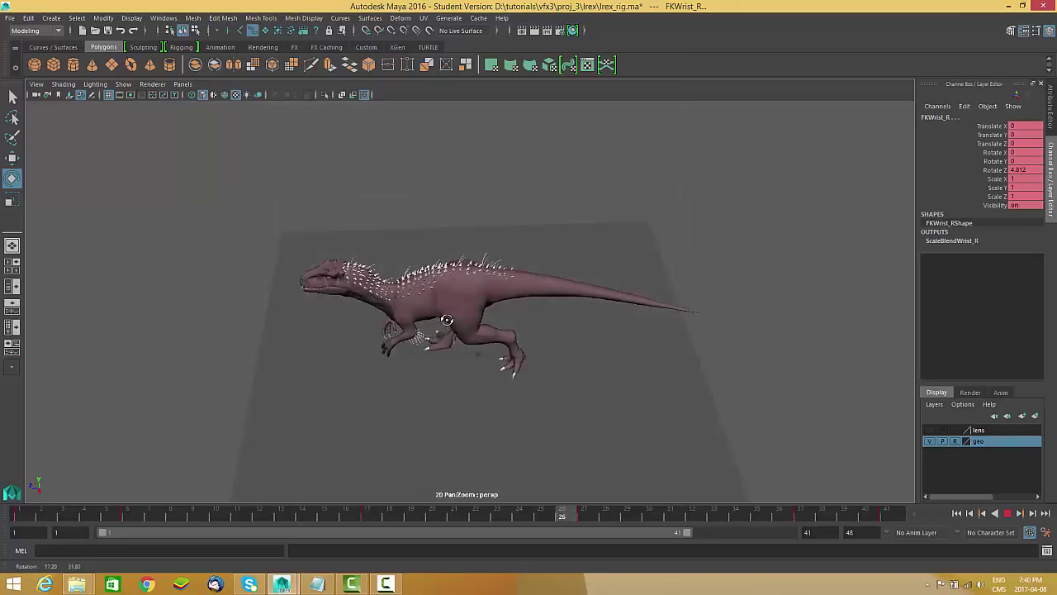
# Step: Turn on the display of NURBS curves in the perspective view to show the dinosaur rig's controls
pyautogui.keyDown('alt'); pyautogui.moveTo(417, 263); pyautogui.dragTo(411, 273, button='middle'); pyautogui.keyUp('alt')
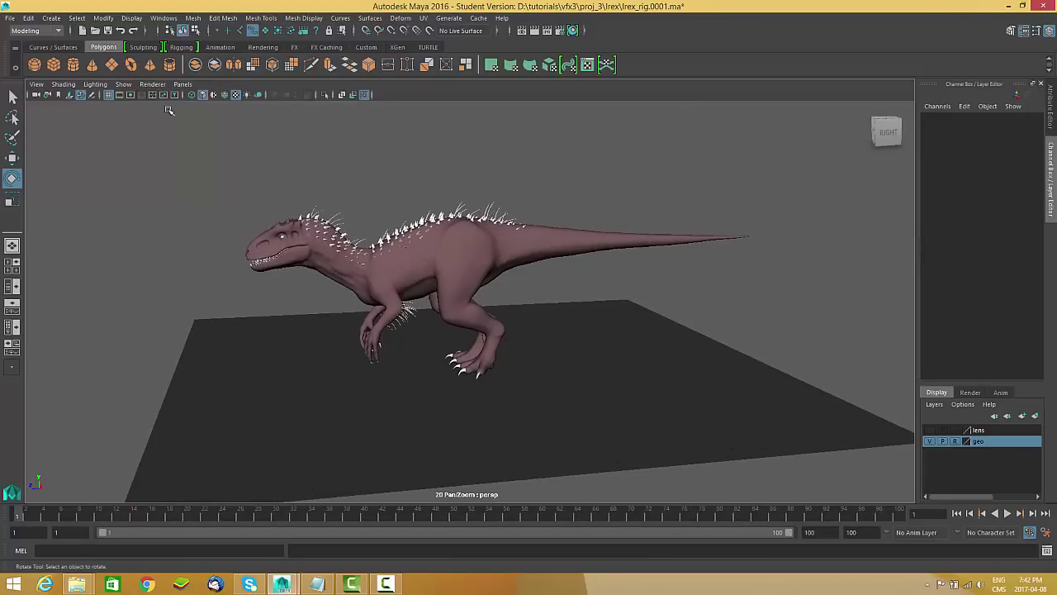
pyautogui.click(124, 86)
pyautogui.click(147, 145)
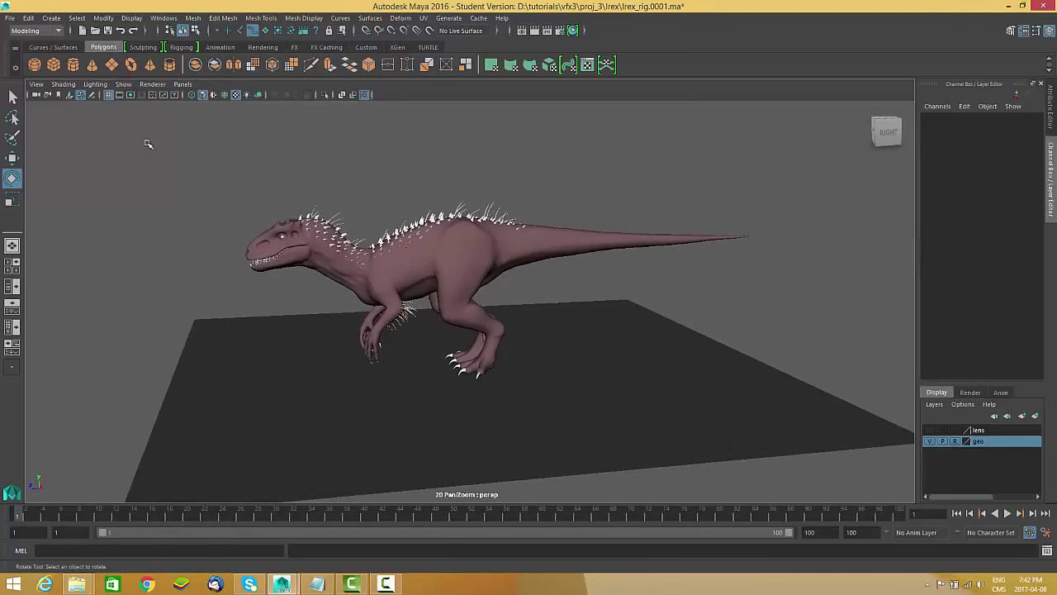
pyautogui.click(124, 85)
pyautogui.click(145, 145)
pyautogui.click(124, 85)
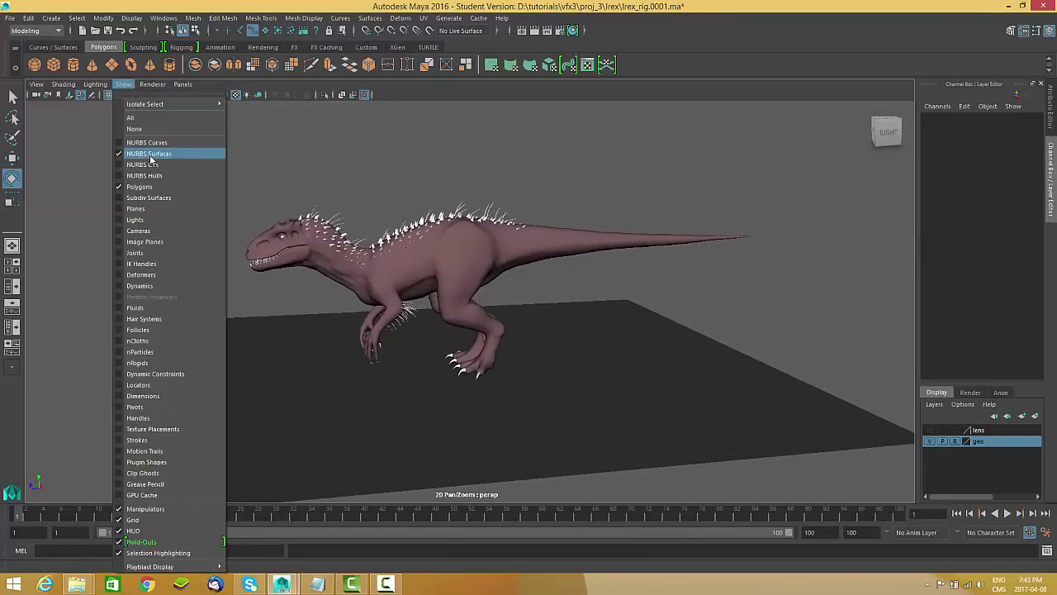
pyautogui.click(146, 143)
pyautogui.click(127, 86)
pyautogui.click(146, 153)
pyautogui.keyDown('alt'); pyautogui.moveTo(446, 260); pyautogui.dragTo(519, 272, button='right'); pyautogui.keyUp('alt')
pyautogui.keyDown('alt'); pyautogui.moveTo(506, 258); pyautogui.dragTo(523, 266, button='middle'); pyautogui.keyUp('alt')
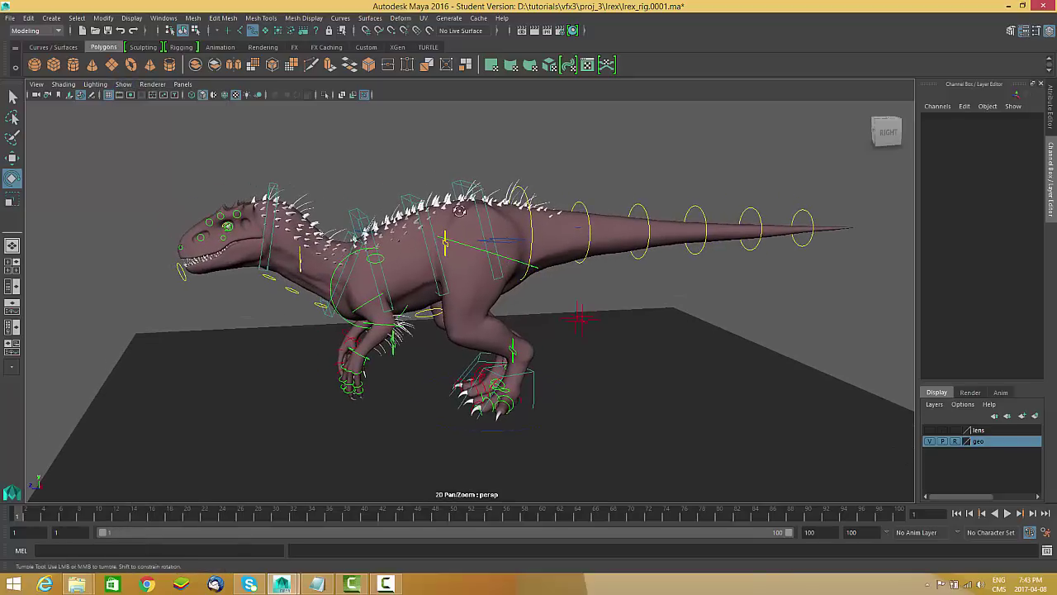
# Step: Select the spine's FKIKSpine_M switch control and its FKIKBlend channel to inspect the blend setting
pyautogui.keyDown('alt'); pyautogui.moveTo(372, 256); pyautogui.dragTo(446, 297); pyautogui.keyUp('alt')
pyautogui.keyDown('alt'); pyautogui.moveTo(446, 297); pyautogui.dragTo(495, 302, button='right'); pyautogui.keyUp('alt')
pyautogui.keyDown('alt'); pyautogui.moveTo(495, 302); pyautogui.dragTo(411, 235); pyautogui.keyUp('alt')
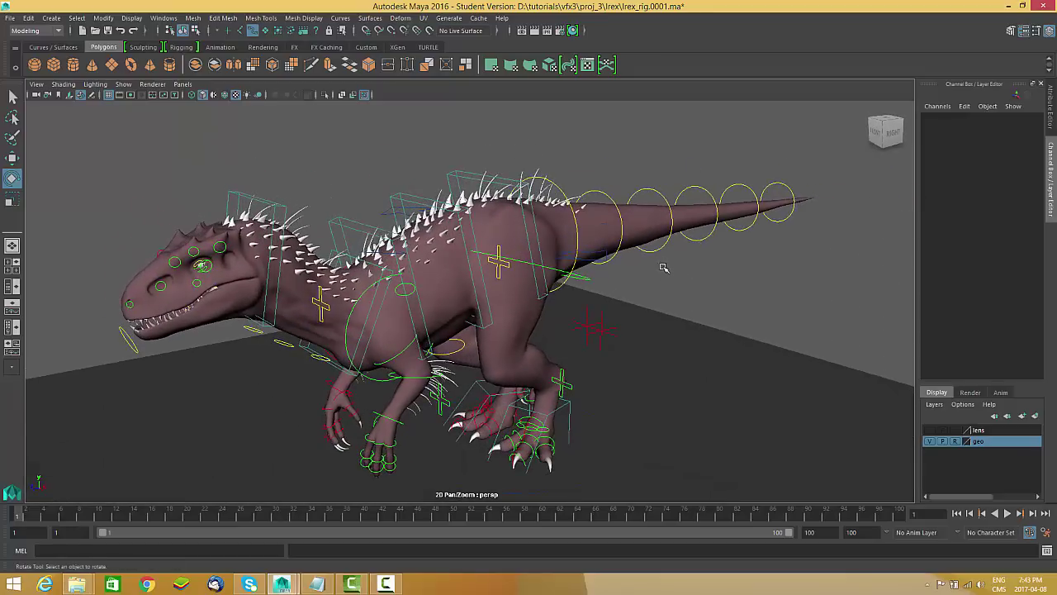
pyautogui.keyDown('alt'); pyautogui.moveTo(570, 322); pyautogui.dragTo(497, 314); pyautogui.keyUp('alt')
pyautogui.keyDown('alt'); pyautogui.moveTo(497, 314); pyautogui.dragTo(490, 290, button='right'); pyautogui.keyUp('alt')
pyautogui.keyDown('alt'); pyautogui.moveTo(490, 290); pyautogui.dragTo(510, 279); pyautogui.keyUp('alt')
pyautogui.keyDown('alt'); pyautogui.moveTo(582, 289); pyautogui.dragTo(531, 249); pyautogui.keyUp('alt')
pyautogui.click(479, 283)
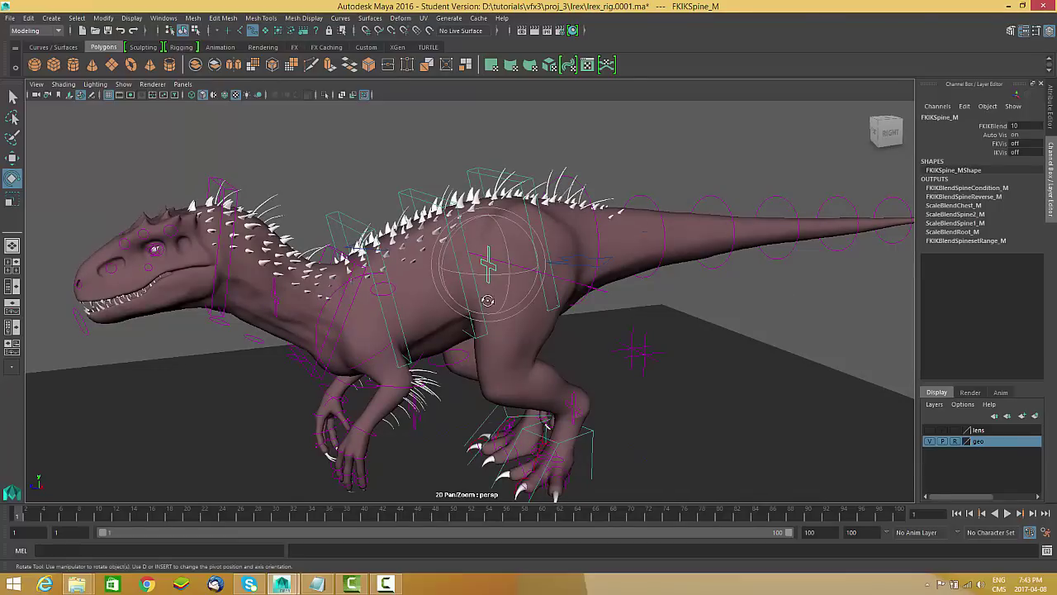
pyautogui.keyDown('alt'); pyautogui.moveTo(495, 300); pyautogui.dragTo(466, 299); pyautogui.keyUp('alt')
pyautogui.click(994, 125)
pyautogui.keyDown('alt'); pyautogui.moveTo(397, 289); pyautogui.dragTo(364, 268); pyautogui.keyUp('alt')
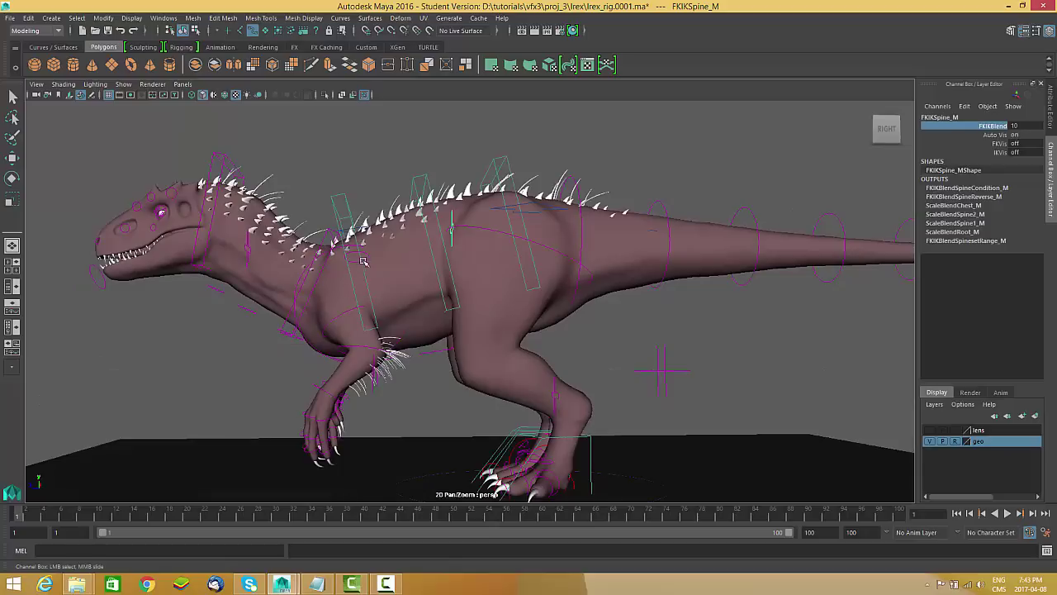
# Step: Try moving the IKSpine3_M control near the shoulders downward, and undo the move
pyautogui.click(341, 195)
pyautogui.keyDown('alt'); pyautogui.moveTo(356, 217); pyautogui.dragTo(403, 263); pyautogui.keyUp('alt')
pyautogui.press('w')
pyautogui.scroll(-1, 409, 252)
pyautogui.moveTo(329, 240)
pyautogui.mouseDown()
pyautogui.moveTo(355, 273)
pyautogui.moveTo(368, 251)
pyautogui.moveTo(323, 227)
pyautogui.moveTo(354, 227)
pyautogui.moveTo(360, 273)
pyautogui.moveTo(372, 244)
pyautogui.moveTo(351, 256)
pyautogui.moveTo(380, 235)
pyautogui.moveTo(360, 228)
pyautogui.moveTo(314, 244)
pyautogui.moveTo(346, 217)
pyautogui.moveTo(367, 258)
pyautogui.moveTo(334, 279)
pyautogui.moveTo(391, 210)
pyautogui.moveTo(328, 256)
pyautogui.mouseUp()
pyautogui.hotkey('ctrl', 'z')
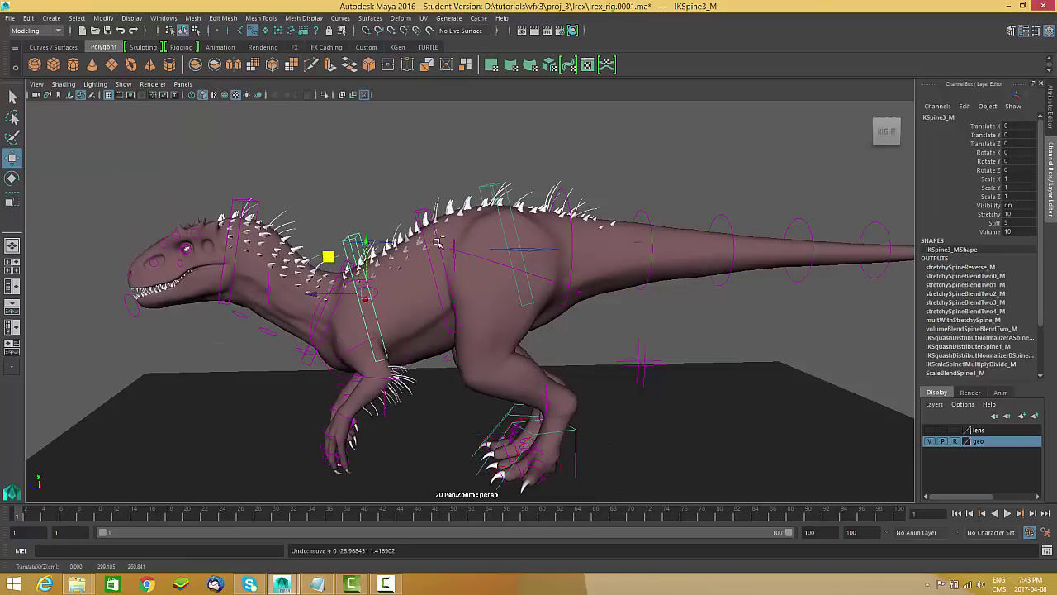
# Step: Select the IKSpline2_M control on the neck and undo the trial change made to it
pyautogui.keyDown('alt'); pyautogui.moveTo(408, 239); pyautogui.dragTo(438, 246); pyautogui.keyUp('alt')
pyautogui.keyDown('alt'); pyautogui.moveTo(396, 268); pyautogui.dragTo(441, 276, button='middle'); pyautogui.keyUp('alt')
pyautogui.keyDown('alt'); pyautogui.moveTo(441, 277); pyautogui.dragTo(384, 288); pyautogui.keyUp('alt')
pyautogui.click(284, 248)
pyautogui.keyDown('alt'); pyautogui.moveTo(283, 249); pyautogui.dragTo(218, 203); pyautogui.keyUp('alt')
pyautogui.hotkey('ctrl', 'z')
pyautogui.keyDown('alt'); pyautogui.moveTo(584, 251); pyautogui.dragTo(529, 246); pyautogui.keyUp('alt')
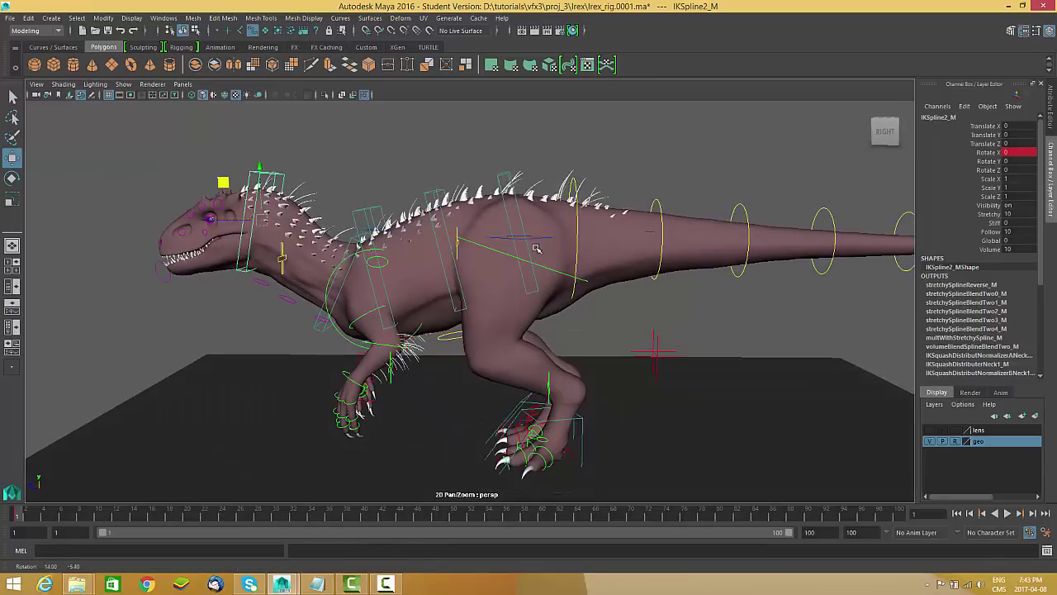
# Step: Check the Animation and Time Slider preferences, including auto key and playback speed, and save the preferences
pyautogui.keyDown('alt'); pyautogui.moveTo(591, 317); pyautogui.dragTo(571, 308, button='right'); pyautogui.keyUp('alt')
pyautogui.keyDown('alt'); pyautogui.moveTo(570, 308); pyautogui.dragTo(543, 281, button='middle'); pyautogui.keyUp('alt')
pyautogui.keyDown('alt'); pyautogui.moveTo(543, 281); pyautogui.dragTo(537, 280); pyautogui.keyUp('alt')
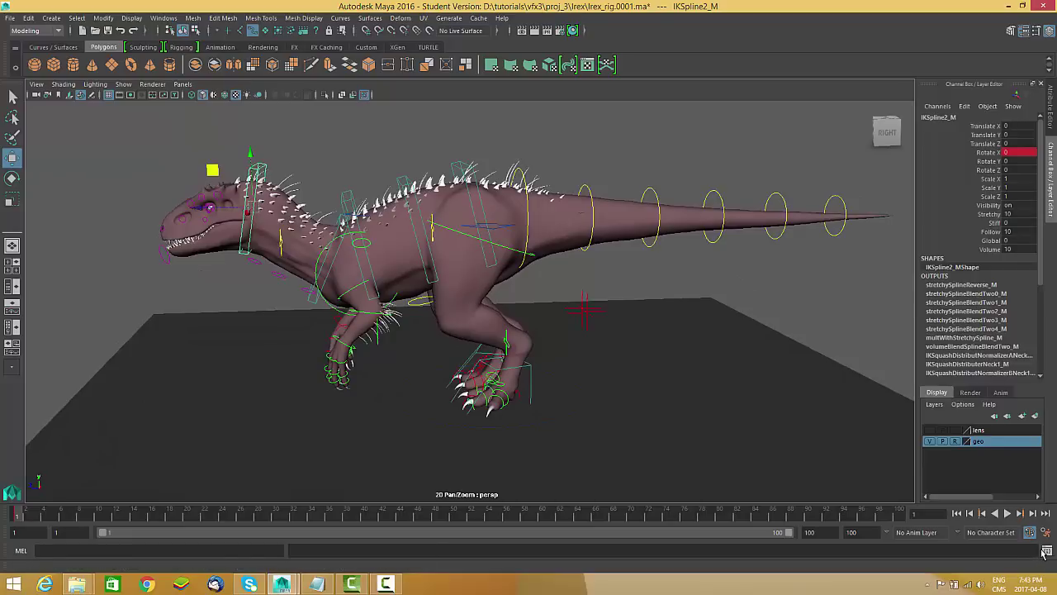
pyautogui.click(1046, 535)
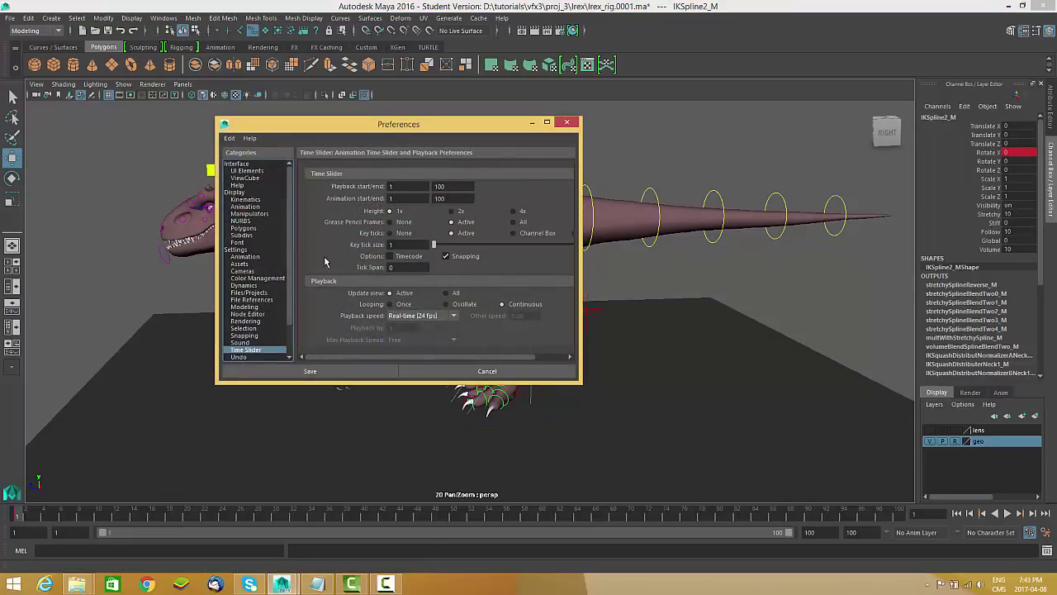
pyautogui.scroll(-1, 267, 291)
pyautogui.click(251, 237)
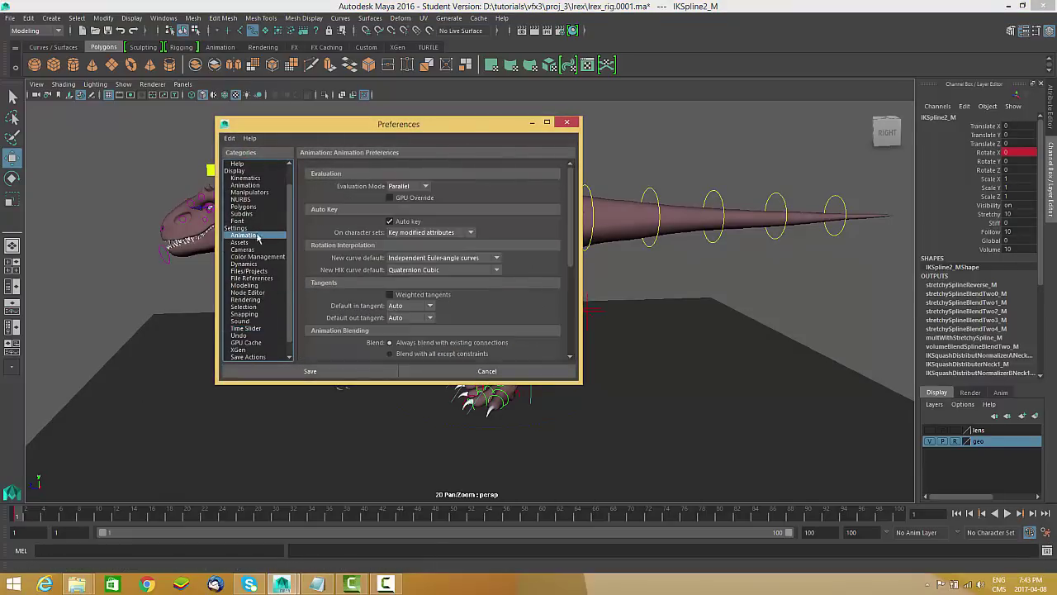
pyautogui.scroll(-1, 267, 306)
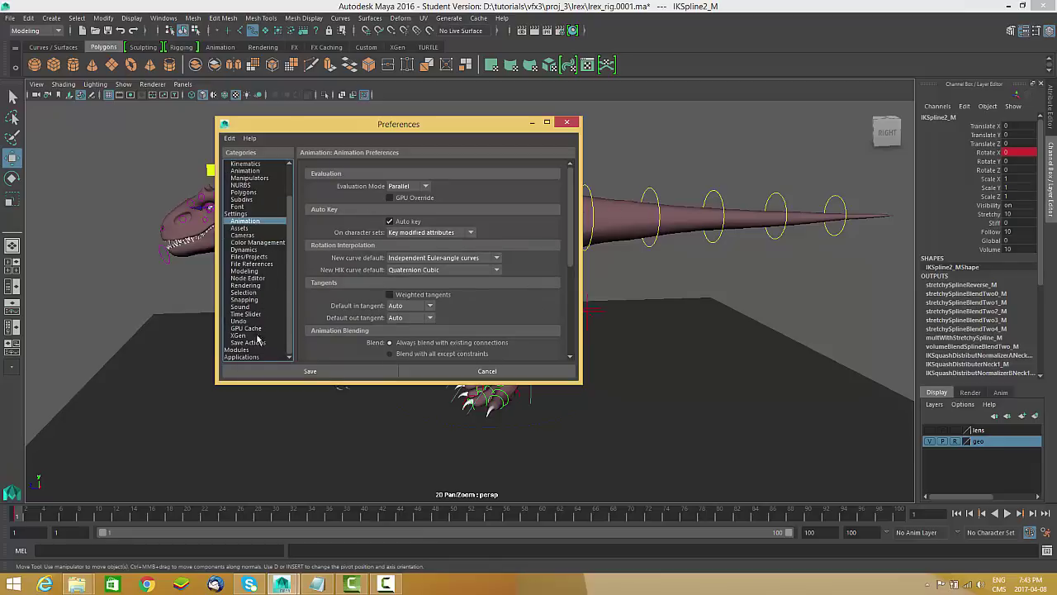
pyautogui.click(246, 314)
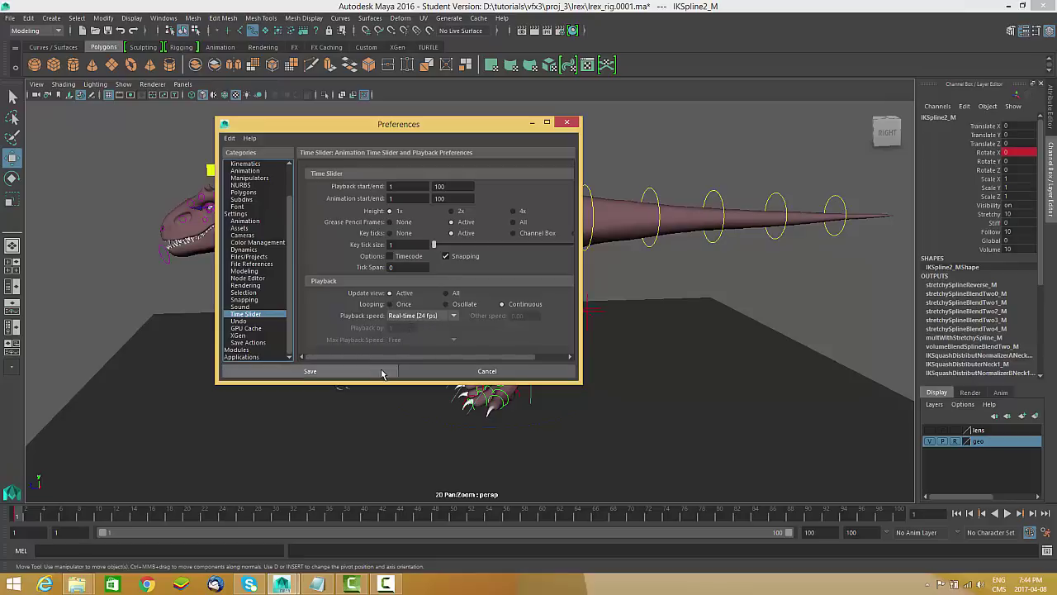
pyautogui.click(381, 372)
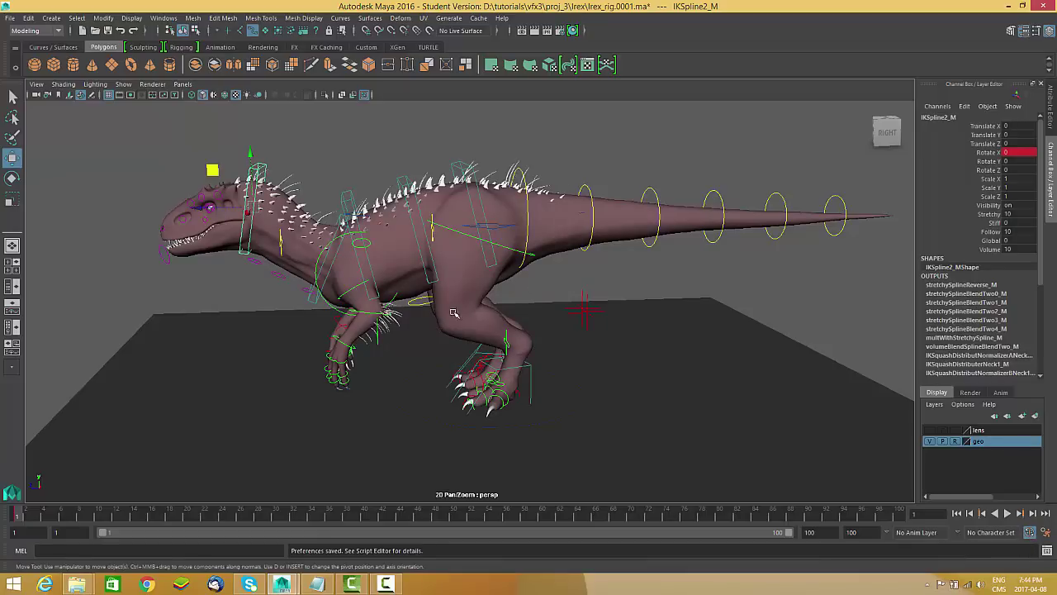
pyautogui.keyDown('alt'); pyautogui.moveTo(404, 326); pyautogui.dragTo(378, 310); pyautogui.keyUp('alt')
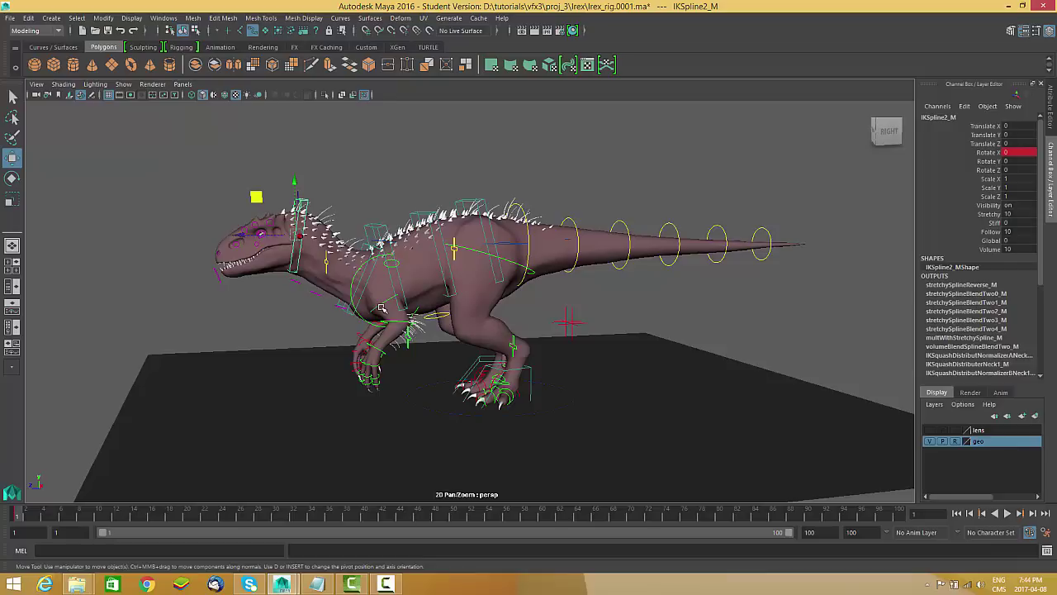
pyautogui.keyDown('alt'); pyautogui.moveTo(452, 330); pyautogui.dragTo(452, 268); pyautogui.keyUp('alt')
pyautogui.keyDown('alt'); pyautogui.moveTo(296, 292); pyautogui.dragTo(227, 277); pyautogui.keyUp('alt')
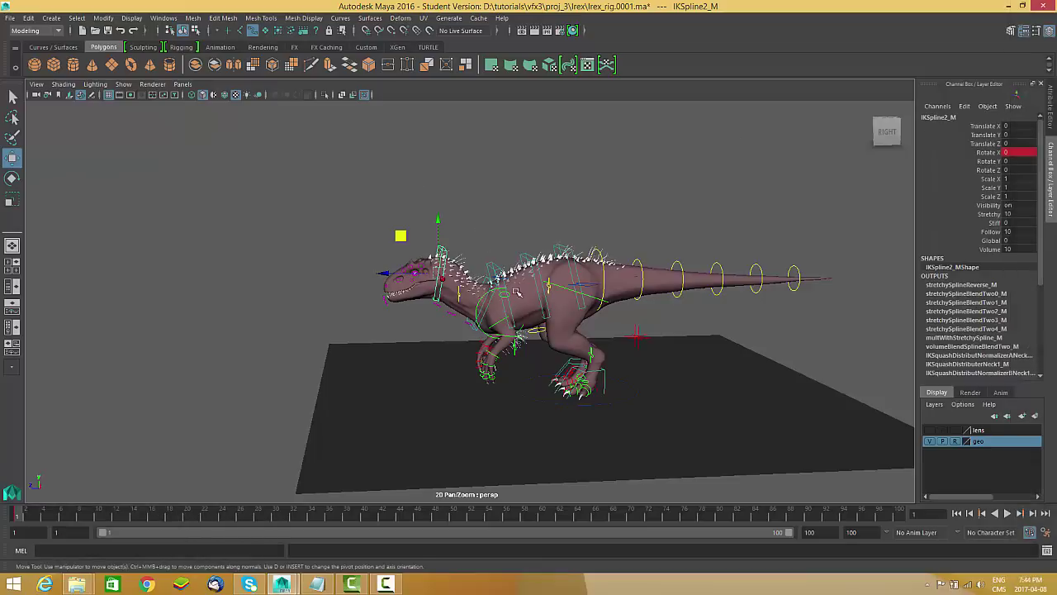
pyautogui.keyDown('alt'); pyautogui.moveTo(493, 318); pyautogui.dragTo(449, 314, button='middle'); pyautogui.keyUp('alt')
pyautogui.keyDown('alt'); pyautogui.moveTo(449, 314); pyautogui.dragTo(496, 347, button='right'); pyautogui.keyUp('alt')
pyautogui.keyDown('alt'); pyautogui.moveTo(495, 347); pyautogui.dragTo(480, 344); pyautogui.keyUp('alt')
pyautogui.keyDown('alt'); pyautogui.moveTo(479, 343); pyautogui.dragTo(434, 345, button='middle'); pyautogui.keyUp('alt')
pyautogui.keyDown('alt'); pyautogui.moveTo(435, 344); pyautogui.dragTo(366, 344, button='right'); pyautogui.keyUp('alt')
pyautogui.keyDown('alt'); pyautogui.moveTo(389, 328); pyautogui.dragTo(437, 338, button='middle'); pyautogui.keyUp('alt')
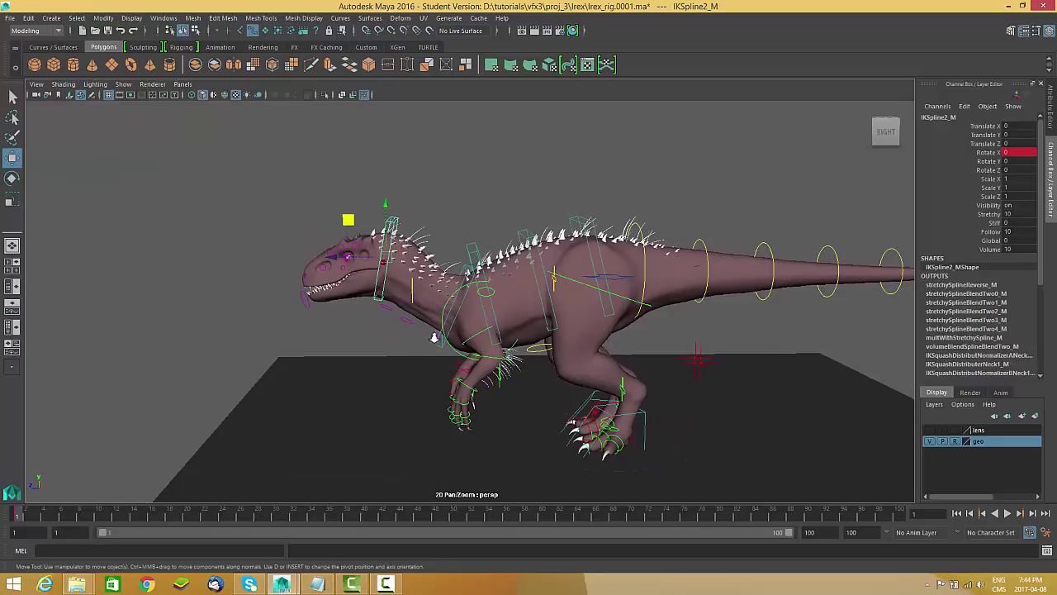
pyautogui.scroll(-2, 437, 340)
pyautogui.keyDown('alt'); pyautogui.moveTo(384, 293); pyautogui.dragTo(423, 301, button='middle'); pyautogui.keyUp('alt')
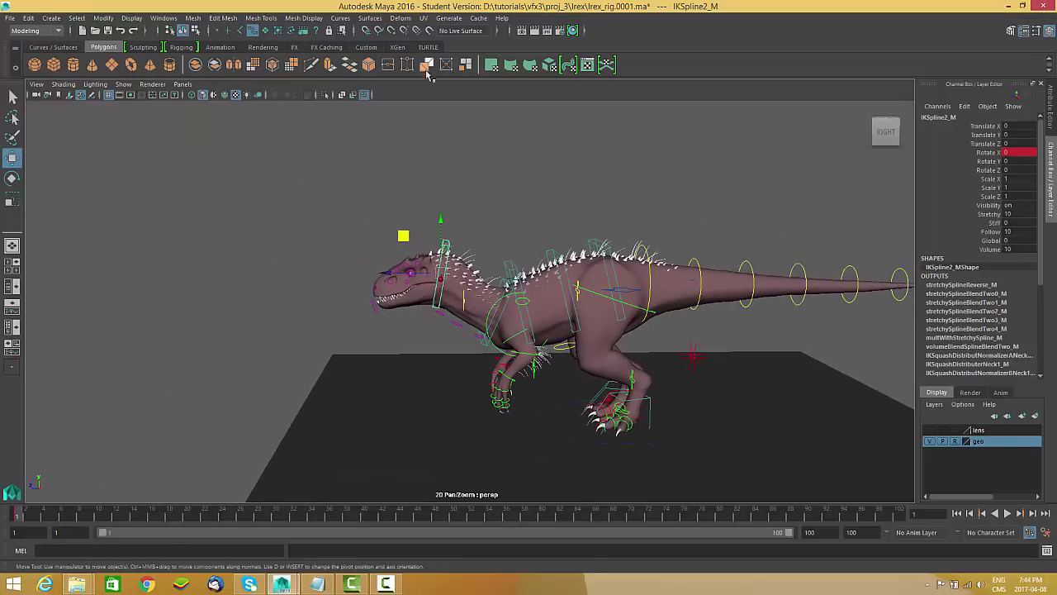
# Step: Split the workspace to show the Graph Editor beside the perspective view, and widen the Graph Editor
pyautogui.click(14, 305)
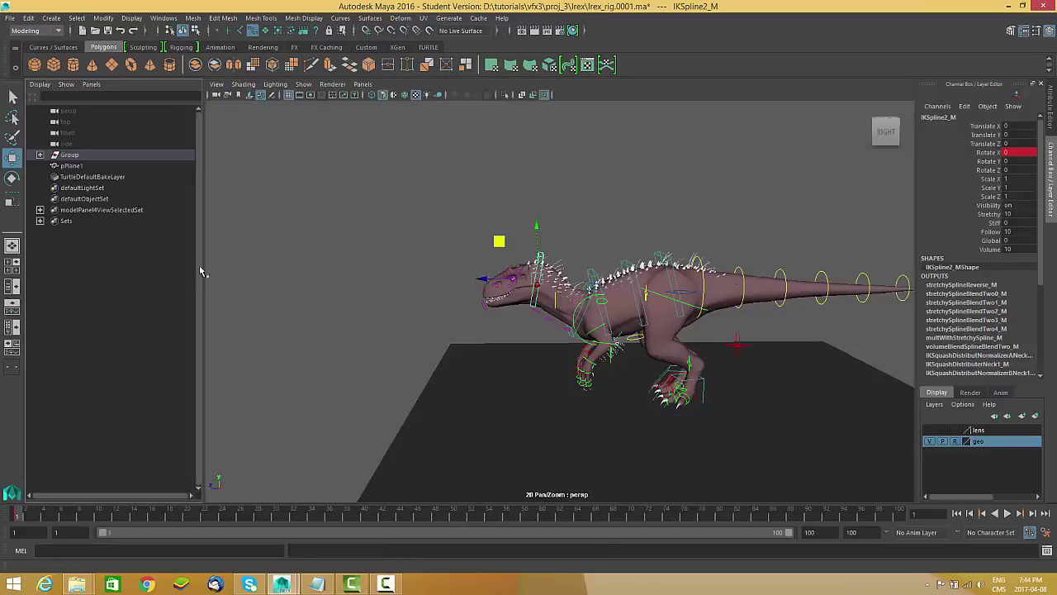
pyautogui.click(92, 85)
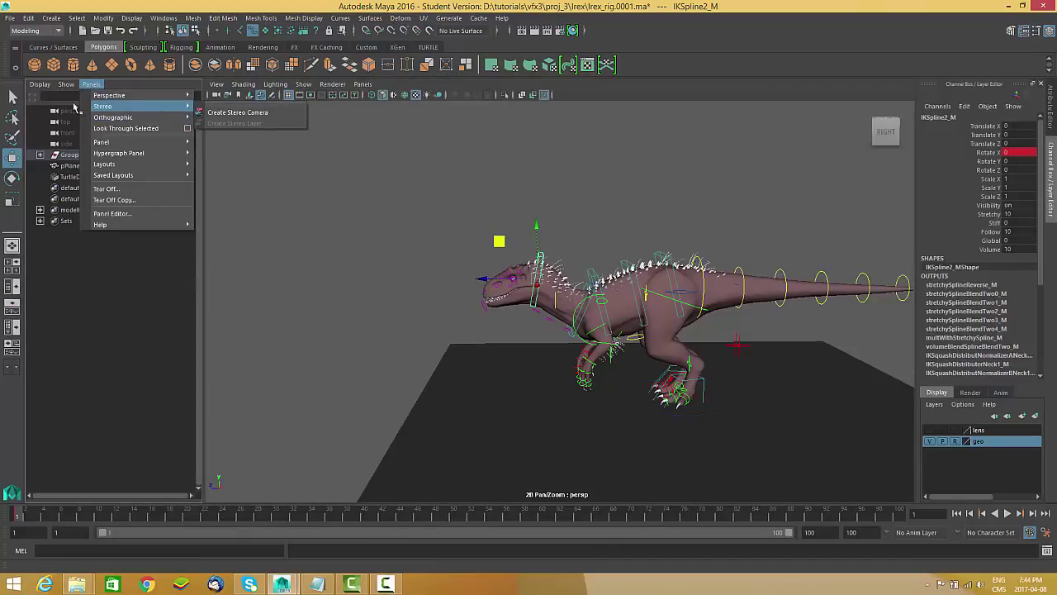
pyautogui.moveTo(111, 144)
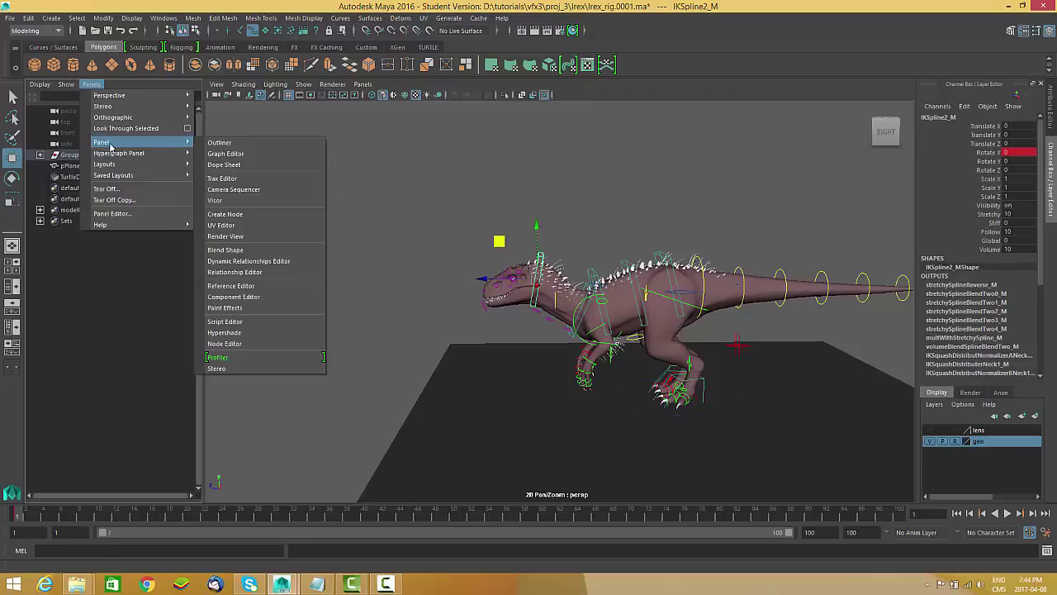
pyautogui.click(231, 154)
pyautogui.moveTo(207, 221); pyautogui.dragTo(523, 215)
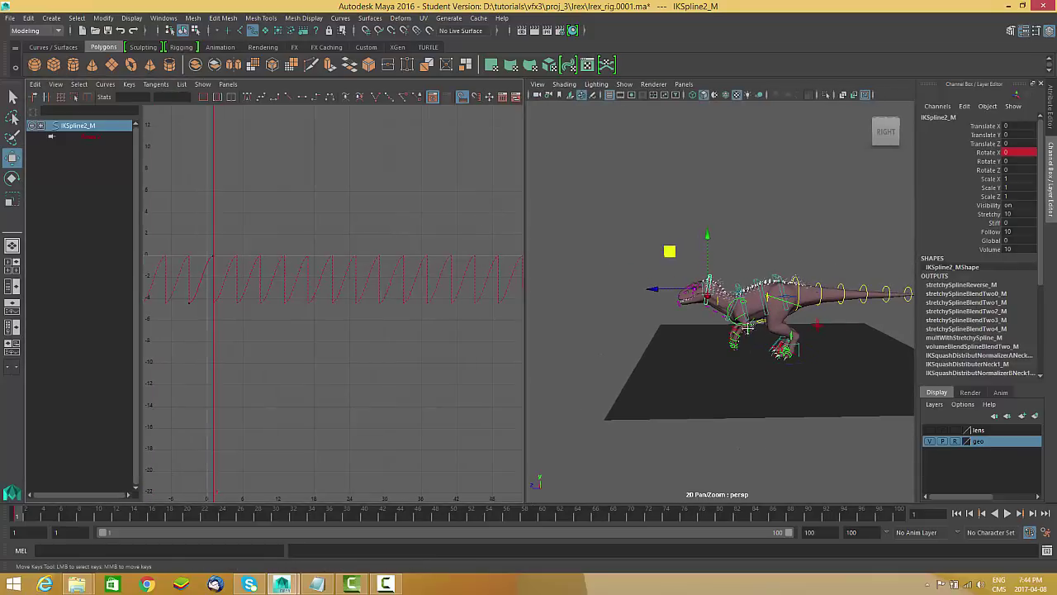
# Step: Select all keys on the IKSpline2_M rotation curve and delete them
pyautogui.scroll(3, 753, 329)
pyautogui.moveTo(284, 194); pyautogui.dragTo(193, 338)
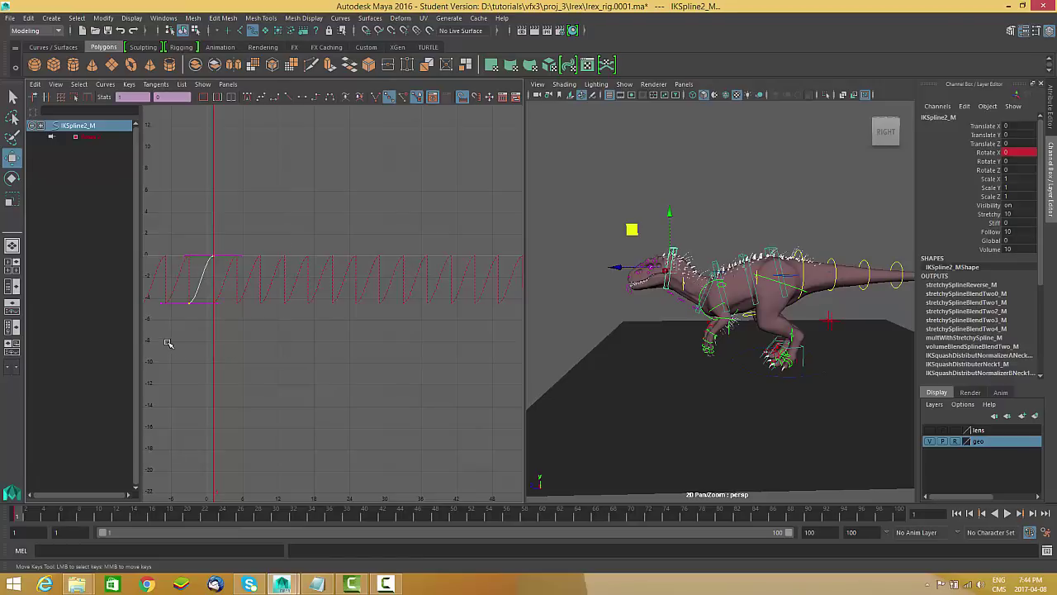
pyautogui.press('Delete')
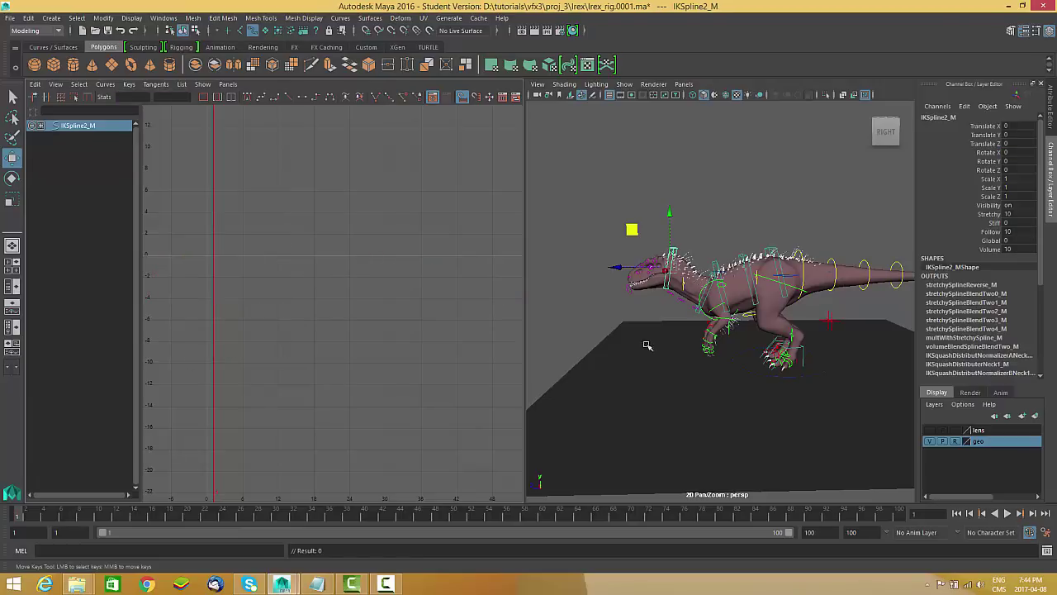
# Step: Narrow the Graph Editor to give the perspective view more room
pyautogui.keyDown('alt'); pyautogui.moveTo(632, 321); pyautogui.dragTo(601, 319, button='middle'); pyautogui.keyUp('alt')
pyautogui.keyDown('alt'); pyautogui.moveTo(601, 319); pyautogui.dragTo(658, 316, button='right'); pyautogui.keyUp('alt')
pyautogui.keyDown('alt'); pyautogui.moveTo(659, 316); pyautogui.dragTo(592, 272); pyautogui.keyUp('alt')
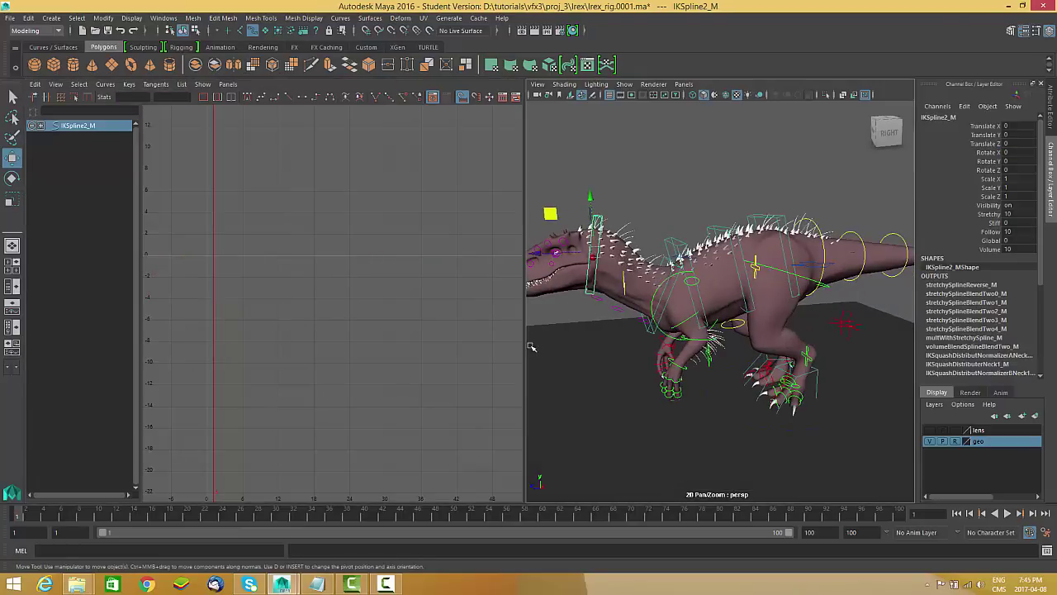
pyautogui.moveTo(523, 350); pyautogui.dragTo(386, 327)
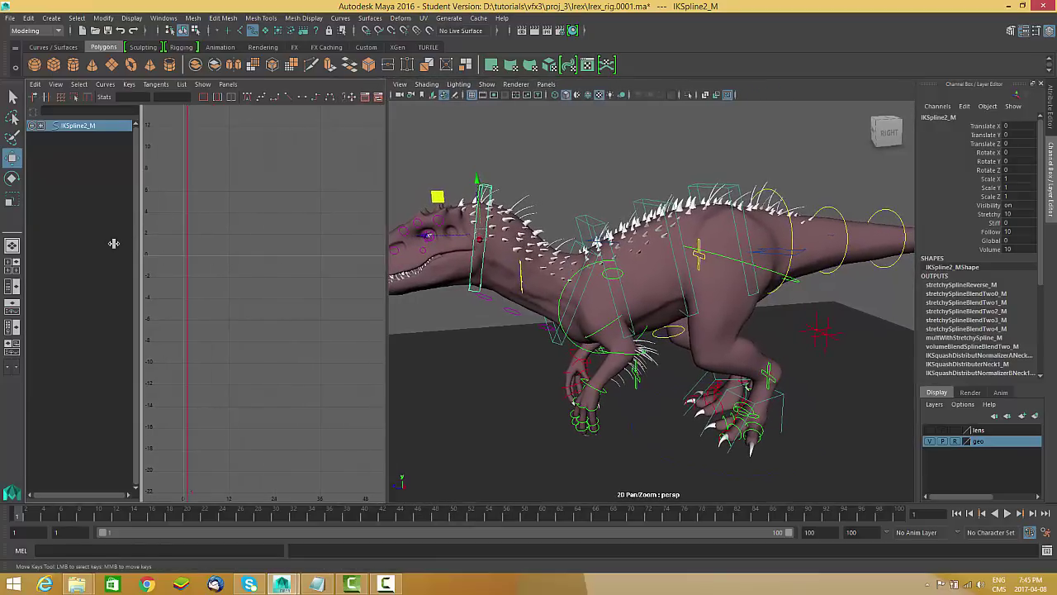
pyautogui.keyDown('alt'); pyautogui.moveTo(530, 351); pyautogui.dragTo(555, 346, button='middle'); pyautogui.keyUp('alt')
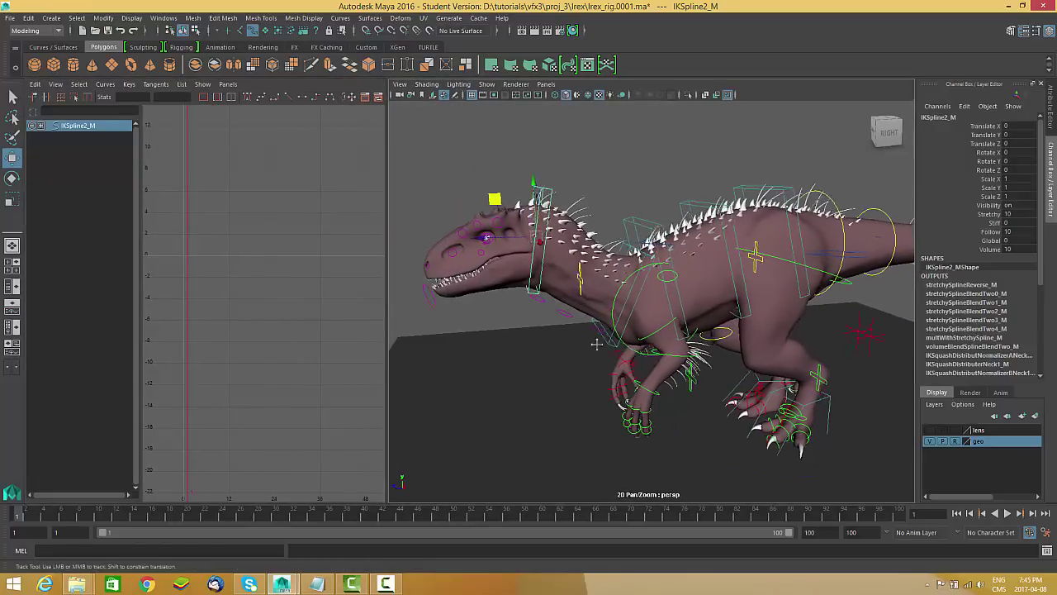
pyautogui.keyDown('alt'); pyautogui.moveTo(555, 347); pyautogui.dragTo(557, 323, button='right'); pyautogui.keyUp('alt')
pyautogui.keyDown('alt'); pyautogui.moveTo(557, 323); pyautogui.dragTo(600, 331); pyautogui.keyUp('alt')
pyautogui.keyDown('alt'); pyautogui.moveTo(601, 331); pyautogui.dragTo(710, 335, button='right'); pyautogui.keyUp('alt')
pyautogui.keyDown('alt'); pyautogui.moveTo(710, 335); pyautogui.dragTo(611, 329, button='middle'); pyautogui.keyUp('alt')
pyautogui.moveTo(611, 329)
pyautogui.keyDown('alt'); pyautogui.mouseDown(button='right')
pyautogui.moveTo(639, 337)
pyautogui.moveTo(601, 337)
pyautogui.mouseUp(button='right'); pyautogui.keyUp('alt')
pyautogui.keyDown('alt'); pyautogui.moveTo(601, 337); pyautogui.dragTo(722, 334); pyautogui.keyUp('alt')
pyautogui.keyDown('alt'); pyautogui.moveTo(722, 335); pyautogui.dragTo(540, 333, button='right'); pyautogui.keyUp('alt')
pyautogui.keyDown('alt'); pyautogui.moveTo(540, 332); pyautogui.dragTo(566, 328); pyautogui.keyUp('alt')
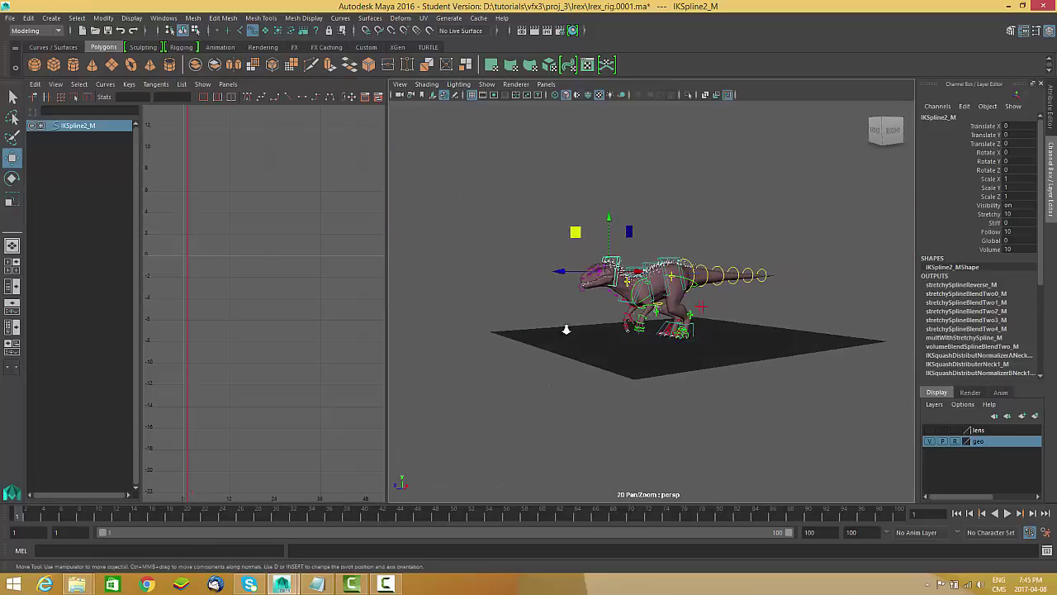
pyautogui.keyDown('alt'); pyautogui.moveTo(567, 328); pyautogui.dragTo(669, 349, button='right'); pyautogui.keyUp('alt')
pyautogui.keyDown('alt'); pyautogui.moveTo(670, 349); pyautogui.dragTo(591, 345); pyautogui.keyUp('alt')
pyautogui.keyDown('alt'); pyautogui.moveTo(591, 346); pyautogui.dragTo(661, 353, button='right'); pyautogui.keyUp('alt')
pyautogui.moveTo(661, 353)
pyautogui.keyDown('alt'); pyautogui.mouseDown()
pyautogui.moveTo(672, 369)
pyautogui.moveTo(661, 368)
pyautogui.moveTo(707, 362)
pyautogui.moveTo(719, 347)
pyautogui.moveTo(708, 359)
pyautogui.moveTo(672, 354)
pyautogui.moveTo(684, 342)
pyautogui.moveTo(630, 334)
pyautogui.moveTo(658, 363)
pyautogui.moveTo(670, 357)
pyautogui.mouseUp(); pyautogui.keyUp('alt')
# Step: Move the IKLeg_R foot control backward along Z to about -110 and key it
pyautogui.click(715, 343)
pyautogui.scroll(5, 658, 364)
pyautogui.click(683, 331)
pyautogui.scroll(-5, 684, 331)
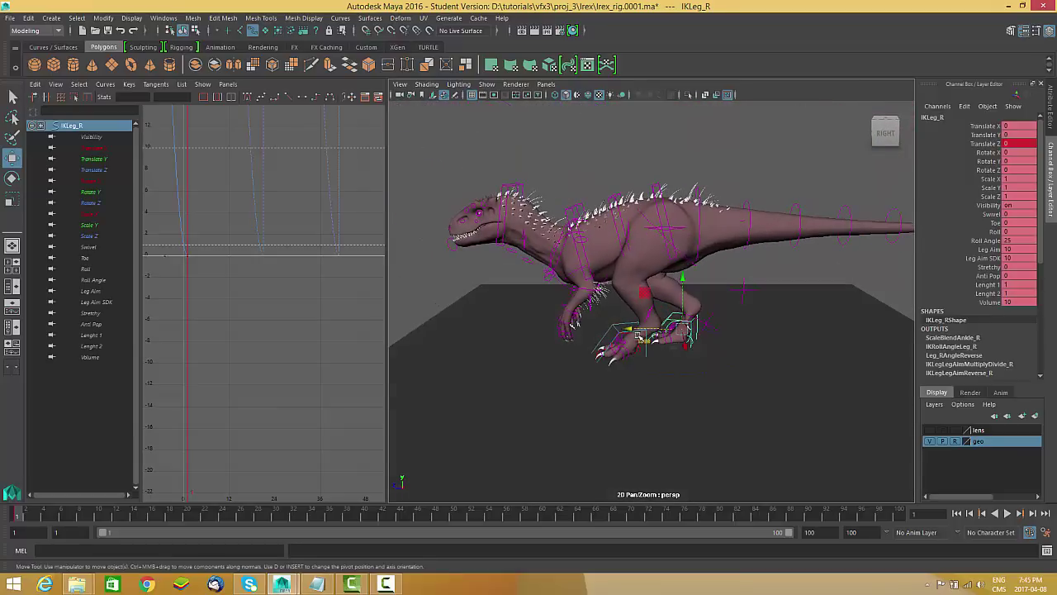
pyautogui.moveTo(627, 328); pyautogui.dragTo(664, 337)
pyautogui.press('s')
pyautogui.keyDown('alt'); pyautogui.moveTo(670, 401); pyautogui.dragTo(676, 374); pyautogui.keyUp('alt')
pyautogui.keyDown('alt'); pyautogui.moveTo(739, 376); pyautogui.dragTo(575, 363); pyautogui.keyUp('alt')
pyautogui.keyDown('alt'); pyautogui.moveTo(576, 363); pyautogui.dragTo(623, 337, button='right'); pyautogui.keyUp('alt')
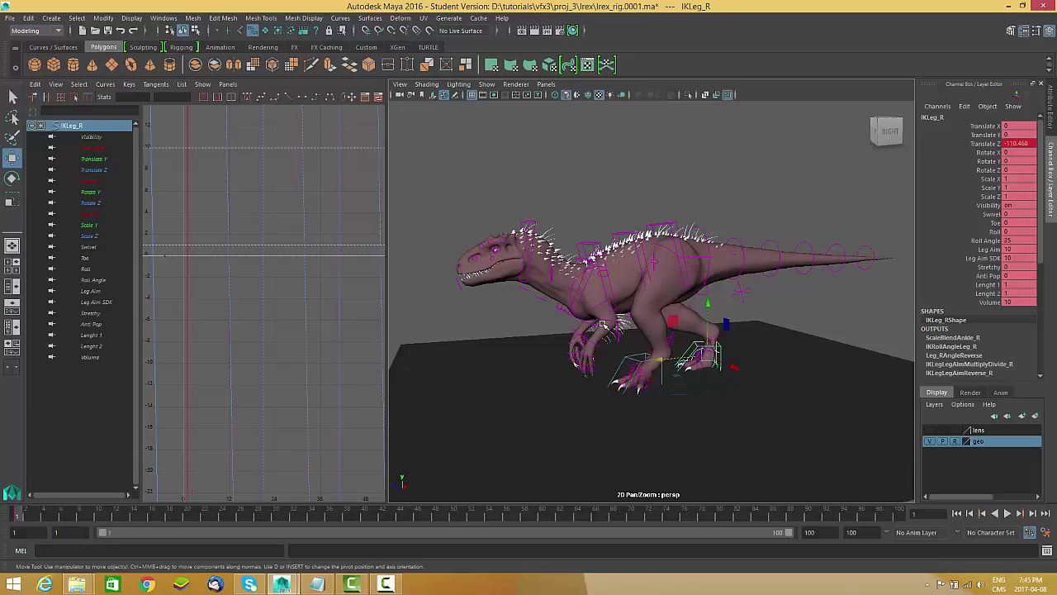
pyautogui.keyDown('alt'); pyautogui.moveTo(686, 299); pyautogui.dragTo(705, 306); pyautogui.keyUp('alt')
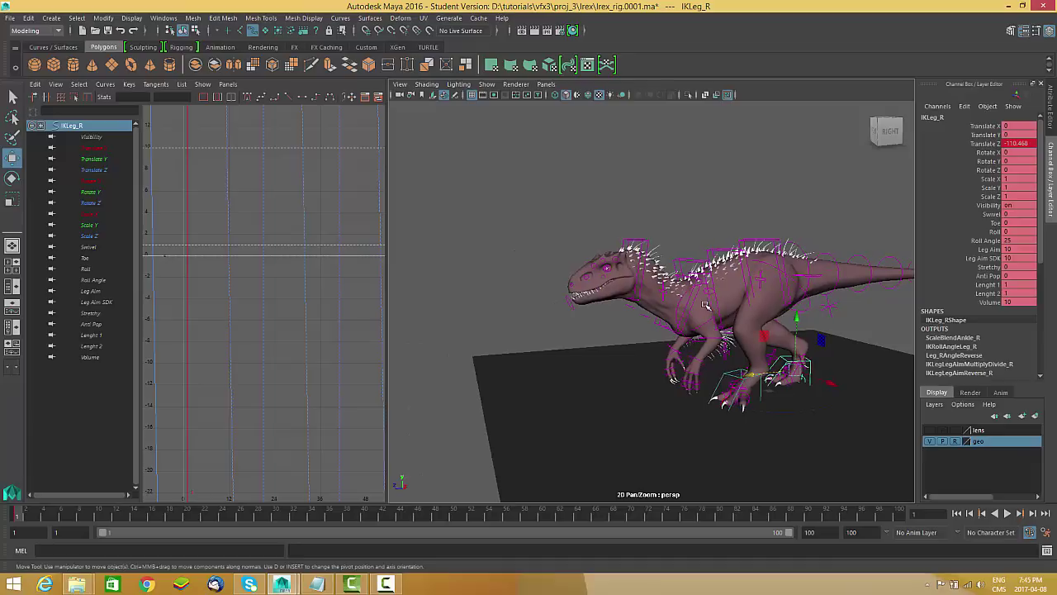
# Step: Select all of the rig's controls, delete all their animation keys in the Graph Editor, and select the controls again
pyautogui.keyDown('alt'); pyautogui.moveTo(261, 249); pyautogui.dragTo(305, 308, button='right'); pyautogui.keyUp('alt')
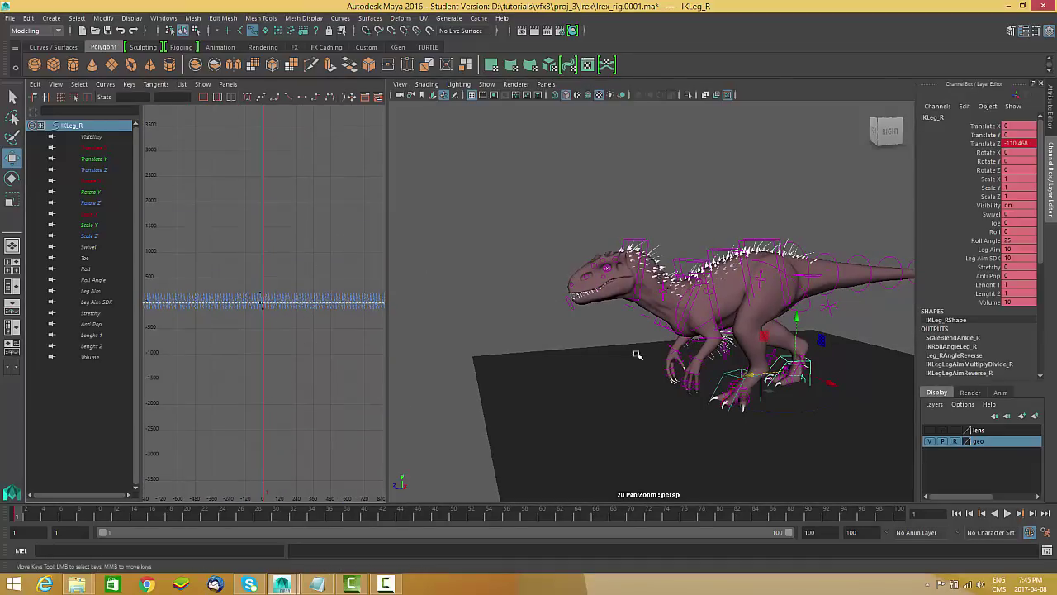
pyautogui.keyDown('alt'); pyautogui.moveTo(869, 231); pyautogui.dragTo(838, 230, button='right'); pyautogui.keyUp('alt')
pyautogui.keyDown('alt'); pyautogui.moveTo(899, 248); pyautogui.dragTo(867, 236); pyautogui.keyUp('alt')
pyautogui.keyDown('alt'); pyautogui.moveTo(870, 245); pyautogui.dragTo(800, 229, button='right'); pyautogui.keyUp('alt')
pyautogui.moveTo(821, 223); pyautogui.dragTo(504, 412)
pyautogui.click(206, 358)
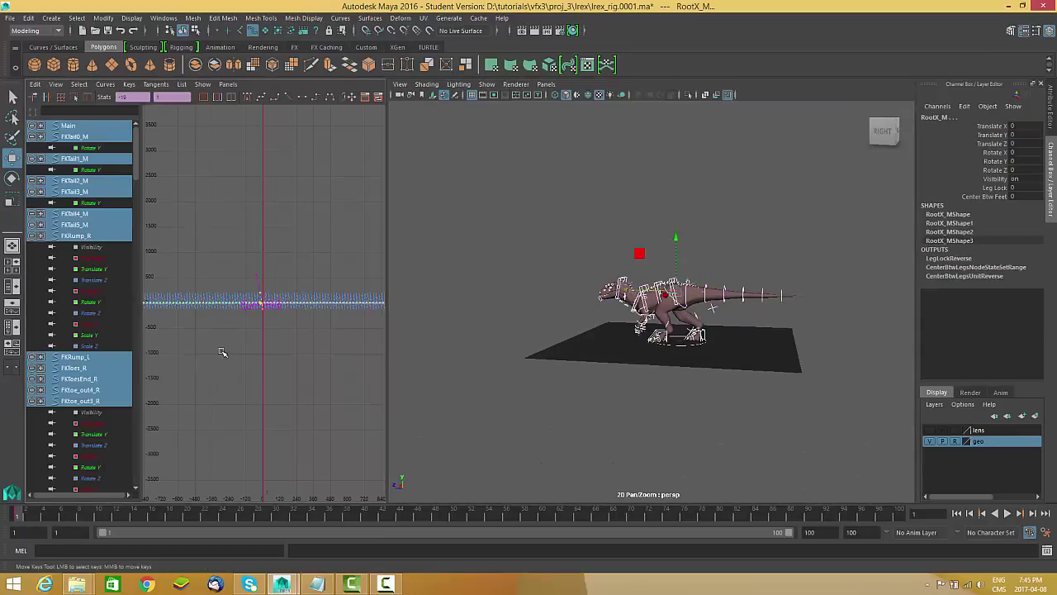
pyautogui.press('Delete')
pyautogui.click(894, 186)
pyautogui.moveTo(896, 183); pyautogui.dragTo(430, 446)
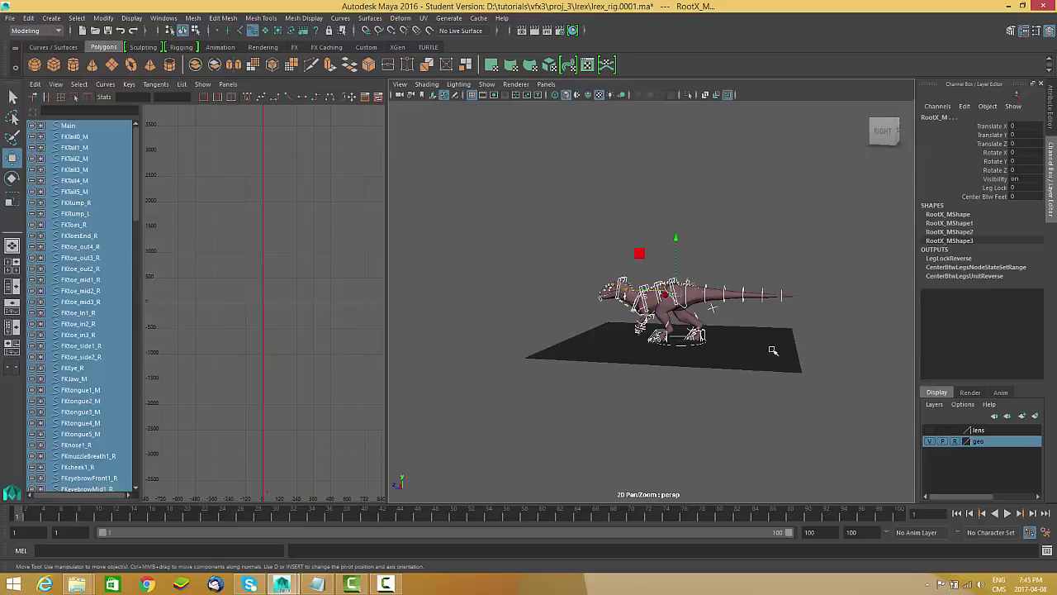
# Step: Select the IKLeg_R foot control and examine the dinosaur's leg stance from several angles
pyautogui.scroll(8, 761, 353)
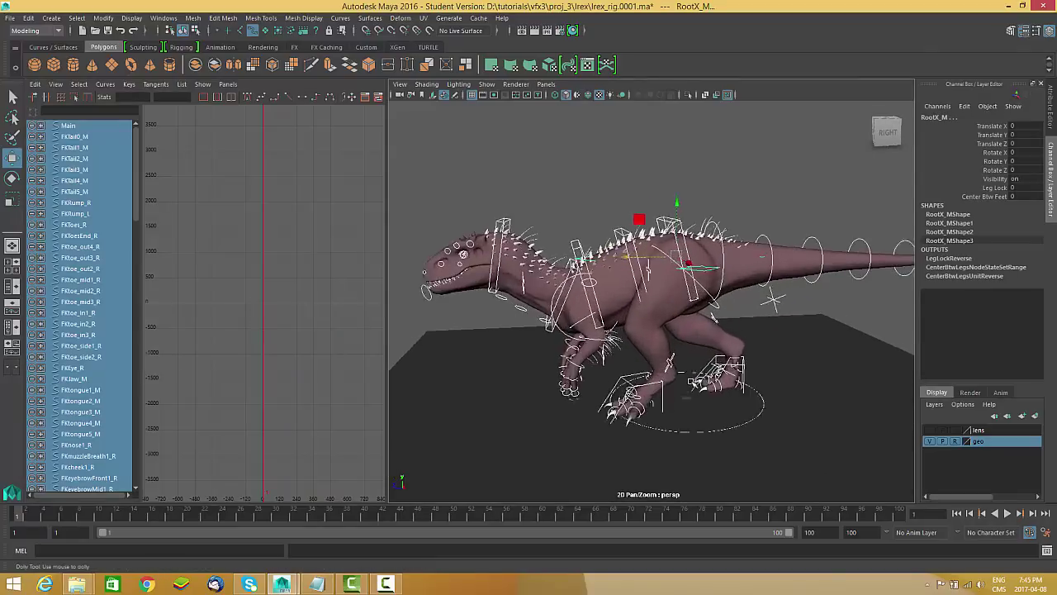
pyautogui.keyDown('alt'); pyautogui.moveTo(692, 382); pyautogui.dragTo(670, 380); pyautogui.keyUp('alt')
pyautogui.keyDown('alt'); pyautogui.moveTo(669, 380); pyautogui.dragTo(637, 375, button='right'); pyautogui.keyUp('alt')
pyautogui.click(712, 340)
pyautogui.keyDown('alt'); pyautogui.moveTo(713, 340); pyautogui.dragTo(642, 350, button='right'); pyautogui.keyUp('alt')
pyautogui.keyDown('alt'); pyautogui.moveTo(642, 350); pyautogui.dragTo(625, 343); pyautogui.keyUp('alt')
pyautogui.keyDown('alt'); pyautogui.moveTo(626, 344); pyautogui.dragTo(673, 372, button='right'); pyautogui.keyUp('alt')
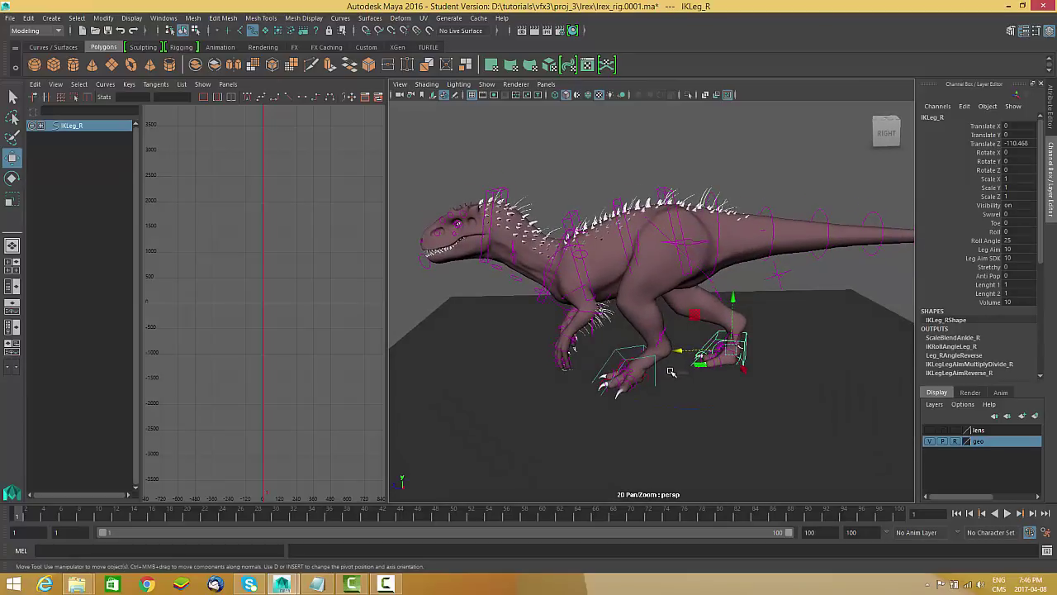
pyautogui.keyDown('alt'); pyautogui.moveTo(740, 390); pyautogui.dragTo(762, 382, button='middle'); pyautogui.keyUp('alt')
pyautogui.keyDown('alt'); pyautogui.moveTo(763, 382); pyautogui.dragTo(701, 366, button='right'); pyautogui.keyUp('alt')
pyautogui.keyDown('alt'); pyautogui.moveTo(702, 366); pyautogui.dragTo(633, 323); pyautogui.keyUp('alt')
pyautogui.keyDown('alt'); pyautogui.moveTo(632, 323); pyautogui.dragTo(692, 342, button='right'); pyautogui.keyUp('alt')
pyautogui.keyDown('alt'); pyautogui.moveTo(692, 342); pyautogui.dragTo(695, 331, button='middle'); pyautogui.keyUp('alt')
pyautogui.keyDown('alt'); pyautogui.moveTo(695, 330); pyautogui.dragTo(731, 350, button='right'); pyautogui.keyUp('alt')
pyautogui.keyDown('alt'); pyautogui.moveTo(731, 350); pyautogui.dragTo(627, 342); pyautogui.keyUp('alt')
# Step: Widen the stance by moving the left foot control slightly forward and IKLeg_R back along Z to about -115
pyautogui.click(625, 345)
pyautogui.moveTo(613, 346); pyautogui.dragTo(597, 346)
pyautogui.keyDown('alt'); pyautogui.moveTo(699, 387); pyautogui.dragTo(820, 316, button='right'); pyautogui.keyUp('alt')
pyautogui.click(774, 330)
pyautogui.moveTo(746, 322); pyautogui.dragTo(766, 329)
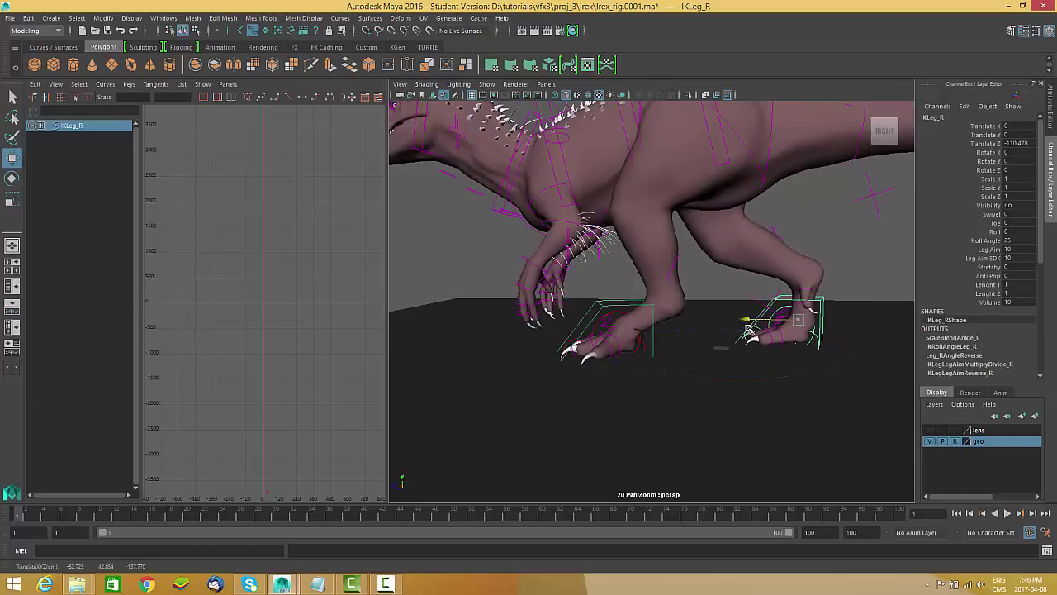
pyautogui.scroll(-8, 752, 329)
pyautogui.scroll(7, 615, 342)
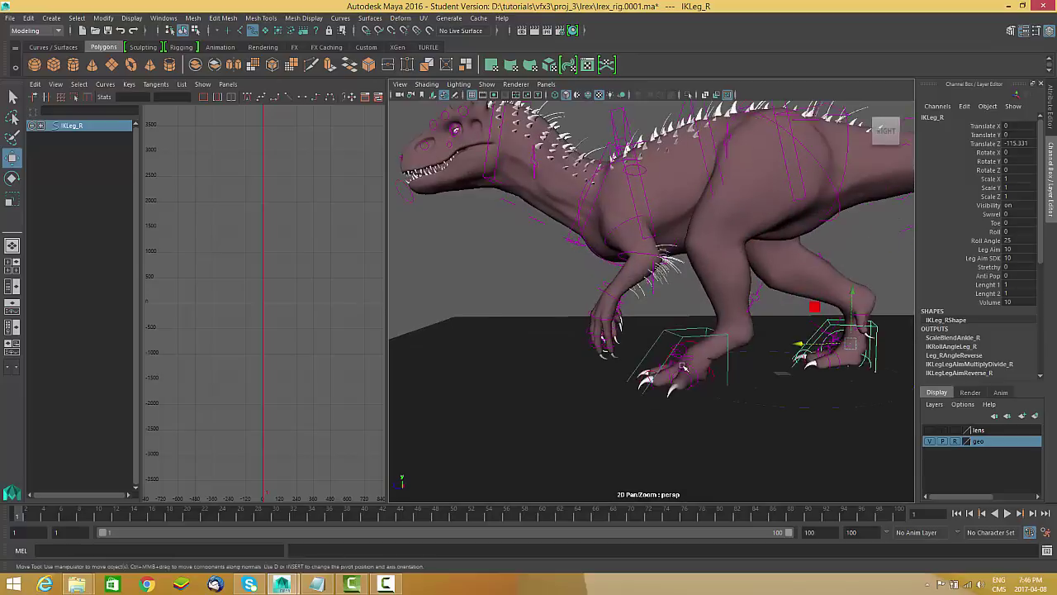
# Step: Check the IKSpine3_M chest control, then lower the IKSpline2_M neck control to about -11.6 in Translate Y
pyautogui.keyDown('alt'); pyautogui.moveTo(616, 342); pyautogui.dragTo(623, 234); pyautogui.keyUp('alt')
pyautogui.click(628, 204)
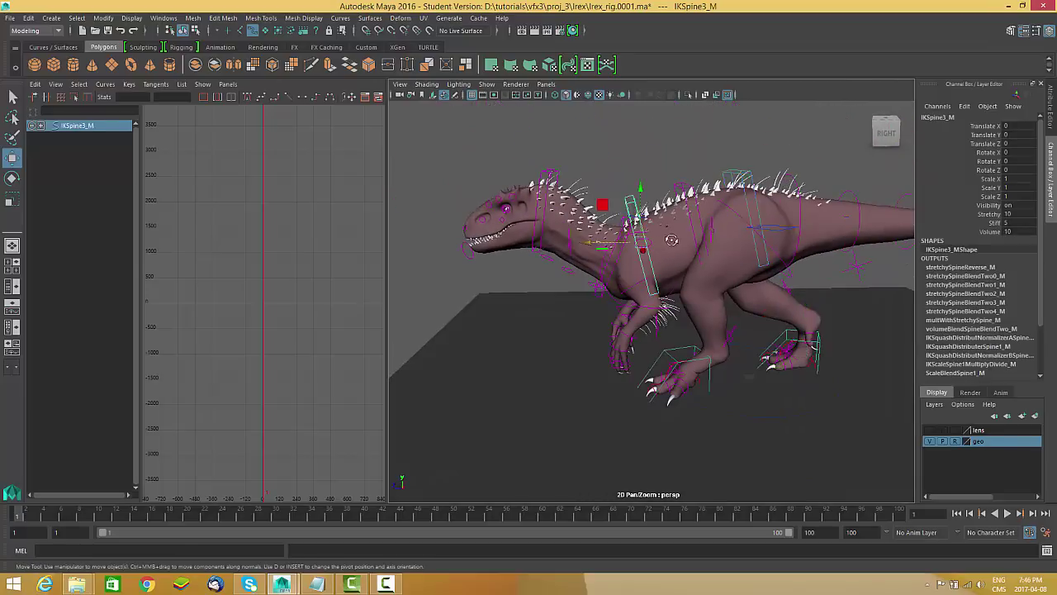
pyautogui.moveTo(626, 189); pyautogui.dragTo(652, 240)
pyautogui.keyDown('alt'); pyautogui.moveTo(652, 240); pyautogui.dragTo(626, 250, button='right'); pyautogui.keyUp('alt')
pyautogui.keyDown('alt'); pyautogui.moveTo(627, 252); pyautogui.dragTo(558, 209); pyautogui.keyUp('alt')
pyautogui.click(576, 167)
pyautogui.keyDown('alt'); pyautogui.moveTo(576, 167); pyautogui.dragTo(549, 219); pyautogui.keyUp('alt')
pyautogui.keyDown('alt'); pyautogui.moveTo(547, 218); pyautogui.dragTo(610, 296, button='middle'); pyautogui.keyUp('alt')
# Step: Examine the adjusted body pose from several angles and select the IKSpine1_M hip control
pyautogui.keyDown('alt'); pyautogui.moveTo(776, 302); pyautogui.dragTo(562, 305); pyautogui.keyUp('alt')
pyautogui.keyDown('alt'); pyautogui.moveTo(644, 292); pyautogui.dragTo(686, 292, button='right'); pyautogui.keyUp('alt')
pyautogui.keyDown('alt'); pyautogui.moveTo(686, 290); pyautogui.dragTo(661, 377); pyautogui.keyUp('alt')
pyautogui.keyDown('alt'); pyautogui.moveTo(663, 377); pyautogui.dragTo(621, 364, button='right'); pyautogui.keyUp('alt')
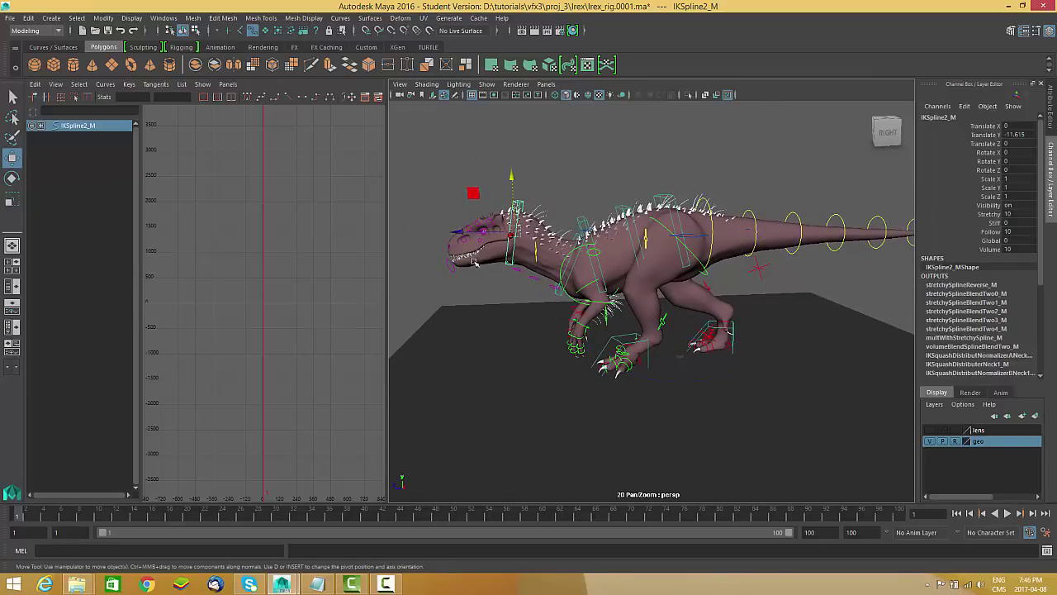
pyautogui.keyDown('alt'); pyautogui.moveTo(742, 320); pyautogui.dragTo(753, 317); pyautogui.keyUp('alt')
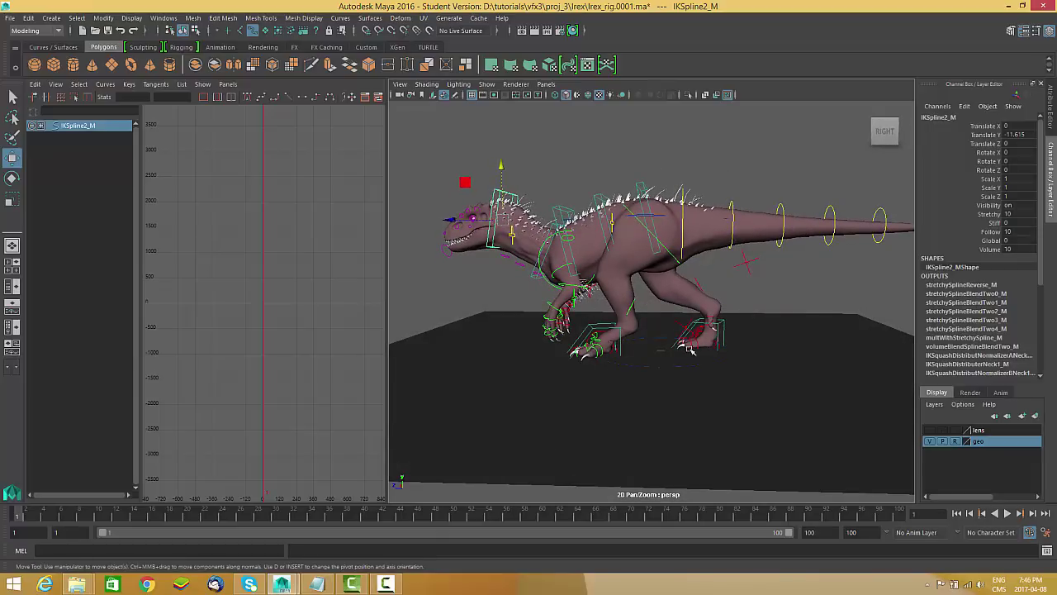
pyautogui.keyDown('alt'); pyautogui.moveTo(736, 383); pyautogui.dragTo(703, 364, button='middle'); pyautogui.keyUp('alt')
pyautogui.keyDown('alt'); pyautogui.moveTo(703, 363); pyautogui.dragTo(712, 380, button='right'); pyautogui.keyUp('alt')
pyautogui.keyDown('alt'); pyautogui.moveTo(713, 380); pyautogui.dragTo(772, 370); pyautogui.keyUp('alt')
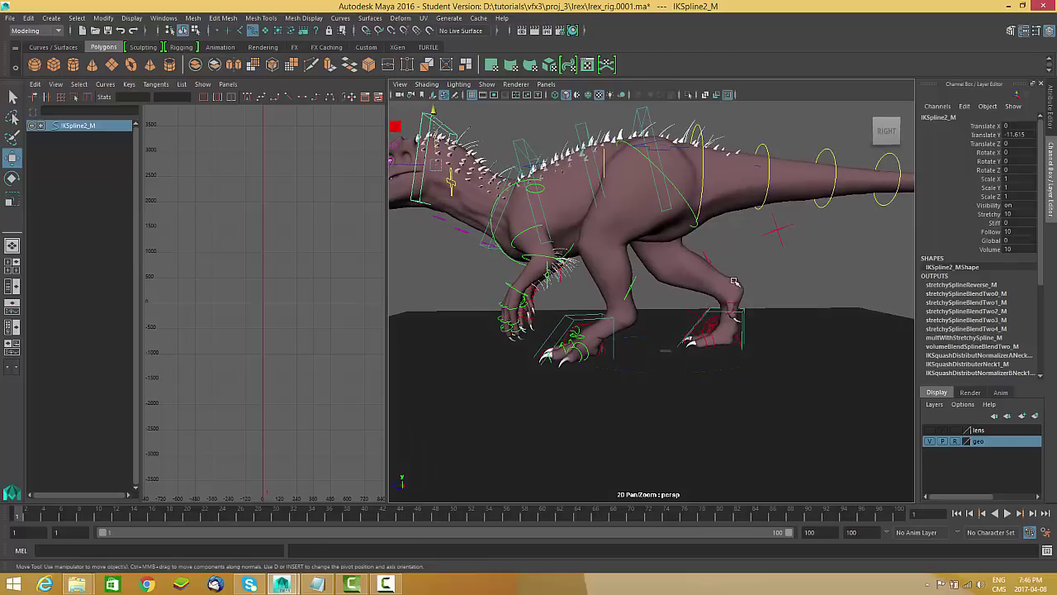
pyautogui.keyDown('alt'); pyautogui.moveTo(738, 284); pyautogui.dragTo(734, 314); pyautogui.keyUp('alt')
pyautogui.keyDown('alt'); pyautogui.moveTo(679, 372); pyautogui.dragTo(641, 349); pyautogui.keyUp('alt')
pyautogui.scroll(3, 658, 233)
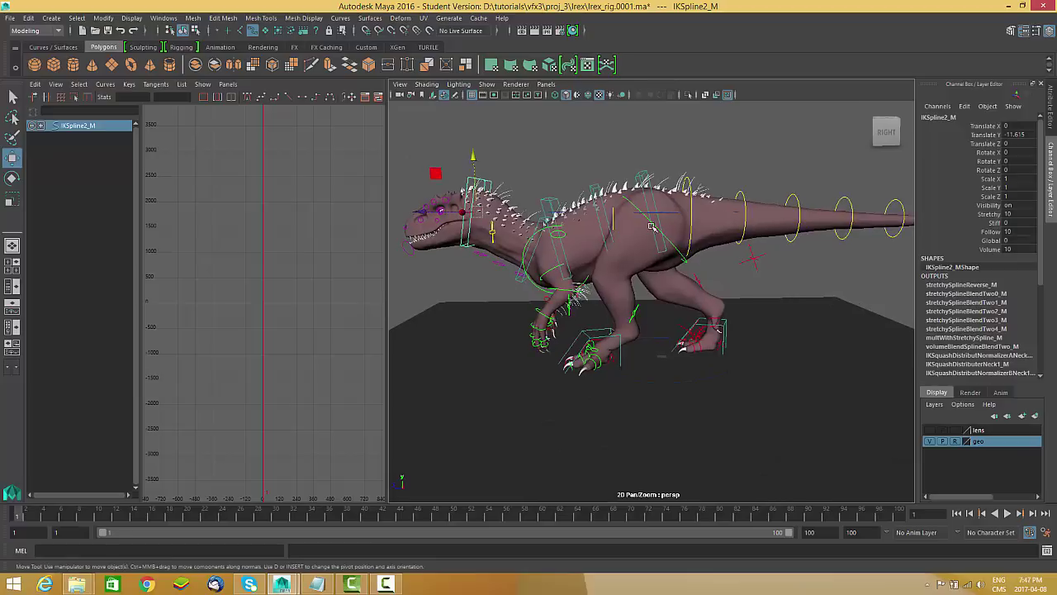
pyautogui.click(641, 177)
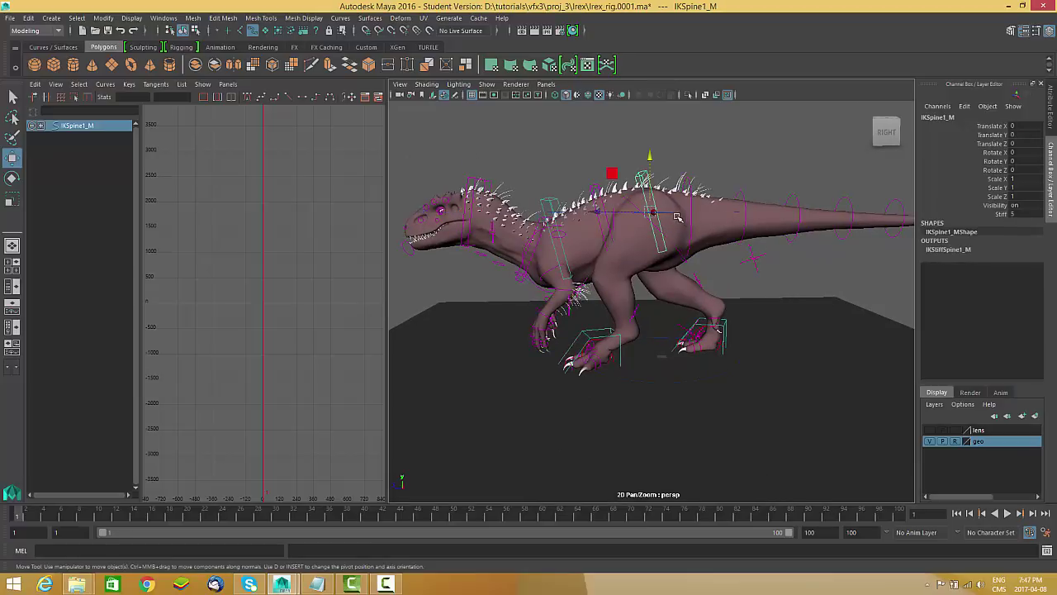
# Step: Select all of the rig's controls and key them at frame 1
pyautogui.scroll(-5, 520, 292)
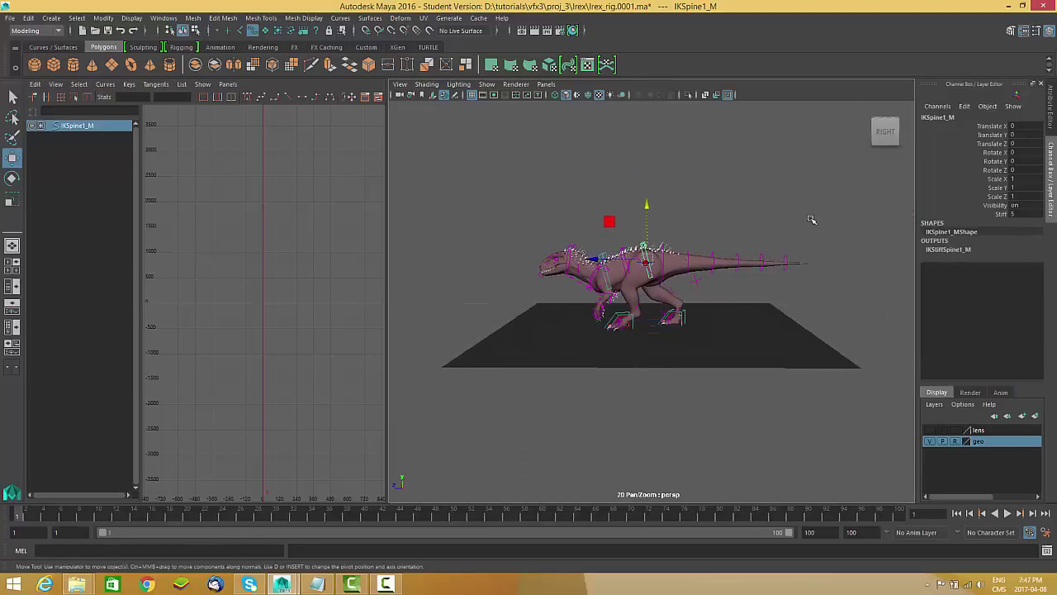
pyautogui.moveTo(822, 211); pyautogui.dragTo(434, 388)
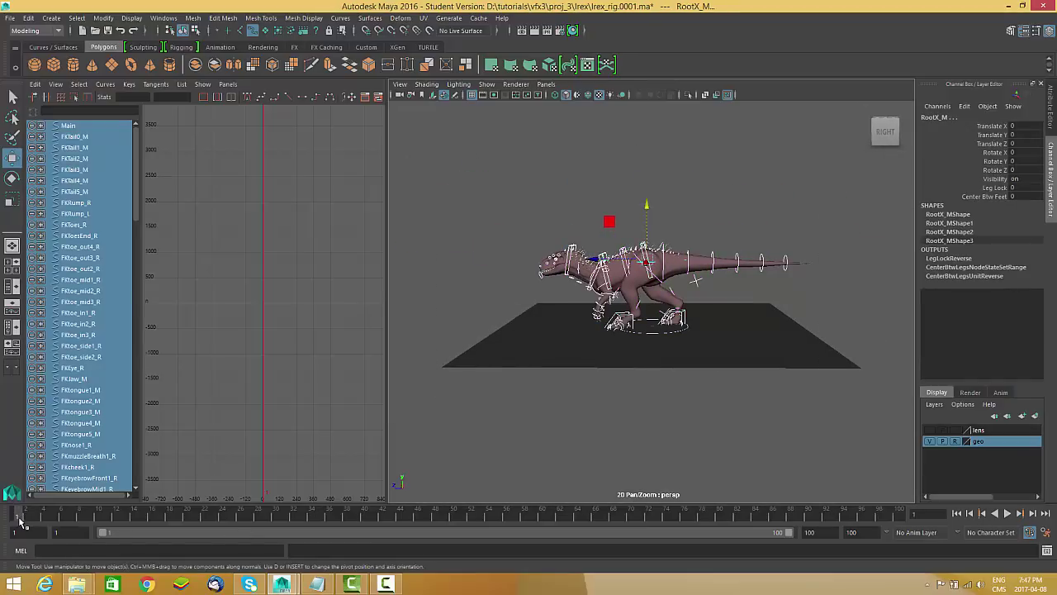
pyautogui.press('s')
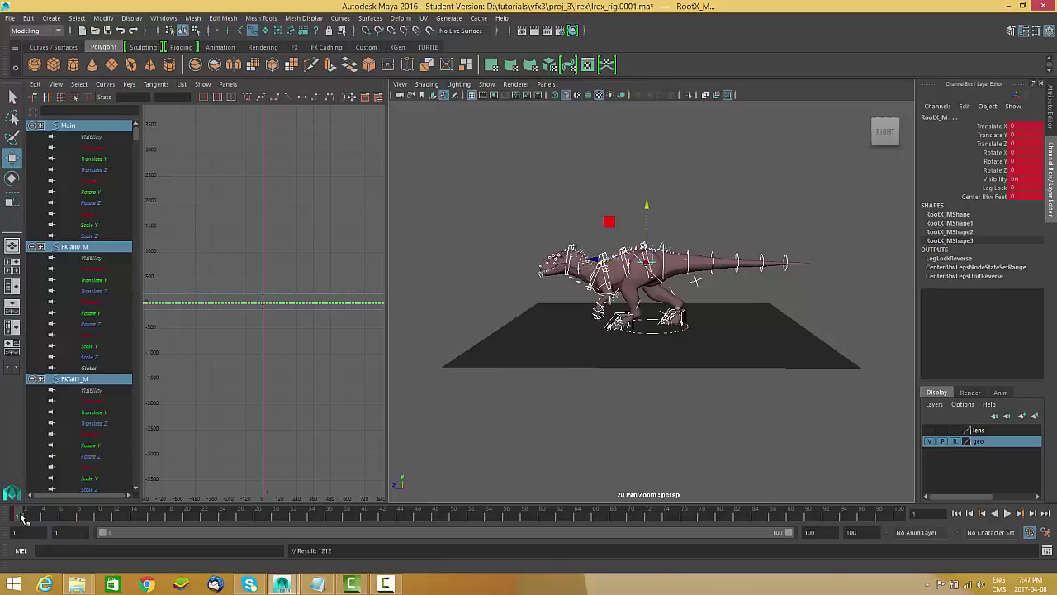
# Step: Shorten the playback range to end at frame 41 and key all the selected controls at that frame
pyautogui.moveTo(19, 518); pyautogui.dragTo(375, 516)
pyautogui.moveTo(791, 538); pyautogui.dragTo(372, 539)
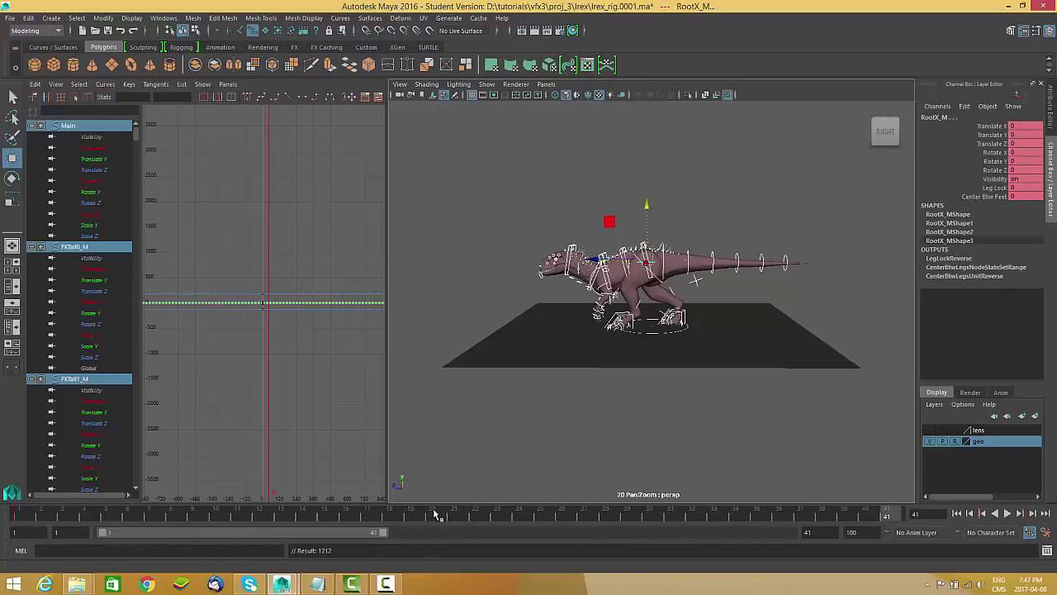
pyautogui.press('s')
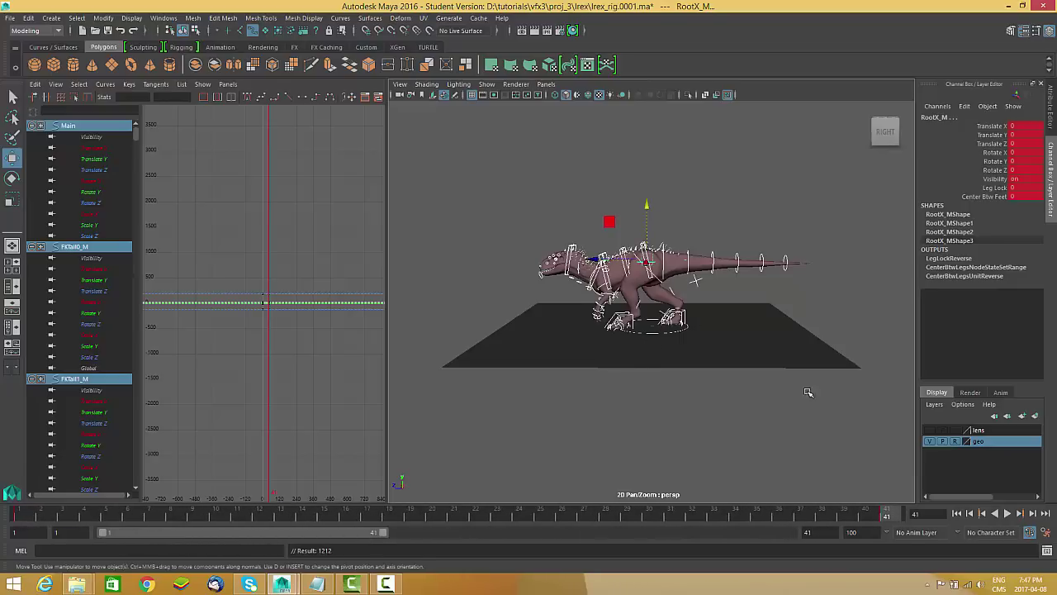
# Step: Examine the keyed dinosaur pose and its feet from several angles
pyautogui.keyDown('alt'); pyautogui.moveTo(671, 357); pyautogui.dragTo(740, 380, button='right'); pyautogui.keyUp('alt')
pyautogui.keyDown('alt'); pyautogui.moveTo(741, 380); pyautogui.dragTo(744, 356); pyautogui.keyUp('alt')
pyautogui.keyDown('alt'); pyautogui.moveTo(743, 356); pyautogui.dragTo(696, 384, button='right'); pyautogui.keyUp('alt')
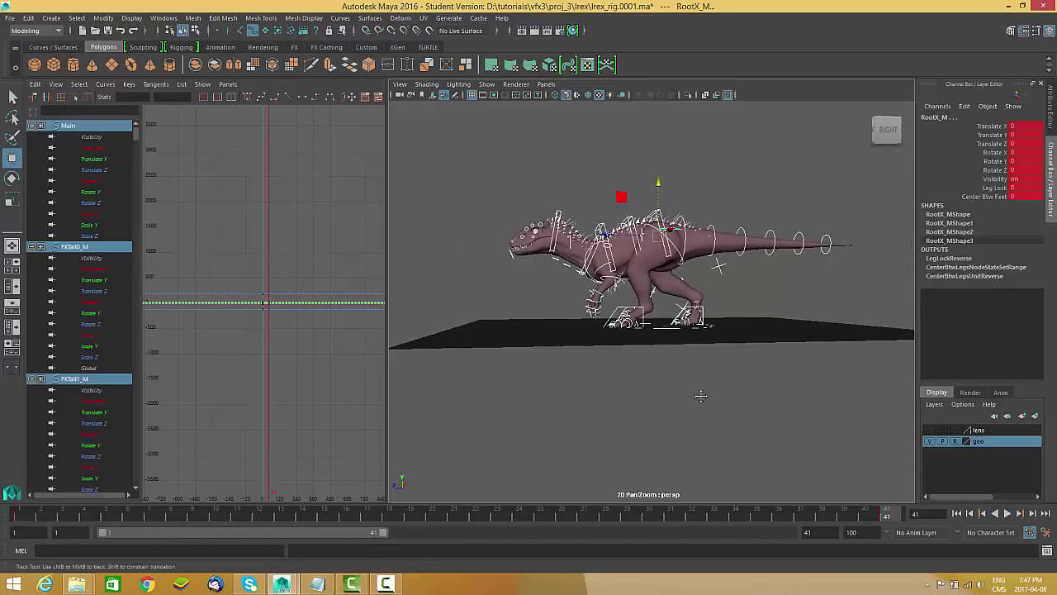
pyautogui.keyDown('alt'); pyautogui.moveTo(696, 384); pyautogui.dragTo(707, 408, button='middle'); pyautogui.keyUp('alt')
pyautogui.keyDown('alt'); pyautogui.moveTo(692, 331); pyautogui.dragTo(708, 352); pyautogui.keyUp('alt')
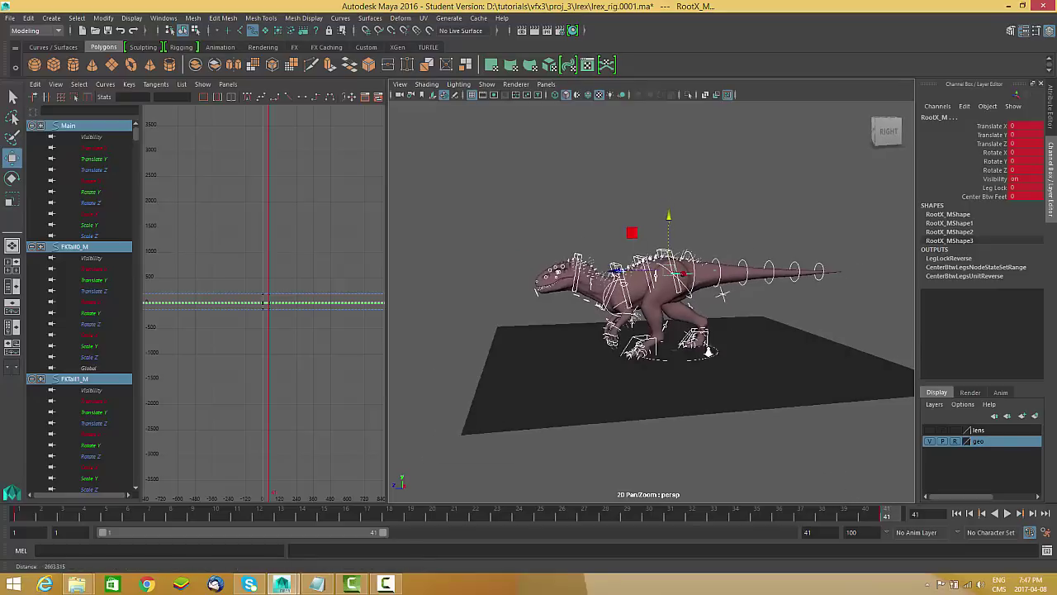
pyautogui.keyDown('alt'); pyautogui.moveTo(723, 337); pyautogui.dragTo(701, 346, button='middle'); pyautogui.keyUp('alt')
pyautogui.keyDown('alt'); pyautogui.moveTo(701, 347); pyautogui.dragTo(715, 382, button='right'); pyautogui.keyUp('alt')
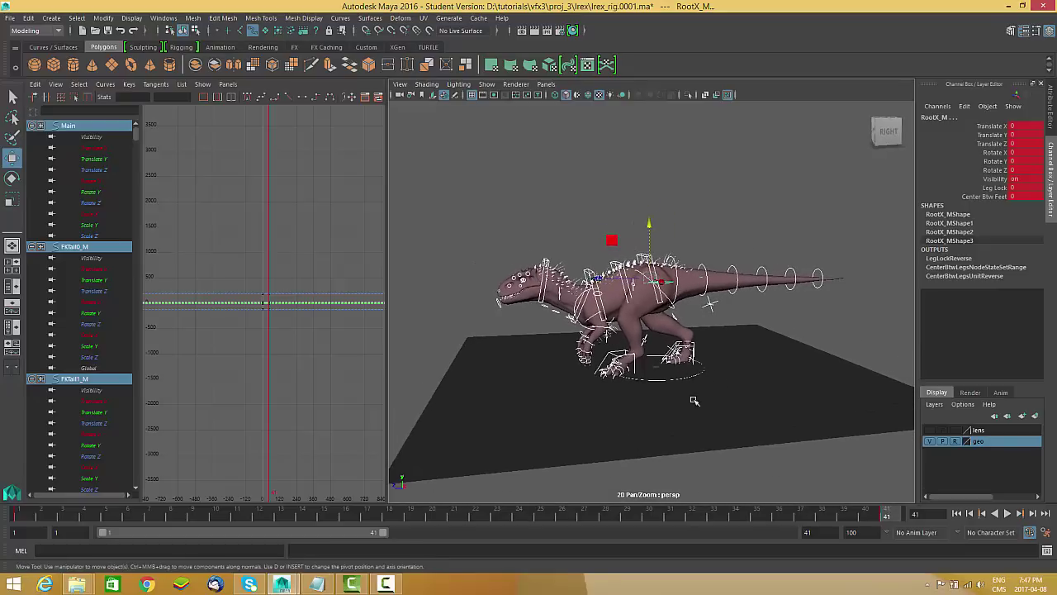
# Step: Swap the stance at frame 21 by moving the left foot control back and IKLeg_R forward along Z to about 191
pyautogui.moveTo(492, 521)
pyautogui.mouseDown()
pyautogui.moveTo(444, 516)
pyautogui.moveTo(464, 516)
pyautogui.mouseUp()
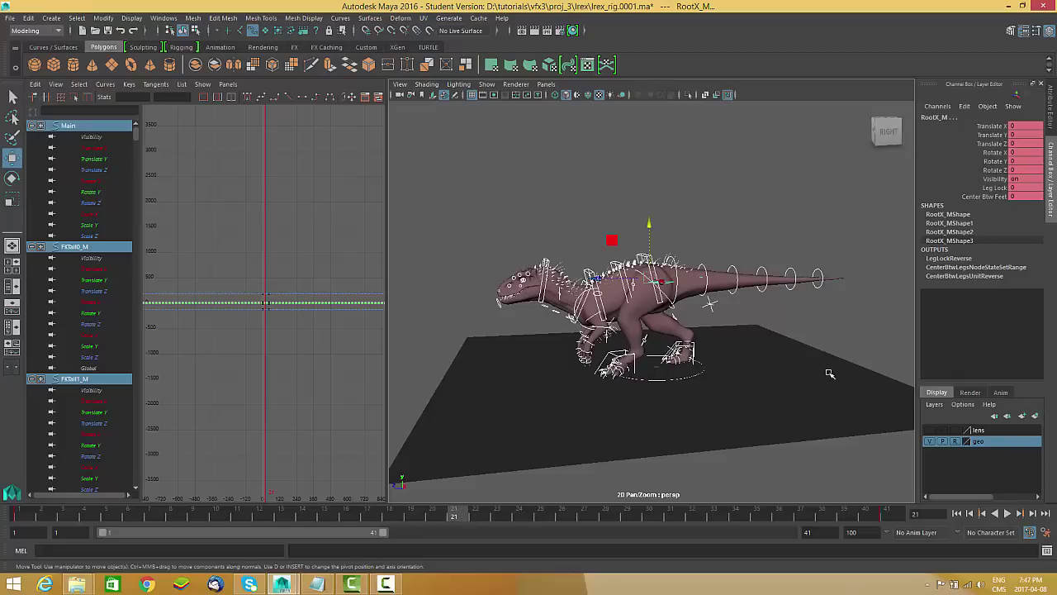
pyautogui.keyDown('alt'); pyautogui.moveTo(829, 374); pyautogui.dragTo(834, 365, button='middle'); pyautogui.keyUp('alt')
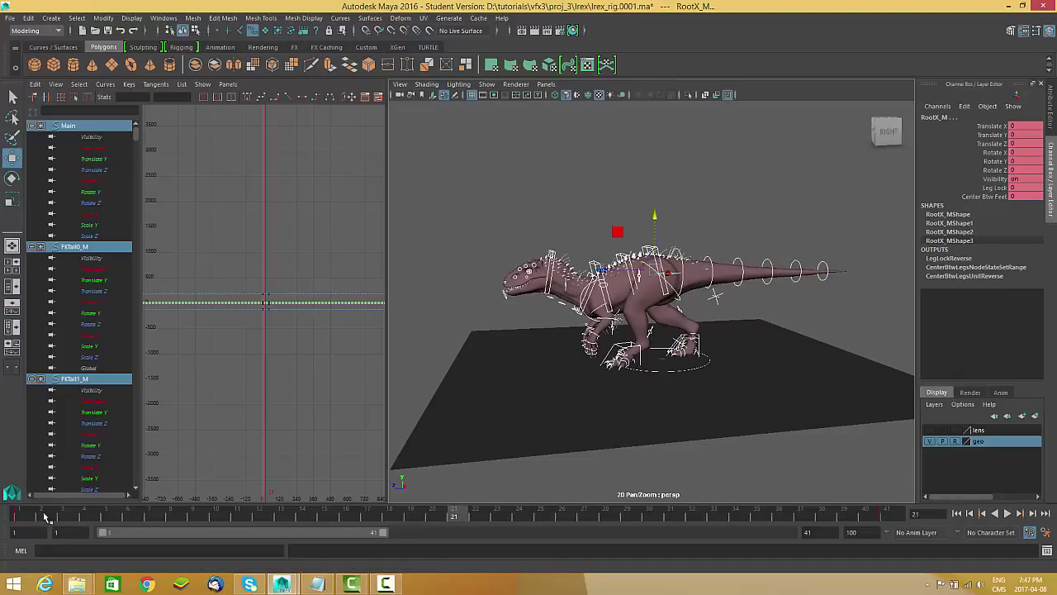
pyautogui.keyDown('alt'); pyautogui.moveTo(733, 371); pyautogui.dragTo(713, 405, button='right'); pyautogui.keyUp('alt')
pyautogui.keyDown('alt'); pyautogui.moveTo(692, 380); pyautogui.dragTo(612, 374); pyautogui.keyUp('alt')
pyautogui.keyDown('alt'); pyautogui.moveTo(612, 373); pyautogui.dragTo(575, 408, button='right'); pyautogui.keyUp('alt')
pyautogui.moveTo(566, 369)
pyautogui.keyDown('alt'); pyautogui.mouseDown(button='right')
pyautogui.moveTo(621, 359)
pyautogui.moveTo(587, 372)
pyautogui.mouseUp(button='right'); pyautogui.keyUp('alt')
pyautogui.click(575, 357)
pyautogui.keyDown('alt'); pyautogui.moveTo(587, 372); pyautogui.dragTo(676, 337); pyautogui.keyUp('alt')
pyautogui.click(657, 344)
pyautogui.keyDown('alt'); pyautogui.moveTo(602, 339); pyautogui.dragTo(634, 346); pyautogui.keyUp('alt')
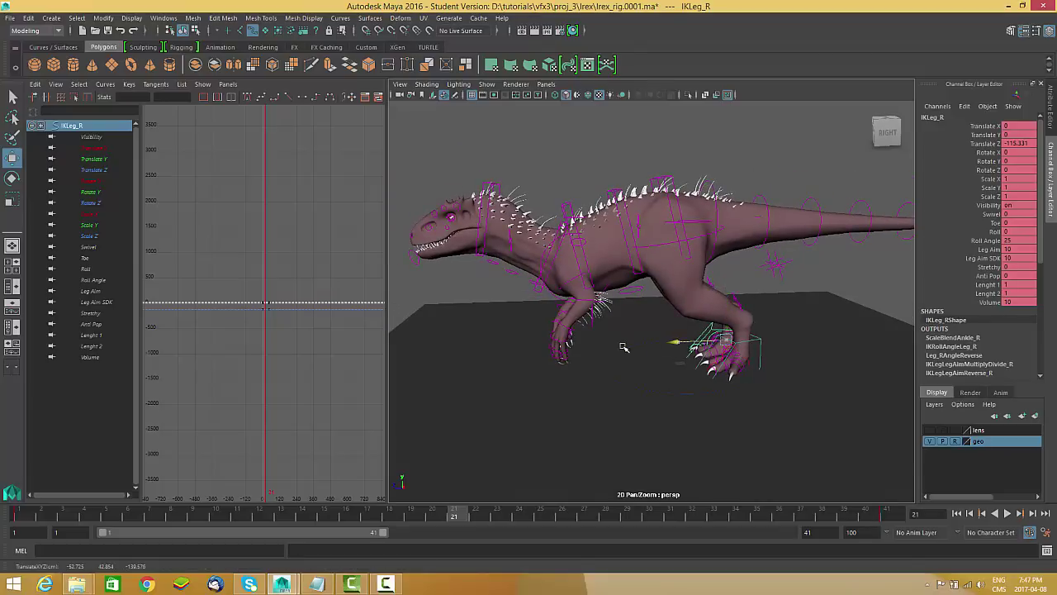
pyautogui.keyDown('alt'); pyautogui.moveTo(609, 378); pyautogui.dragTo(663, 385, button='right'); pyautogui.keyUp('alt')
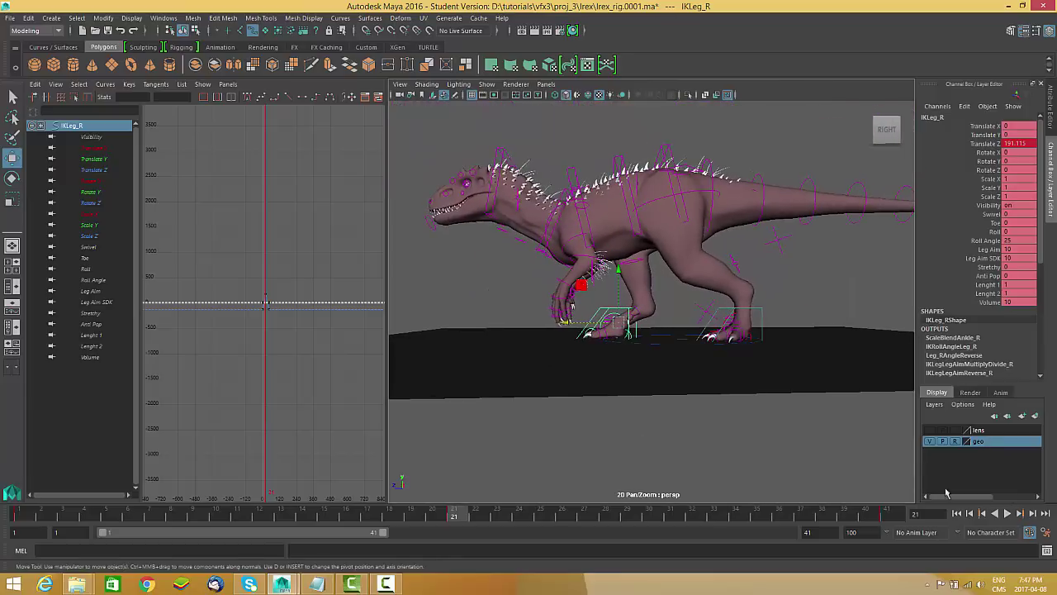
# Step: Play back the foot motion to check the walk cycle and return to frame 1
pyautogui.click(1008, 513)
pyautogui.keyDown('alt'); pyautogui.moveTo(682, 327); pyautogui.dragTo(736, 408); pyautogui.keyUp('alt')
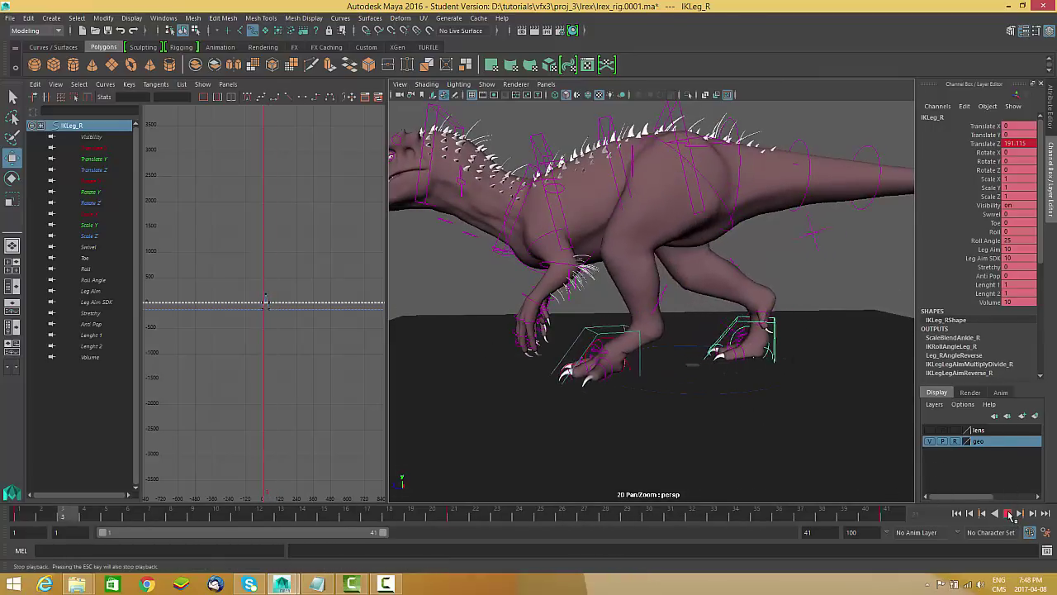
pyautogui.click(1008, 513)
pyautogui.scroll(-2, 452, 467)
pyautogui.click(18, 514)
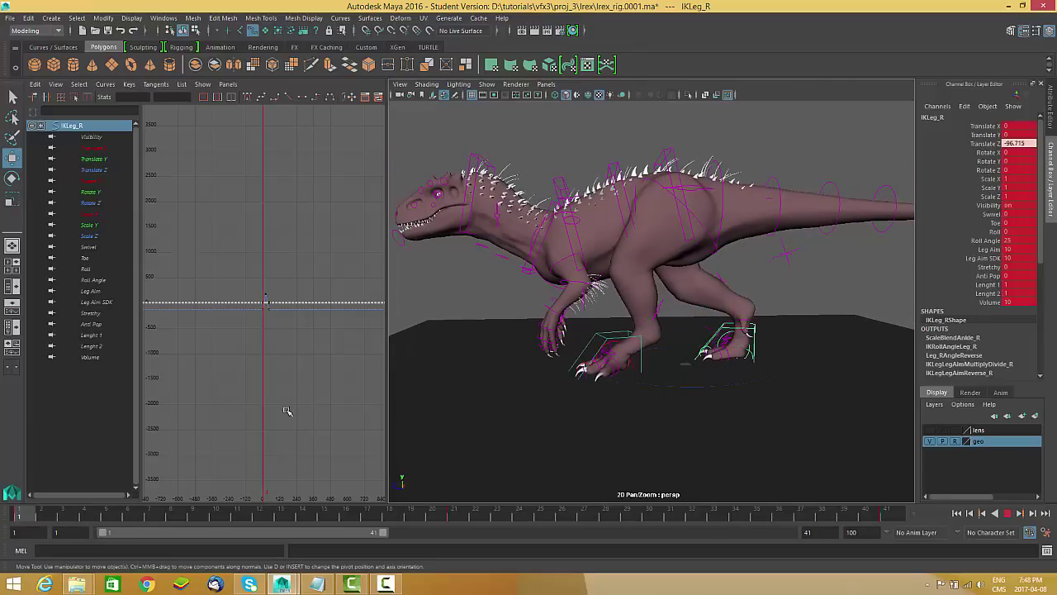
# Step: Rotate the FKRump_L control at frame 1 to about 5.8 in Rotate Y and key it
pyautogui.scroll(3, 702, 225)
pyautogui.keyDown('alt'); pyautogui.moveTo(703, 223); pyautogui.dragTo(813, 250); pyautogui.keyUp('alt')
pyautogui.click(689, 236)
pyautogui.press('e')
pyautogui.scroll(2, 739, 261)
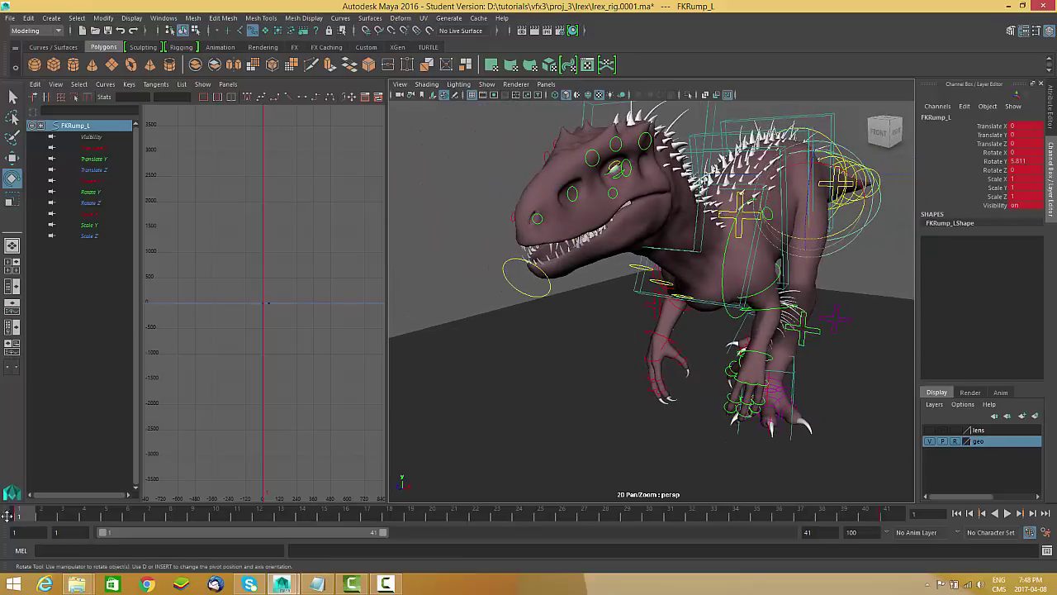
pyautogui.moveTo(29, 516)
pyautogui.mouseDown()
pyautogui.moveTo(894, 518)
pyautogui.moveTo(8, 516)
pyautogui.mouseUp()
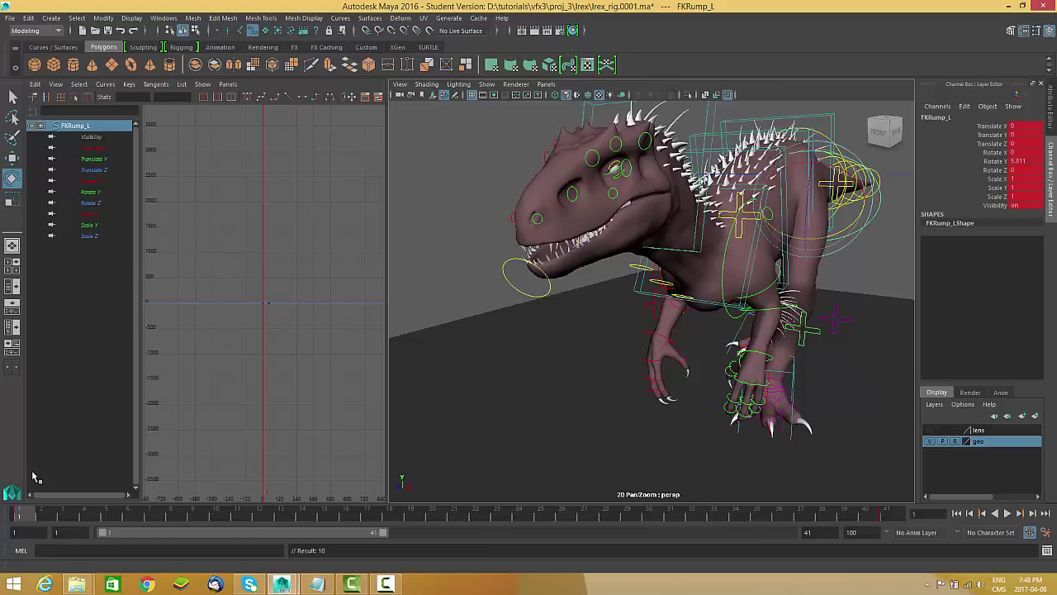
# Step: Copy the FKRump_L rotation from frame 1 to frame 41 as a key and check it in playback
pyautogui.scroll(-10, 705, 371)
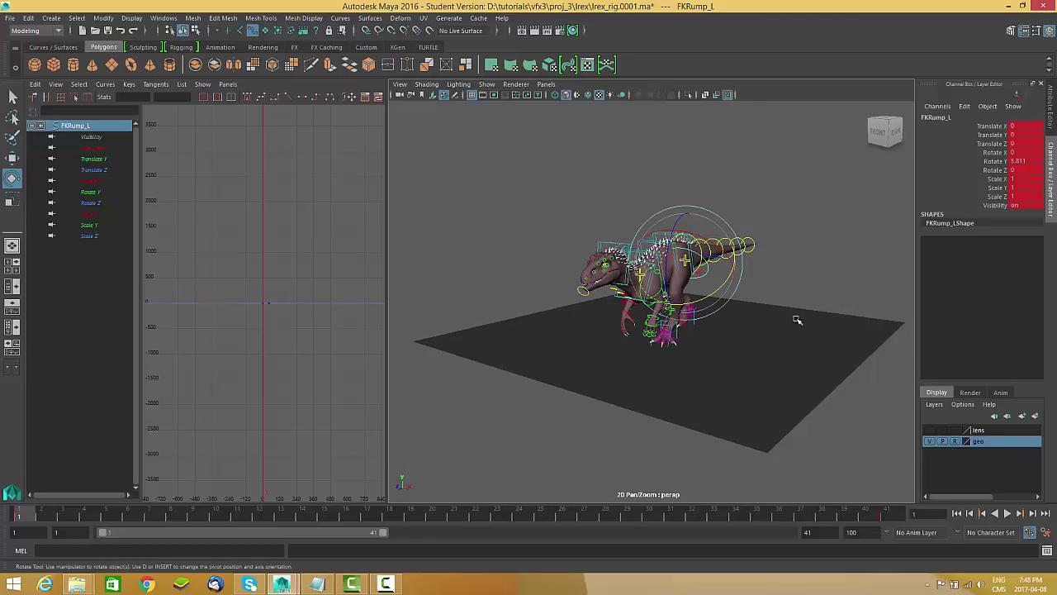
pyautogui.scroll(6, 735, 309)
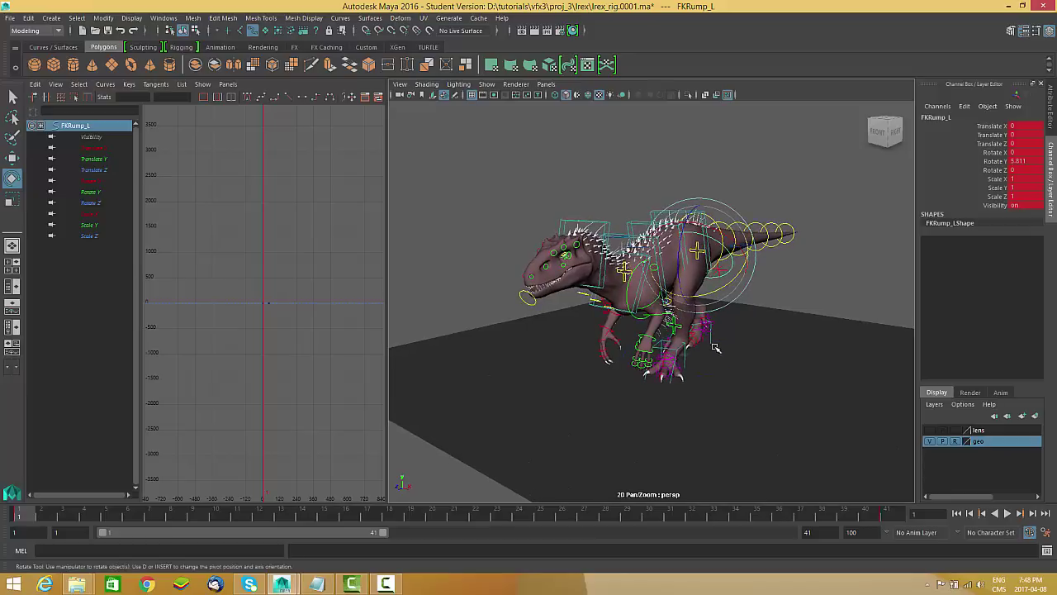
pyautogui.scroll(4, 690, 308)
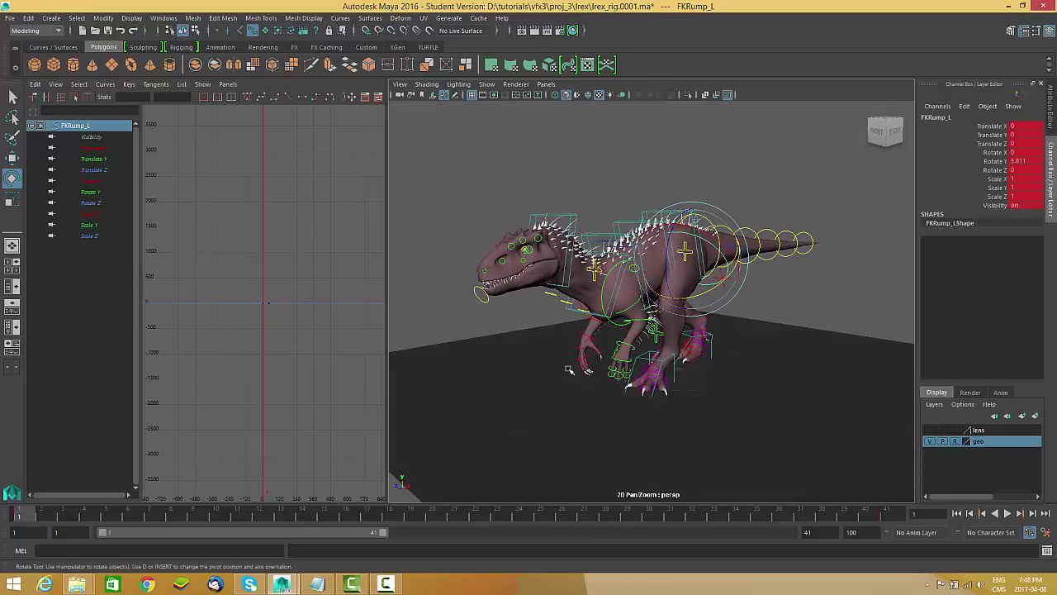
pyautogui.moveTo(622, 421)
pyautogui.keyDown('alt'); pyautogui.mouseDown()
pyautogui.moveTo(630, 404)
pyautogui.moveTo(606, 413)
pyautogui.mouseUp(); pyautogui.keyUp('alt')
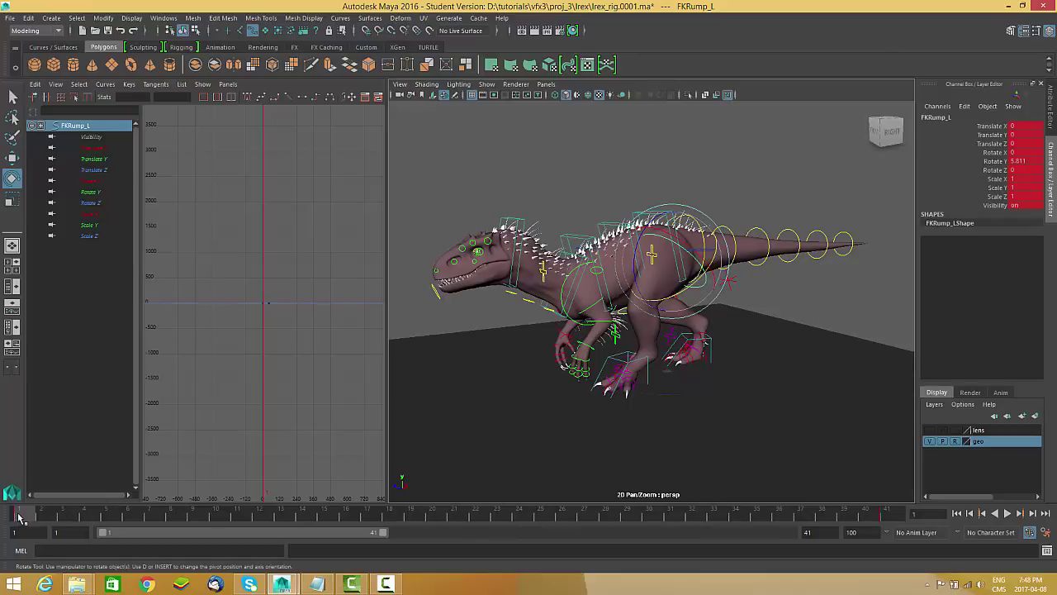
pyautogui.moveTo(28, 516); pyautogui.dragTo(901, 513)
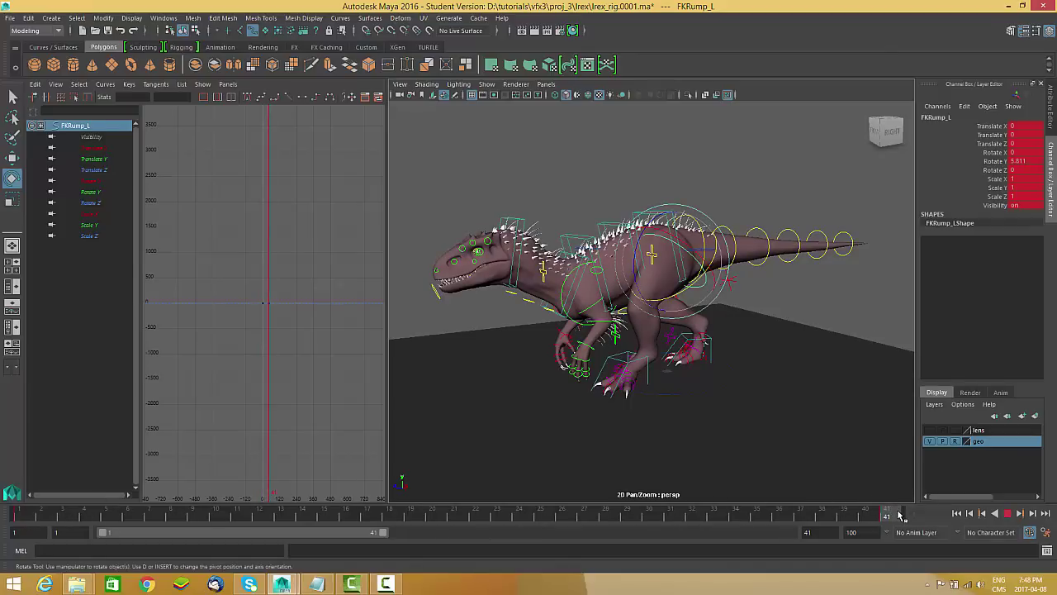
pyautogui.hotkey('alt', 'v')
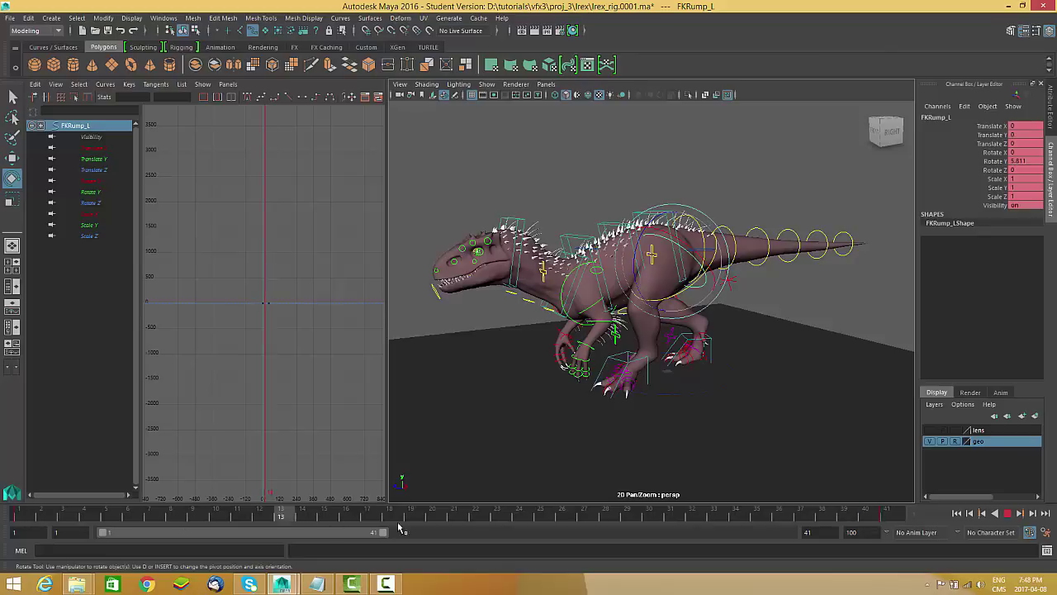
pyautogui.moveTo(783, 537); pyautogui.dragTo(888, 519)
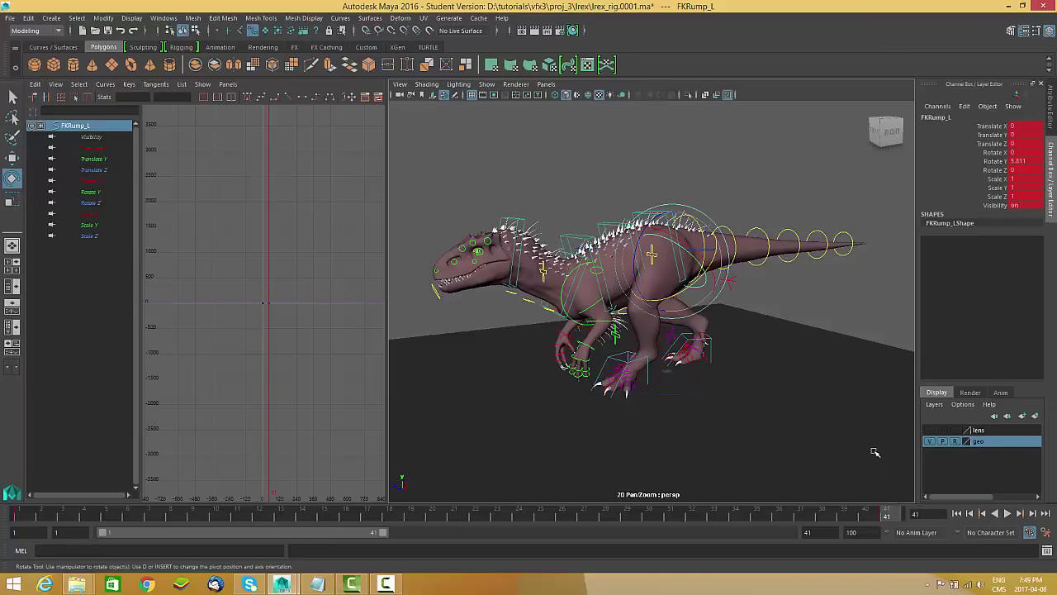
# Step: Play back the walk to check the left rump motion and stop at frame 21
pyautogui.keyDown('alt'); pyautogui.moveTo(777, 345); pyautogui.dragTo(744, 372); pyautogui.keyUp('alt')
pyautogui.hotkey('alt', 'v')
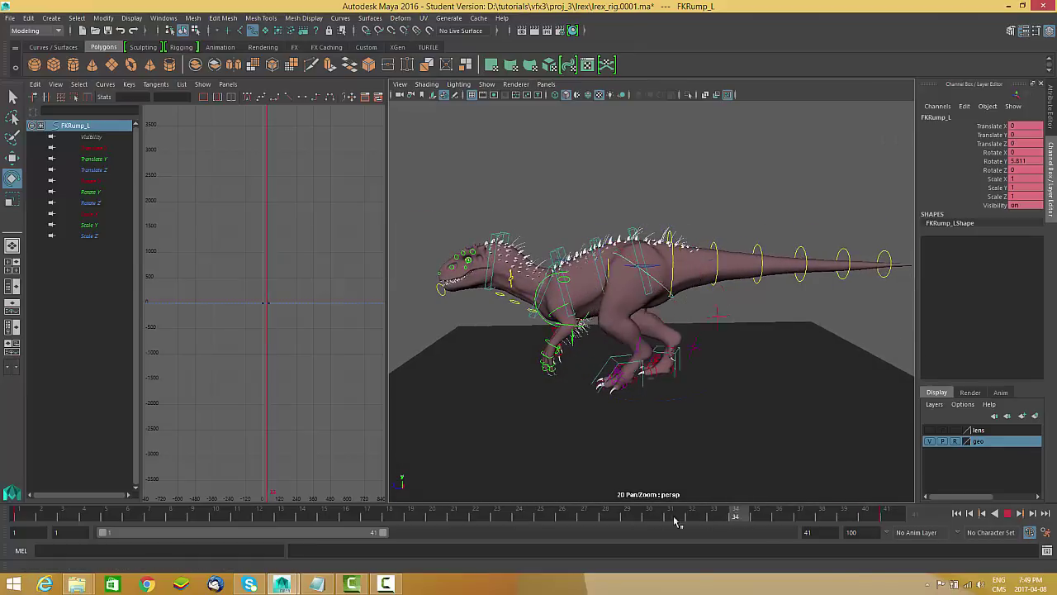
pyautogui.click(460, 515)
# Step: Rotate the FKRump_R control at frame 21 to about 7.2 in Rotate Y and scrub through to frame 41
pyautogui.keyDown('alt'); pyautogui.moveTo(479, 434); pyautogui.dragTo(601, 337, button='right'); pyautogui.keyUp('alt')
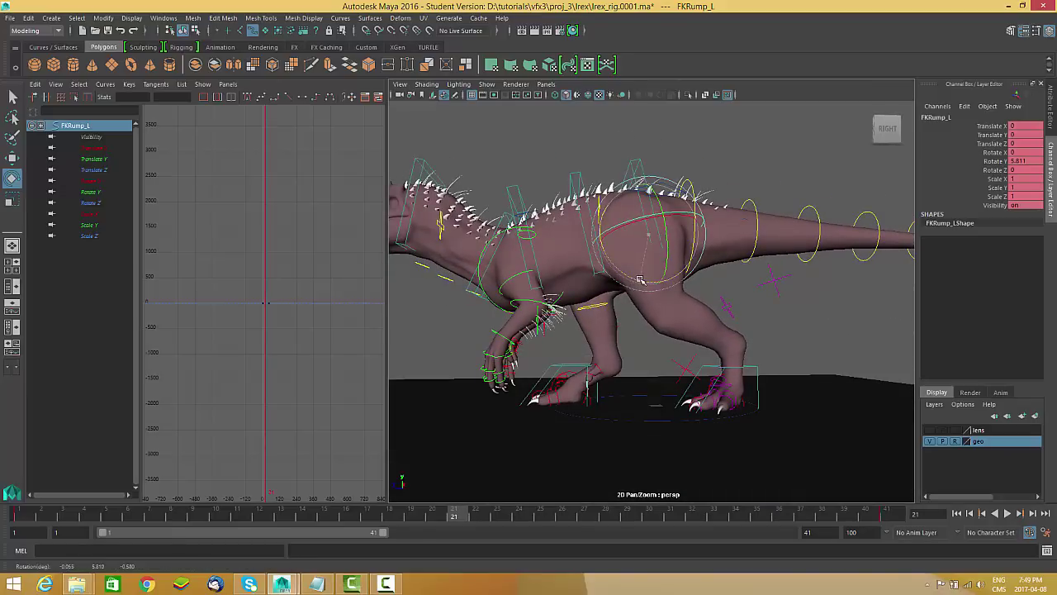
pyautogui.keyDown('alt'); pyautogui.moveTo(754, 325); pyautogui.dragTo(573, 352); pyautogui.keyUp('alt')
pyautogui.keyDown('alt'); pyautogui.moveTo(573, 352); pyautogui.dragTo(682, 229, button='right'); pyautogui.keyUp('alt')
pyautogui.click(657, 193)
pyautogui.keyDown('alt'); pyautogui.moveTo(682, 229); pyautogui.dragTo(594, 271); pyautogui.keyUp('alt')
pyautogui.click(703, 206)
pyautogui.keyDown('alt'); pyautogui.moveTo(805, 307); pyautogui.dragTo(827, 309, button='middle'); pyautogui.keyUp('alt')
pyautogui.keyDown('alt'); pyautogui.moveTo(828, 308); pyautogui.dragTo(854, 286); pyautogui.keyUp('alt')
pyautogui.moveTo(446, 518); pyautogui.dragTo(2, 525)
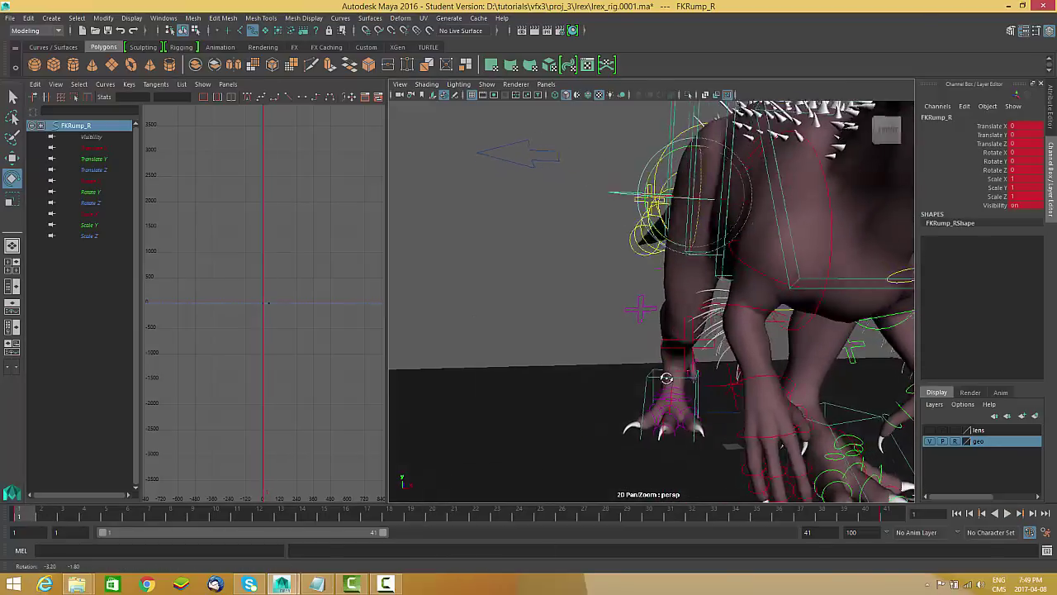
pyautogui.click(455, 515)
pyautogui.keyDown('alt'); pyautogui.moveTo(752, 372); pyautogui.dragTo(696, 317); pyautogui.keyUp('alt')
pyautogui.click(689, 265)
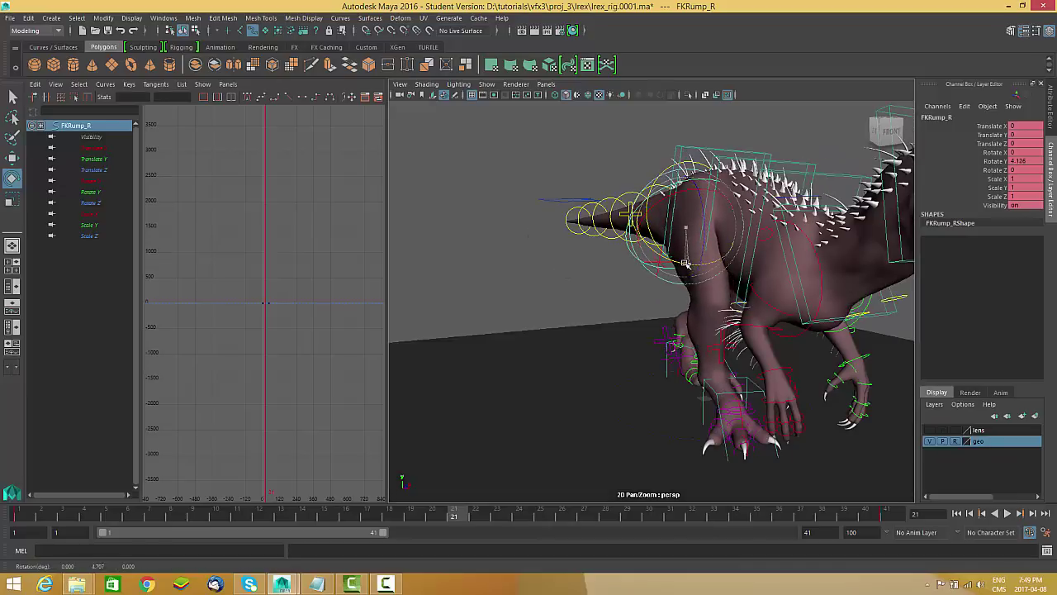
pyautogui.keyDown('alt'); pyautogui.moveTo(684, 263); pyautogui.dragTo(652, 399); pyautogui.keyUp('alt')
pyautogui.keyDown('alt'); pyautogui.moveTo(741, 361); pyautogui.dragTo(649, 360); pyautogui.keyUp('alt')
pyautogui.moveTo(649, 361)
pyautogui.keyDown('alt'); pyautogui.mouseDown(button='middle')
pyautogui.moveTo(678, 376)
pyautogui.moveTo(663, 373)
pyautogui.mouseUp(button='middle'); pyautogui.keyUp('alt')
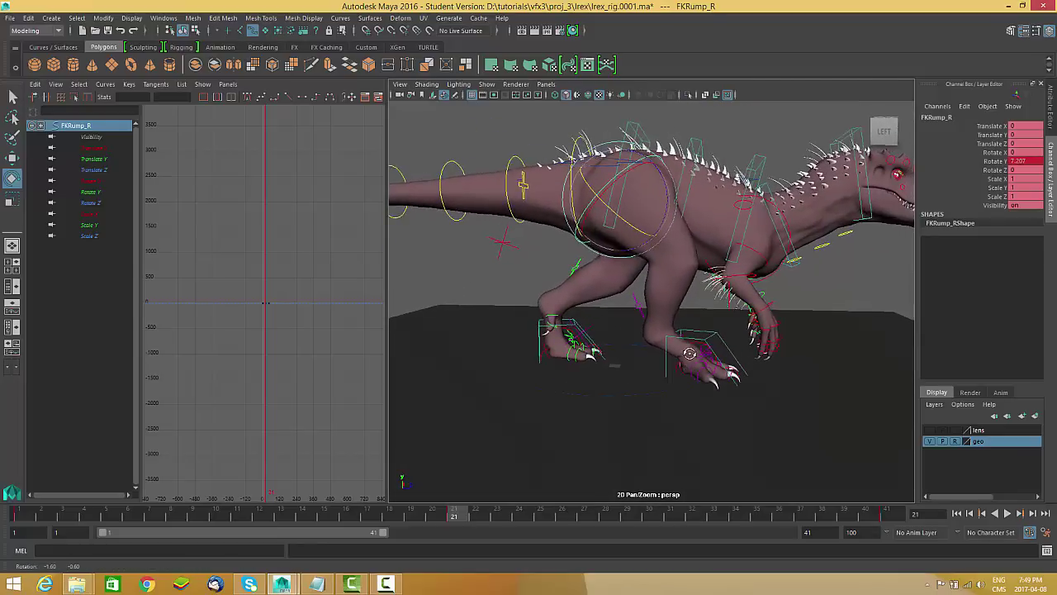
pyautogui.keyDown('alt'); pyautogui.moveTo(663, 373); pyautogui.dragTo(680, 376); pyautogui.keyUp('alt')
pyautogui.moveTo(395, 509); pyautogui.dragTo(910, 518)
# Step: Select the IKSpine1_M control, key it at frame 21 and check the motion in playback
pyautogui.keyDown('alt'); pyautogui.moveTo(661, 206); pyautogui.dragTo(657, 227); pyautogui.keyUp('alt')
pyautogui.moveTo(656, 227)
pyautogui.keyDown('alt'); pyautogui.mouseDown(button='right')
pyautogui.moveTo(620, 231)
pyautogui.moveTo(660, 222)
pyautogui.mouseUp(button='right'); pyautogui.keyUp('alt')
pyautogui.click(625, 228)
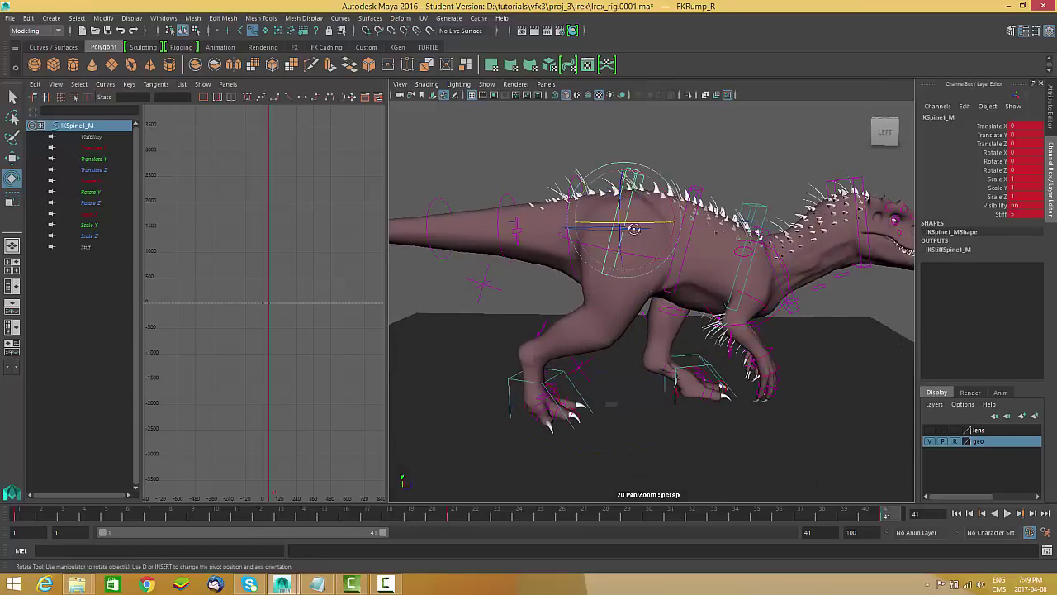
pyautogui.keyDown('alt'); pyautogui.moveTo(625, 229); pyautogui.dragTo(637, 243); pyautogui.keyUp('alt')
pyautogui.press('w')
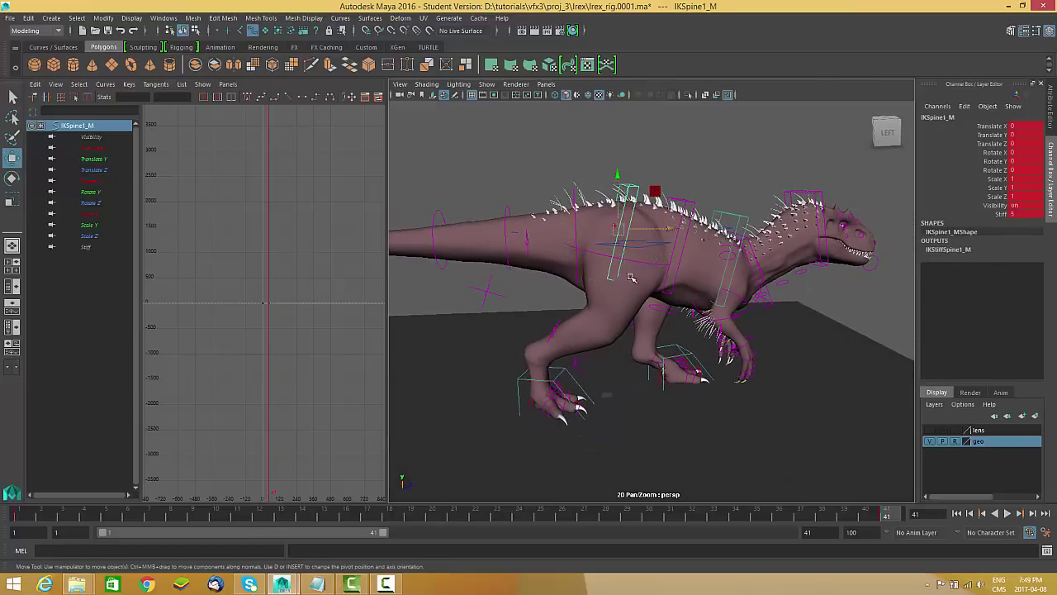
pyautogui.keyDown('alt'); pyautogui.moveTo(656, 310); pyautogui.dragTo(644, 289); pyautogui.keyUp('alt')
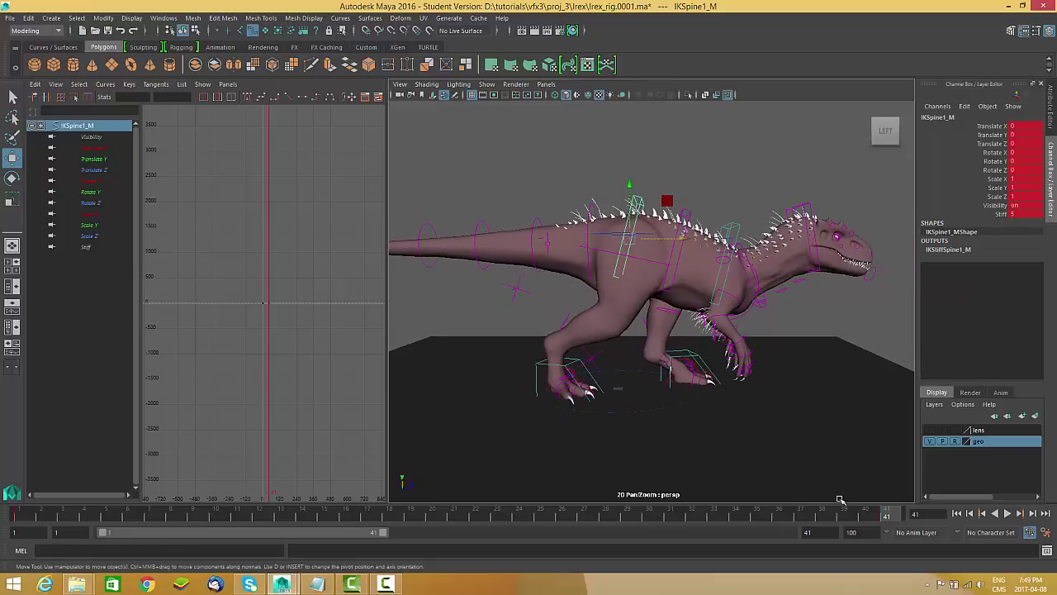
pyautogui.moveTo(867, 514); pyautogui.dragTo(832, 516)
pyautogui.hotkey('alt', 'v')
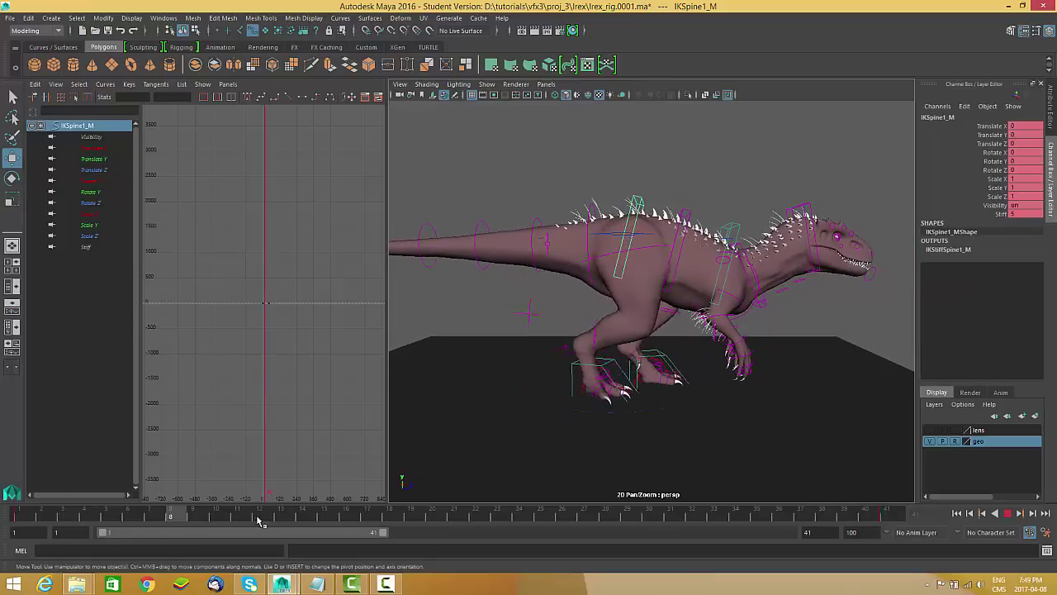
pyautogui.click(452, 514)
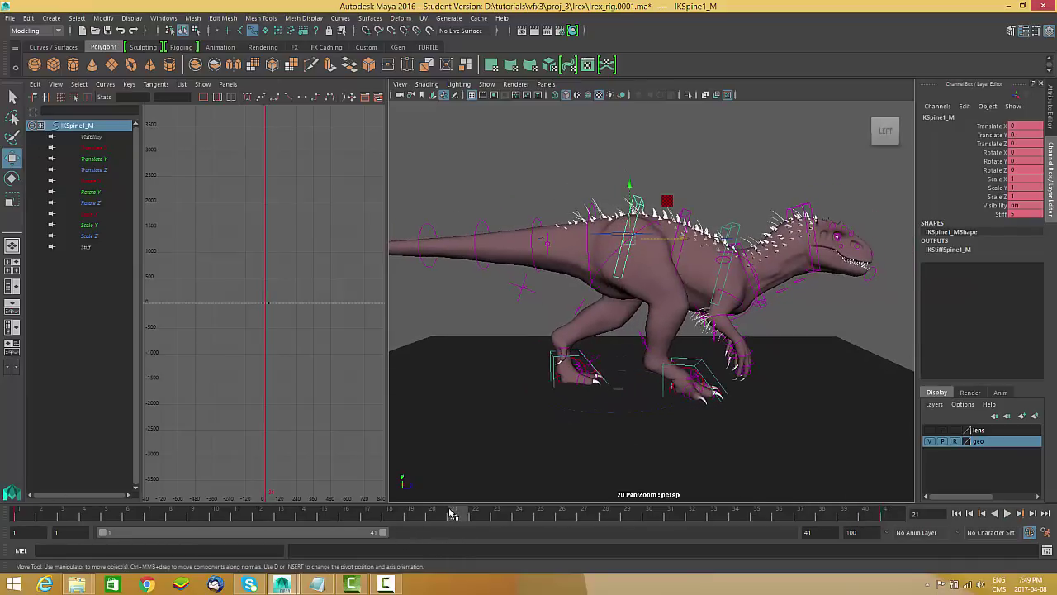
pyautogui.press('s')
pyautogui.hotkey('alt', 'v')
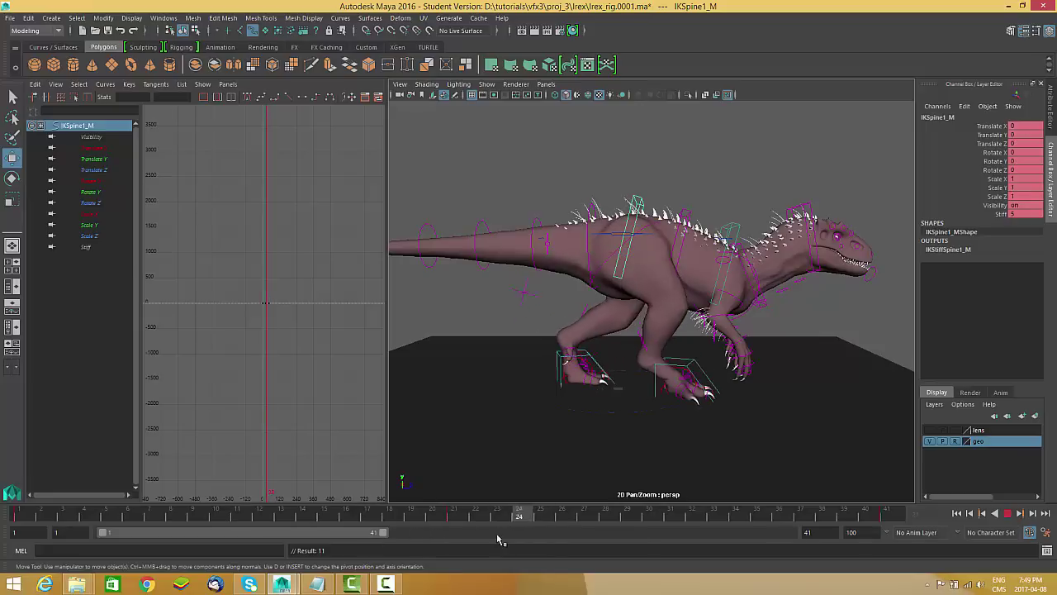
pyautogui.hotkey('alt', 'v')
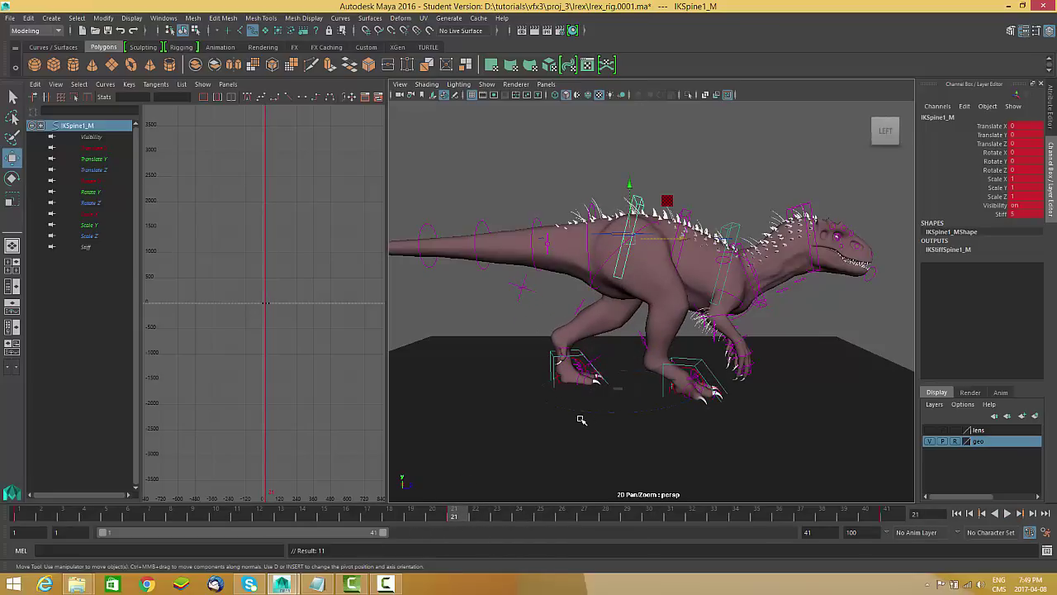
# Step: Frame the IKSpine1_M animation curves in the graph editor to examine its keys
pyautogui.scroll(1, 594, 425)
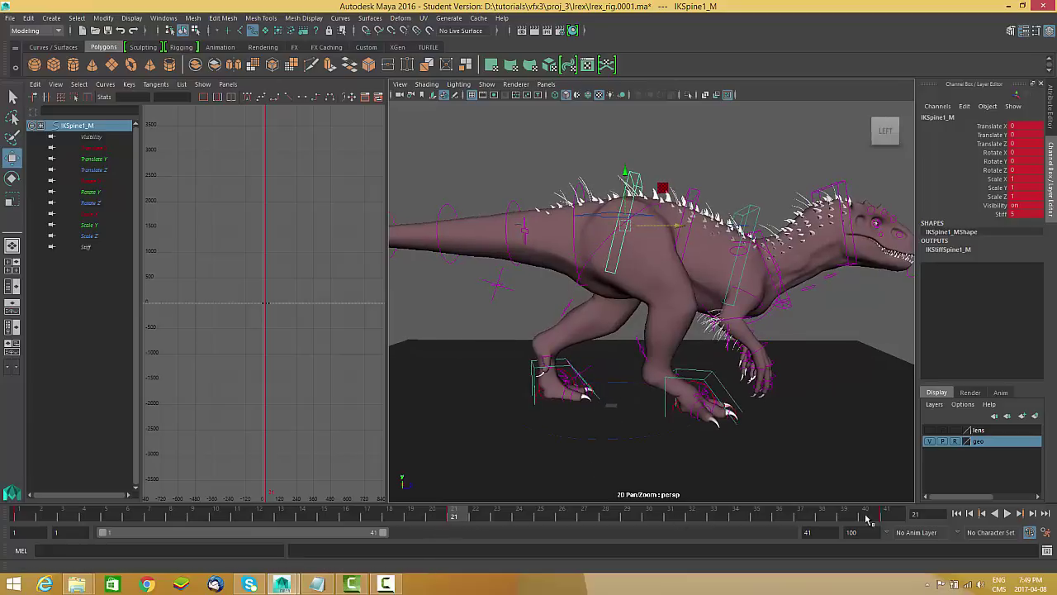
pyautogui.press('f')
pyautogui.keyDown('alt'); pyautogui.keyDown('shift'); pyautogui.moveTo(289, 158); pyautogui.dragTo(288, 208, button='right'); pyautogui.keyUp('shift'); pyautogui.keyUp('alt')
pyautogui.keyDown('alt'); pyautogui.keyDown('shift'); pyautogui.moveTo(361, 251); pyautogui.dragTo(290, 281, button='right'); pyautogui.keyUp('shift'); pyautogui.keyUp('alt')
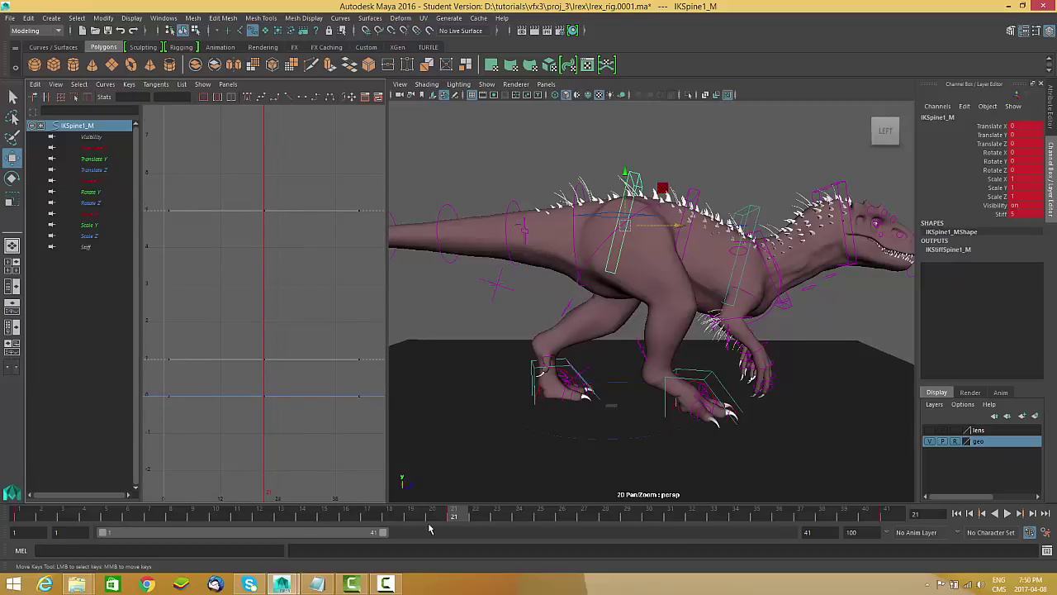
# Step: Play back the walk, examine the passing leg pose at frame 11, and return to frame 1 to compare both sides
pyautogui.hotkey('alt', 'v')
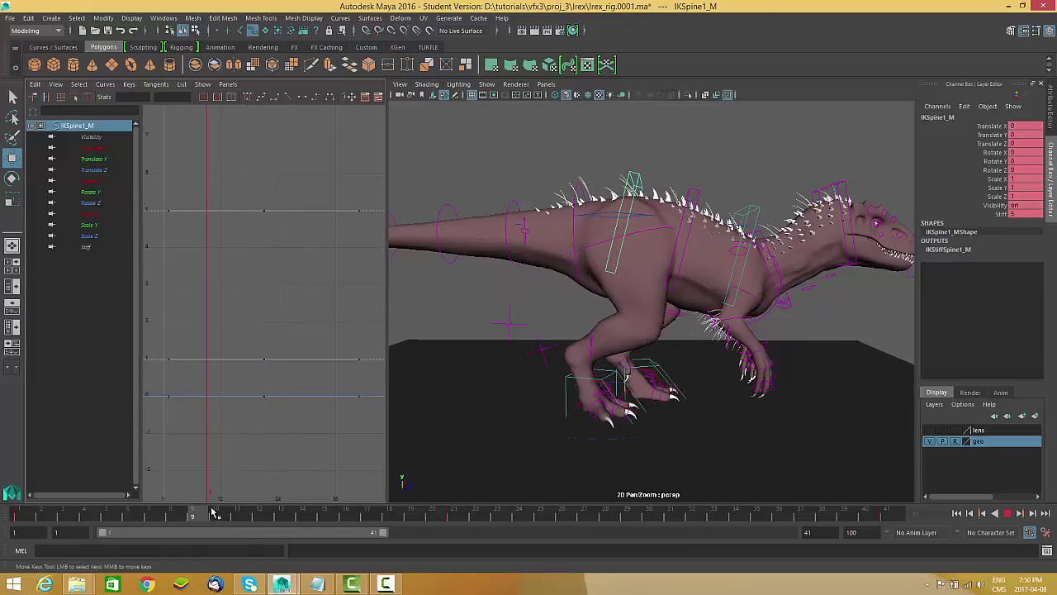
pyautogui.click(237, 513)
pyautogui.middleClick(715, 382)
pyautogui.keyDown('alt'); pyautogui.moveTo(680, 380); pyautogui.dragTo(649, 376, button='right'); pyautogui.keyUp('alt')
pyautogui.keyDown('alt'); pyautogui.moveTo(649, 375); pyautogui.dragTo(620, 385); pyautogui.keyUp('alt')
pyautogui.keyDown('alt'); pyautogui.moveTo(619, 385); pyautogui.dragTo(644, 382, button='right'); pyautogui.keyUp('alt')
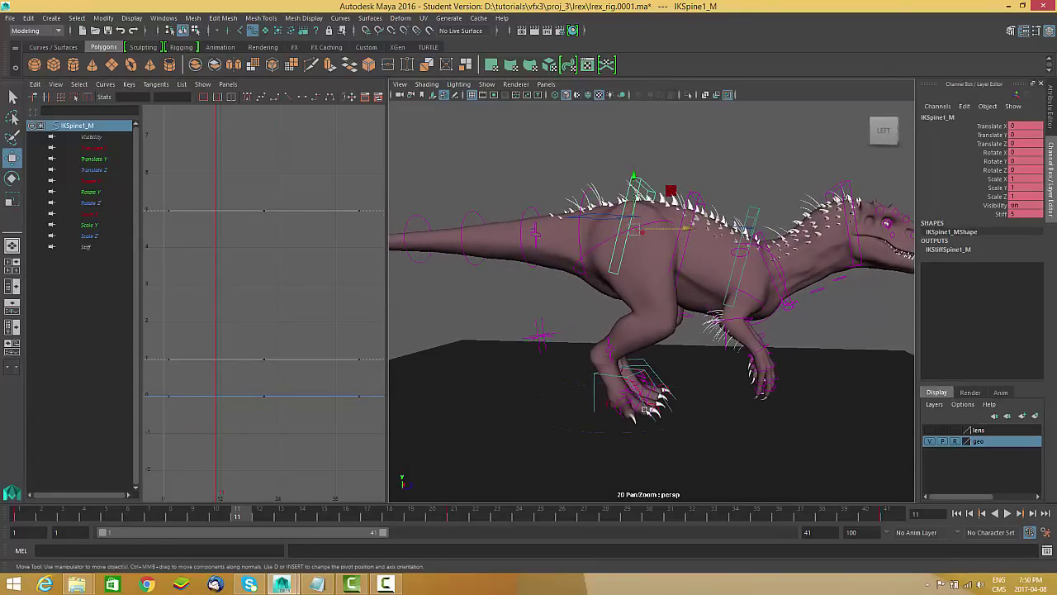
pyautogui.keyDown('alt'); pyautogui.moveTo(596, 237); pyautogui.dragTo(632, 252); pyautogui.keyUp('alt')
pyautogui.keyDown('alt'); pyautogui.moveTo(632, 253); pyautogui.dragTo(624, 248, button='right'); pyautogui.keyUp('alt')
pyautogui.keyDown('alt'); pyautogui.moveTo(623, 248); pyautogui.dragTo(634, 248, button='middle'); pyautogui.keyUp('alt')
pyautogui.moveTo(43, 519); pyautogui.dragTo(20, 519)
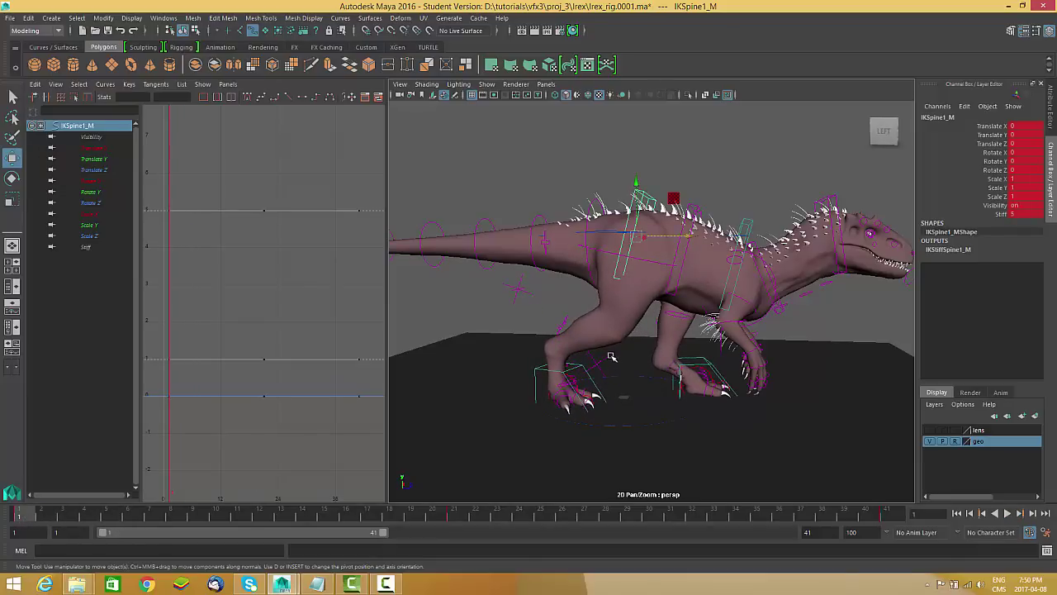
pyautogui.keyDown('alt'); pyautogui.moveTo(623, 397); pyautogui.dragTo(659, 370); pyautogui.keyUp('alt')
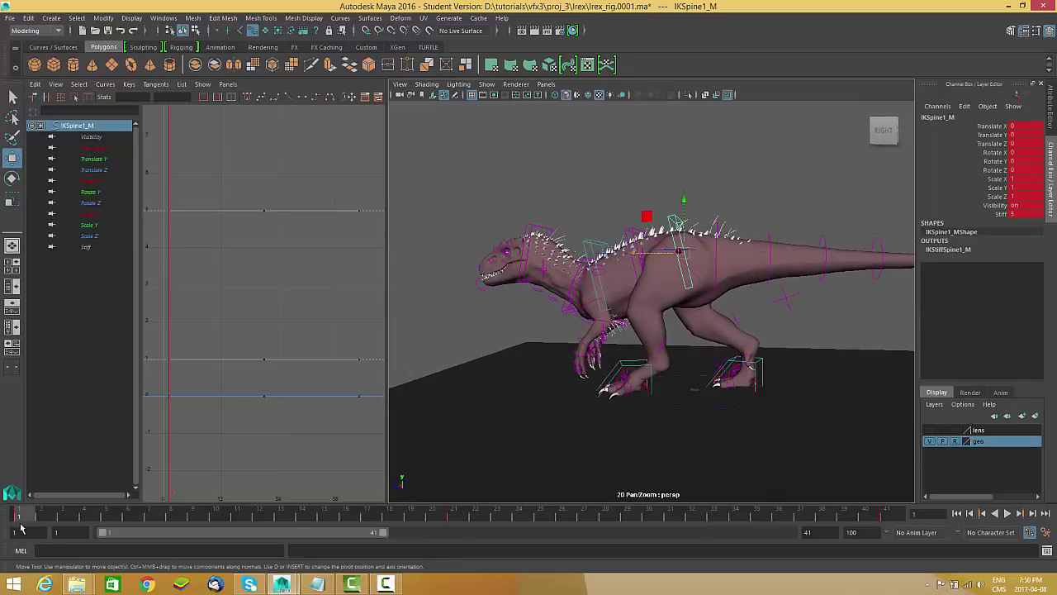
# Step: Try lowering IKSpine1_M at frame 6 to about -21.1 in Translate Y and scrub through the frames
pyautogui.moveTo(36, 518); pyautogui.dragTo(126, 513)
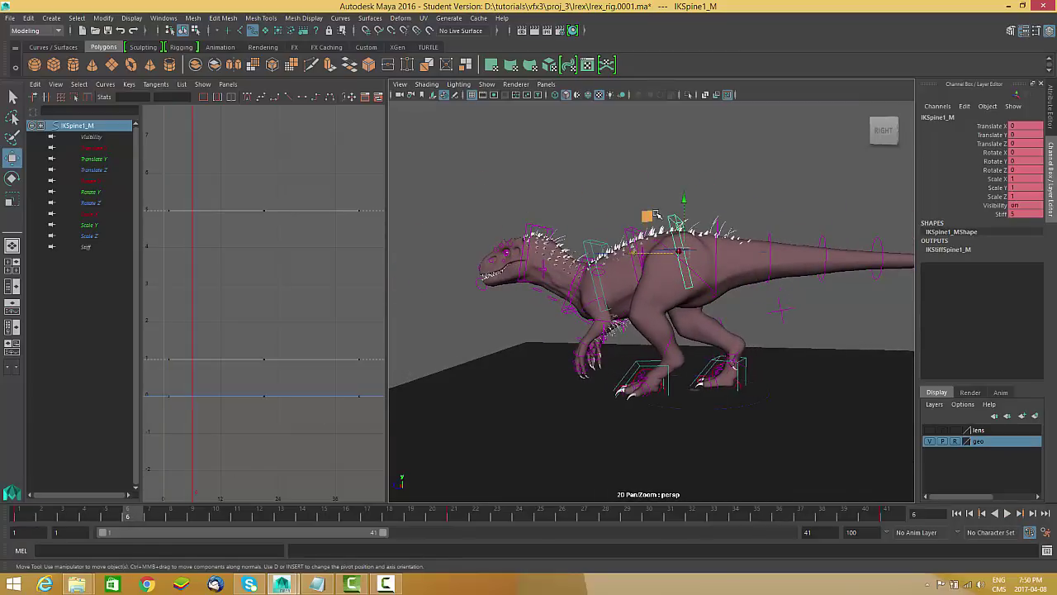
pyautogui.moveTo(681, 202); pyautogui.dragTo(684, 210)
pyautogui.keyDown('alt'); pyautogui.moveTo(685, 210); pyautogui.dragTo(710, 216, button='right'); pyautogui.keyUp('alt')
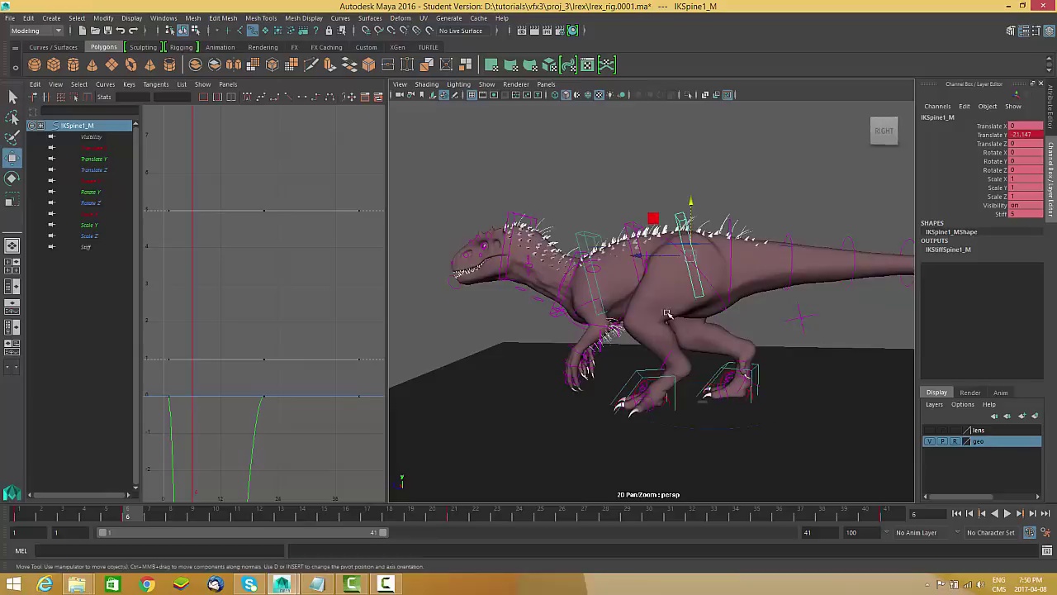
pyautogui.keyDown('alt'); pyautogui.moveTo(710, 217); pyautogui.dragTo(677, 202, button='middle'); pyautogui.keyUp('alt')
pyautogui.moveTo(128, 514); pyautogui.dragTo(341, 519)
pyautogui.keyDown('alt'); pyautogui.moveTo(694, 400); pyautogui.dragTo(740, 399, button='right'); pyautogui.keyUp('alt')
pyautogui.keyDown('alt'); pyautogui.moveTo(741, 399); pyautogui.dragTo(733, 392, button='middle'); pyautogui.keyUp('alt')
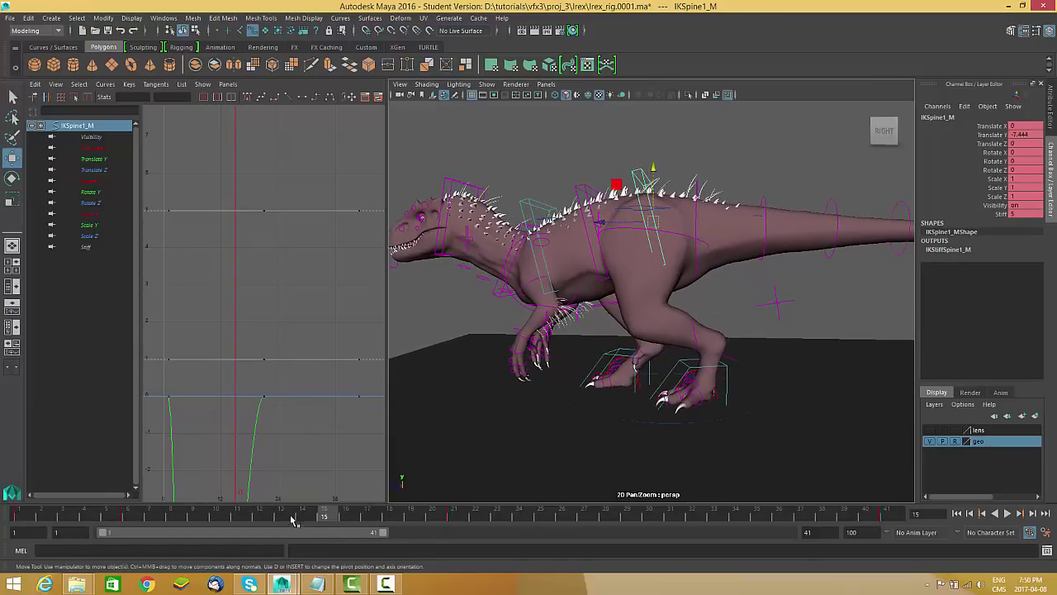
# Step: Delete the IKSpine1_M key at frame 6
pyautogui.click(130, 515)
pyautogui.rightClick(138, 516)
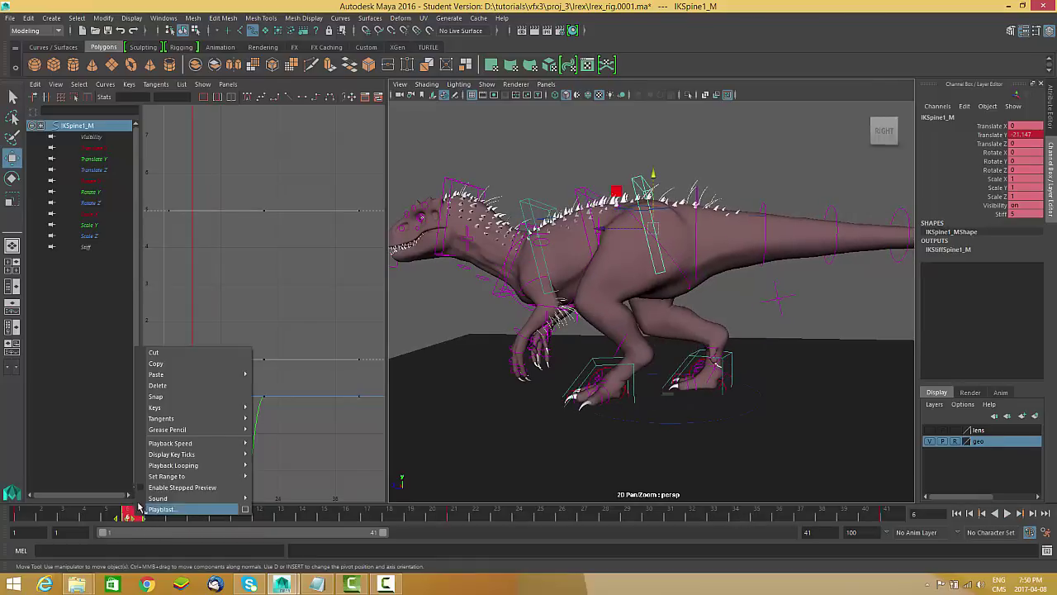
pyautogui.click(164, 386)
# Step: Examine the legs and feet up close and play back how the feet slide along the ground
pyautogui.keyDown('alt'); pyautogui.moveTo(635, 392); pyautogui.dragTo(664, 392); pyautogui.keyUp('alt')
pyautogui.keyDown('alt'); pyautogui.moveTo(663, 392); pyautogui.dragTo(769, 468, button='right'); pyautogui.keyUp('alt')
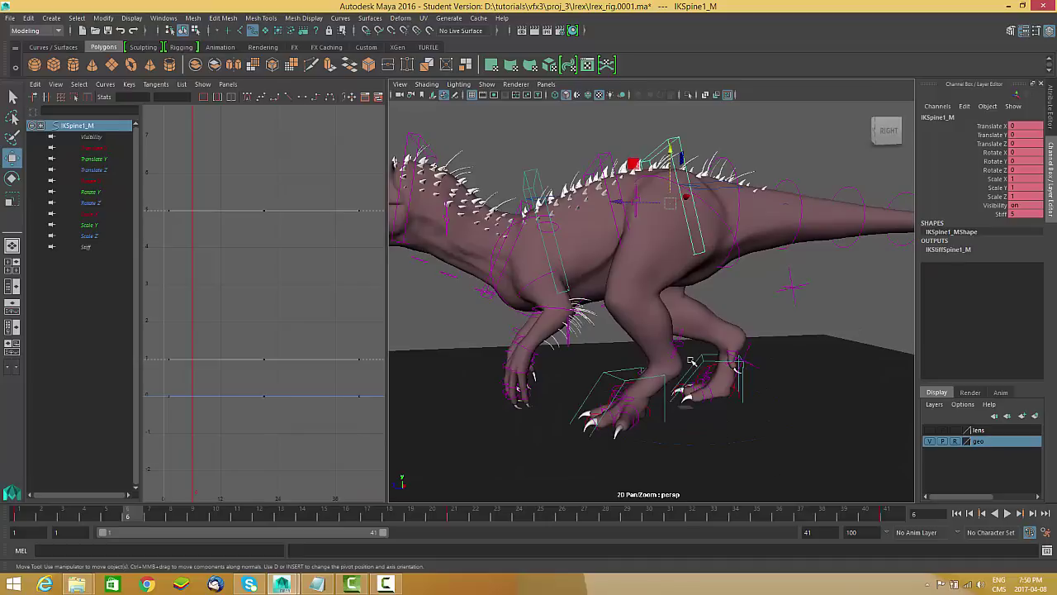
pyautogui.keyDown('alt'); pyautogui.moveTo(690, 361); pyautogui.dragTo(676, 361); pyautogui.keyUp('alt')
pyautogui.keyDown('alt'); pyautogui.moveTo(675, 360); pyautogui.dragTo(640, 334, button='right'); pyautogui.keyUp('alt')
pyautogui.keyDown('alt'); pyautogui.moveTo(694, 241); pyautogui.dragTo(668, 271); pyautogui.keyUp('alt')
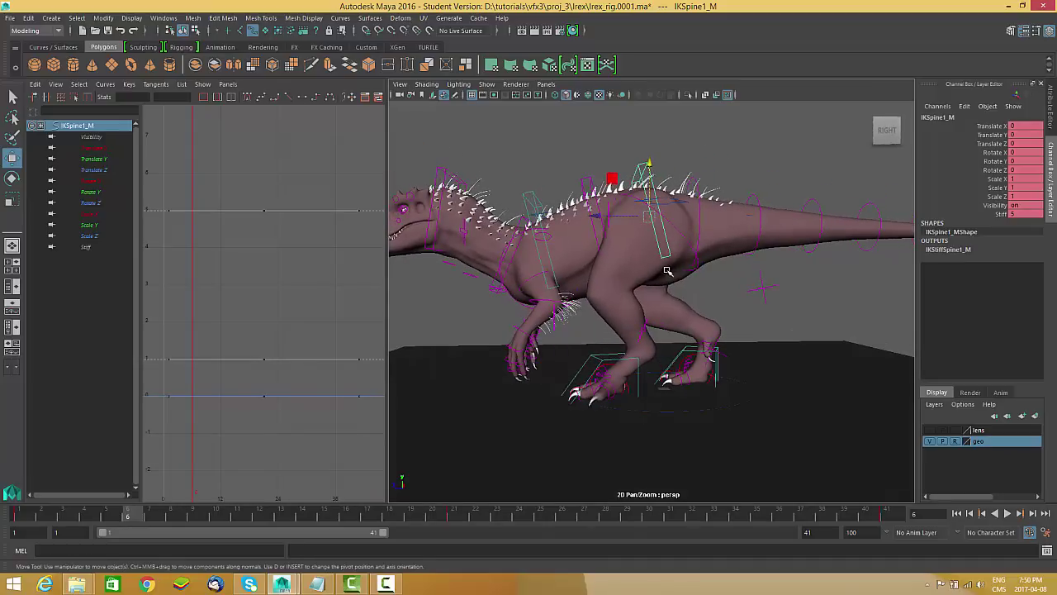
pyautogui.keyDown('alt'); pyautogui.moveTo(654, 341); pyautogui.dragTo(652, 299, button='middle'); pyautogui.keyUp('alt')
pyautogui.keyDown('alt'); pyautogui.moveTo(651, 300); pyautogui.dragTo(698, 331, button='right'); pyautogui.keyUp('alt')
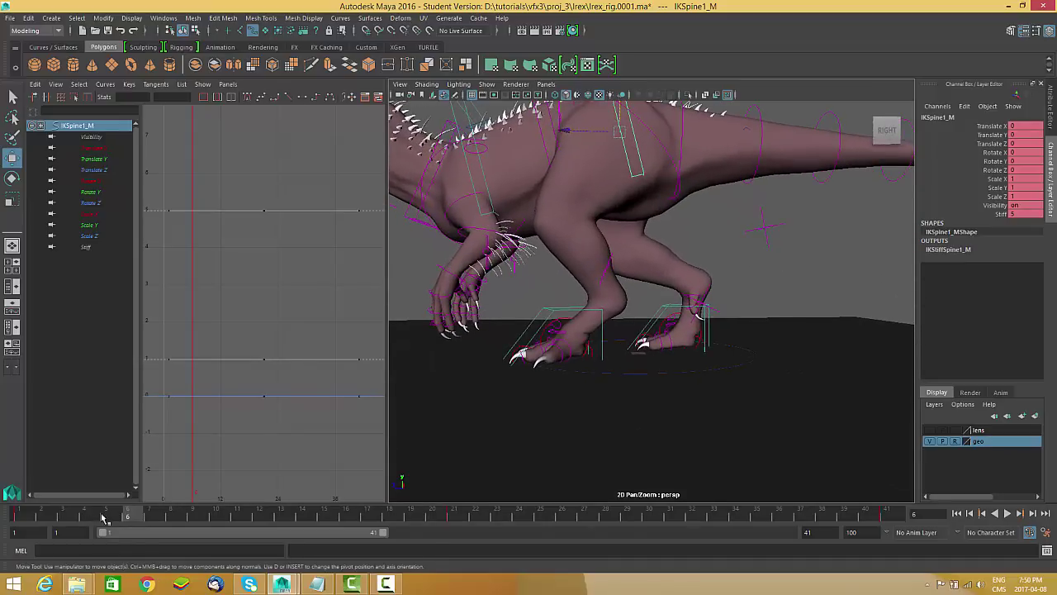
pyautogui.hotkey('alt', 'v')
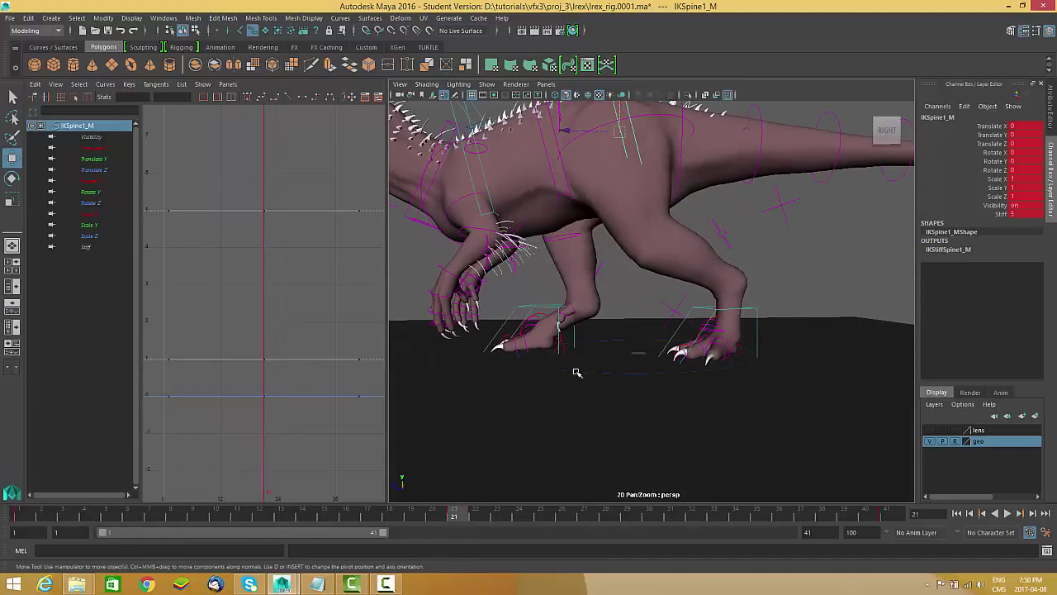
pyautogui.hotkey('alt', 'v')
# Step: Select the IKLeg_L control, frame its animation curves and select its Translate Z curve in the graph editor
pyautogui.keyDown('alt'); pyautogui.moveTo(576, 392); pyautogui.dragTo(776, 378, button='right'); pyautogui.keyUp('alt')
pyautogui.keyDown('alt'); pyautogui.moveTo(776, 377); pyautogui.dragTo(773, 295, button='middle'); pyautogui.keyUp('alt')
pyautogui.click(774, 305)
pyautogui.keyDown('alt'); pyautogui.moveTo(774, 304); pyautogui.dragTo(710, 423); pyautogui.keyUp('alt')
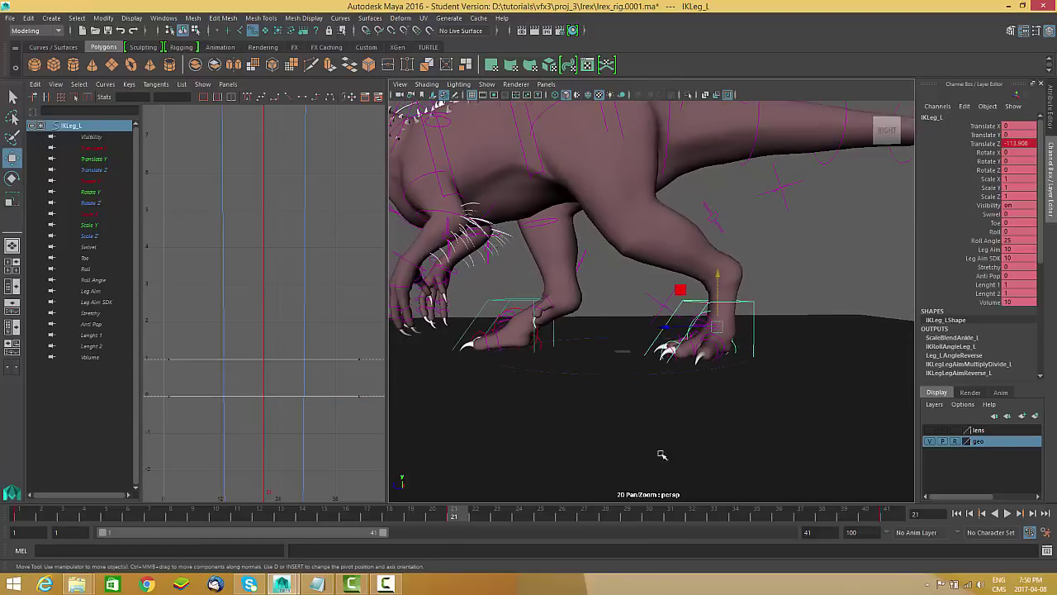
pyautogui.moveTo(456, 523)
pyautogui.mouseDown()
pyautogui.moveTo(191, 512)
pyautogui.moveTo(455, 510)
pyautogui.mouseUp()
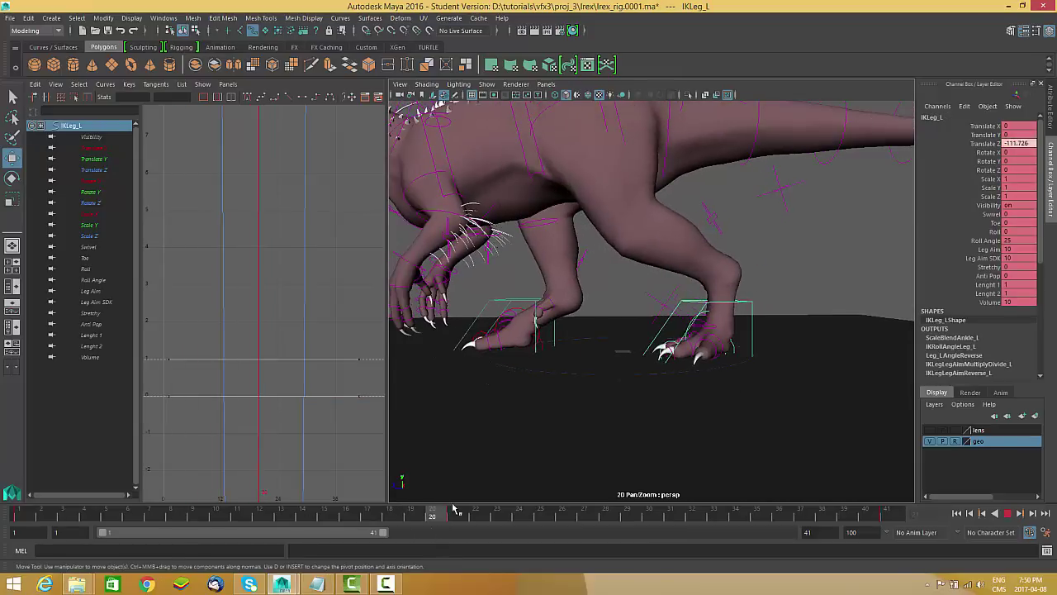
pyautogui.press('a')
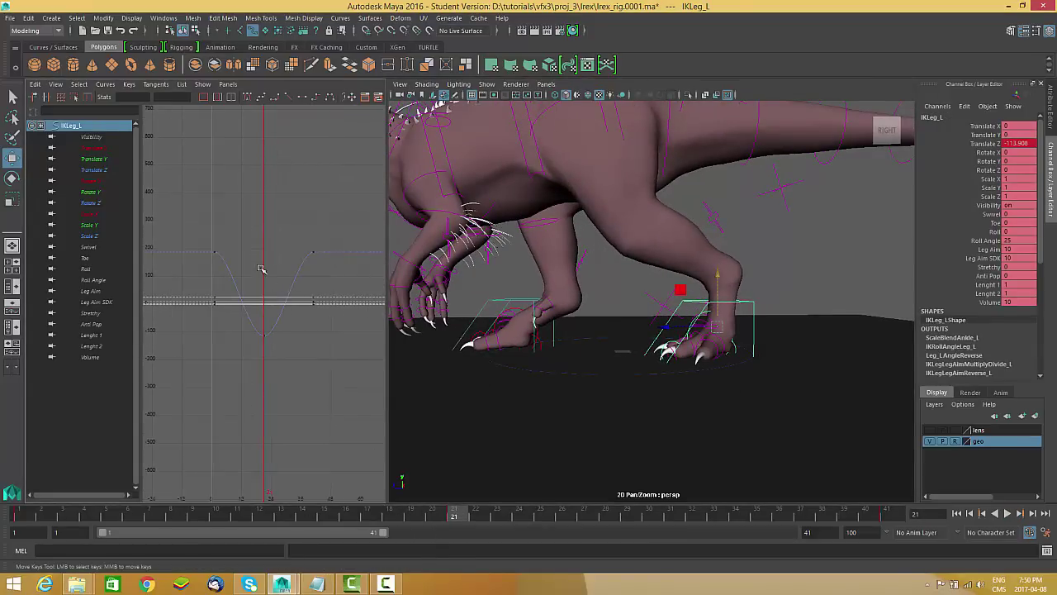
pyautogui.moveTo(222, 281); pyautogui.dragTo(236, 275)
pyautogui.keyDown('alt'); pyautogui.moveTo(236, 276); pyautogui.dragTo(243, 282, button='middle'); pyautogui.keyUp('alt')
pyautogui.keyDown('alt'); pyautogui.moveTo(236, 267); pyautogui.dragTo(257, 266, button='right'); pyautogui.keyUp('alt')
pyautogui.keyDown('alt'); pyautogui.moveTo(257, 266); pyautogui.dragTo(262, 270, button='middle'); pyautogui.keyUp('alt')
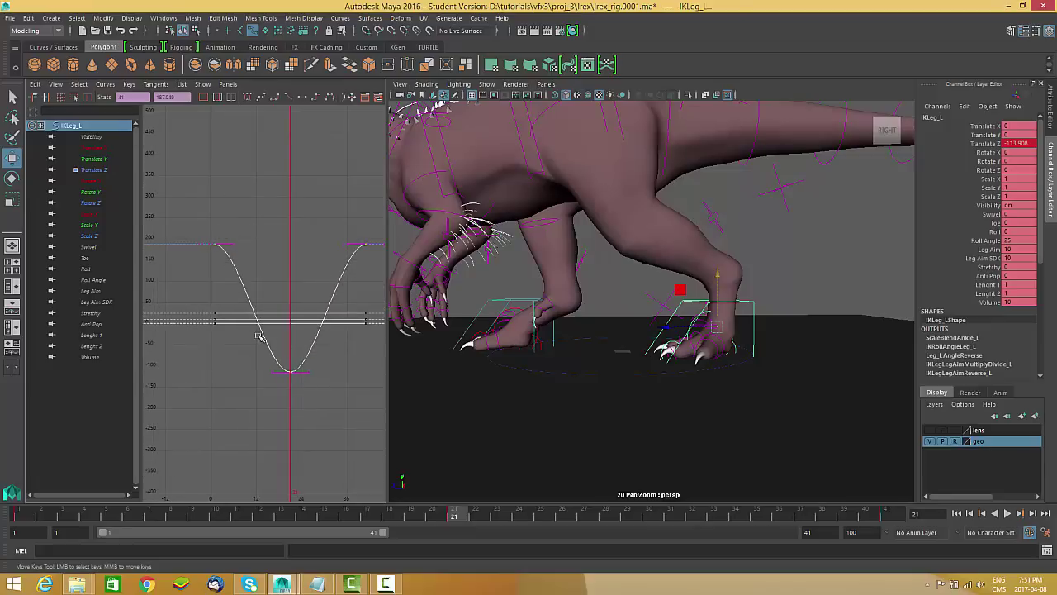
# Step: Straighten the IKLeg_L Translate Z curve between frames 1 and 21 by angling the tangents at both keys
pyautogui.moveTo(450, 518); pyautogui.dragTo(904, 523)
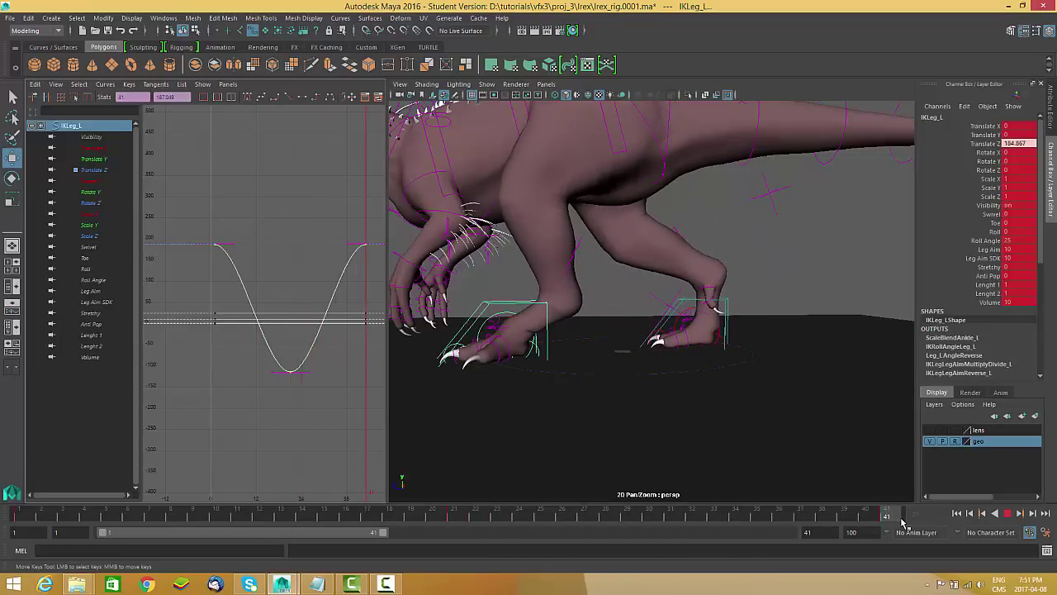
pyautogui.click(236, 510)
pyautogui.click(235, 246)
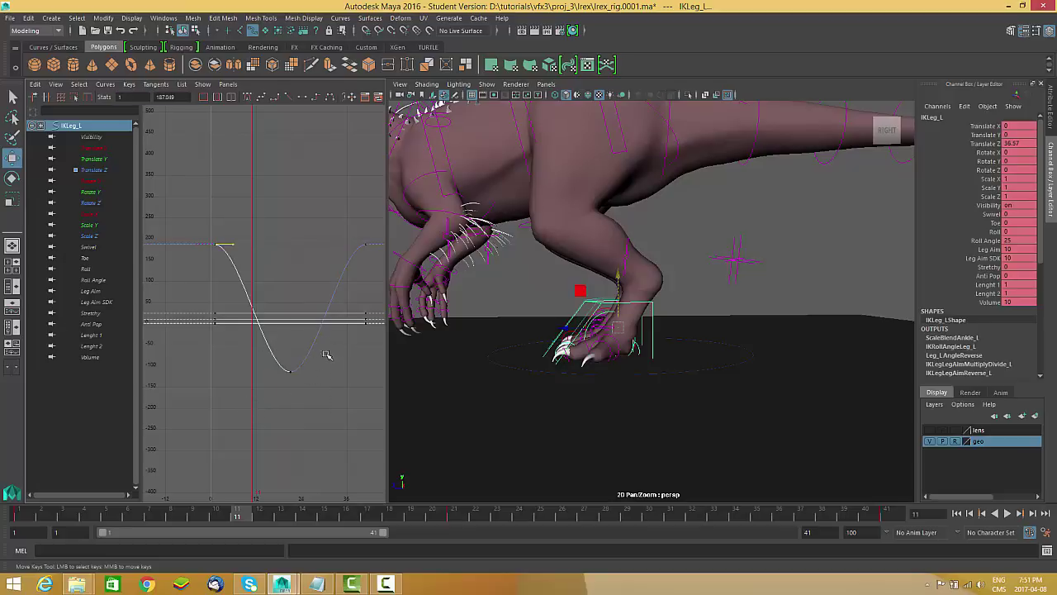
pyautogui.moveTo(274, 392); pyautogui.dragTo(328, 347)
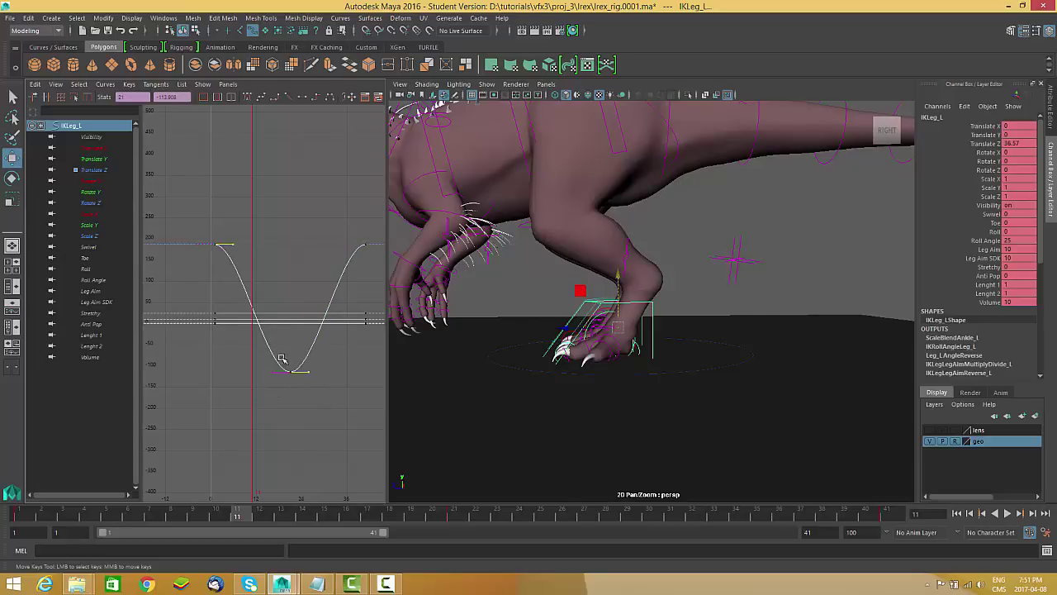
pyautogui.moveTo(338, 375); pyautogui.dragTo(341, 417, button='middle')
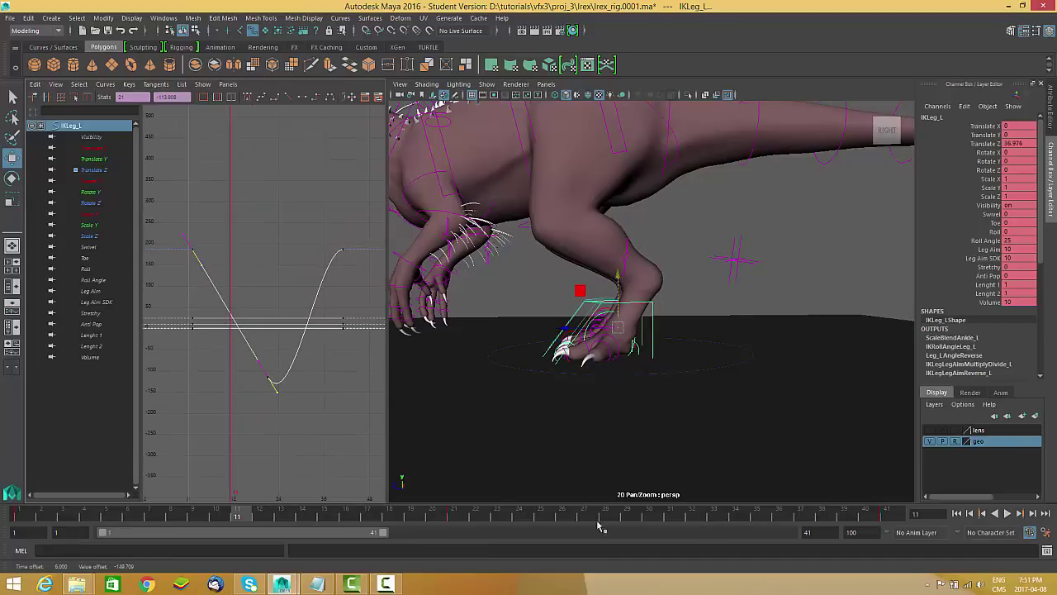
pyautogui.scroll(-3, 666, 371)
pyautogui.keyDown('alt'); pyautogui.moveTo(666, 371); pyautogui.dragTo(715, 366); pyautogui.keyUp('alt')
pyautogui.scroll(-3, 698, 382)
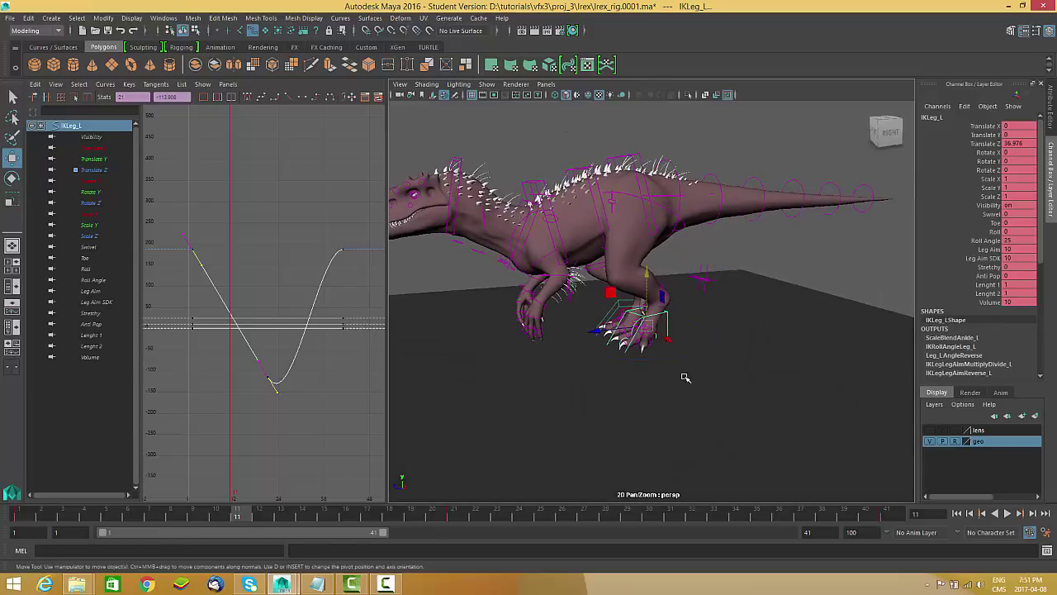
# Step: Try moving the Main control forward along Z, and undo the move
pyautogui.keyDown('alt'); pyautogui.moveTo(636, 423); pyautogui.dragTo(684, 347); pyautogui.keyUp('alt')
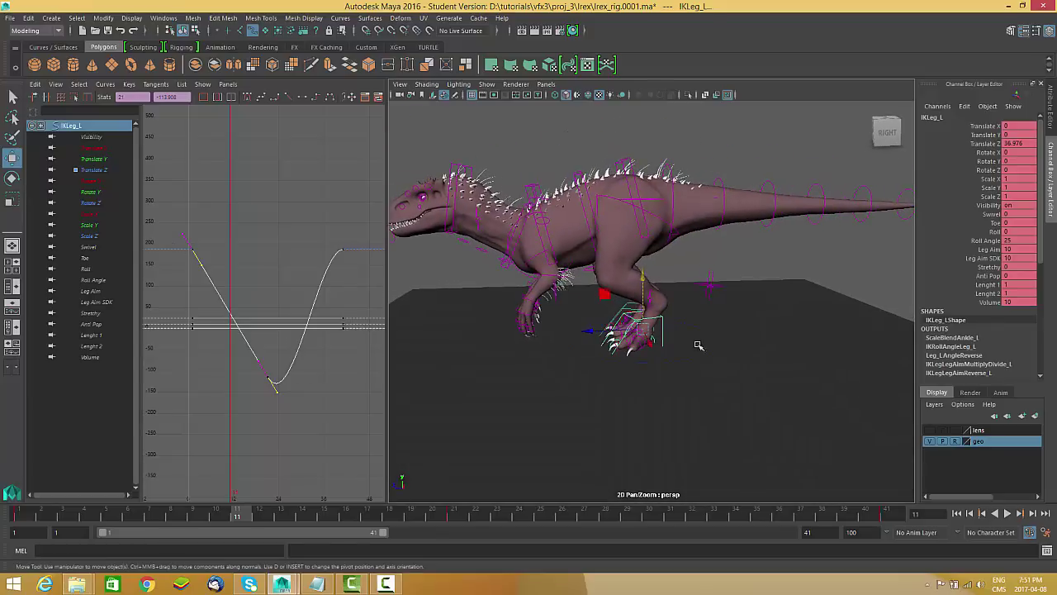
pyautogui.click(659, 207)
pyautogui.keyDown('alt'); pyautogui.moveTo(633, 336); pyautogui.dragTo(708, 349); pyautogui.keyUp('alt')
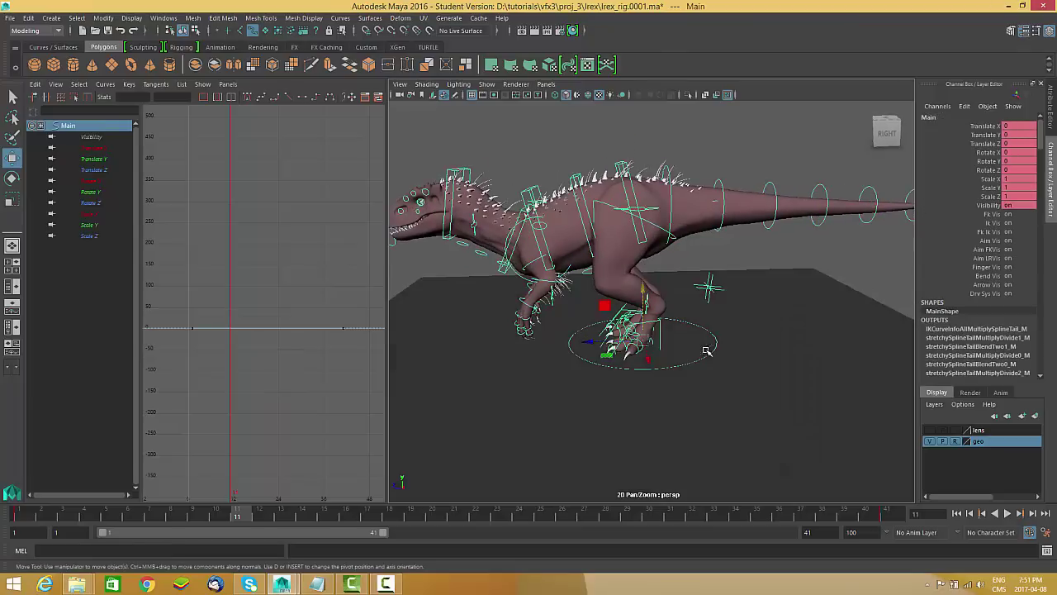
pyautogui.keyDown('alt'); pyautogui.moveTo(710, 344); pyautogui.dragTo(591, 351, button='right'); pyautogui.keyUp('alt')
pyautogui.keyDown('alt'); pyautogui.moveTo(592, 352); pyautogui.dragTo(475, 334); pyautogui.keyUp('alt')
pyautogui.hotkey('ctrl', 'z')
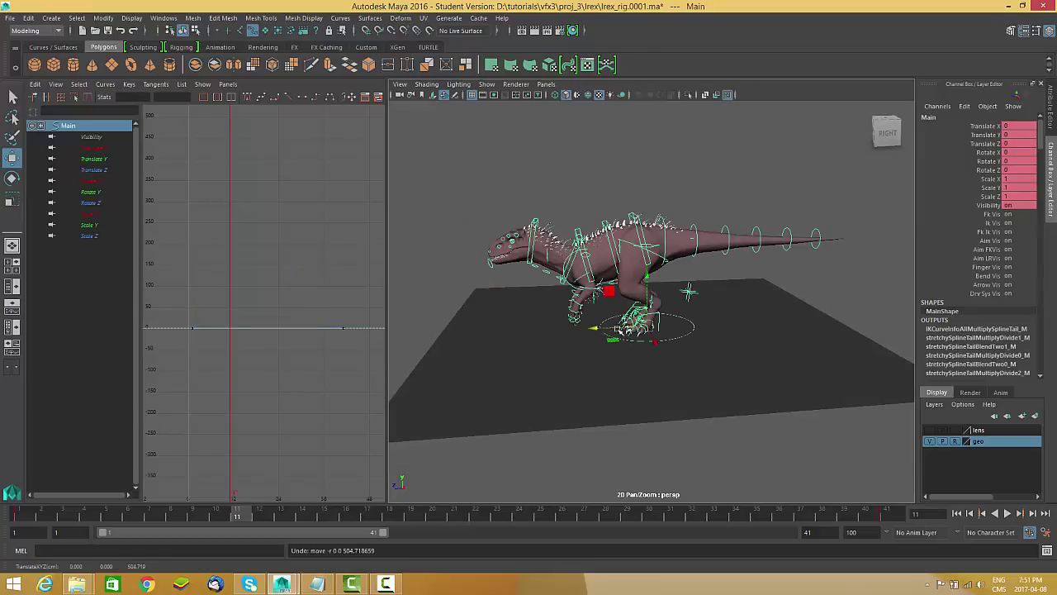
# Step: Reselect the IKLeg_L control and play back the walk cycle to check the feet up close
pyautogui.keyDown('alt'); pyautogui.moveTo(625, 332); pyautogui.dragTo(719, 354, button='right'); pyautogui.keyUp('alt')
pyautogui.keyDown('alt'); pyautogui.moveTo(640, 363); pyautogui.dragTo(663, 366, button='middle'); pyautogui.keyUp('alt')
pyautogui.keyDown('alt'); pyautogui.moveTo(664, 366); pyautogui.dragTo(701, 369, button='right'); pyautogui.keyUp('alt')
pyautogui.click(693, 331)
pyautogui.click(644, 331)
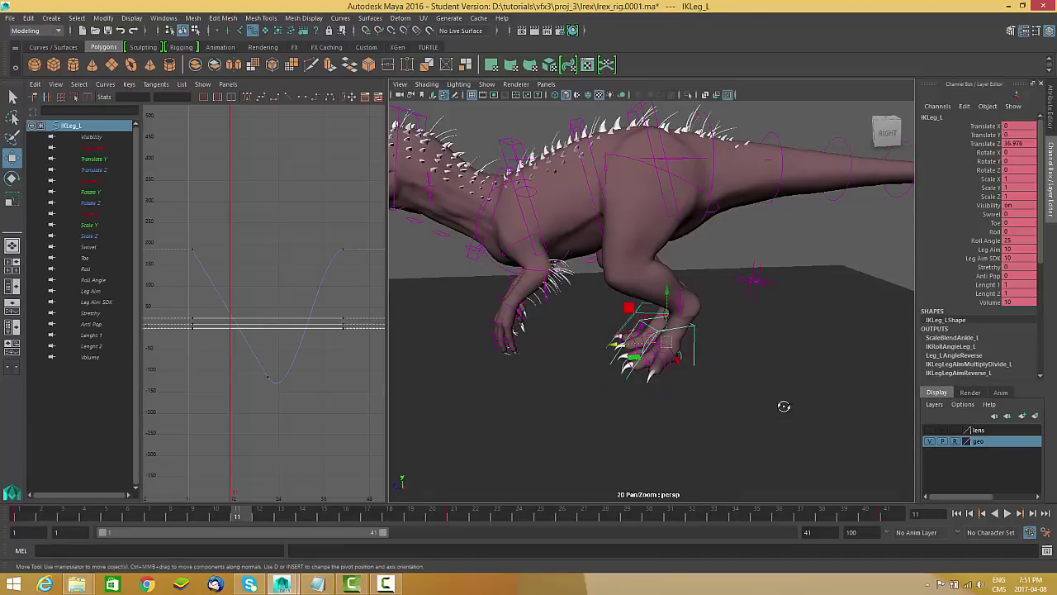
pyautogui.scroll(3, 690, 345)
pyautogui.keyDown('alt'); pyautogui.moveTo(700, 382); pyautogui.dragTo(677, 362, button='middle'); pyautogui.keyUp('alt')
pyautogui.moveTo(677, 362)
pyautogui.keyDown('alt'); pyautogui.mouseDown()
pyautogui.moveTo(701, 347)
pyautogui.moveTo(692, 350)
pyautogui.mouseUp(); pyautogui.keyUp('alt')
pyautogui.hotkey('alt', 'v')
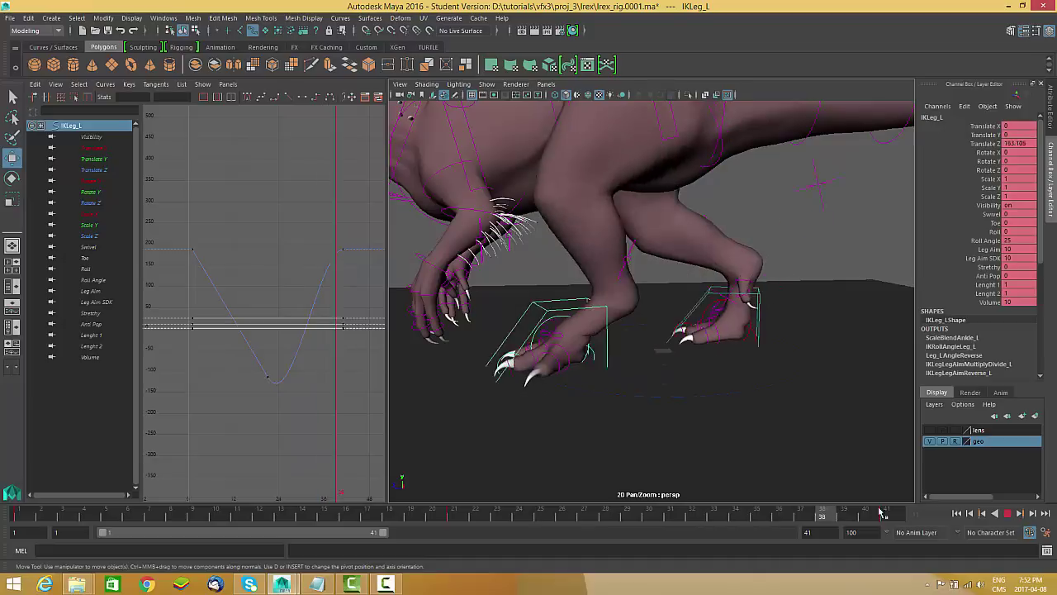
# Step: Key IKLeg_L farther back at frame 26 with Translate Z at -182.437, angling the key's tangent to continue the preceding slope
pyautogui.moveTo(465, 523); pyautogui.dragTo(563, 520)
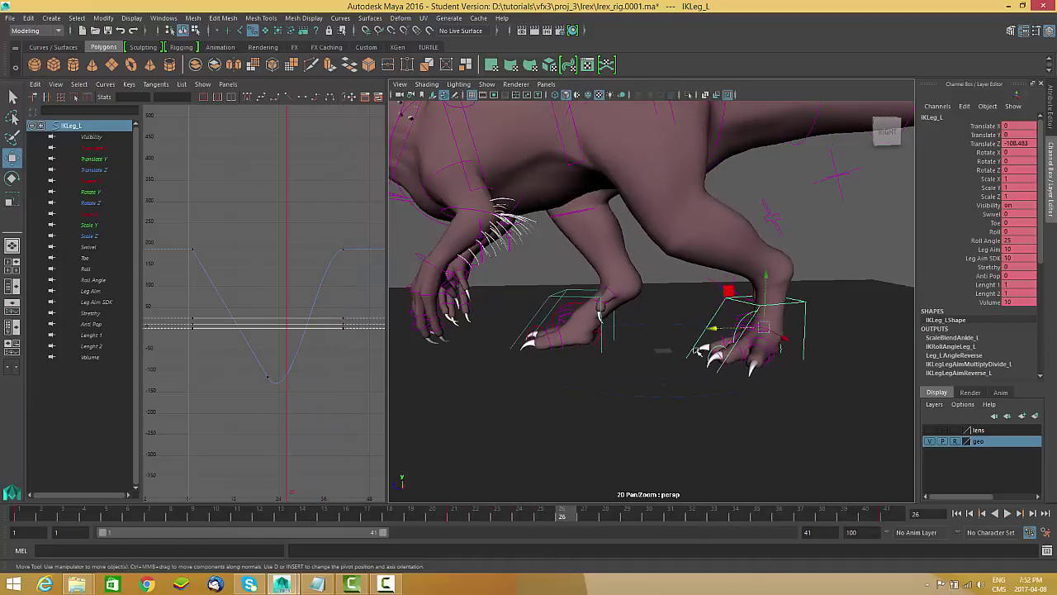
pyautogui.keyDown('alt'); pyautogui.moveTo(799, 385); pyautogui.dragTo(757, 373, button='middle'); pyautogui.keyUp('alt')
pyautogui.keyDown('alt'); pyautogui.moveTo(758, 373); pyautogui.dragTo(654, 361, button='right'); pyautogui.keyUp('alt')
pyautogui.moveTo(637, 313); pyautogui.dragTo(663, 313)
pyautogui.press('f')
pyautogui.moveTo(303, 453); pyautogui.dragTo(321, 355)
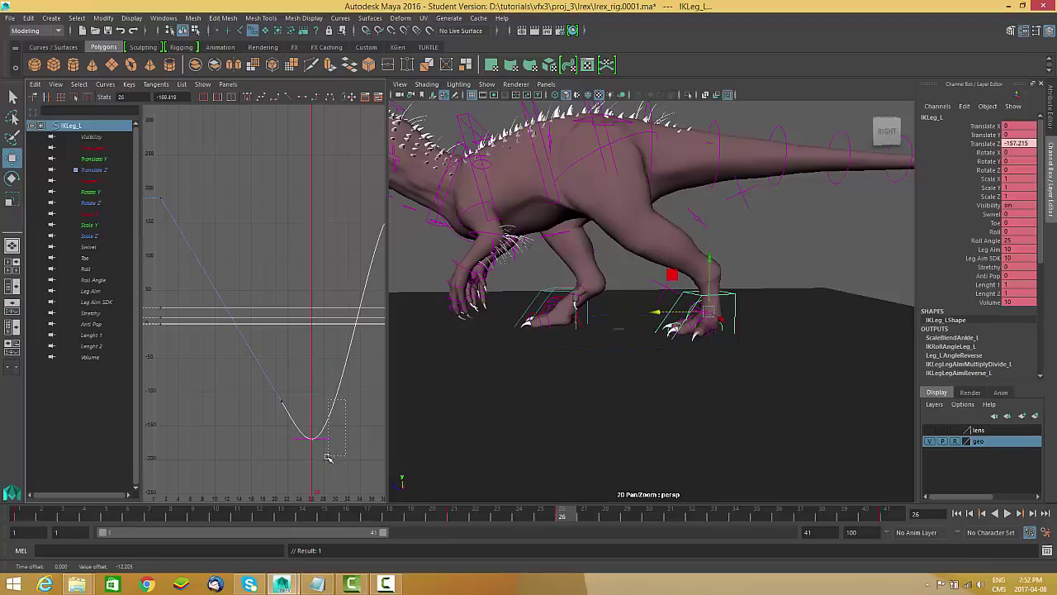
pyautogui.moveTo(324, 349); pyautogui.dragTo(335, 390, button='middle')
pyautogui.moveTo(298, 466); pyautogui.dragTo(296, 467)
pyautogui.keyDown('shift'); pyautogui.moveTo(321, 371); pyautogui.dragTo(322, 380, button='middle'); pyautogui.keyUp('shift')
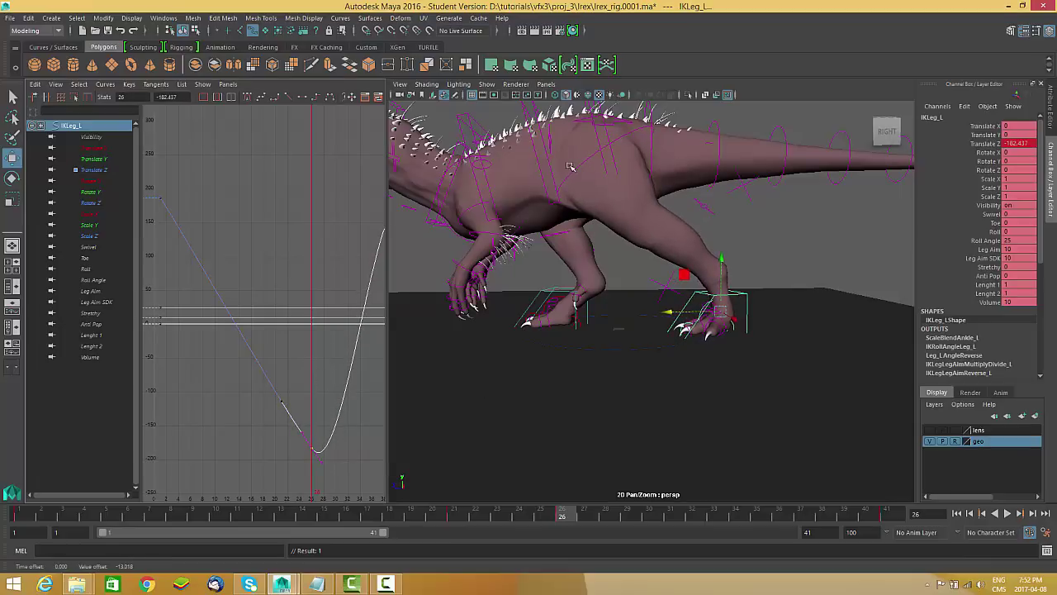
# Step: Examine the stretched rear leg pose at frame 26 and how the foot travels after it
pyautogui.keyDown('alt'); pyautogui.moveTo(666, 251); pyautogui.dragTo(685, 241); pyautogui.keyUp('alt')
pyautogui.keyDown('alt'); pyautogui.moveTo(686, 241); pyautogui.dragTo(614, 266, button='right'); pyautogui.keyUp('alt')
pyautogui.keyDown('alt'); pyautogui.moveTo(630, 285); pyautogui.dragTo(746, 323); pyautogui.keyUp('alt')
pyautogui.keyDown('alt'); pyautogui.moveTo(745, 323); pyautogui.dragTo(772, 317, button='right'); pyautogui.keyUp('alt')
pyautogui.keyDown('alt'); pyautogui.moveTo(751, 322); pyautogui.dragTo(700, 337); pyautogui.keyUp('alt')
pyautogui.scroll(4, 706, 337)
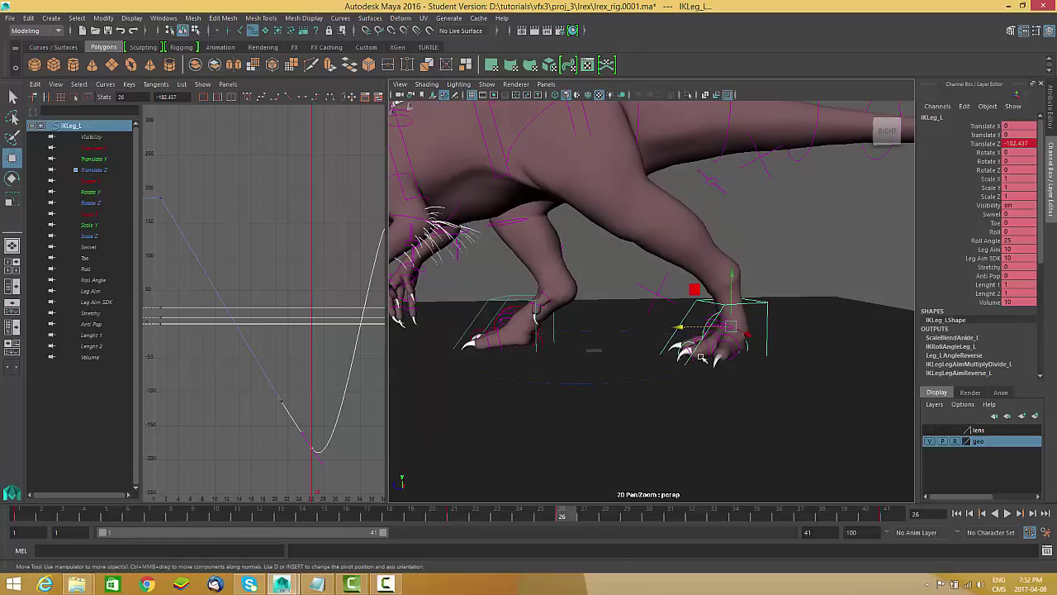
pyautogui.keyDown('alt'); pyautogui.moveTo(719, 372); pyautogui.dragTo(722, 518); pyautogui.keyUp('alt')
# Step: Isolate the IKLeg_L Translate Y curve and insert a key on it at frame 26
pyautogui.keyDown('alt'); pyautogui.moveTo(319, 316); pyautogui.dragTo(282, 308, button='middle'); pyautogui.keyUp('alt')
pyautogui.keyDown('alt'); pyautogui.keyDown('shift'); pyautogui.moveTo(303, 283); pyautogui.dragTo(321, 284, button='right'); pyautogui.keyUp('shift'); pyautogui.keyUp('alt')
pyautogui.click(94, 159)
pyautogui.keyDown('alt'); pyautogui.moveTo(256, 310); pyautogui.dragTo(229, 310, button='middle'); pyautogui.keyUp('alt')
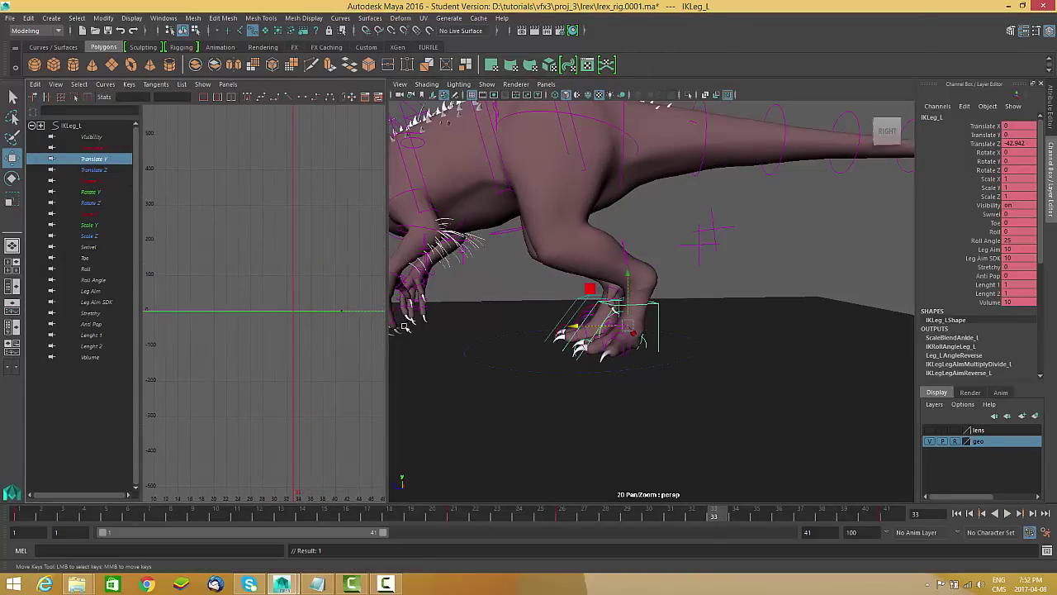
pyautogui.click(563, 516)
pyautogui.moveTo(279, 294); pyautogui.dragTo(269, 352)
pyautogui.keyDown('alt'); pyautogui.moveTo(276, 351); pyautogui.dragTo(299, 342, button='right'); pyautogui.keyUp('alt')
pyautogui.rightClick(245, 234)
pyautogui.click(255, 239)
pyautogui.keyDown('alt'); pyautogui.moveTo(335, 353); pyautogui.dragTo(304, 298, button='middle'); pyautogui.keyUp('alt')
pyautogui.keyDown('alt'); pyautogui.moveTo(305, 297); pyautogui.dragTo(355, 337, button='right'); pyautogui.keyUp('alt')
# Step: Insert a Translate Y key at frame 30 and raise it to 49.177 to lift the foot
pyautogui.hotkey('alt', 'v')
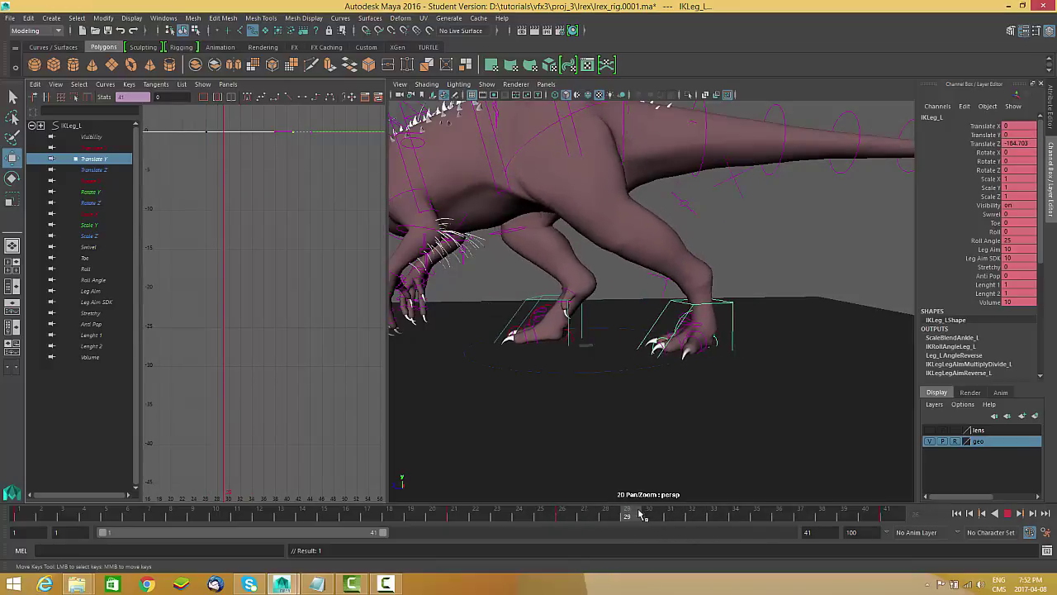
pyautogui.hotkey('alt', 'v')
pyautogui.keyDown('alt'); pyautogui.moveTo(309, 312); pyautogui.dragTo(269, 243, button='right'); pyautogui.keyUp('alt')
pyautogui.keyDown('alt'); pyautogui.moveTo(269, 244); pyautogui.dragTo(252, 252, button='middle'); pyautogui.keyUp('alt')
pyautogui.rightClick(247, 147)
pyautogui.click(265, 154)
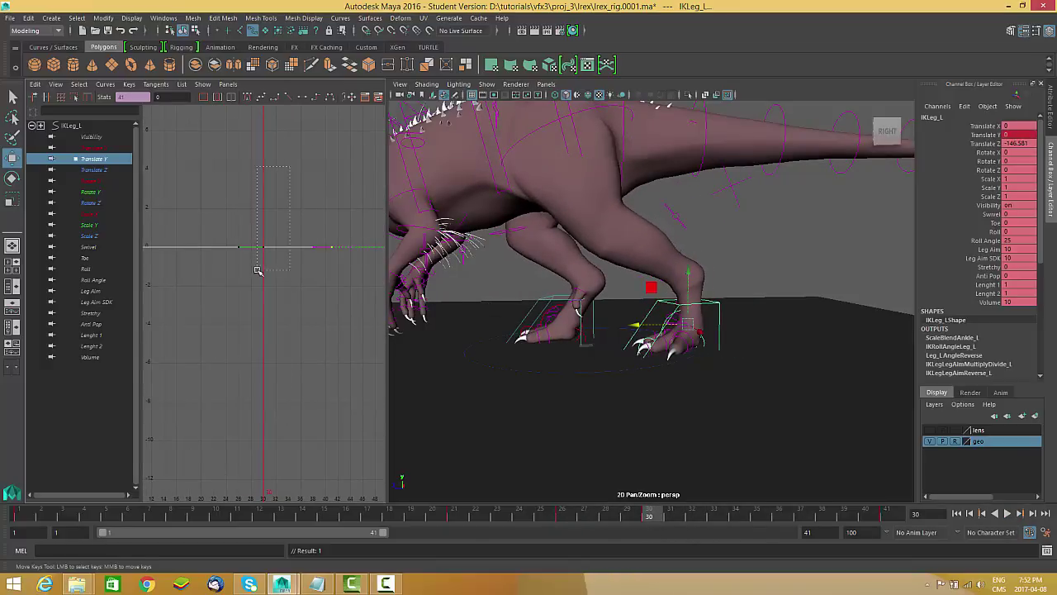
pyautogui.moveTo(258, 271); pyautogui.dragTo(258, 270)
pyautogui.moveTo(284, 209); pyautogui.dragTo(288, 156, button='middle')
pyautogui.keyDown('alt'); pyautogui.keyDown('shift'); pyautogui.moveTo(288, 156); pyautogui.dragTo(292, 260, button='right'); pyautogui.keyUp('shift'); pyautogui.keyUp('alt')
pyautogui.moveTo(296, 236); pyautogui.dragTo(300, 181, button='middle')
pyautogui.keyDown('alt'); pyautogui.keyDown('shift'); pyautogui.moveTo(300, 182); pyautogui.dragTo(321, 222, button='right'); pyautogui.keyUp('shift'); pyautogui.keyUp('alt')
pyautogui.moveTo(320, 222); pyautogui.dragTo(321, 214, button='middle')
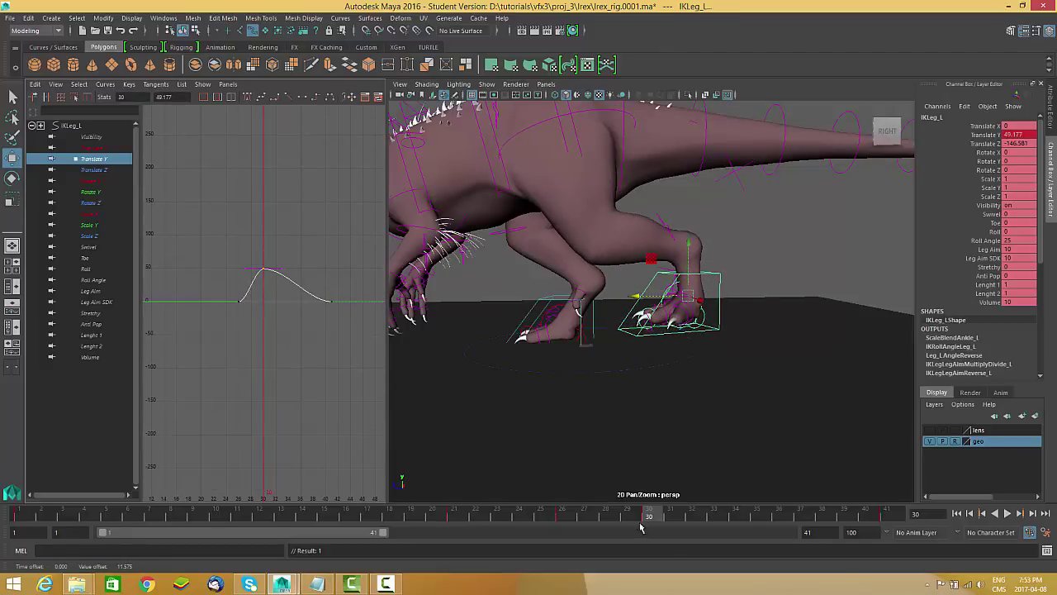
# Step: Insert a Translate Y key at frame 39 and raise it to 10.981
pyautogui.moveTo(655, 516); pyautogui.dragTo(843, 519)
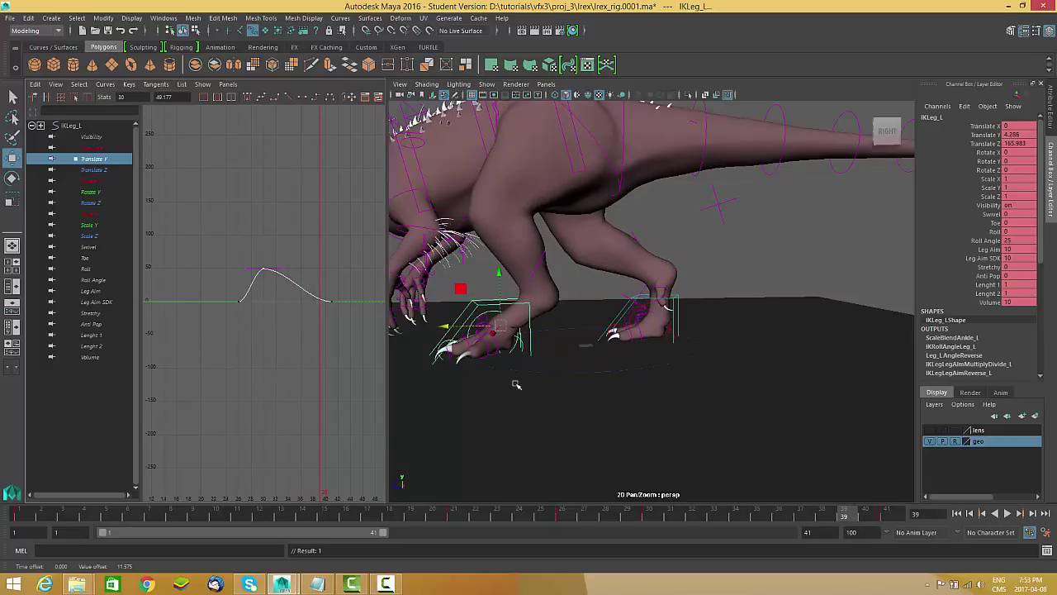
pyautogui.keyDown('alt'); pyautogui.moveTo(613, 398); pyautogui.dragTo(732, 380, button='middle'); pyautogui.keyUp('alt')
pyautogui.keyDown('alt'); pyautogui.moveTo(732, 379); pyautogui.dragTo(692, 395); pyautogui.keyUp('alt')
pyautogui.rightClick(300, 239)
pyautogui.press('i')
pyautogui.middleClick(320, 297)
pyautogui.keyDown('alt'); pyautogui.moveTo(323, 294); pyautogui.dragTo(346, 267, button='right'); pyautogui.keyUp('alt')
pyautogui.keyDown('alt'); pyautogui.moveTo(343, 268); pyautogui.dragTo(224, 286, button='middle'); pyautogui.keyUp('alt')
pyautogui.keyDown('alt'); pyautogui.keyDown('shift'); pyautogui.moveTo(356, 273); pyautogui.dragTo(316, 272, button='right'); pyautogui.keyUp('shift'); pyautogui.keyUp('alt')
pyautogui.moveTo(291, 296); pyautogui.dragTo(306, 268, button='middle')
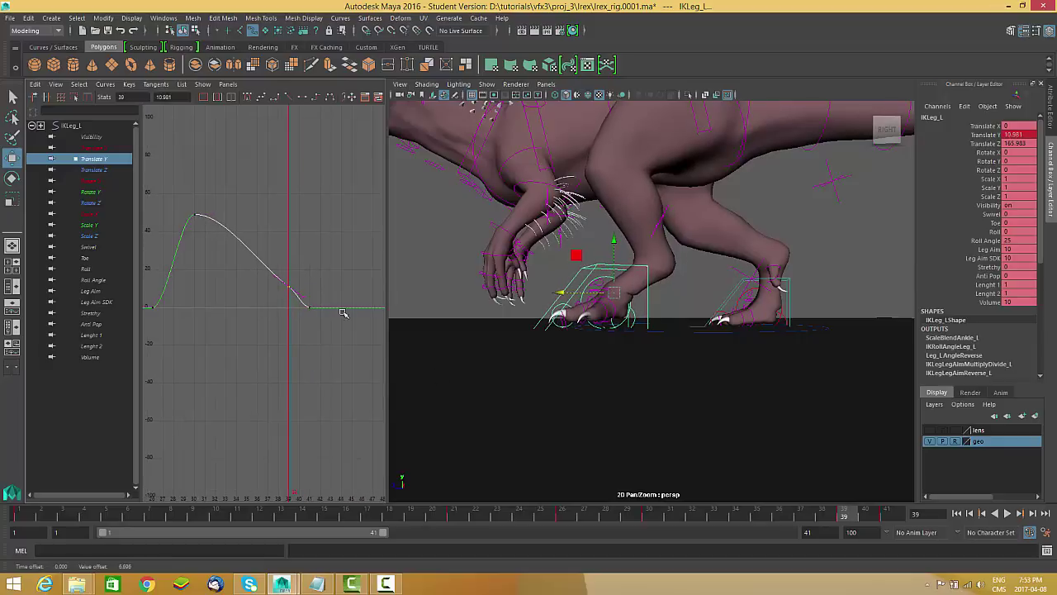
# Step: Insert a Translate Y key at frame 34, raise it to 49.177, and angle the frame 30 tangent to round the peak
pyautogui.moveTo(788, 520); pyautogui.dragTo(735, 517)
pyautogui.rightClick(262, 200)
pyautogui.click(263, 201)
pyautogui.middleClick(237, 233)
pyautogui.moveTo(243, 285); pyautogui.dragTo(266, 284, button='middle')
pyautogui.moveTo(237, 175); pyautogui.dragTo(203, 270)
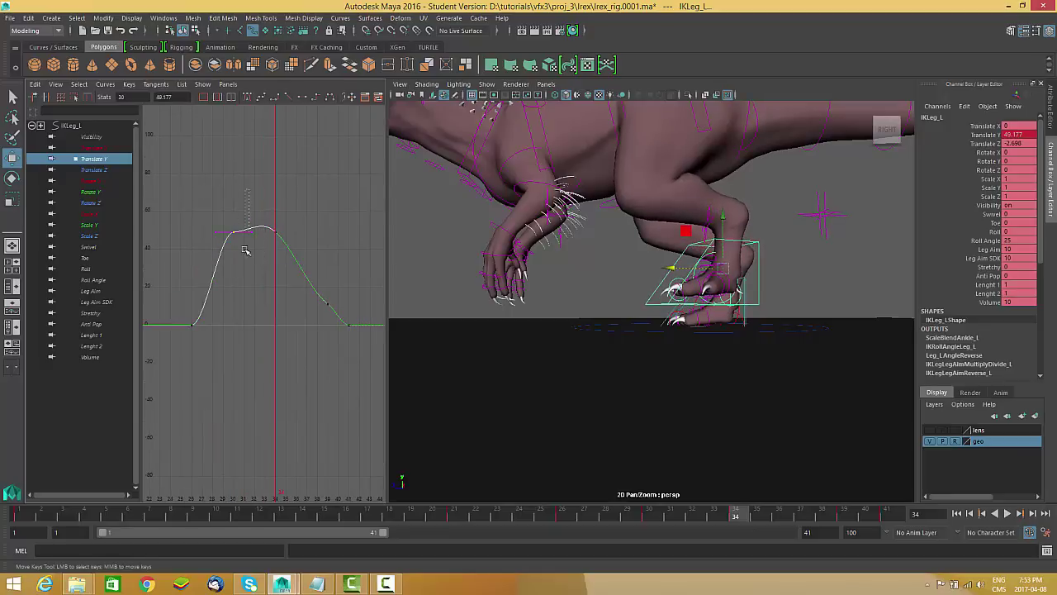
pyautogui.moveTo(267, 294); pyautogui.dragTo(272, 275, button='middle')
pyautogui.hotkey('ctrl', 'z')
pyautogui.moveTo(305, 280)
pyautogui.keyDown('alt'); pyautogui.mouseDown(button='middle')
pyautogui.moveTo(292, 305)
pyautogui.moveTo(211, 287)
pyautogui.moveTo(286, 328)
pyautogui.moveTo(303, 288)
pyautogui.mouseUp(button='middle'); pyautogui.keyUp('alt')
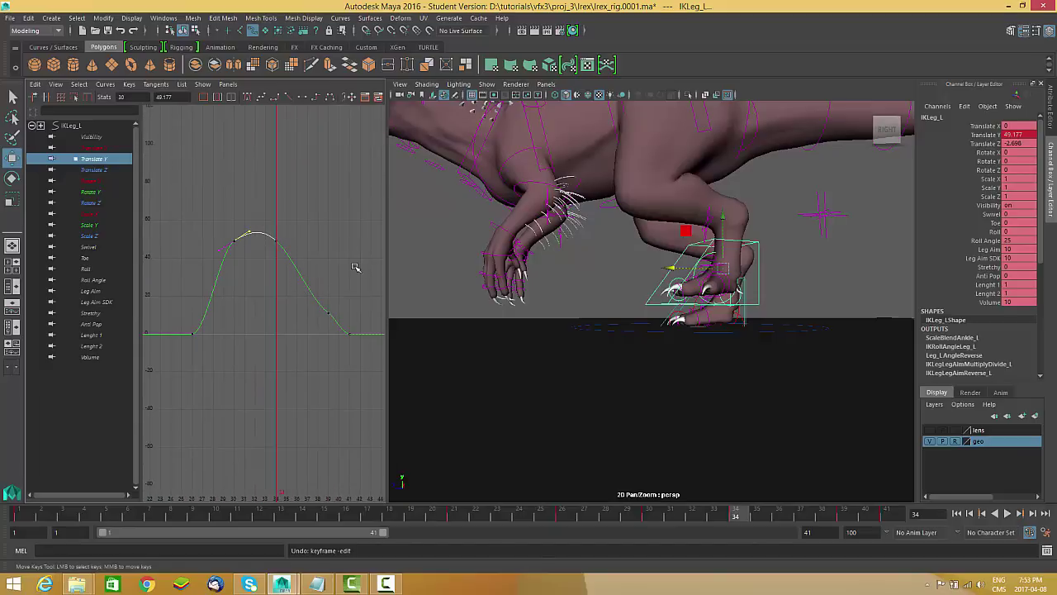
pyautogui.keyDown('alt'); pyautogui.moveTo(277, 208); pyautogui.dragTo(286, 266, button='middle'); pyautogui.keyUp('alt')
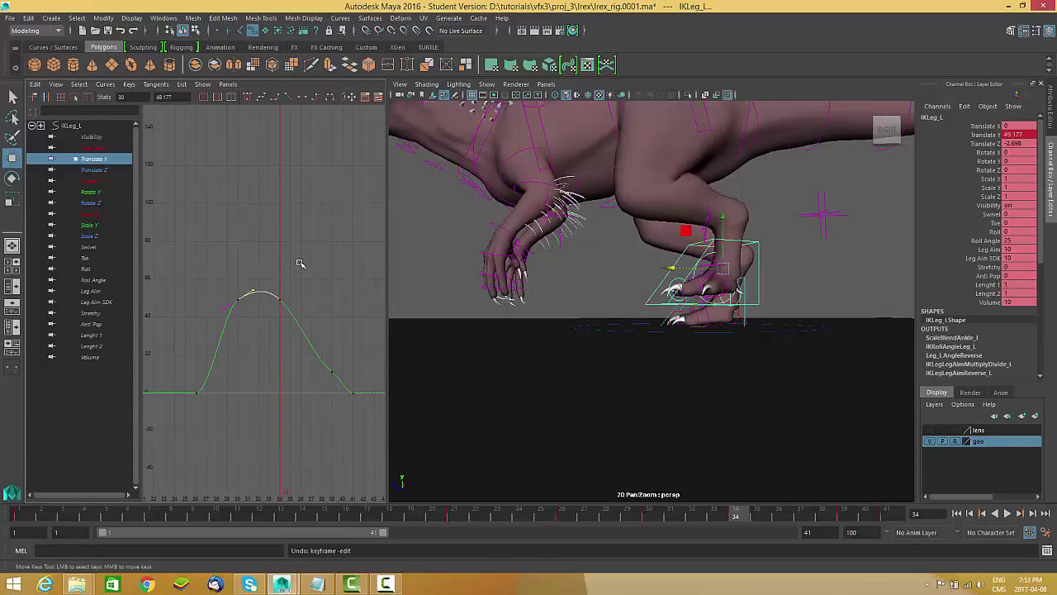
pyautogui.keyDown('alt'); pyautogui.keyDown('shift'); pyautogui.moveTo(293, 264); pyautogui.dragTo(299, 239, button='right'); pyautogui.keyUp('shift'); pyautogui.keyUp('alt')
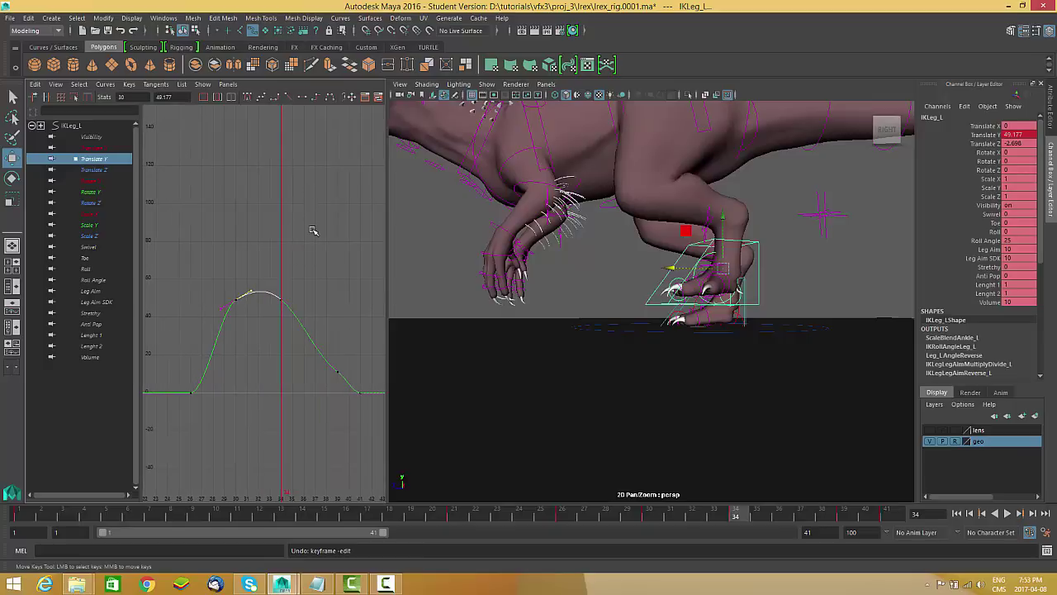
pyautogui.moveTo(311, 225)
pyautogui.keyDown('alt'); pyautogui.keyDown('shift'); pyautogui.mouseDown(button='right')
pyautogui.moveTo(311, 250)
pyautogui.moveTo(309, 214)
pyautogui.moveTo(314, 254)
pyautogui.moveTo(312, 223)
pyautogui.moveTo(322, 251)
pyautogui.moveTo(322, 230)
pyautogui.mouseUp(button='right'); pyautogui.keyUp('shift'); pyautogui.keyUp('alt')
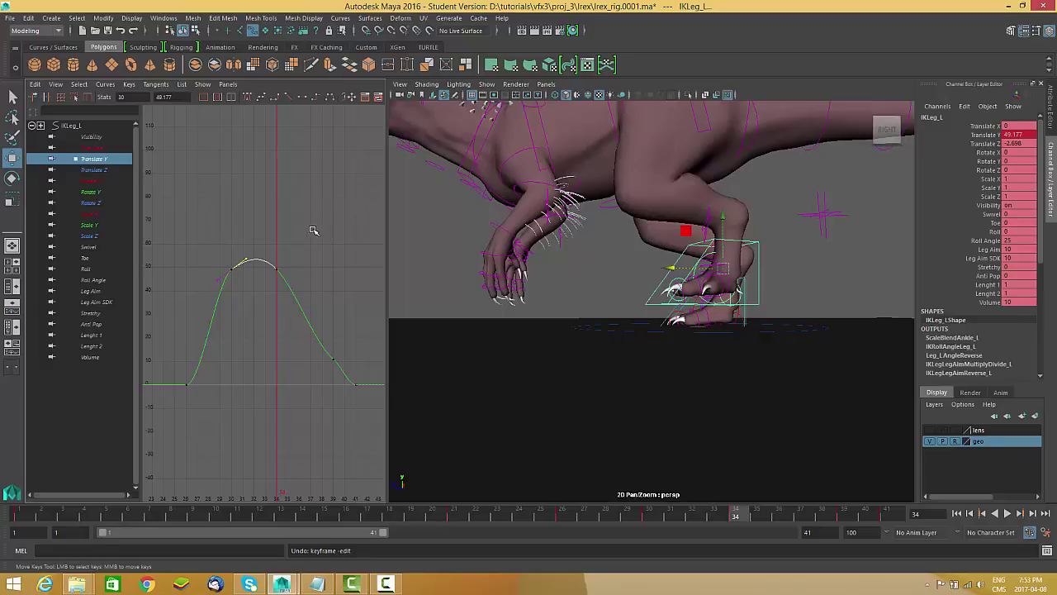
pyautogui.moveTo(314, 224)
pyautogui.keyDown('alt'); pyautogui.keyDown('shift'); pyautogui.mouseDown(button='right')
pyautogui.moveTo(323, 228)
pyautogui.moveTo(307, 230)
pyautogui.moveTo(317, 232)
pyautogui.mouseUp(button='right'); pyautogui.keyUp('shift'); pyautogui.keyUp('alt')
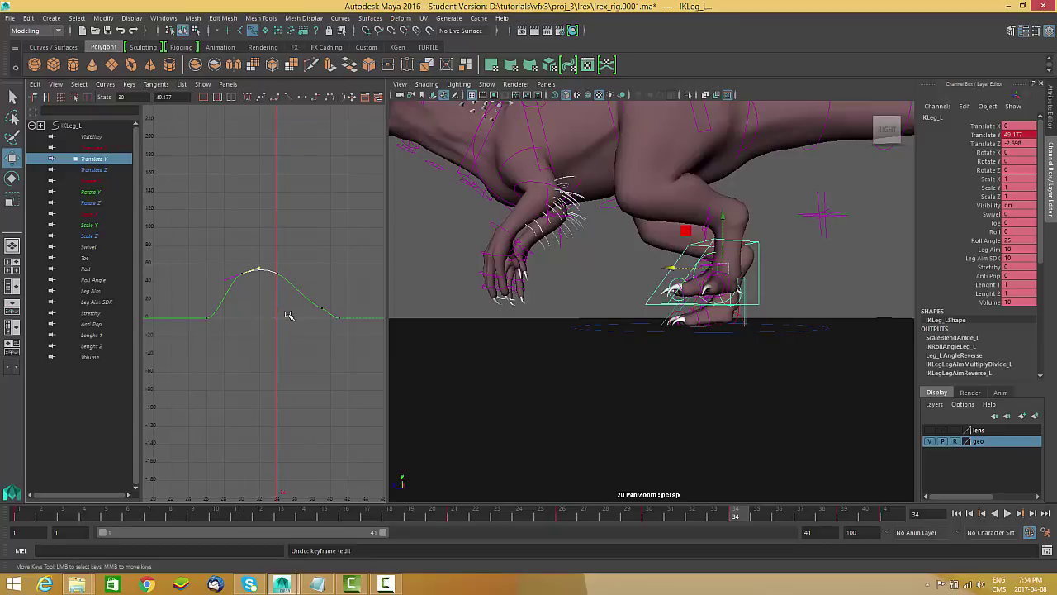
pyautogui.keyDown('alt'); pyautogui.moveTo(259, 311); pyautogui.dragTo(291, 323, button='right'); pyautogui.keyUp('alt')
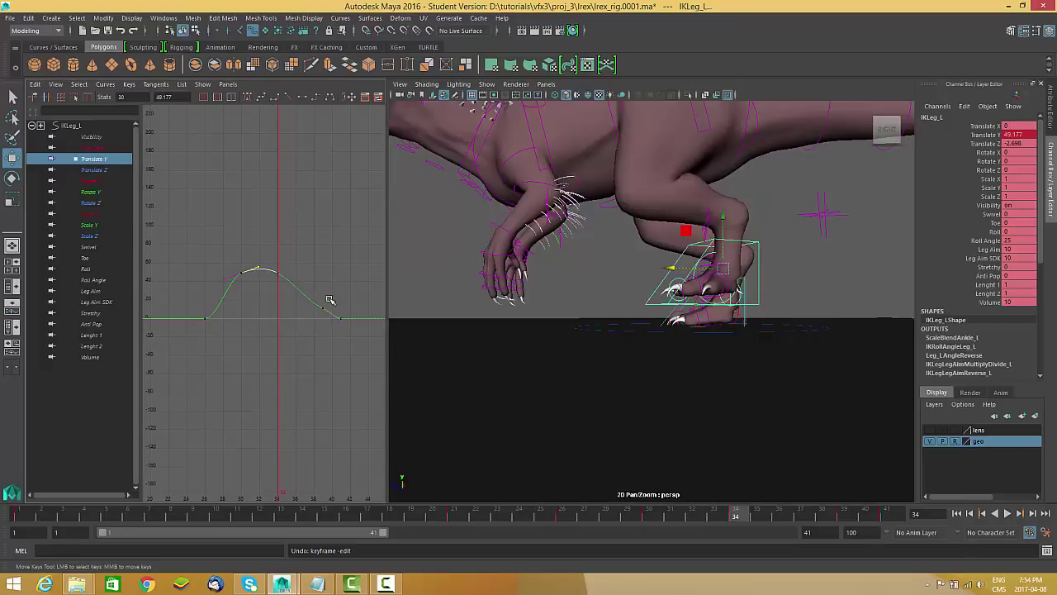
# Step: Try weighted tangents on the frame 39 Translate Y key, undo the tangent edit, and switch back to non-weighted tangents
pyautogui.moveTo(307, 309); pyautogui.dragTo(306, 310)
pyautogui.moveTo(318, 338)
pyautogui.keyDown('alt'); pyautogui.mouseDown(button='middle')
pyautogui.moveTo(299, 338)
pyautogui.moveTo(308, 329)
pyautogui.mouseUp(button='middle'); pyautogui.keyUp('alt')
pyautogui.keyDown('alt'); pyautogui.moveTo(295, 345); pyautogui.dragTo(311, 335, button='right'); pyautogui.keyUp('alt')
pyautogui.keyDown('alt'); pyautogui.moveTo(310, 336); pyautogui.dragTo(286, 340, button='middle'); pyautogui.keyUp('alt')
pyautogui.keyDown('alt'); pyautogui.moveTo(286, 339); pyautogui.dragTo(296, 332, button='right'); pyautogui.keyUp('alt')
pyautogui.keyDown('alt'); pyautogui.moveTo(297, 330); pyautogui.dragTo(320, 314, button='middle'); pyautogui.keyUp('alt')
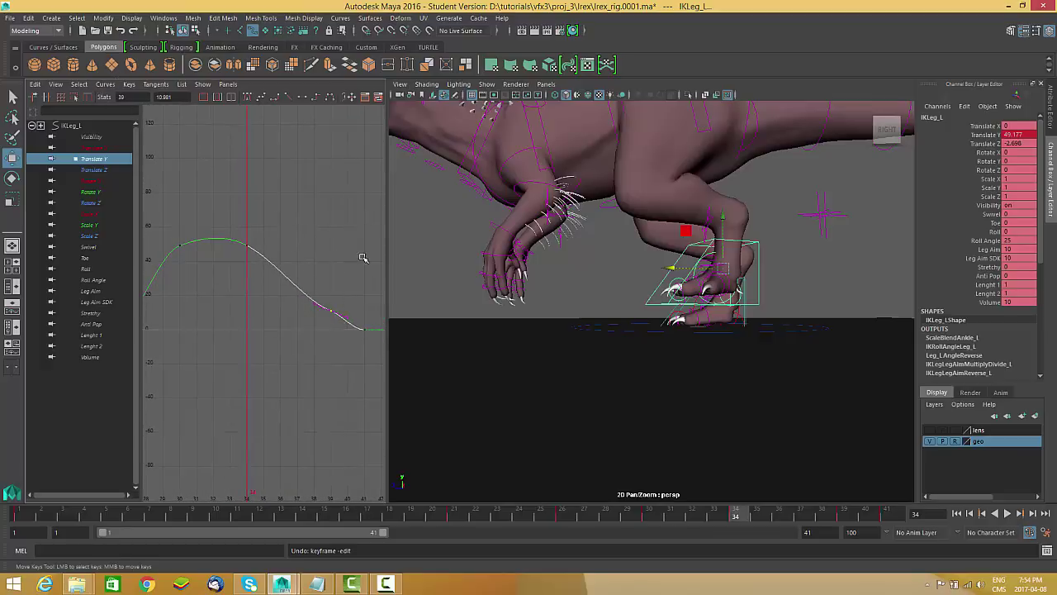
pyautogui.click(105, 84)
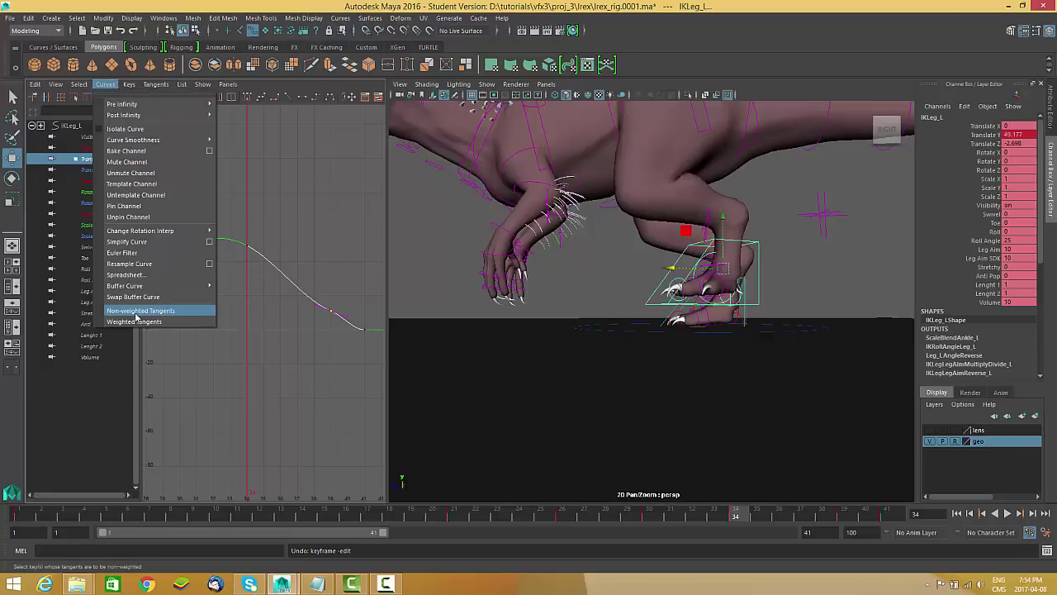
pyautogui.click(189, 321)
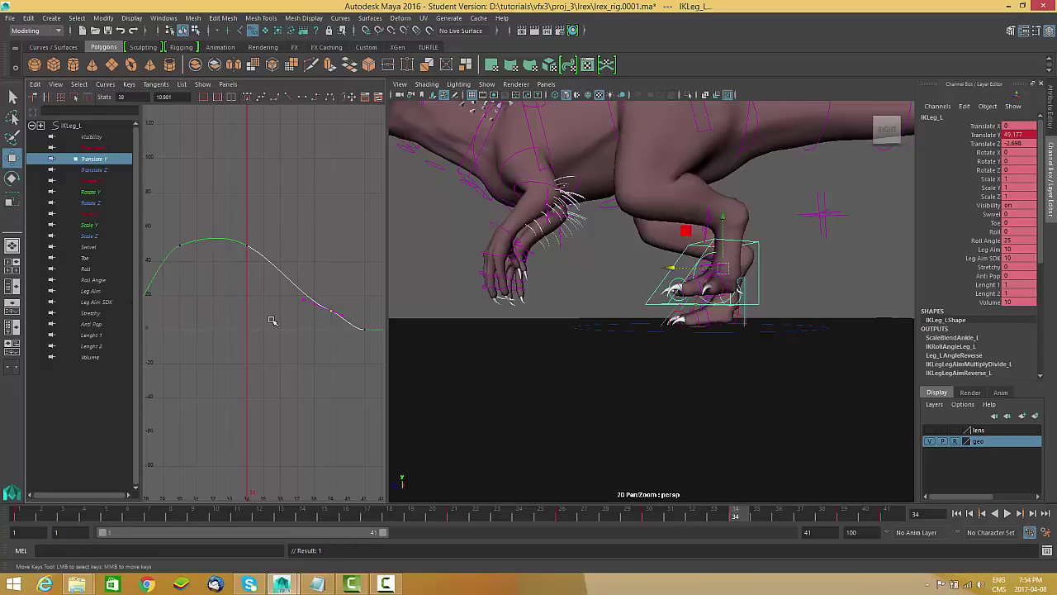
pyautogui.moveTo(313, 323); pyautogui.dragTo(329, 318, button='middle')
pyautogui.hotkey('ctrl', 'z')
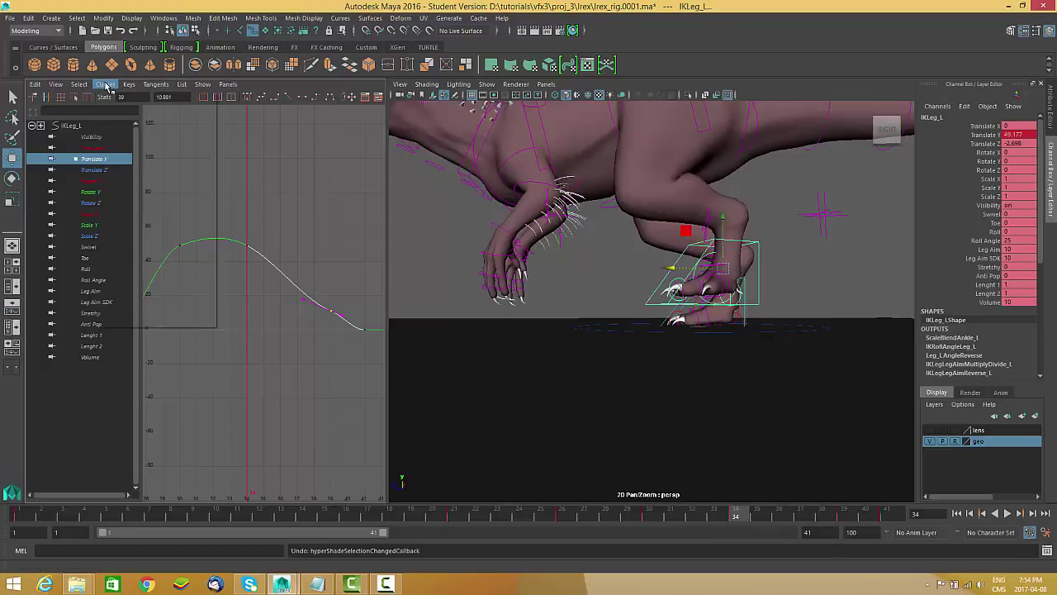
pyautogui.click(105, 84)
pyautogui.click(157, 307)
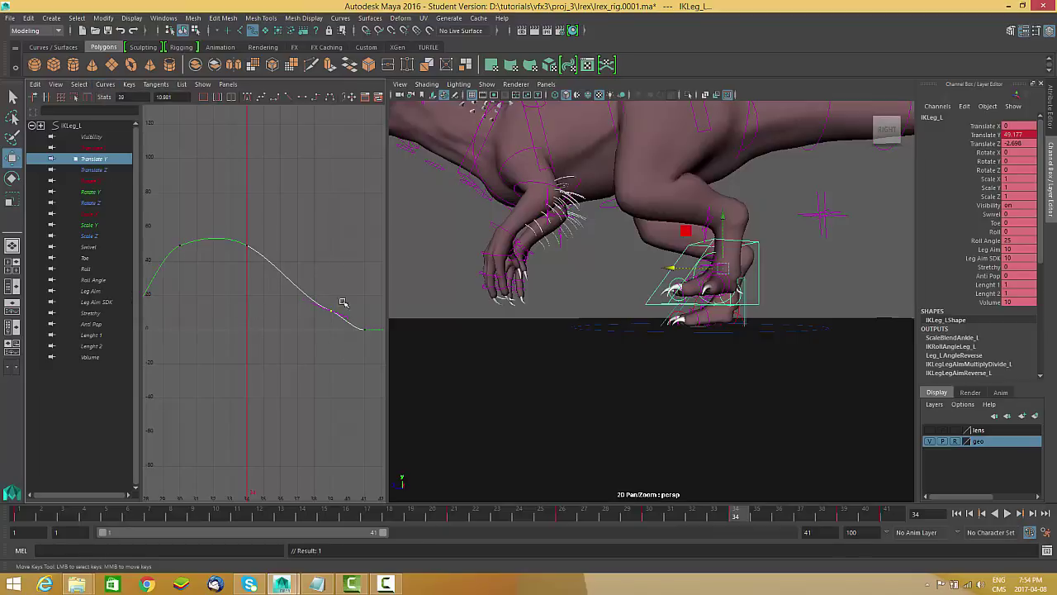
# Step: Play back the foot lift and shift the frame 34 Translate Y key to frame 35 at about 45
pyautogui.moveTo(296, 308); pyautogui.dragTo(293, 315)
pyautogui.moveTo(239, 262); pyautogui.dragTo(236, 264)
pyautogui.keyDown('alt'); pyautogui.keyDown('shift'); pyautogui.moveTo(325, 308); pyautogui.dragTo(297, 308, button='right'); pyautogui.keyUp('shift'); pyautogui.keyUp('alt')
pyautogui.keyDown('alt'); pyautogui.keyDown('shift'); pyautogui.moveTo(295, 257); pyautogui.dragTo(313, 311, button='right'); pyautogui.keyUp('shift'); pyautogui.keyUp('alt')
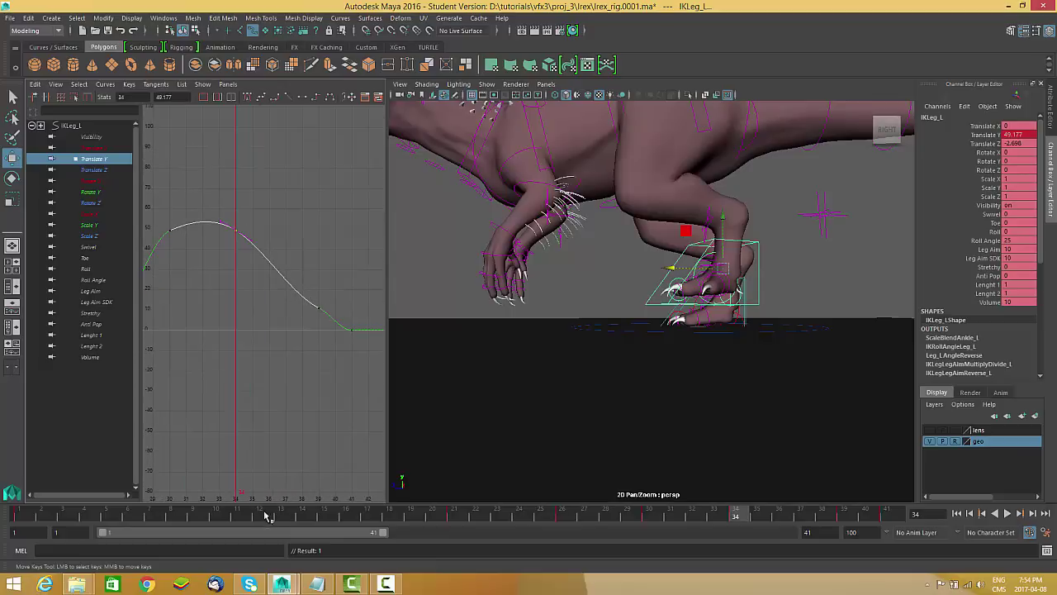
pyautogui.hotkey('alt', 'v')
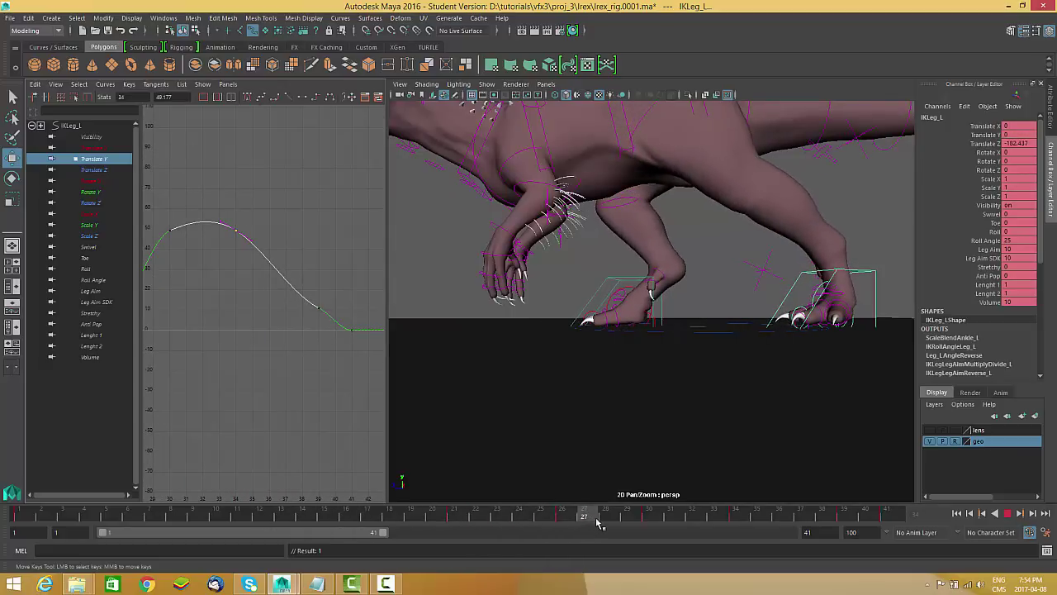
pyautogui.hotkey('alt', 'v')
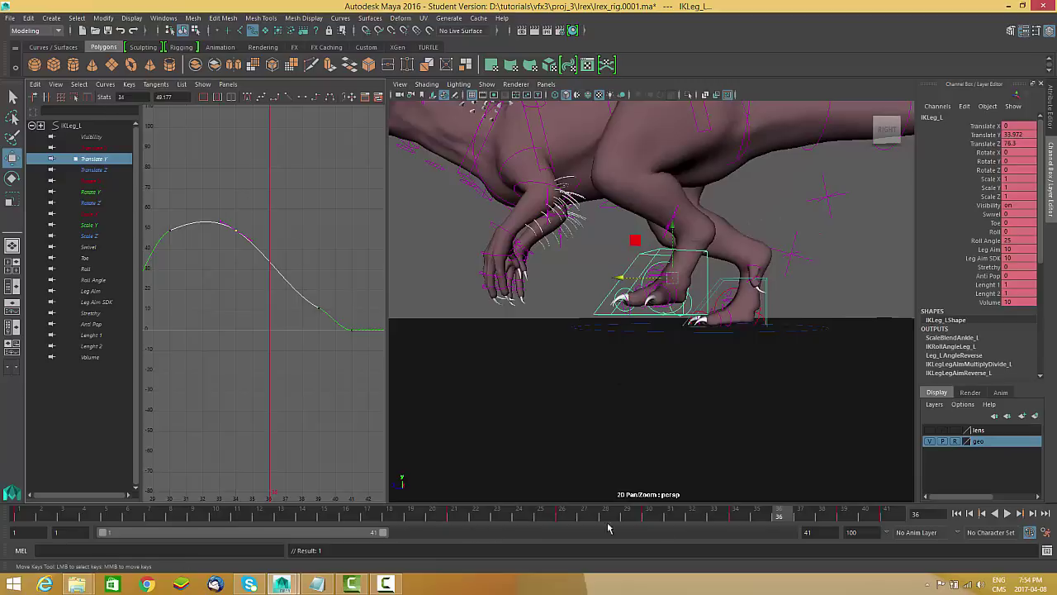
pyautogui.moveTo(235, 260); pyautogui.dragTo(285, 272, button='middle')
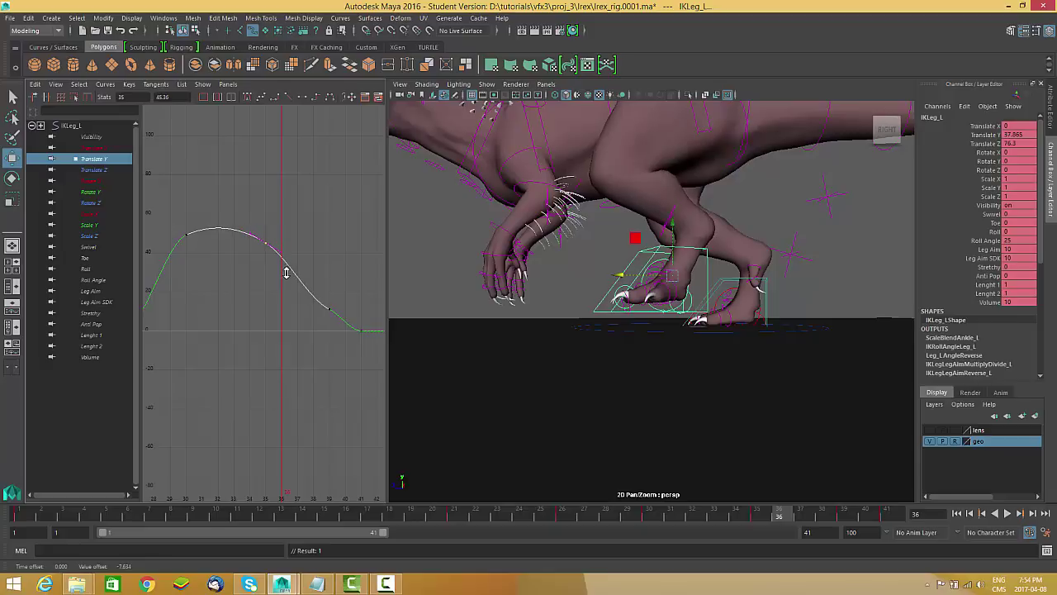
# Step: Raise the frame 39 Translate Y key to 16.636 and steepen the curve's descent into frame 41
pyautogui.click(332, 318)
pyautogui.moveTo(317, 331); pyautogui.dragTo(317, 332)
pyautogui.keyDown('shift'); pyautogui.moveTo(328, 355); pyautogui.dragTo(332, 345, button='middle'); pyautogui.keyUp('shift')
pyautogui.keyDown('alt'); pyautogui.moveTo(374, 284); pyautogui.dragTo(321, 280, button='middle'); pyautogui.keyUp('alt')
pyautogui.moveTo(294, 298); pyautogui.dragTo(289, 309)
pyautogui.moveTo(309, 243)
pyautogui.keyDown('shift'); pyautogui.mouseDown(button='middle')
pyautogui.moveTo(311, 264)
pyautogui.moveTo(317, 254)
pyautogui.mouseUp(button='middle'); pyautogui.keyUp('shift')
pyautogui.keyDown('alt'); pyautogui.moveTo(294, 294); pyautogui.dragTo(255, 300, button='right'); pyautogui.keyUp('alt')
pyautogui.keyDown('alt'); pyautogui.moveTo(256, 300); pyautogui.dragTo(252, 282, button='middle'); pyautogui.keyUp('alt')
pyautogui.keyDown('alt'); pyautogui.moveTo(252, 283); pyautogui.dragTo(349, 315, button='right'); pyautogui.keyUp('alt')
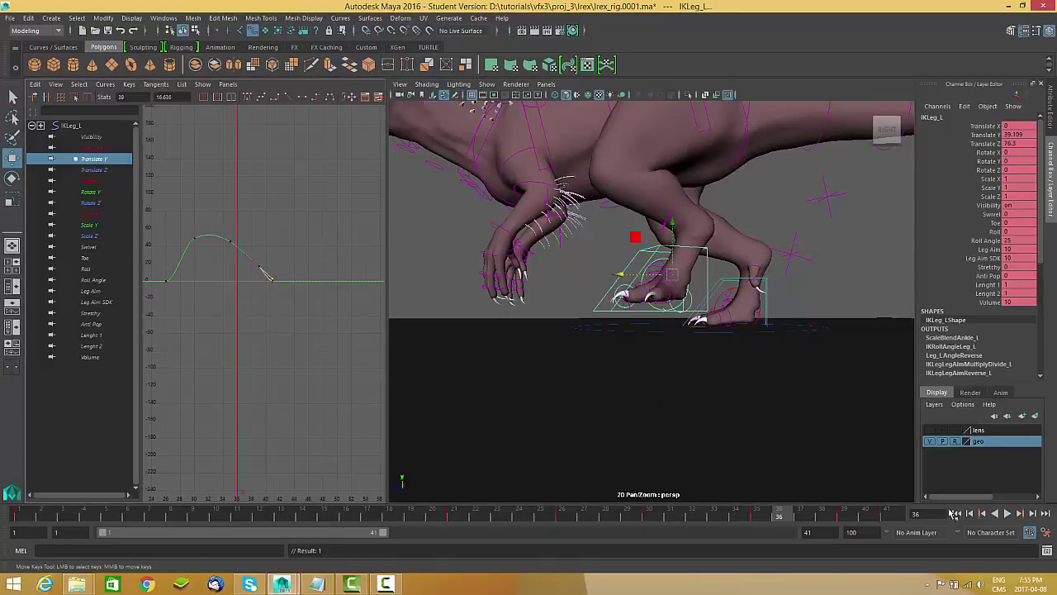
# Step: Play back the walk cycle and inspect the left foot's lift and landing from several angles
pyautogui.click(1008, 513)
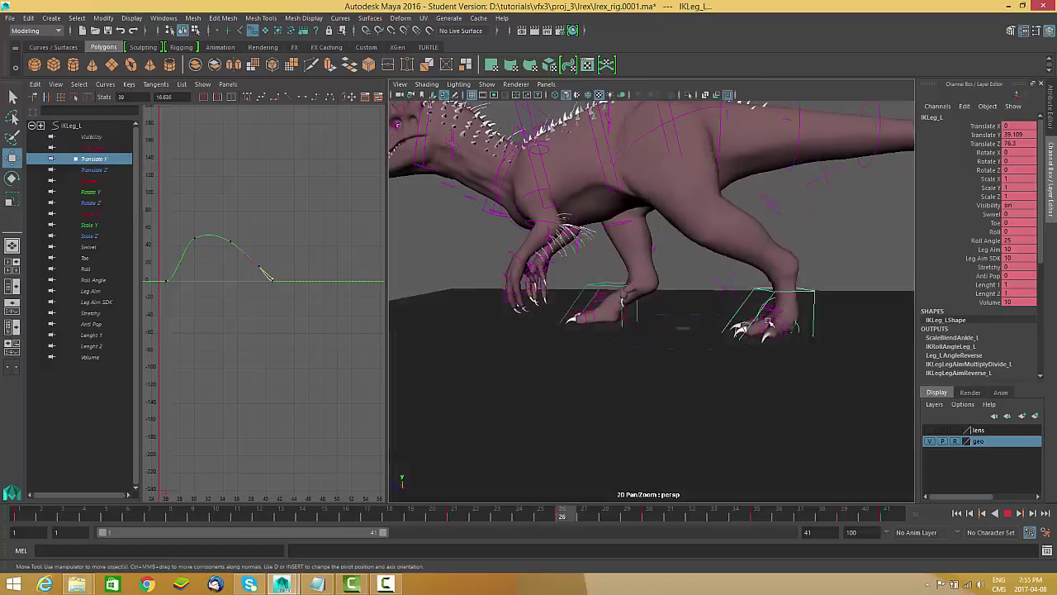
pyautogui.keyDown('alt'); pyautogui.moveTo(764, 322); pyautogui.dragTo(669, 322); pyautogui.keyUp('alt')
pyautogui.keyDown('alt'); pyautogui.moveTo(297, 277); pyautogui.dragTo(322, 280, button='middle'); pyautogui.keyUp('alt')
pyautogui.keyDown('alt'); pyautogui.keyDown('shift'); pyautogui.moveTo(323, 281); pyautogui.dragTo(222, 206, button='right'); pyautogui.keyUp('shift'); pyautogui.keyUp('alt')
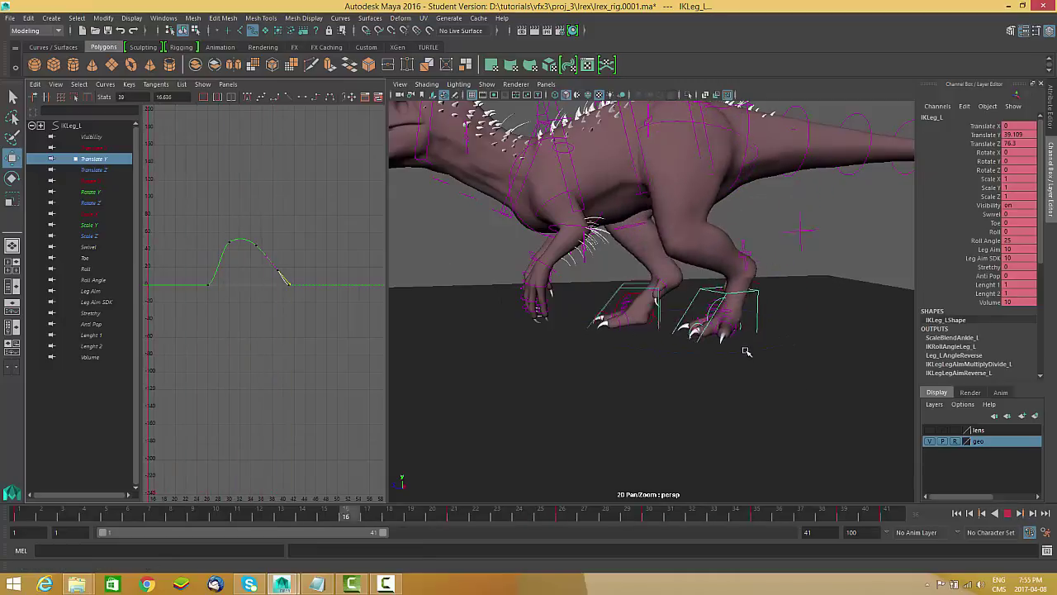
pyautogui.scroll(5, 702, 353)
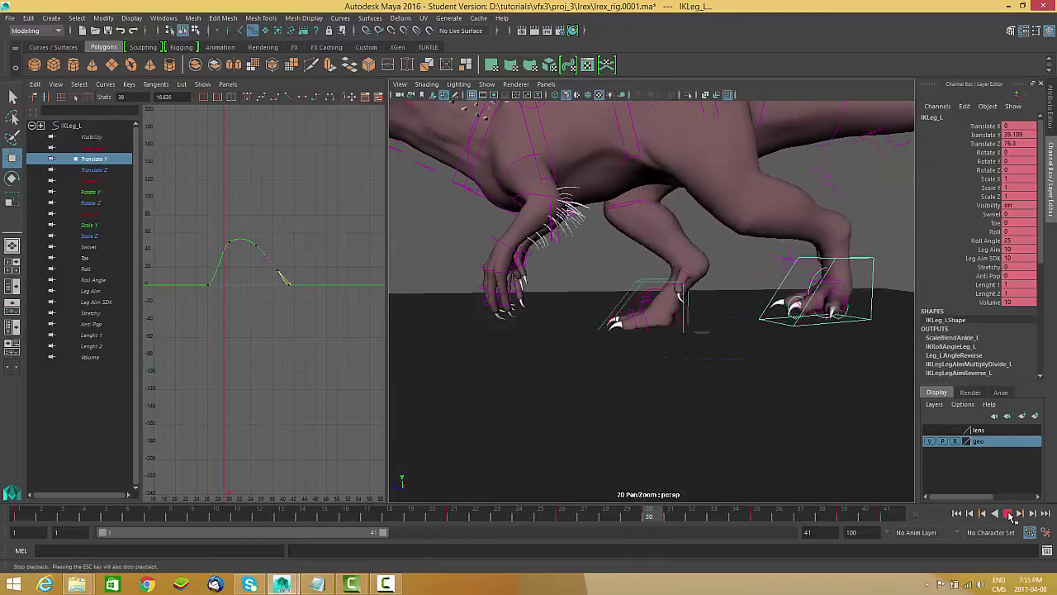
# Step: Lower the left foot's Translate Y keys at frame 30 to about 34 and at frame 35 to about 41
pyautogui.press('Escape')
pyautogui.moveTo(359, 515)
pyautogui.mouseDown()
pyautogui.moveTo(583, 519)
pyautogui.moveTo(568, 521)
pyautogui.moveTo(661, 503)
pyautogui.mouseUp()
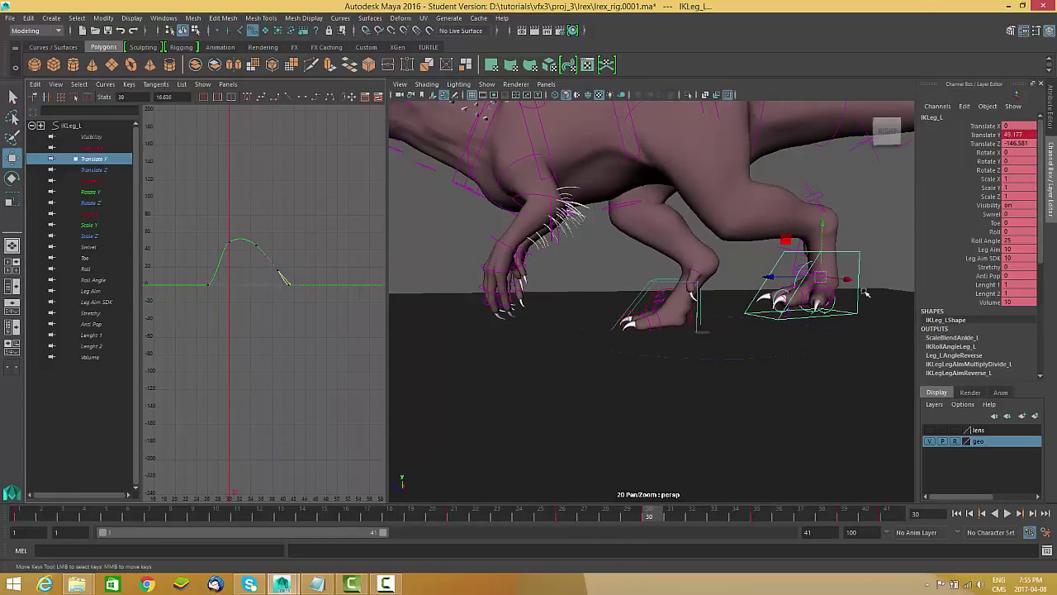
pyautogui.keyDown('alt'); pyautogui.moveTo(184, 208); pyautogui.dragTo(210, 207, button='right'); pyautogui.keyUp('alt')
pyautogui.keyDown('alt'); pyautogui.moveTo(210, 207); pyautogui.dragTo(292, 257, button='middle'); pyautogui.keyUp('alt')
pyautogui.keyDown('alt'); pyautogui.keyDown('shift'); pyautogui.moveTo(292, 257); pyautogui.dragTo(276, 200, button='right'); pyautogui.keyUp('shift'); pyautogui.keyUp('alt')
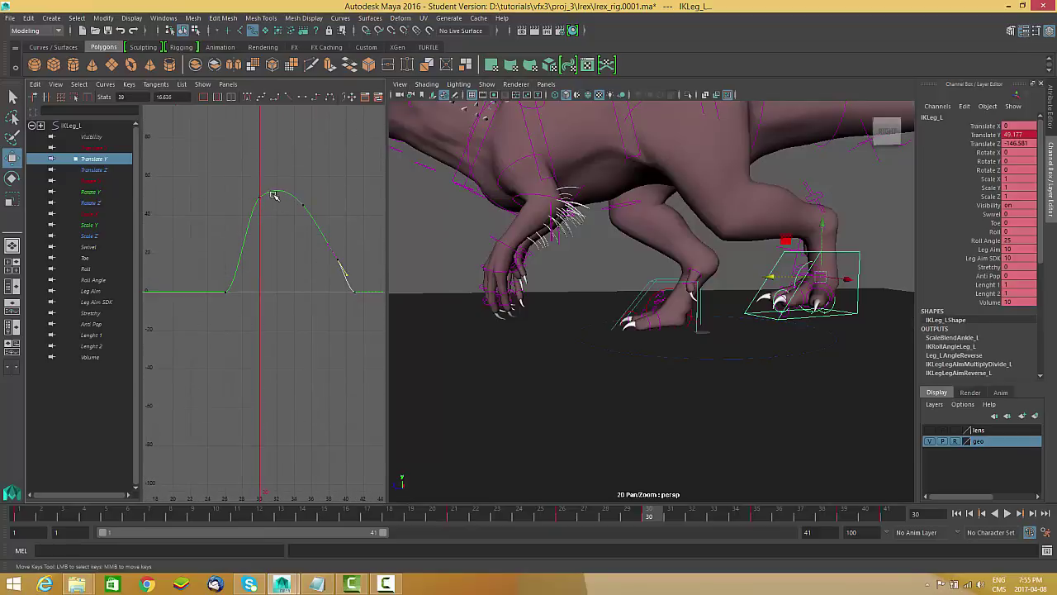
pyautogui.moveTo(252, 229); pyautogui.dragTo(268, 262, button='middle')
pyautogui.moveTo(288, 241); pyautogui.dragTo(289, 239)
pyautogui.moveTo(281, 234); pyautogui.dragTo(221, 262, button='middle')
# Step: Steepen the Translate Y tangent at the frame 41 key and check the foot's landing pose at that frame
pyautogui.moveTo(309, 291)
pyautogui.keyDown('alt'); pyautogui.keyDown('shift'); pyautogui.mouseDown(button='right')
pyautogui.moveTo(261, 290)
pyautogui.moveTo(291, 291)
pyautogui.mouseUp(button='right'); pyautogui.keyUp('shift'); pyautogui.keyUp('alt')
pyautogui.moveTo(303, 249); pyautogui.dragTo(262, 299)
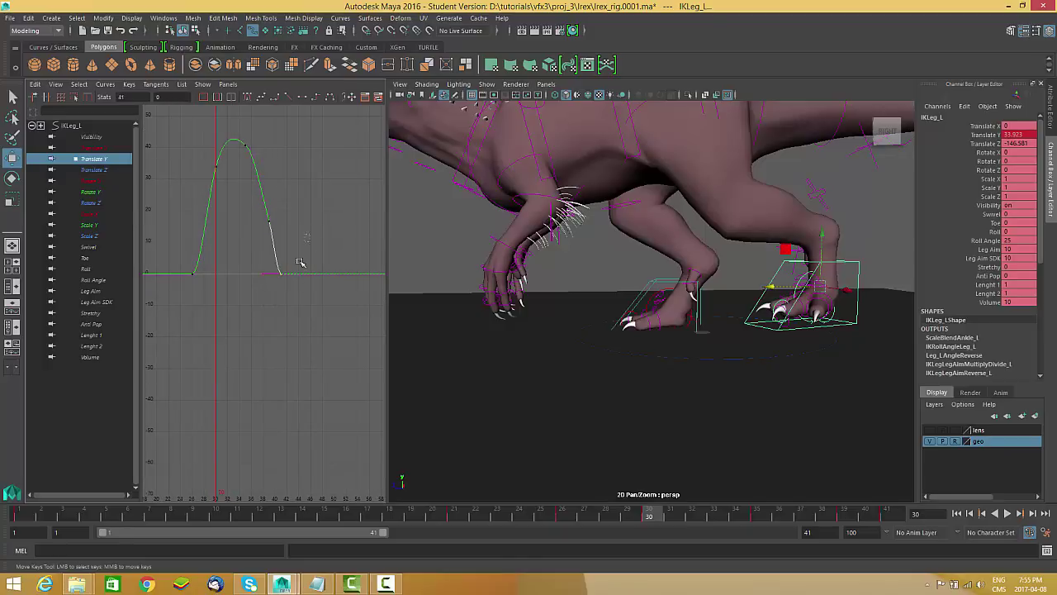
pyautogui.moveTo(300, 286); pyautogui.dragTo(302, 330, button='middle')
pyautogui.keyDown('alt'); pyautogui.keyDown('shift'); pyautogui.moveTo(299, 341); pyautogui.dragTo(322, 281, button='right'); pyautogui.keyUp('shift'); pyautogui.keyUp('alt')
pyautogui.moveTo(682, 519); pyautogui.dragTo(888, 514)
pyautogui.keyDown('alt'); pyautogui.moveTo(734, 393); pyautogui.dragTo(725, 382); pyautogui.keyUp('alt')
pyautogui.keyDown('alt'); pyautogui.moveTo(555, 350); pyautogui.dragTo(593, 368, button='right'); pyautogui.keyUp('alt')
pyautogui.keyDown('alt'); pyautogui.moveTo(593, 368); pyautogui.dragTo(439, 295); pyautogui.keyUp('alt')
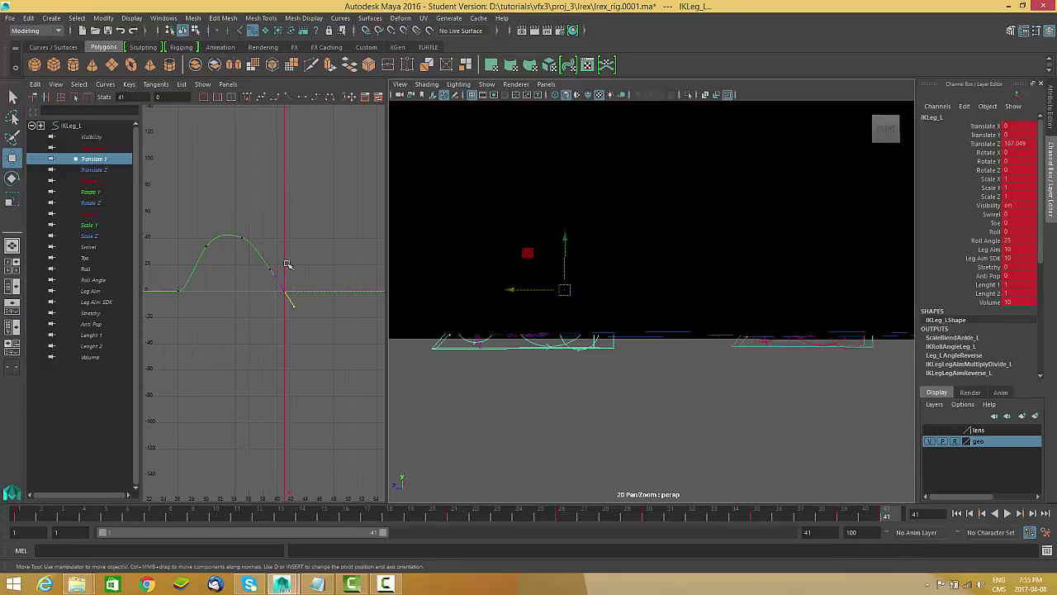
# Step: Try a flatter tangent on the frame 41 Translate Y key, then undo that edit
pyautogui.moveTo(262, 257); pyautogui.dragTo(280, 278)
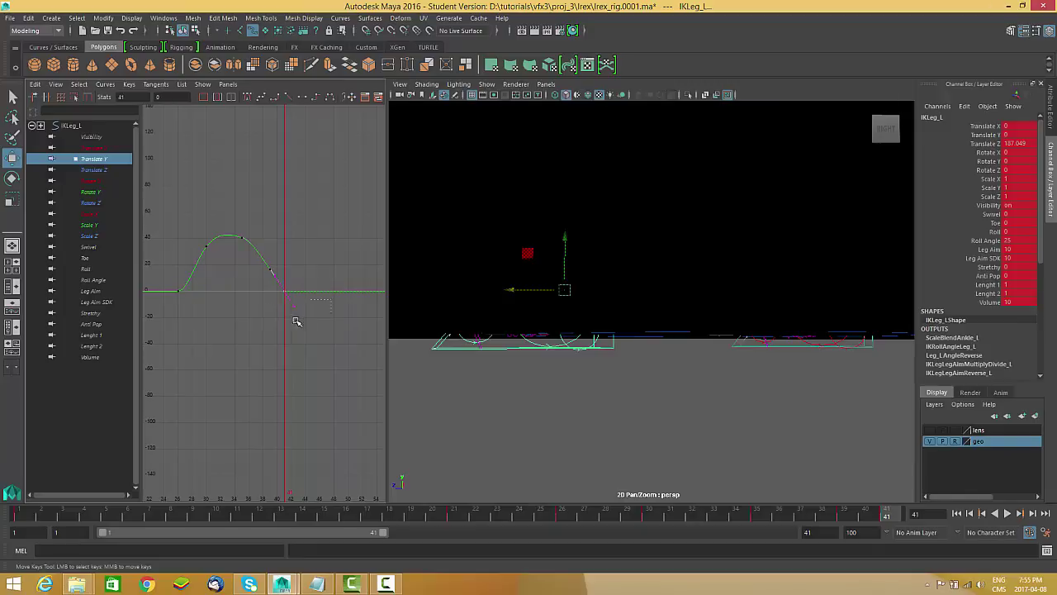
pyautogui.moveTo(295, 326); pyautogui.dragTo(315, 307, button='middle')
pyautogui.scroll(5, 297, 326)
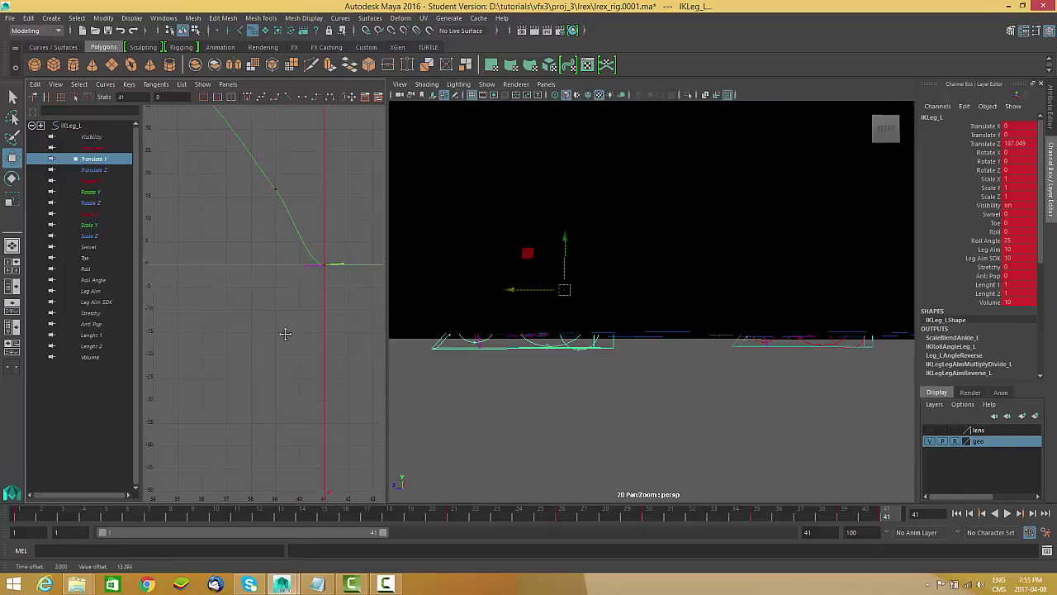
pyautogui.hotkey('ctrl', 'z')
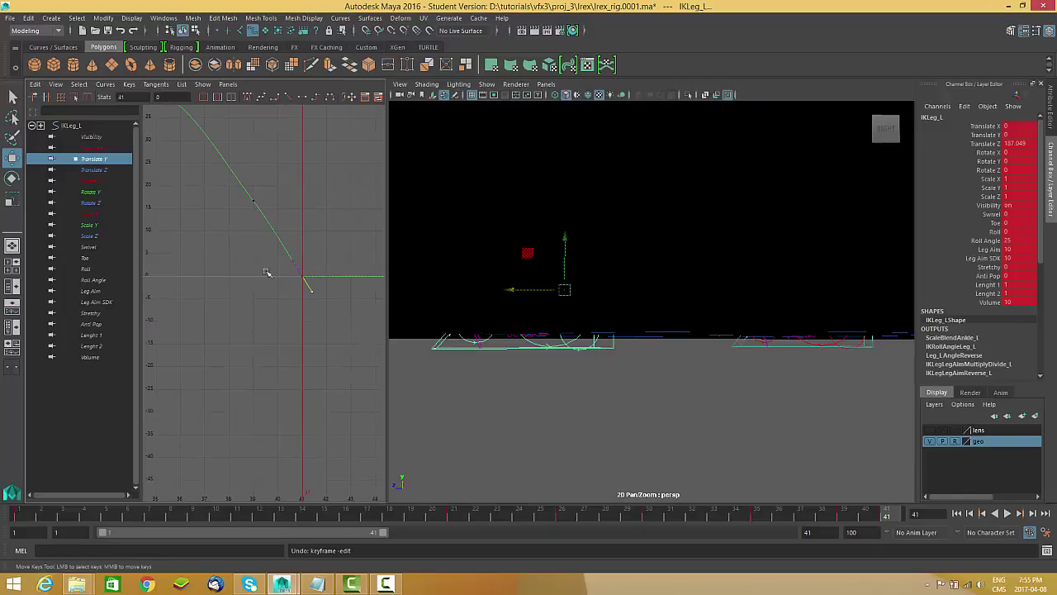
# Step: Raise the frame 39 Translate Y key to 19.439 and play back the walk cycle
pyautogui.keyDown('alt'); pyautogui.moveTo(614, 247); pyautogui.dragTo(611, 254); pyautogui.keyUp('alt')
pyautogui.keyDown('alt'); pyautogui.moveTo(672, 295); pyautogui.dragTo(708, 366, button='middle'); pyautogui.keyUp('alt')
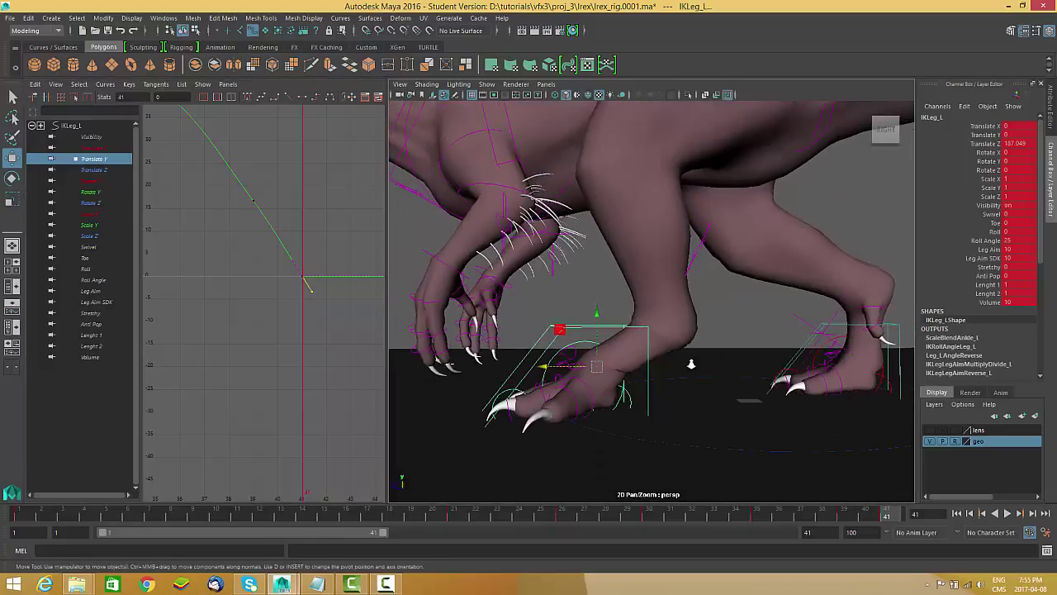
pyautogui.keyDown('alt'); pyautogui.moveTo(708, 366); pyautogui.dragTo(663, 307, button='right'); pyautogui.keyUp('alt')
pyautogui.scroll(-1, 622, 354)
pyautogui.scroll(-4, 336, 286)
pyautogui.moveTo(294, 242); pyautogui.dragTo(254, 266)
pyautogui.keyDown('shift'); pyautogui.moveTo(303, 256); pyautogui.dragTo(303, 251, button='middle'); pyautogui.keyUp('shift')
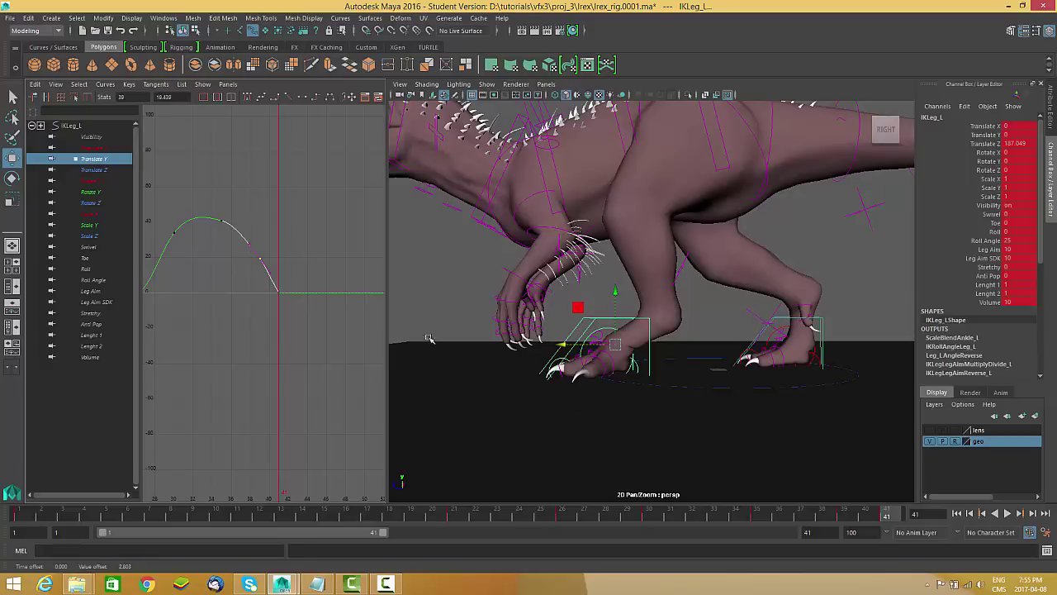
pyautogui.click(1015, 513)
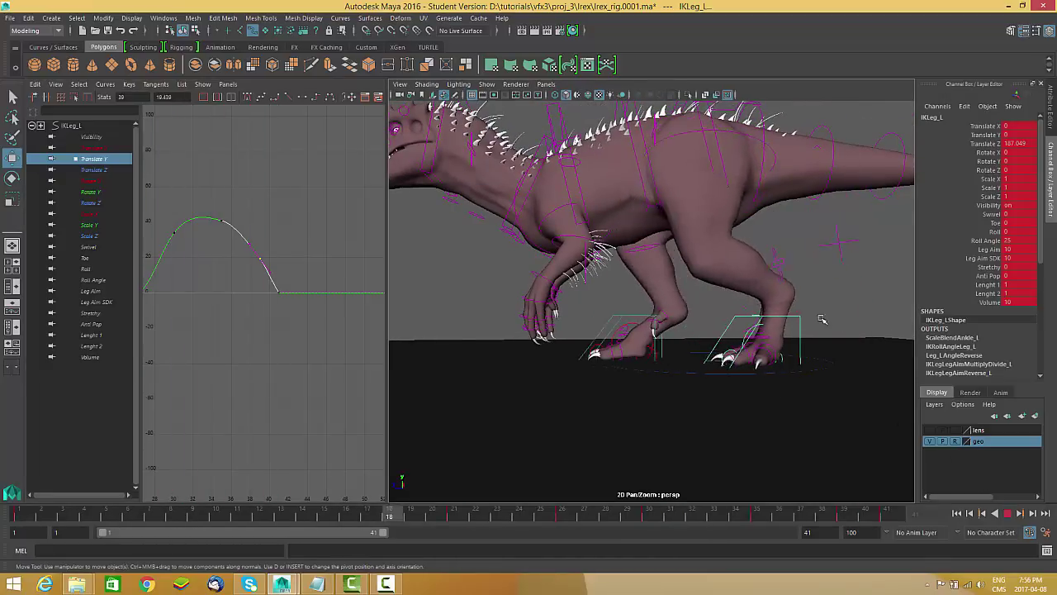
pyautogui.click(1007, 514)
# Step: Insert a key at frame 30 on the left foot's Translate Z curve and lower it to -166.939
pyautogui.click(100, 171)
pyautogui.press('f')
pyautogui.hotkey('alt', 'v')
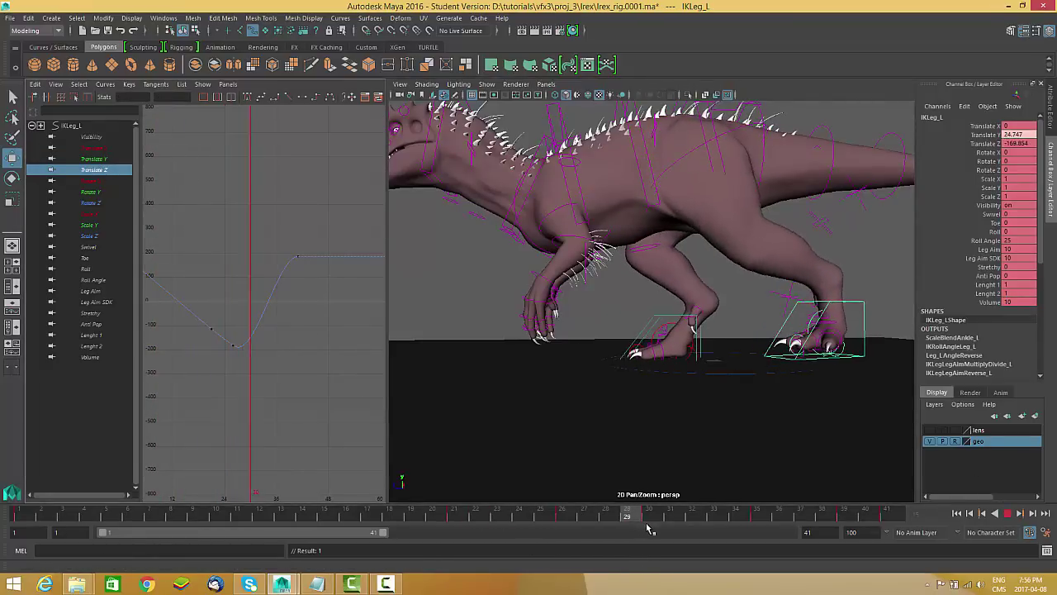
pyautogui.hotkey('alt', 'v')
pyautogui.moveTo(279, 341); pyautogui.dragTo(235, 373)
pyautogui.rightClick(253, 273)
pyautogui.click(276, 277)
pyautogui.moveTo(241, 287); pyautogui.dragTo(242, 298, button='middle')
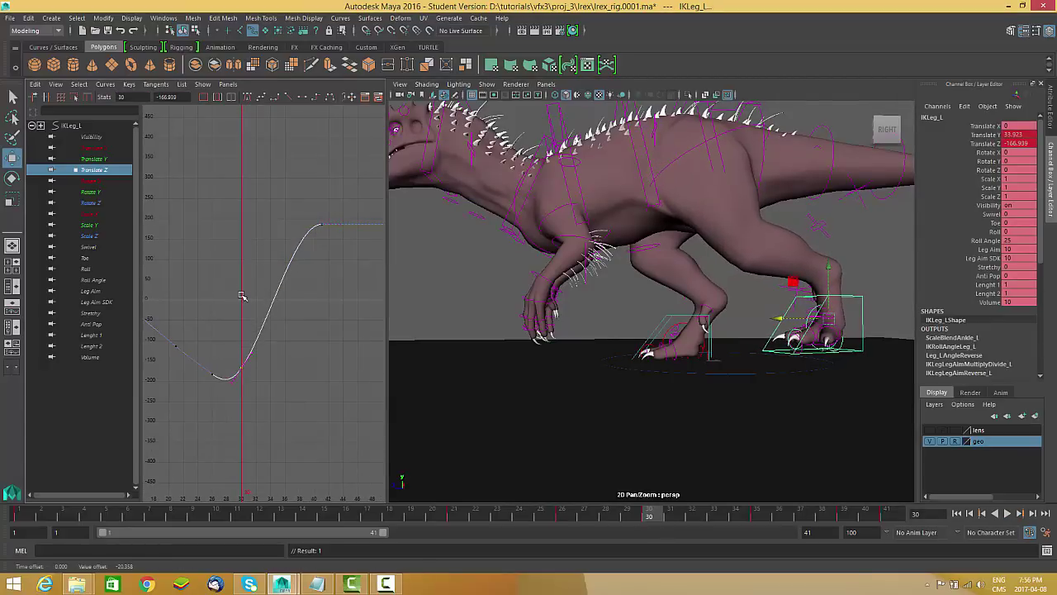
# Step: Play back the slide, insert a Translate Z key at frame 35, and lower it to 7.043
pyautogui.hotkey('alt', 'v')
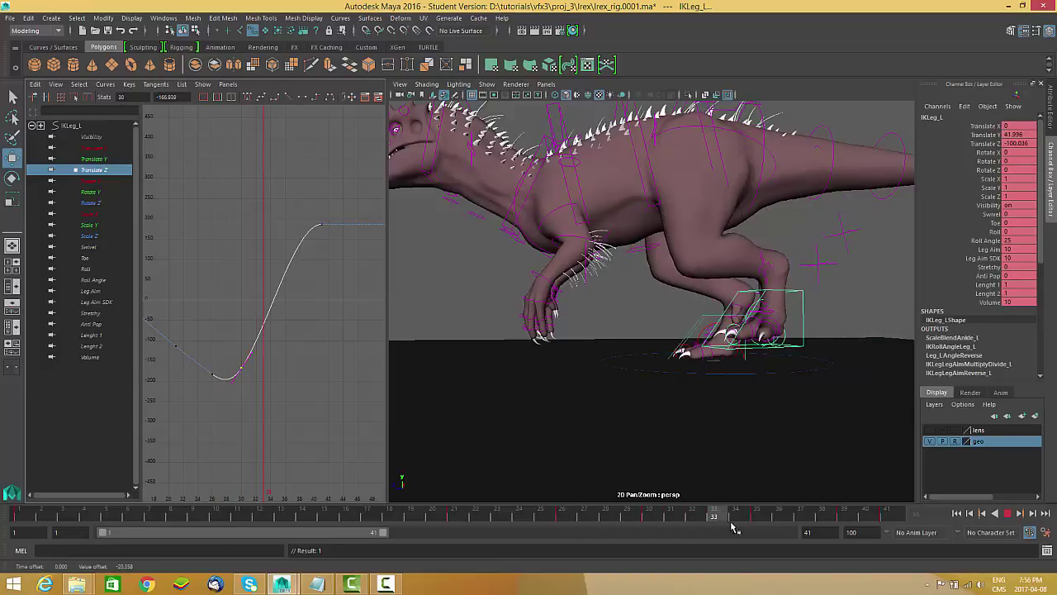
pyautogui.hotkey('alt', 'v')
pyautogui.rightClick(301, 261)
pyautogui.click(301, 260)
pyautogui.moveTo(306, 307); pyautogui.dragTo(305, 334, button='middle')
# Step: Shift the frame 30 Translate Z key to frame 31 and raise it to -147.938
pyautogui.moveTo(229, 383); pyautogui.dragTo(229, 384)
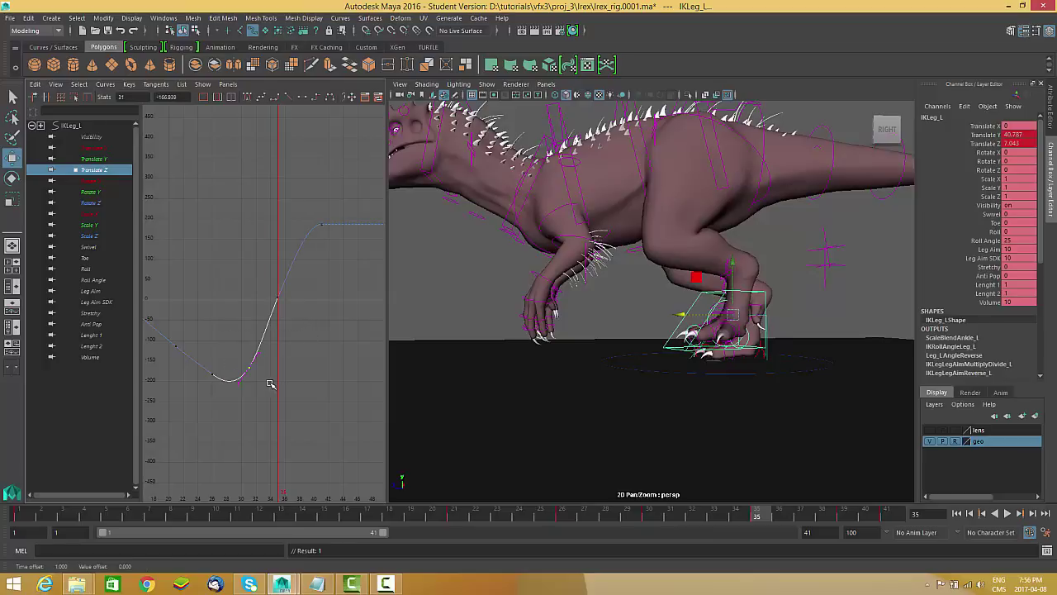
pyautogui.moveTo(273, 358); pyautogui.dragTo(285, 355, button='middle')
pyautogui.scroll(-4, 295, 346)
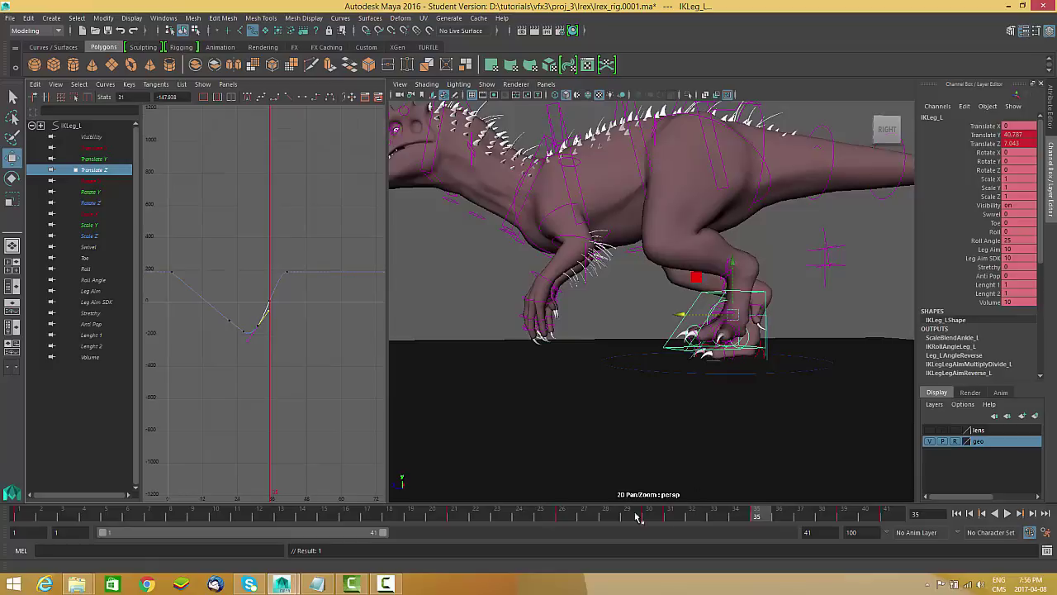
# Step: Play back the walk cycle and inspect the left foot's forward swing from several angles
pyautogui.keyDown('alt'); pyautogui.moveTo(266, 347); pyautogui.dragTo(292, 346, button='right'); pyautogui.keyUp('alt')
pyautogui.keyDown('alt'); pyautogui.moveTo(240, 294); pyautogui.dragTo(279, 297, button='middle'); pyautogui.keyUp('alt')
pyautogui.keyDown('alt'); pyautogui.keyDown('shift'); pyautogui.moveTo(297, 239); pyautogui.dragTo(293, 268, button='right'); pyautogui.keyUp('shift'); pyautogui.keyUp('alt')
pyautogui.keyDown('alt'); pyautogui.moveTo(710, 404); pyautogui.dragTo(746, 371); pyautogui.keyUp('alt')
pyautogui.keyDown('alt'); pyautogui.moveTo(746, 371); pyautogui.dragTo(746, 385, button='right'); pyautogui.keyUp('alt')
pyautogui.keyDown('alt'); pyautogui.moveTo(745, 384); pyautogui.dragTo(710, 388); pyautogui.keyUp('alt')
pyautogui.click(1007, 513)
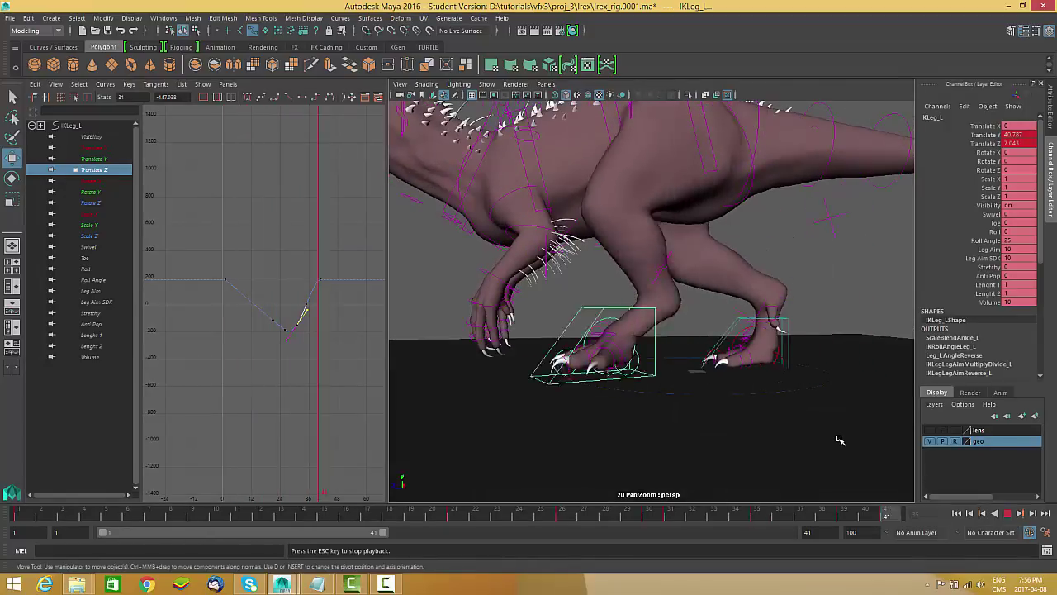
pyautogui.keyDown('alt'); pyautogui.moveTo(837, 439); pyautogui.dragTo(736, 422); pyautogui.keyUp('alt')
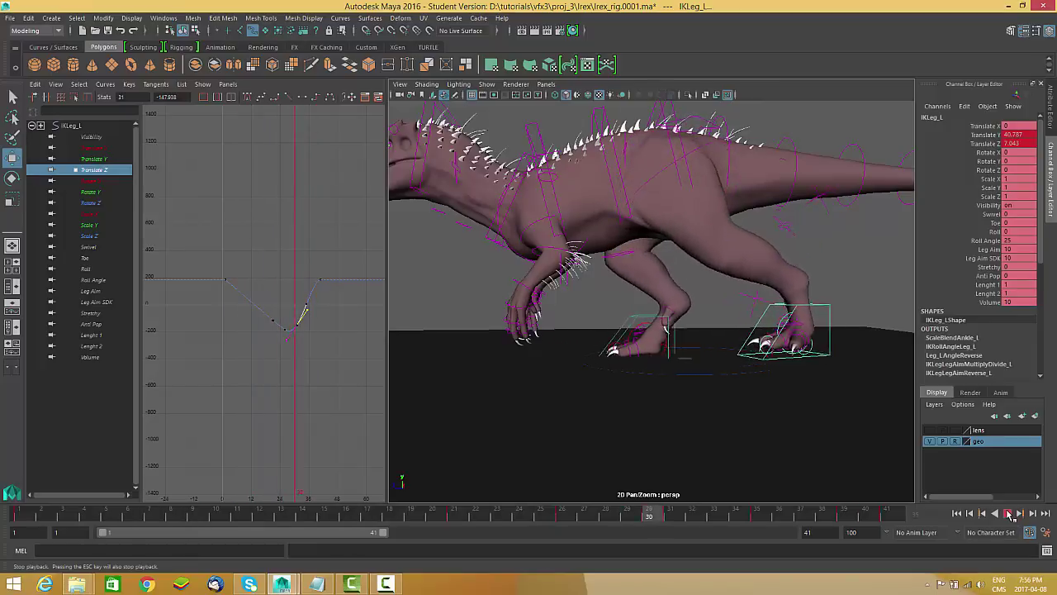
pyautogui.press('Escape')
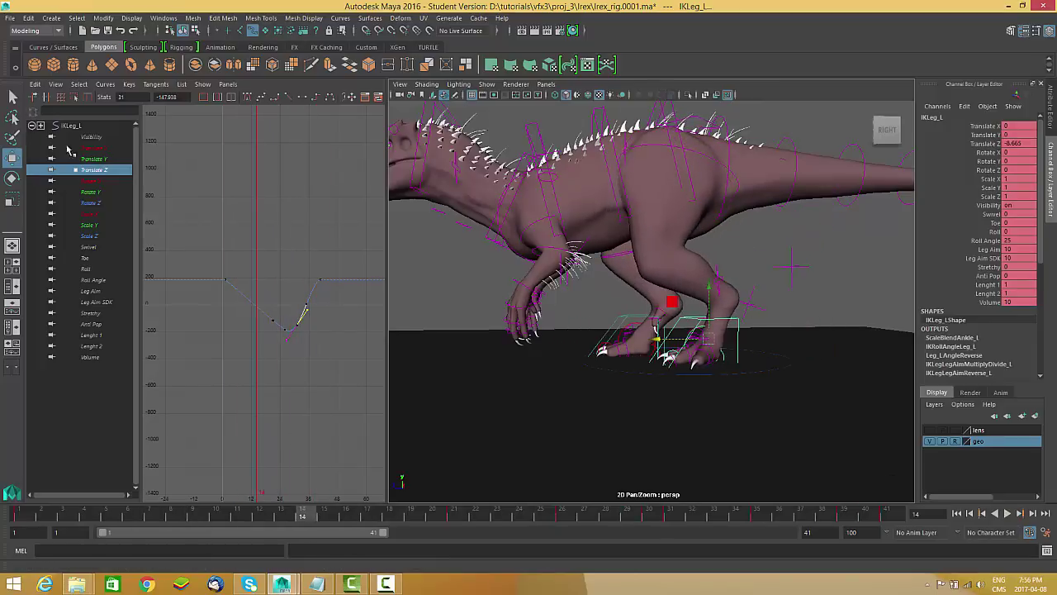
# Step: Raise the Translate Y keys at frames 30 and 35 together to 40.764 and 47.628, and play back the cycle
pyautogui.click(88, 160)
pyautogui.keyDown('alt'); pyautogui.moveTo(287, 300); pyautogui.dragTo(295, 324, button='right'); pyautogui.keyUp('alt')
pyautogui.keyDown('alt'); pyautogui.moveTo(295, 325); pyautogui.dragTo(220, 339, button='middle'); pyautogui.keyUp('alt')
pyautogui.moveTo(400, 513)
pyautogui.mouseDown()
pyautogui.moveTo(529, 518)
pyautogui.moveTo(679, 545)
pyautogui.moveTo(652, 543)
pyautogui.mouseUp()
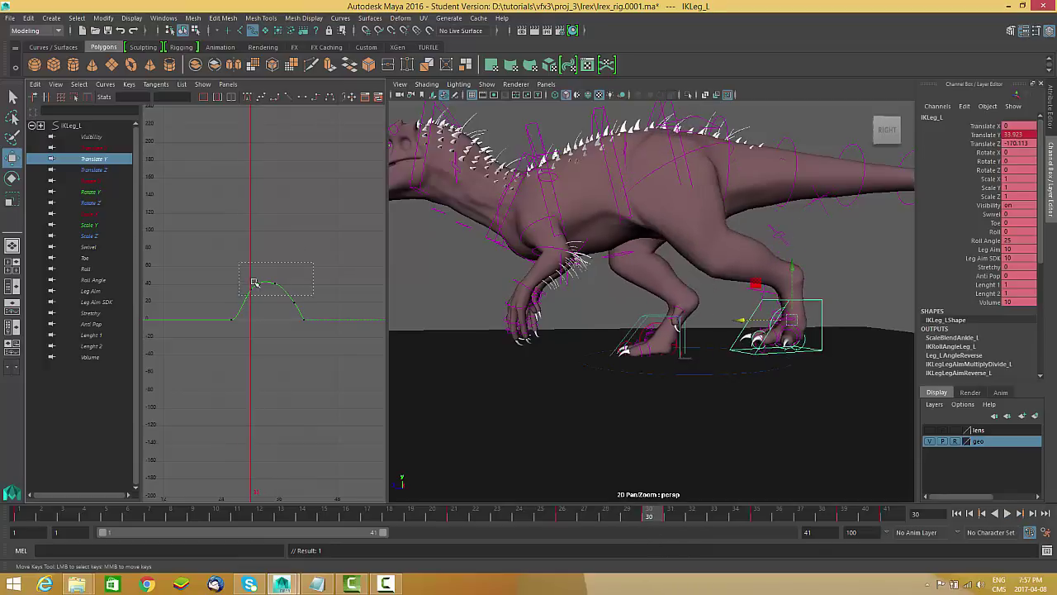
pyautogui.moveTo(241, 293); pyautogui.dragTo(240, 294)
pyautogui.moveTo(280, 234); pyautogui.dragTo(283, 235, button='middle')
pyautogui.click(1010, 514)
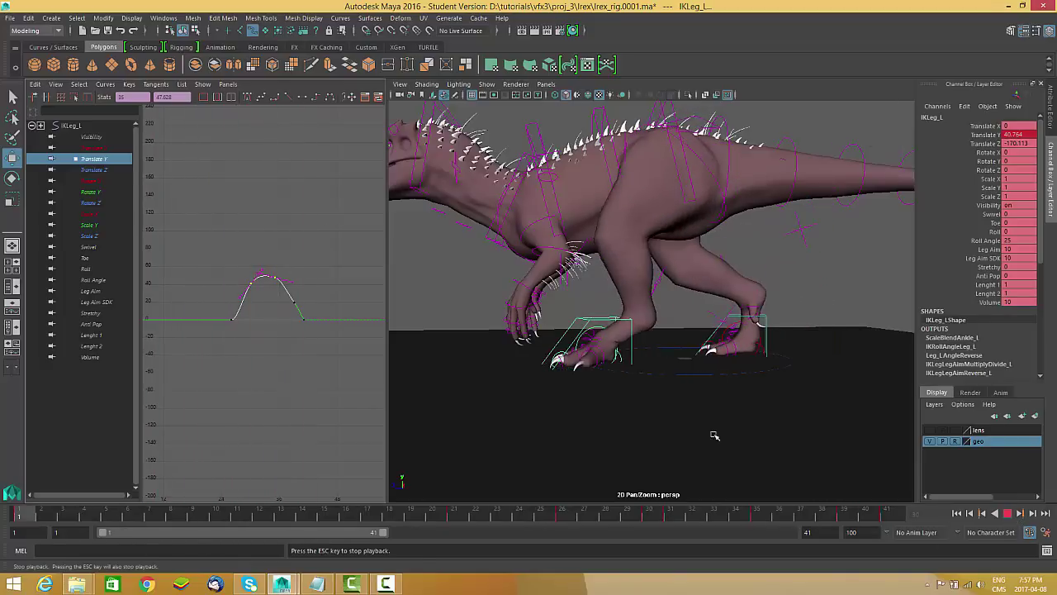
pyautogui.press('Escape')
# Step: Lower the Translate Y keys to 35.817 at frame 30 and 45.155 at frame 35
pyautogui.keyDown('alt'); pyautogui.moveTo(310, 347); pyautogui.dragTo(493, 430, button='right'); pyautogui.keyUp('alt')
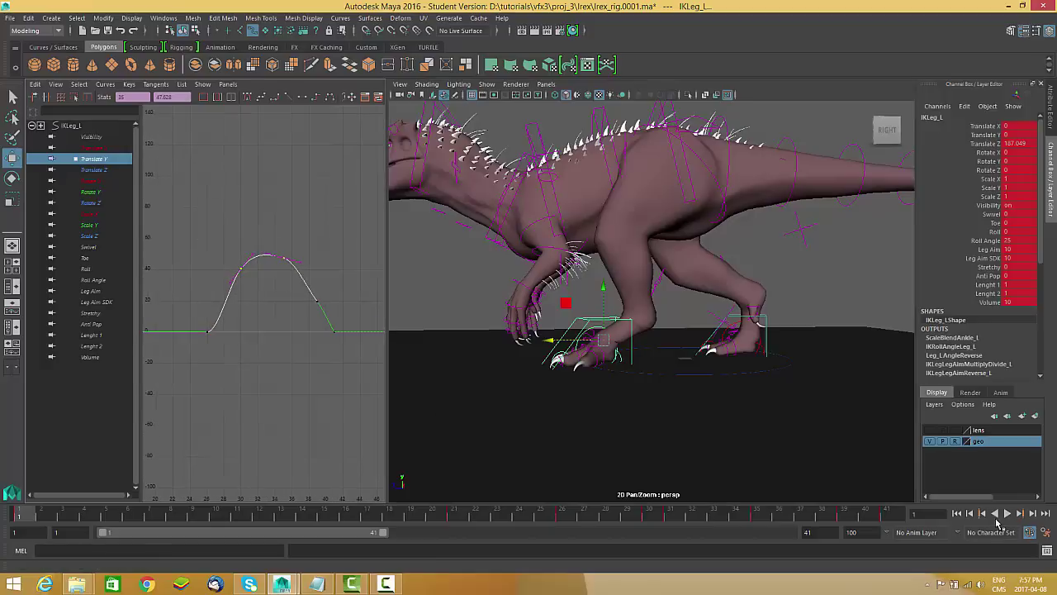
pyautogui.click(1006, 512)
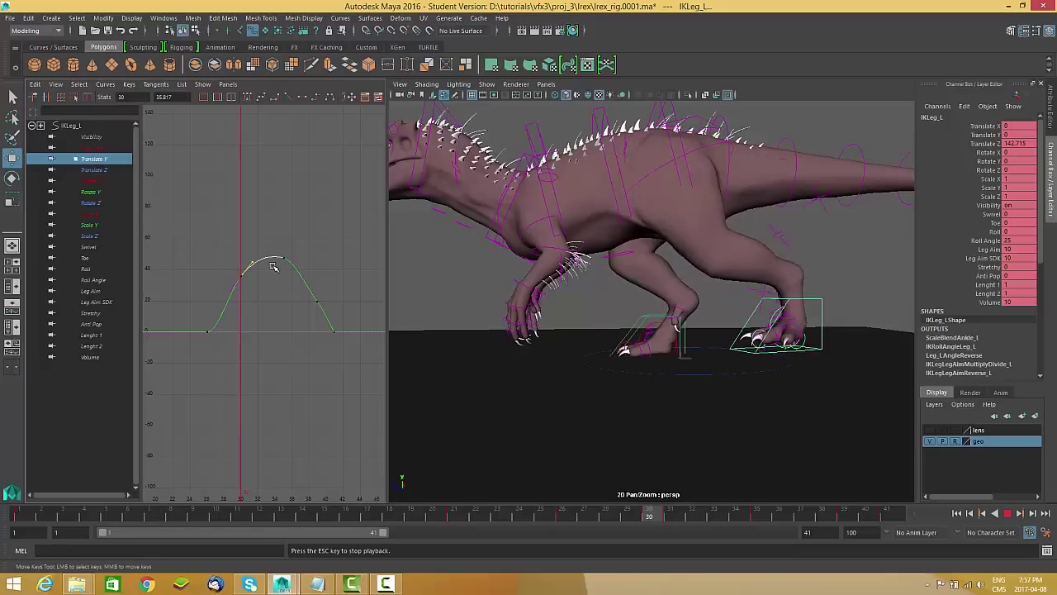
pyautogui.click(1006, 512)
pyautogui.moveTo(285, 257); pyautogui.dragTo(288, 284, button='middle')
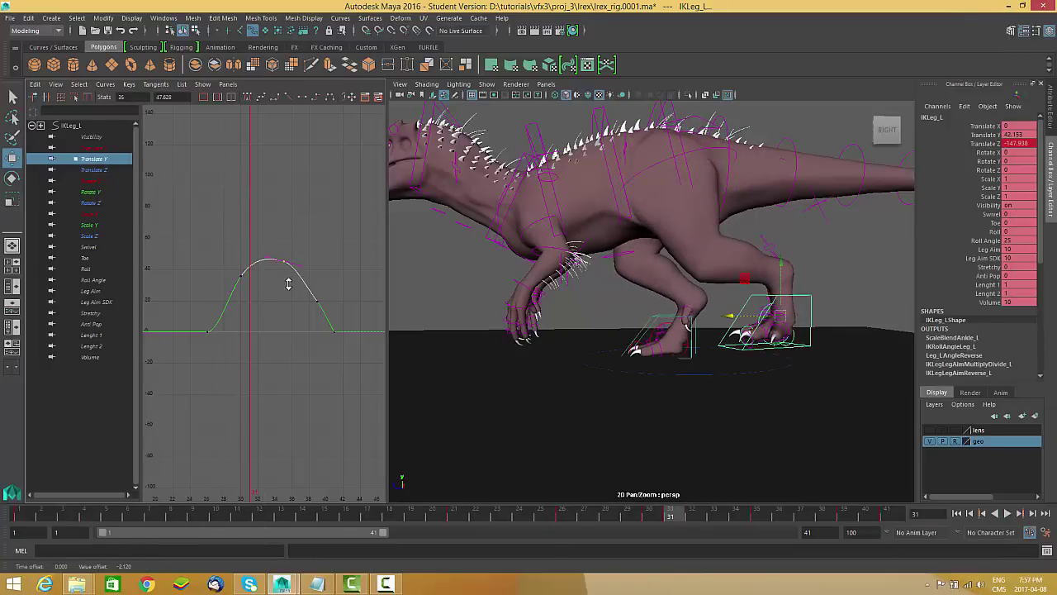
# Step: Go to frame 26 and set the left foot's Roll to 9.8
pyautogui.keyDown('alt'); pyautogui.moveTo(625, 415); pyautogui.dragTo(702, 422, button='right'); pyautogui.keyUp('alt')
pyautogui.keyDown('alt'); pyautogui.moveTo(735, 408); pyautogui.dragTo(712, 399, button='middle'); pyautogui.keyUp('alt')
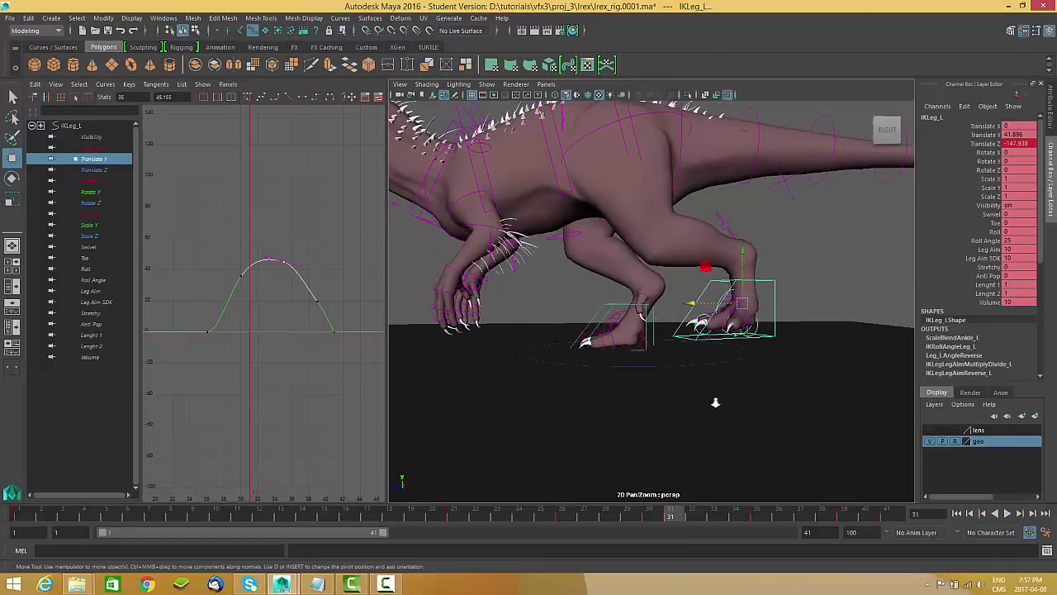
pyautogui.keyDown('alt'); pyautogui.moveTo(713, 399); pyautogui.dragTo(679, 479, button='right'); pyautogui.keyUp('alt')
pyautogui.moveTo(636, 520); pyautogui.dragTo(566, 512)
pyautogui.keyDown('alt'); pyautogui.moveTo(684, 437); pyautogui.dragTo(708, 406, button='right'); pyautogui.keyUp('alt')
pyautogui.keyDown('alt'); pyautogui.moveTo(706, 406); pyautogui.dragTo(703, 406, button='middle'); pyautogui.keyUp('alt')
pyautogui.keyDown('alt'); pyautogui.moveTo(687, 397); pyautogui.dragTo(703, 401, button='right'); pyautogui.keyUp('alt')
pyautogui.click(994, 231)
pyautogui.moveTo(809, 311); pyautogui.dragTo(758, 327, button='middle')
# Step: Inspect the toe contact up close, reduce the left foot's Roll to 8.8, and key it at frame 26
pyautogui.keyDown('alt'); pyautogui.moveTo(701, 331); pyautogui.dragTo(743, 331); pyautogui.keyUp('alt')
pyautogui.keyDown('alt'); pyautogui.moveTo(743, 331); pyautogui.dragTo(696, 356, button='right'); pyautogui.keyUp('alt')
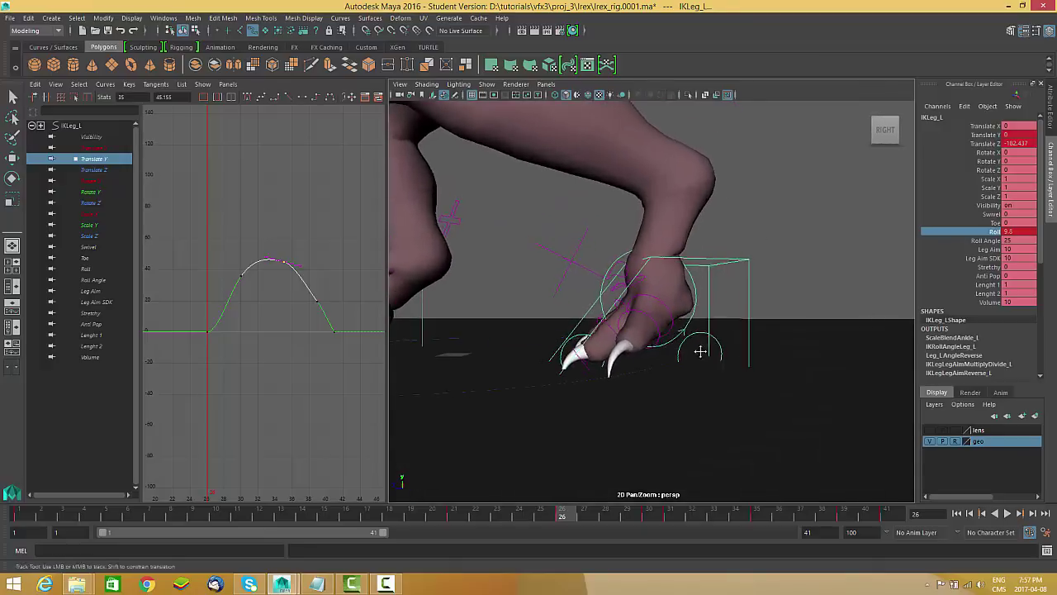
pyautogui.keyDown('alt'); pyautogui.moveTo(696, 356); pyautogui.dragTo(675, 344, button='middle'); pyautogui.keyUp('alt')
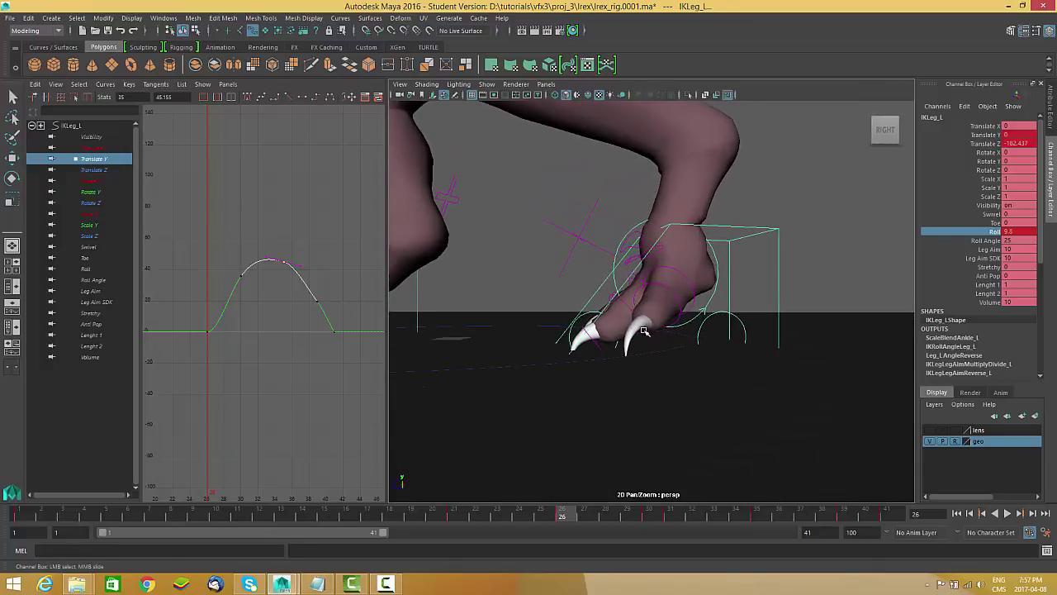
pyautogui.moveTo(631, 336)
pyautogui.keyDown('alt'); pyautogui.mouseDown()
pyautogui.moveTo(617, 330)
pyautogui.moveTo(635, 347)
pyautogui.moveTo(627, 353)
pyautogui.moveTo(628, 328)
pyautogui.moveTo(658, 328)
pyautogui.moveTo(637, 325)
pyautogui.mouseUp(); pyautogui.keyUp('alt')
pyautogui.keyDown('alt'); pyautogui.moveTo(624, 287); pyautogui.dragTo(636, 287); pyautogui.keyUp('alt')
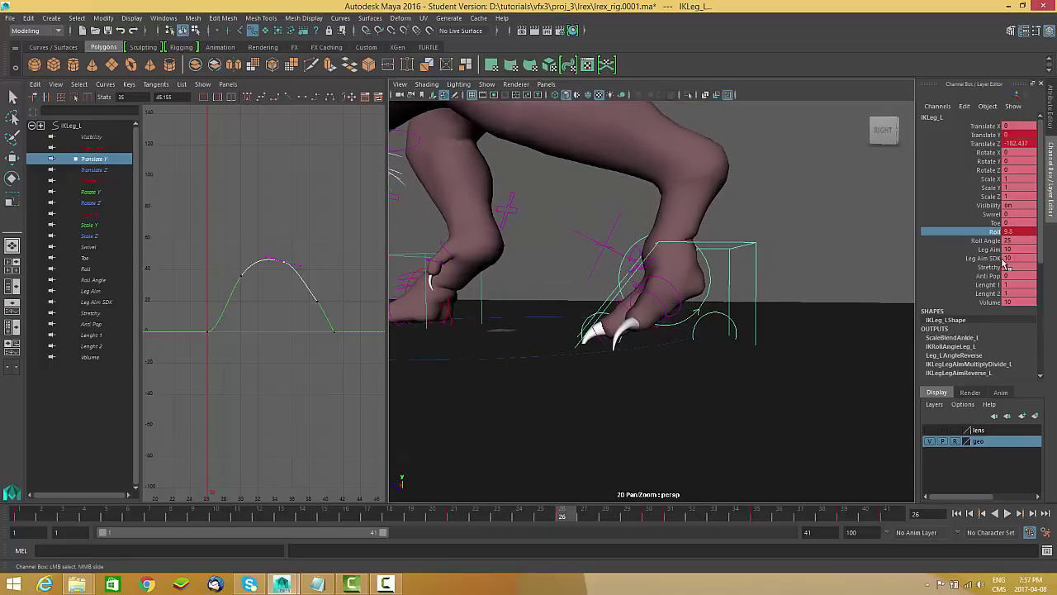
pyautogui.keyDown('alt'); pyautogui.moveTo(700, 333); pyautogui.dragTo(669, 363); pyautogui.keyUp('alt')
pyautogui.moveTo(813, 335)
pyautogui.mouseDown(button='middle')
pyautogui.moveTo(871, 333)
pyautogui.moveTo(804, 334)
pyautogui.mouseUp(button='middle')
pyautogui.press('s')
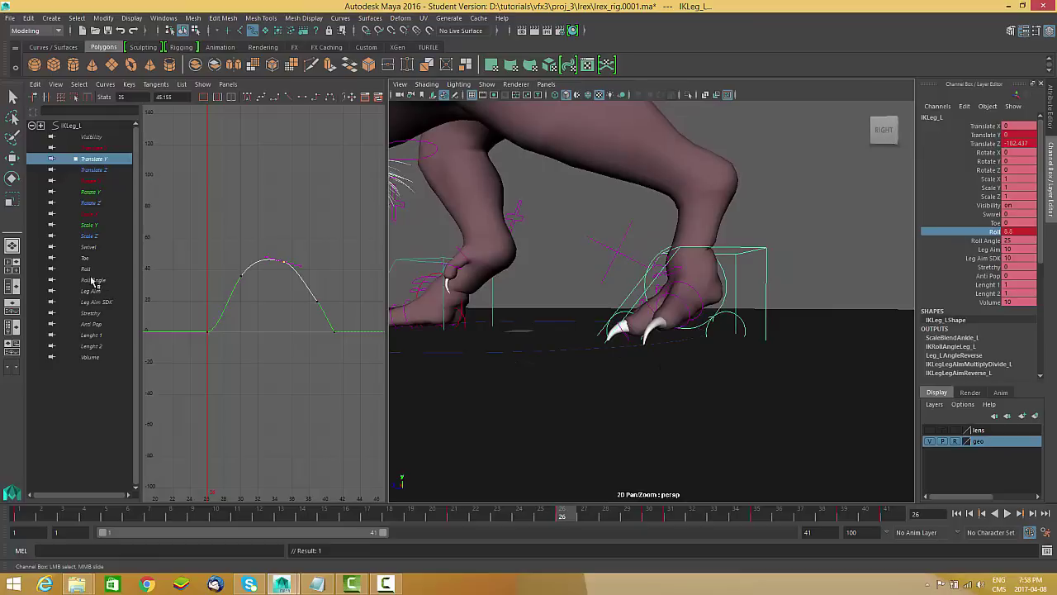
# Step: Scrub back through the foot's roll and insert a key at frame 15 on the Roll curve
pyautogui.click(90, 269)
pyautogui.keyDown('alt'); pyautogui.keyDown('shift'); pyautogui.moveTo(324, 342); pyautogui.dragTo(277, 285, button='right'); pyautogui.keyUp('shift'); pyautogui.keyUp('alt')
pyautogui.moveTo(566, 525); pyautogui.dragTo(453, 520)
pyautogui.keyDown('alt'); pyautogui.moveTo(276, 301); pyautogui.dragTo(287, 336, button='right'); pyautogui.keyUp('alt')
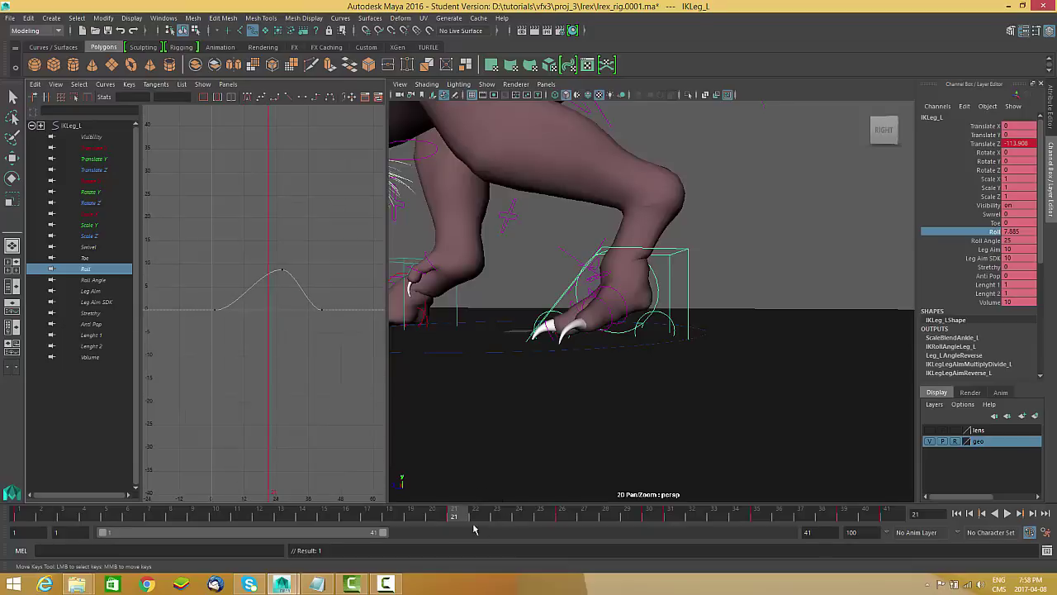
pyautogui.moveTo(456, 519); pyautogui.dragTo(328, 516)
pyautogui.scroll(4, 269, 362)
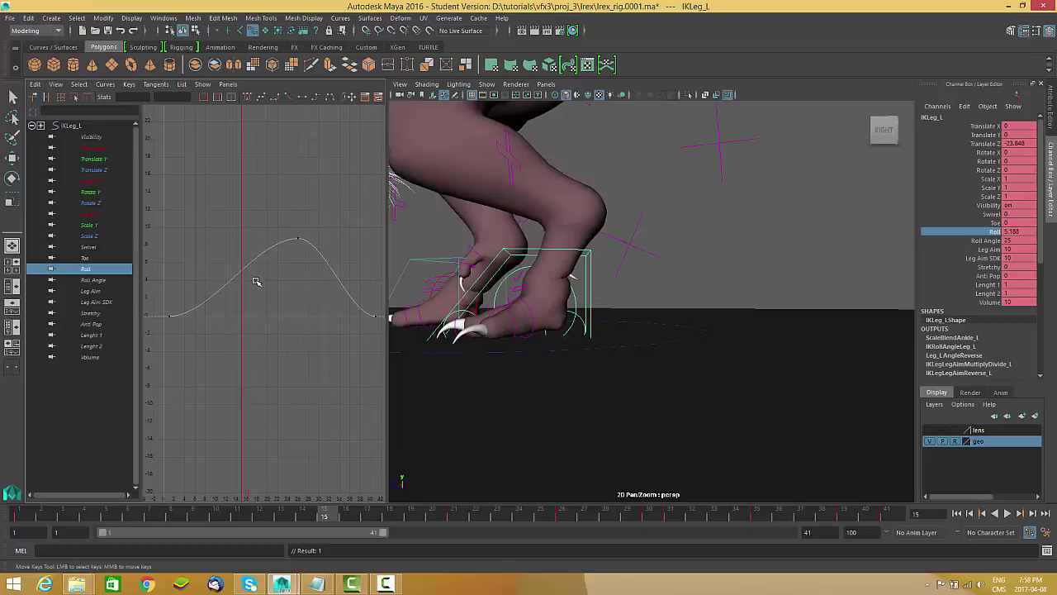
pyautogui.click(250, 261)
pyautogui.rightClick(292, 169)
pyautogui.click(301, 174)
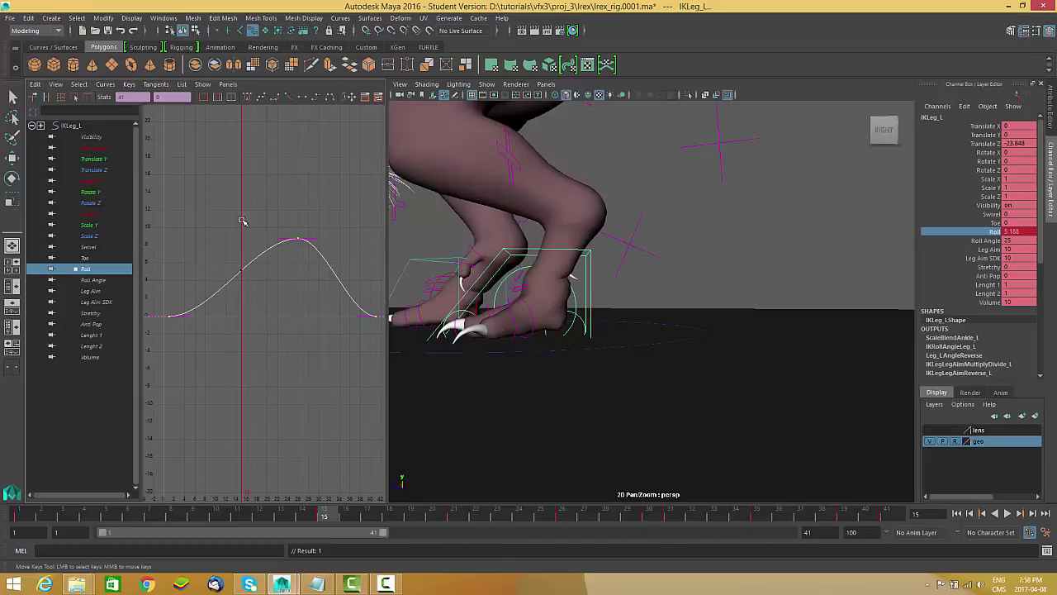
# Step: Set the frame 15 Roll key to 0 and flatten its tangents
pyautogui.moveTo(242, 221); pyautogui.dragTo(211, 280)
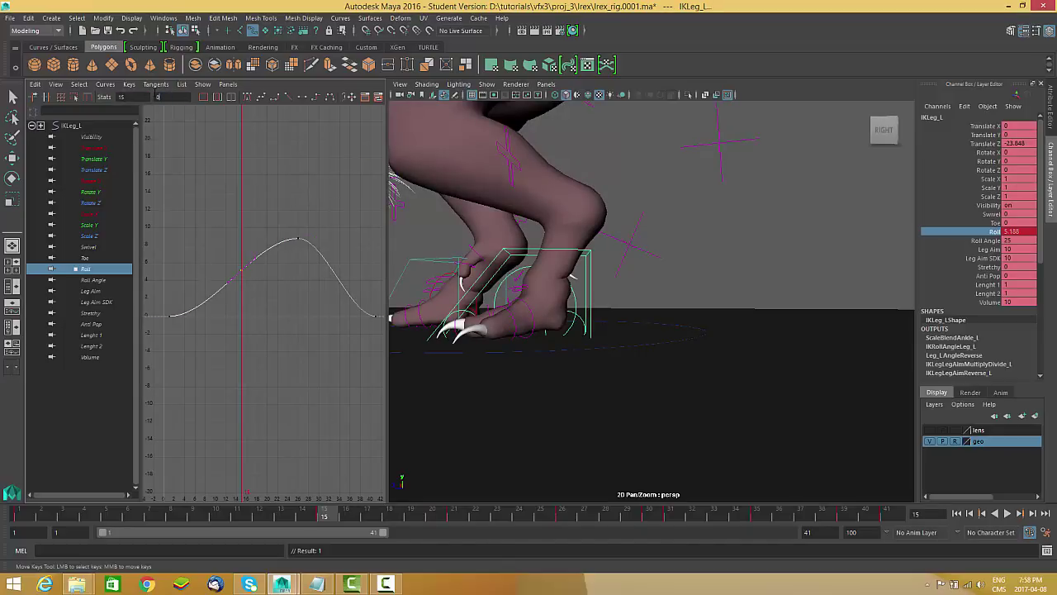
pyautogui.write('0')
pyautogui.press('Return')
pyautogui.click(302, 99)
pyautogui.keyDown('alt'); pyautogui.keyDown('shift'); pyautogui.moveTo(290, 309); pyautogui.dragTo(378, 468, button='right'); pyautogui.keyUp('shift'); pyautogui.keyUp('alt')
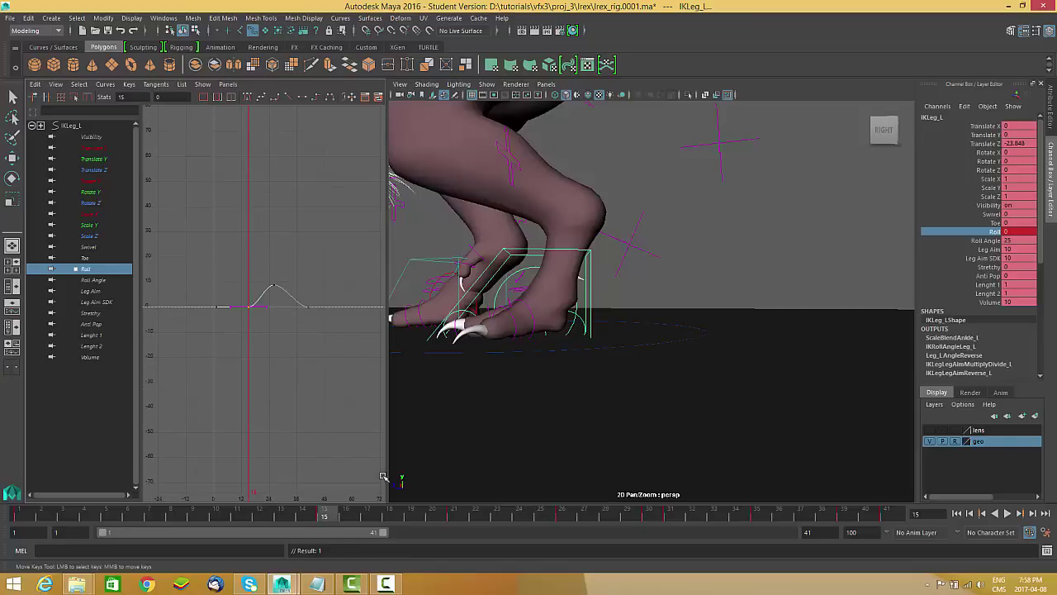
# Step: Insert a Roll key at frame 21 and lower it to 4.5
pyautogui.moveTo(337, 516); pyautogui.dragTo(445, 466)
pyautogui.scroll(5, 255, 314)
pyautogui.rightClick(251, 242)
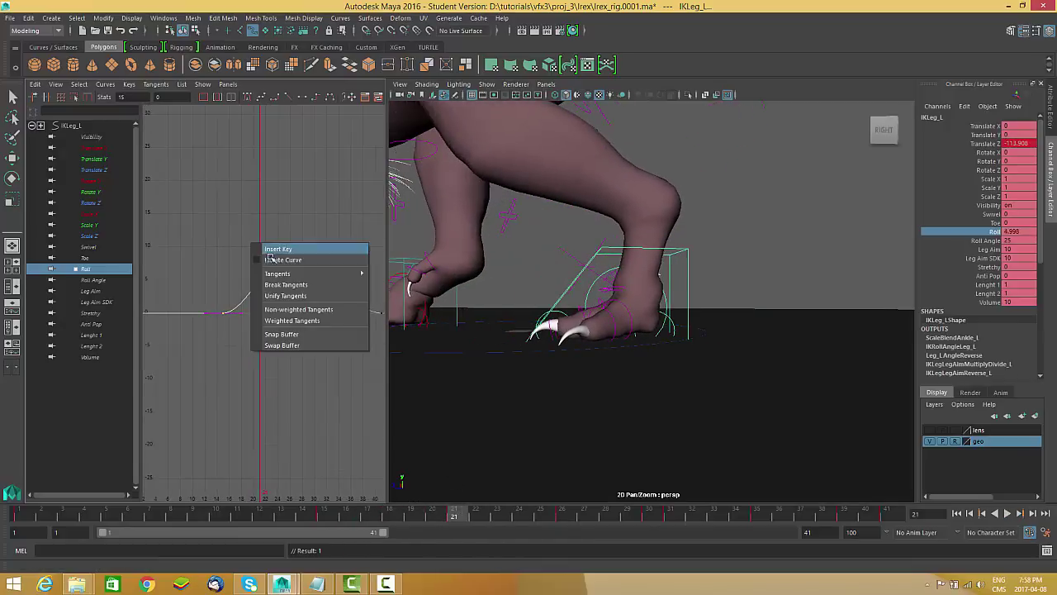
pyautogui.click(283, 249)
pyautogui.moveTo(264, 258); pyautogui.dragTo(289, 258, button='middle')
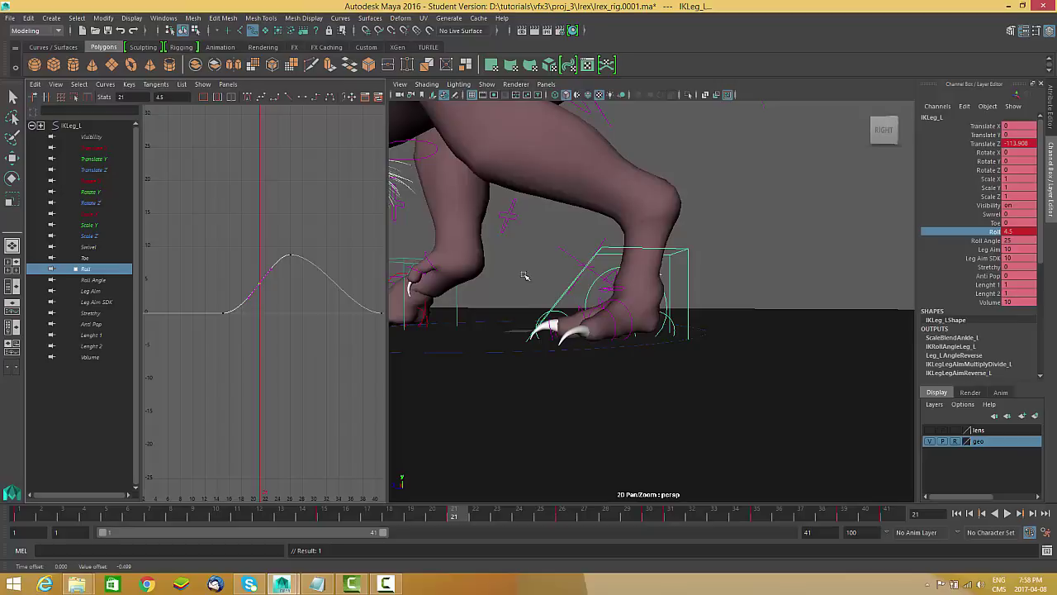
# Step: Nudge the frame 21 Roll key to 4.489, and set Roll Angle to 0 with its animation connection broken
pyautogui.moveTo(325, 292)
pyautogui.mouseDown(button='middle')
pyautogui.moveTo(338, 307)
pyautogui.moveTo(338, 291)
pyautogui.mouseUp(button='middle')
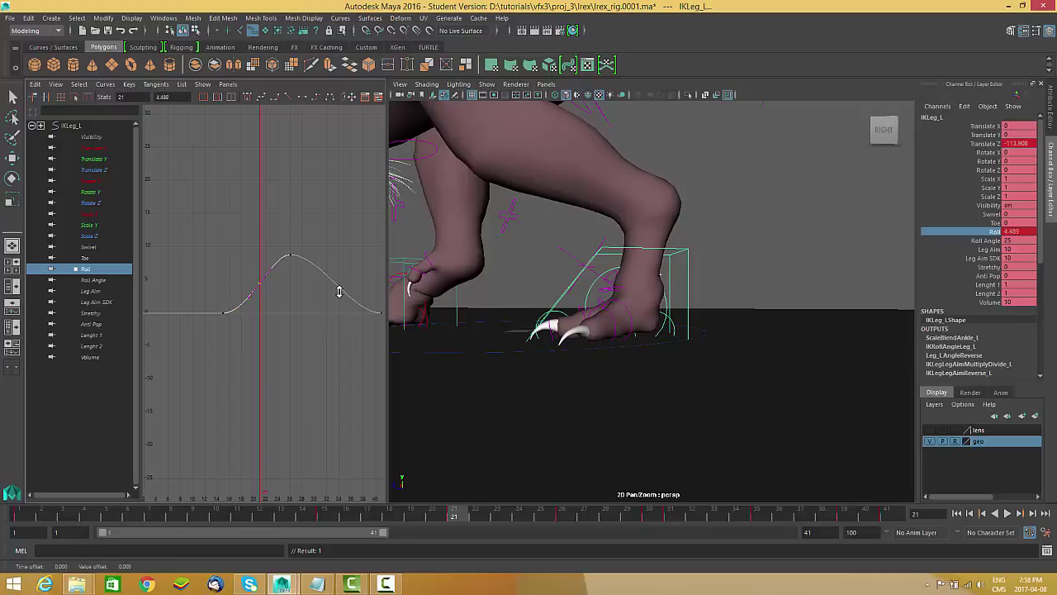
pyautogui.click(1006, 240)
pyautogui.write('0')
pyautogui.press('Return')
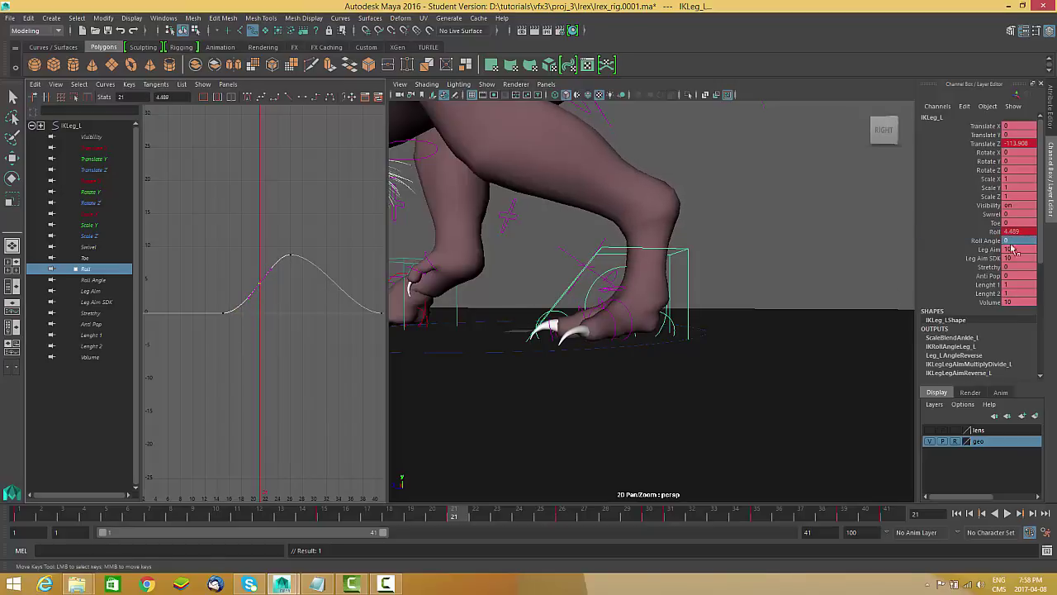
pyautogui.rightClick(991, 243)
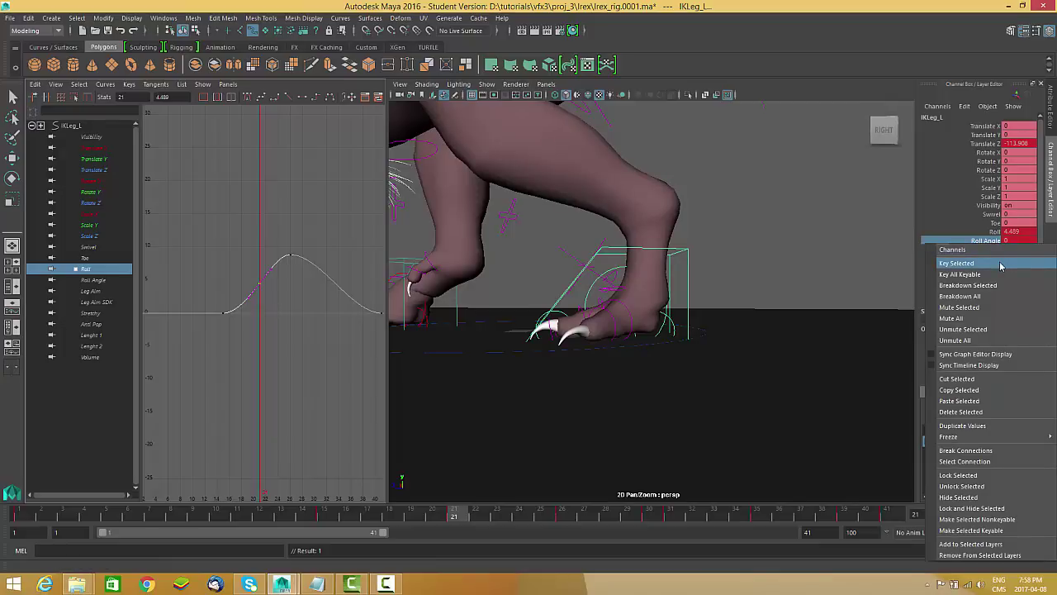
pyautogui.click(1001, 450)
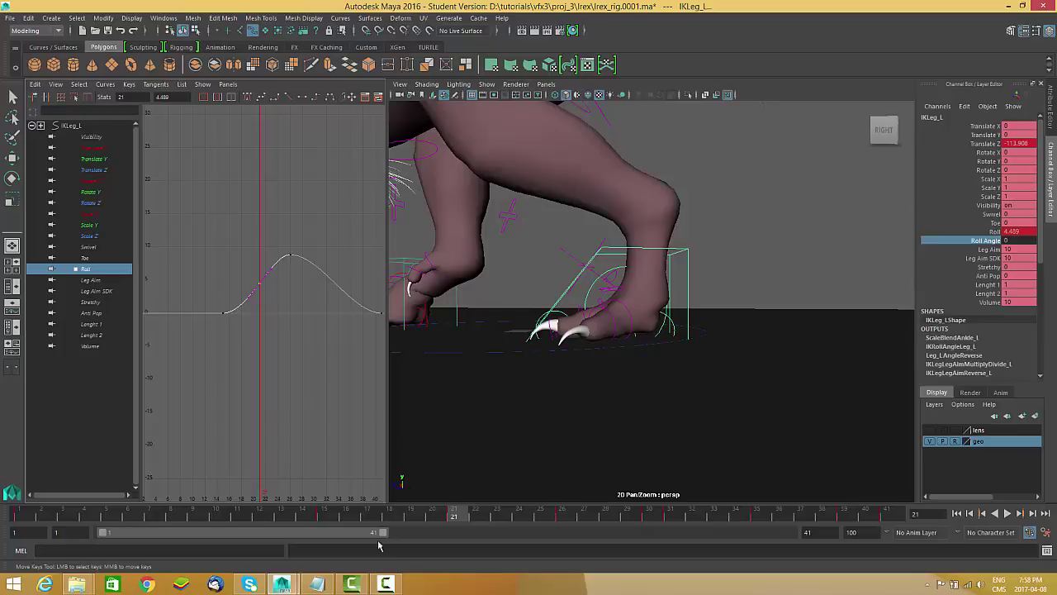
# Step: Play the walk and try Roll Angle values of 23.2 and 90 on the left foot at frame 26, checking frame 21 too
pyautogui.hotkey('alt', 'v')
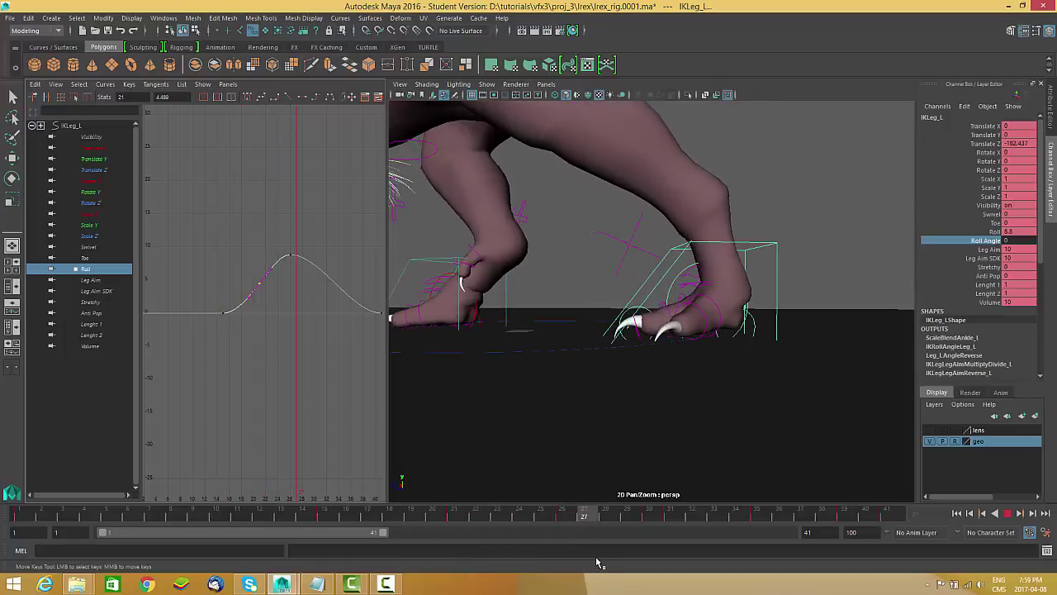
pyautogui.hotkey('alt', 'v')
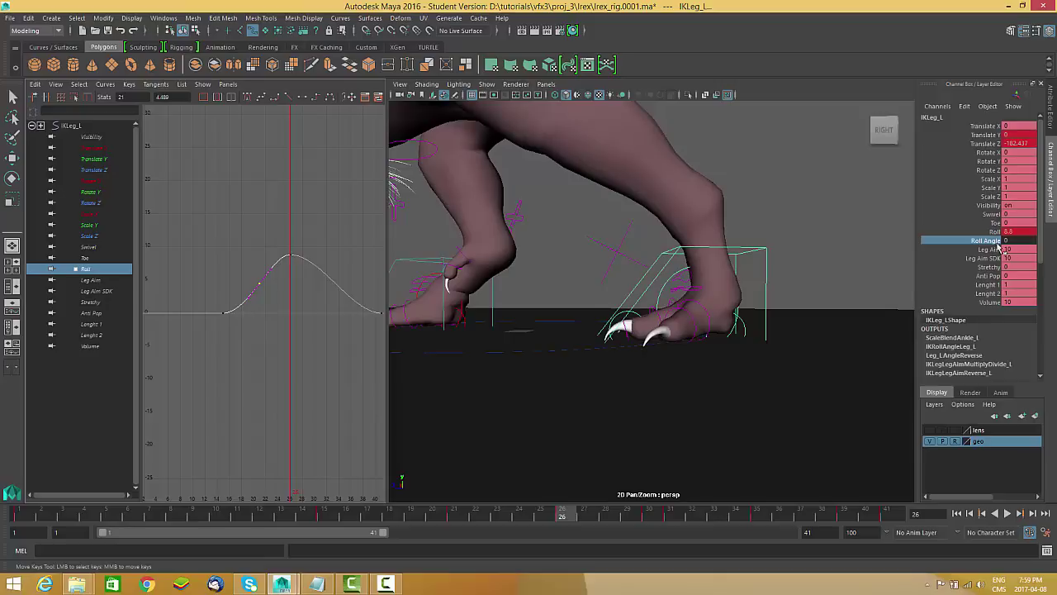
pyautogui.moveTo(862, 275); pyautogui.dragTo(789, 320, button='middle')
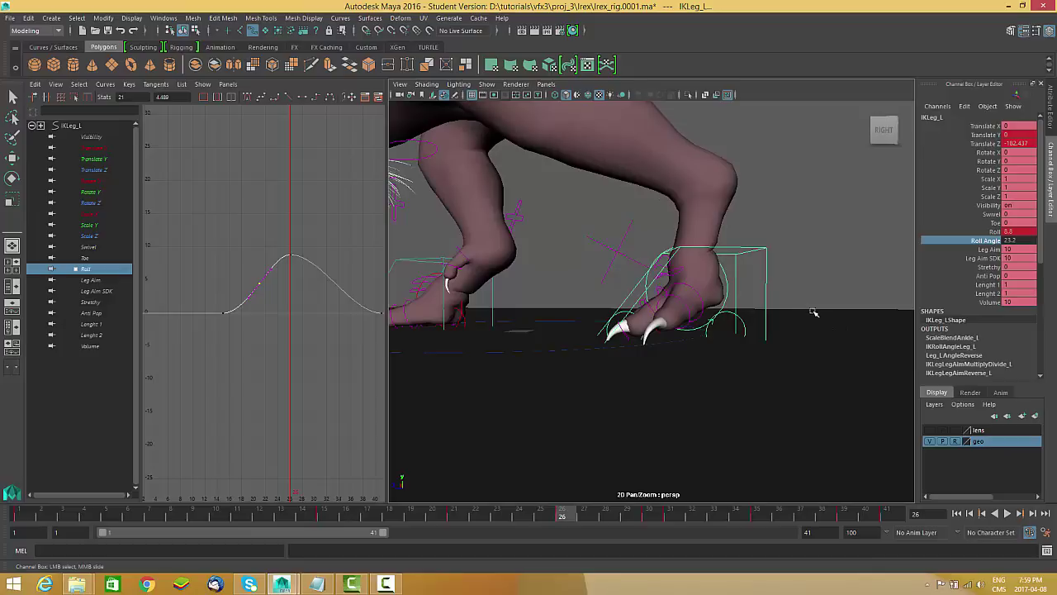
pyautogui.click(1018, 240)
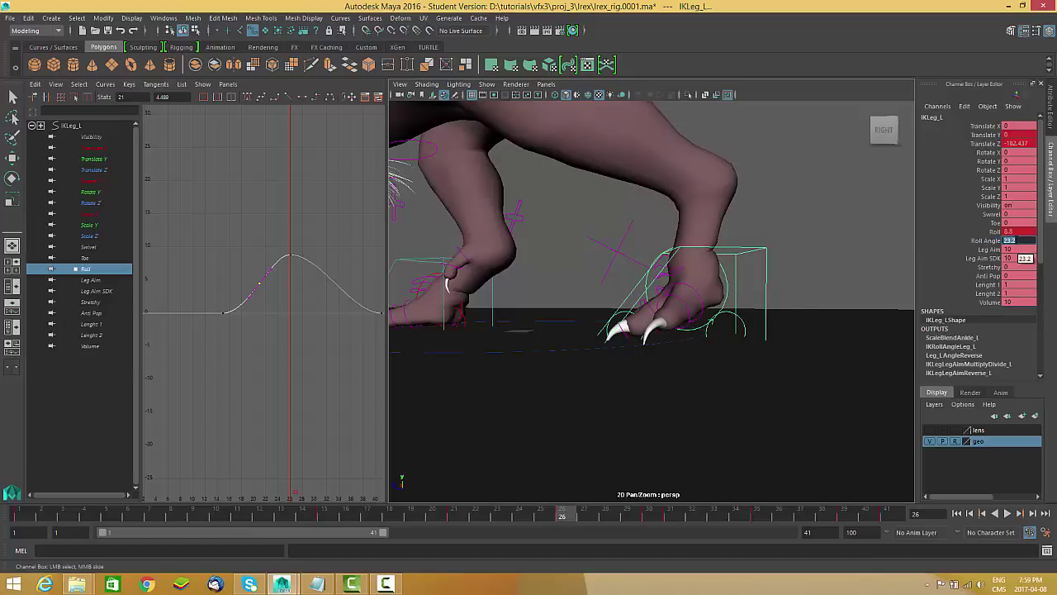
pyautogui.press('Return')
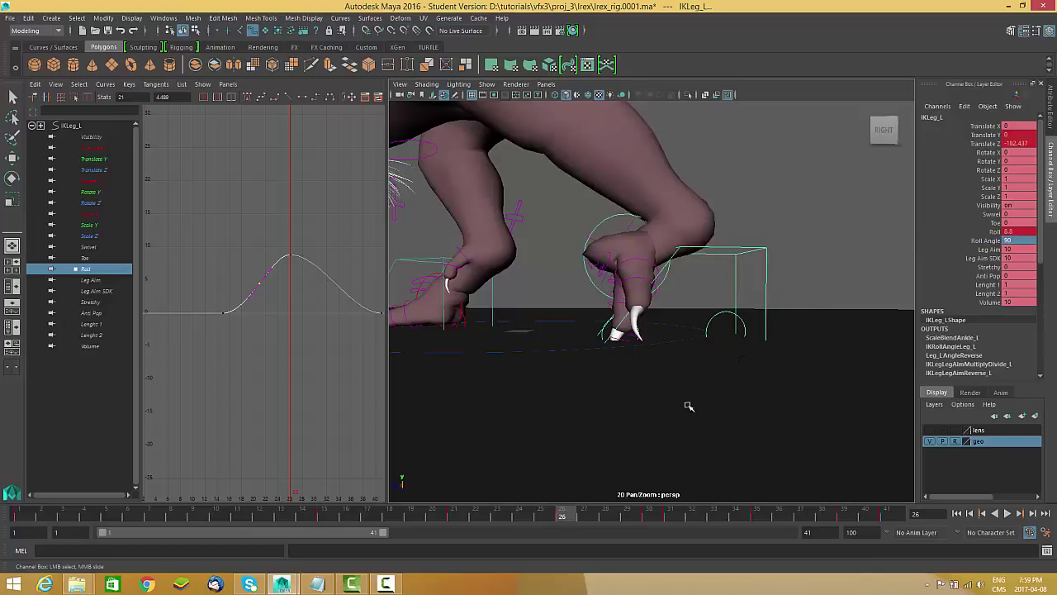
pyautogui.moveTo(580, 517)
pyautogui.mouseDown()
pyautogui.moveTo(418, 514)
pyautogui.moveTo(455, 517)
pyautogui.mouseUp()
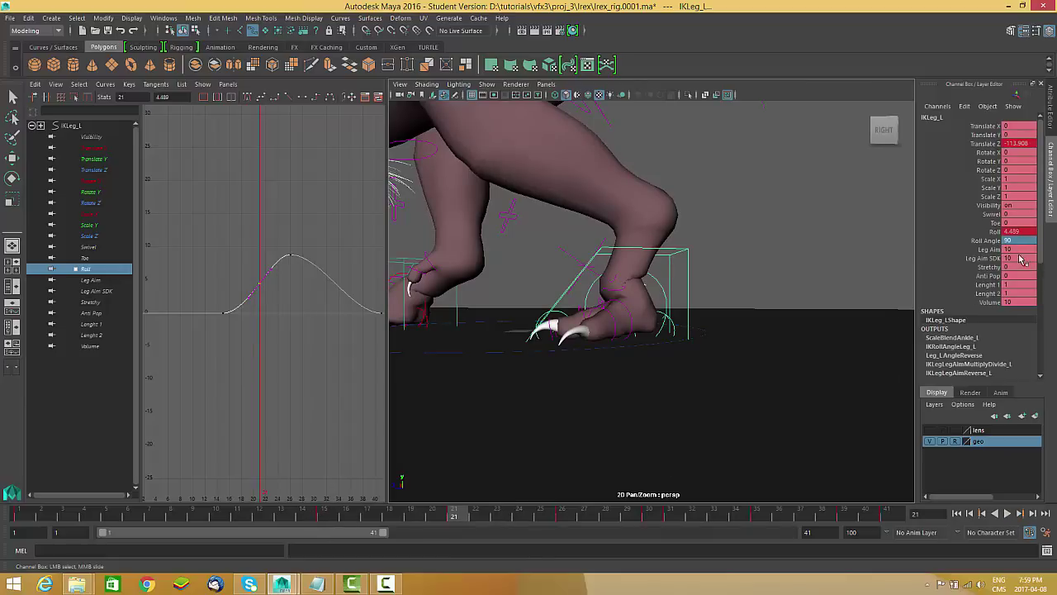
# Step: Undo the Roll Angle value changes and its broken connection on the left foot control
pyautogui.hotkey('ctrl', 'z')
pyautogui.hotkey('ctrl', 'z')
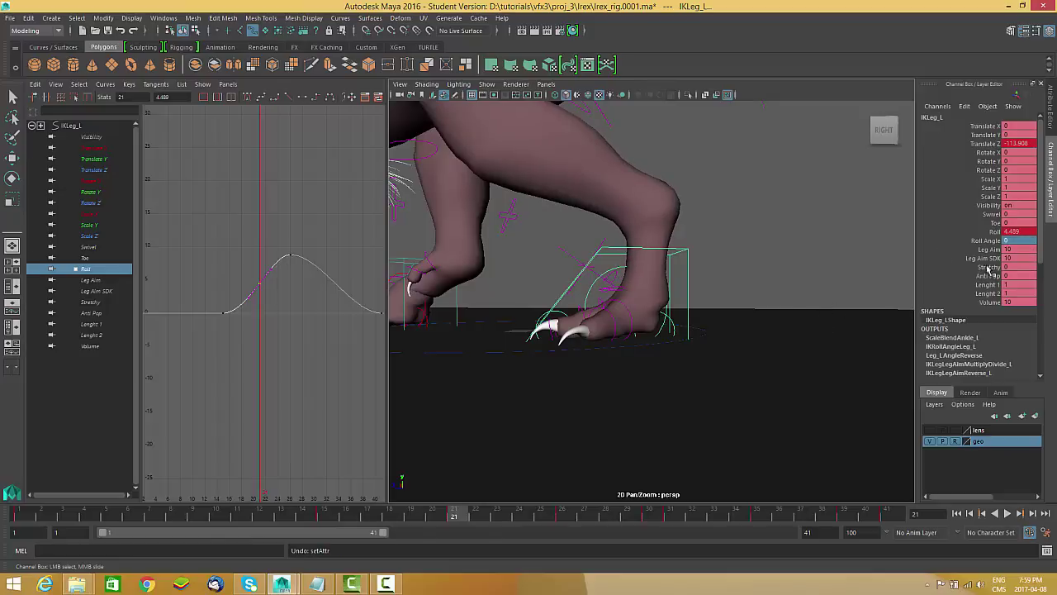
pyautogui.keyDown('alt'); pyautogui.moveTo(678, 362); pyautogui.dragTo(696, 360); pyautogui.keyUp('alt')
pyautogui.keyDown('alt'); pyautogui.moveTo(782, 306); pyautogui.dragTo(647, 307); pyautogui.keyUp('alt')
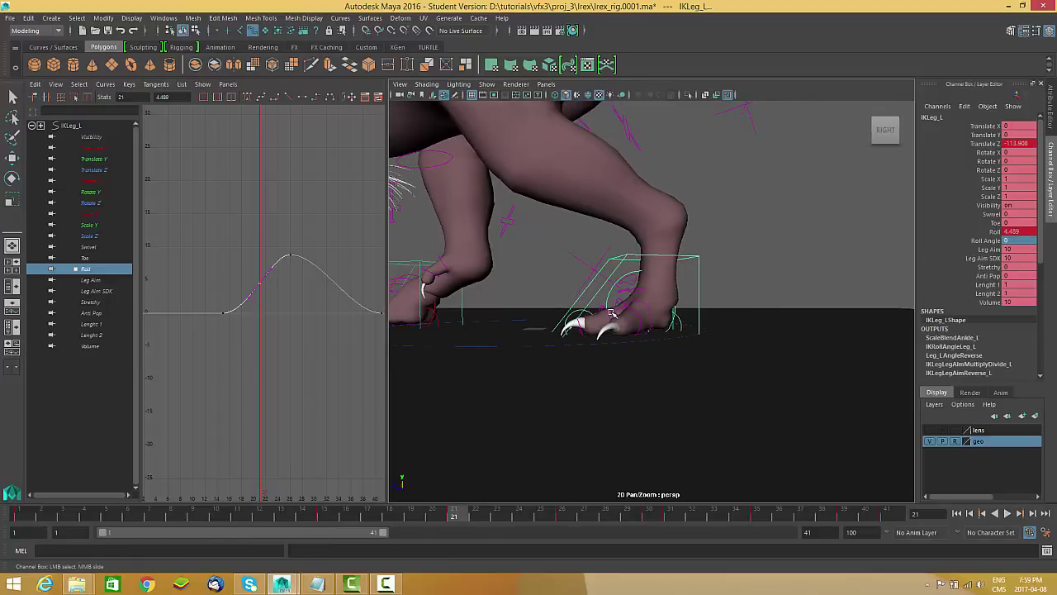
pyautogui.scroll(5, 610, 318)
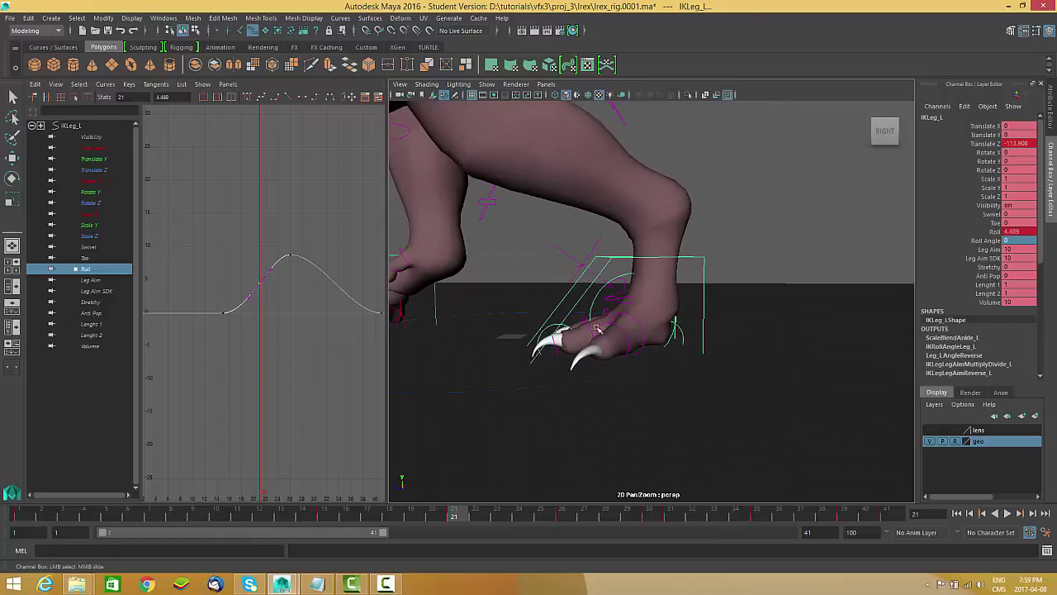
pyautogui.scroll(1, 613, 326)
pyautogui.moveTo(440, 516)
pyautogui.mouseDown()
pyautogui.moveTo(303, 516)
pyautogui.moveTo(453, 516)
pyautogui.mouseUp()
pyautogui.hotkey('ctrl', 'z')
pyautogui.press('w')
pyautogui.hotkey('ctrl', 'z')
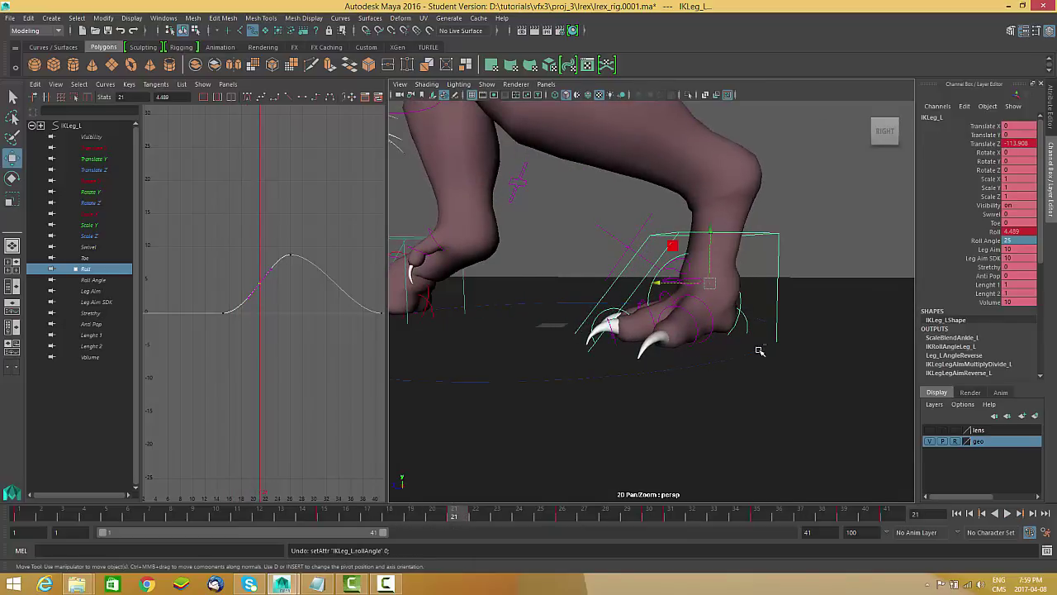
# Step: Play back the walk with both feet in view and return to frame 21
pyautogui.keyDown('alt'); pyautogui.moveTo(748, 370); pyautogui.dragTo(756, 355); pyautogui.keyUp('alt')
pyautogui.keyDown('alt'); pyautogui.moveTo(612, 394); pyautogui.dragTo(545, 438, button='right'); pyautogui.keyUp('alt')
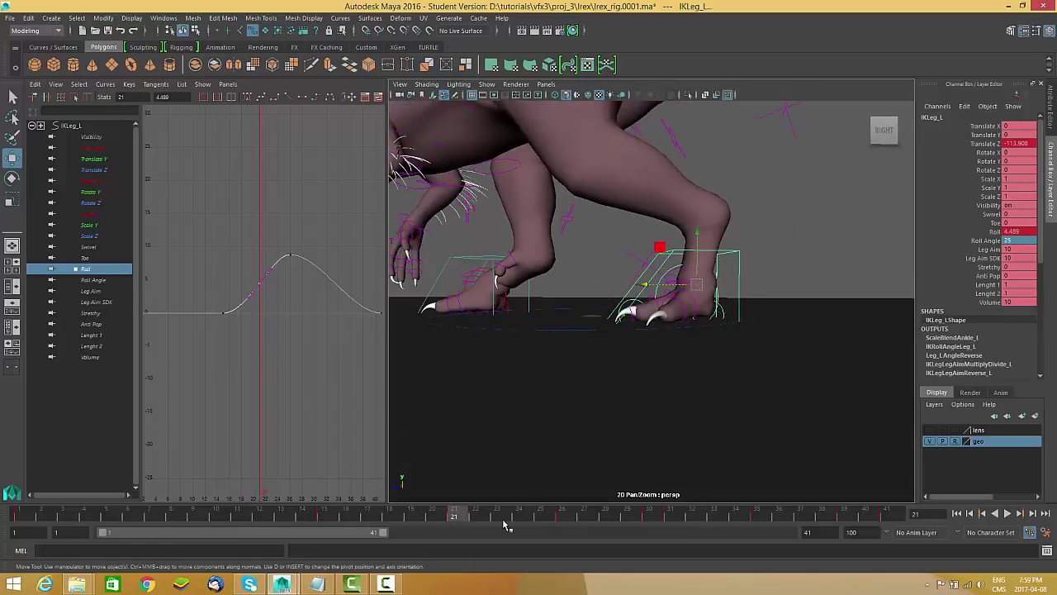
pyautogui.hotkey('alt', 'v')
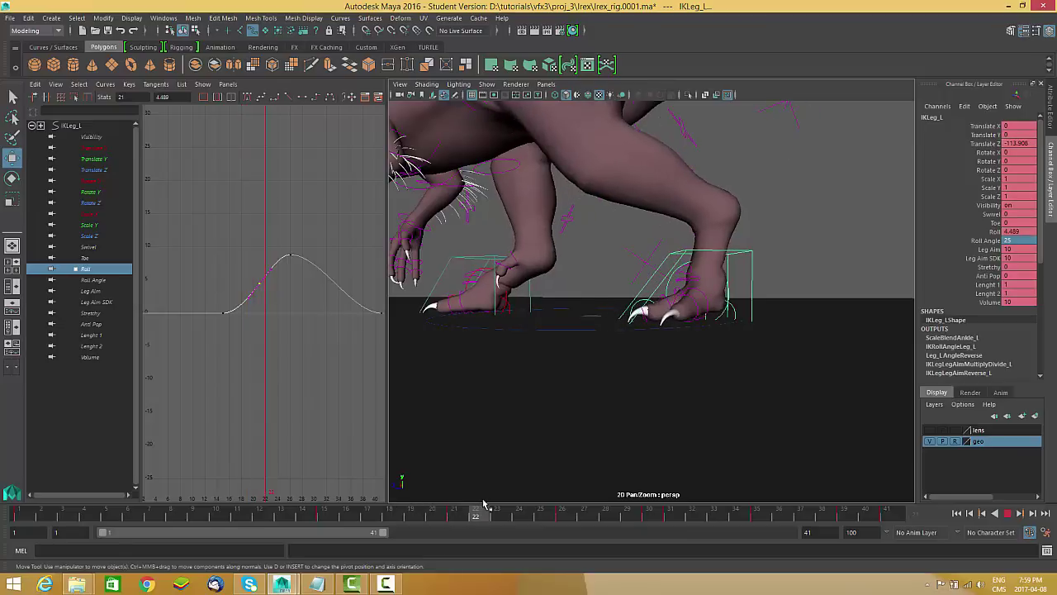
pyautogui.click(456, 509)
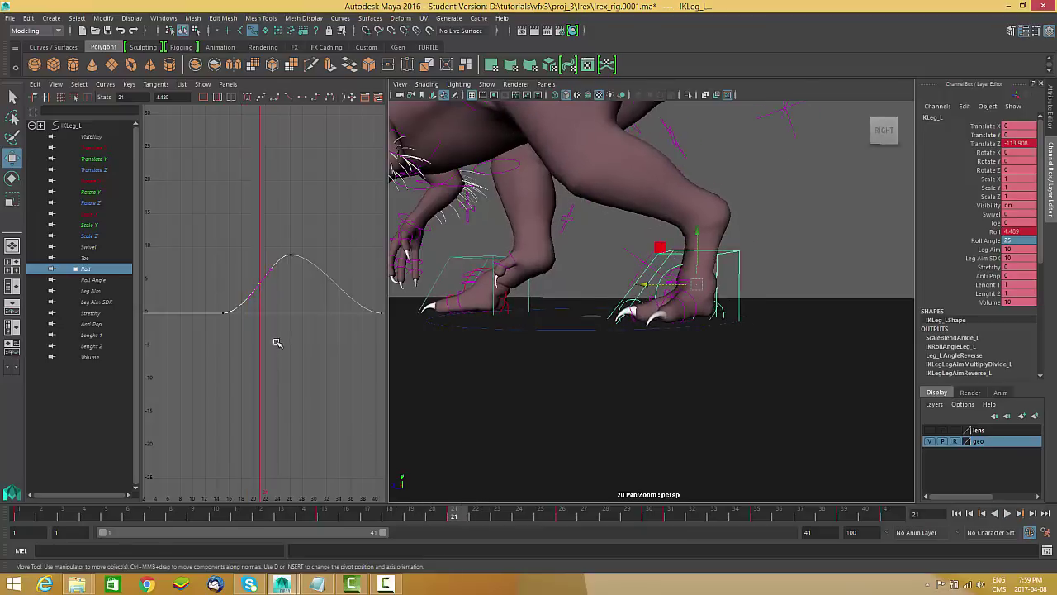
# Step: Slide the frame 21 key on the left foot's Roll curve back to frame 15 and delete it
pyautogui.keyDown('alt'); pyautogui.keyDown('shift'); pyautogui.moveTo(255, 351); pyautogui.dragTo(301, 360, button='right'); pyautogui.keyUp('shift'); pyautogui.keyUp('alt')
pyautogui.keyDown('alt'); pyautogui.moveTo(297, 309); pyautogui.dragTo(338, 353, button='right'); pyautogui.keyUp('alt')
pyautogui.keyDown('alt'); pyautogui.moveTo(337, 353); pyautogui.dragTo(187, 202, button='middle'); pyautogui.keyUp('alt')
pyautogui.keyDown('alt'); pyautogui.moveTo(438, 367); pyautogui.dragTo(386, 365, button='middle'); pyautogui.keyUp('alt')
pyautogui.keyDown('alt'); pyautogui.moveTo(300, 363); pyautogui.dragTo(320, 394, button='middle'); pyautogui.keyUp('alt')
pyautogui.keyDown('alt'); pyautogui.moveTo(319, 394); pyautogui.dragTo(294, 384, button='right'); pyautogui.keyUp('alt')
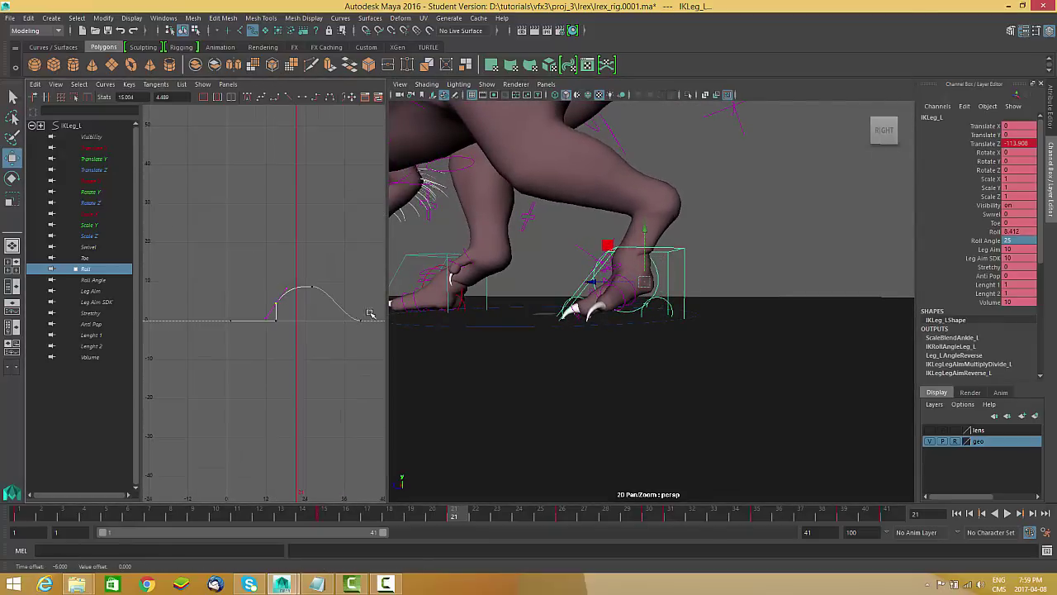
pyautogui.moveTo(220, 367); pyautogui.dragTo(212, 368)
pyautogui.keyDown('alt'); pyautogui.moveTo(212, 368); pyautogui.dragTo(281, 332, button='right'); pyautogui.keyUp('alt')
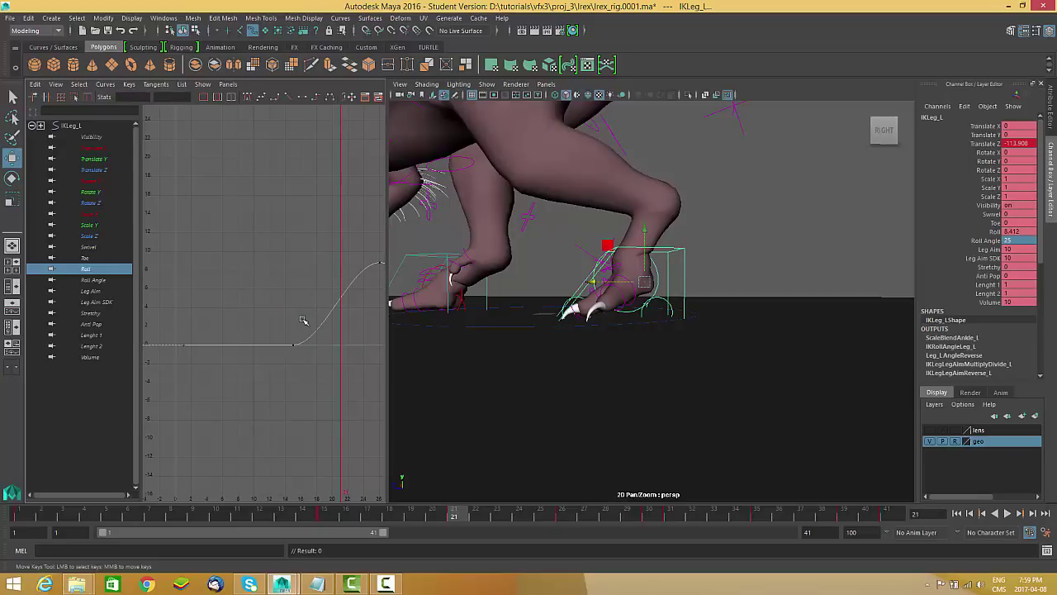
pyautogui.press('Delete')
# Step: Raise the frame 15 key on the left foot's Roll curve to 4.453
pyautogui.moveTo(321, 324); pyautogui.dragTo(160, 395)
pyautogui.keyDown('alt'); pyautogui.keyDown('shift'); pyautogui.moveTo(304, 387); pyautogui.dragTo(260, 384, button='right'); pyautogui.keyUp('shift'); pyautogui.keyUp('alt')
pyautogui.moveTo(446, 518); pyautogui.dragTo(327, 517)
pyautogui.keyDown('alt'); pyautogui.moveTo(283, 413); pyautogui.dragTo(337, 454, button='right'); pyautogui.keyUp('alt')
pyautogui.keyDown('shift'); pyautogui.moveTo(335, 445); pyautogui.dragTo(343, 312, button='middle'); pyautogui.keyUp('shift')
pyautogui.hotkey('ctrl', 'z')
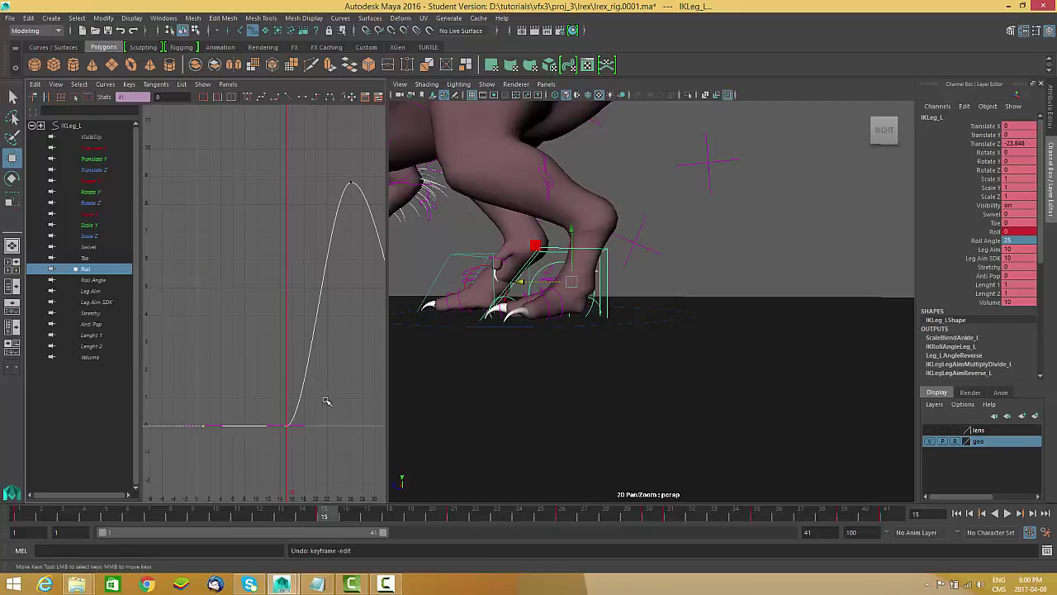
pyautogui.keyDown('shift'); pyautogui.moveTo(305, 476); pyautogui.dragTo(313, 308, button='middle'); pyautogui.keyUp('shift')
pyautogui.keyDown('alt'); pyautogui.keyDown('shift'); pyautogui.moveTo(349, 315); pyautogui.dragTo(323, 342, button='right'); pyautogui.keyUp('shift'); pyautogui.keyUp('alt')
pyautogui.keyDown('alt'); pyautogui.moveTo(330, 332); pyautogui.dragTo(284, 325, button='middle'); pyautogui.keyUp('alt')
pyautogui.keyDown('alt'); pyautogui.keyDown('shift'); pyautogui.moveTo(283, 326); pyautogui.dragTo(286, 340, button='right'); pyautogui.keyUp('shift'); pyautogui.keyUp('alt')
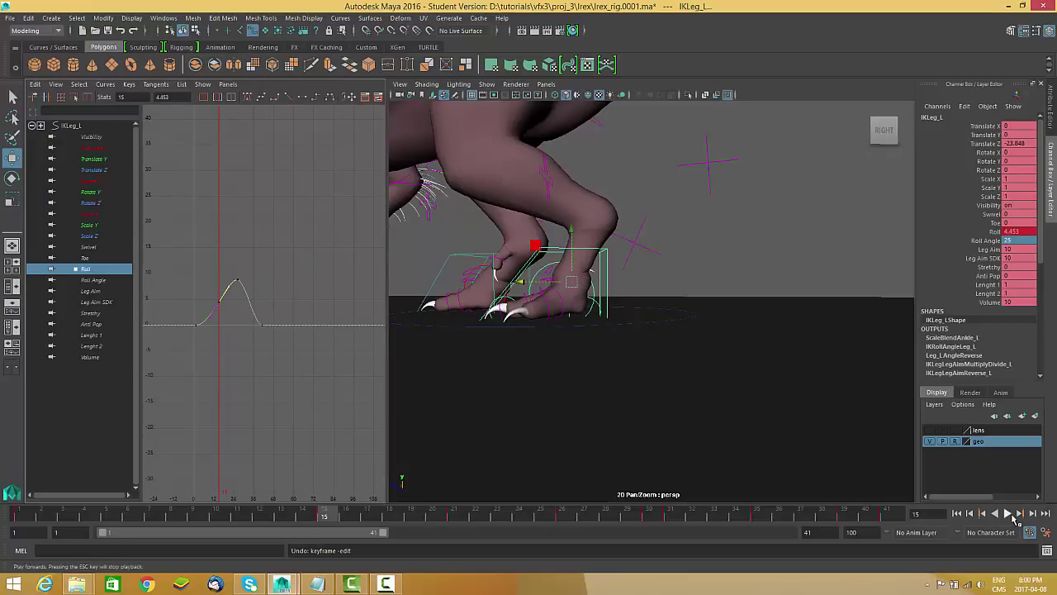
# Step: Play back the walk from a wider view and scrub the left foot's lift from frame 26 to frame 34
pyautogui.click(1009, 512)
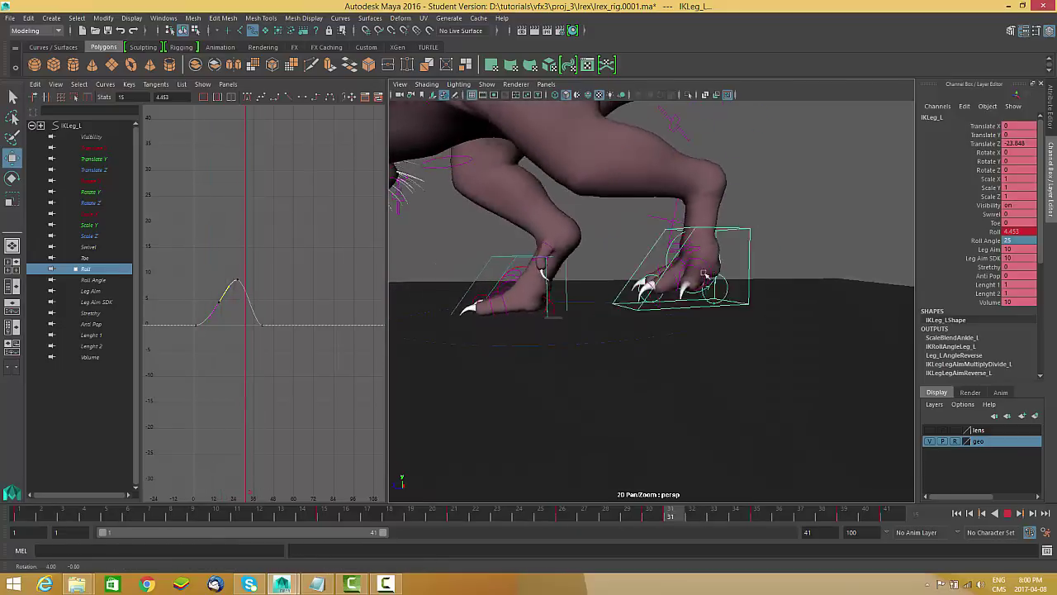
pyautogui.keyDown('alt'); pyautogui.moveTo(708, 274); pyautogui.dragTo(724, 286); pyautogui.keyUp('alt')
pyautogui.keyDown('alt'); pyautogui.moveTo(724, 286); pyautogui.dragTo(636, 272, button='right'); pyautogui.keyUp('alt')
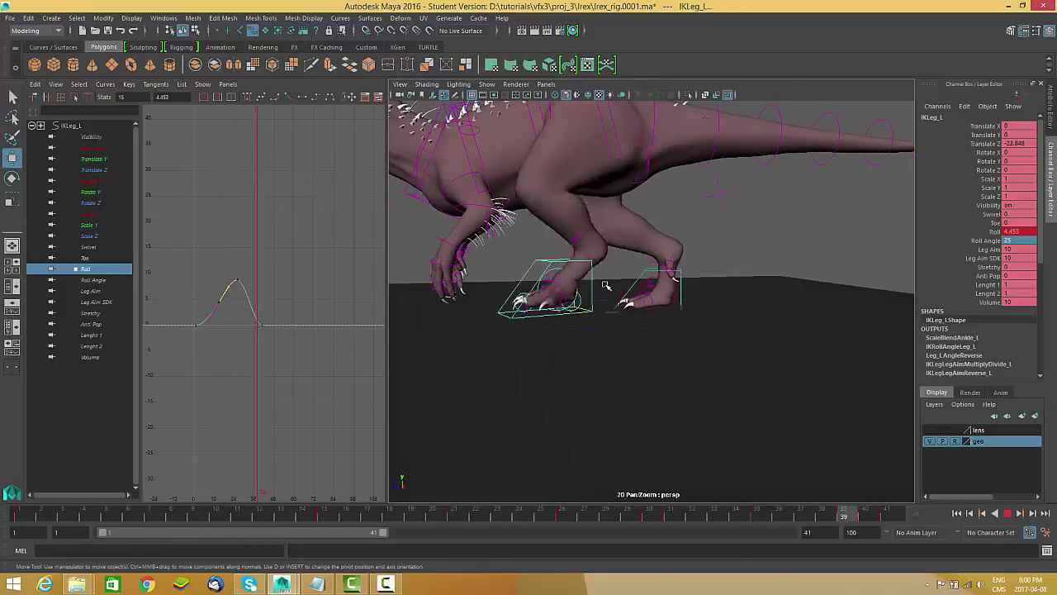
pyautogui.keyDown('alt'); pyautogui.moveTo(602, 286); pyautogui.dragTo(643, 257, button='middle'); pyautogui.keyUp('alt')
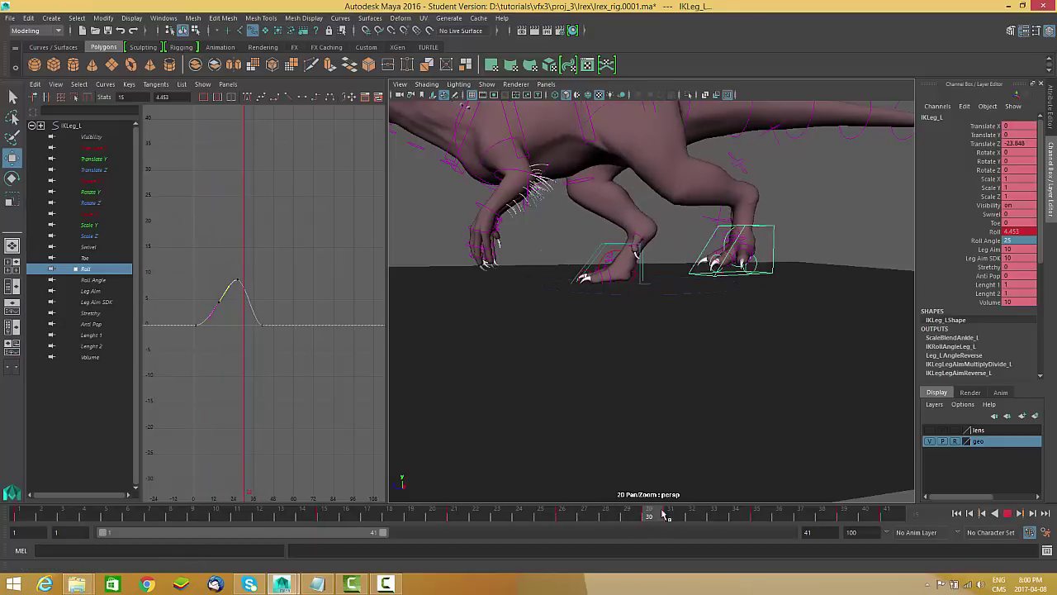
pyautogui.click(1006, 513)
pyautogui.moveTo(614, 514); pyautogui.dragTo(561, 515)
pyautogui.press('f')
pyautogui.keyDown('alt'); pyautogui.keyDown('shift'); pyautogui.moveTo(310, 274); pyautogui.dragTo(285, 276, button='right'); pyautogui.keyUp('shift'); pyautogui.keyUp('alt')
pyautogui.keyDown('alt'); pyautogui.moveTo(766, 328); pyautogui.dragTo(716, 341); pyautogui.keyUp('alt')
pyautogui.moveTo(604, 513); pyautogui.dragTo(683, 521)
pyautogui.keyDown('alt'); pyautogui.keyDown('shift'); pyautogui.moveTo(318, 306); pyautogui.dragTo(318, 372, button='right'); pyautogui.keyUp('shift'); pyautogui.keyUp('alt')
pyautogui.moveTo(683, 517); pyautogui.dragTo(735, 518)
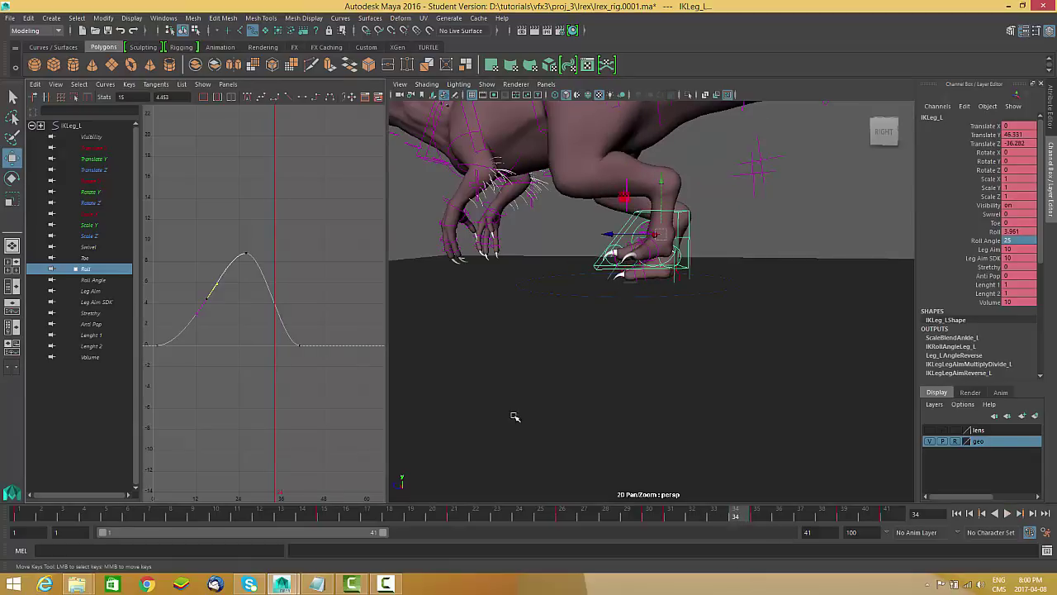
# Step: Insert a Roll key at frame 34, raise it to about 9.6, and smooth the curve's tangents around frames 26 and 34
pyautogui.moveTo(260, 286); pyautogui.dragTo(257, 276)
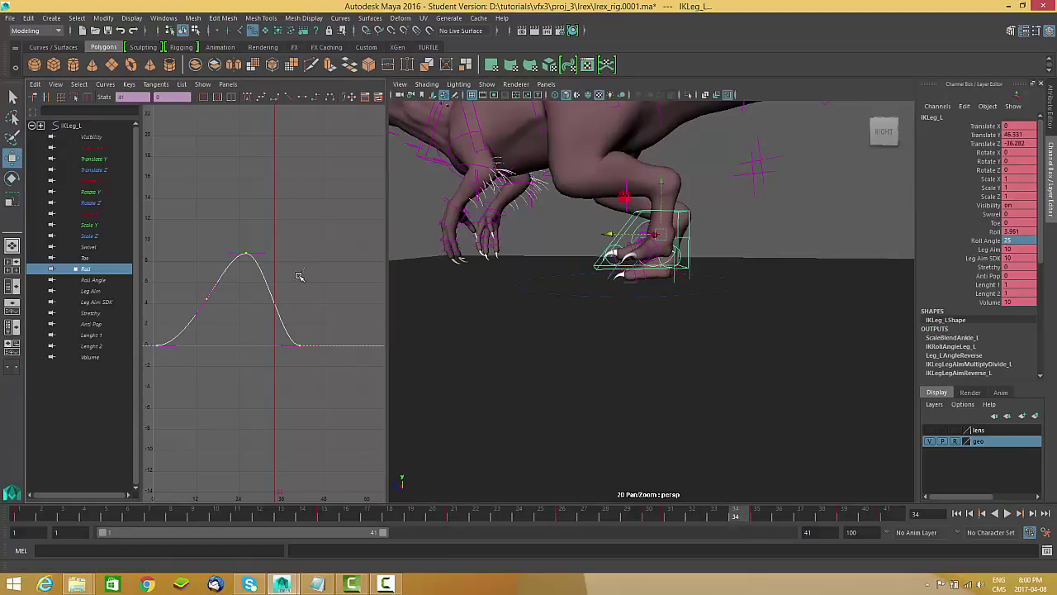
pyautogui.rightClick(277, 249)
pyautogui.click(296, 256)
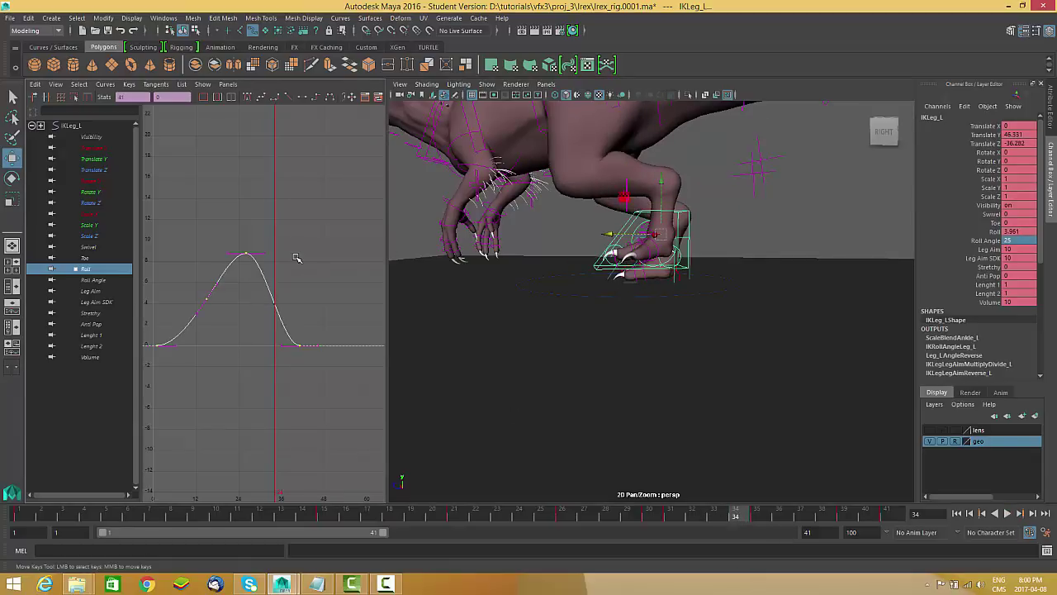
pyautogui.click(275, 302)
pyautogui.moveTo(306, 302); pyautogui.dragTo(336, 243, button='middle')
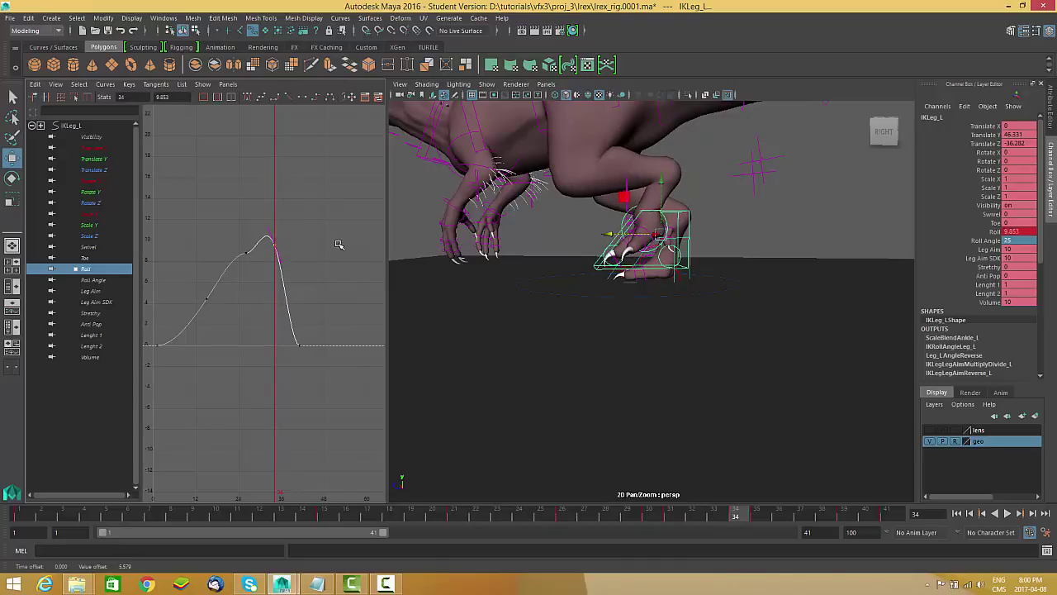
pyautogui.scroll(3, 319, 249)
pyautogui.click(240, 228)
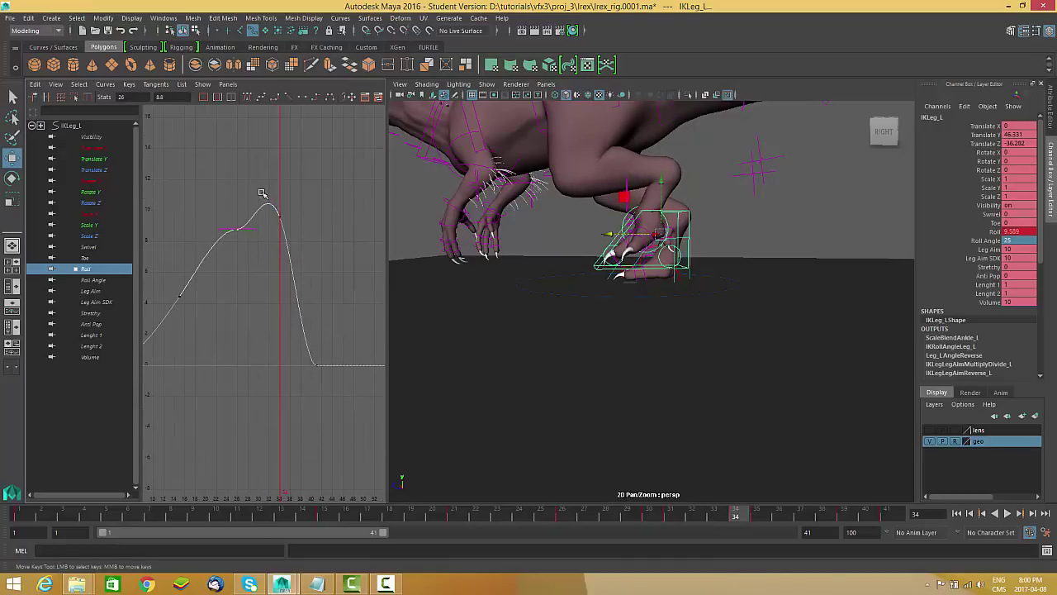
pyautogui.moveTo(275, 244); pyautogui.dragTo(303, 246, button='middle')
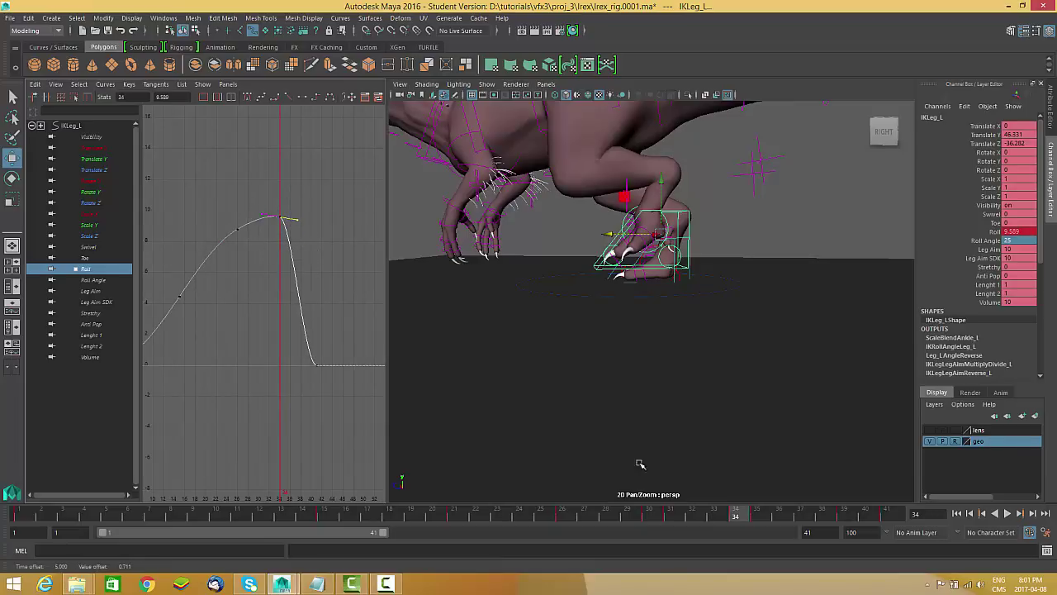
# Step: Scrub the foot's landing through frame 41, insert a Roll key at frame 39, and lower it to -2.185
pyautogui.moveTo(753, 519); pyautogui.dragTo(895, 533)
pyautogui.press('Escape')
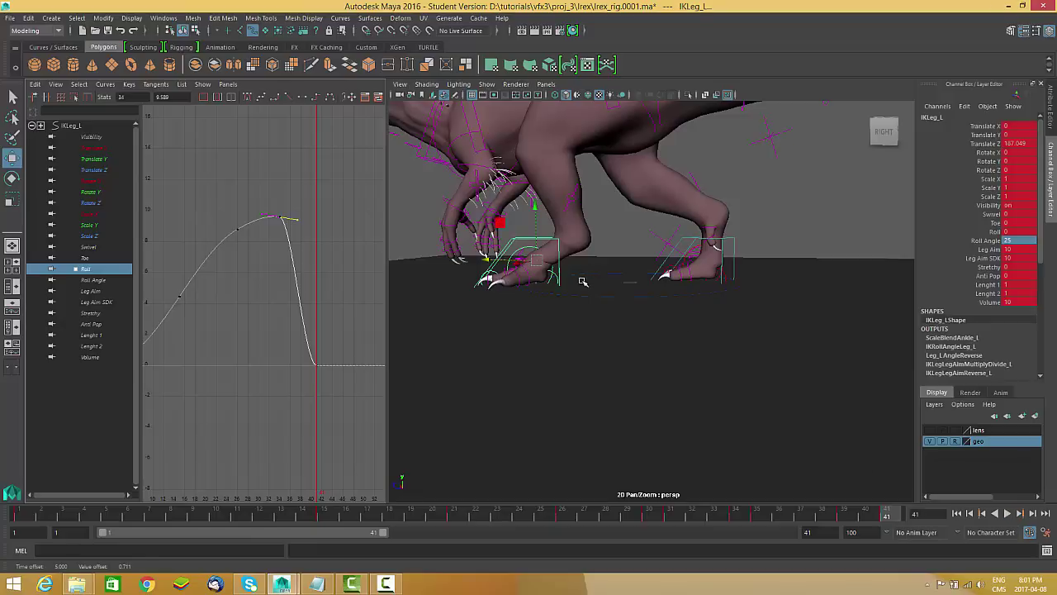
pyautogui.moveTo(300, 401); pyautogui.dragTo(300, 402)
pyautogui.keyDown('alt'); pyautogui.moveTo(299, 401); pyautogui.dragTo(353, 381, button='middle'); pyautogui.keyUp('alt')
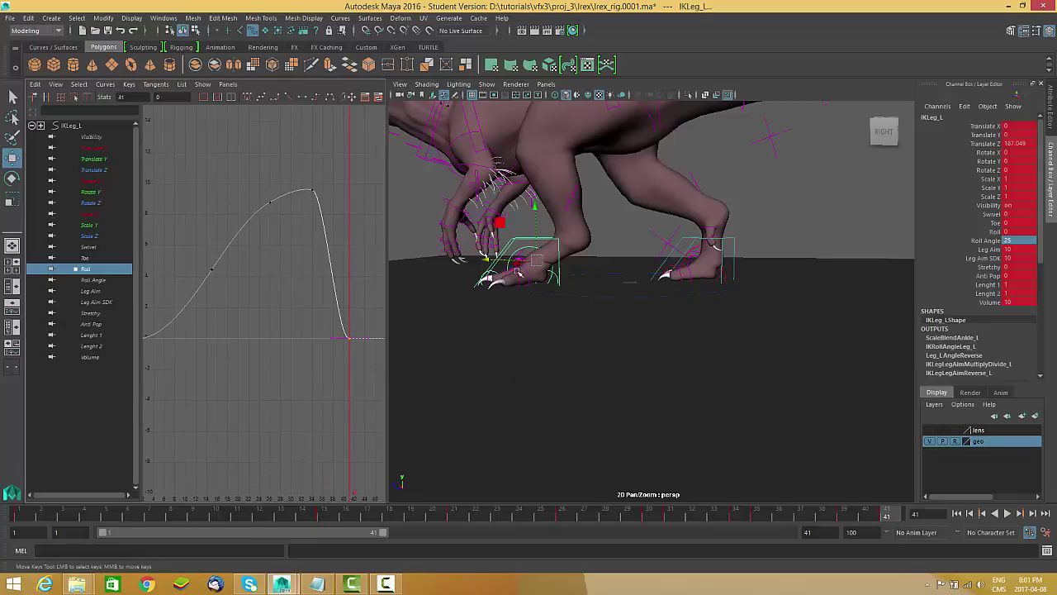
pyautogui.moveTo(877, 517)
pyautogui.mouseDown()
pyautogui.moveTo(856, 516)
pyautogui.moveTo(890, 517)
pyautogui.moveTo(847, 510)
pyautogui.mouseUp()
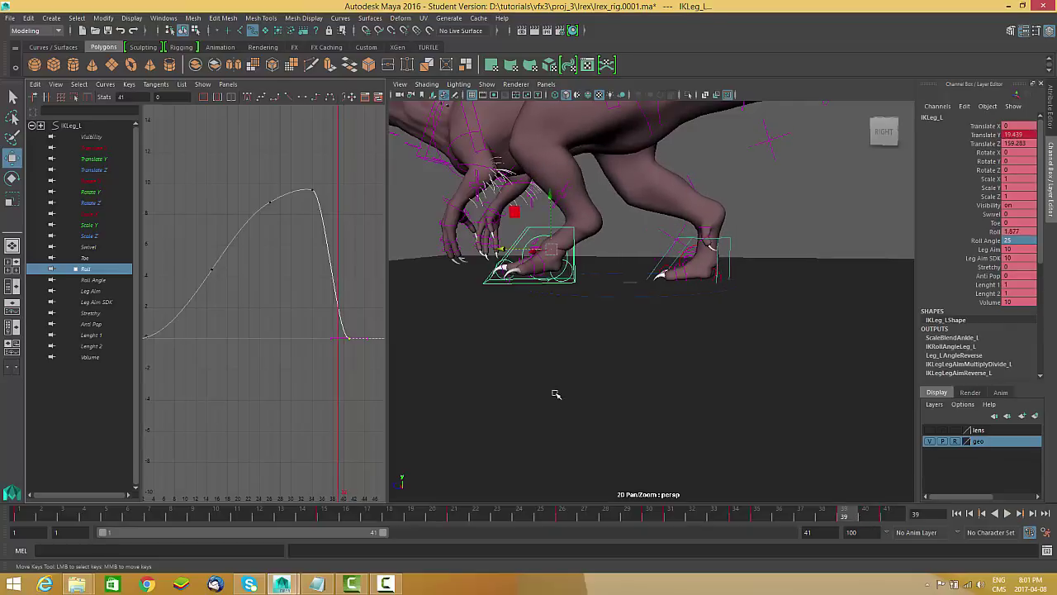
pyautogui.keyDown('alt'); pyautogui.moveTo(523, 336); pyautogui.dragTo(538, 333); pyautogui.keyUp('alt')
pyautogui.keyDown('alt'); pyautogui.keyDown('shift'); pyautogui.moveTo(251, 345); pyautogui.dragTo(302, 316, button='right'); pyautogui.keyUp('shift'); pyautogui.keyUp('alt')
pyautogui.keyDown('alt'); pyautogui.moveTo(302, 316); pyautogui.dragTo(243, 300, button='middle'); pyautogui.keyUp('alt')
pyautogui.keyDown('alt'); pyautogui.moveTo(243, 300); pyautogui.dragTo(265, 315, button='right'); pyautogui.keyUp('alt')
pyautogui.moveTo(270, 211); pyautogui.dragTo(285, 212, button='right')
pyautogui.moveTo(849, 515)
pyautogui.mouseDown()
pyautogui.moveTo(887, 519)
pyautogui.moveTo(847, 514)
pyautogui.mouseUp()
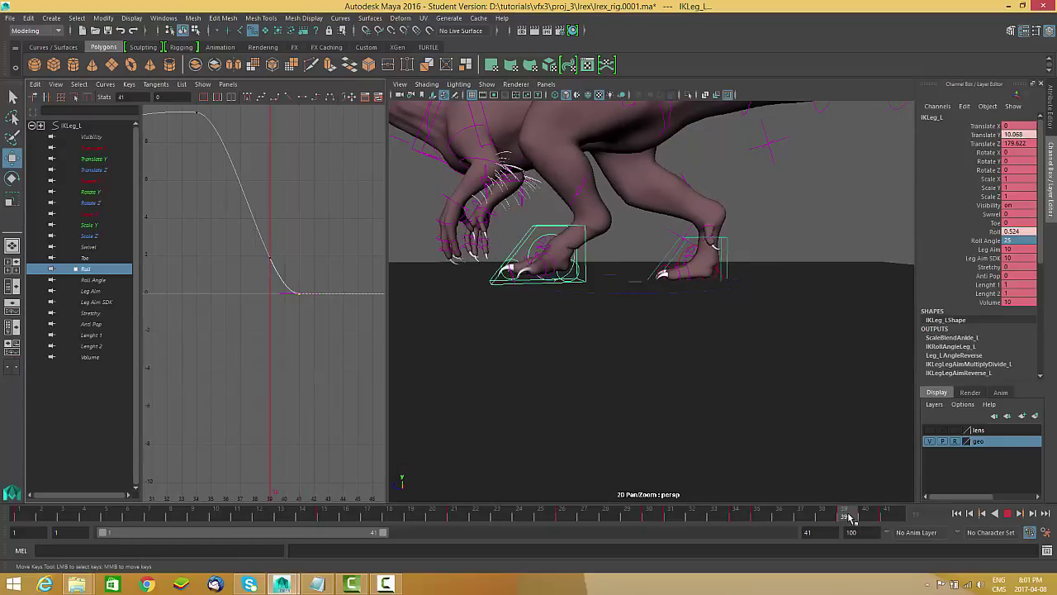
pyautogui.moveTo(301, 199); pyautogui.dragTo(327, 278, button='middle')
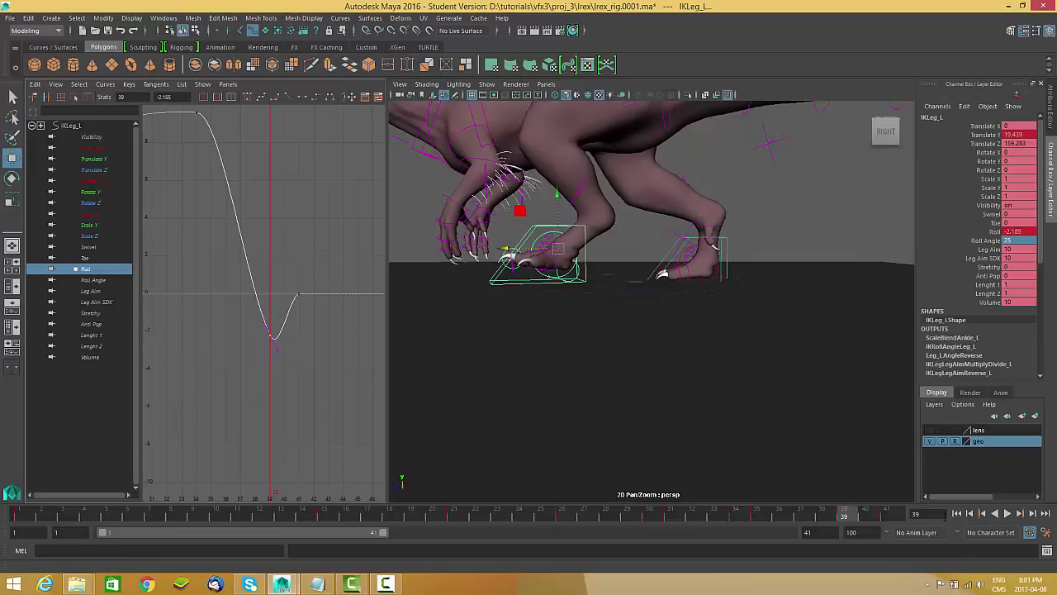
# Step: Shift the left foot's landing Roll key to frame 40, refine the curve's peak key at frame 34, and play back the walk
pyautogui.moveTo(862, 513)
pyautogui.mouseDown()
pyautogui.moveTo(908, 517)
pyautogui.moveTo(847, 516)
pyautogui.mouseUp()
pyautogui.keyDown('shift'); pyautogui.moveTo(277, 370); pyautogui.dragTo(310, 343, button='middle'); pyautogui.keyUp('shift')
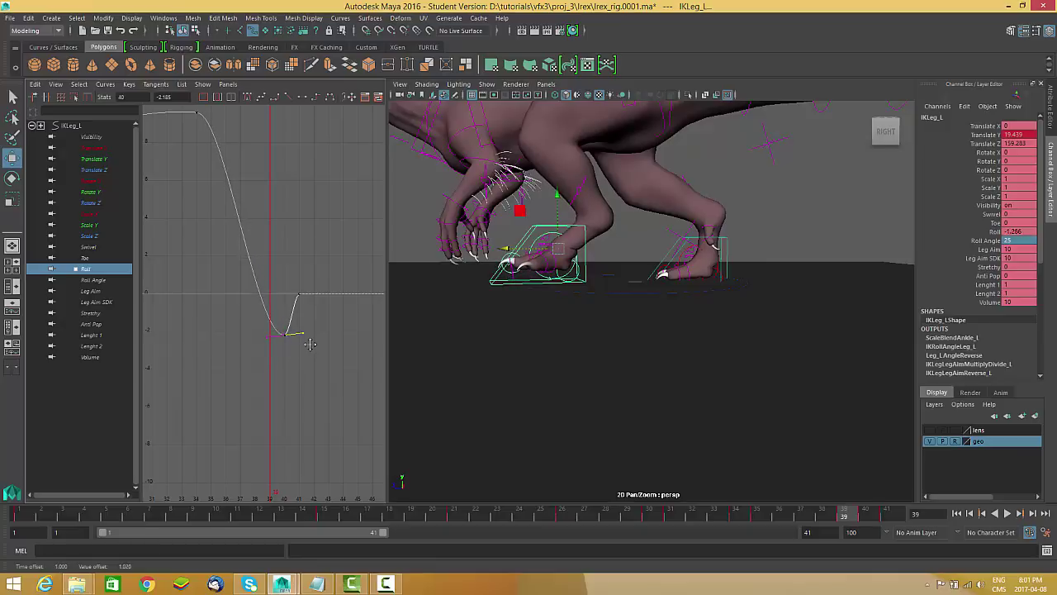
pyautogui.scroll(-3, 291, 304)
pyautogui.moveTo(271, 197); pyautogui.dragTo(248, 236)
pyautogui.keyDown('alt'); pyautogui.moveTo(285, 303); pyautogui.dragTo(310, 279, button='middle'); pyautogui.keyUp('alt')
pyautogui.moveTo(761, 516); pyautogui.dragTo(988, 558)
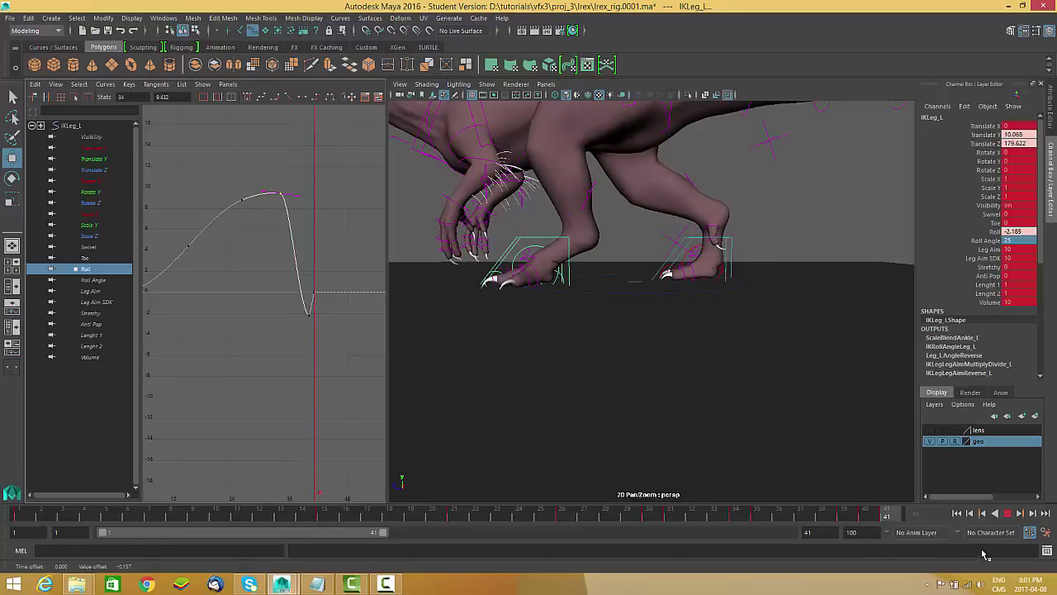
pyautogui.click(1007, 513)
# Step: Lower the left foot's Roll key at frame 15 to 0.572 and play back the walk
pyautogui.keyDown('alt'); pyautogui.moveTo(222, 357); pyautogui.dragTo(301, 362, button='middle'); pyautogui.keyUp('alt')
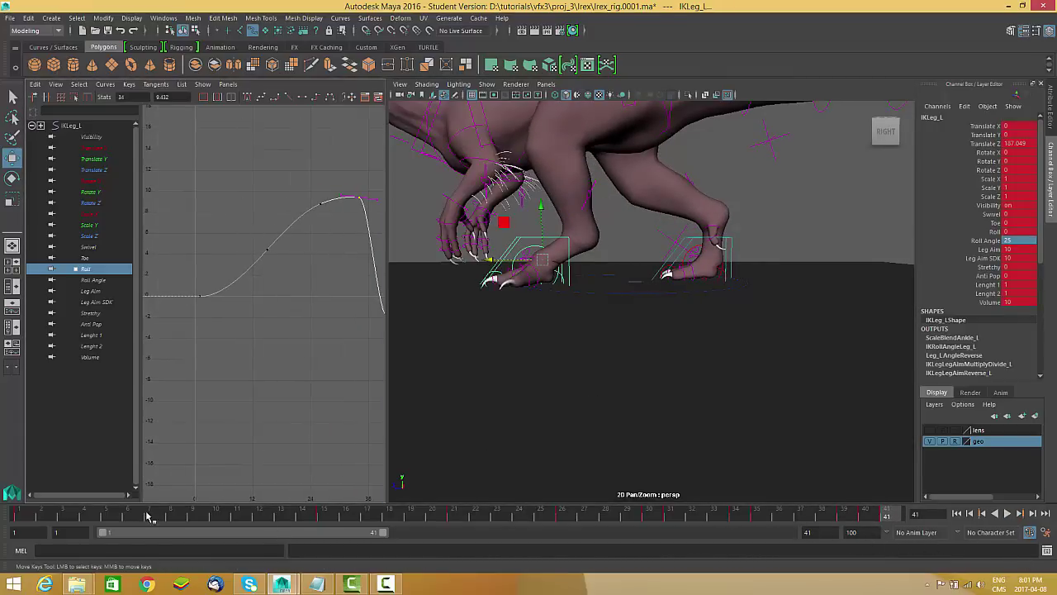
pyautogui.hotkey('alt', 'v')
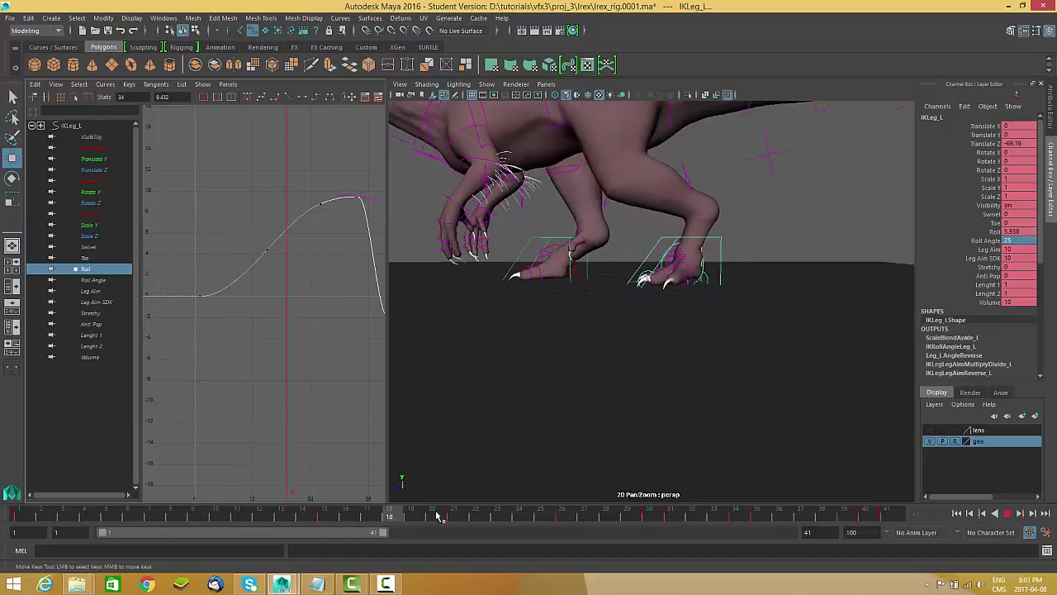
pyautogui.press('Escape')
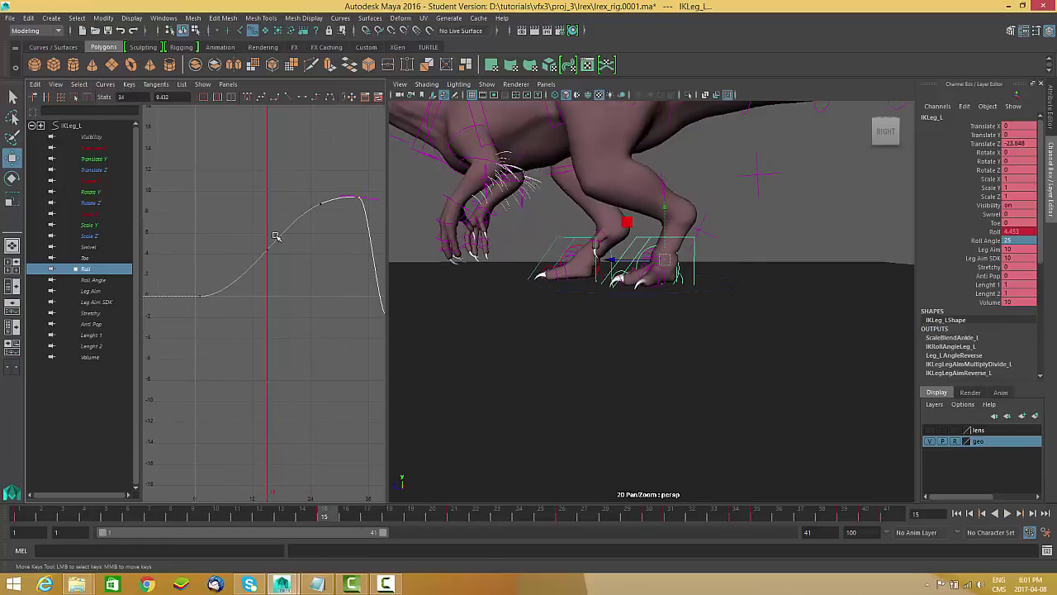
pyautogui.moveTo(281, 334); pyautogui.dragTo(284, 328, button='middle')
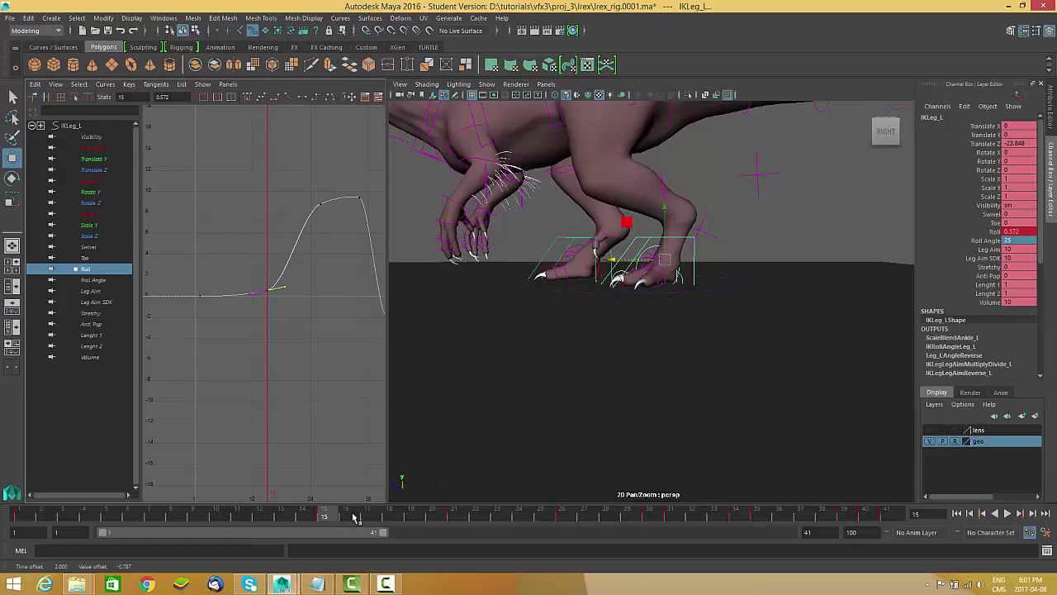
pyautogui.hotkey('alt', 'v')
# Step: Insert a Roll key at frame 21 and smooth the curve into the frame 26 key
pyautogui.moveTo(466, 526); pyautogui.dragTo(466, 526)
pyautogui.rightClick(293, 246)
pyautogui.click(316, 249)
pyautogui.moveTo(281, 236); pyautogui.dragTo(281, 236)
pyautogui.moveTo(347, 273); pyautogui.dragTo(351, 268, button='middle')
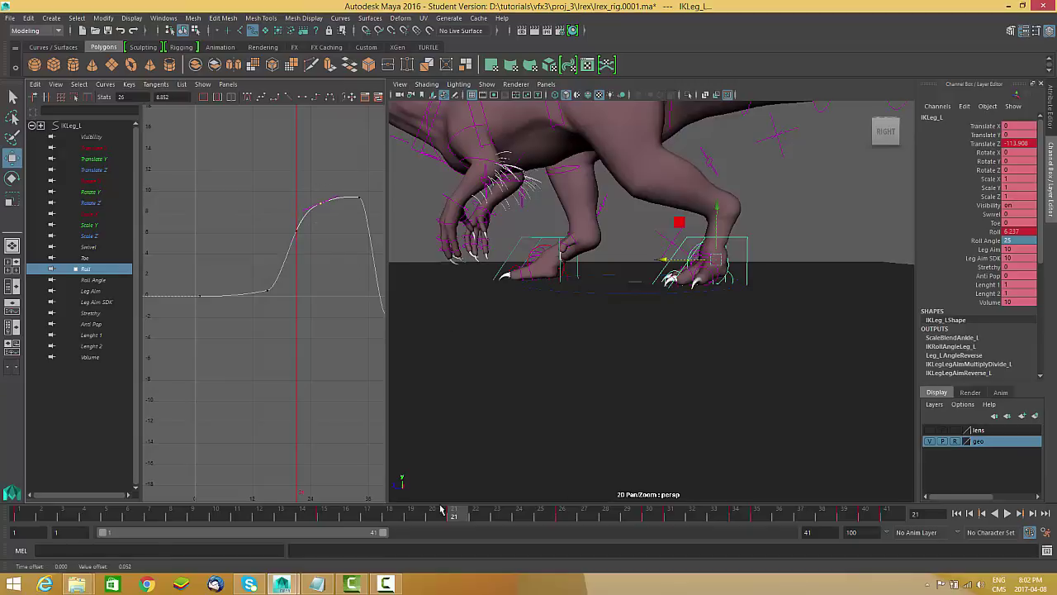
pyautogui.hotkey('alt', 'v')
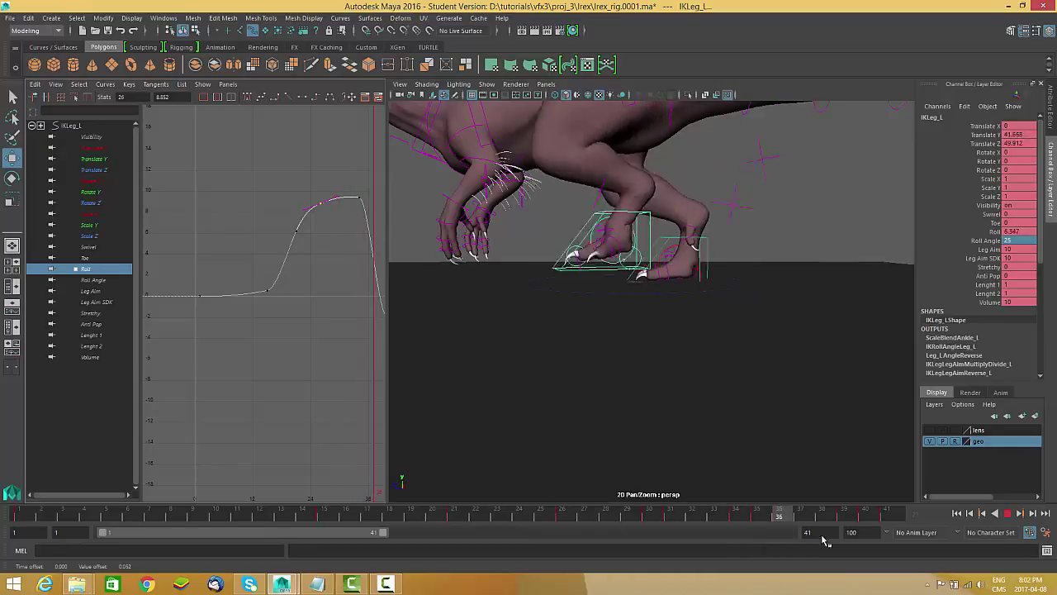
pyautogui.click(875, 518)
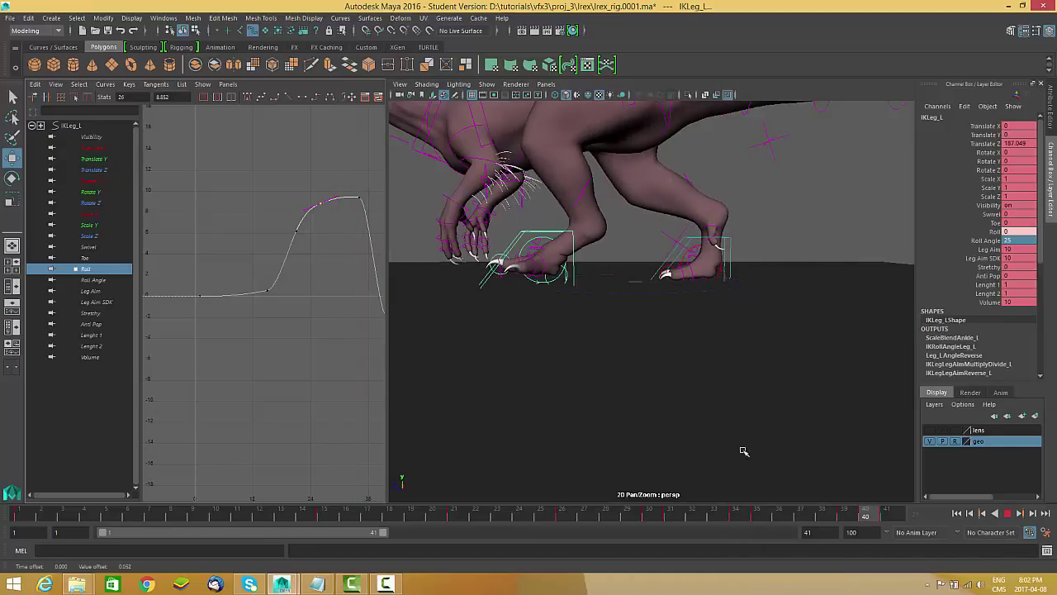
# Step: Raise the landing Roll key at frame 40 to -1.032 and play back the walk while looking closely at the feet
pyautogui.keyDown('alt'); pyautogui.moveTo(358, 344); pyautogui.dragTo(281, 327, button='middle'); pyautogui.keyUp('alt')
pyautogui.moveTo(304, 377); pyautogui.dragTo(305, 365, button='middle')
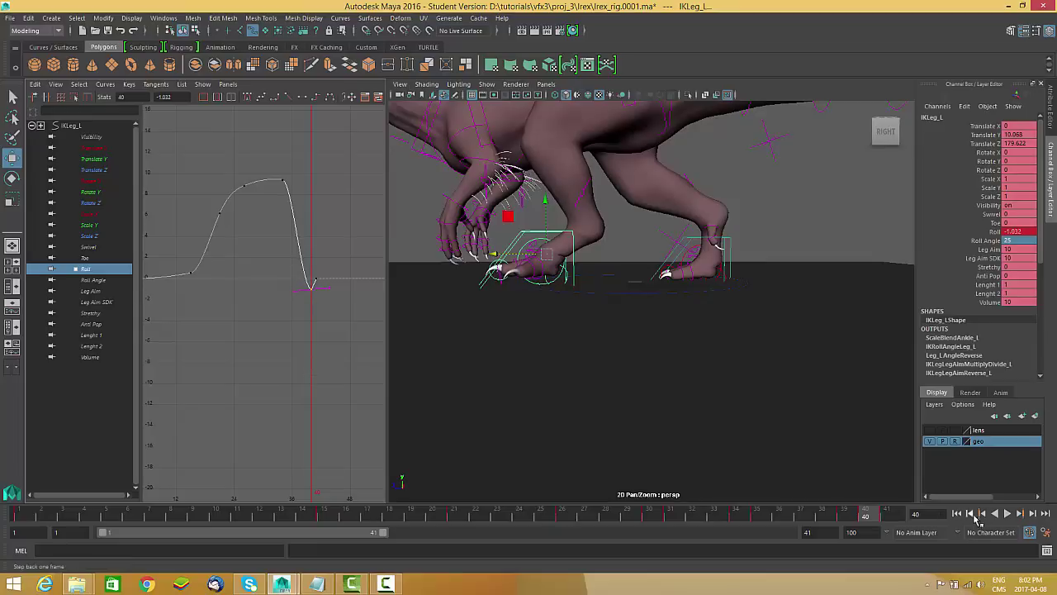
pyautogui.click(1009, 514)
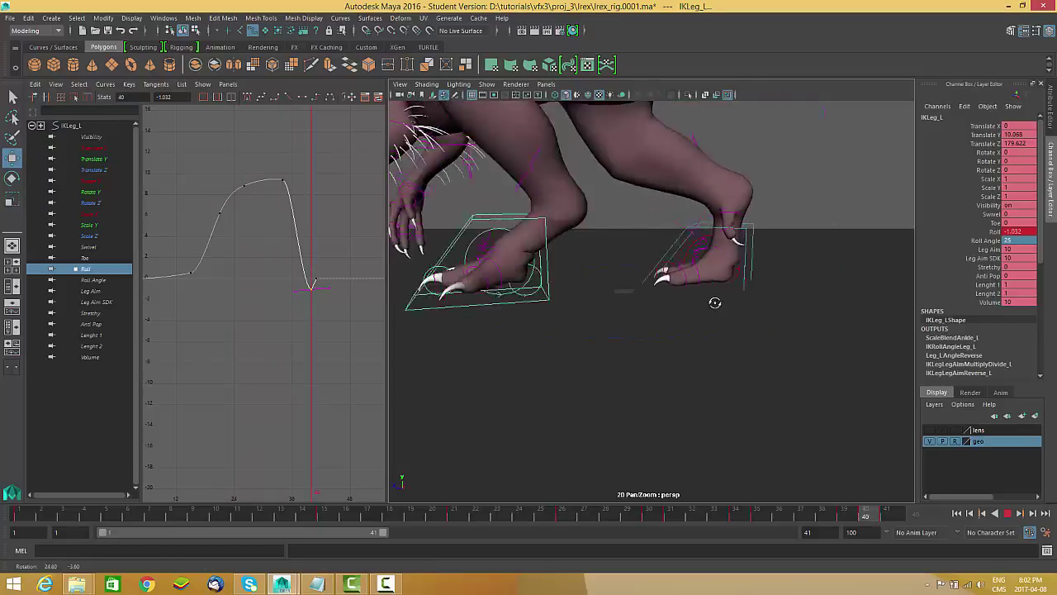
pyautogui.keyDown('alt'); pyautogui.moveTo(624, 301); pyautogui.dragTo(640, 300); pyautogui.keyUp('alt')
pyautogui.keyDown('alt'); pyautogui.moveTo(640, 300); pyautogui.dragTo(667, 326, button='right'); pyautogui.keyUp('alt')
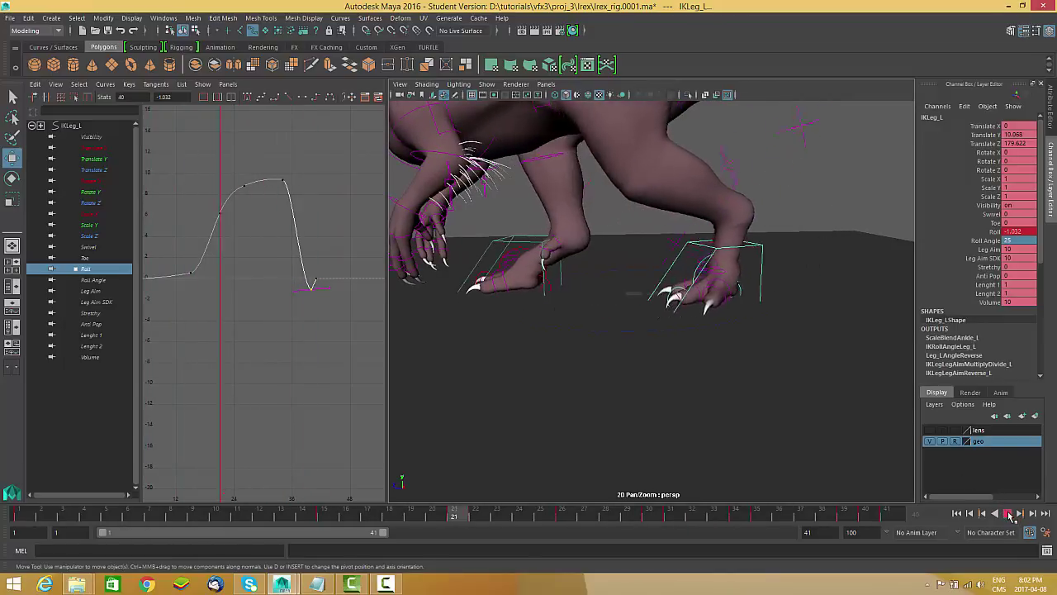
pyautogui.click(1008, 513)
# Step: Go to frame 17 and select all the inner, middle and outer toe controls of the left foot
pyautogui.keyDown('alt'); pyautogui.moveTo(764, 387); pyautogui.dragTo(690, 357); pyautogui.keyUp('alt')
pyautogui.keyDown('alt'); pyautogui.moveTo(690, 357); pyautogui.dragTo(704, 363, button='right'); pyautogui.keyUp('alt')
pyautogui.keyDown('alt'); pyautogui.moveTo(704, 363); pyautogui.dragTo(691, 378, button='middle'); pyautogui.keyUp('alt')
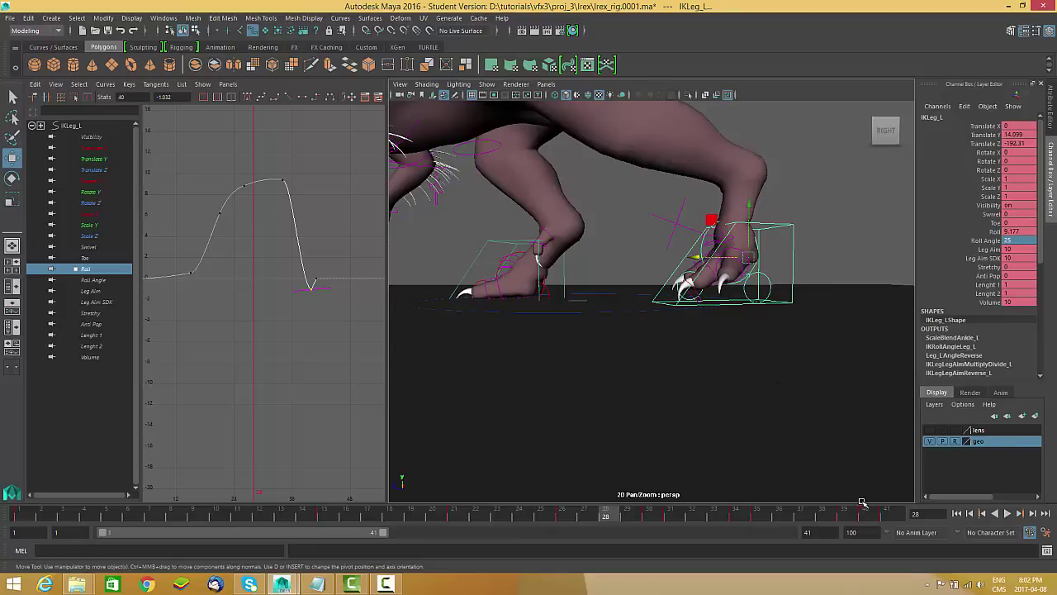
pyautogui.moveTo(629, 518); pyautogui.dragTo(368, 512)
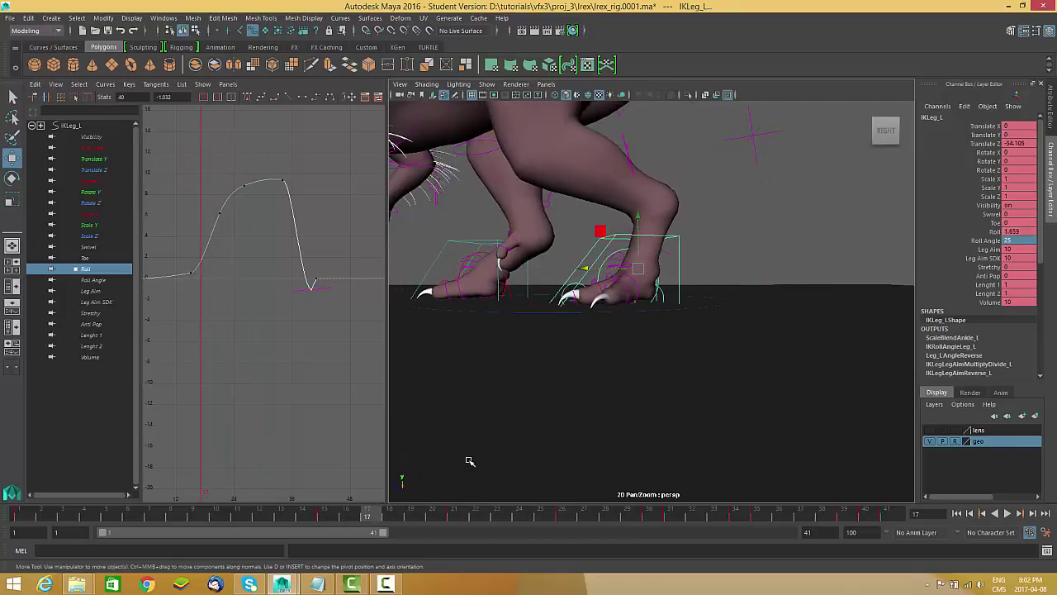
pyautogui.keyDown('alt'); pyautogui.moveTo(538, 291); pyautogui.dragTo(597, 316, button='right'); pyautogui.keyUp('alt')
pyautogui.keyDown('alt'); pyautogui.moveTo(597, 316); pyautogui.dragTo(647, 306); pyautogui.keyUp('alt')
pyautogui.click(642, 309)
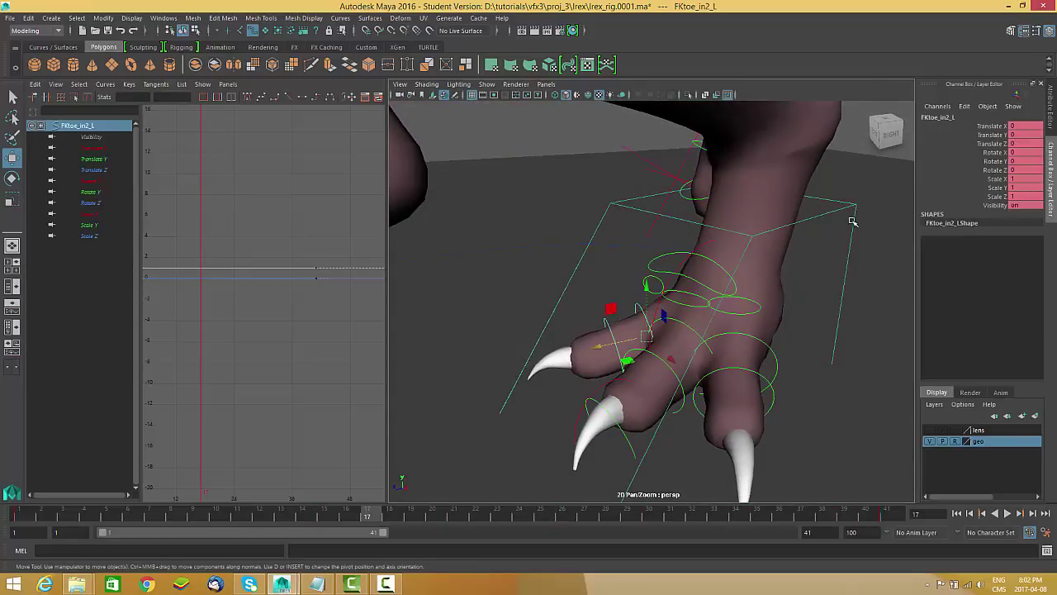
pyautogui.keyDown('shift'); pyautogui.click(649, 338); pyautogui.keyUp('shift')
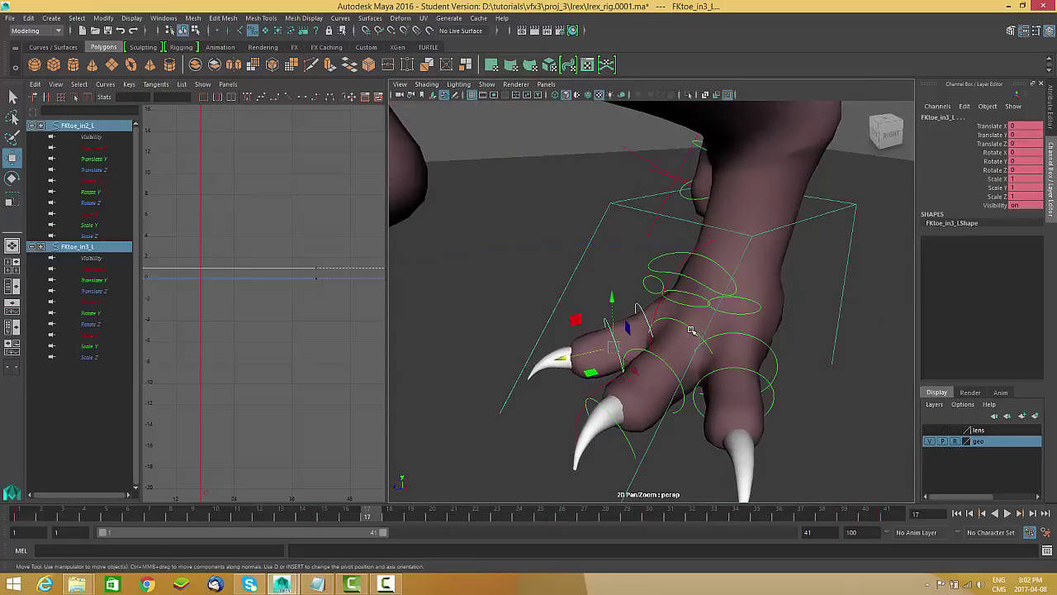
pyautogui.keyDown('shift'); pyautogui.click(668, 362); pyautogui.keyUp('shift')
pyautogui.keyDown('shift'); pyautogui.click(724, 379); pyautogui.keyUp('shift')
pyautogui.keyDown('shift'); pyautogui.click(759, 356); pyautogui.keyUp('shift')
pyautogui.keyDown('shift'); pyautogui.click(765, 380); pyautogui.keyUp('shift')
# Step: Try rotating the selected left toes to a Rotate Z of 36.84 at frame 17
pyautogui.keyDown('alt'); pyautogui.moveTo(766, 385); pyautogui.dragTo(611, 293); pyautogui.keyUp('alt')
pyautogui.press('e')
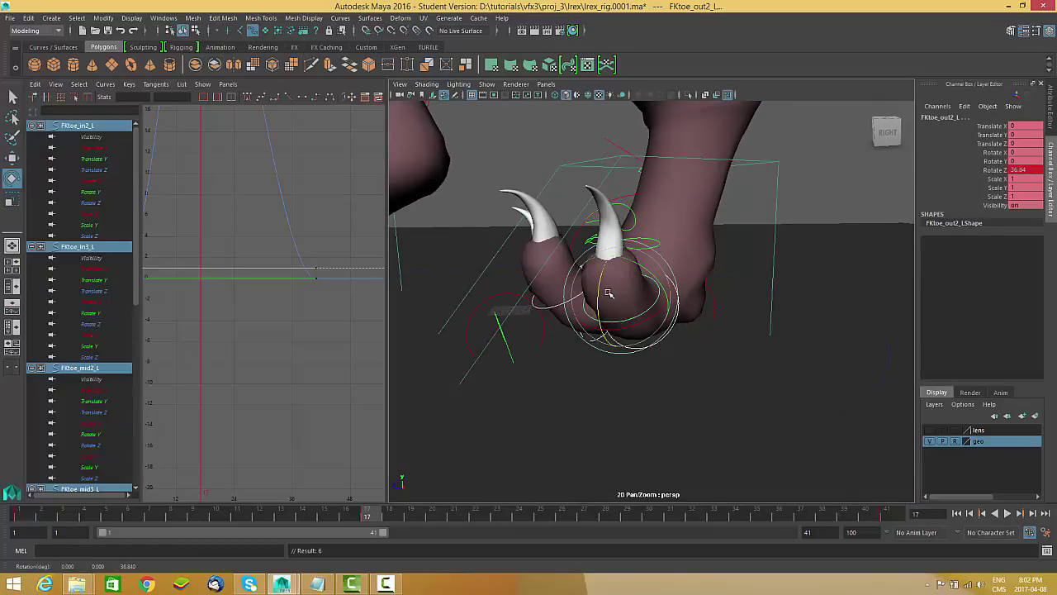
pyautogui.hotkey('alt', 'v')
pyautogui.hotkey('alt', 'v')
# Step: Key the selected left toe controls in their unrotated pose at frame 15 and advance to frame 26
pyautogui.moveTo(597, 410)
pyautogui.keyDown('alt'); pyautogui.mouseDown()
pyautogui.moveTo(622, 378)
pyautogui.moveTo(588, 399)
pyautogui.mouseUp(); pyautogui.keyUp('alt')
pyautogui.keyDown('alt'); pyautogui.moveTo(591, 382); pyautogui.dragTo(614, 386, button='middle'); pyautogui.keyUp('alt')
pyautogui.keyDown('alt'); pyautogui.moveTo(640, 348); pyautogui.dragTo(740, 361, button='middle'); pyautogui.keyUp('alt')
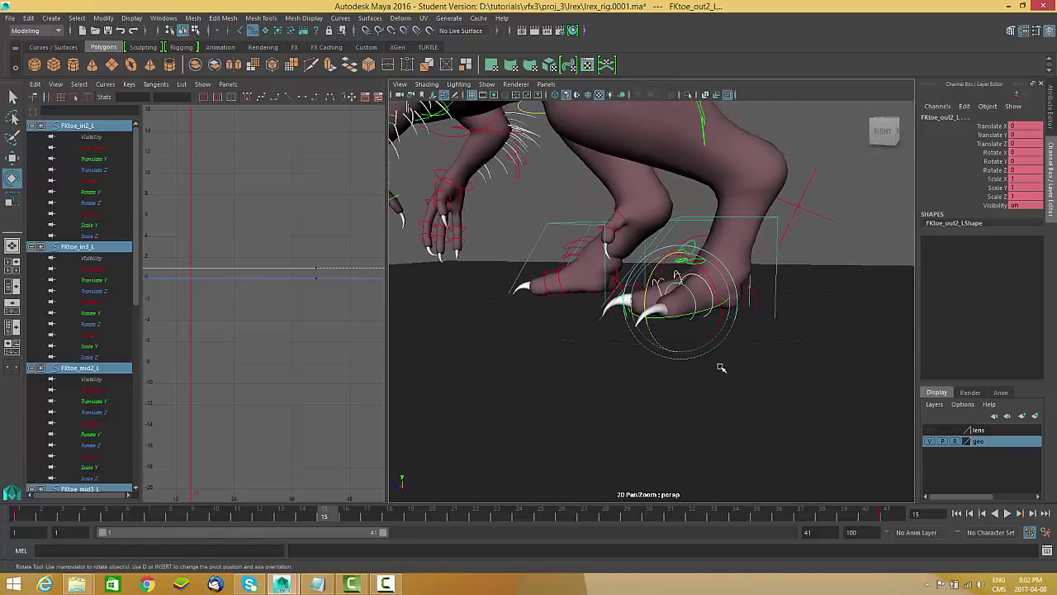
pyautogui.press('s')
pyautogui.moveTo(334, 520); pyautogui.dragTo(570, 519)
pyautogui.keyDown('alt'); pyautogui.moveTo(667, 419); pyautogui.dragTo(664, 378); pyautogui.keyUp('alt')
pyautogui.keyDown('alt'); pyautogui.moveTo(665, 377); pyautogui.dragTo(611, 457, button='right'); pyautogui.keyUp('alt')
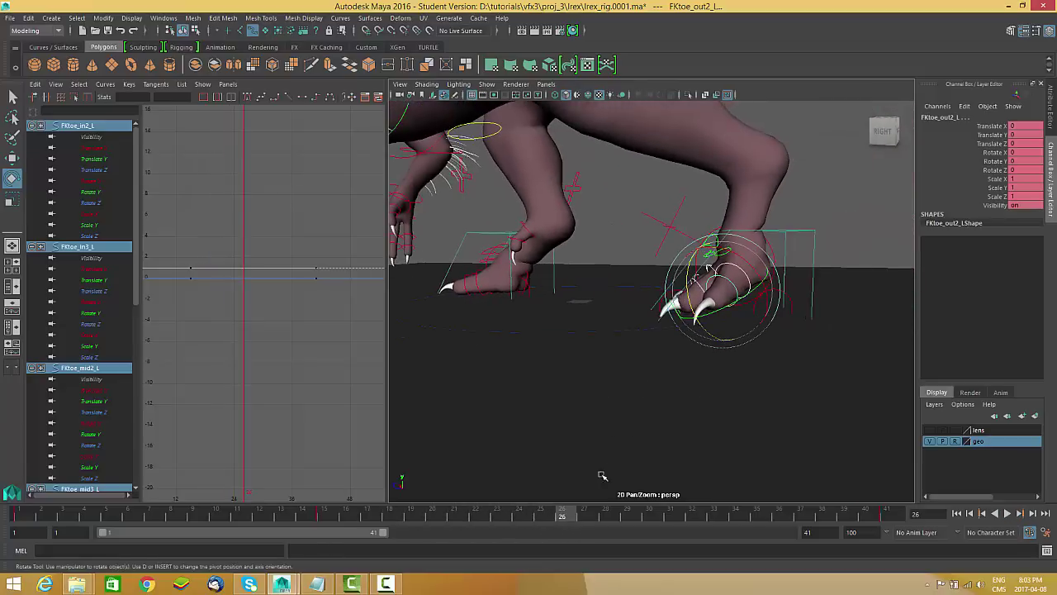
pyautogui.moveTo(574, 522)
pyautogui.mouseDown()
pyautogui.moveTo(618, 525)
pyautogui.moveTo(566, 526)
pyautogui.mouseUp()
pyautogui.click(810, 242)
pyautogui.press('f')
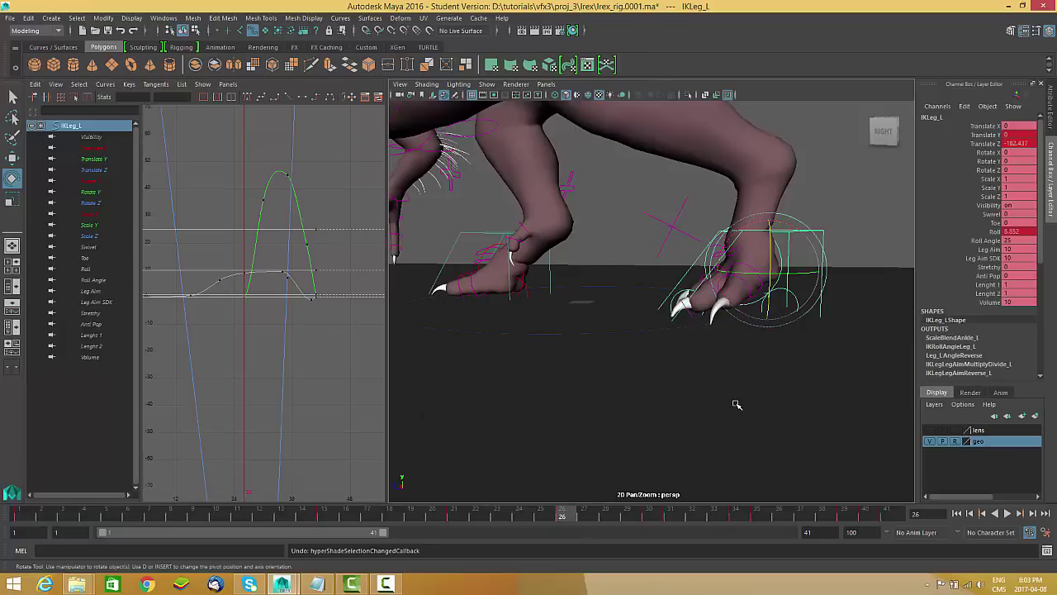
pyautogui.keyDown('alt'); pyautogui.moveTo(744, 340); pyautogui.dragTo(717, 364, button='middle'); pyautogui.keyUp('alt')
pyautogui.hotkey('ctrl', 'z')
pyautogui.moveTo(693, 401)
pyautogui.keyDown('alt'); pyautogui.mouseDown(button='middle')
pyautogui.moveTo(691, 386)
pyautogui.moveTo(679, 398)
pyautogui.mouseUp(button='middle'); pyautogui.keyUp('alt')
pyautogui.scroll(1, 679, 398)
pyautogui.moveTo(650, 295); pyautogui.dragTo(724, 354)
pyautogui.hotkey('ctrl', 'z')
# Step: Rotate the left toes to a Rotate Z of 18.139 at frame 26 and to 7.444 at frame 21
pyautogui.moveTo(835, 320); pyautogui.dragTo(831, 304)
pyautogui.keyDown('alt'); pyautogui.moveTo(831, 324); pyautogui.dragTo(749, 223); pyautogui.keyUp('alt')
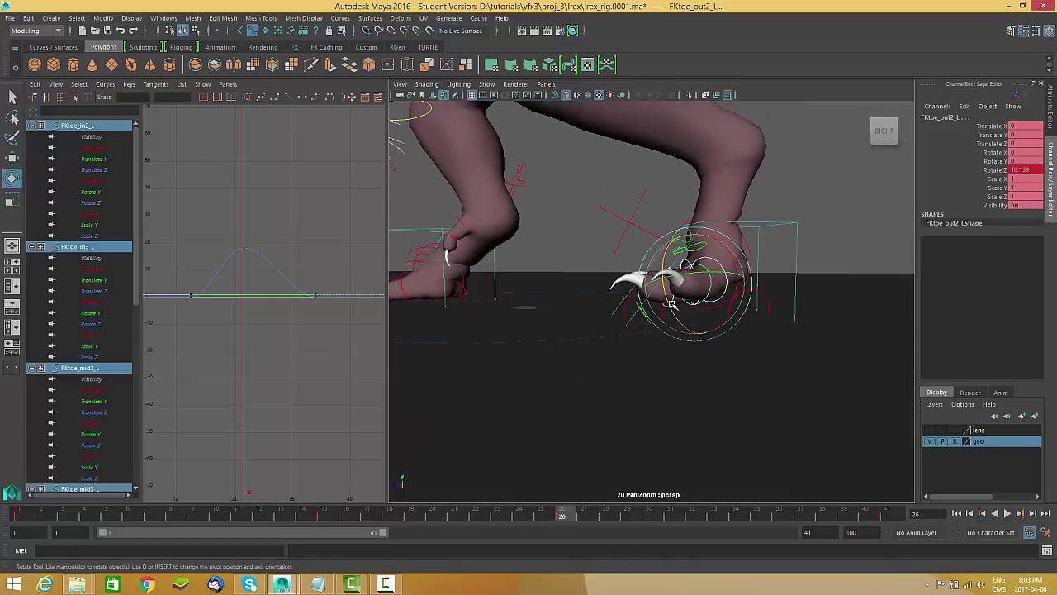
pyautogui.moveTo(557, 516); pyautogui.dragTo(463, 524)
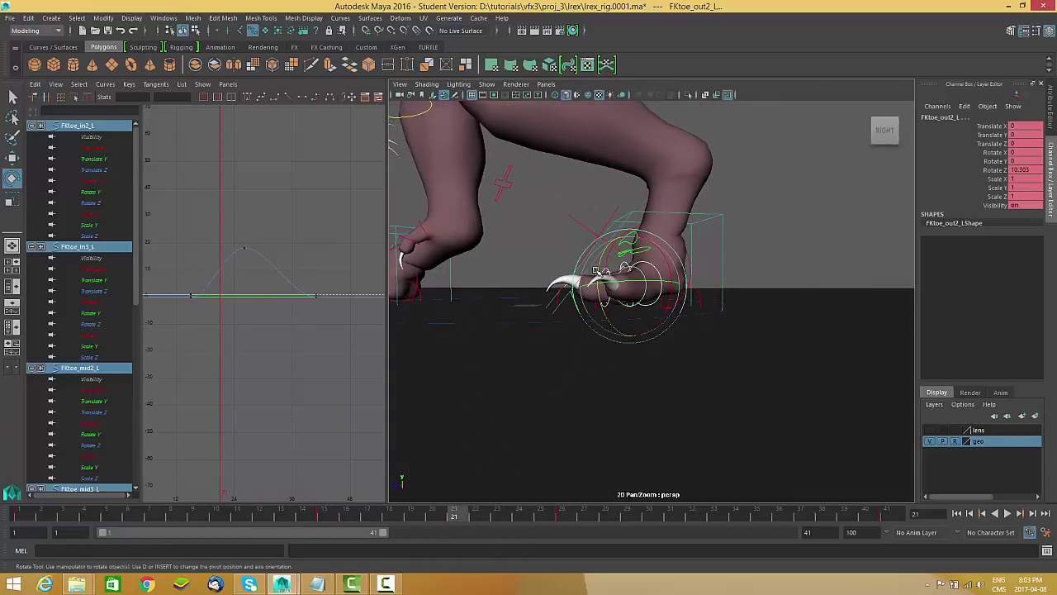
pyautogui.moveTo(606, 311); pyautogui.dragTo(605, 315)
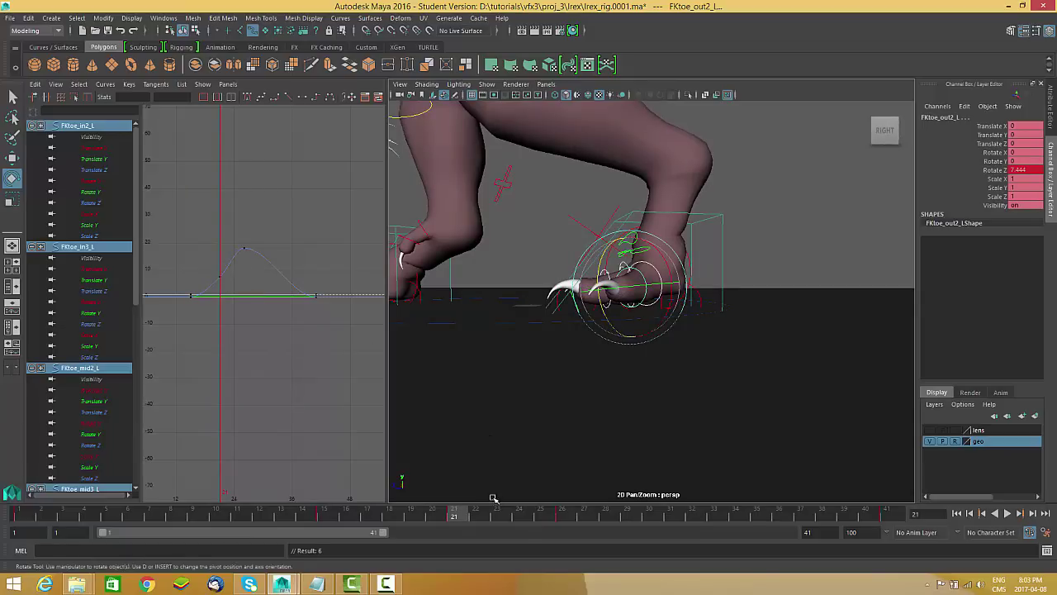
# Step: Steepen the toes' Rotate Z curve out of frame 21 and raise the frame 26 keys to 18.948
pyautogui.keyDown('alt'); pyautogui.moveTo(187, 318); pyautogui.dragTo(226, 322, button='middle'); pyautogui.keyUp('alt')
pyautogui.keyDown('alt'); pyautogui.moveTo(227, 323); pyautogui.dragTo(271, 281, button='right'); pyautogui.keyUp('alt')
pyautogui.moveTo(225, 274); pyautogui.dragTo(252, 253)
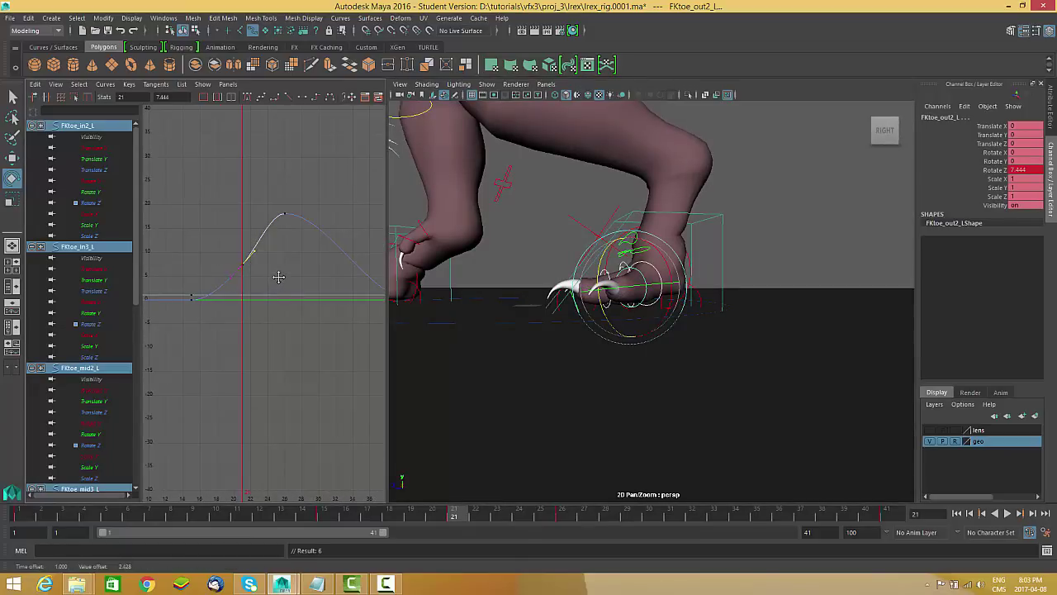
pyautogui.moveTo(465, 514); pyautogui.dragTo(578, 512)
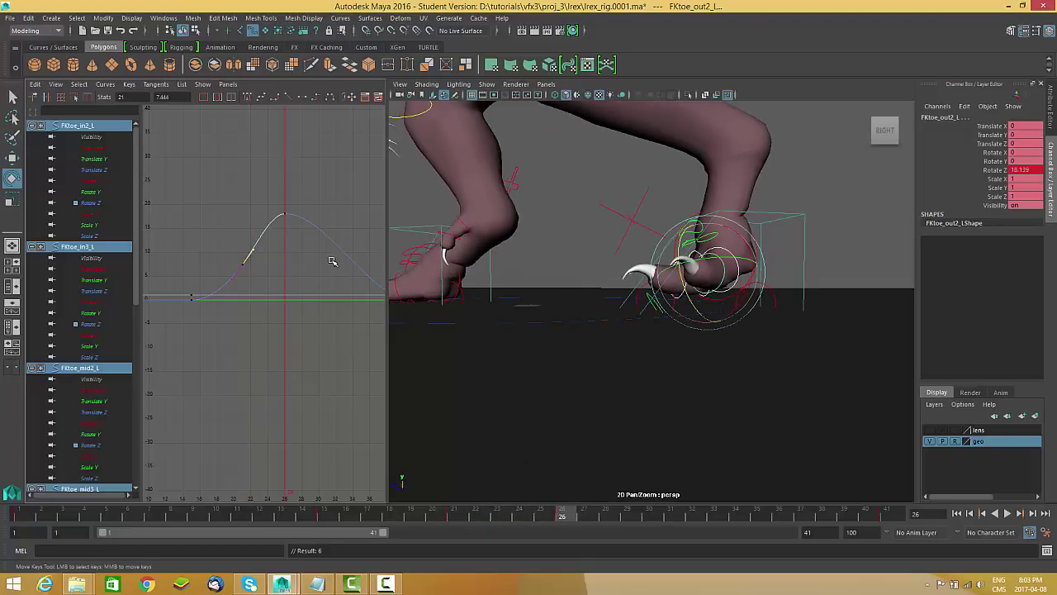
pyautogui.moveTo(272, 258); pyautogui.dragTo(274, 258)
pyautogui.moveTo(273, 258); pyautogui.dragTo(301, 261, button='middle')
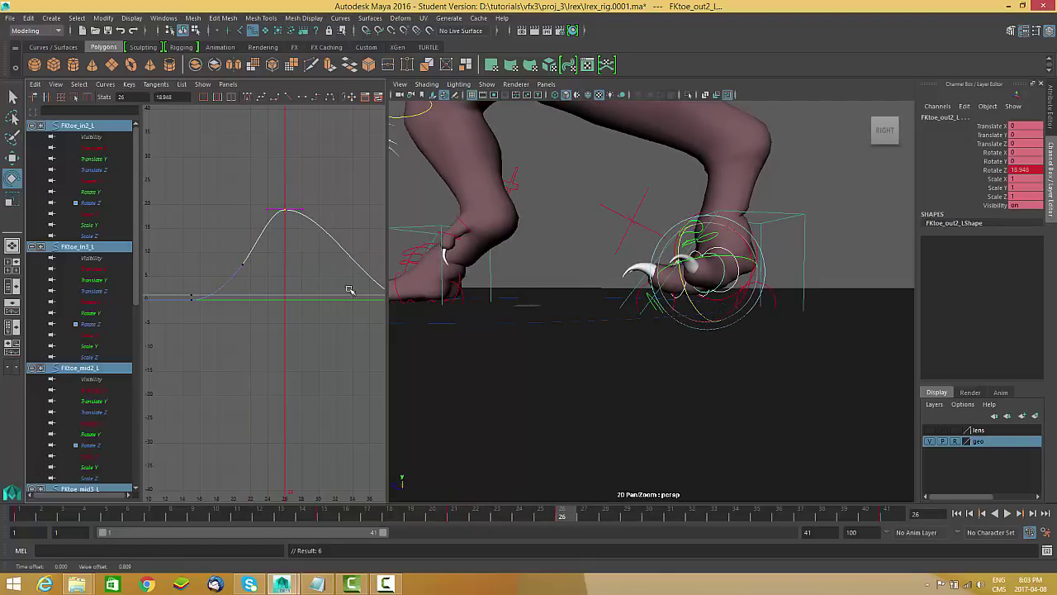
# Step: Insert Rotate Z keys for the left toes at frame 36 and lower them to -17.288
pyautogui.moveTo(589, 518); pyautogui.dragTo(739, 528)
pyautogui.scroll(-10, 669, 351)
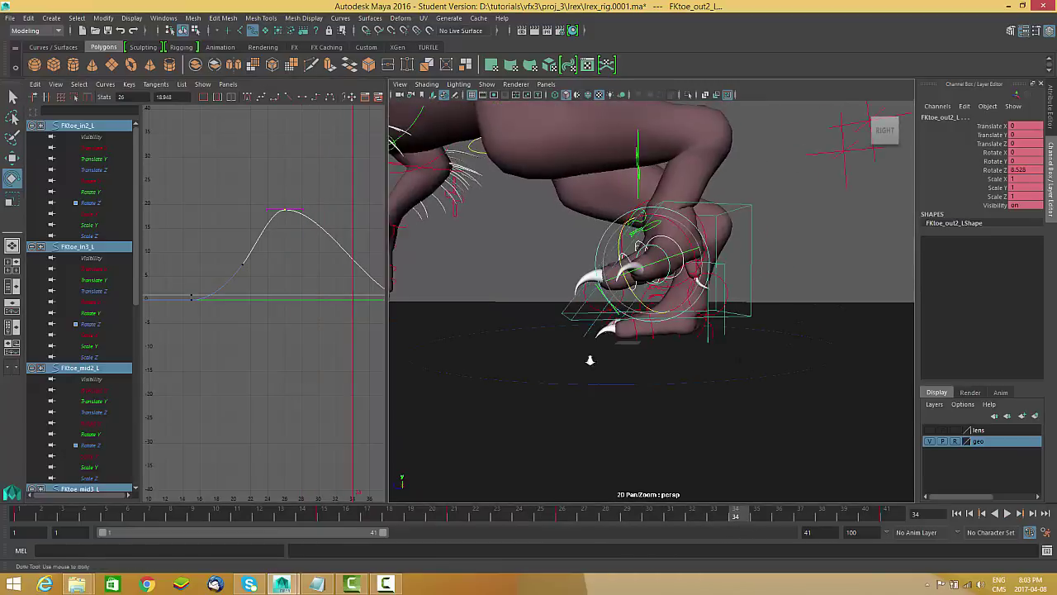
pyautogui.click(770, 520)
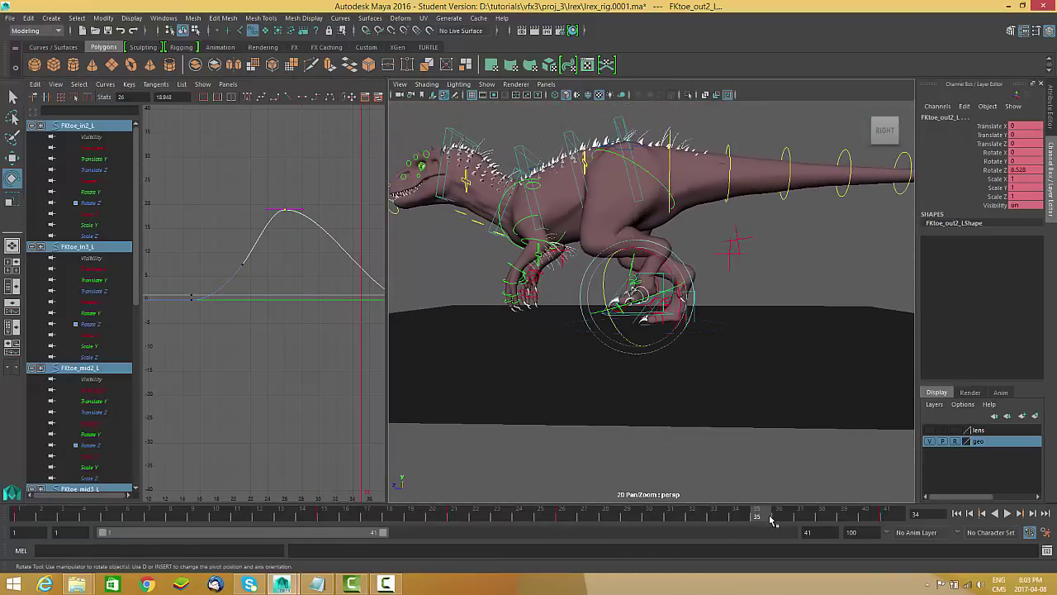
pyautogui.keyDown('alt'); pyautogui.moveTo(651, 347); pyautogui.dragTo(668, 350); pyautogui.keyUp('alt')
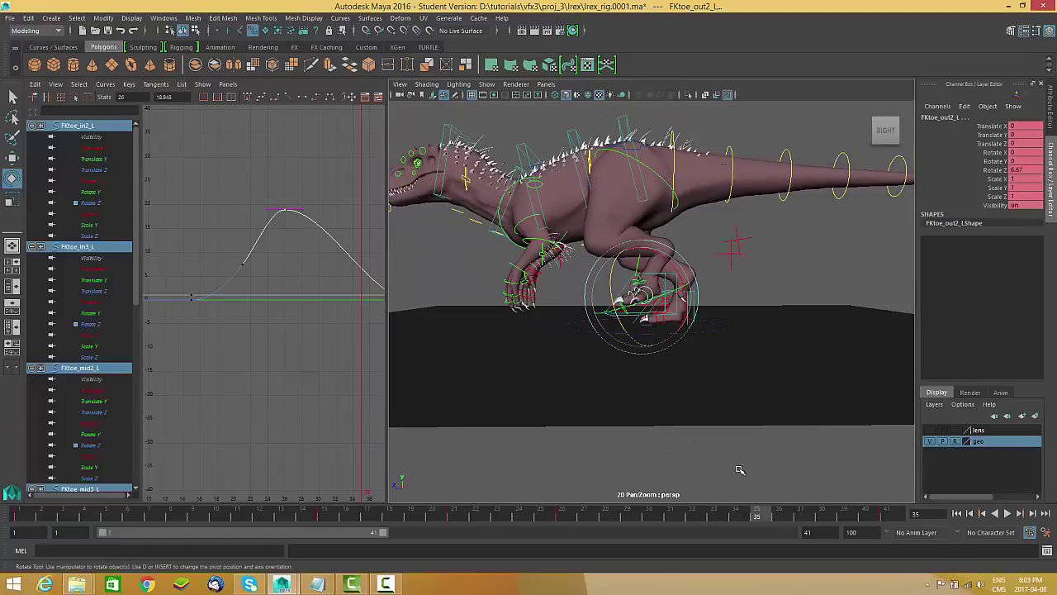
pyautogui.click(777, 517)
pyautogui.scroll(3, 616, 285)
pyautogui.keyDown('alt'); pyautogui.moveTo(354, 302); pyautogui.dragTo(305, 294, button='middle'); pyautogui.keyUp('alt')
pyautogui.moveTo(279, 245); pyautogui.dragTo(307, 227)
pyautogui.rightClick(302, 183)
pyautogui.click(335, 191)
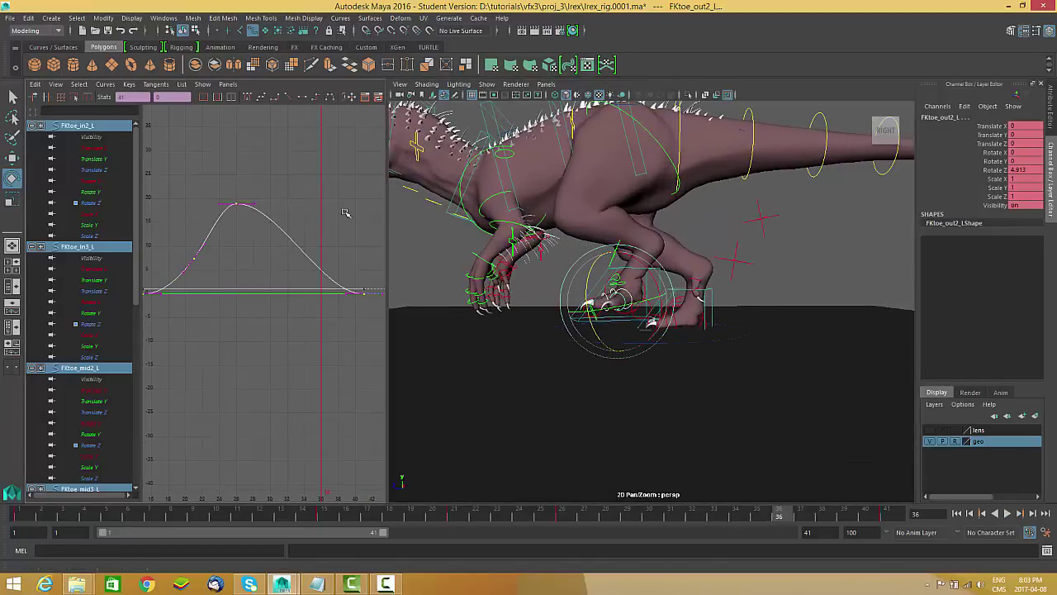
pyautogui.moveTo(330, 177); pyautogui.dragTo(365, 272, button='middle')
# Step: Review the toe motion after frame 26, insert Rotate Z keys at frame 30, and lower them to -10.813
pyautogui.keyDown('alt'); pyautogui.moveTo(573, 306); pyautogui.dragTo(627, 314, button='right'); pyautogui.keyUp('alt')
pyautogui.keyDown('alt'); pyautogui.moveTo(628, 313); pyautogui.dragTo(663, 294); pyautogui.keyUp('alt')
pyautogui.keyDown('alt'); pyautogui.moveTo(663, 294); pyautogui.dragTo(663, 361, button='right'); pyautogui.keyUp('alt')
pyautogui.keyDown('alt'); pyautogui.moveTo(570, 236); pyautogui.dragTo(683, 307); pyautogui.keyUp('alt')
pyautogui.moveTo(779, 517)
pyautogui.mouseDown()
pyautogui.moveTo(507, 504)
pyautogui.moveTo(565, 502)
pyautogui.mouseUp()
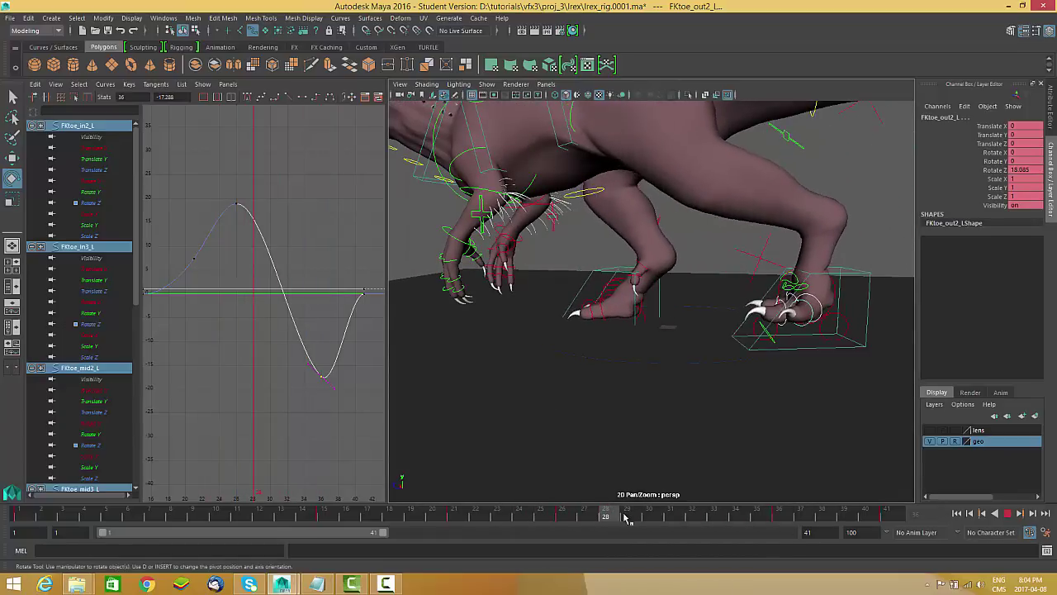
pyautogui.moveTo(673, 530)
pyautogui.mouseDown()
pyautogui.moveTo(559, 531)
pyautogui.moveTo(615, 537)
pyautogui.moveTo(578, 534)
pyautogui.moveTo(600, 516)
pyautogui.moveTo(649, 516)
pyautogui.mouseUp()
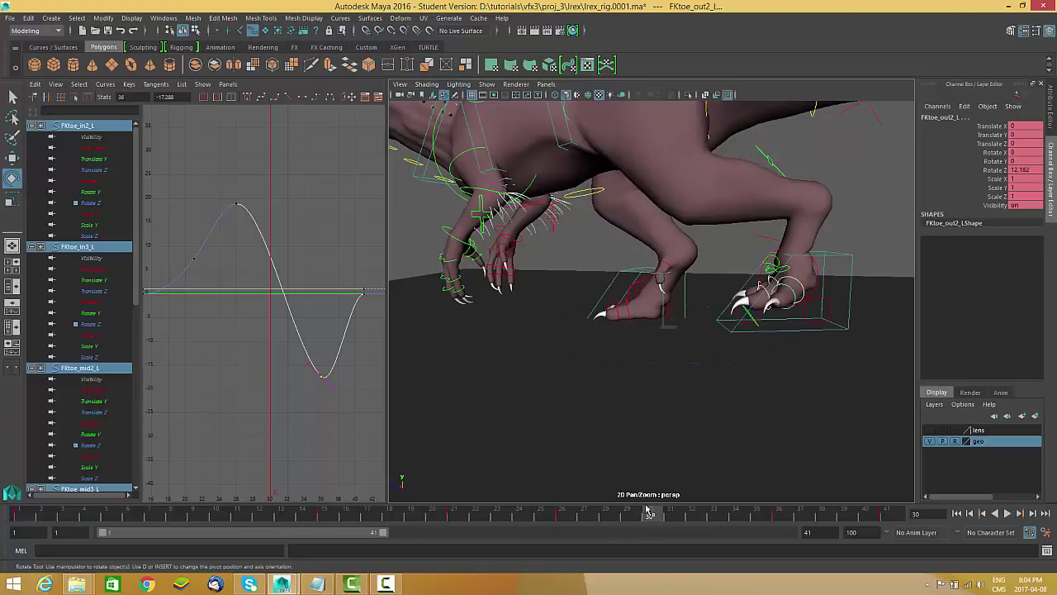
pyautogui.moveTo(313, 219); pyautogui.dragTo(276, 266)
pyautogui.moveTo(290, 182); pyautogui.dragTo(352, 328, button='middle')
# Step: Adjust the tangents of the toes' Rotate Z keys at frame 36 to round the curve's low point
pyautogui.moveTo(305, 403); pyautogui.dragTo(308, 402)
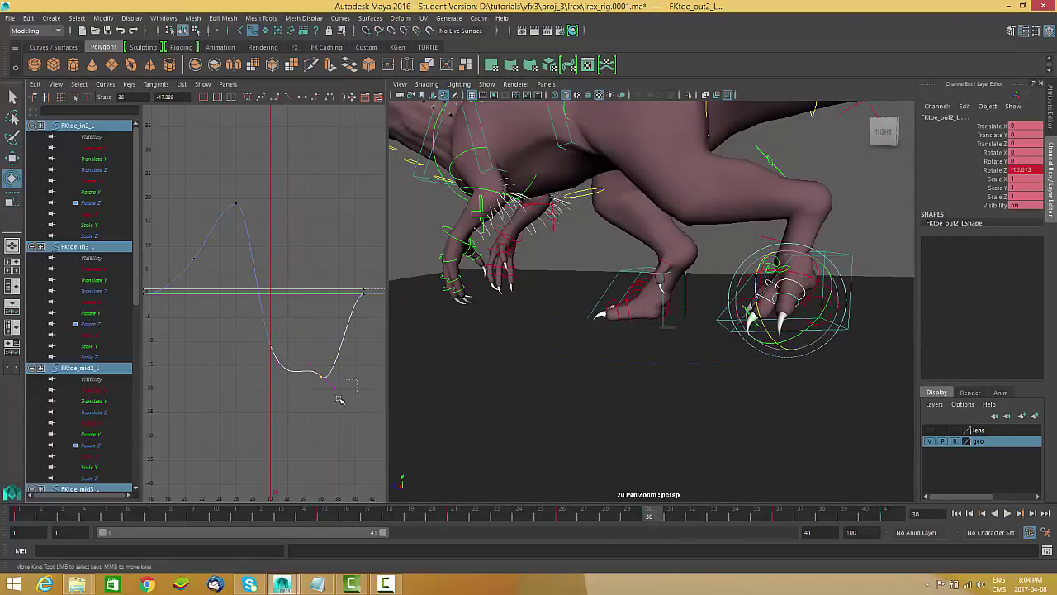
pyautogui.moveTo(337, 402); pyautogui.dragTo(355, 381, button='middle')
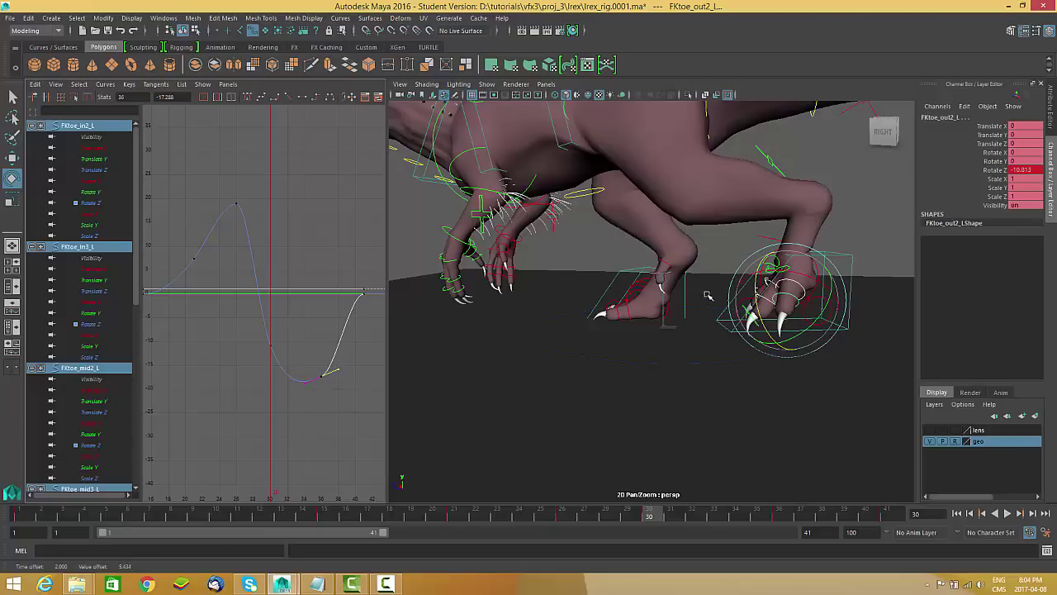
pyautogui.keyDown('alt'); pyautogui.moveTo(750, 350); pyautogui.dragTo(781, 345); pyautogui.keyUp('alt')
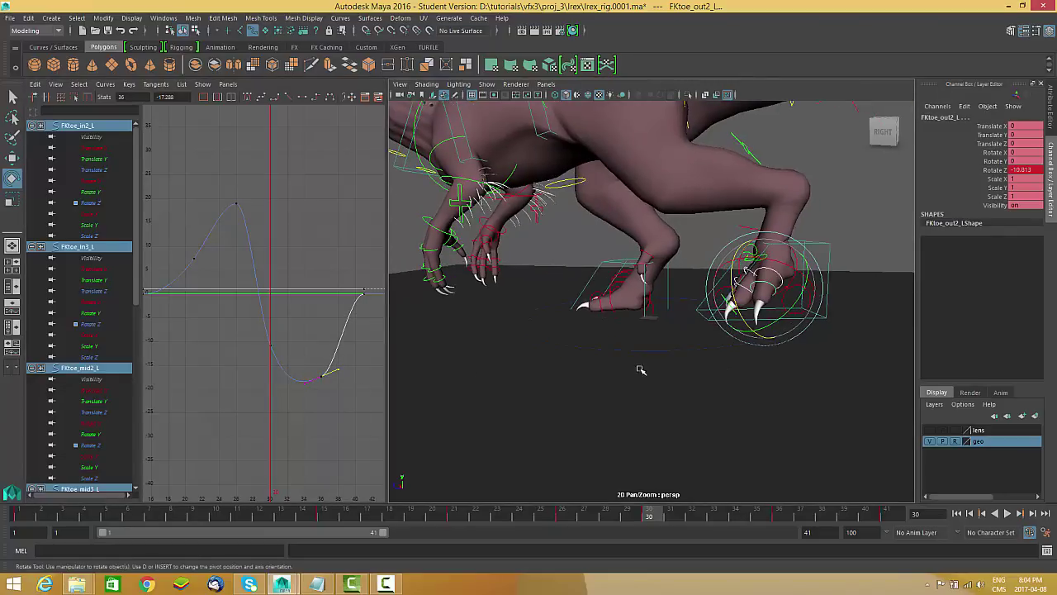
# Step: Insert Rotate Z keys for the left toes at frame 39 and raise them to 8.094
pyautogui.keyDown('alt'); pyautogui.moveTo(352, 382); pyautogui.dragTo(334, 380, button='middle'); pyautogui.keyUp('alt')
pyautogui.scroll(-2, 334, 380)
pyautogui.moveTo(690, 518); pyautogui.dragTo(854, 518)
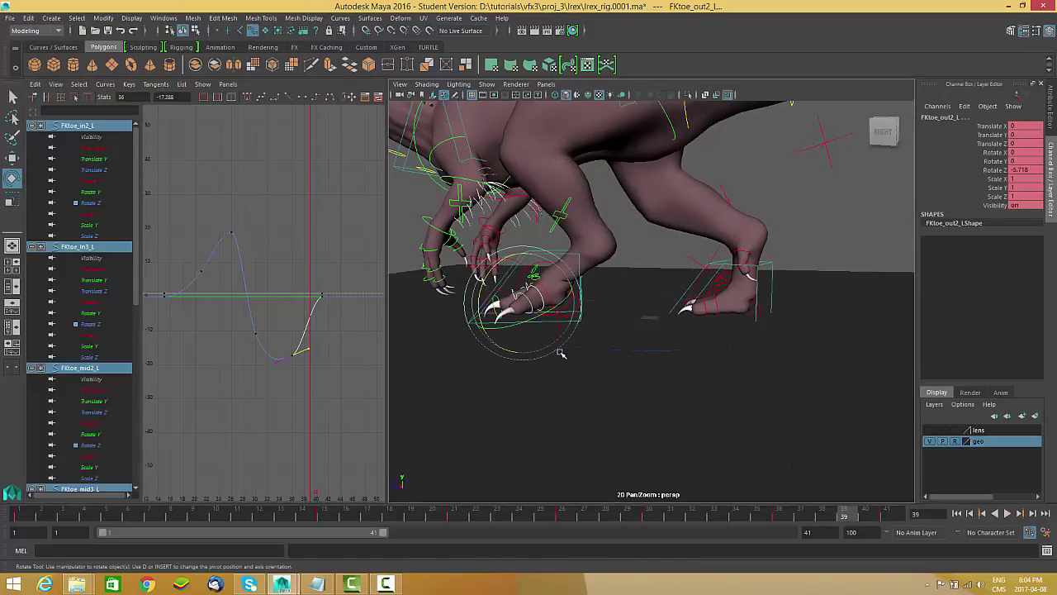
pyautogui.keyDown('alt'); pyautogui.moveTo(298, 344); pyautogui.dragTo(286, 344, button='middle'); pyautogui.keyUp('alt')
pyautogui.keyDown('alt'); pyautogui.moveTo(519, 379); pyautogui.dragTo(527, 380); pyautogui.keyUp('alt')
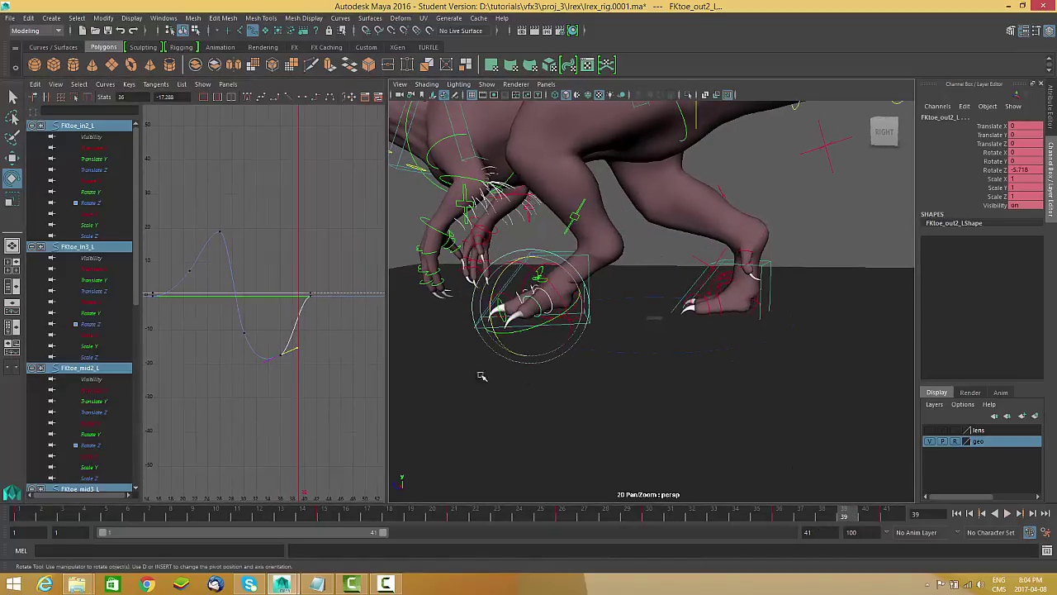
pyautogui.rightClick(295, 315)
pyautogui.press('i')
pyautogui.middleClick(298, 316)
pyautogui.moveTo(338, 342); pyautogui.dragTo(343, 296, button='middle')
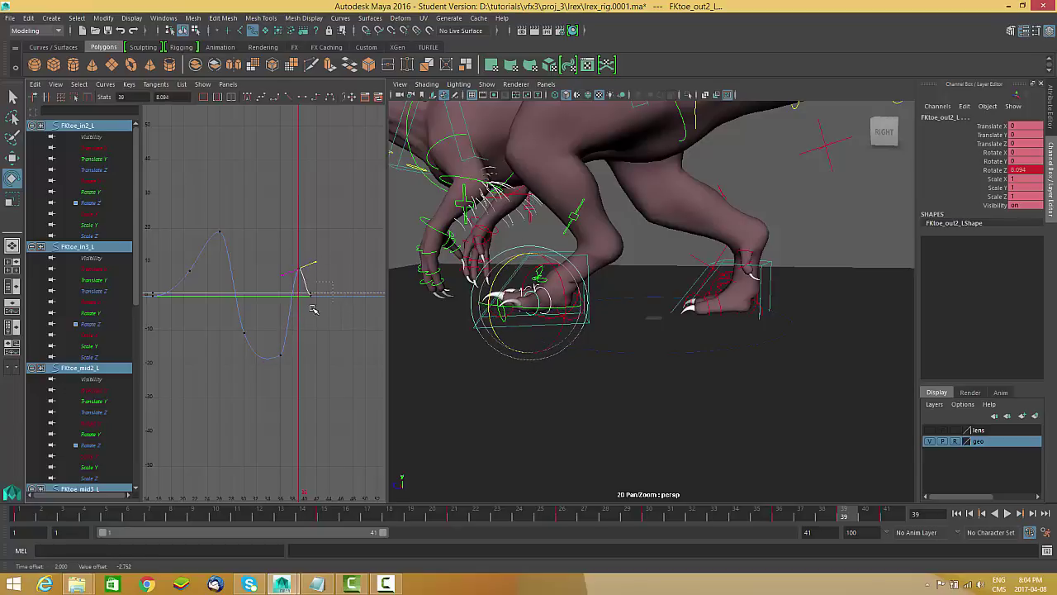
# Step: Try to steepen the tangents of the toes' Rotate Z keys at frame 41
pyautogui.moveTo(314, 307); pyautogui.dragTo(303, 312)
pyautogui.scroll(4, 351, 323)
pyautogui.keyDown('alt'); pyautogui.moveTo(355, 333); pyautogui.dragTo(236, 329, button='middle'); pyautogui.keyUp('alt')
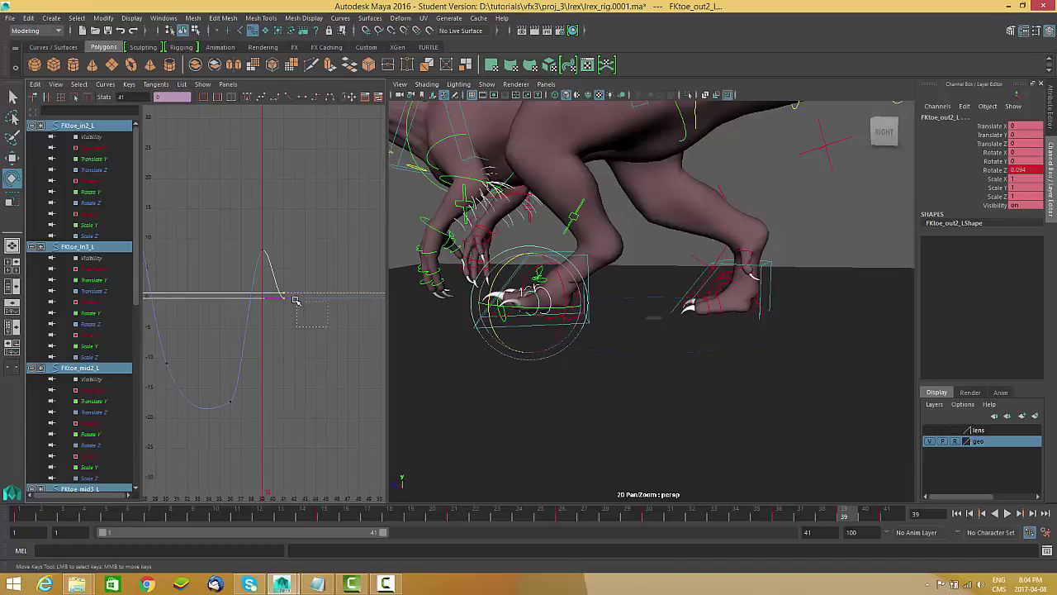
pyautogui.moveTo(293, 296); pyautogui.dragTo(308, 366, button='middle')
pyautogui.hotkey('ctrl', 'z')
pyautogui.keyDown('alt'); pyautogui.moveTo(276, 309); pyautogui.dragTo(297, 248, button='middle'); pyautogui.keyUp('alt')
pyautogui.moveTo(284, 273); pyautogui.dragTo(281, 274)
pyautogui.keyDown('alt'); pyautogui.moveTo(256, 253); pyautogui.dragTo(279, 251, button='middle'); pyautogui.keyUp('alt')
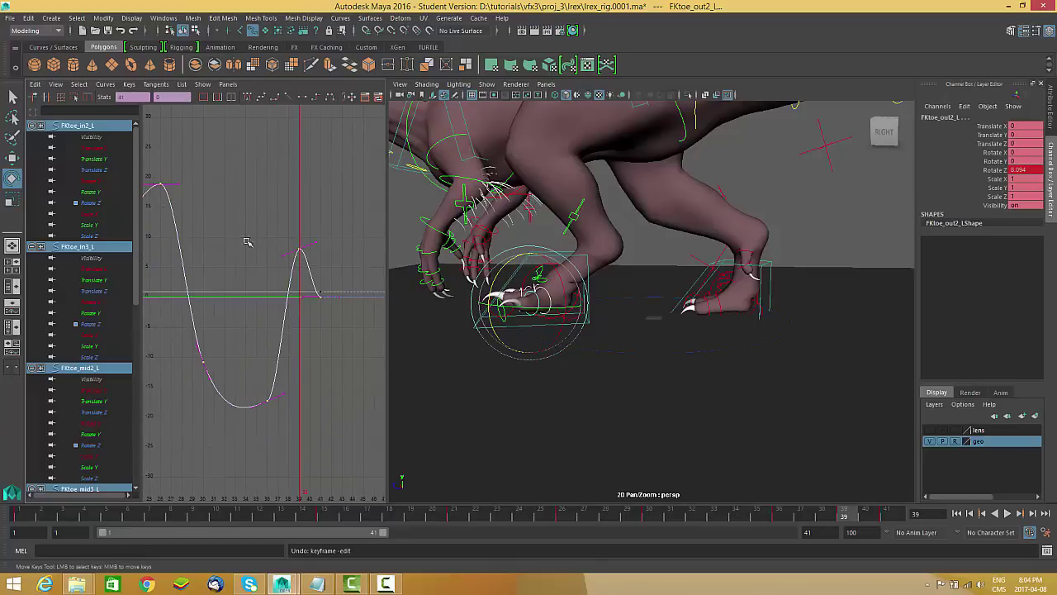
# Step: Isolate the left toes' Rotate Z curves in the graph
pyautogui.keyDown('alt'); pyautogui.moveTo(219, 227); pyautogui.dragTo(253, 232, button='middle'); pyautogui.keyUp('alt')
pyautogui.keyDown('alt'); pyautogui.moveTo(462, 323); pyautogui.dragTo(534, 333, button='middle'); pyautogui.keyUp('alt')
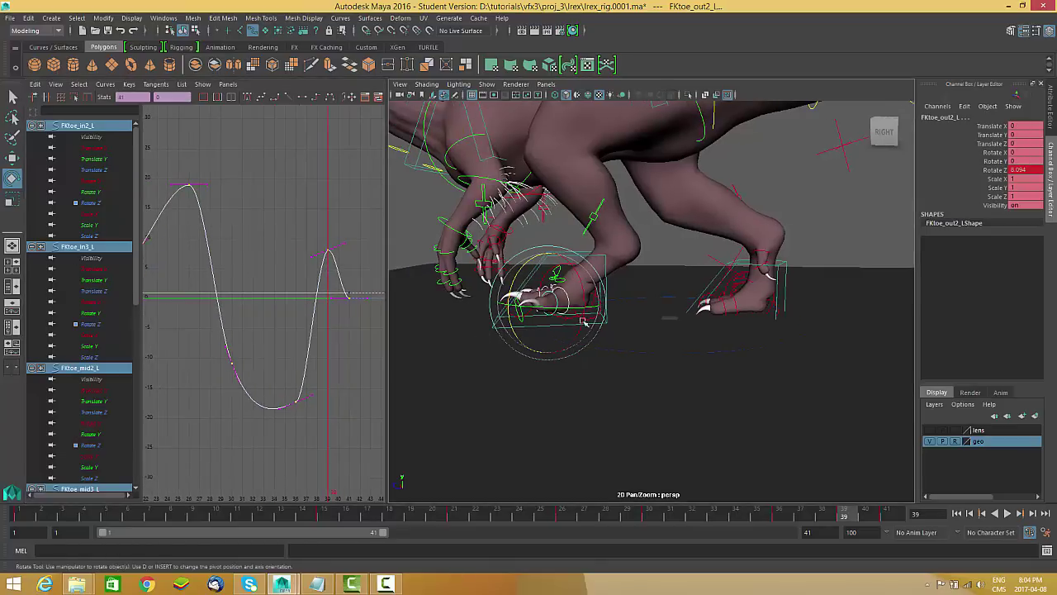
pyautogui.keyDown('alt'); pyautogui.moveTo(208, 247); pyautogui.dragTo(236, 245, button='middle'); pyautogui.keyUp('alt')
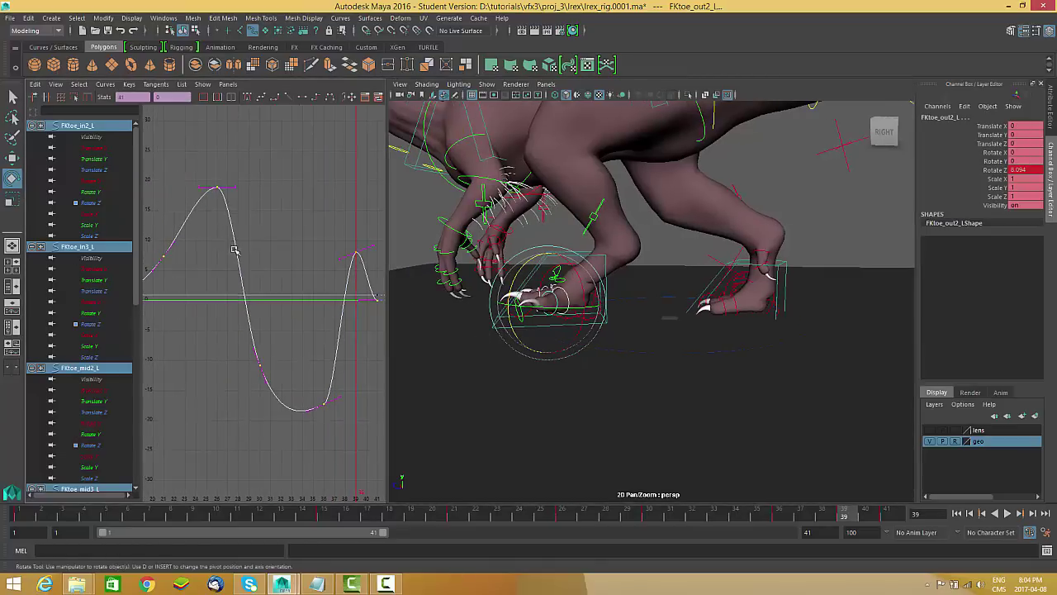
pyautogui.rightClick(238, 231)
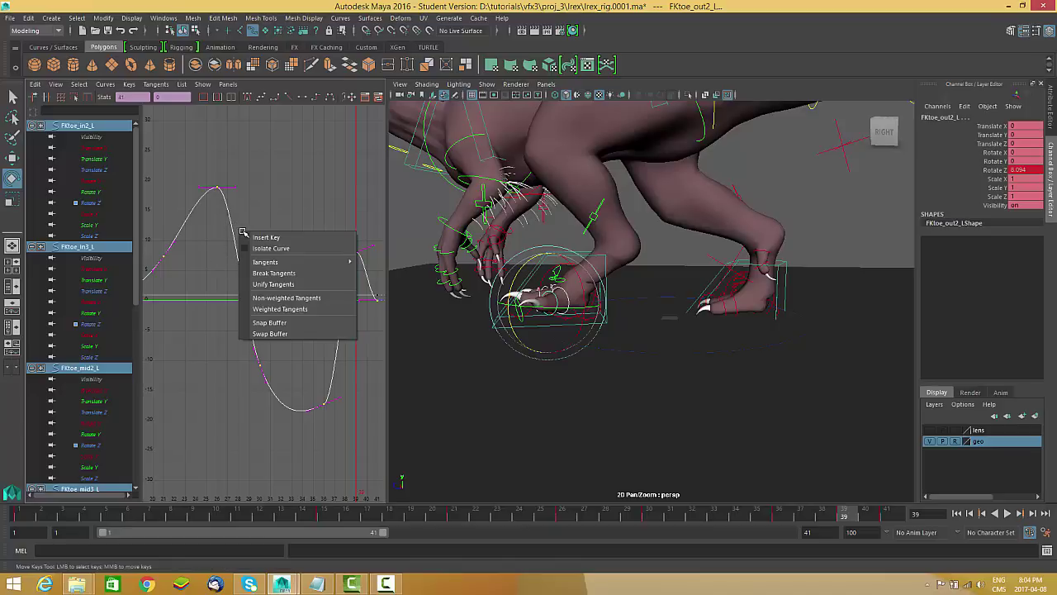
pyautogui.click(261, 249)
pyautogui.keyDown('alt'); pyautogui.moveTo(283, 297); pyautogui.dragTo(257, 299, button='middle'); pyautogui.keyUp('alt')
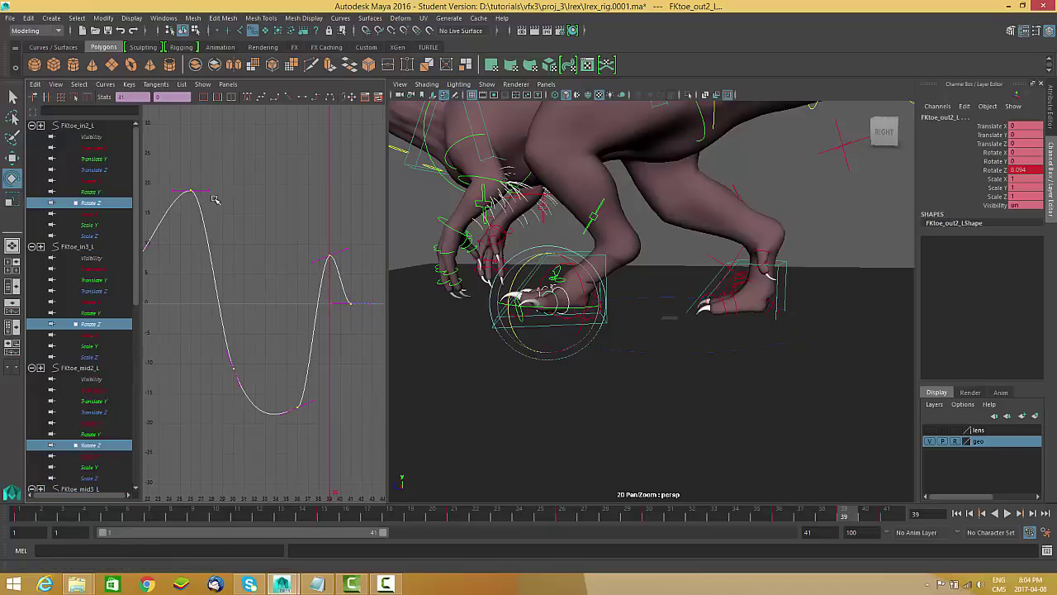
pyautogui.keyDown('alt'); pyautogui.moveTo(319, 331); pyautogui.dragTo(307, 347, button='middle'); pyautogui.keyUp('alt')
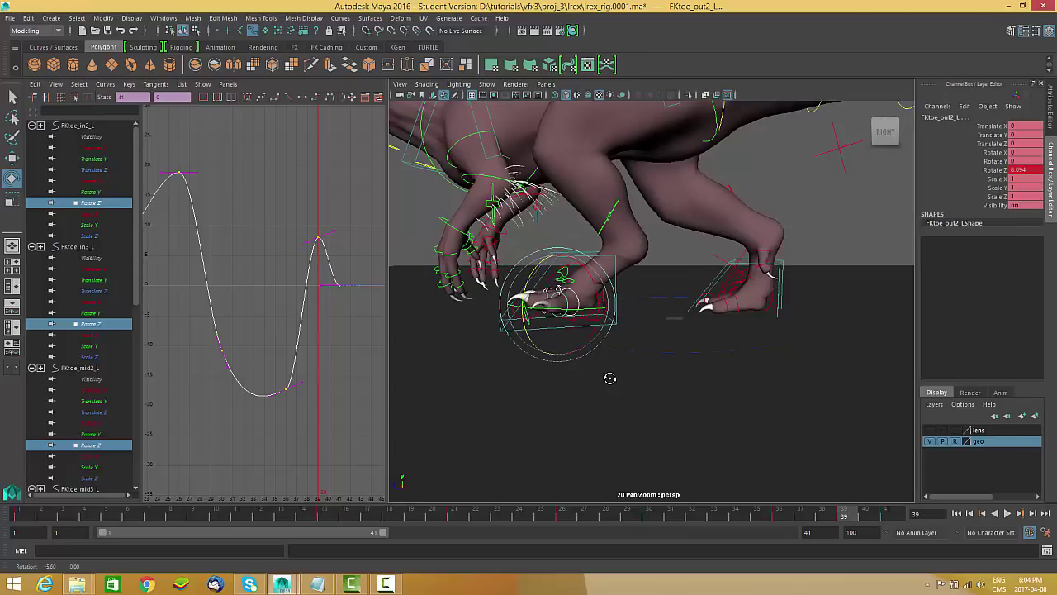
pyautogui.keyDown('alt'); pyautogui.moveTo(608, 377); pyautogui.dragTo(615, 372); pyautogui.keyUp('alt')
# Step: Tilt the tangents of the toes' Rotate Z keys at frame 41 steeply downward and play back the walk
pyautogui.moveTo(375, 263); pyautogui.dragTo(348, 301)
pyautogui.moveTo(348, 311); pyautogui.dragTo(358, 342, button='middle')
pyautogui.keyDown('alt'); pyautogui.moveTo(360, 379); pyautogui.dragTo(443, 370, button='middle'); pyautogui.keyUp('alt')
pyautogui.keyDown('alt'); pyautogui.moveTo(201, 347); pyautogui.dragTo(273, 326, button='middle'); pyautogui.keyUp('alt')
pyautogui.keyDown('alt'); pyautogui.moveTo(355, 334); pyautogui.dragTo(165, 330, button='middle'); pyautogui.keyUp('alt')
pyautogui.click(1007, 513)
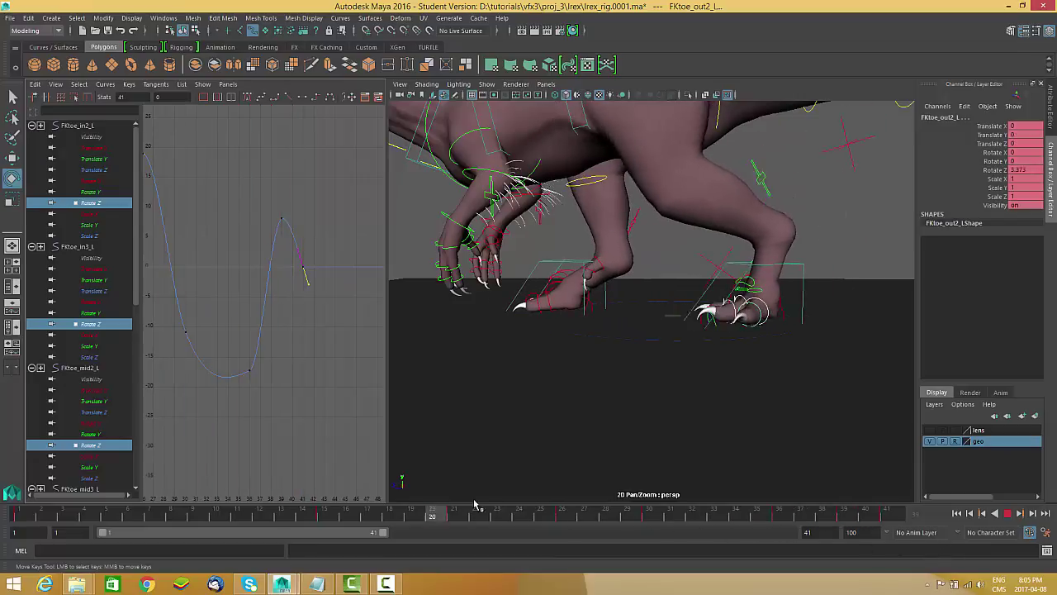
# Step: Select the left foot's IK control, lower it to Translate Y -17.071 at frame 26, and key it
pyautogui.click(545, 508)
pyautogui.click(856, 267)
pyautogui.keyDown('alt'); pyautogui.moveTo(805, 293); pyautogui.dragTo(722, 295, button='middle'); pyautogui.keyUp('alt')
pyautogui.keyDown('alt'); pyautogui.moveTo(722, 296); pyautogui.dragTo(717, 291); pyautogui.keyUp('alt')
pyautogui.keyDown('alt'); pyautogui.moveTo(717, 290); pyautogui.dragTo(769, 303, button='right'); pyautogui.keyUp('alt')
pyautogui.keyDown('alt'); pyautogui.moveTo(769, 302); pyautogui.dragTo(780, 330); pyautogui.keyUp('alt')
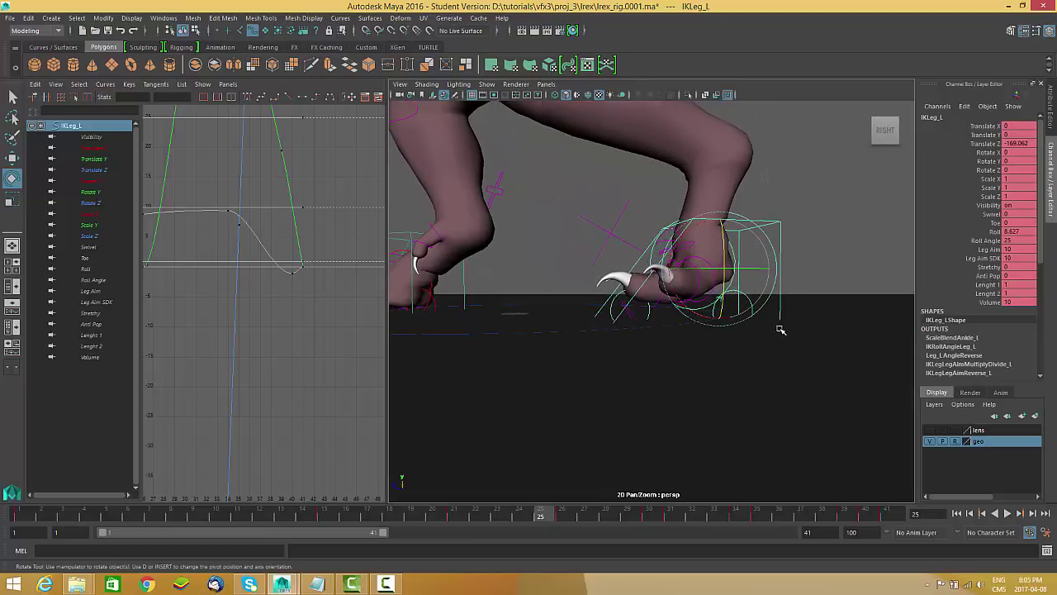
pyautogui.click(566, 513)
pyautogui.keyDown('alt'); pyautogui.moveTo(726, 357); pyautogui.dragTo(707, 333, button='middle'); pyautogui.keyUp('alt')
pyautogui.press('w')
pyautogui.moveTo(709, 213); pyautogui.dragTo(713, 223)
pyautogui.press('s')
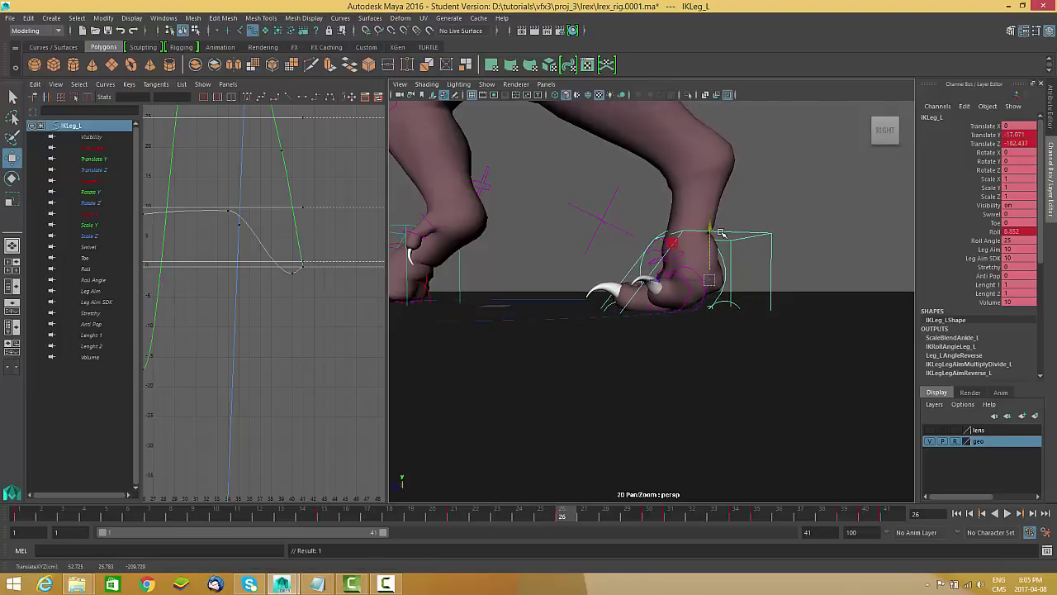
# Step: Tilt the left foot to Rotate X 9.94 at frame 26 and raise it to Translate Y -8.445
pyautogui.press('e')
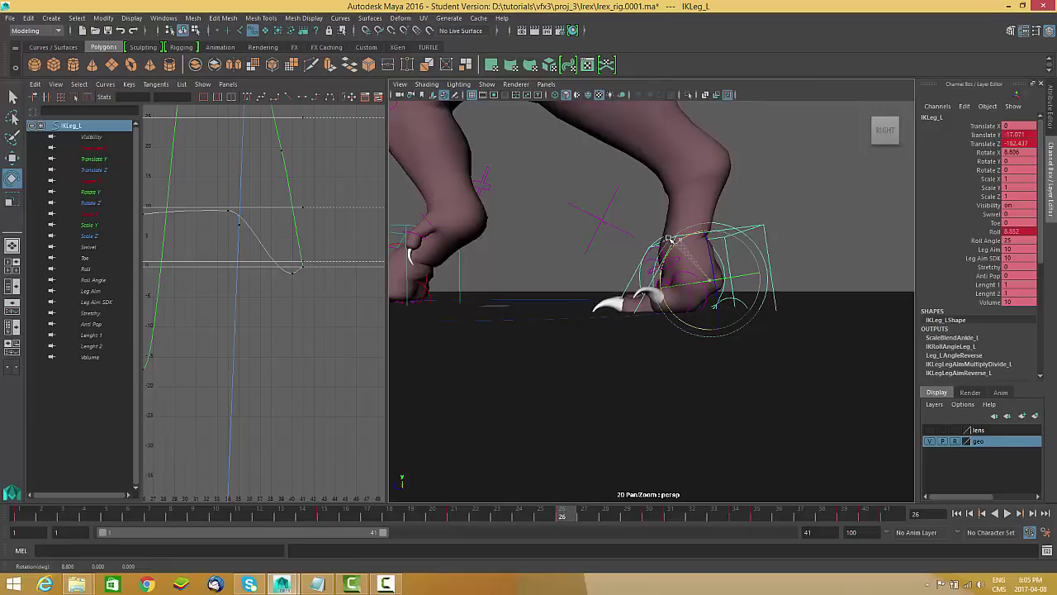
pyautogui.press('w')
pyautogui.moveTo(710, 231); pyautogui.dragTo(717, 225)
pyautogui.keyDown('alt'); pyautogui.moveTo(707, 288); pyautogui.dragTo(641, 281); pyautogui.keyUp('alt')
pyautogui.keyDown('alt'); pyautogui.moveTo(641, 281); pyautogui.dragTo(569, 275, button='right'); pyautogui.keyUp('alt')
pyautogui.keyDown('alt'); pyautogui.moveTo(570, 275); pyautogui.dragTo(579, 288, button='middle'); pyautogui.keyUp('alt')
pyautogui.scroll(3, 589, 238)
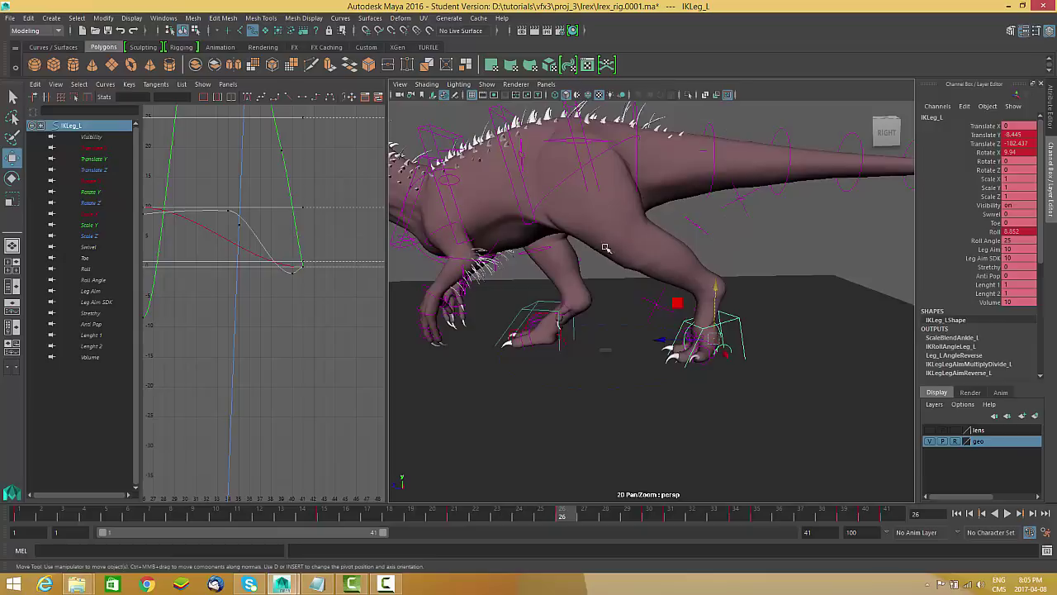
pyautogui.scroll(5, 667, 363)
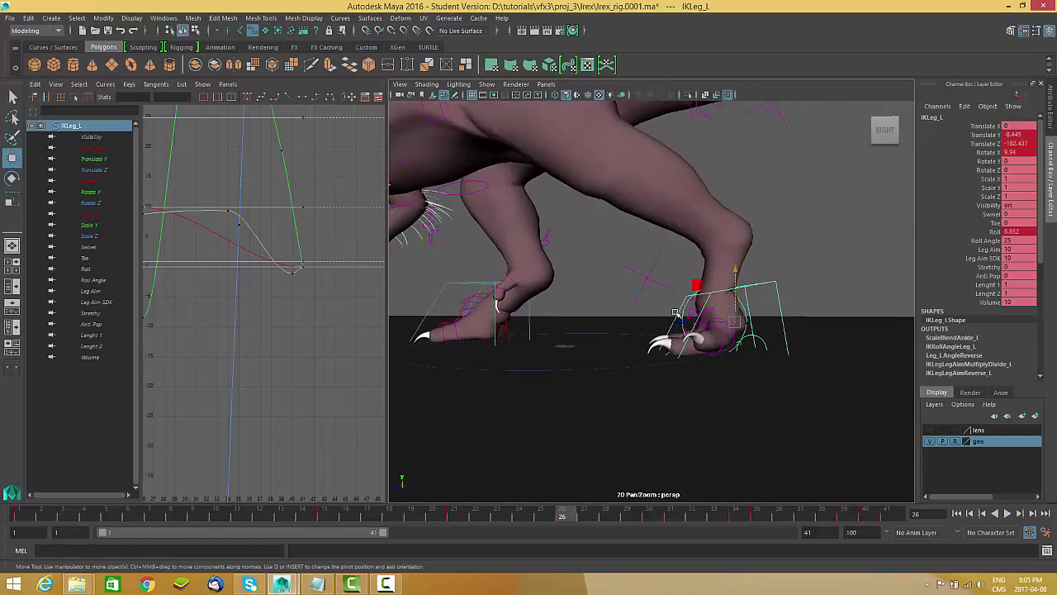
pyautogui.scroll(4, 698, 326)
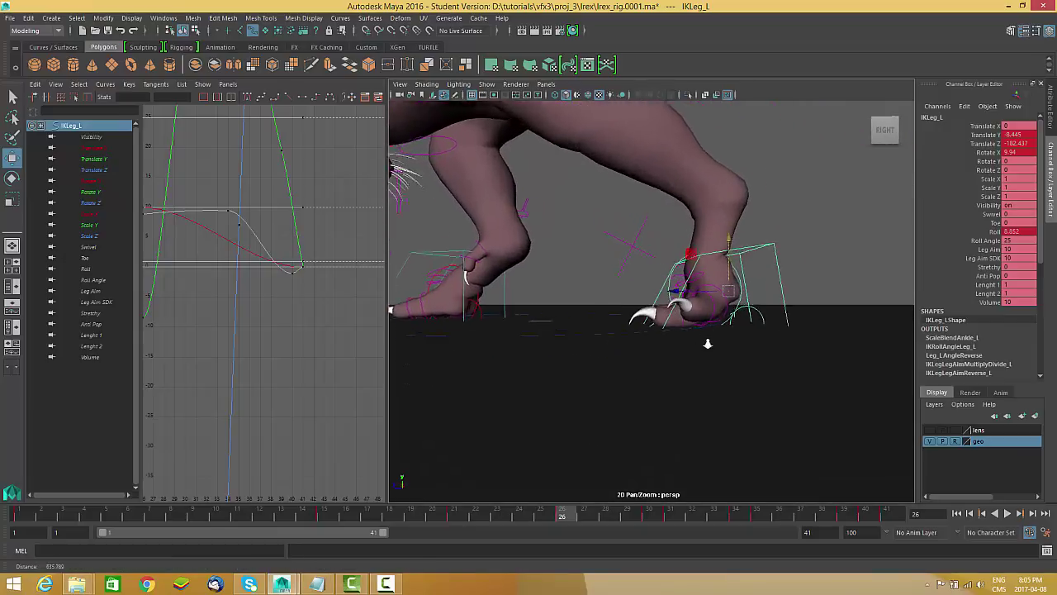
# Step: Adjust the left foot at frame 21 to Rotate X 2.151 and Translate Y -5.502
pyautogui.moveTo(555, 517); pyautogui.dragTo(462, 514)
pyautogui.scroll(-3, 639, 339)
pyautogui.press('e')
pyautogui.moveTo(641, 263); pyautogui.dragTo(643, 254)
pyautogui.scroll(5, 648, 285)
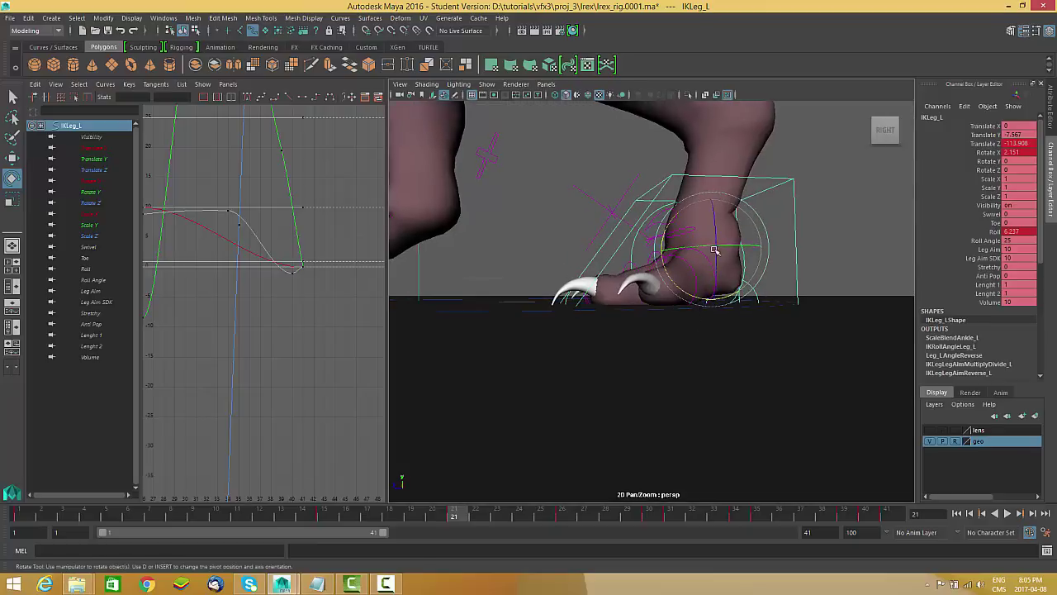
pyautogui.press('w')
pyautogui.moveTo(712, 200); pyautogui.dragTo(726, 221)
pyautogui.scroll(-1, 725, 222)
# Step: Set the left foot's Rotate X to 0 at frame 15
pyautogui.moveTo(435, 516); pyautogui.dragTo(326, 516)
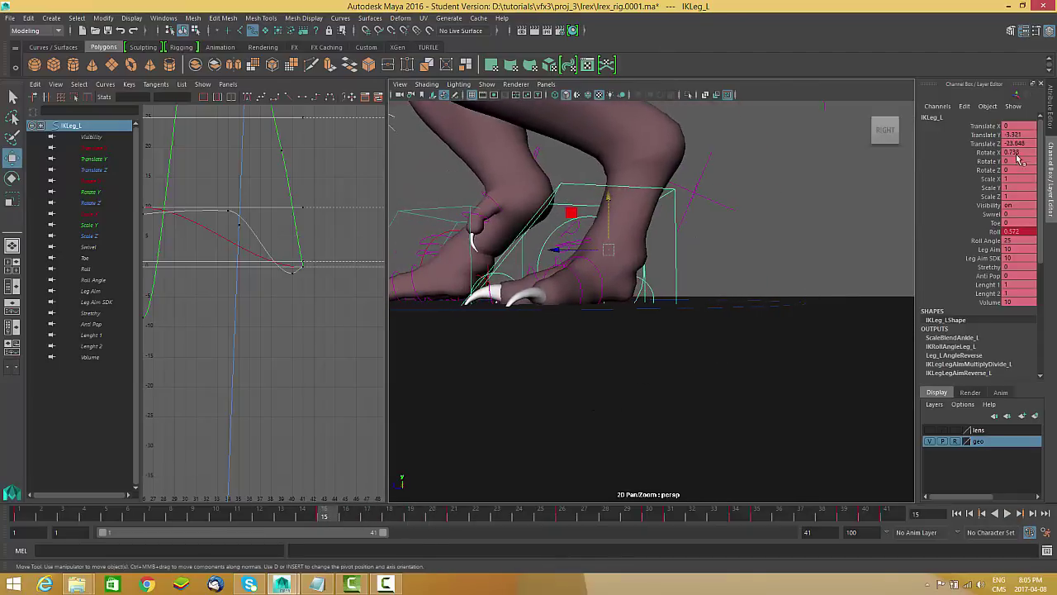
pyautogui.keyDown('alt'); pyautogui.moveTo(504, 408); pyautogui.dragTo(517, 416, button='middle'); pyautogui.keyUp('alt')
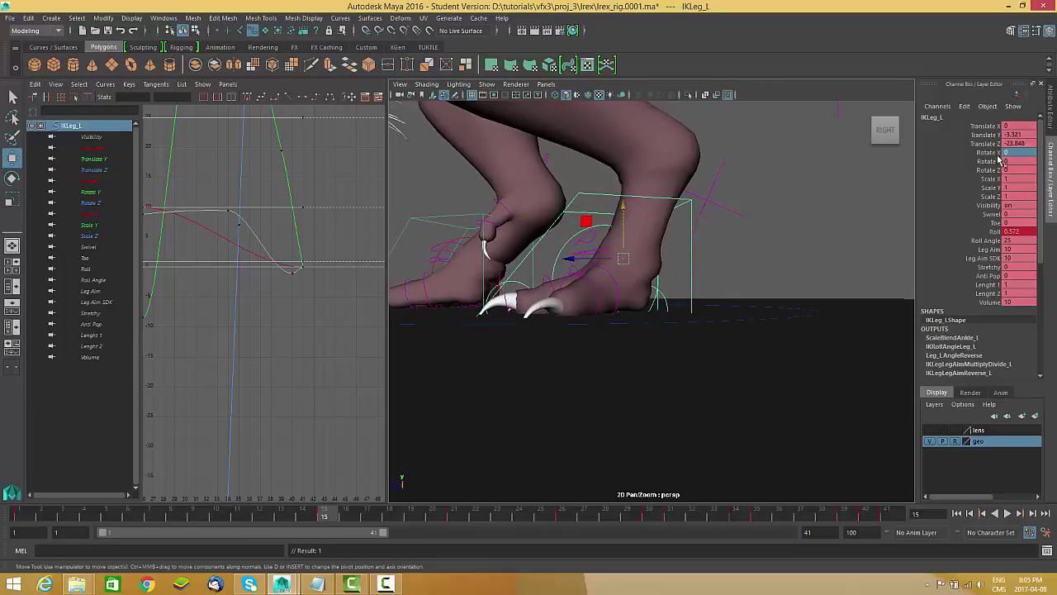
pyautogui.keyDown('alt'); pyautogui.moveTo(655, 322); pyautogui.dragTo(688, 350); pyautogui.keyUp('alt')
pyautogui.keyDown('alt'); pyautogui.moveTo(688, 350); pyautogui.dragTo(414, 490, button='right'); pyautogui.keyUp('alt')
# Step: Review the foot motion from frame 15 to 21 and tilt the left foot to Rotate X 4.447 at frame 21
pyautogui.moveTo(335, 513); pyautogui.dragTo(455, 517)
pyautogui.keyDown('alt'); pyautogui.moveTo(592, 421); pyautogui.dragTo(609, 380); pyautogui.keyUp('alt')
pyautogui.keyDown('alt'); pyautogui.moveTo(608, 380); pyautogui.dragTo(635, 397, button='right'); pyautogui.keyUp('alt')
pyautogui.keyDown('alt'); pyautogui.moveTo(635, 397); pyautogui.dragTo(633, 417); pyautogui.keyUp('alt')
pyautogui.moveTo(448, 519)
pyautogui.mouseDown()
pyautogui.moveTo(310, 517)
pyautogui.moveTo(406, 514)
pyautogui.moveTo(455, 529)
pyautogui.mouseUp()
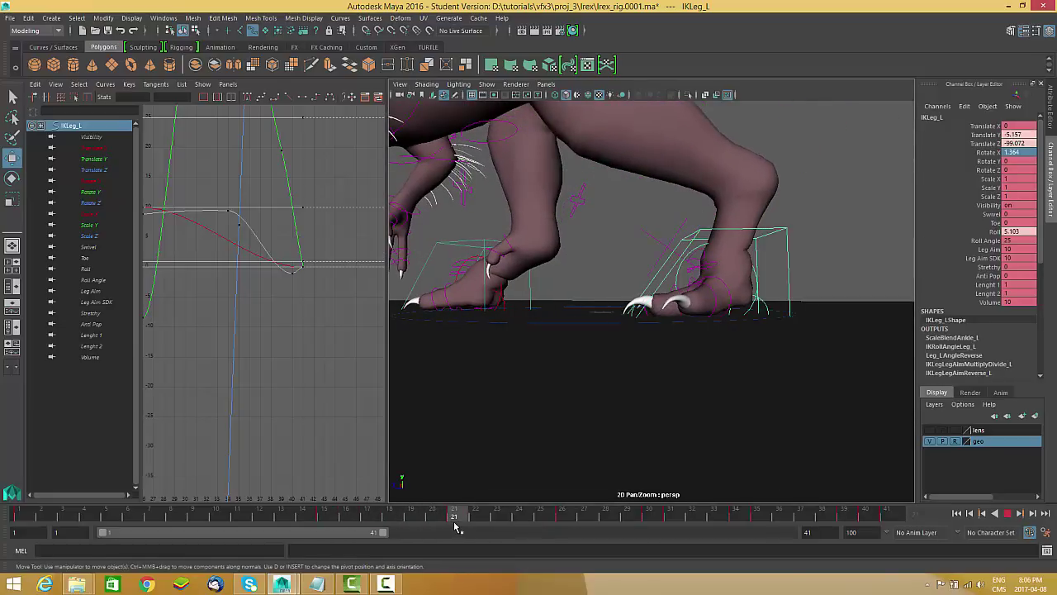
pyautogui.press('e')
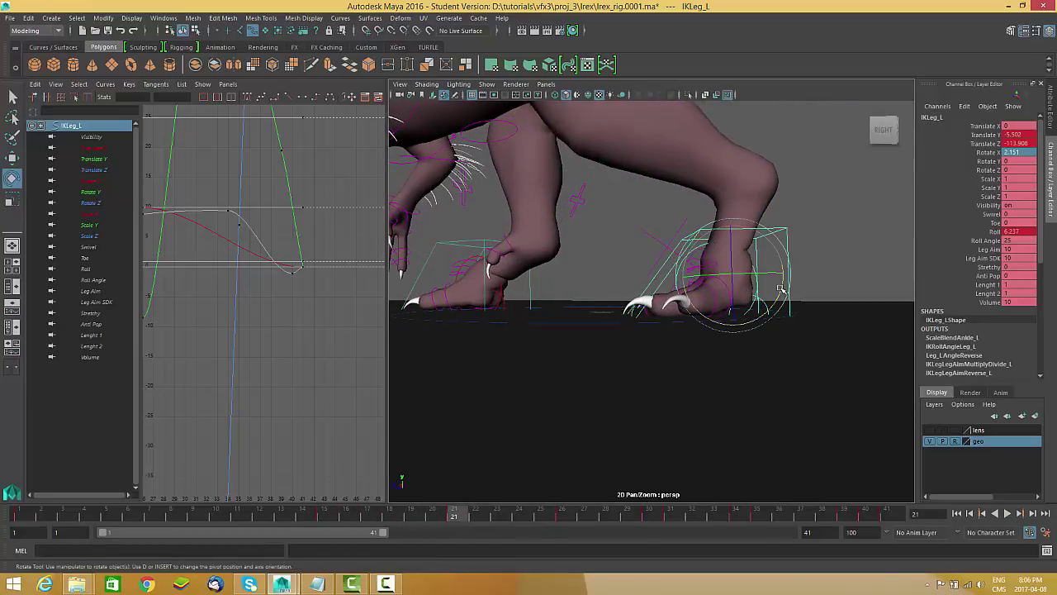
pyautogui.moveTo(780, 302); pyautogui.dragTo(747, 275)
pyautogui.hotkey('ctrl', 'z')
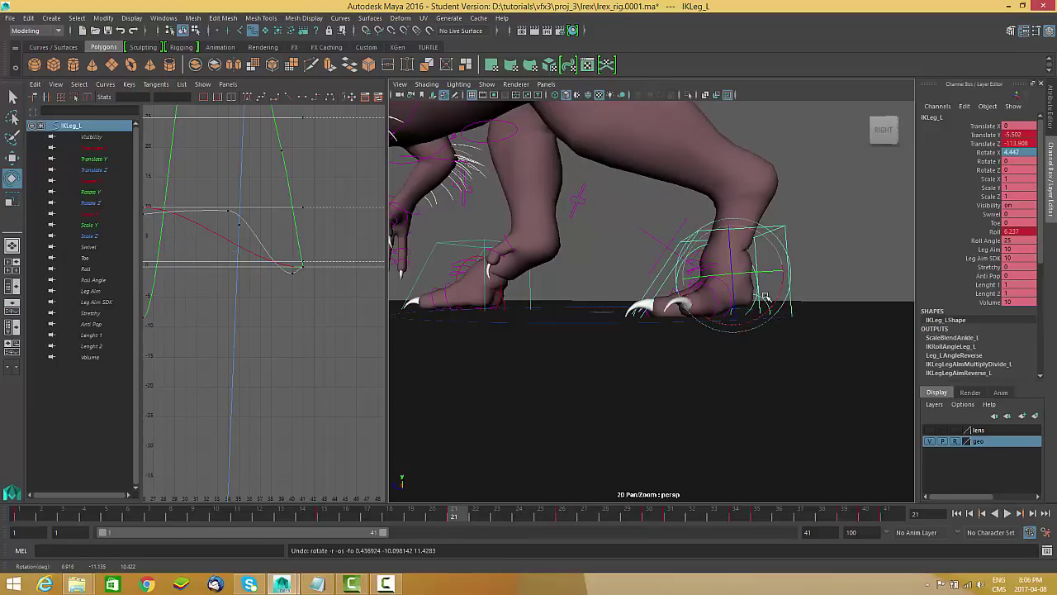
# Step: Play back the foot motion and tilt the left foot slightly further around X at frame 26
pyautogui.keyDown('alt'); pyautogui.moveTo(758, 311); pyautogui.dragTo(751, 345, button='right'); pyautogui.keyUp('alt')
pyautogui.keyDown('alt'); pyautogui.moveTo(766, 360); pyautogui.dragTo(627, 333, button='middle'); pyautogui.keyUp('alt')
pyautogui.keyDown('alt'); pyautogui.moveTo(628, 333); pyautogui.dragTo(686, 351, button='right'); pyautogui.keyUp('alt')
pyautogui.keyDown('alt'); pyautogui.moveTo(763, 305); pyautogui.dragTo(686, 329); pyautogui.keyUp('alt')
pyautogui.keyDown('alt'); pyautogui.moveTo(685, 328); pyautogui.dragTo(649, 319, button='right'); pyautogui.keyUp('alt')
pyautogui.keyDown('alt'); pyautogui.moveTo(649, 319); pyautogui.dragTo(649, 357); pyautogui.keyUp('alt')
pyautogui.hotkey('alt', 'v')
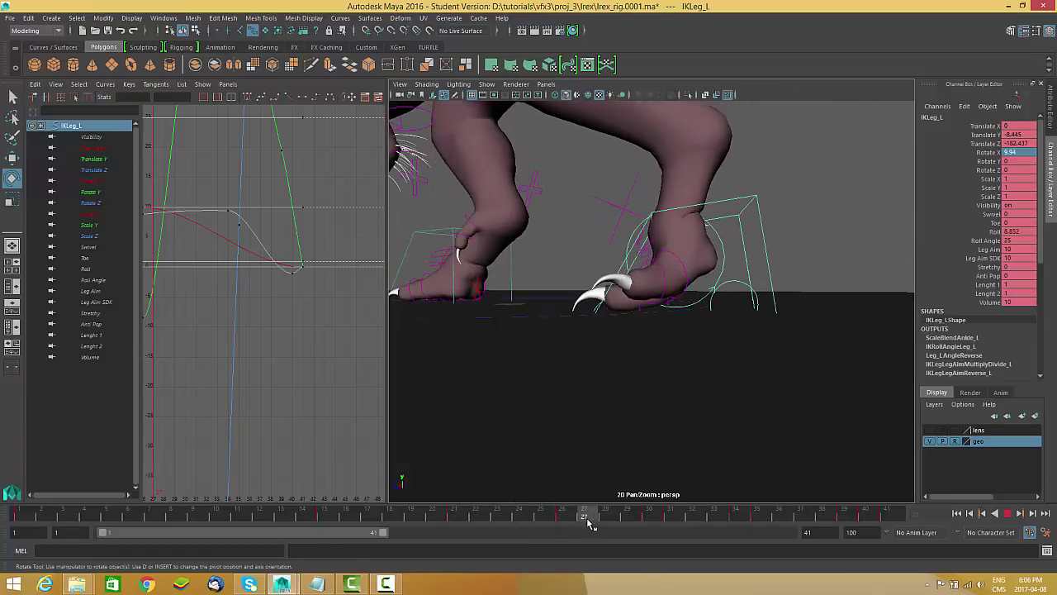
pyautogui.click(561, 516)
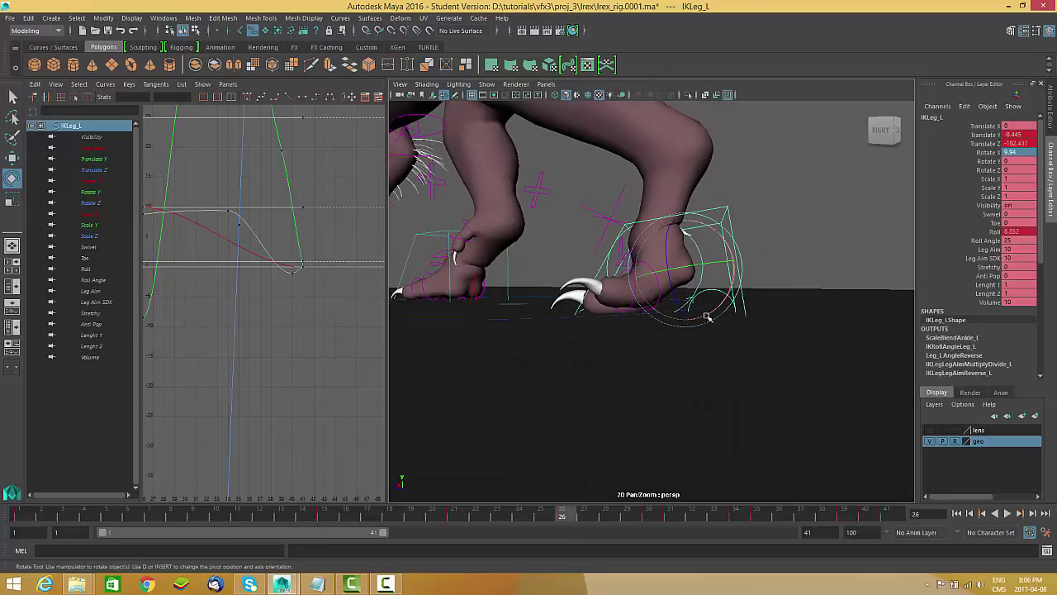
pyautogui.hotkey('alt', 'v')
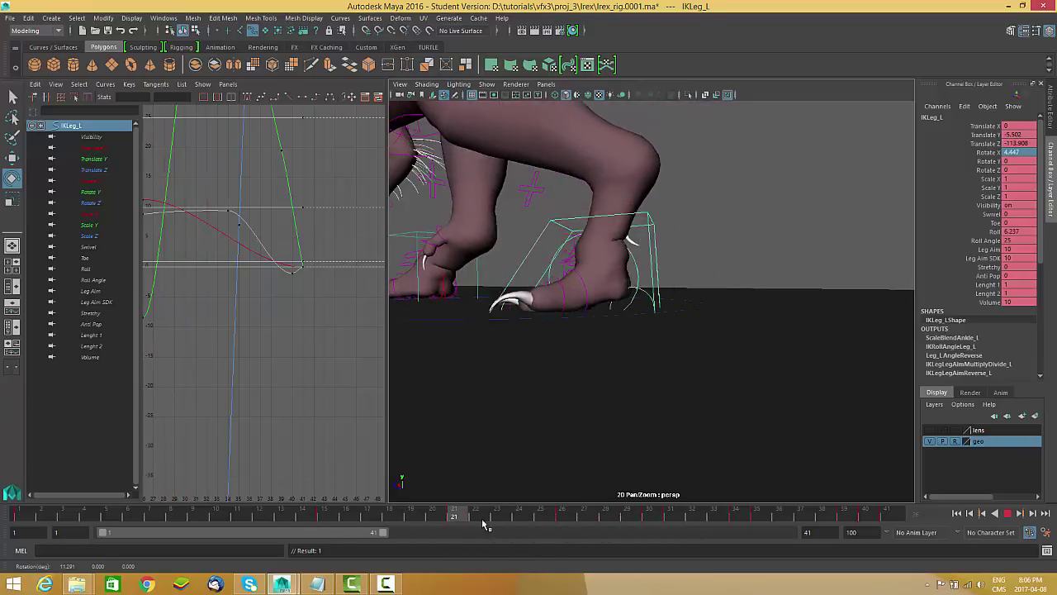
# Step: Try to lower the Rotate Z keys of FKtoe_out3_L and FKtoe_mid3_L at frame 21
pyautogui.hotkey('alt', 'v')
pyautogui.press('e')
pyautogui.keyDown('alt'); pyautogui.moveTo(603, 344); pyautogui.dragTo(584, 313); pyautogui.keyUp('alt')
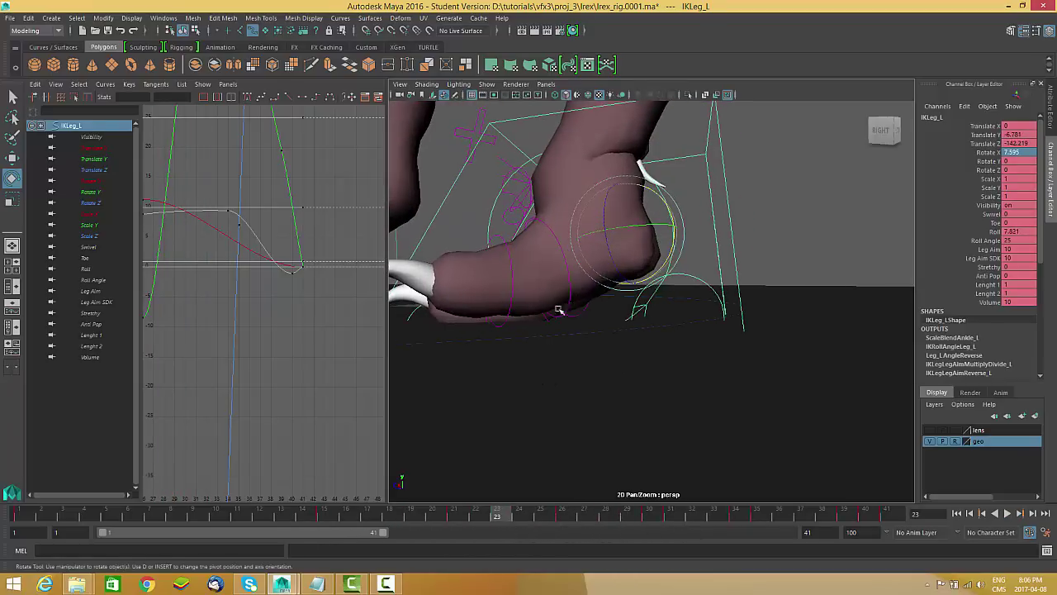
pyautogui.click(505, 333)
pyautogui.keyDown('shift'); pyautogui.click(500, 331); pyautogui.keyUp('shift')
pyautogui.hotkey('alt', 'v')
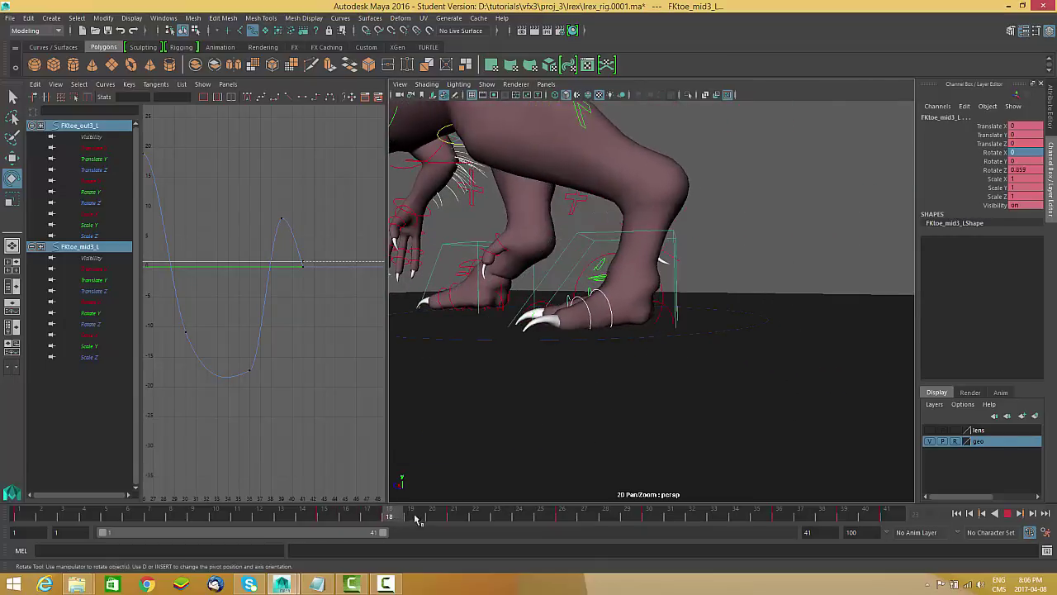
pyautogui.hotkey('alt', 'v')
pyautogui.keyDown('alt'); pyautogui.moveTo(578, 357); pyautogui.dragTo(587, 337); pyautogui.keyUp('alt')
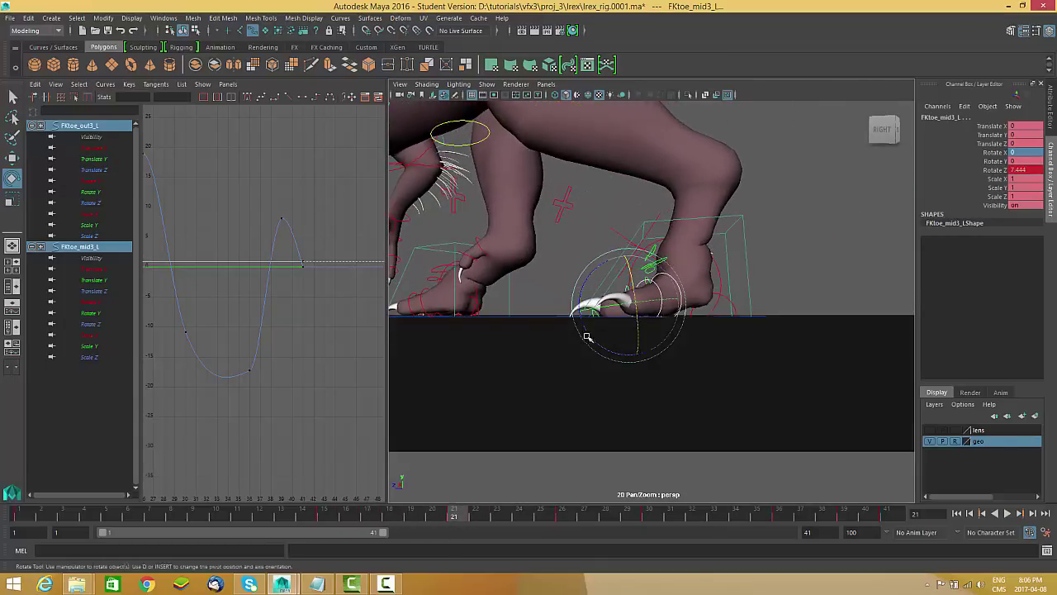
pyautogui.keyDown('alt'); pyautogui.moveTo(587, 337); pyautogui.dragTo(634, 334, button='right'); pyautogui.keyUp('alt')
pyautogui.keyDown('alt'); pyautogui.moveTo(598, 327); pyautogui.dragTo(620, 319, button='middle'); pyautogui.keyUp('alt')
pyautogui.keyDown('alt'); pyautogui.moveTo(188, 204); pyautogui.dragTo(322, 240, button='middle'); pyautogui.keyUp('alt')
pyautogui.click(245, 238)
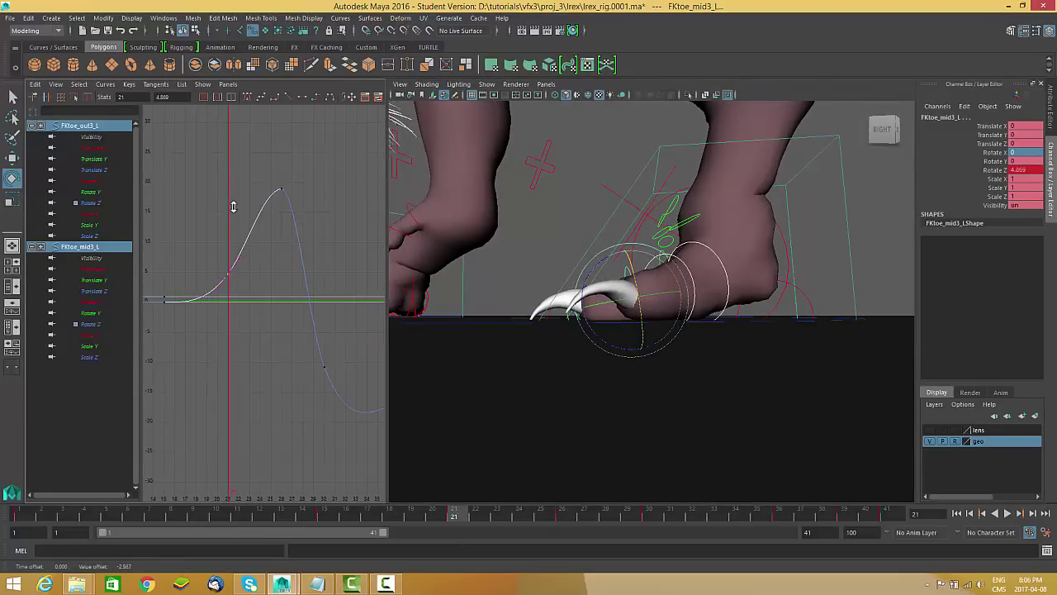
pyautogui.hotkey('ctrl', 'z')
# Step: Select the outer toe controls FKtoe_out3_L and FKtoe_out2_L and lower their frame 21 Rotate Z keys to 4.777
pyautogui.keyDown('alt'); pyautogui.moveTo(740, 310); pyautogui.dragTo(773, 378); pyautogui.keyUp('alt')
pyautogui.keyDown('alt'); pyautogui.moveTo(826, 339); pyautogui.dragTo(800, 301); pyautogui.keyUp('alt')
pyautogui.hotkey('ctrl', 'z')
pyautogui.keyDown('alt'); pyautogui.moveTo(777, 377); pyautogui.dragTo(571, 343); pyautogui.keyUp('alt')
pyautogui.moveTo(252, 246); pyautogui.dragTo(217, 270)
pyautogui.keyDown('shift'); pyautogui.moveTo(259, 255); pyautogui.dragTo(262, 268, button='middle'); pyautogui.keyUp('shift')
pyautogui.keyDown('alt'); pyautogui.moveTo(633, 378); pyautogui.dragTo(630, 300); pyautogui.keyUp('alt')
pyautogui.keyDown('alt'); pyautogui.moveTo(634, 337); pyautogui.dragTo(614, 380); pyautogui.keyUp('alt')
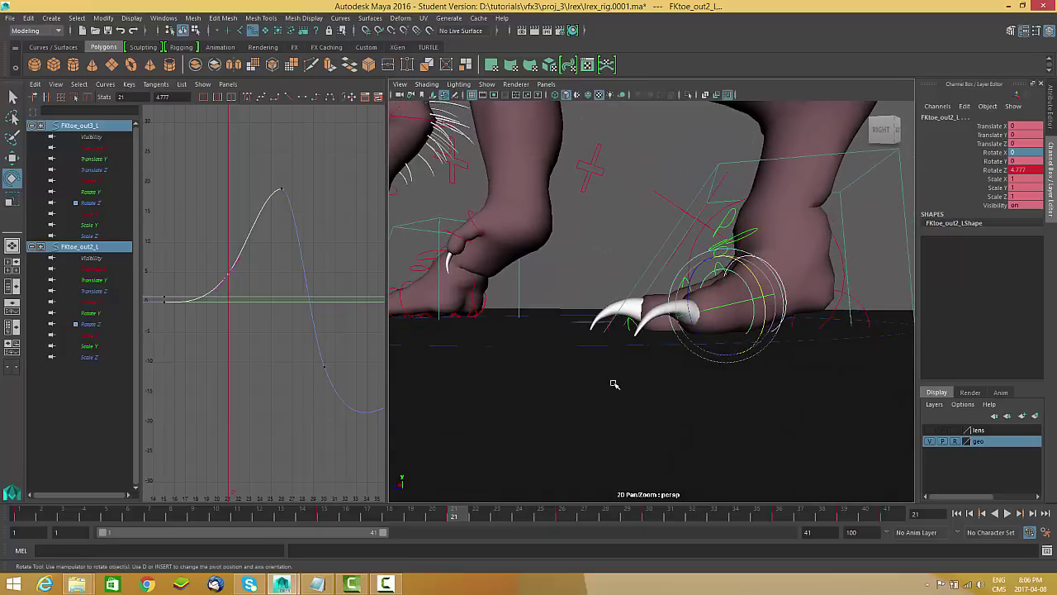
# Step: Lower the outer toe's Rotate Z keys at frame 26 to 9.751
pyautogui.keyDown('alt'); pyautogui.moveTo(289, 331); pyautogui.dragTo(266, 333, button='middle'); pyautogui.keyUp('alt')
pyautogui.moveTo(468, 518); pyautogui.dragTo(565, 516)
pyautogui.keyDown('alt'); pyautogui.moveTo(697, 412); pyautogui.dragTo(608, 410, button='middle'); pyautogui.keyUp('alt')
pyautogui.moveTo(288, 163); pyautogui.dragTo(252, 202)
pyautogui.keyDown('shift'); pyautogui.moveTo(267, 224); pyautogui.dragTo(289, 279, button='middle'); pyautogui.keyUp('shift')
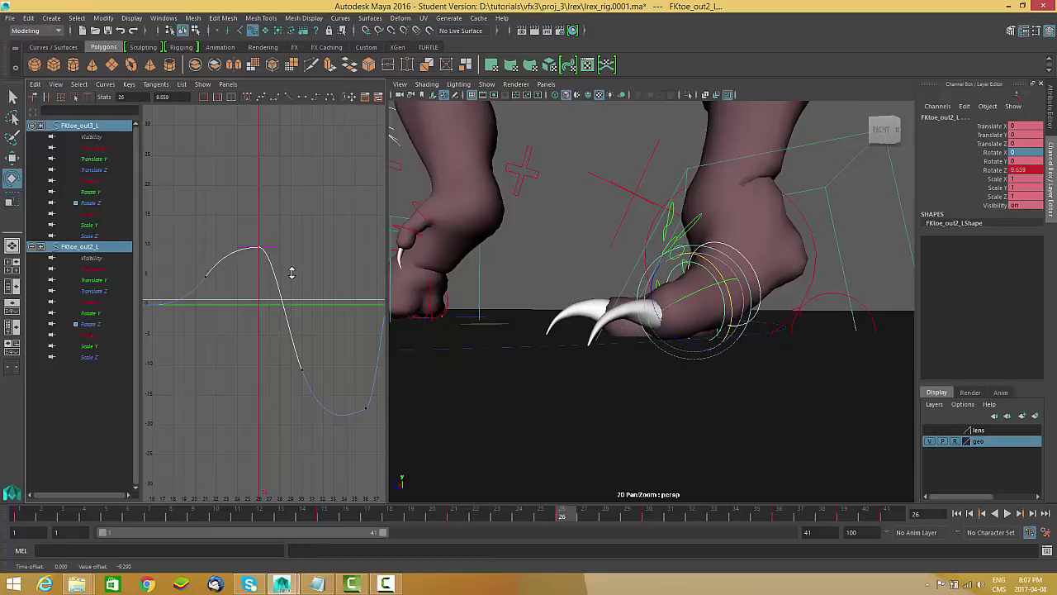
pyautogui.keyDown('alt'); pyautogui.moveTo(656, 357); pyautogui.dragTo(694, 313); pyautogui.keyUp('alt')
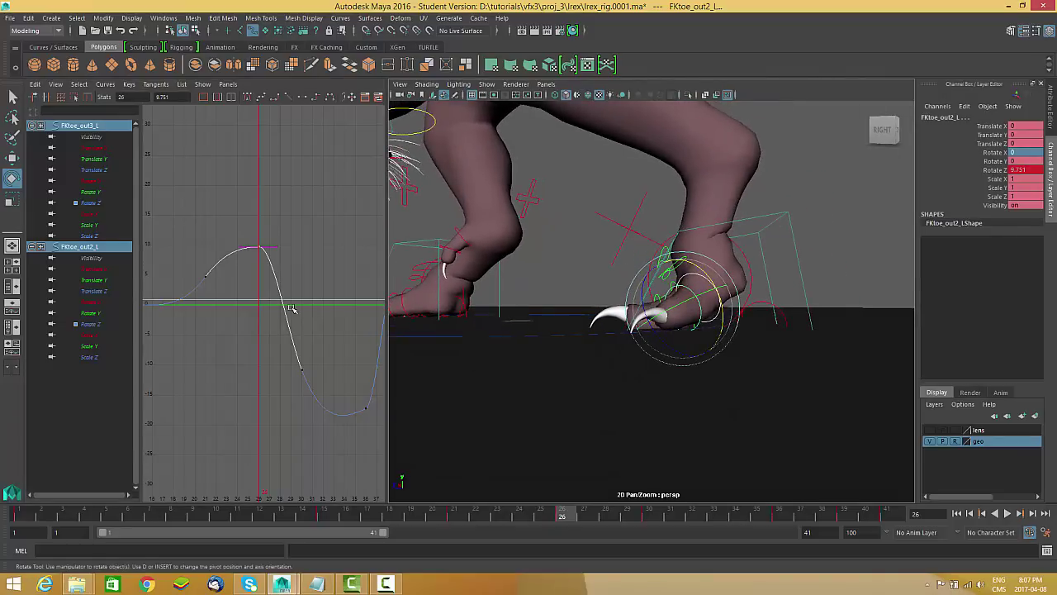
# Step: Tilt the tangents of the outer toe's frame 26 Rotate Z keys slightly downward and play back the motion
pyautogui.moveTo(281, 211); pyautogui.dragTo(266, 260)
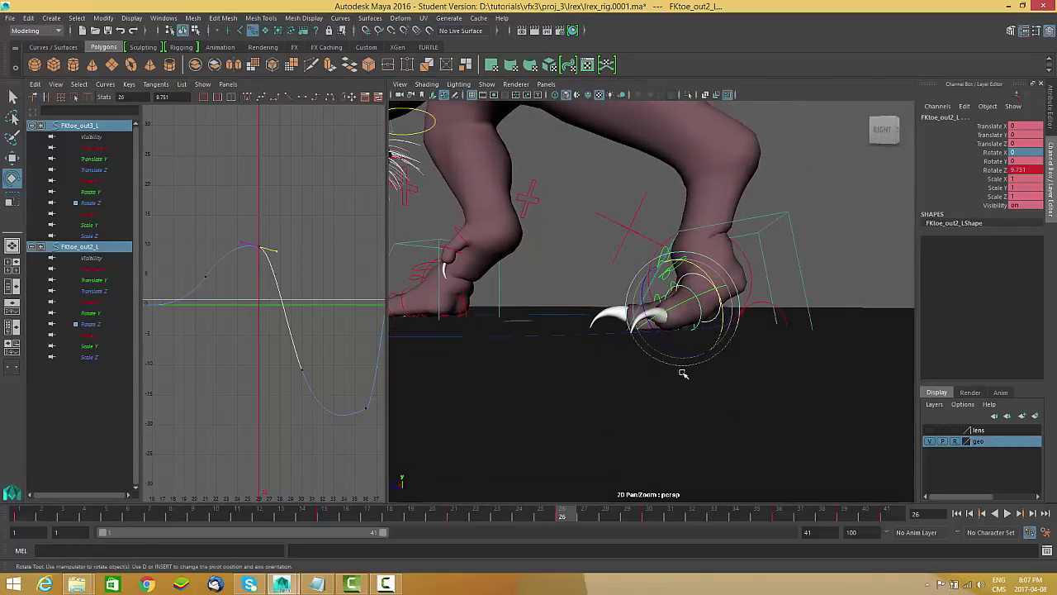
pyautogui.keyDown('alt'); pyautogui.moveTo(679, 372); pyautogui.dragTo(652, 369, button='middle'); pyautogui.keyUp('alt')
pyautogui.hotkey('alt', 'v')
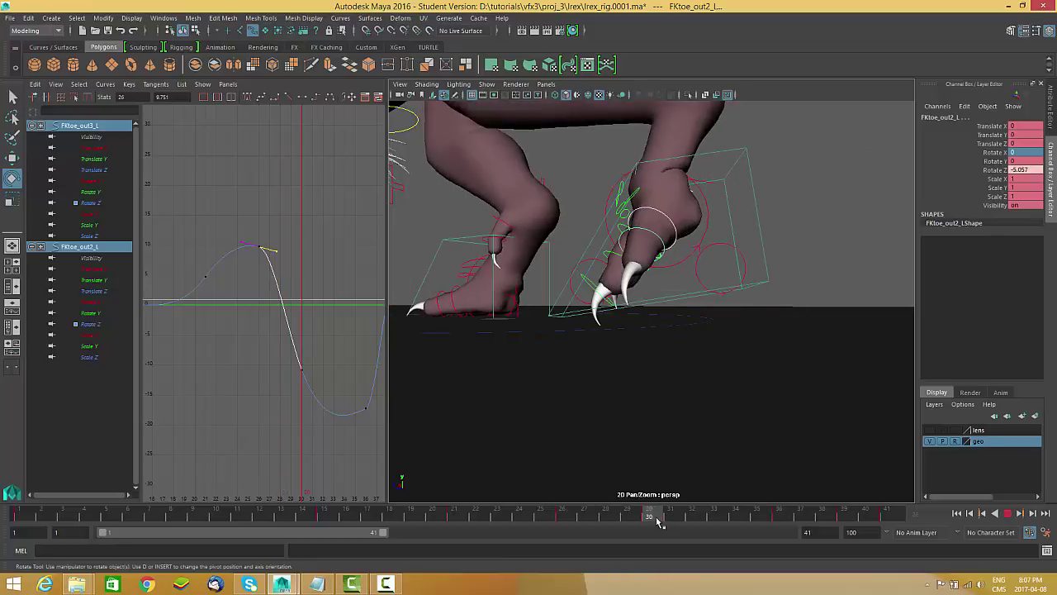
# Step: Lower the outer toe's Rotate Z keys at frame 30 to -12.836
pyautogui.moveTo(661, 519); pyautogui.dragTo(662, 520)
pyautogui.moveTo(316, 351); pyautogui.dragTo(294, 385)
pyautogui.keyDown('shift'); pyautogui.moveTo(315, 335); pyautogui.dragTo(241, 337, button='middle'); pyautogui.keyUp('shift')
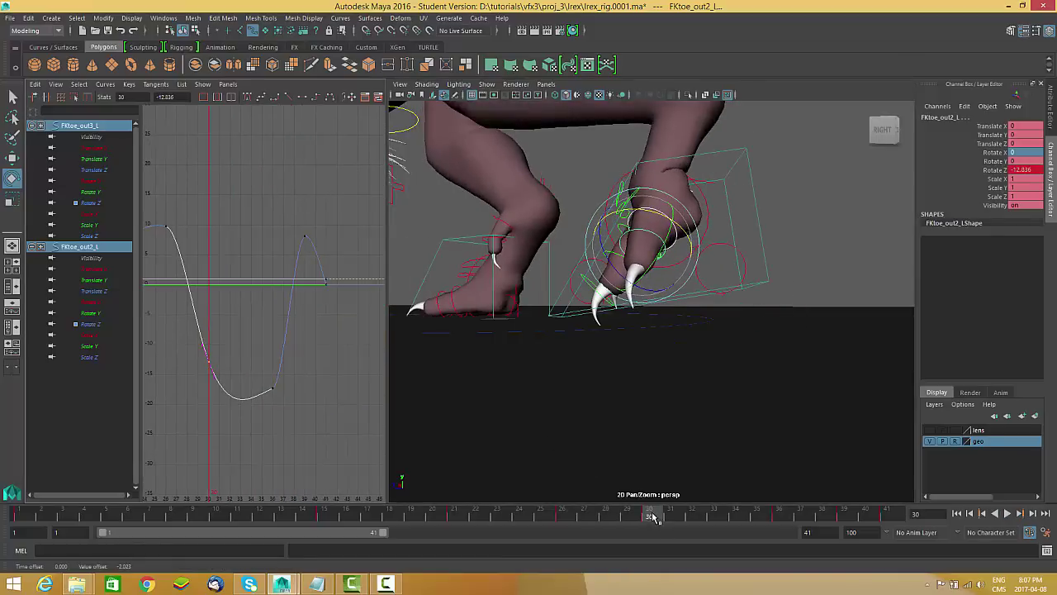
# Step: Play back the walk cycle from close and wide side views to examine the outer toe's curl through the step
pyautogui.click(574, 520)
pyautogui.hotkey('alt', 'v')
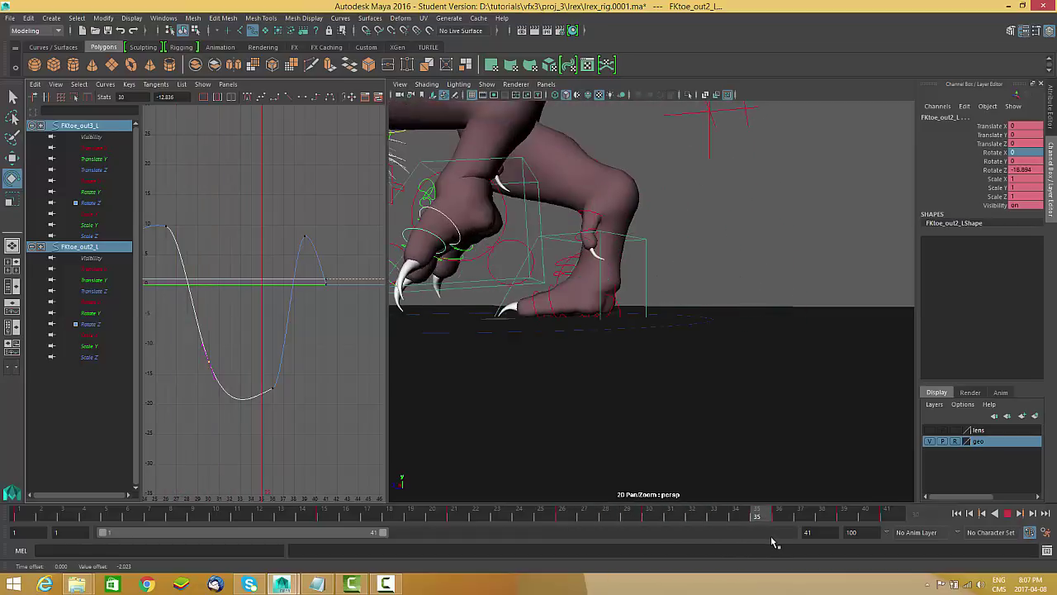
pyautogui.hotkey('alt', 'v')
pyautogui.keyDown('alt'); pyautogui.moveTo(693, 371); pyautogui.dragTo(785, 371, button='middle'); pyautogui.keyUp('alt')
pyautogui.keyDown('alt'); pyautogui.moveTo(785, 370); pyautogui.dragTo(608, 368, button='right'); pyautogui.keyUp('alt')
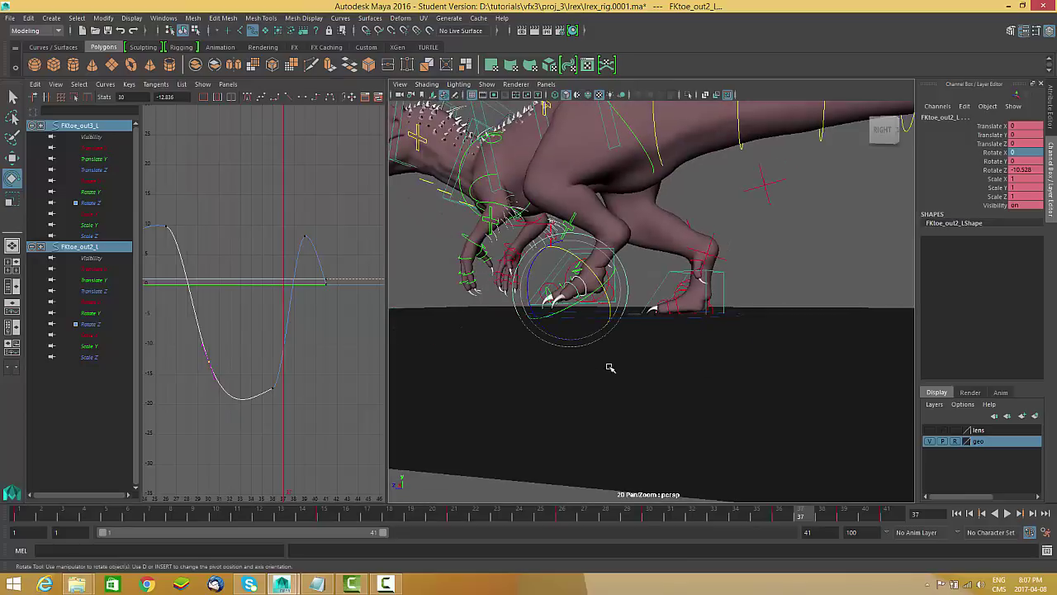
pyautogui.click(1008, 513)
pyautogui.keyDown('alt'); pyautogui.moveTo(731, 333); pyautogui.dragTo(691, 342); pyautogui.keyUp('alt')
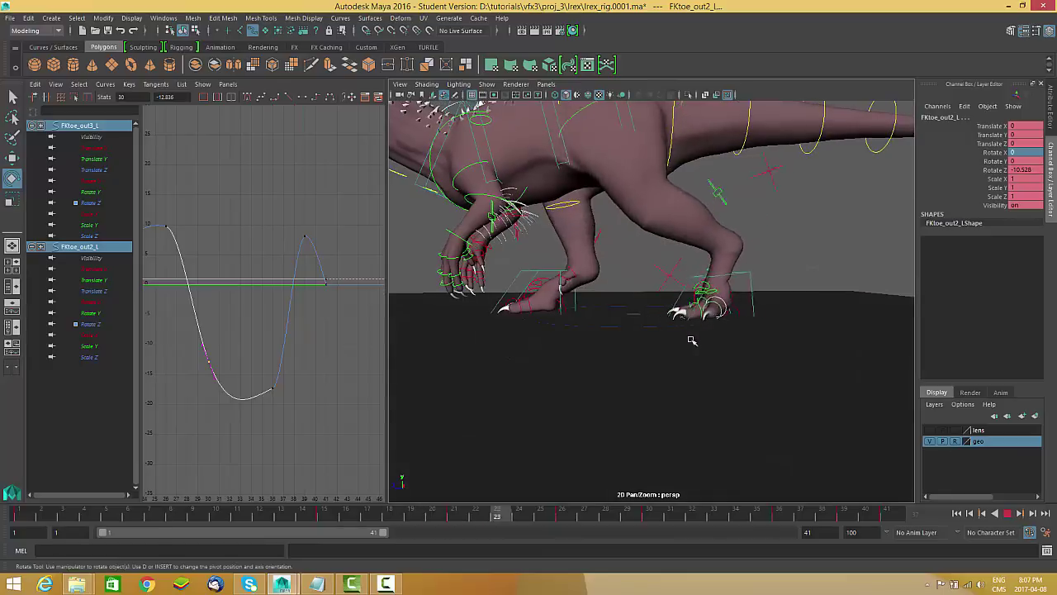
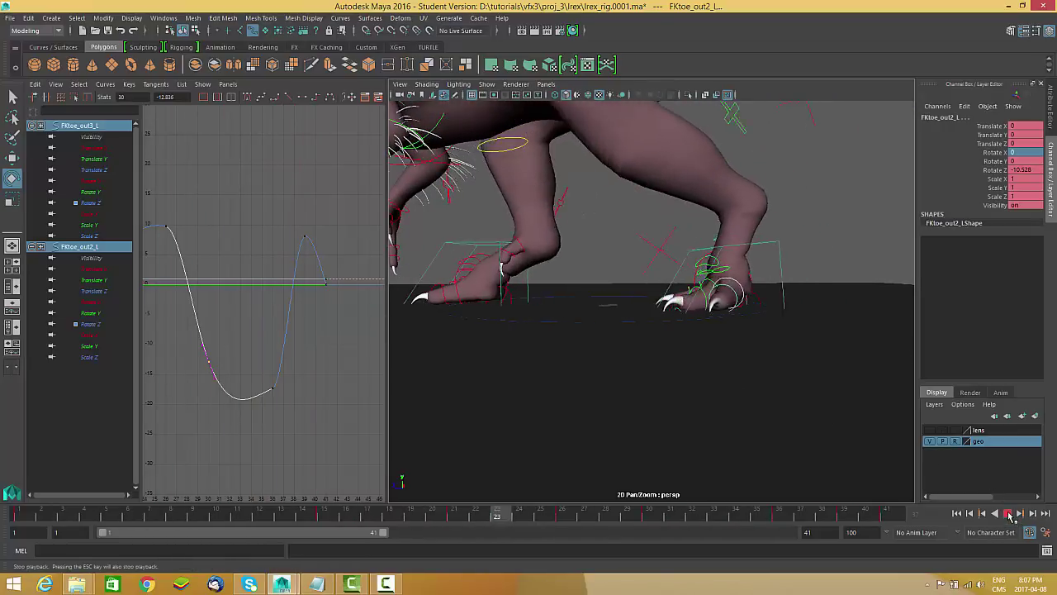
pyautogui.click(1012, 513)
# Step: At frame 26, tilt the left foot control to a Rotate X of about 23.8, raise its Translate Y to 4.897 and play back the walk
pyautogui.click(981, 513)
pyautogui.moveTo(660, 516); pyautogui.dragTo(568, 515)
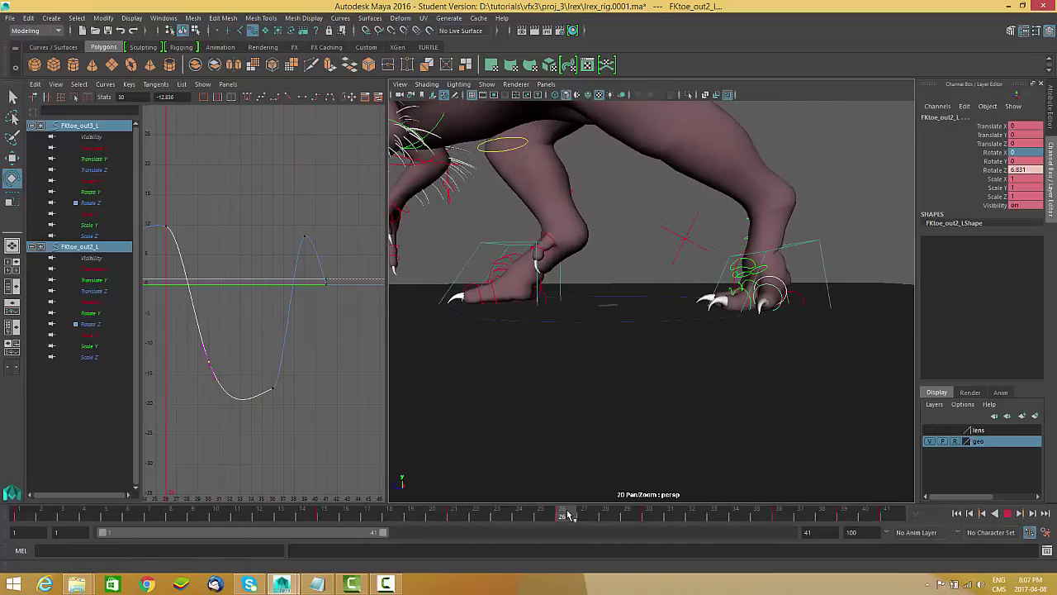
pyautogui.scroll(5, 736, 366)
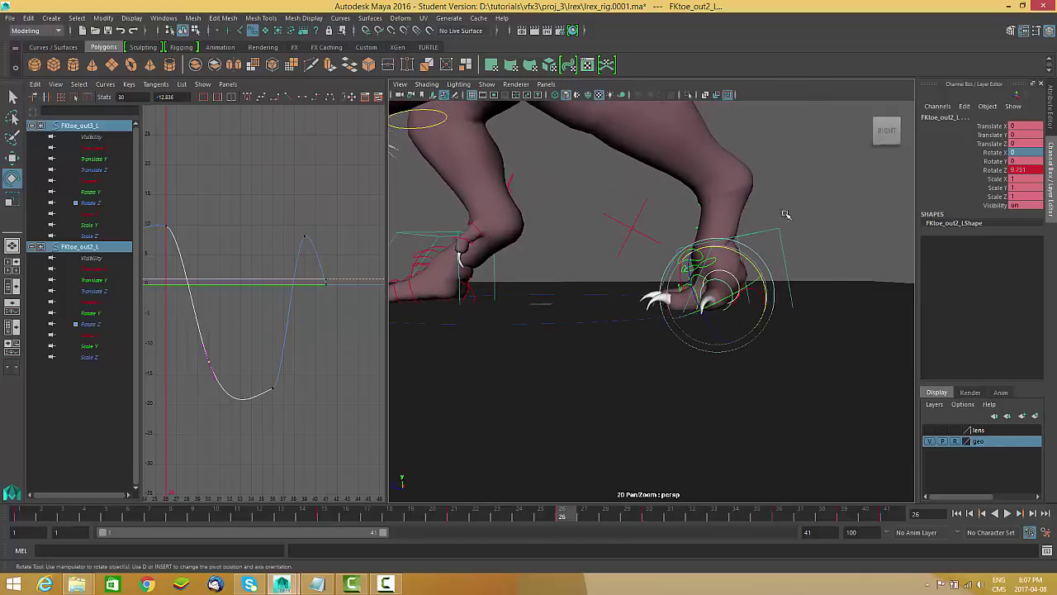
pyautogui.click(788, 270)
pyautogui.keyDown('alt'); pyautogui.moveTo(788, 270); pyautogui.dragTo(767, 261); pyautogui.keyUp('alt')
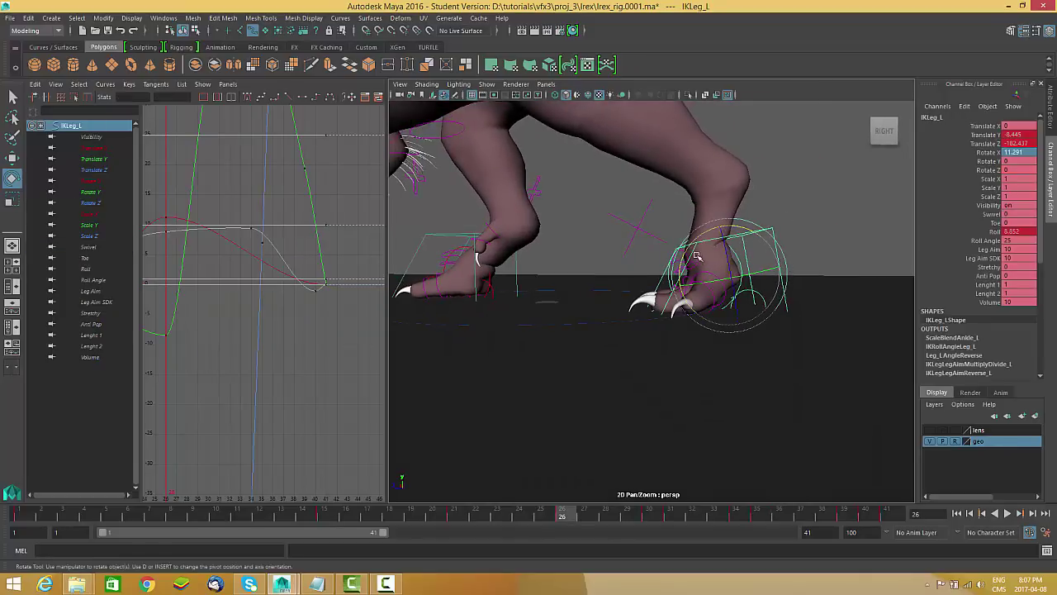
pyautogui.press('w')
pyautogui.moveTo(726, 227); pyautogui.dragTo(731, 216)
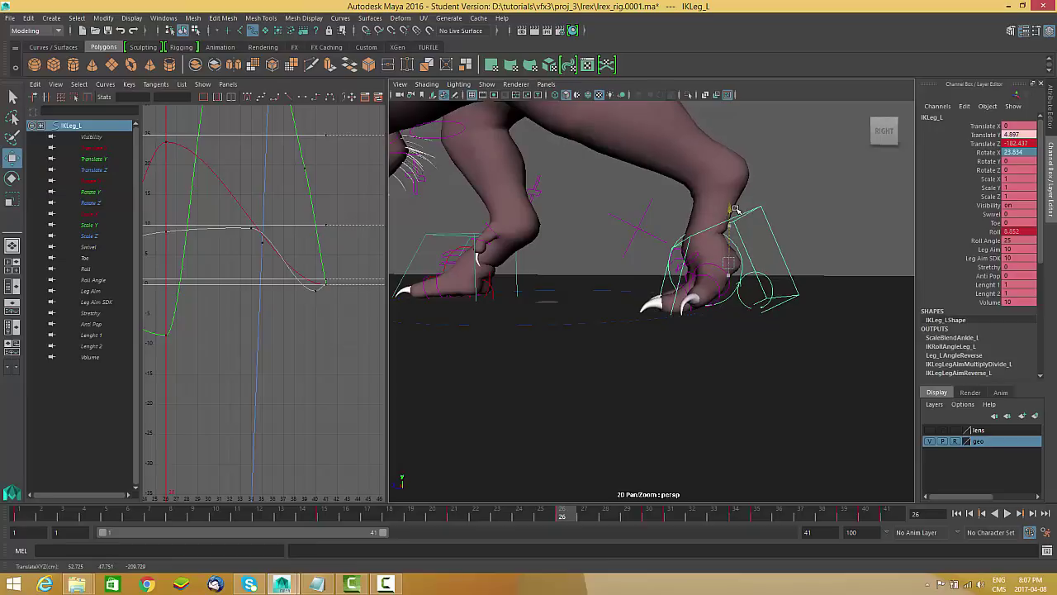
pyautogui.moveTo(554, 515); pyautogui.dragTo(520, 515)
pyautogui.click(1009, 514)
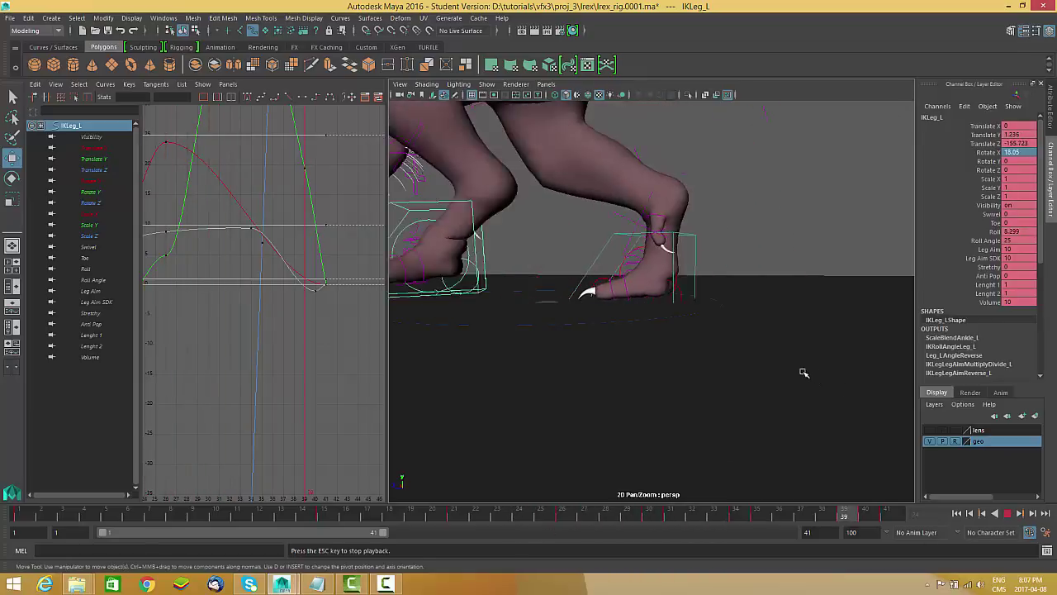
pyautogui.moveTo(698, 364)
pyautogui.keyDown('alt'); pyautogui.mouseDown(button='right')
pyautogui.moveTo(653, 365)
pyautogui.moveTo(678, 368)
pyautogui.mouseUp(button='right'); pyautogui.keyUp('alt')
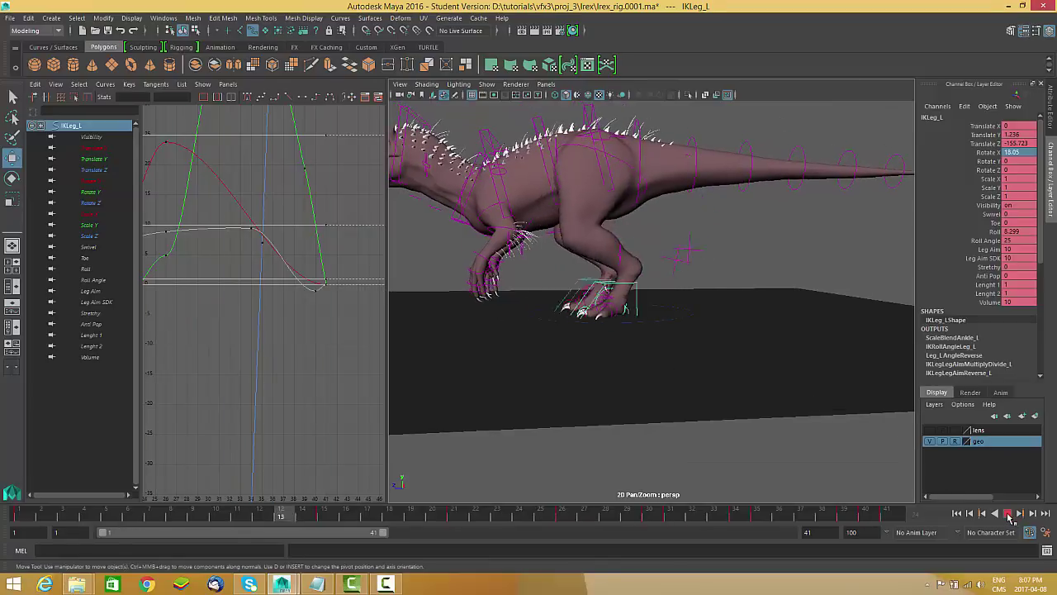
pyautogui.click(1006, 514)
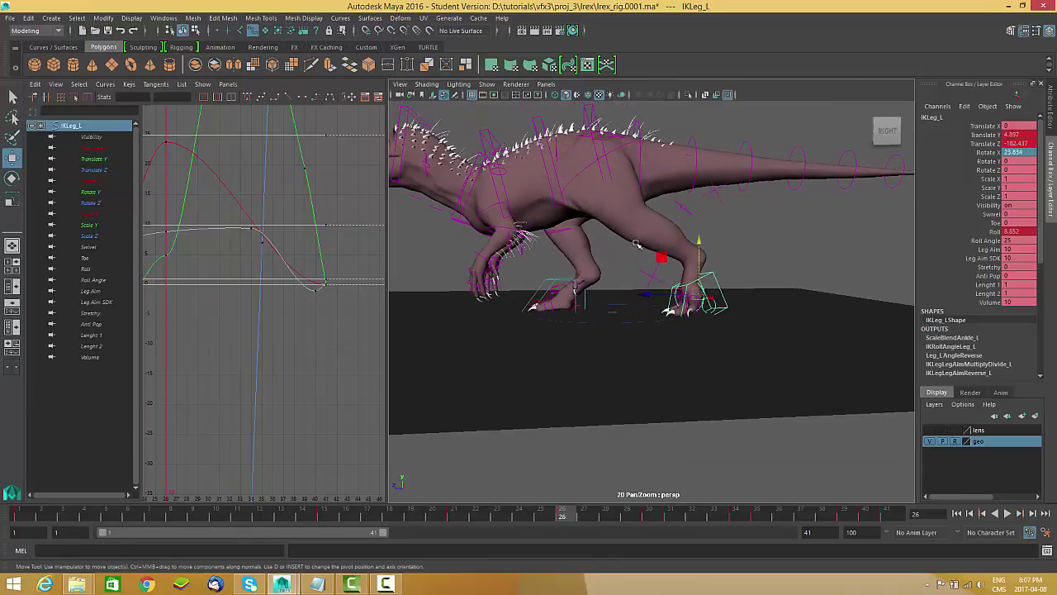
# Step: Select the left rump control FKRump_L and key its rotation at frame 21 with Rotate Z at -11.424
pyautogui.click(621, 148)
pyautogui.click(454, 515)
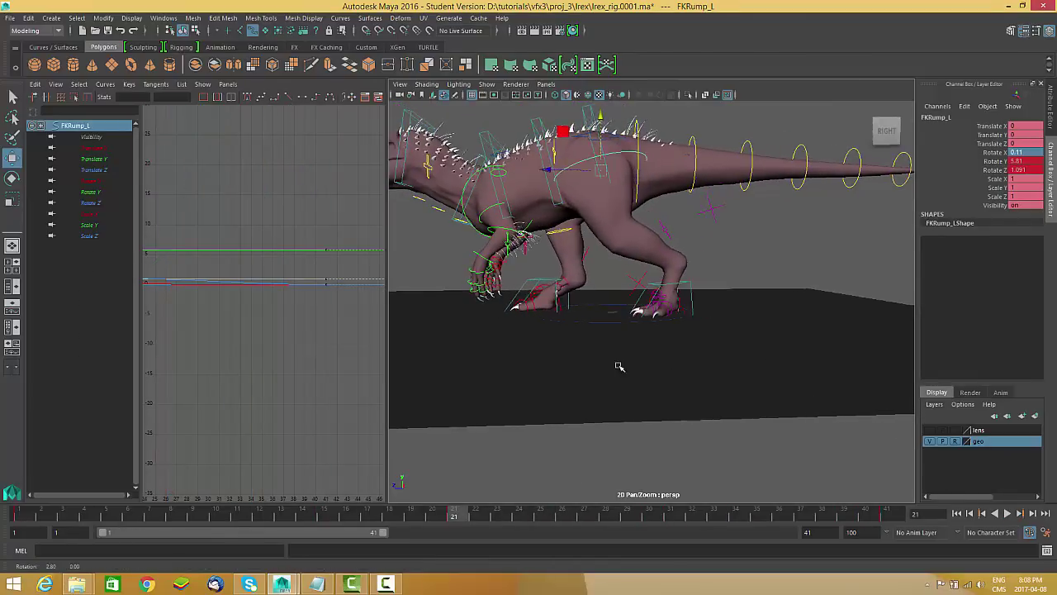
pyautogui.keyDown('alt'); pyautogui.moveTo(619, 371); pyautogui.dragTo(628, 281); pyautogui.keyUp('alt')
pyautogui.press('e')
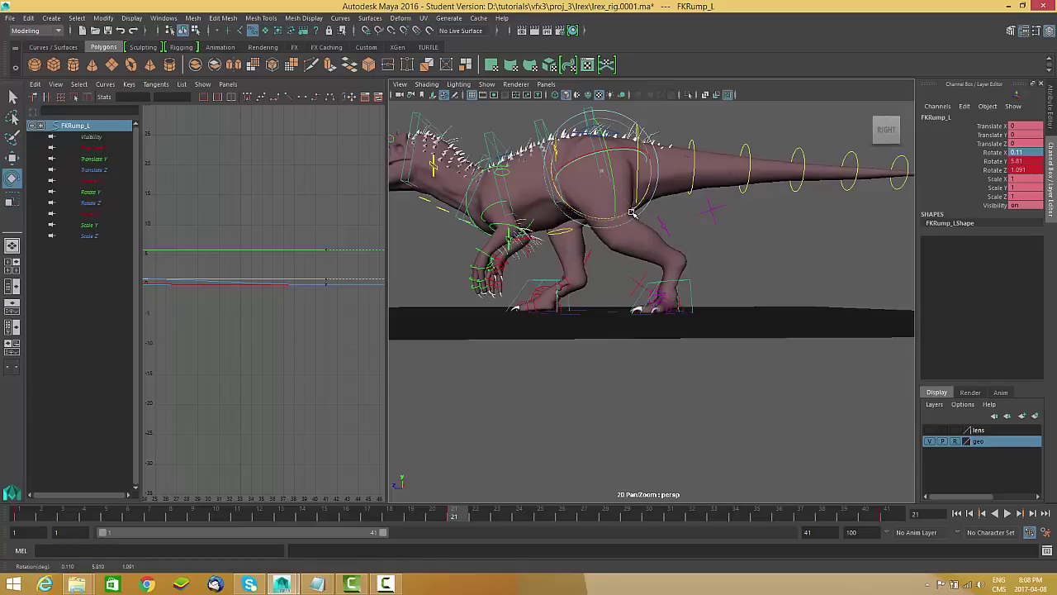
pyautogui.hotkey('shift', 'e')
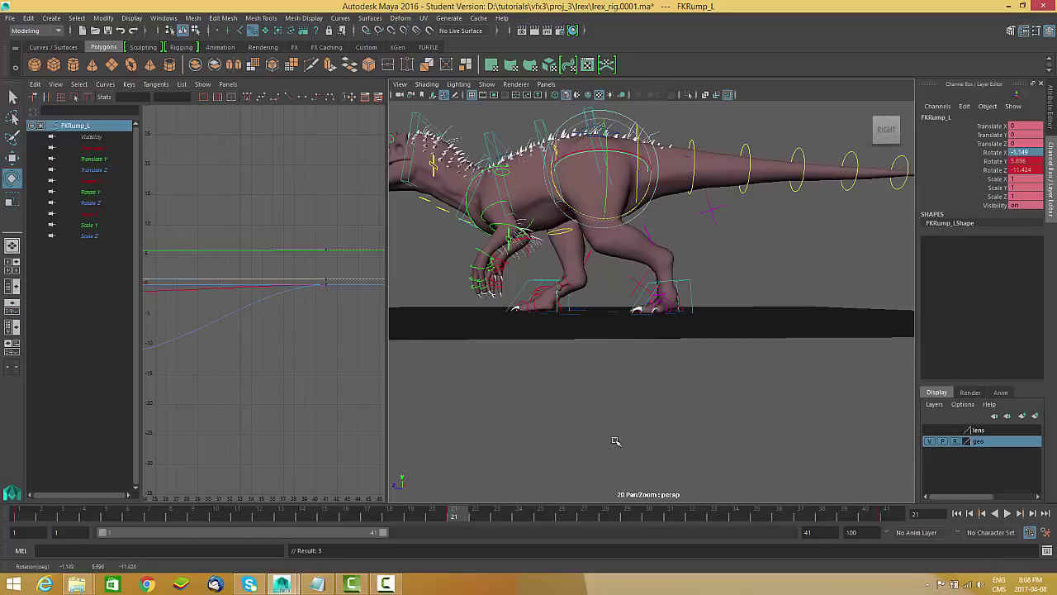
# Step: Rotate the left rump control at frame 26 to a Rotate Z of about -26.8, key it and scrub the swing forward
pyautogui.moveTo(464, 516); pyautogui.dragTo(562, 516)
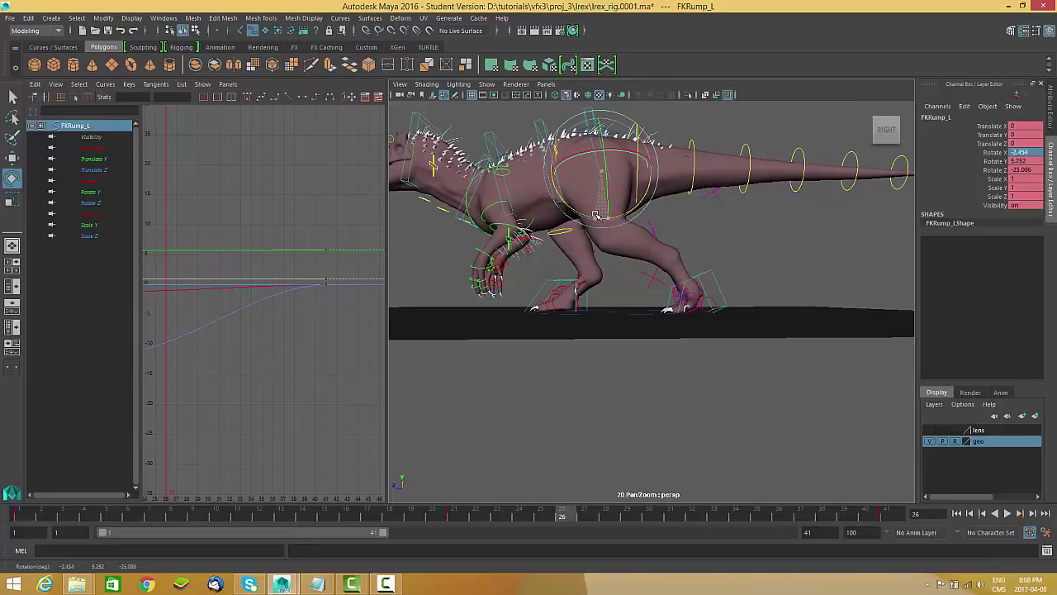
pyautogui.hotkey('shift', 'e')
pyautogui.moveTo(576, 519); pyautogui.dragTo(728, 525)
# Step: Pose the left rump control at frame 34 with Rotate Z at -18.051
pyautogui.moveTo(629, 515); pyautogui.dragTo(732, 518)
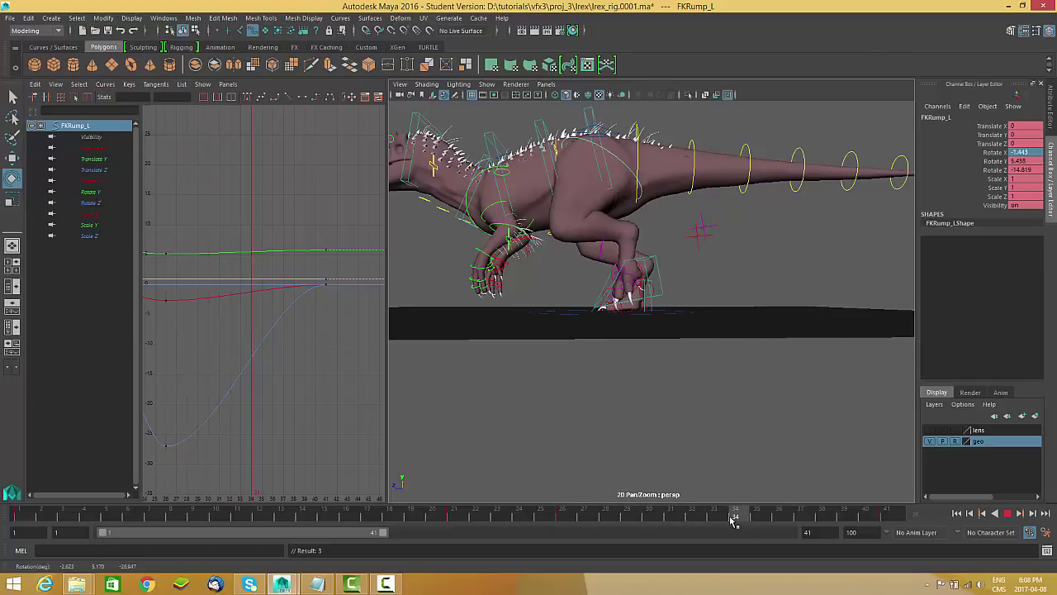
pyautogui.scroll(2, 597, 213)
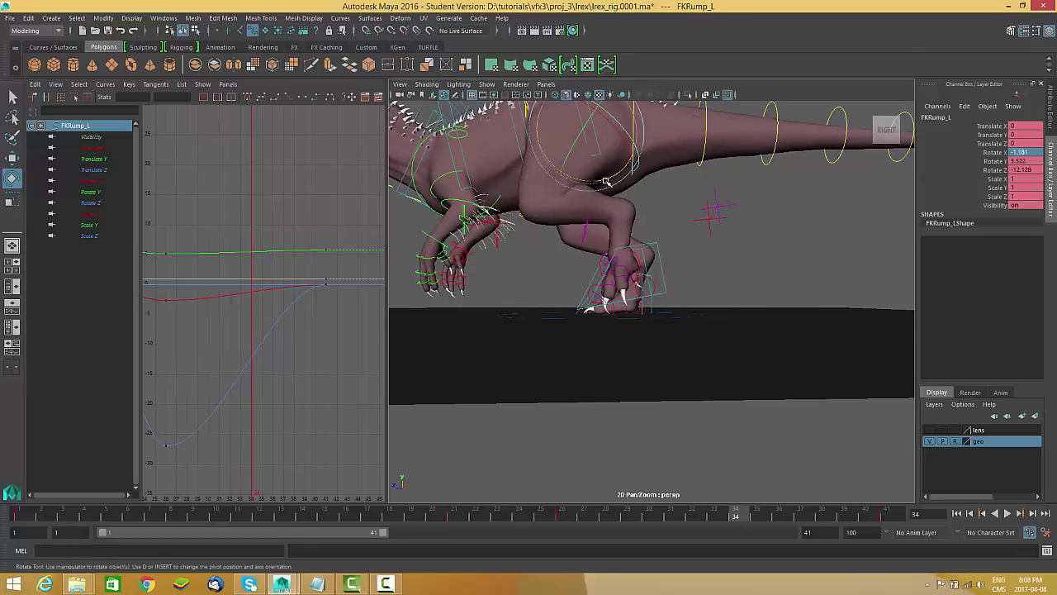
pyautogui.moveTo(603, 180); pyautogui.dragTo(604, 180)
pyautogui.moveTo(672, 356)
pyautogui.keyDown('alt'); pyautogui.mouseDown()
pyautogui.moveTo(703, 356)
pyautogui.moveTo(666, 363)
pyautogui.mouseUp(); pyautogui.keyUp('alt')
pyautogui.keyDown('alt'); pyautogui.moveTo(667, 363); pyautogui.dragTo(666, 368, button='middle'); pyautogui.keyUp('alt')
pyautogui.keyDown('alt'); pyautogui.moveTo(666, 366); pyautogui.dragTo(740, 459); pyautogui.keyUp('alt')
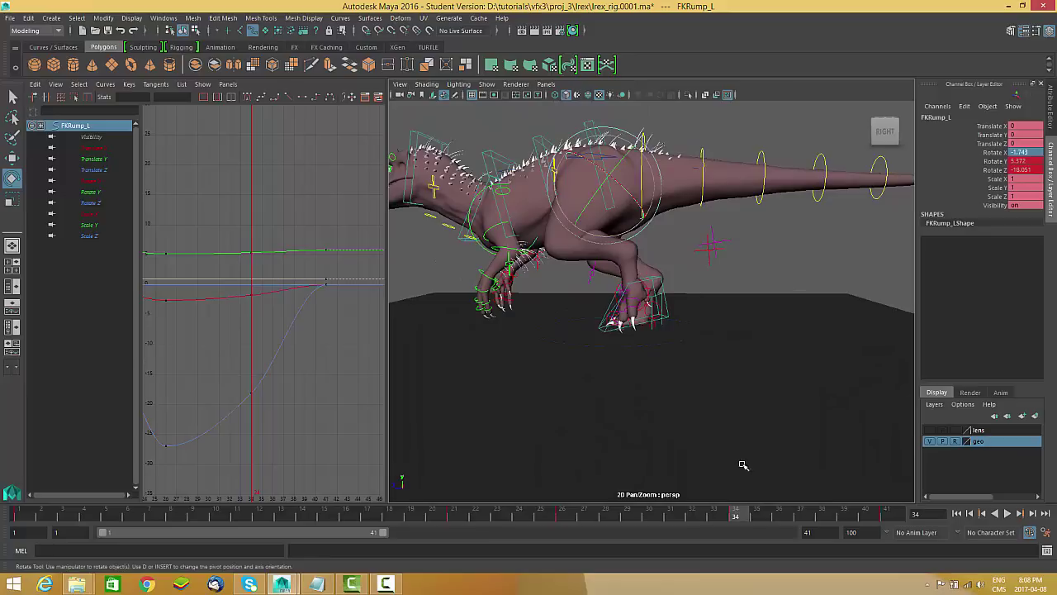
# Step: Rotate the left rump control at frame 41 to a Rotate Z of -12.014 and key its rotation
pyautogui.moveTo(738, 513); pyautogui.dragTo(970, 534)
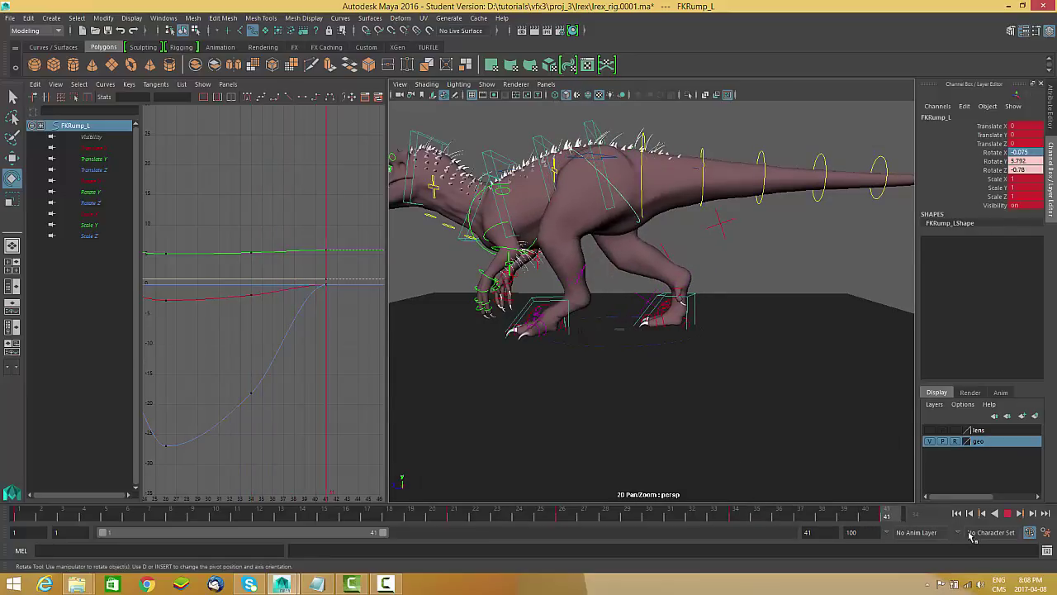
pyautogui.keyDown('alt'); pyautogui.moveTo(737, 390); pyautogui.dragTo(714, 385); pyautogui.keyUp('alt')
pyautogui.scroll(2, 712, 376)
pyautogui.keyDown('alt'); pyautogui.moveTo(784, 408); pyautogui.dragTo(882, 477, button='right'); pyautogui.keyUp('alt')
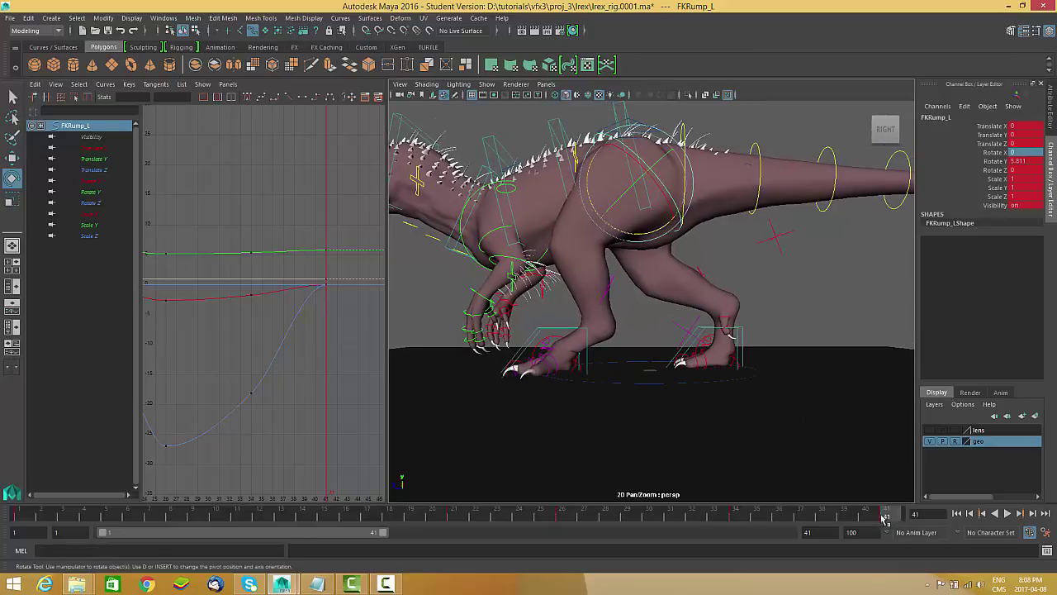
pyautogui.hotkey('alt', 'v')
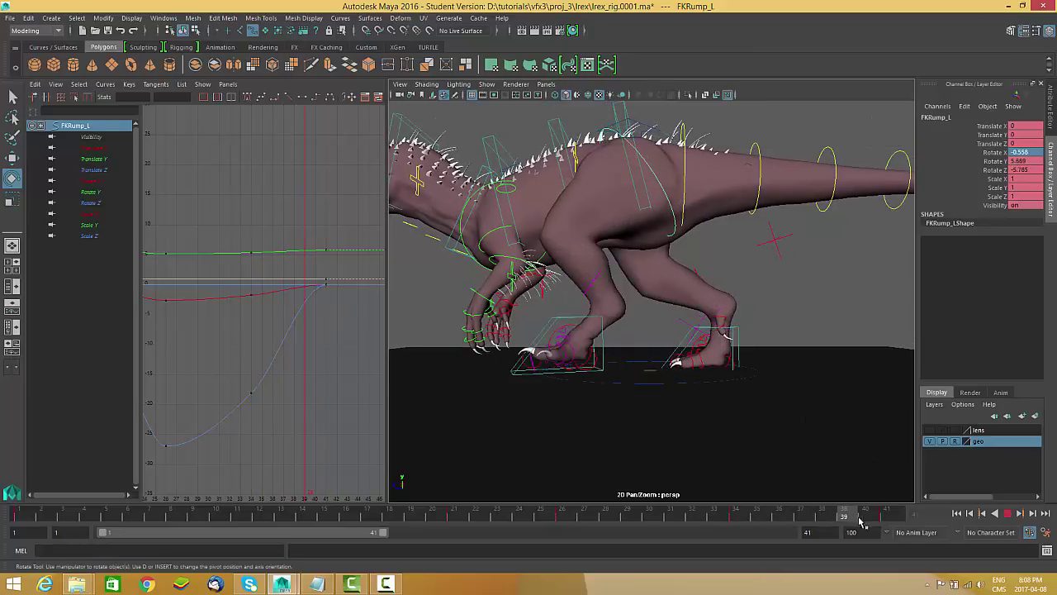
pyautogui.hotkey('alt', 'v')
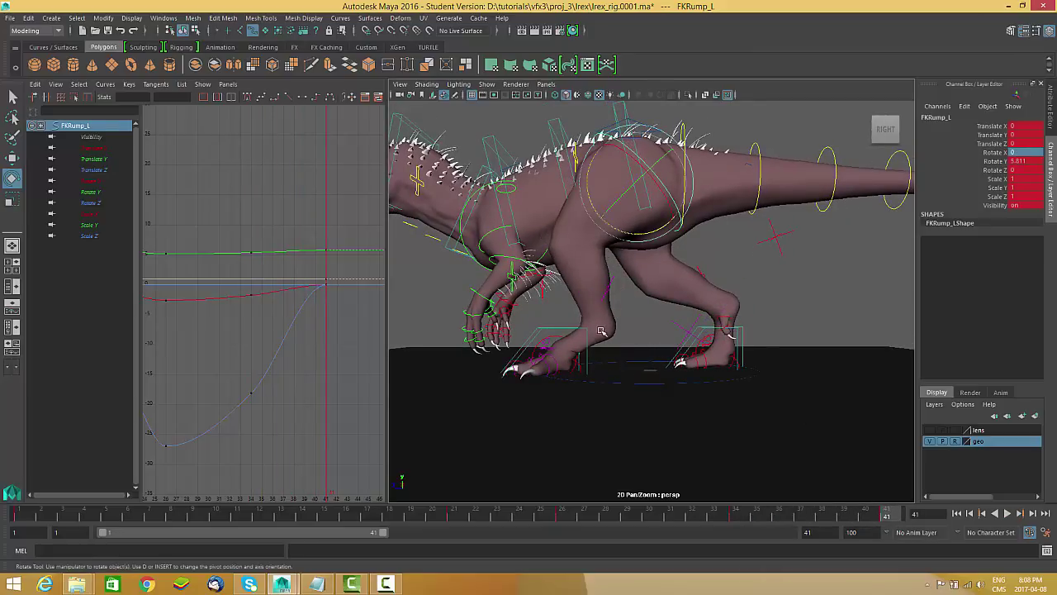
pyautogui.scroll(3, 582, 340)
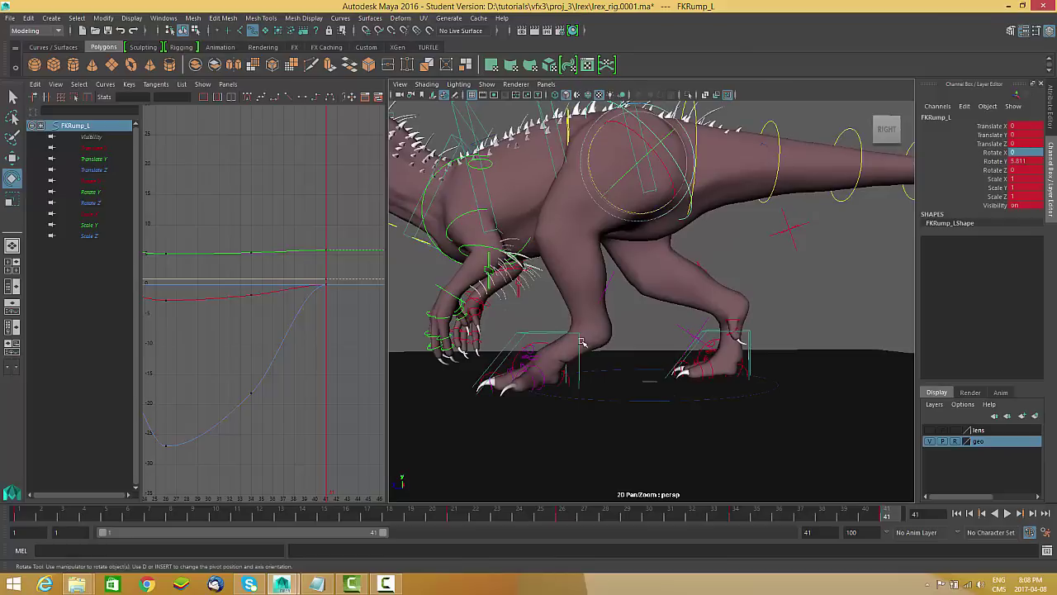
pyautogui.keyDown('alt'); pyautogui.moveTo(553, 345); pyautogui.dragTo(570, 346, button='middle'); pyautogui.keyUp('alt')
pyautogui.keyDown('alt'); pyautogui.moveTo(621, 348); pyautogui.dragTo(620, 336); pyautogui.keyUp('alt')
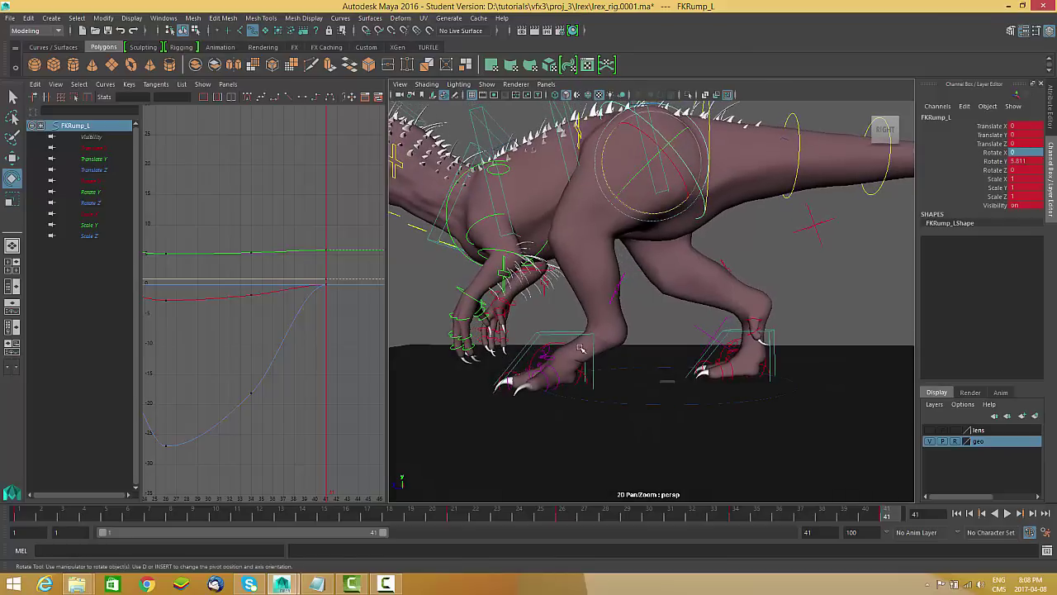
pyautogui.keyDown('alt'); pyautogui.moveTo(583, 346); pyautogui.dragTo(594, 357, button='middle'); pyautogui.keyUp('alt')
pyautogui.moveTo(663, 230); pyautogui.dragTo(649, 226)
pyautogui.hotkey('shift', 'e')
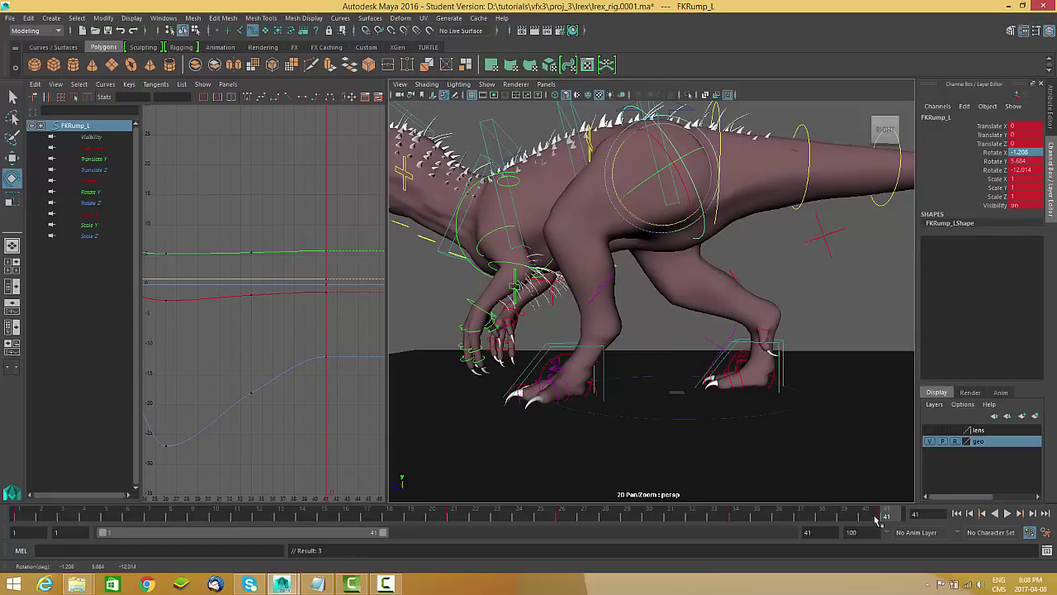
# Step: Copy the left rump control's frame 41 pose to frame 1 and key it there for the loop
pyautogui.hotkey('alt', 'v')
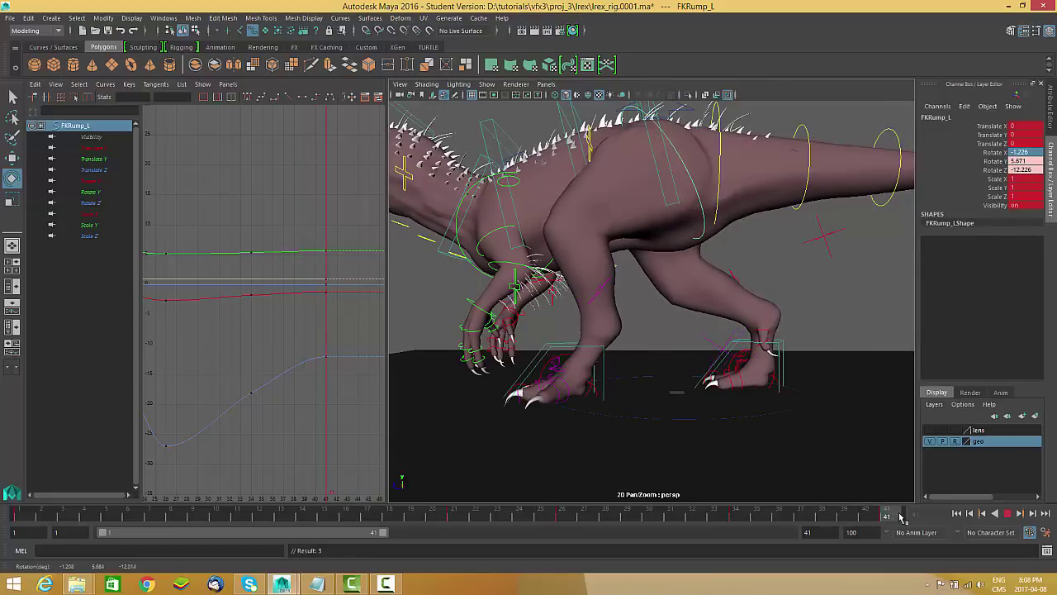
pyautogui.hotkey('alt', 'v')
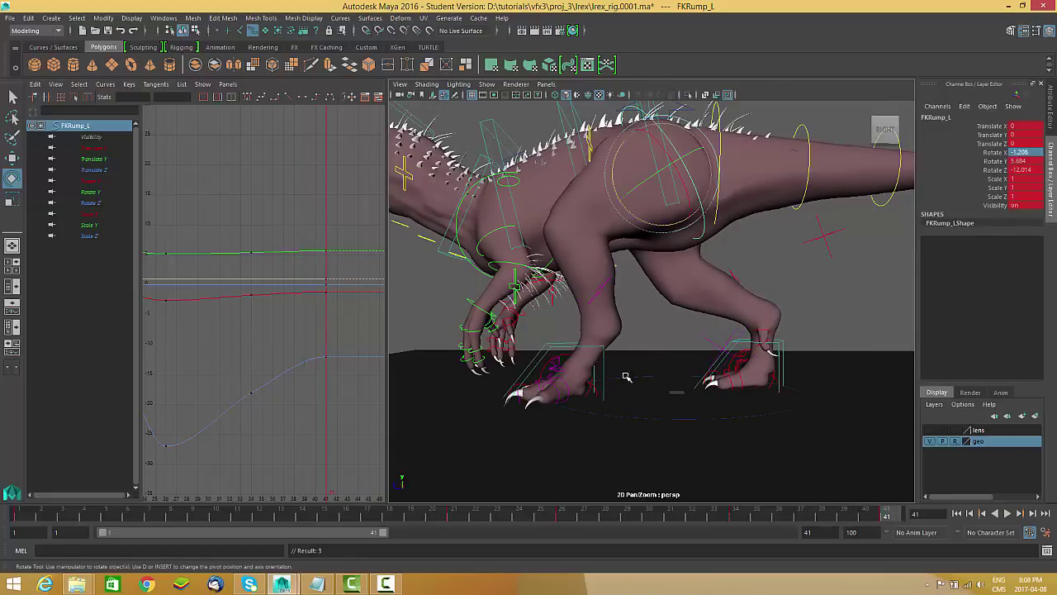
pyautogui.keyDown('alt'); pyautogui.moveTo(626, 365); pyautogui.dragTo(643, 365, button='middle'); pyautogui.keyUp('alt')
pyautogui.keyDown('alt'); pyautogui.moveTo(630, 406); pyautogui.dragTo(641, 406, button='middle'); pyautogui.keyUp('alt')
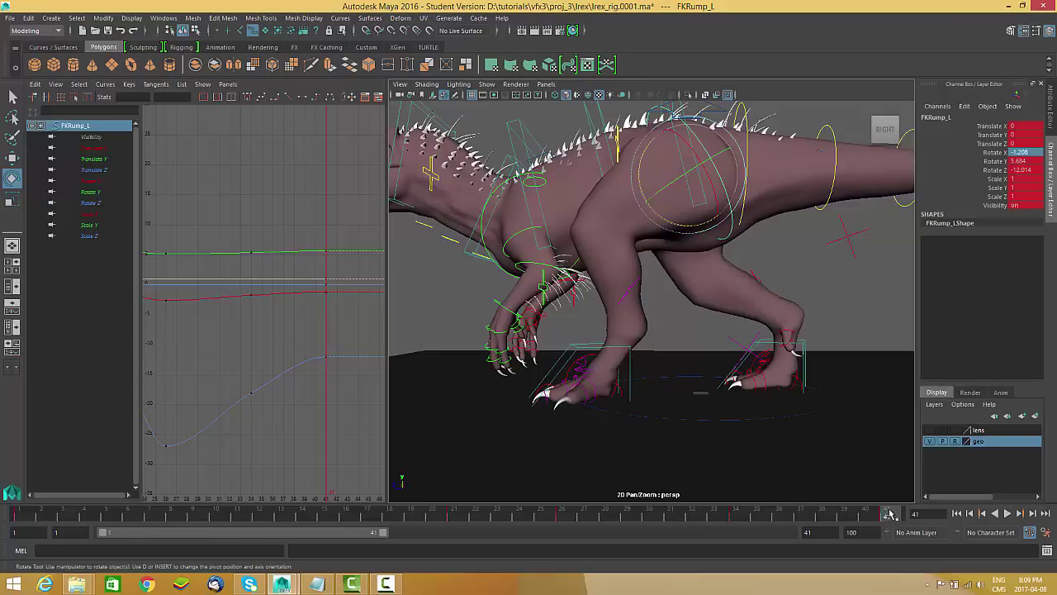
pyautogui.hotkey('alt', 'v')
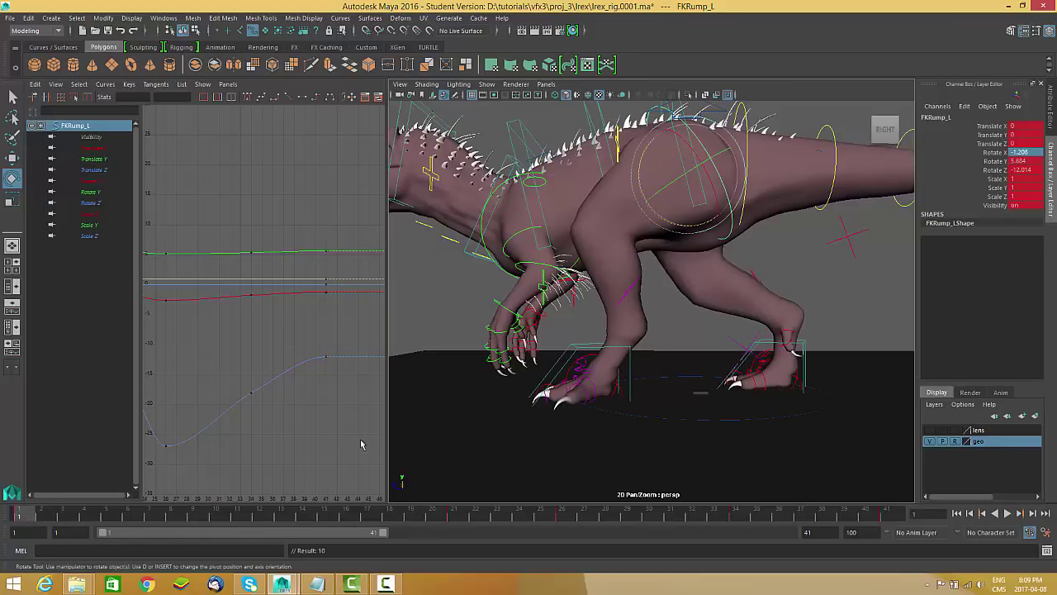
# Step: Rotate the left rump control at frame 5 to adjust the thigh's pose after foot contact
pyautogui.hotkey('alt', 'v')
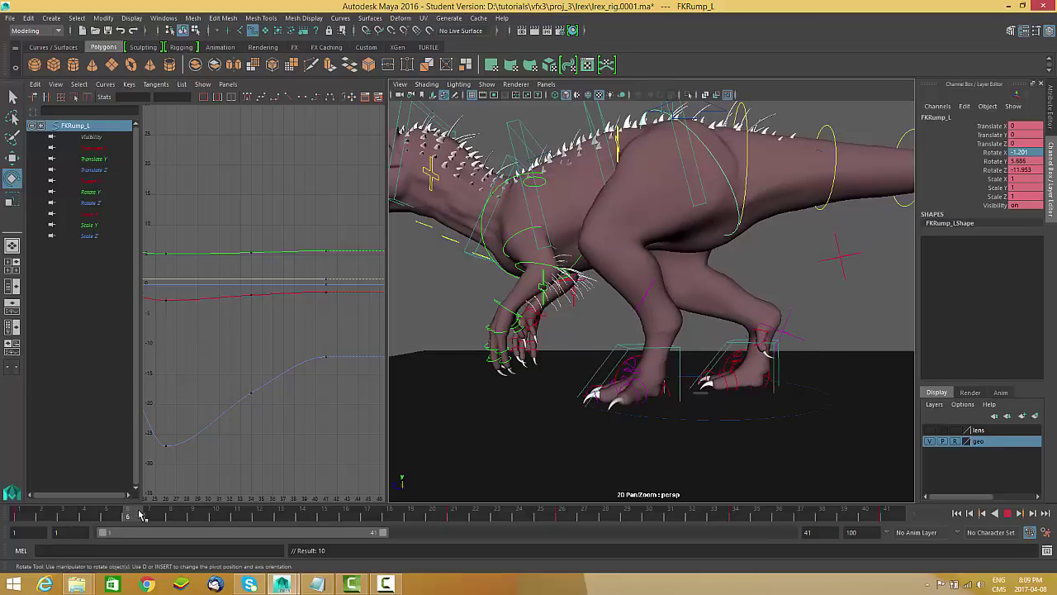
pyautogui.hotkey('alt', 'v')
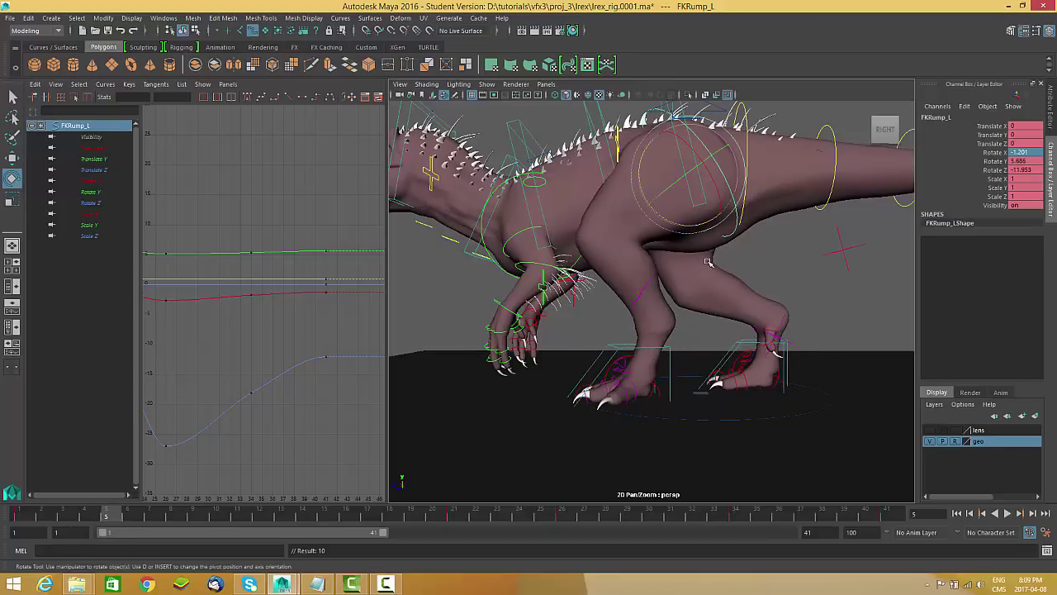
pyautogui.moveTo(696, 227); pyautogui.dragTo(707, 227)
# Step: Play back the loop and scrub frames 1 to 15 to examine the left rump and thigh motion
pyautogui.moveTo(209, 516); pyautogui.dragTo(958, 530)
pyautogui.click(1007, 513)
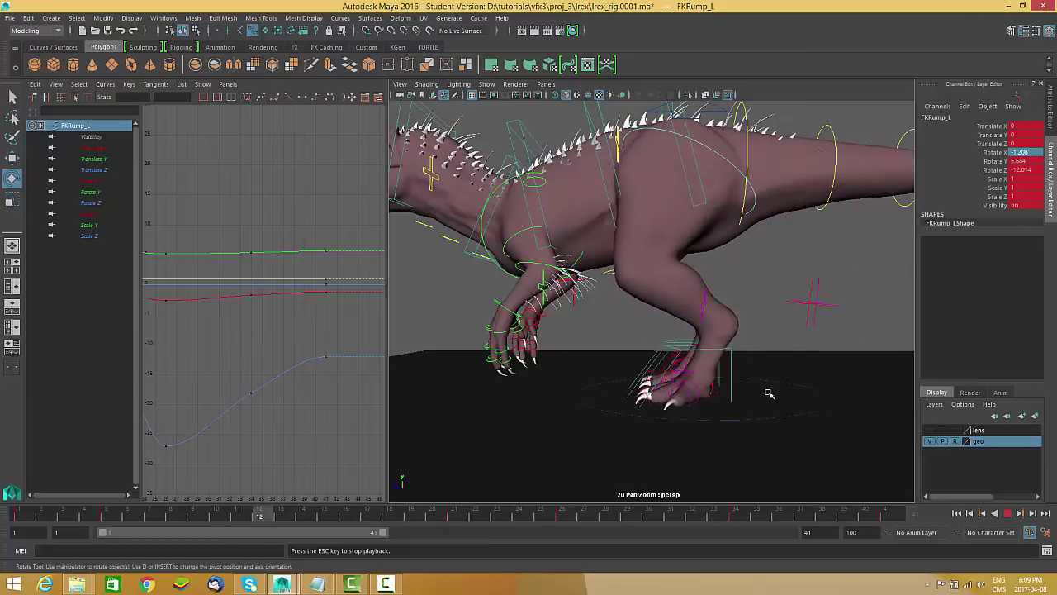
pyautogui.click(1008, 512)
pyautogui.moveTo(25, 518)
pyautogui.mouseDown()
pyautogui.moveTo(145, 518)
pyautogui.moveTo(19, 516)
pyautogui.mouseUp()
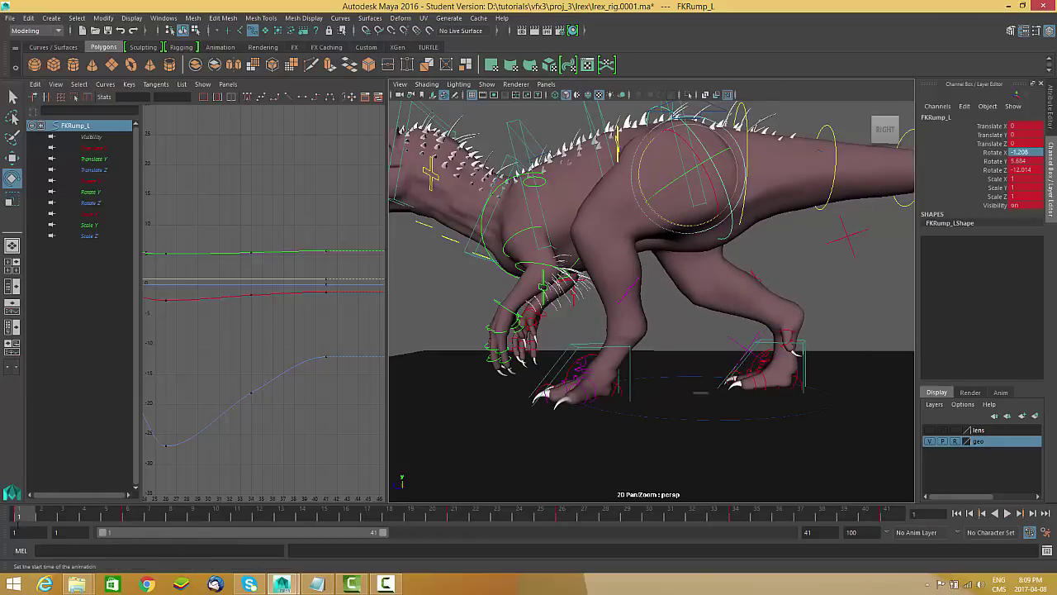
pyautogui.hotkey('alt', 'v')
pyautogui.moveTo(158, 525); pyautogui.dragTo(333, 531)
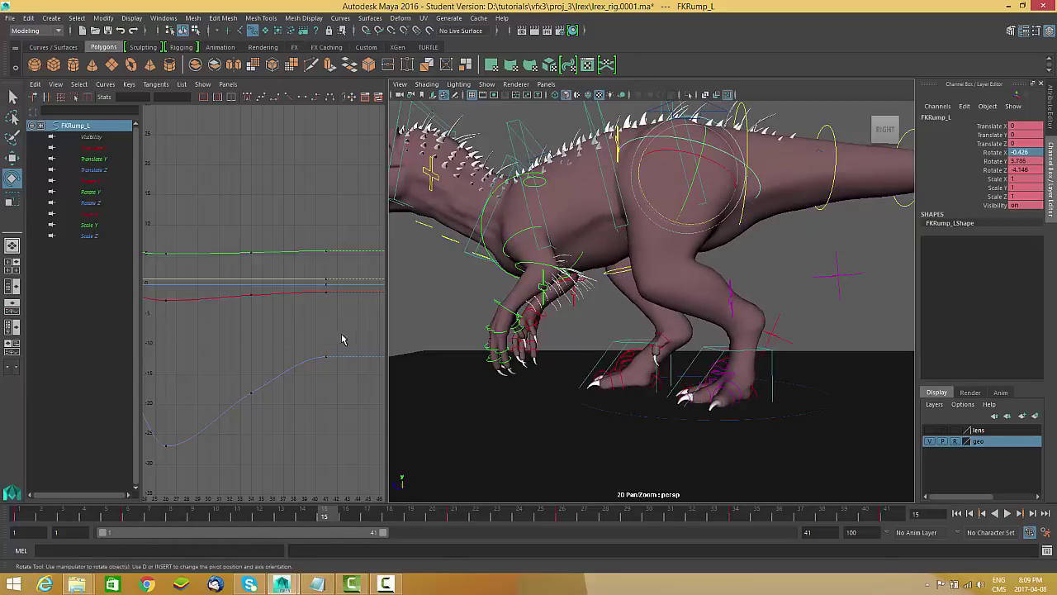
# Step: Insert a key on the left rump's Rotate Z curve at frame 15 and raise it to about 0.754
pyautogui.press('a')
pyautogui.moveTo(274, 325)
pyautogui.keyDown('alt'); pyautogui.keyDown('shift'); pyautogui.mouseDown(button='right')
pyautogui.moveTo(262, 319)
pyautogui.moveTo(273, 314)
pyautogui.mouseUp(button='right'); pyautogui.keyUp('shift'); pyautogui.keyUp('alt')
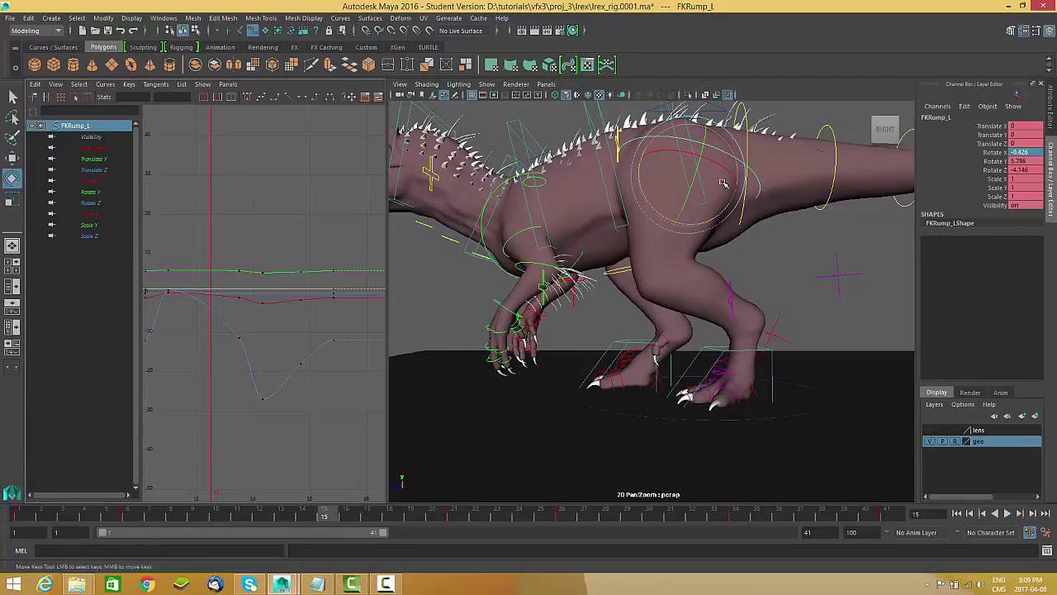
pyautogui.keyDown('alt'); pyautogui.moveTo(210, 309); pyautogui.dragTo(252, 303, button='middle'); pyautogui.keyUp('alt')
pyautogui.click(247, 307)
pyautogui.rightClick(242, 327)
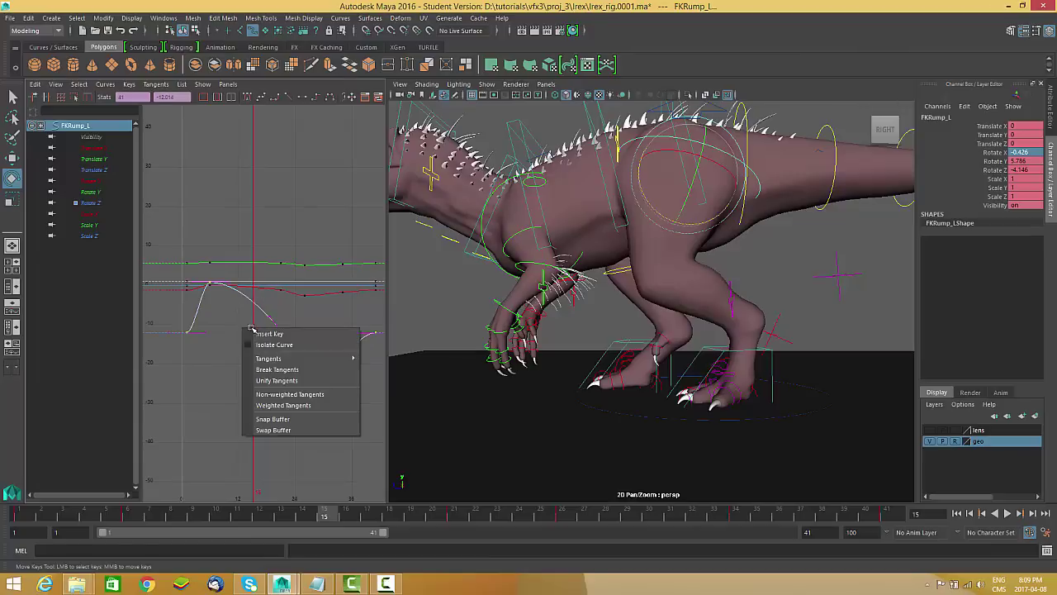
pyautogui.click(256, 332)
pyautogui.moveTo(256, 333)
pyautogui.mouseDown(button='middle')
pyautogui.moveTo(257, 317)
pyautogui.moveTo(262, 325)
pyautogui.mouseUp(button='middle')
pyautogui.scroll(3, 244, 322)
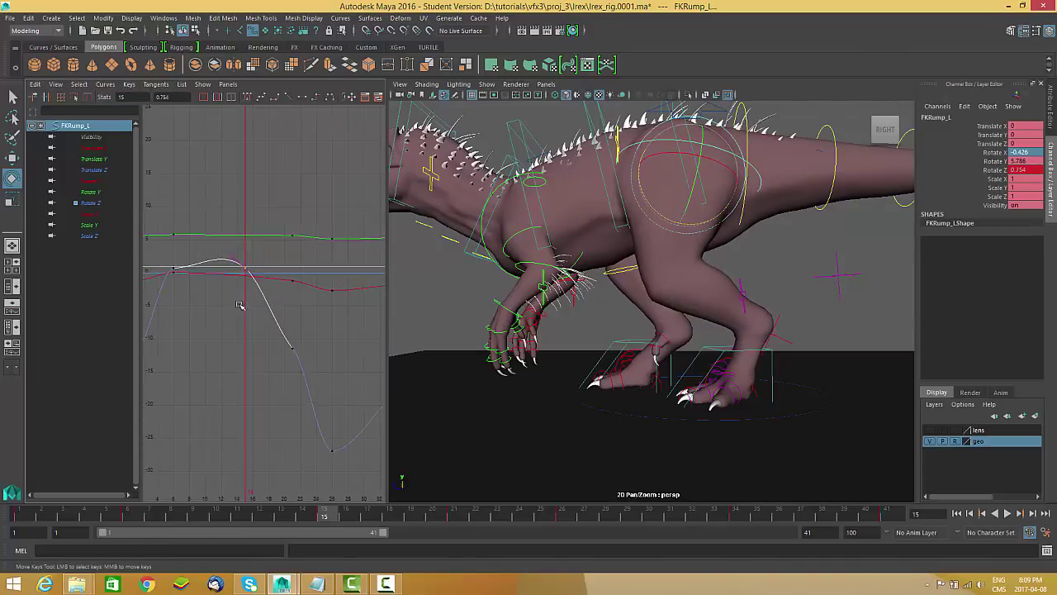
# Step: Select the left rump's whole Rotate Z curve and isolate it in the graph
pyautogui.keyDown('alt'); pyautogui.moveTo(184, 306); pyautogui.dragTo(199, 307, button='middle'); pyautogui.keyUp('alt')
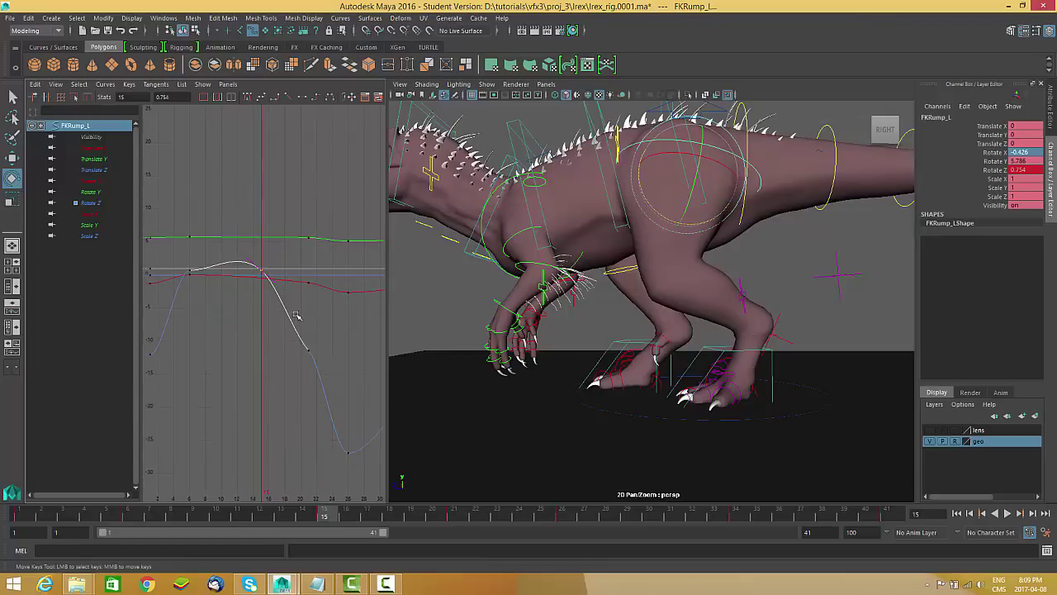
pyautogui.moveTo(293, 315); pyautogui.dragTo(253, 332)
pyautogui.rightClick(252, 331)
pyautogui.click(277, 336)
pyautogui.keyDown('alt'); pyautogui.moveTo(242, 325); pyautogui.dragTo(280, 335, button='middle'); pyautogui.keyUp('alt')
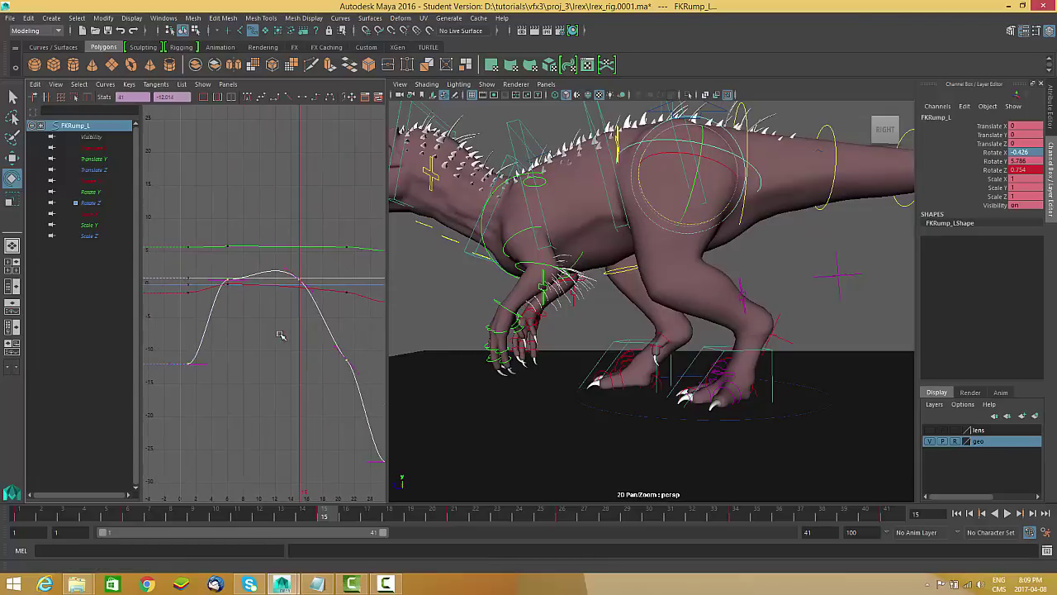
pyautogui.rightClick(293, 332)
pyautogui.click(321, 350)
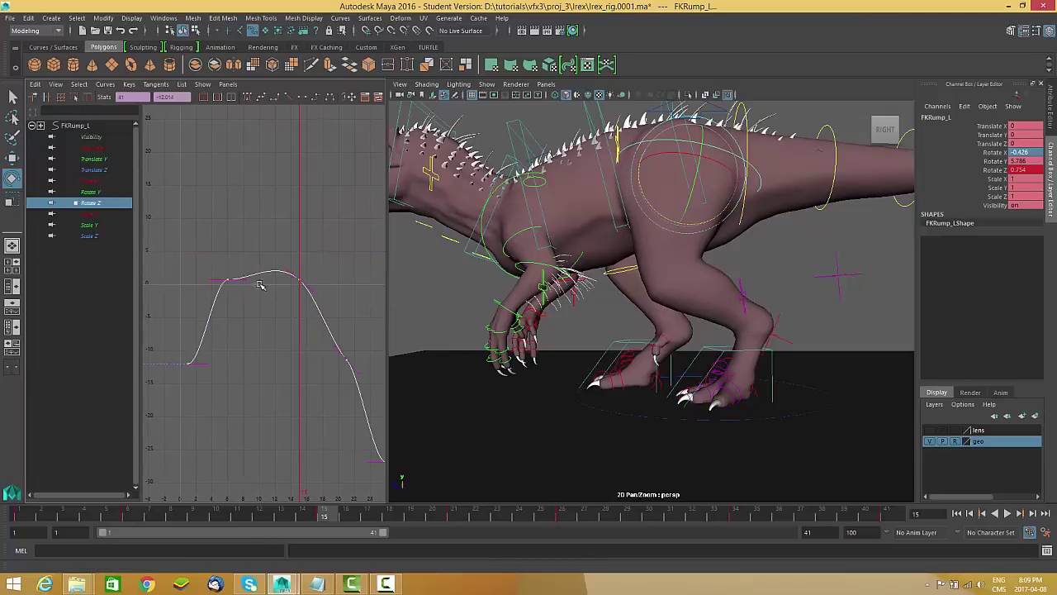
# Step: Adjust the tangent of the left rump's Rotate Z key at frame 34 to reshape the curve into frame 41
pyautogui.click(231, 281)
pyautogui.keyDown('alt'); pyautogui.moveTo(308, 343); pyautogui.dragTo(218, 328, button='middle'); pyautogui.keyUp('alt')
pyautogui.moveTo(304, 328); pyautogui.dragTo(246, 369)
pyautogui.moveTo(303, 351); pyautogui.dragTo(269, 372)
pyautogui.moveTo(272, 383); pyautogui.dragTo(282, 413, button='middle')
pyautogui.keyDown('alt'); pyautogui.moveTo(323, 422); pyautogui.dragTo(303, 421, button='right'); pyautogui.keyUp('alt')
pyautogui.keyDown('alt'); pyautogui.moveTo(302, 420); pyautogui.dragTo(291, 416, button='middle'); pyautogui.keyUp('alt')
pyautogui.moveTo(293, 403)
pyautogui.keyDown('alt'); pyautogui.mouseDown(button='right')
pyautogui.moveTo(304, 397)
pyautogui.moveTo(294, 391)
pyautogui.mouseUp(button='right'); pyautogui.keyUp('alt')
pyautogui.keyDown('alt'); pyautogui.moveTo(285, 313); pyautogui.dragTo(307, 294, button='middle'); pyautogui.keyUp('alt')
pyautogui.keyDown('alt'); pyautogui.keyDown('shift'); pyautogui.moveTo(307, 295); pyautogui.dragTo(311, 311, button='right'); pyautogui.keyUp('shift'); pyautogui.keyUp('alt')
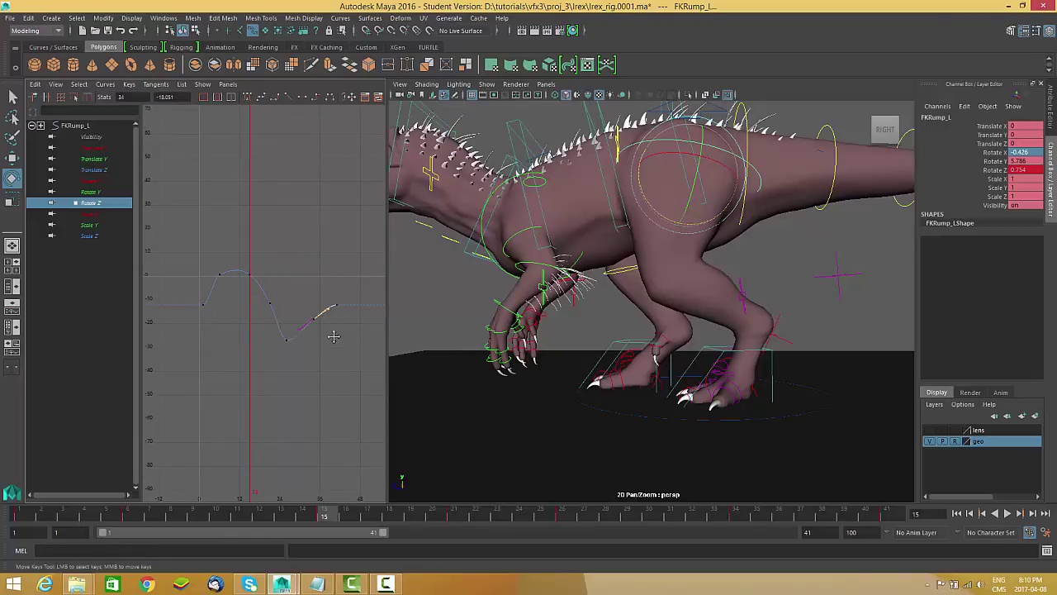
# Step: Play back the loop and stop at frame 26 to examine the left leg's backward stretch
pyautogui.click(1007, 514)
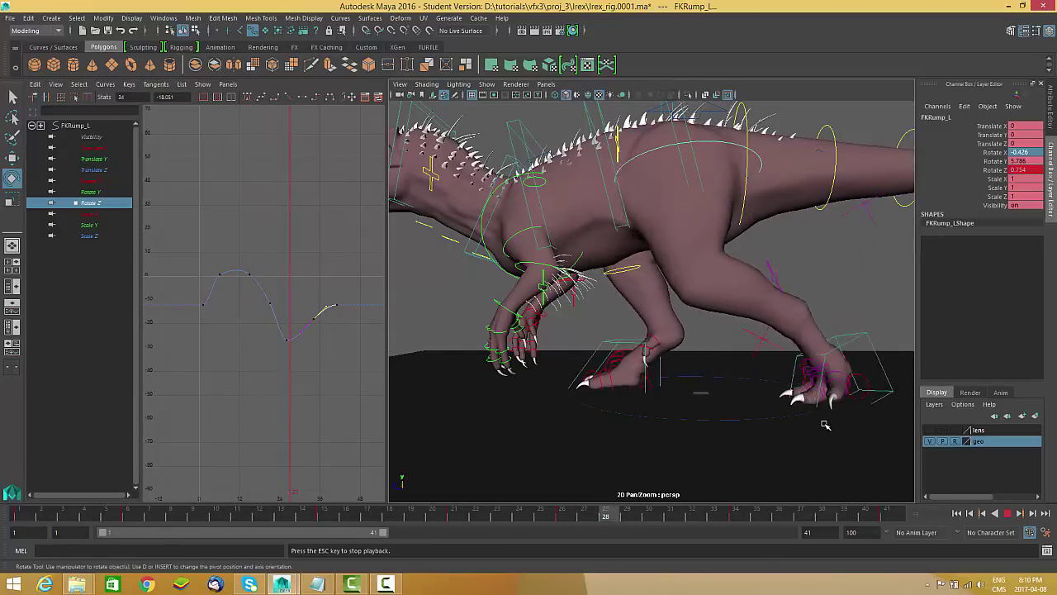
pyautogui.keyDown('alt'); pyautogui.moveTo(824, 424); pyautogui.dragTo(755, 415, button='right'); pyautogui.keyUp('alt')
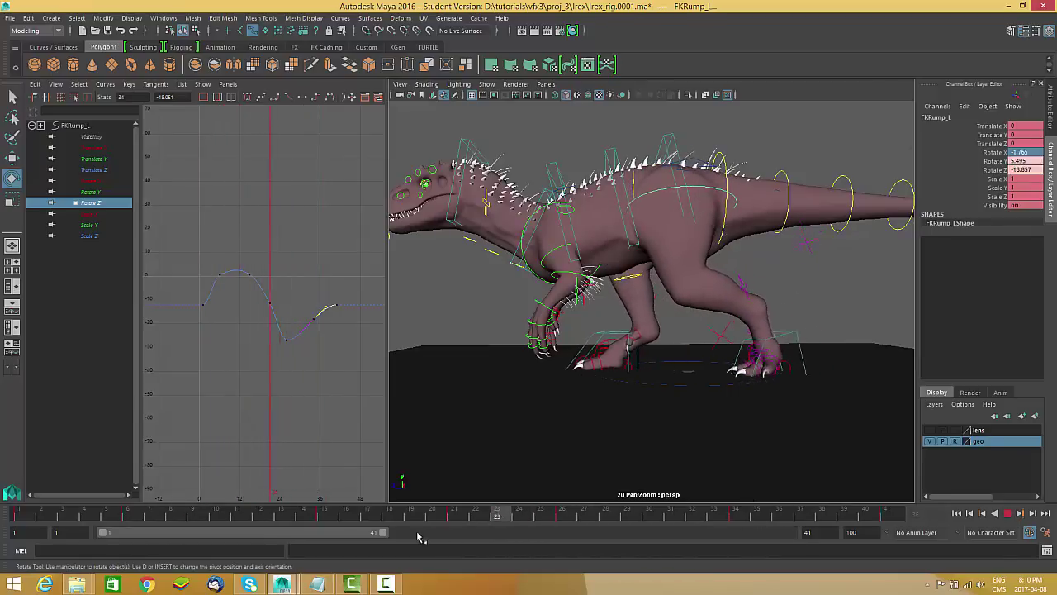
pyautogui.moveTo(558, 530)
pyautogui.mouseDown()
pyautogui.moveTo(441, 525)
pyautogui.moveTo(589, 540)
pyautogui.moveTo(558, 539)
pyautogui.moveTo(573, 530)
pyautogui.mouseUp()
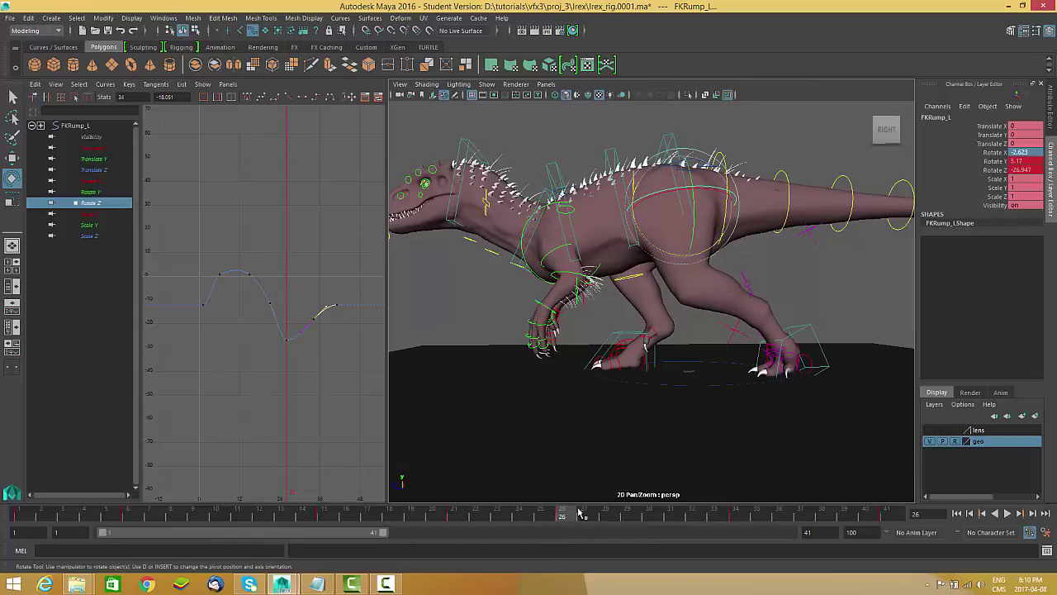
pyautogui.keyDown('alt'); pyautogui.moveTo(708, 388); pyautogui.dragTo(849, 345, button='right'); pyautogui.keyUp('alt')
pyautogui.keyDown('alt'); pyautogui.moveTo(849, 345); pyautogui.dragTo(791, 348, button='middle'); pyautogui.keyUp('alt')
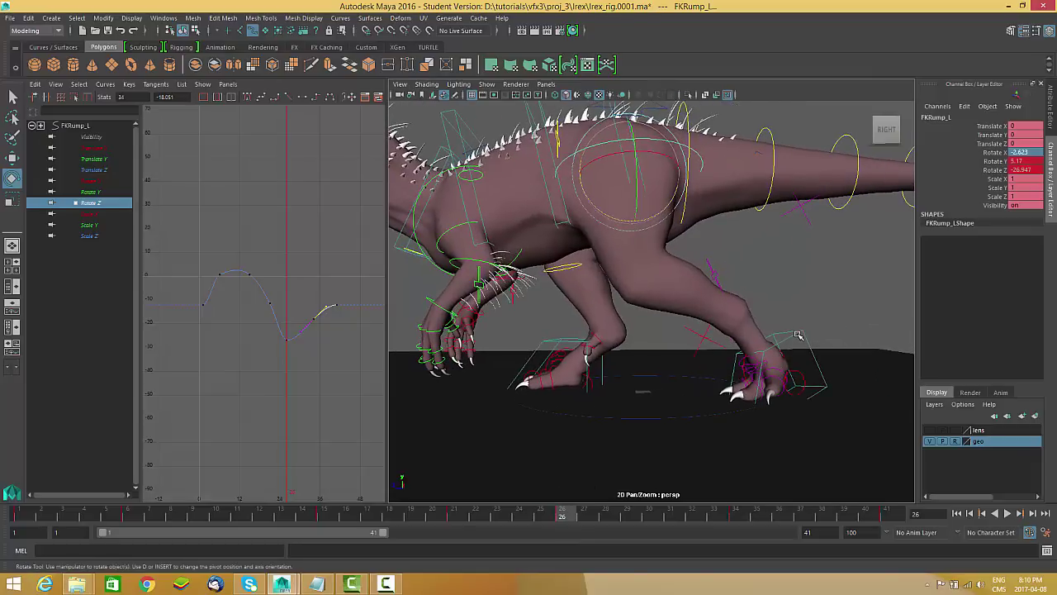
# Step: Try moving the left leg's IK control forward and upward at frame 26 to test the leg's bend
pyautogui.click(798, 334)
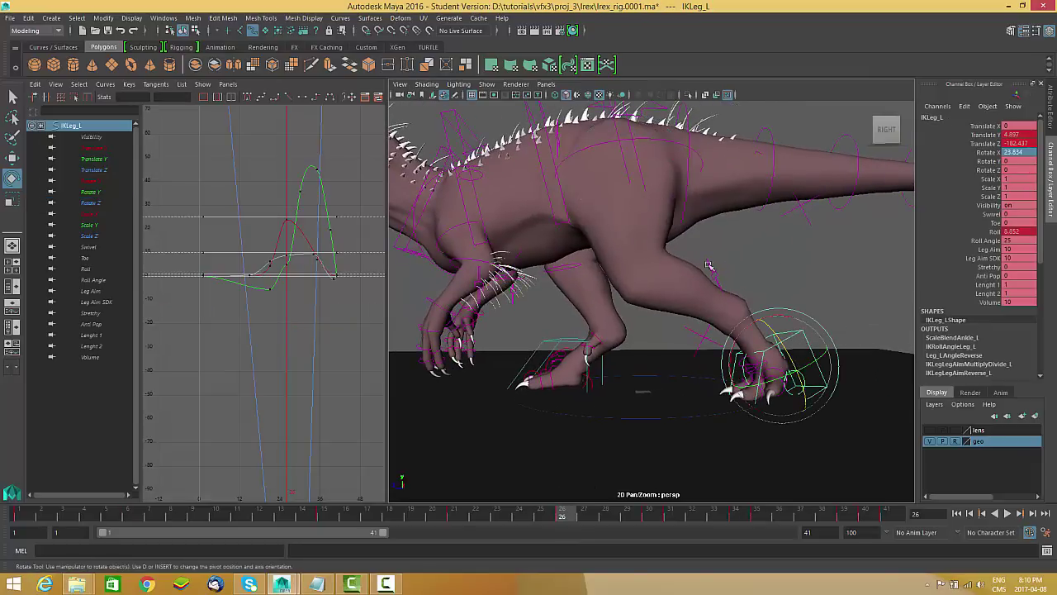
pyautogui.press('w')
pyautogui.moveTo(759, 365); pyautogui.dragTo(653, 367)
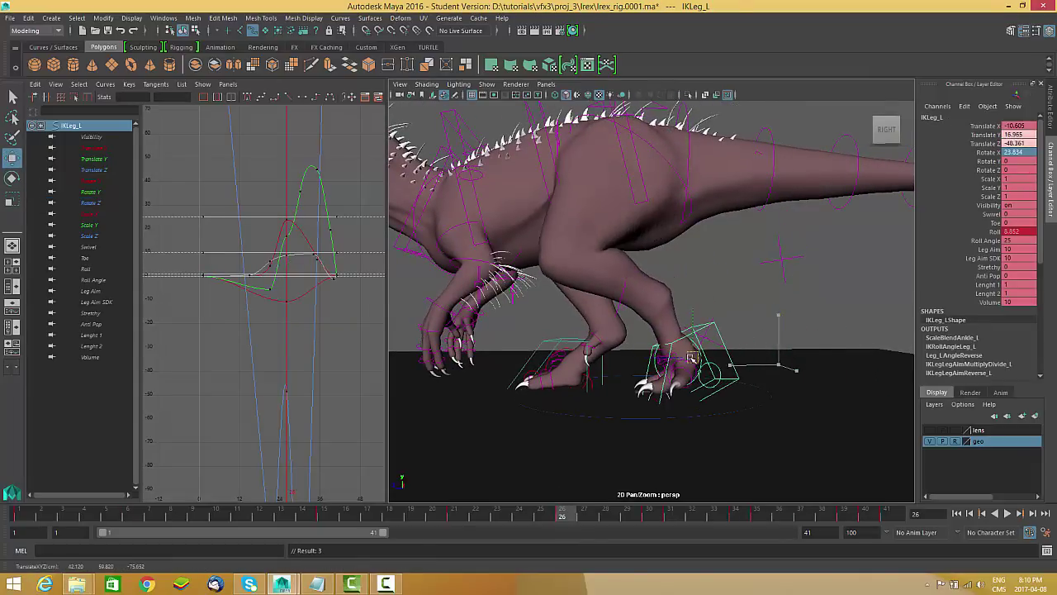
pyautogui.hotkey('ctrl', 'z')
pyautogui.keyDown('alt'); pyautogui.moveTo(786, 441); pyautogui.dragTo(748, 425, button='right'); pyautogui.keyUp('alt')
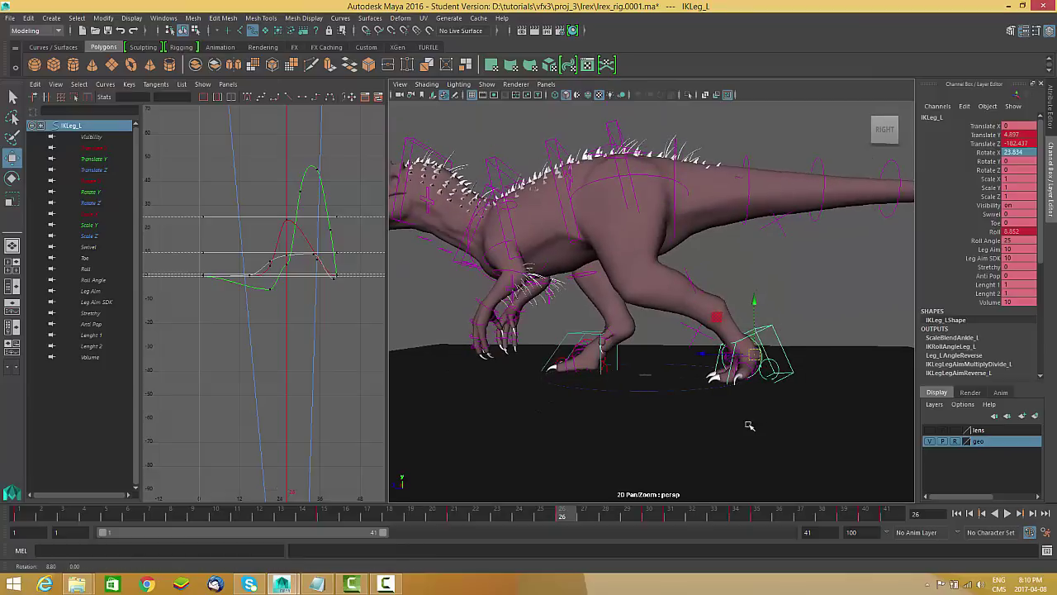
pyautogui.moveTo(758, 350); pyautogui.dragTo(683, 321)
pyautogui.press('s')
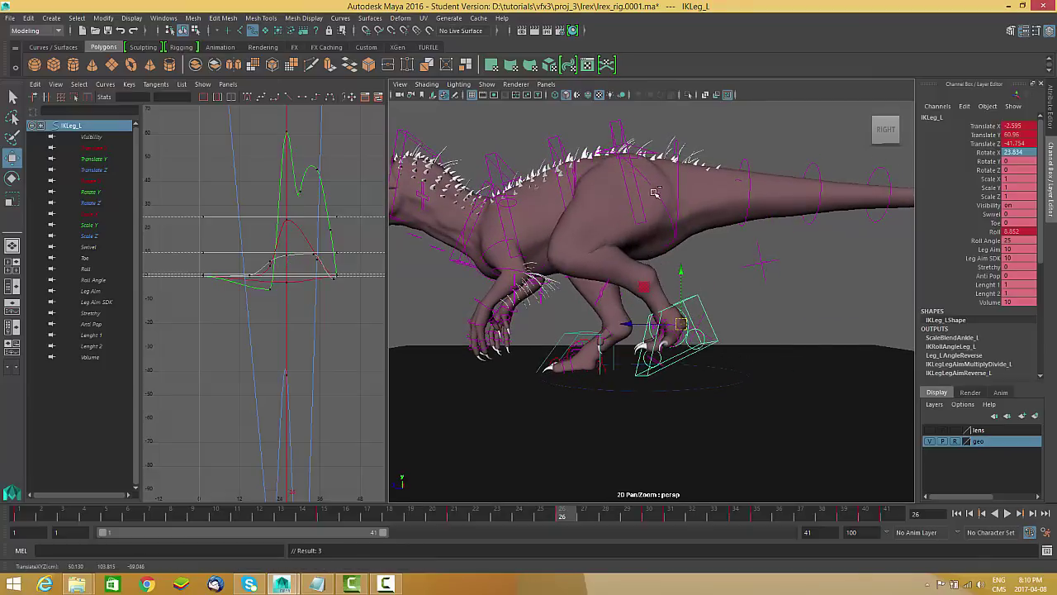
pyautogui.hotkey('ctrl', 'z')
pyautogui.keyDown('alt'); pyautogui.moveTo(729, 331); pyautogui.dragTo(776, 381, button='right'); pyautogui.keyUp('alt')
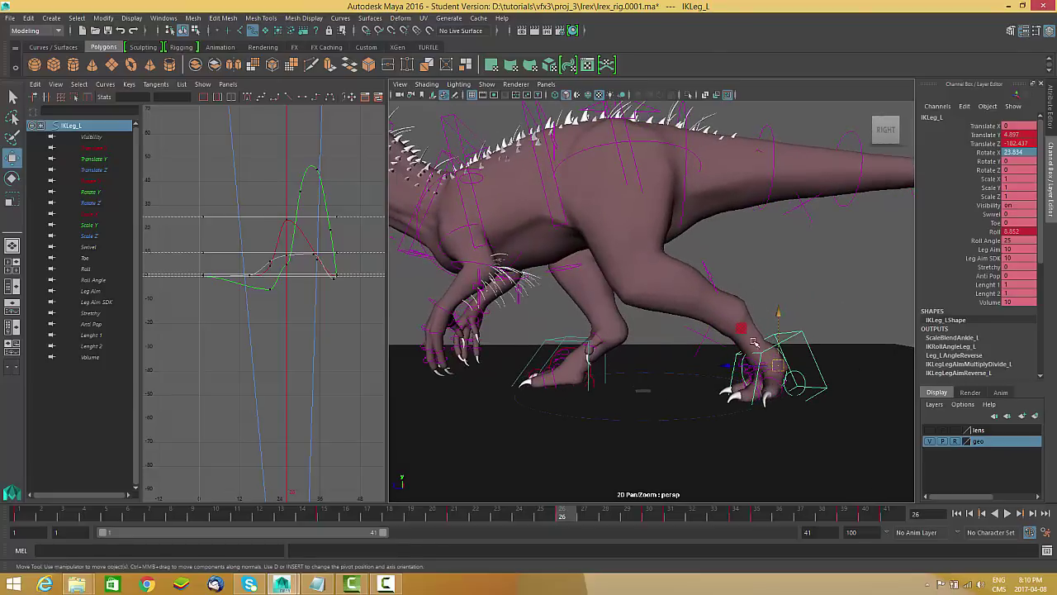
# Step: Set the left leg IK control's Leg Aim to 0 and break that channel's connections
pyautogui.click(993, 250)
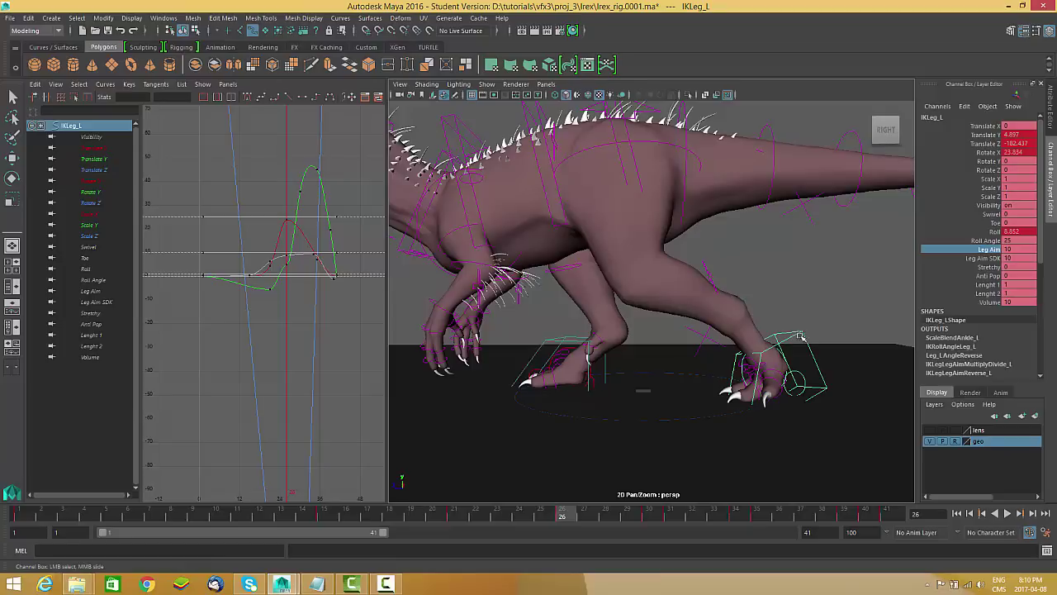
pyautogui.moveTo(861, 265); pyautogui.dragTo(777, 271, button='middle')
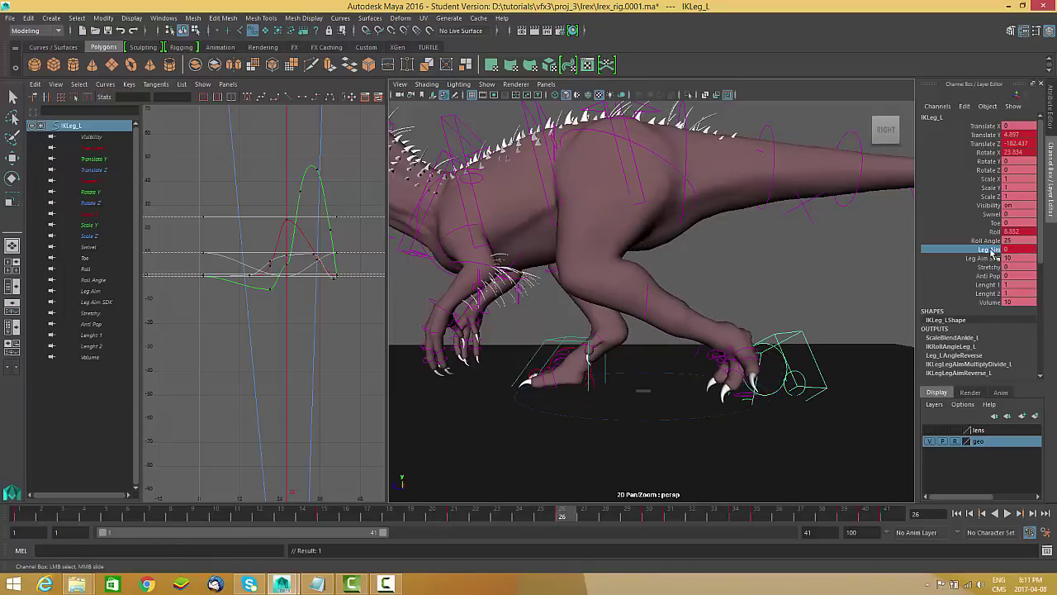
pyautogui.rightClick(990, 249)
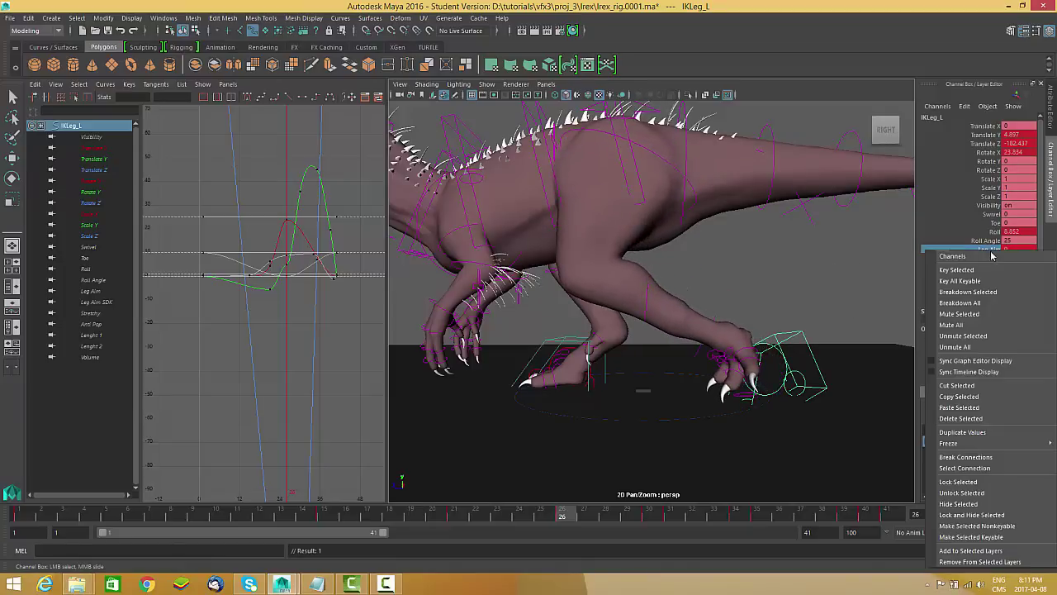
pyautogui.click(997, 460)
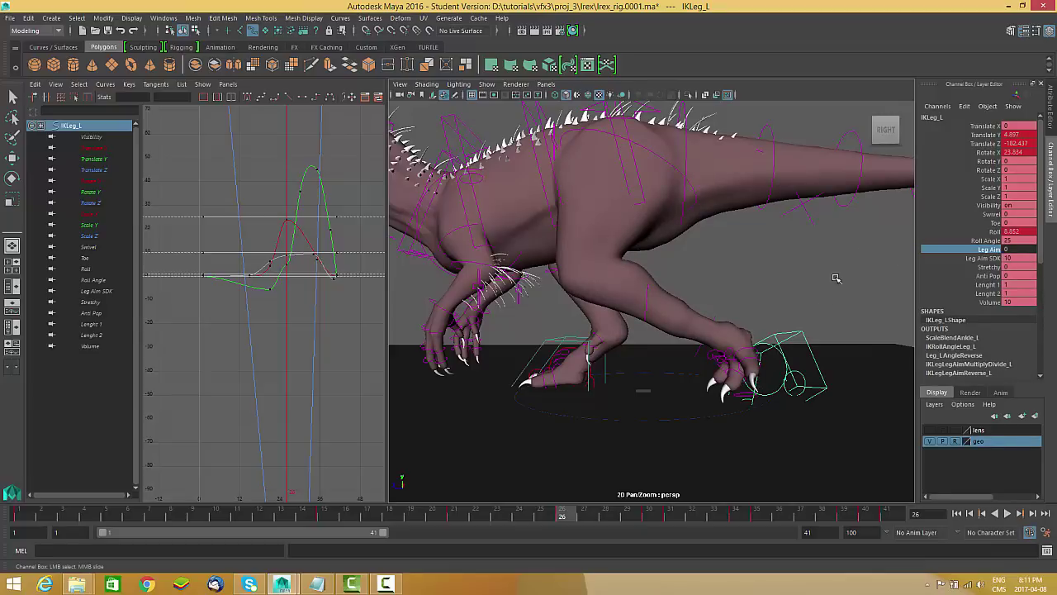
# Step: Try raising the left rump control's Rotate Z key at frame 26
pyautogui.click(656, 156)
pyautogui.press('w')
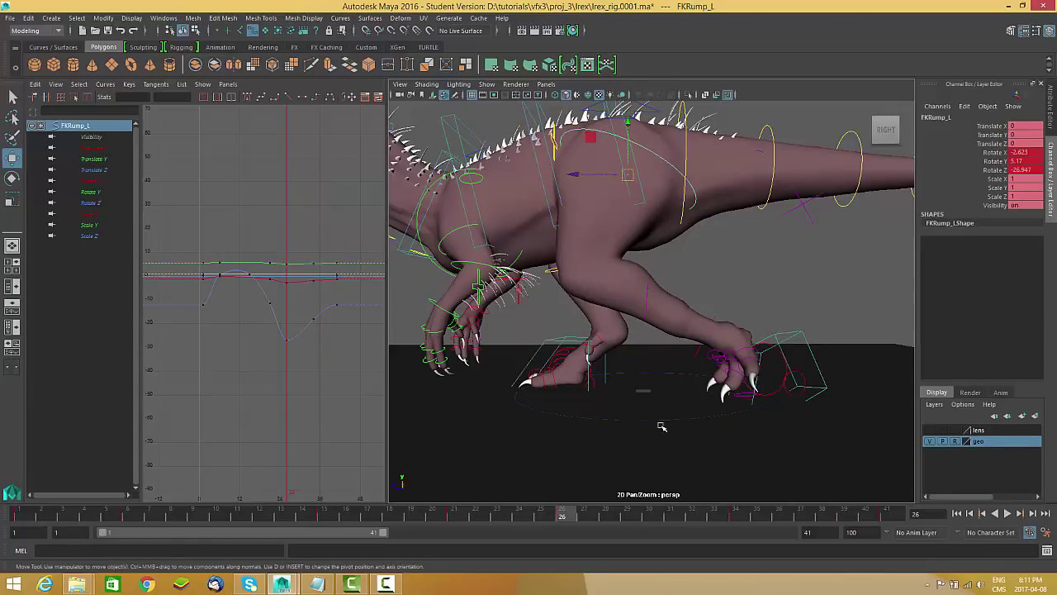
pyautogui.moveTo(294, 329); pyautogui.dragTo(258, 378)
pyautogui.moveTo(286, 300)
pyautogui.keyDown('shift'); pyautogui.mouseDown(button='middle')
pyautogui.moveTo(286, 316)
pyautogui.moveTo(286, 287)
pyautogui.mouseUp(button='middle'); pyautogui.keyUp('shift')
pyautogui.hotkey('ctrl', 'z')
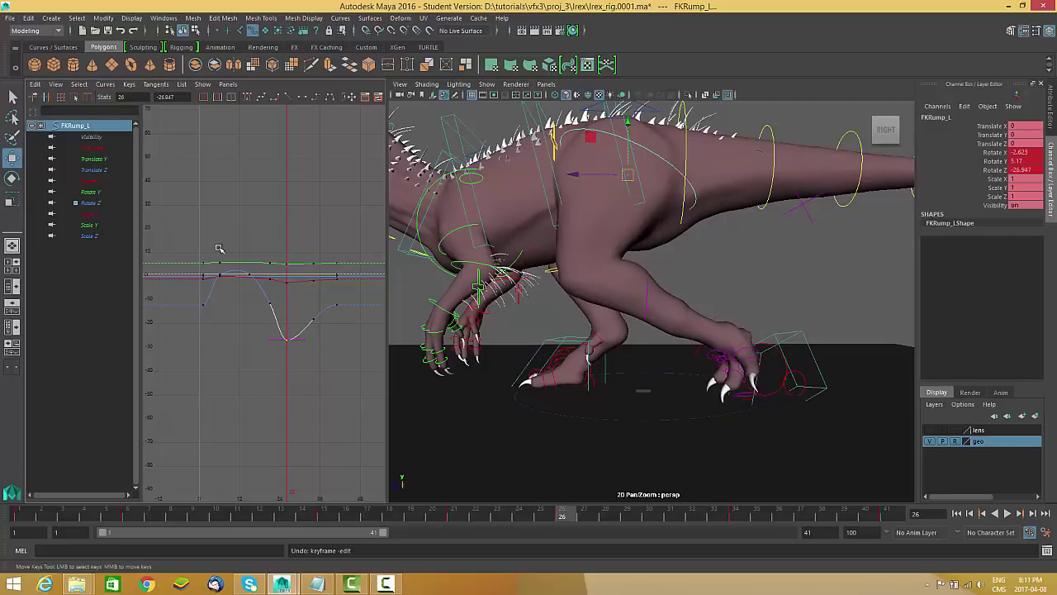
# Step: Raise all of the left rump's Rotate Z keys by about 33.87 and check the leg pose back to frame 12
pyautogui.click(89, 204)
pyautogui.moveTo(336, 218); pyautogui.dragTo(168, 421)
pyautogui.moveTo(311, 413); pyautogui.dragTo(318, 331, button='middle')
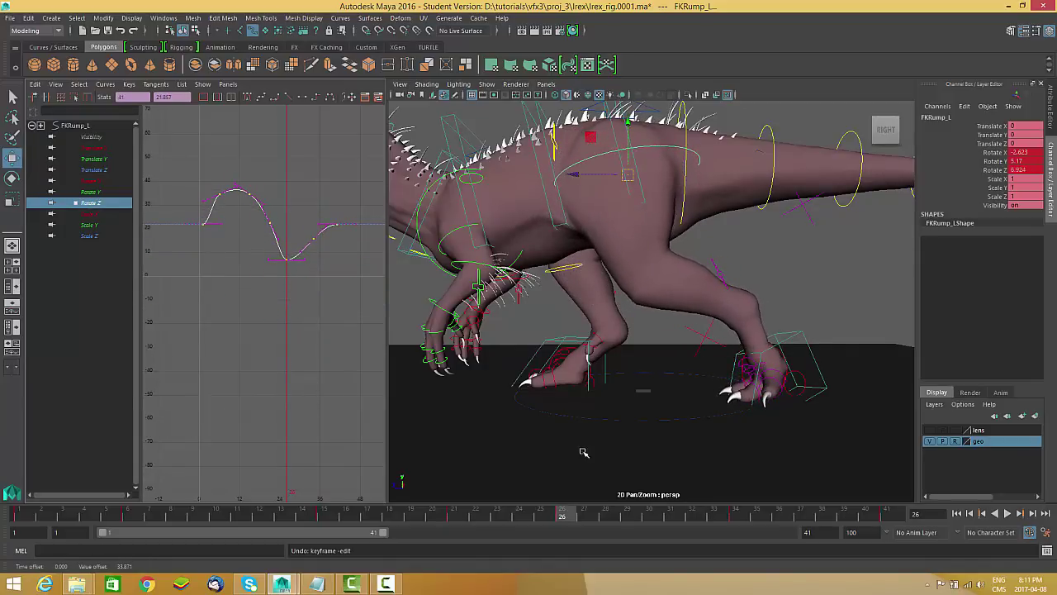
pyautogui.moveTo(550, 514); pyautogui.dragTo(261, 514)
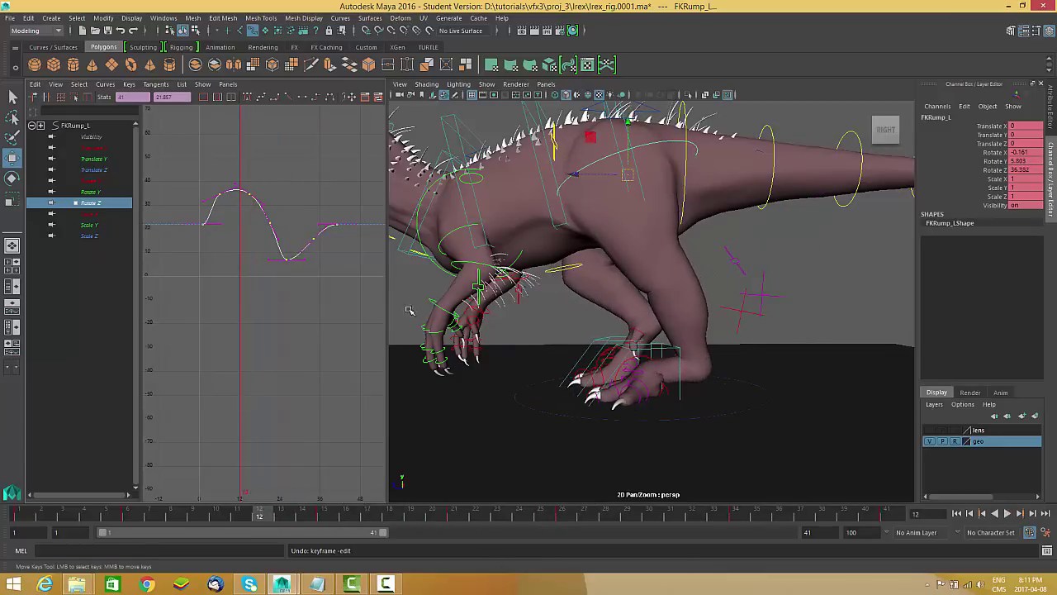
# Step: Scale down the left rump's Rotate Z keys vertically with the Region tool, giving about 8.01 at frame 12
pyautogui.press('e')
pyautogui.press('r')
pyautogui.keyDown('alt'); pyautogui.moveTo(238, 254); pyautogui.dragTo(236, 270, button='middle'); pyautogui.keyUp('alt')
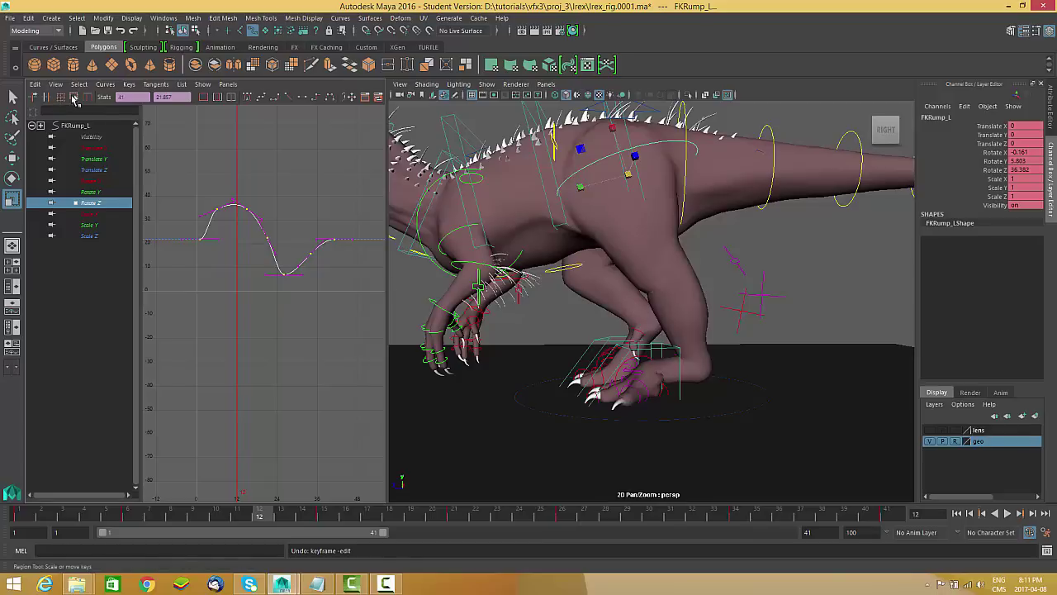
pyautogui.click(73, 97)
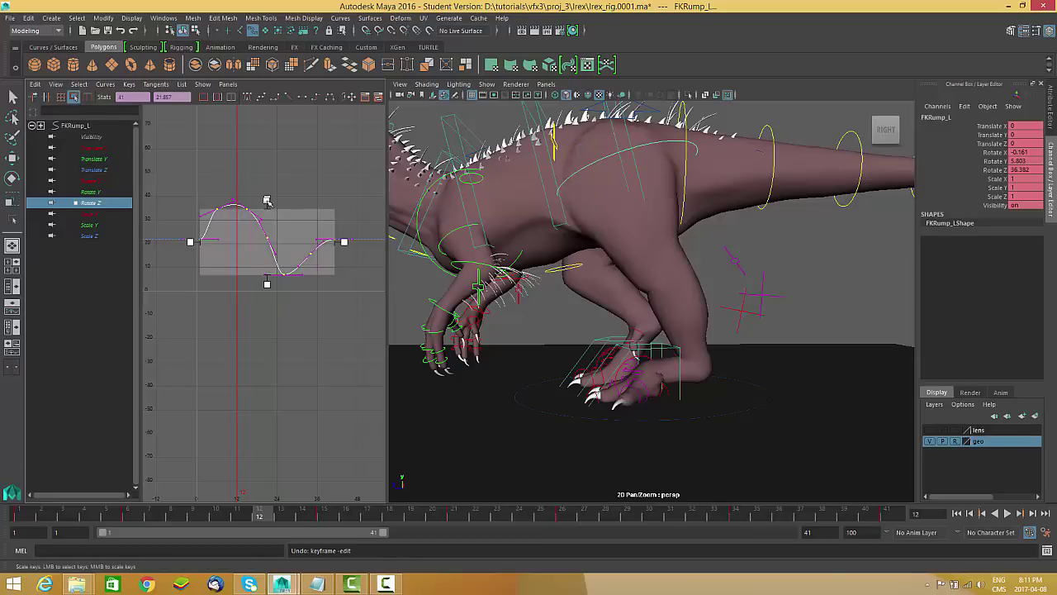
pyautogui.moveTo(268, 201); pyautogui.dragTo(278, 263, button='middle')
# Step: Flatten the left rump's Rotate Z curve further by scaling its keys vertically, giving about 7.65 at frame 12
pyautogui.keyDown('alt'); pyautogui.keyDown('shift'); pyautogui.moveTo(282, 301); pyautogui.dragTo(286, 247, button='right'); pyautogui.keyUp('shift'); pyautogui.keyUp('alt')
pyautogui.keyDown('alt'); pyautogui.moveTo(293, 227); pyautogui.dragTo(302, 384, button='middle'); pyautogui.keyUp('alt')
pyautogui.keyDown('alt'); pyautogui.keyDown('shift'); pyautogui.moveTo(303, 384); pyautogui.dragTo(307, 186, button='right'); pyautogui.keyUp('shift'); pyautogui.keyUp('alt')
pyautogui.keyDown('alt'); pyautogui.moveTo(307, 187); pyautogui.dragTo(310, 272, button='middle'); pyautogui.keyUp('alt')
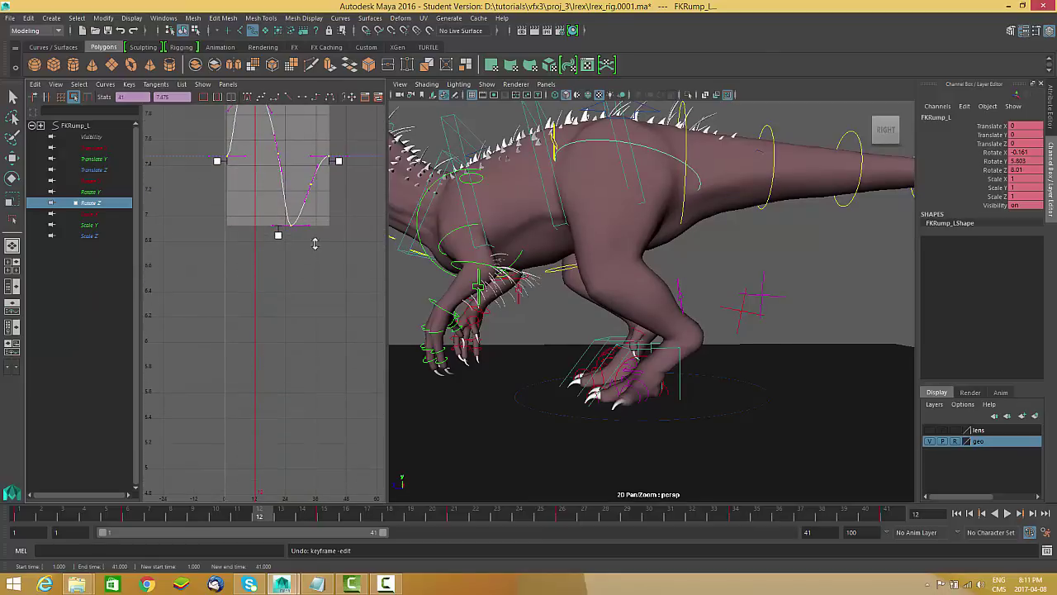
pyautogui.keyDown('alt'); pyautogui.keyDown('shift'); pyautogui.moveTo(316, 240); pyautogui.dragTo(304, 271, button='right'); pyautogui.keyUp('shift'); pyautogui.keyUp('alt')
pyautogui.scroll(5, 302, 294)
pyautogui.keyDown('alt'); pyautogui.moveTo(304, 271); pyautogui.dragTo(304, 421, button='middle'); pyautogui.keyUp('alt')
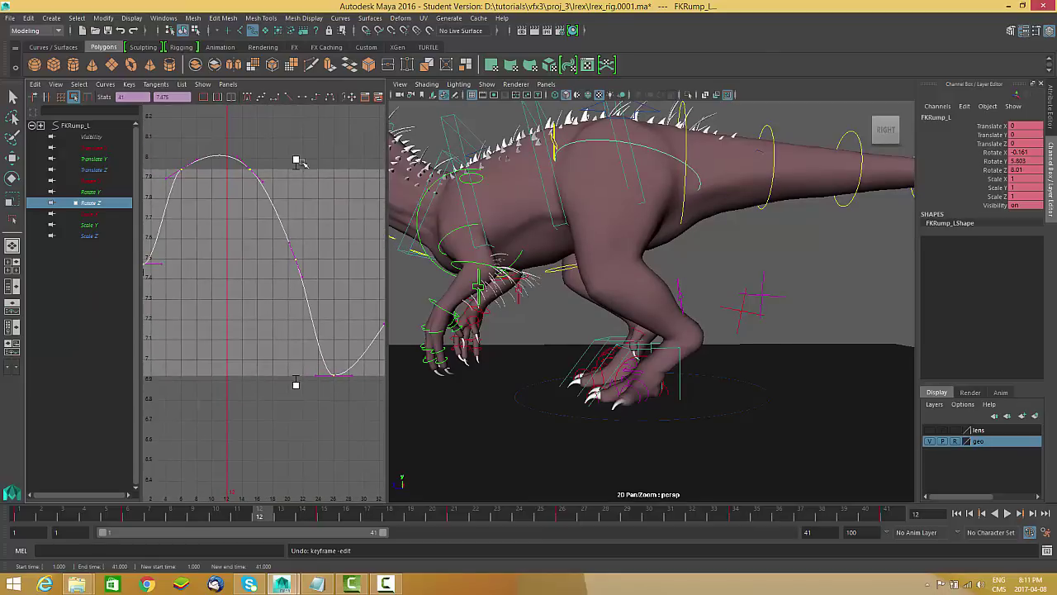
pyautogui.moveTo(297, 163); pyautogui.dragTo(299, 271)
pyautogui.keyDown('alt'); pyautogui.keyDown('shift'); pyautogui.moveTo(300, 271); pyautogui.dragTo(303, 246, button='right'); pyautogui.keyUp('shift'); pyautogui.keyUp('alt')
pyautogui.keyDown('alt'); pyautogui.moveTo(649, 416); pyautogui.dragTo(658, 389, button='middle'); pyautogui.keyUp('alt')
pyautogui.moveTo(280, 295); pyautogui.dragTo(298, 265)
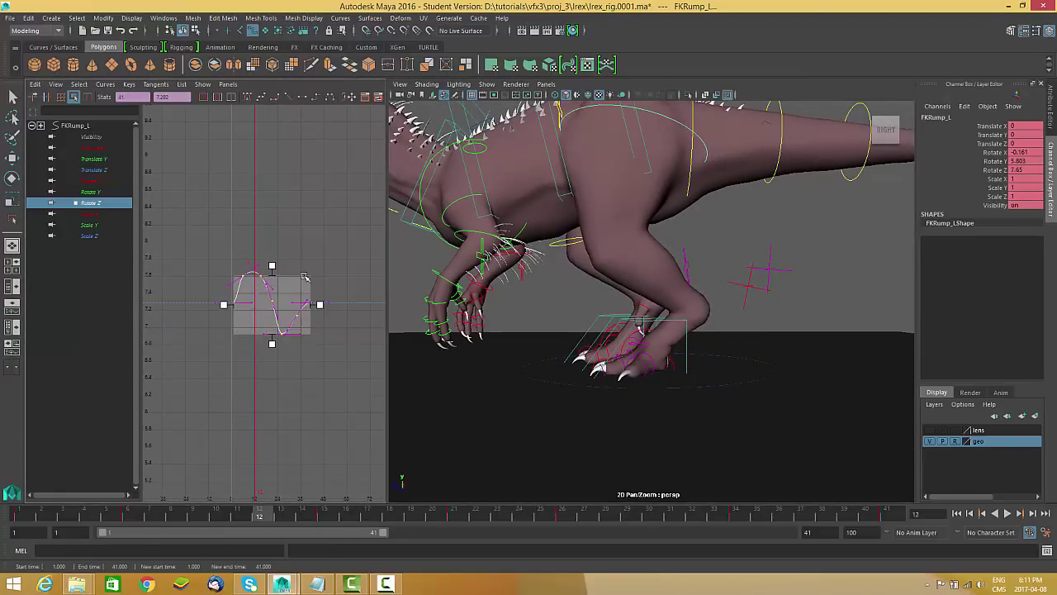
# Step: Delete the keys between the first and last keys on the left rump control's Rotate Z curve
pyautogui.moveTo(283, 522); pyautogui.dragTo(28, 494)
pyautogui.click(296, 353)
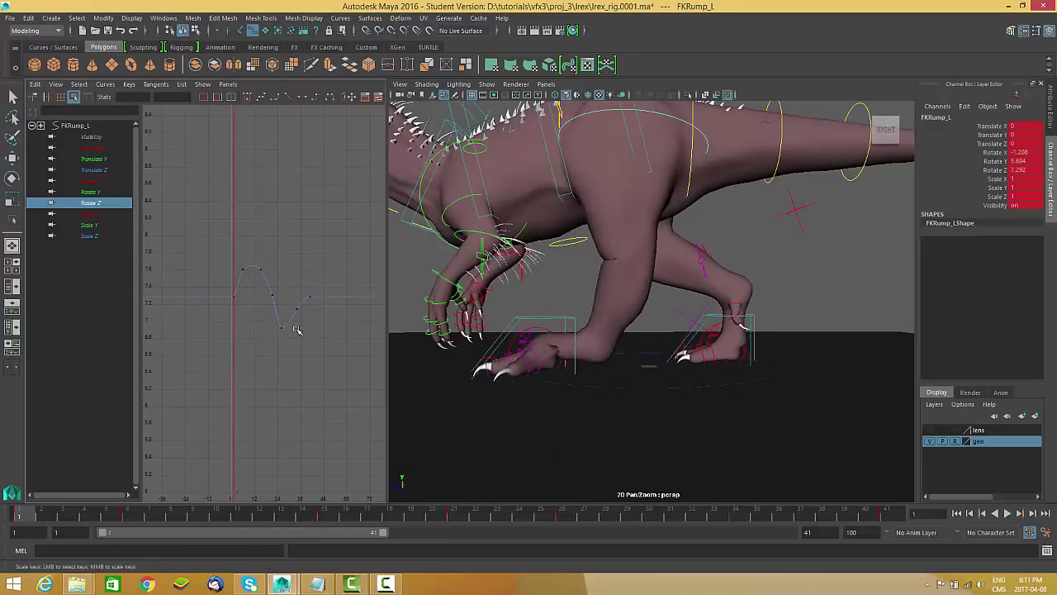
pyautogui.moveTo(252, 369); pyautogui.dragTo(237, 372)
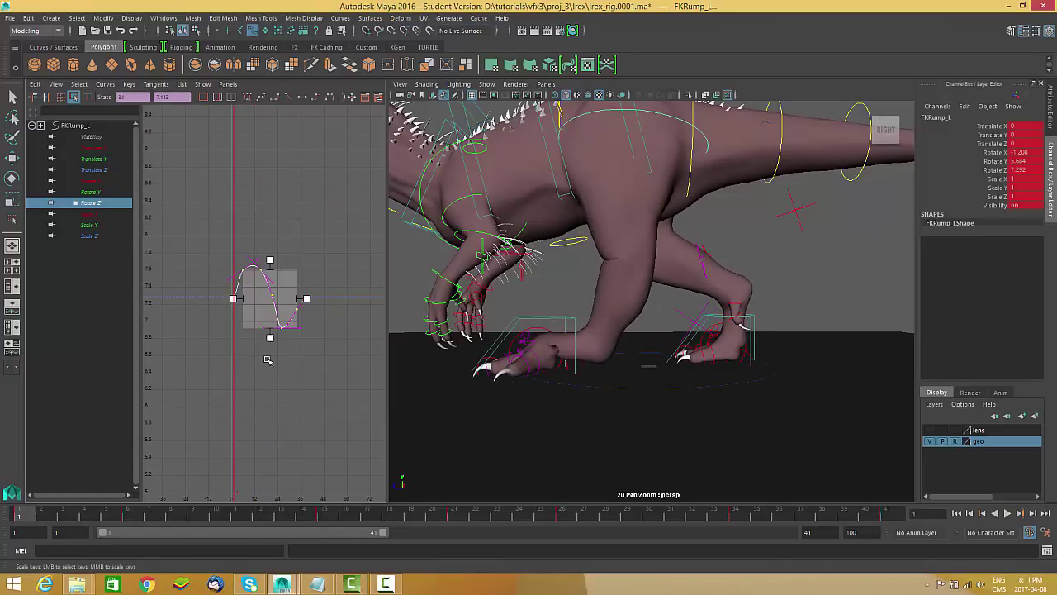
pyautogui.press('Delete')
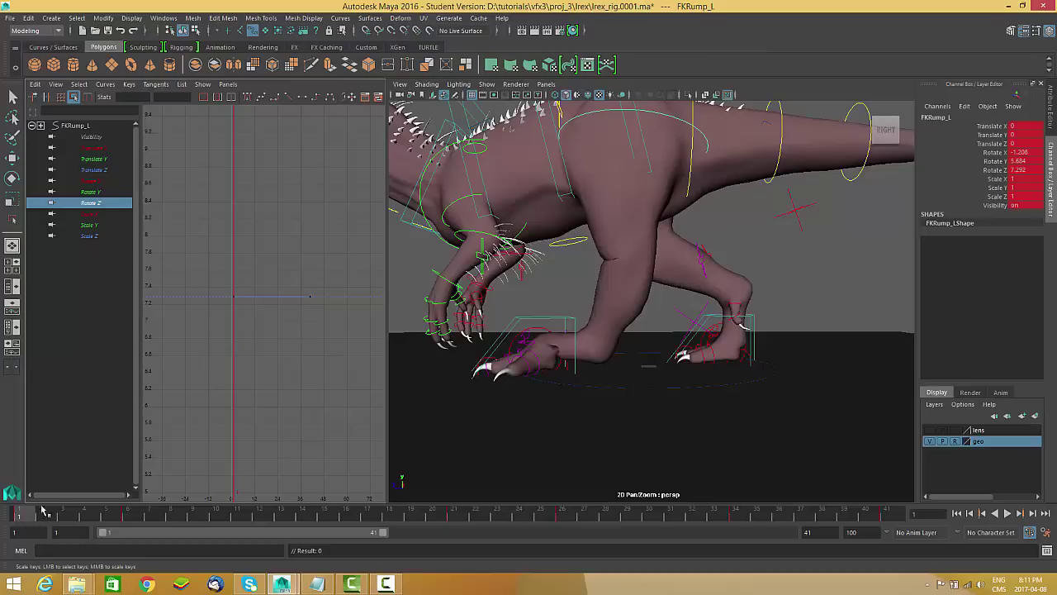
# Step: Lower the two remaining Rotate Z keys of the left rump control together to about -44.5
pyautogui.scroll(-5, 280, 292)
pyautogui.keyDown('alt'); pyautogui.keyDown('shift'); pyautogui.moveTo(294, 285); pyautogui.dragTo(289, 357, button='right'); pyautogui.keyUp('shift'); pyautogui.keyUp('alt')
pyautogui.moveTo(325, 265); pyautogui.dragTo(252, 318)
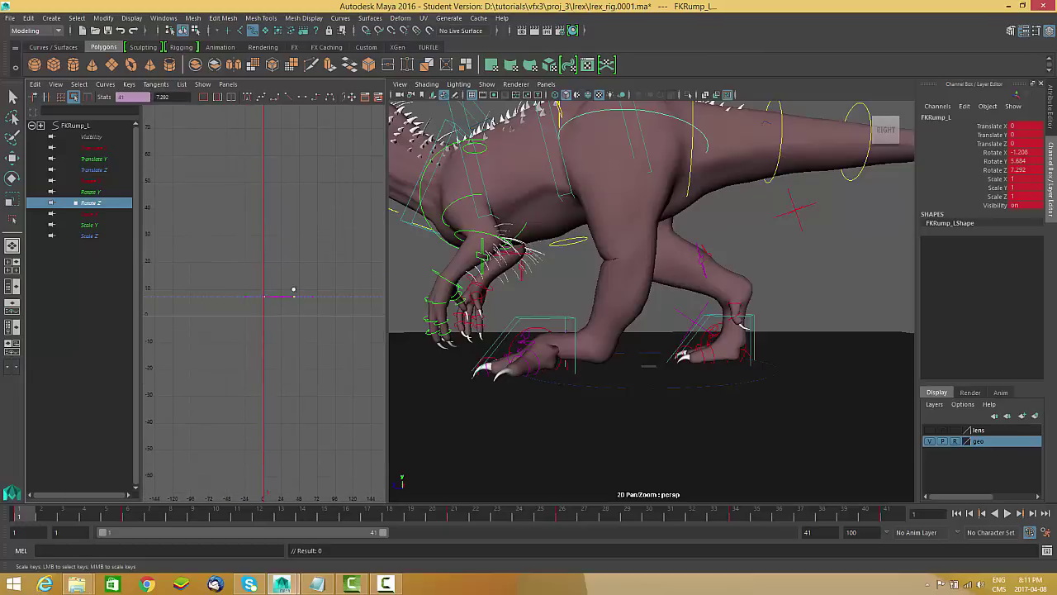
pyautogui.press('w')
pyautogui.moveTo(316, 216); pyautogui.dragTo(337, 337, button='middle')
pyautogui.keyDown('alt'); pyautogui.moveTo(324, 392); pyautogui.dragTo(316, 379, button='middle'); pyautogui.keyUp('alt')
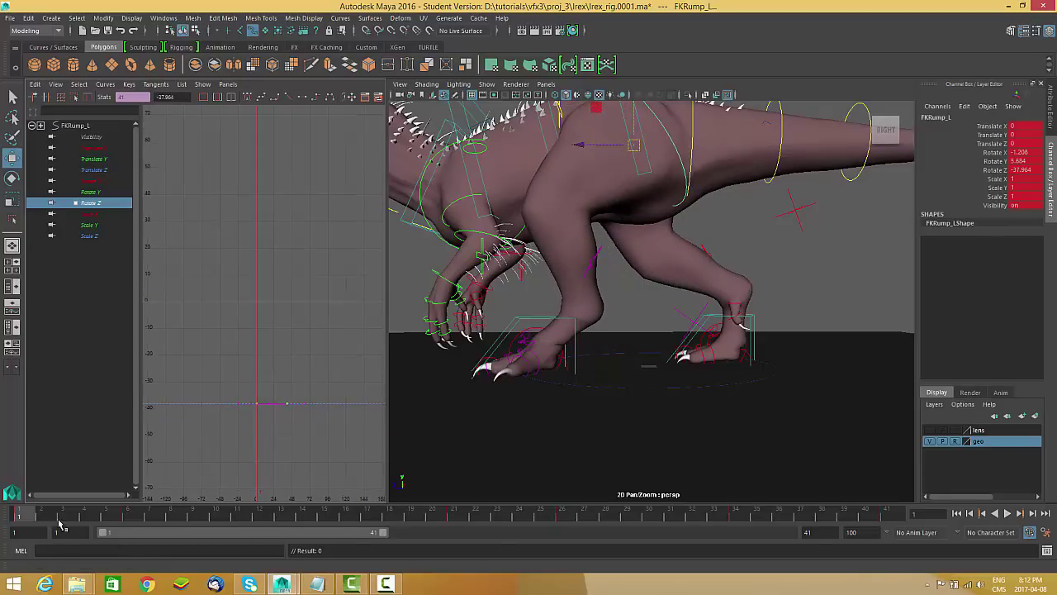
pyautogui.moveTo(37, 513)
pyautogui.mouseDown()
pyautogui.moveTo(97, 516)
pyautogui.moveTo(20, 516)
pyautogui.mouseUp()
pyautogui.moveTo(270, 386)
pyautogui.keyDown('shift'); pyautogui.mouseDown(button='middle')
pyautogui.moveTo(266, 359)
pyautogui.moveTo(267, 416)
pyautogui.moveTo(272, 402)
pyautogui.mouseUp(button='middle'); pyautogui.keyUp('shift')
# Step: Insert a Rotate Z key at frame 6 and raise it to about -17.6
pyautogui.moveTo(45, 516); pyautogui.dragTo(136, 517)
pyautogui.keyDown('alt'); pyautogui.moveTo(296, 420); pyautogui.dragTo(297, 354, button='middle'); pyautogui.keyUp('alt')
pyautogui.keyDown('alt'); pyautogui.moveTo(298, 354); pyautogui.dragTo(326, 373, button='right'); pyautogui.keyUp('alt')
pyautogui.keyDown('alt'); pyautogui.moveTo(299, 378); pyautogui.dragTo(279, 288, button='middle'); pyautogui.keyUp('alt')
pyautogui.keyDown('alt'); pyautogui.moveTo(279, 289); pyautogui.dragTo(311, 319, button='right'); pyautogui.keyUp('alt')
pyautogui.rightClick(238, 255)
pyautogui.click(251, 262)
pyautogui.moveTo(215, 332); pyautogui.dragTo(214, 334)
pyautogui.moveTo(212, 382); pyautogui.dragTo(210, 326, button='middle')
# Step: Insert a Rotate Z key at frame 15 and raise it to about 6.2
pyautogui.moveTo(153, 513)
pyautogui.mouseDown()
pyautogui.moveTo(236, 509)
pyautogui.moveTo(331, 522)
pyautogui.mouseUp()
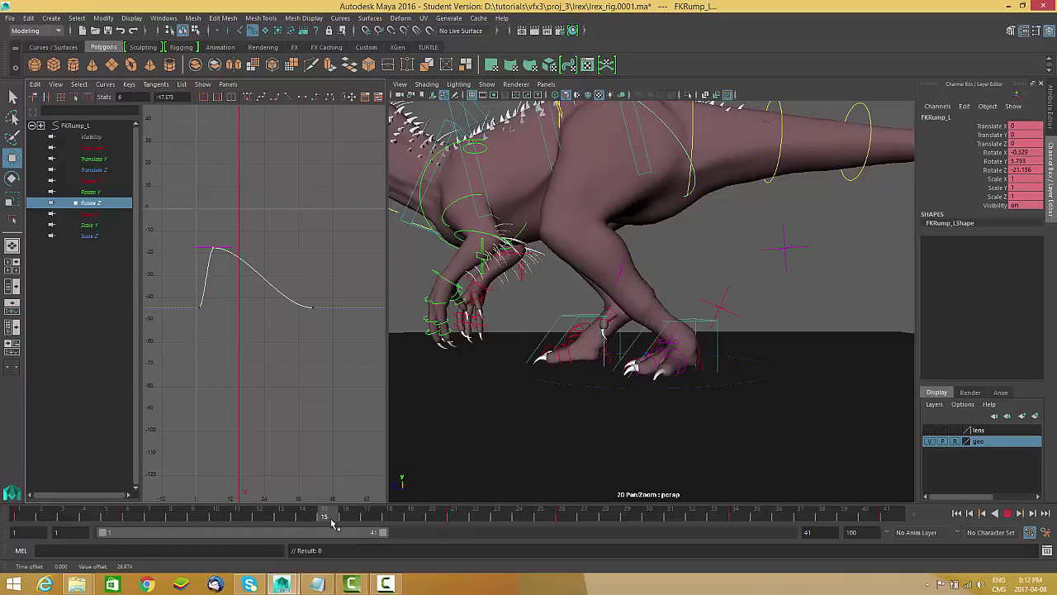
pyautogui.rightClick(283, 208)
pyautogui.rightClick(296, 219)
pyautogui.rightClick(262, 201)
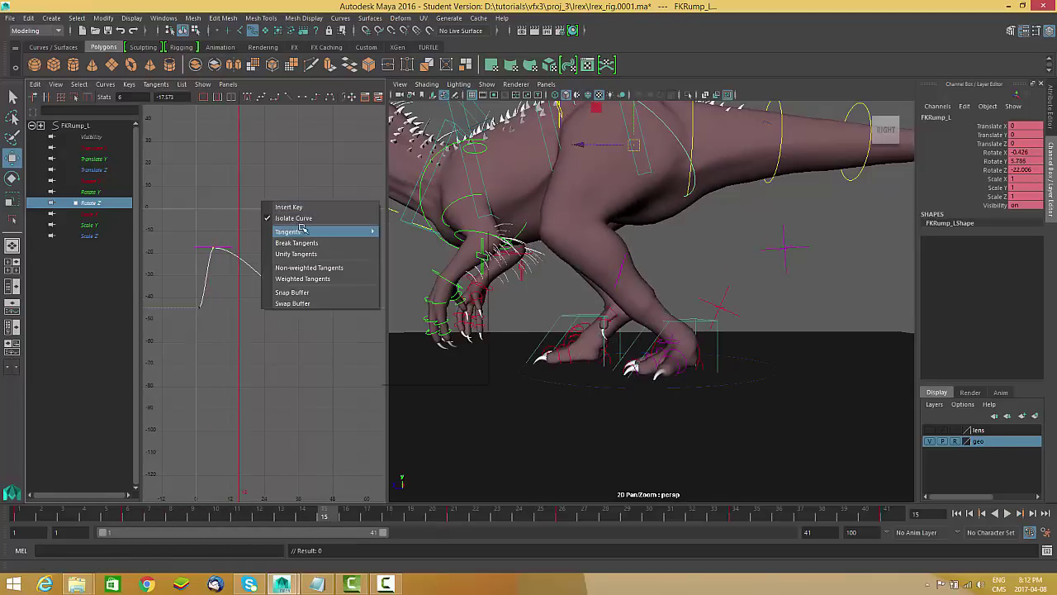
pyautogui.click(305, 206)
pyautogui.moveTo(232, 291); pyautogui.dragTo(264, 222)
pyautogui.moveTo(297, 261); pyautogui.dragTo(301, 200, button='middle')
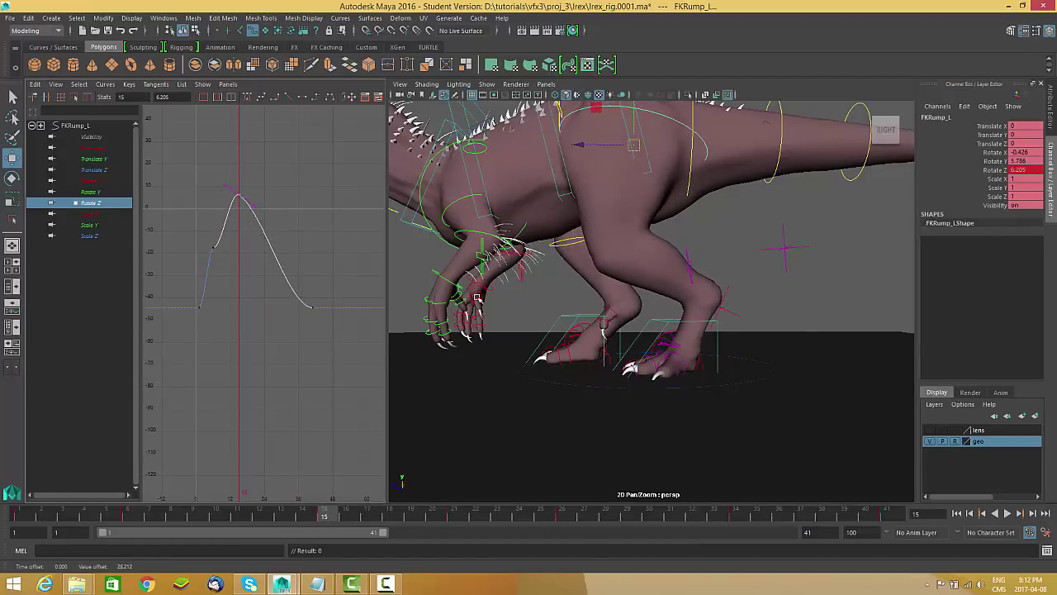
pyautogui.click(718, 338)
pyautogui.hotkey('ctrl', 'z')
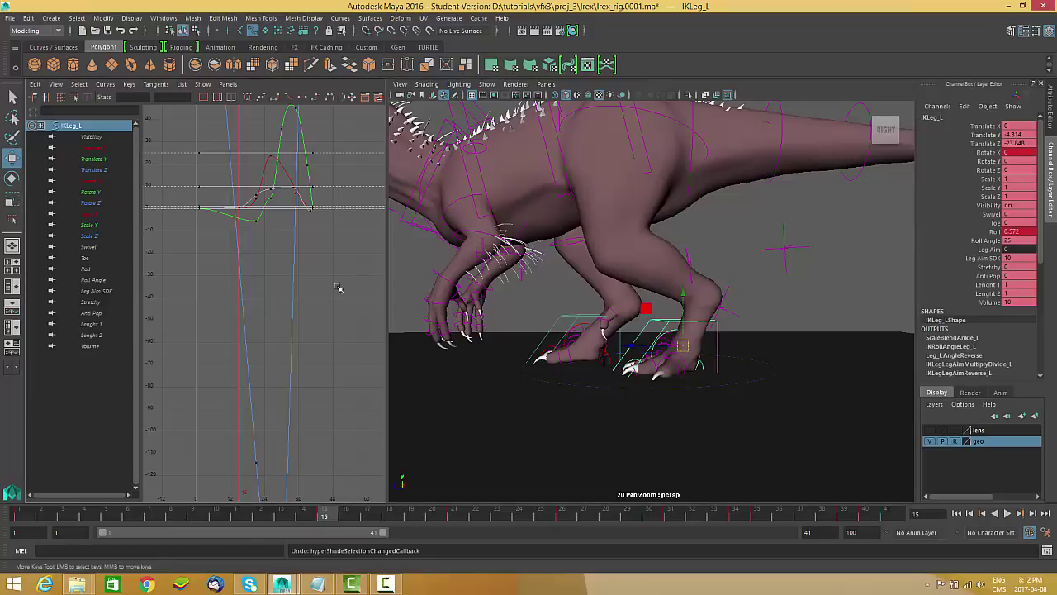
pyautogui.hotkey('ctrl', 'z')
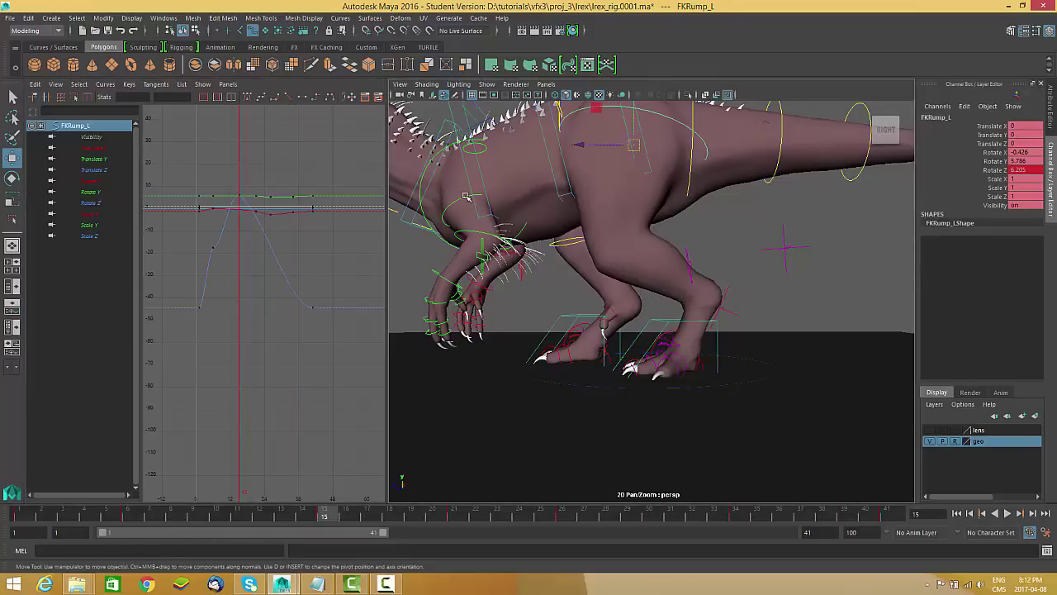
pyautogui.click(91, 202)
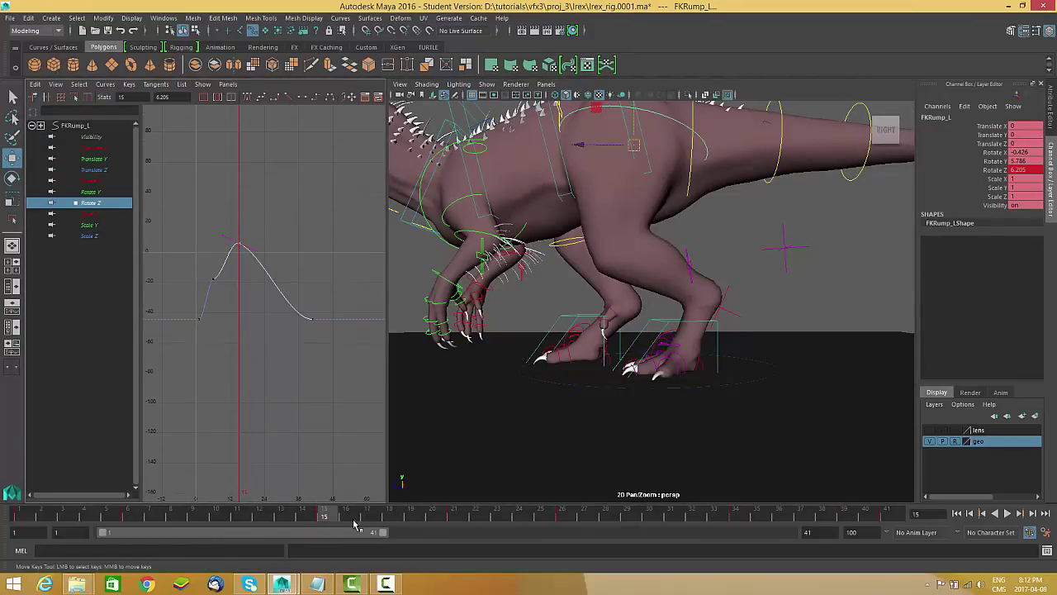
# Step: Insert a Rotate Z key at frame 26, raise it to about 6.2, and smooth the curve's keys with spline tangents
pyautogui.hotkey('alt', 'v')
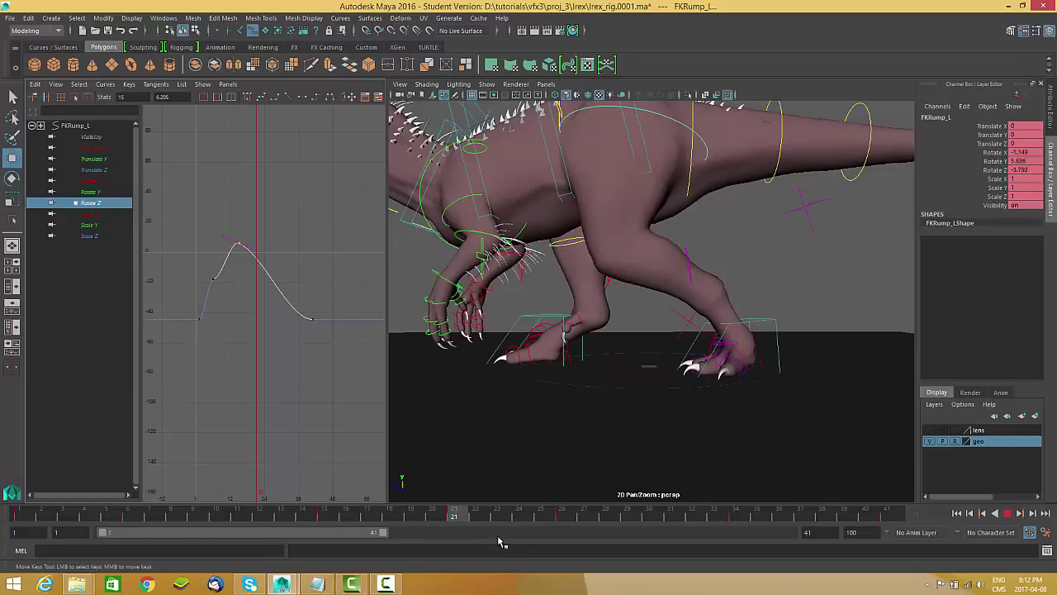
pyautogui.hotkey('alt', 'v')
pyautogui.rightClick(302, 258)
pyautogui.click(318, 263)
pyautogui.moveTo(255, 260); pyautogui.dragTo(282, 304)
pyautogui.moveTo(284, 343); pyautogui.dragTo(285, 310, button='middle')
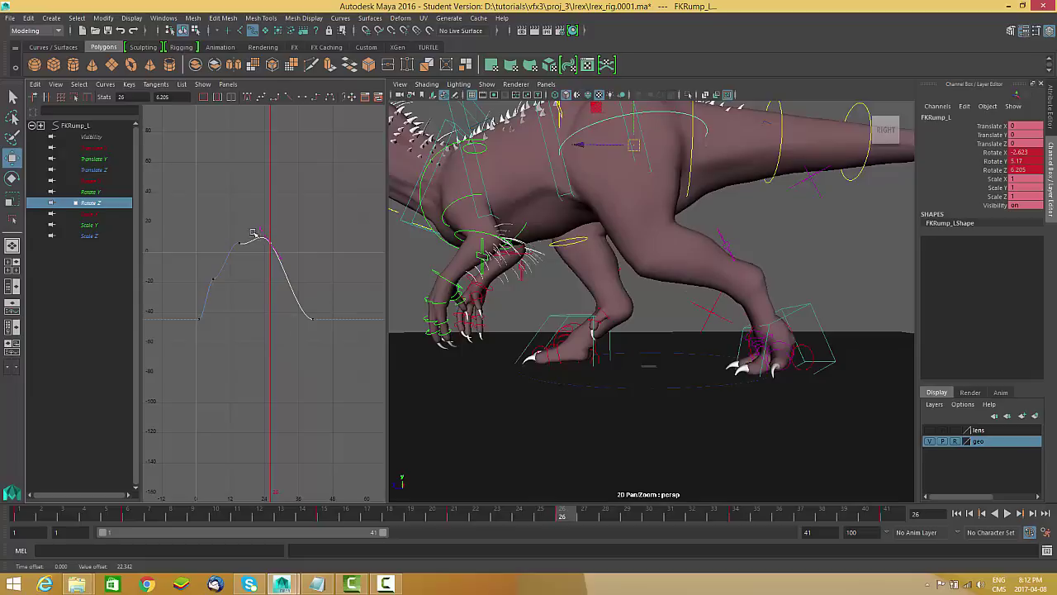
pyautogui.moveTo(206, 289); pyautogui.dragTo(208, 282)
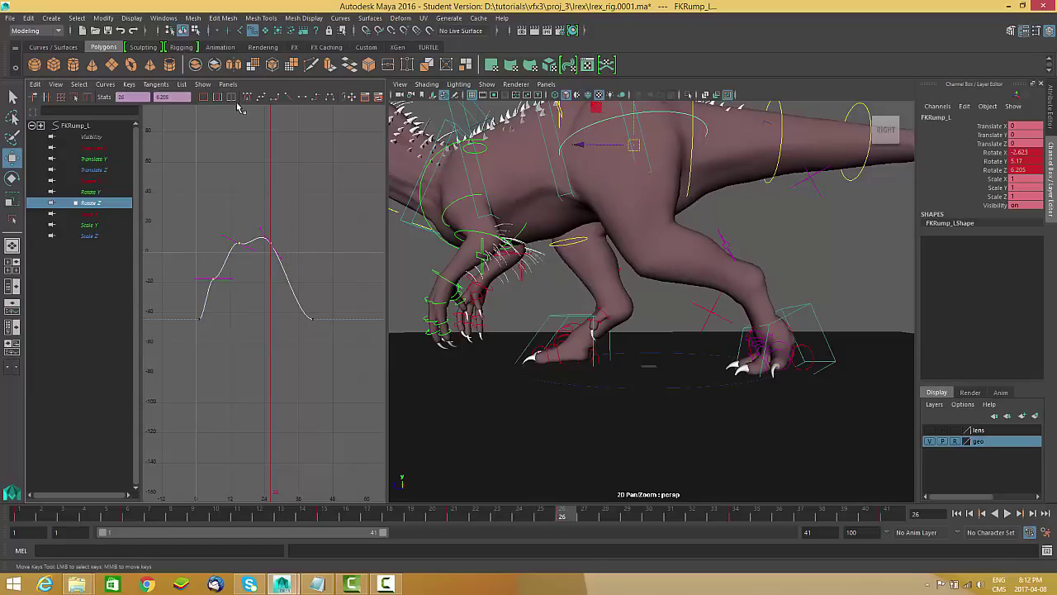
pyautogui.click(261, 97)
# Step: Set a key on the left rump control at frame 34 and raise its Rotate Z to about -15.2
pyautogui.moveTo(551, 522); pyautogui.dragTo(744, 526)
pyautogui.press('s')
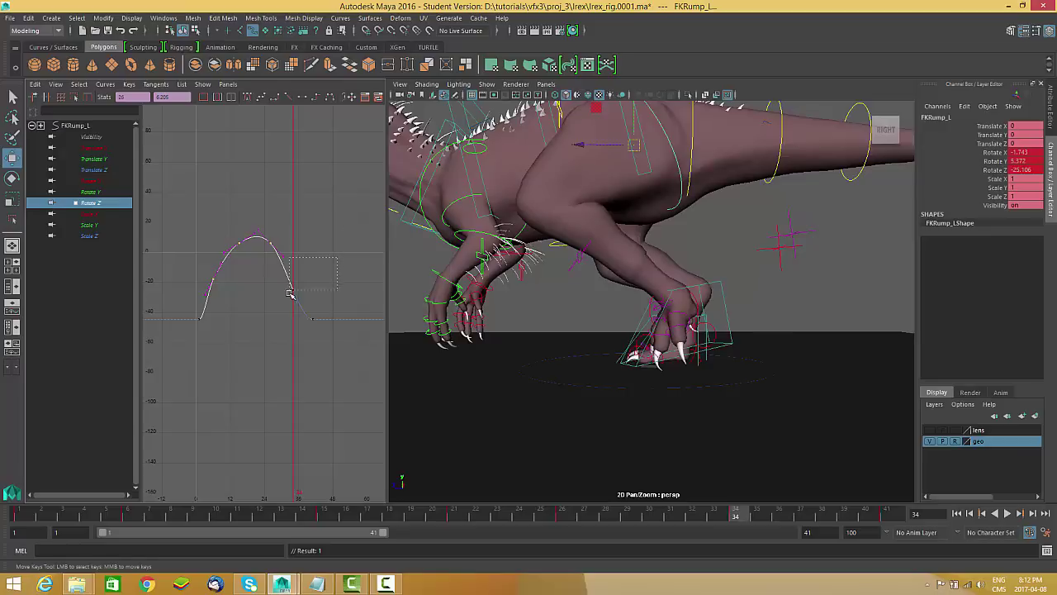
pyautogui.moveTo(332, 165)
pyautogui.mouseDown(button='middle')
pyautogui.moveTo(331, 195)
pyautogui.moveTo(330, 151)
pyautogui.mouseUp(button='middle')
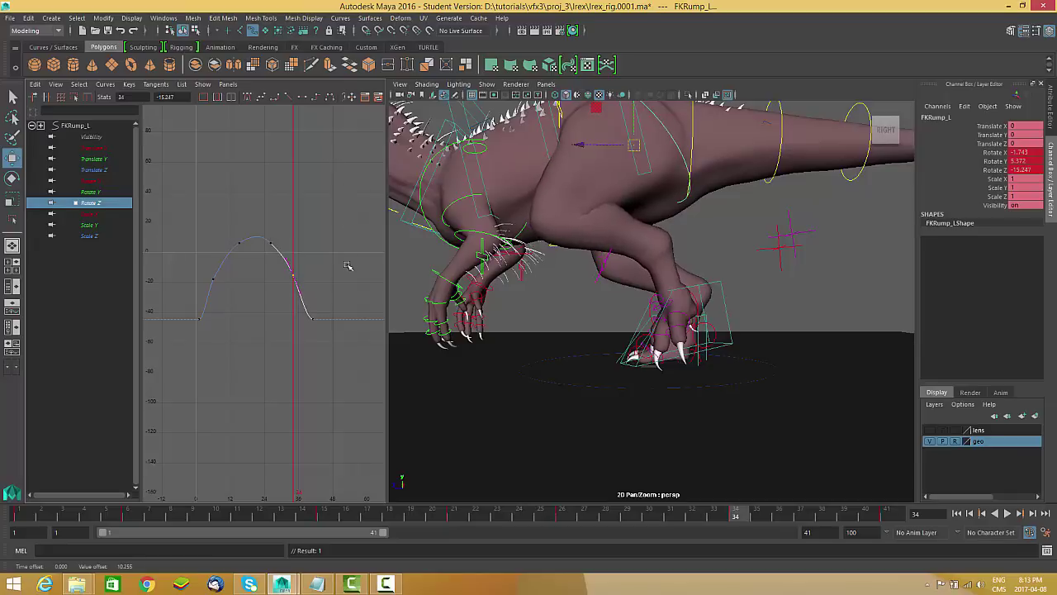
# Step: Scrub to frame 41 and play back the cycle to check the left leg's new motion
pyautogui.moveTo(739, 514); pyautogui.dragTo(902, 525)
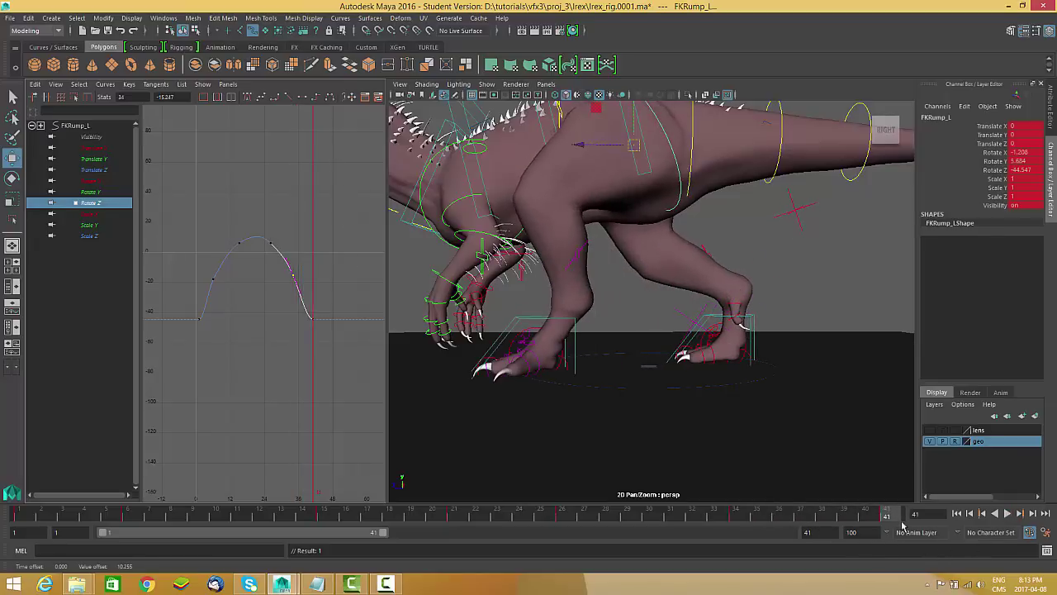
pyautogui.click(34, 518)
pyautogui.hotkey('alt', 'v')
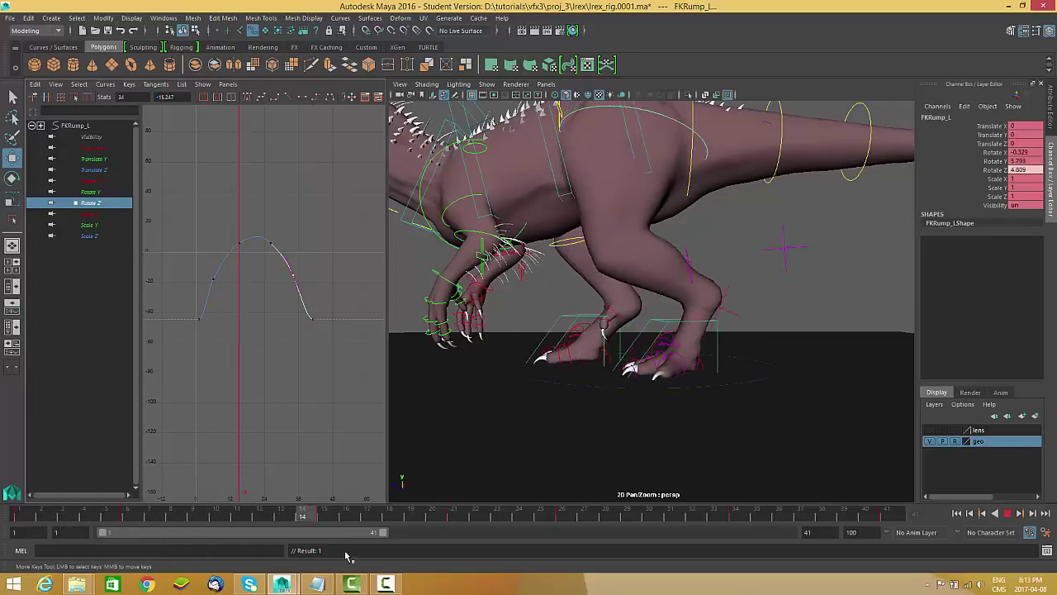
pyautogui.hotkey('alt', 'v')
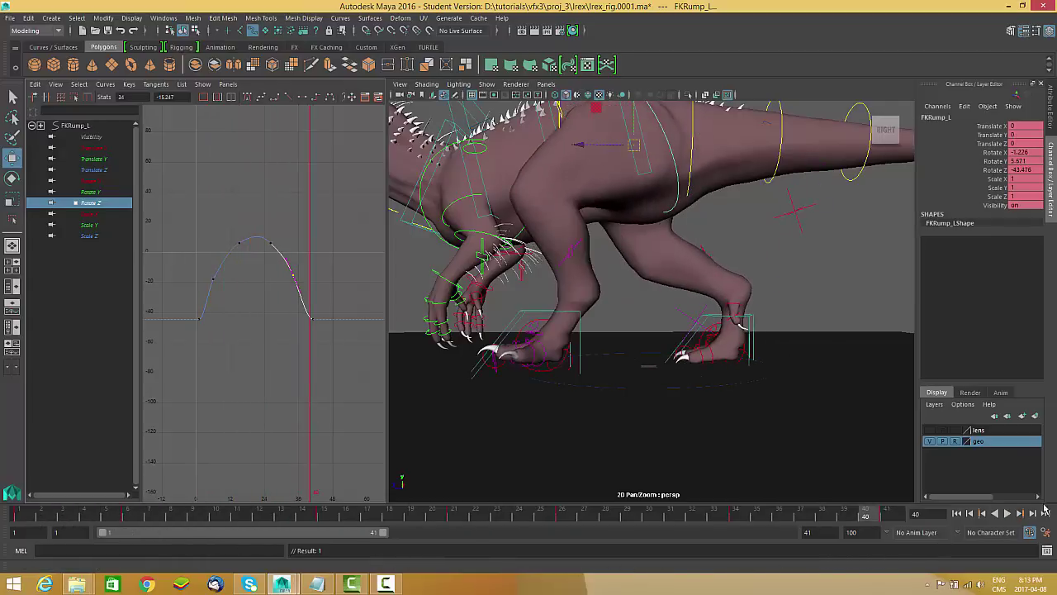
pyautogui.click(1004, 514)
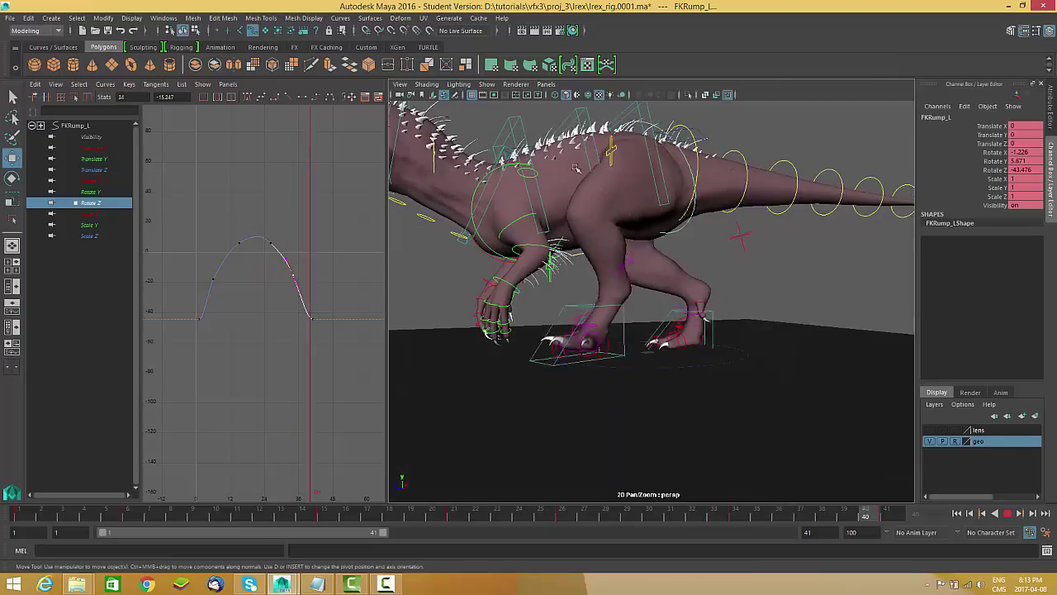
# Step: Hide the NURBS curves in the viewport and watch the legs during playback, from close up and farther out
pyautogui.click(487, 84)
pyautogui.click(506, 139)
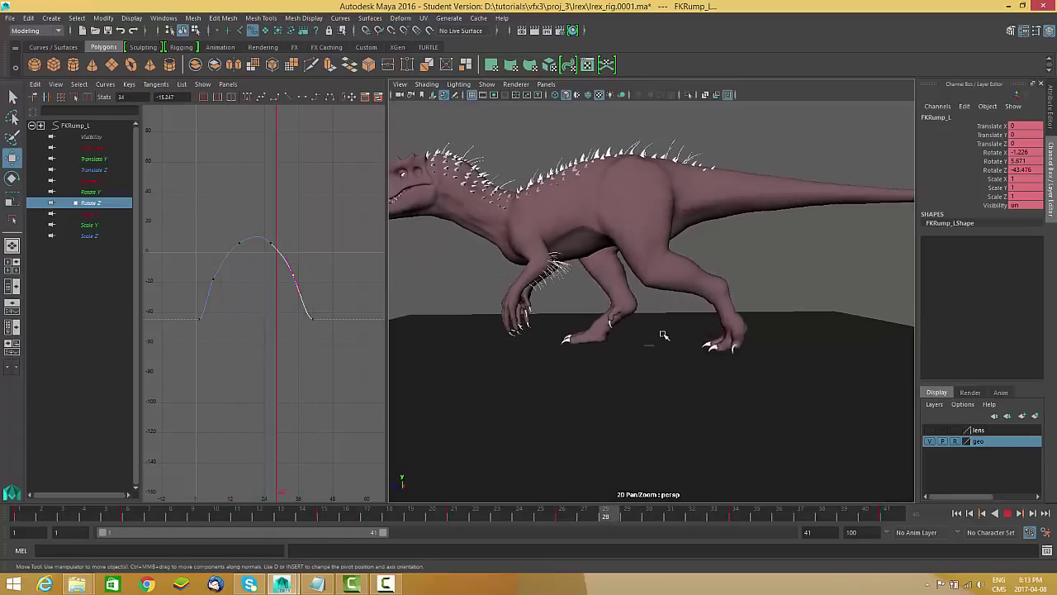
pyautogui.keyDown('alt'); pyautogui.moveTo(669, 360); pyautogui.dragTo(727, 363, button='right'); pyautogui.keyUp('alt')
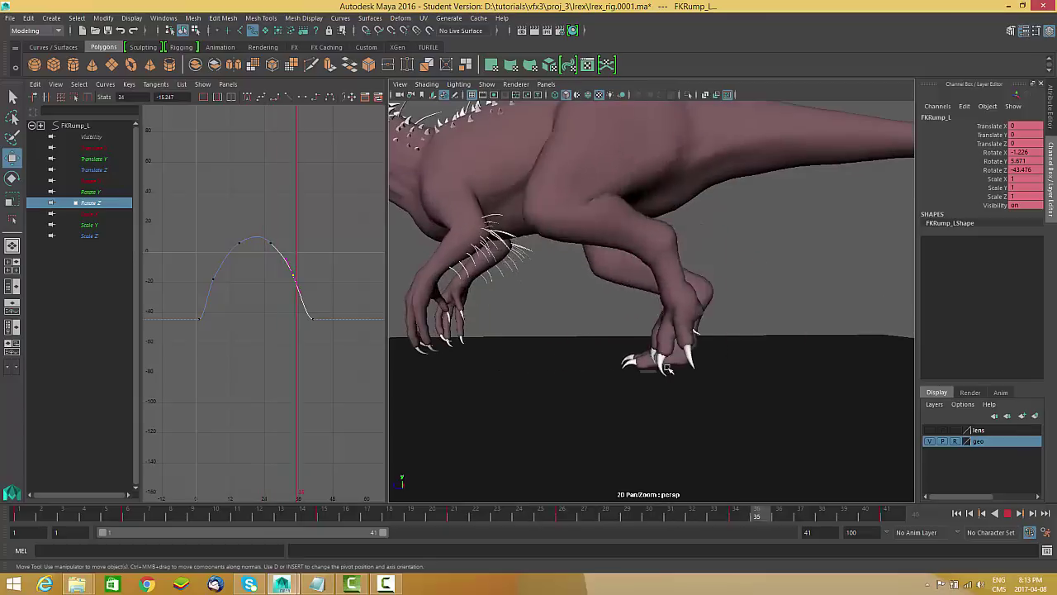
pyautogui.scroll(-3, 591, 281)
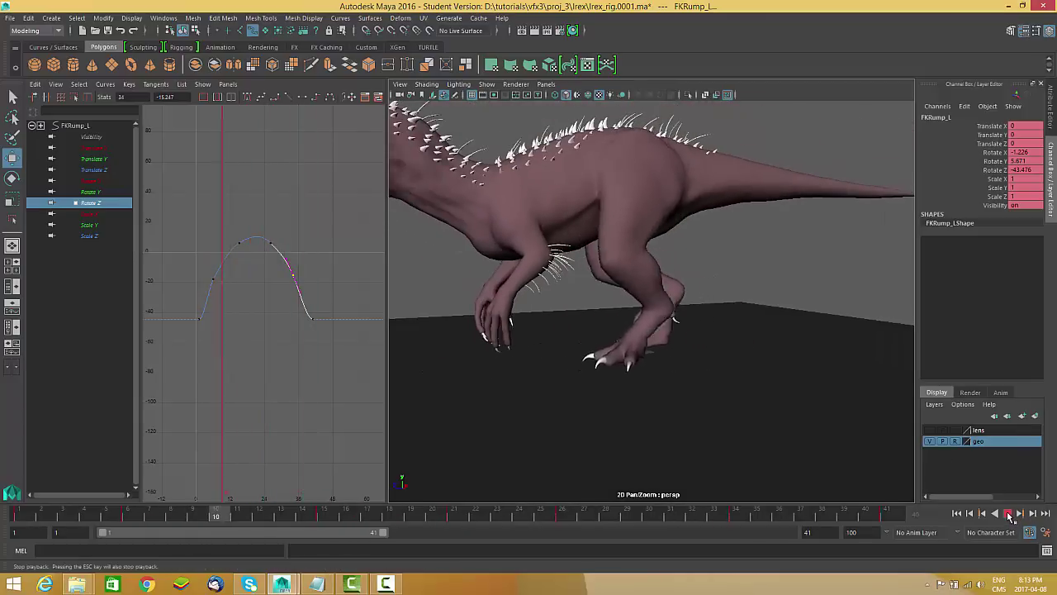
pyautogui.press('Escape')
# Step: Inspect the leg pose from the dinosaur's other side, and replay the walk from the original side
pyautogui.scroll(2, 607, 351)
pyautogui.keyDown('alt'); pyautogui.moveTo(580, 335); pyautogui.dragTo(749, 320); pyautogui.keyUp('alt')
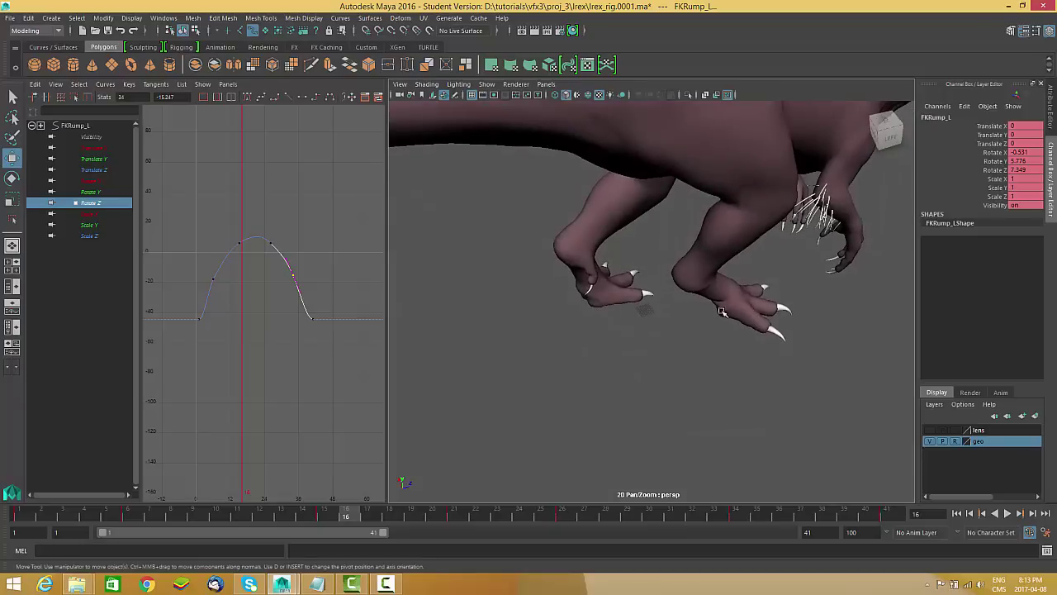
pyautogui.keyDown('alt'); pyautogui.moveTo(633, 297); pyautogui.dragTo(623, 266); pyautogui.keyUp('alt')
pyautogui.keyDown('alt'); pyautogui.moveTo(716, 274); pyautogui.dragTo(750, 272); pyautogui.keyUp('alt')
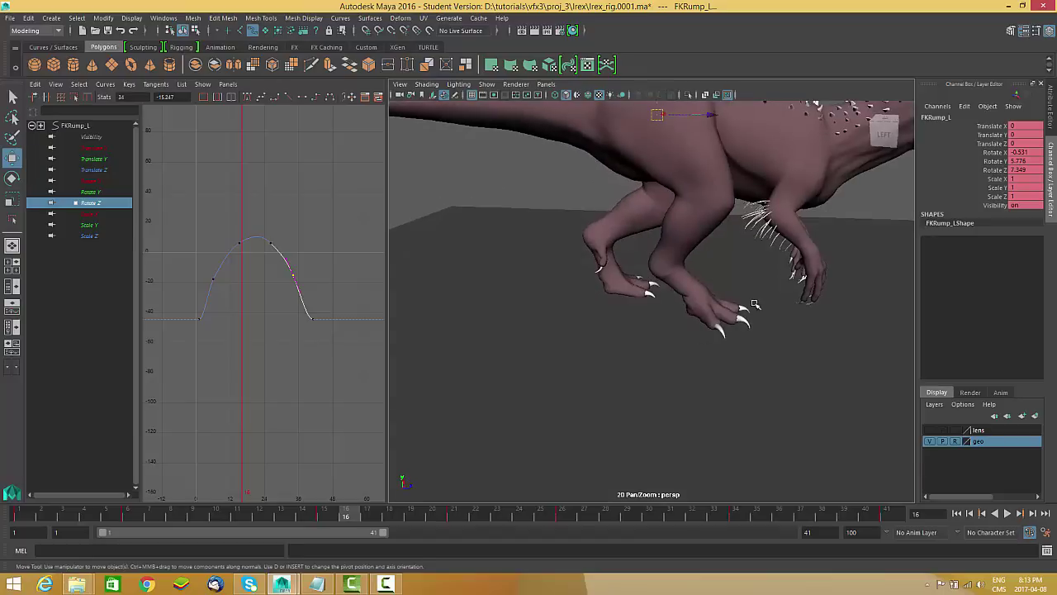
pyautogui.keyDown('alt'); pyautogui.moveTo(673, 261); pyautogui.dragTo(889, 354); pyautogui.keyUp('alt')
pyautogui.click(1008, 514)
pyautogui.keyDown('alt'); pyautogui.moveTo(578, 323); pyautogui.dragTo(642, 182); pyautogui.keyUp('alt')
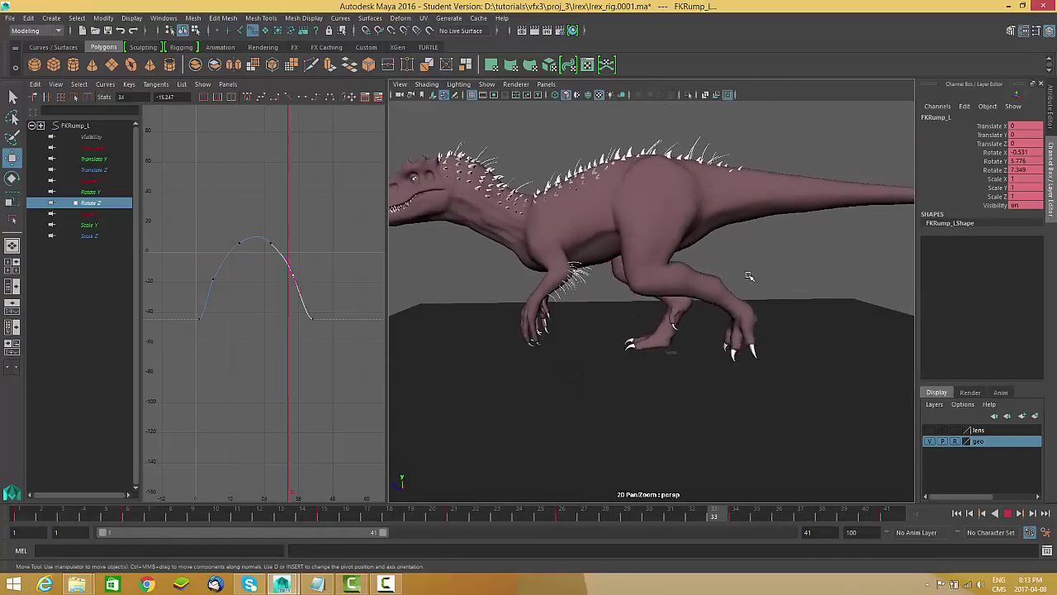
pyautogui.scroll(1, 809, 391)
pyautogui.click(1007, 513)
pyautogui.press('w')
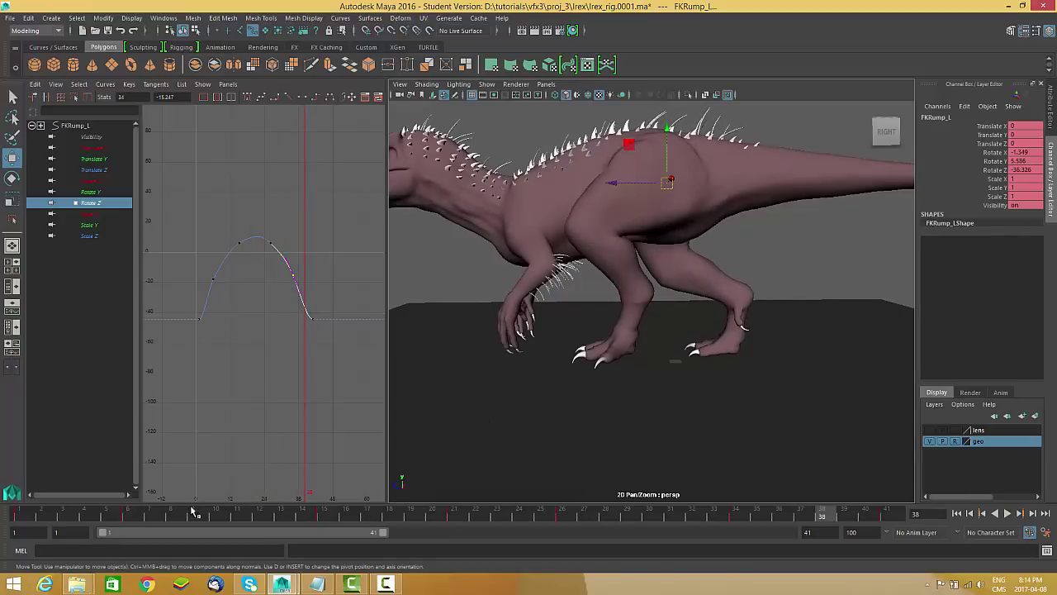
# Step: Return to frame 1 and show the NURBS control curves in the viewport again
pyautogui.moveTo(59, 514); pyautogui.dragTo(18, 515)
pyautogui.scroll(2, 661, 302)
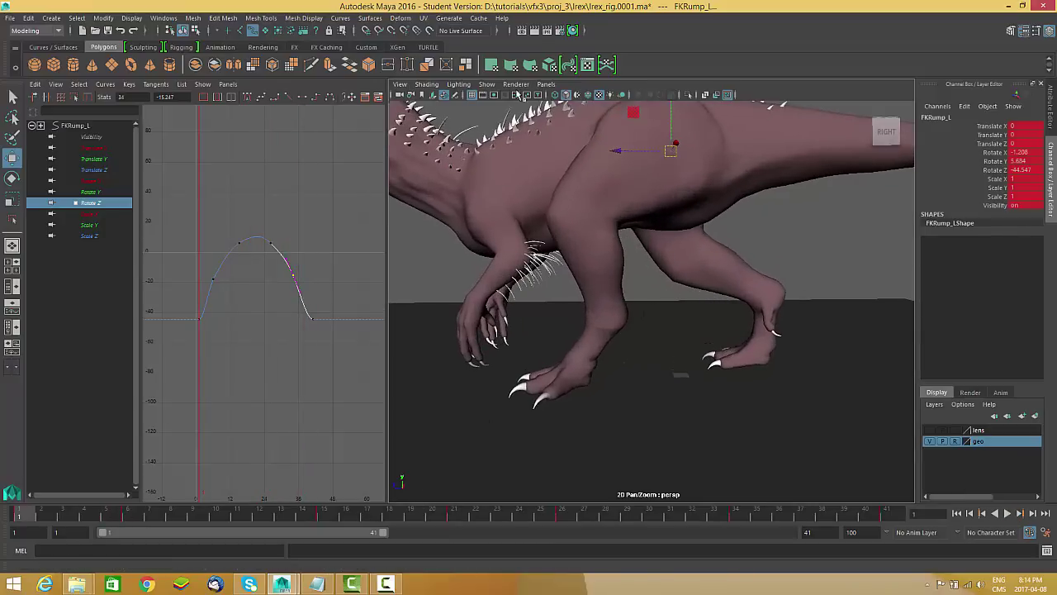
pyautogui.click(492, 84)
pyautogui.click(510, 142)
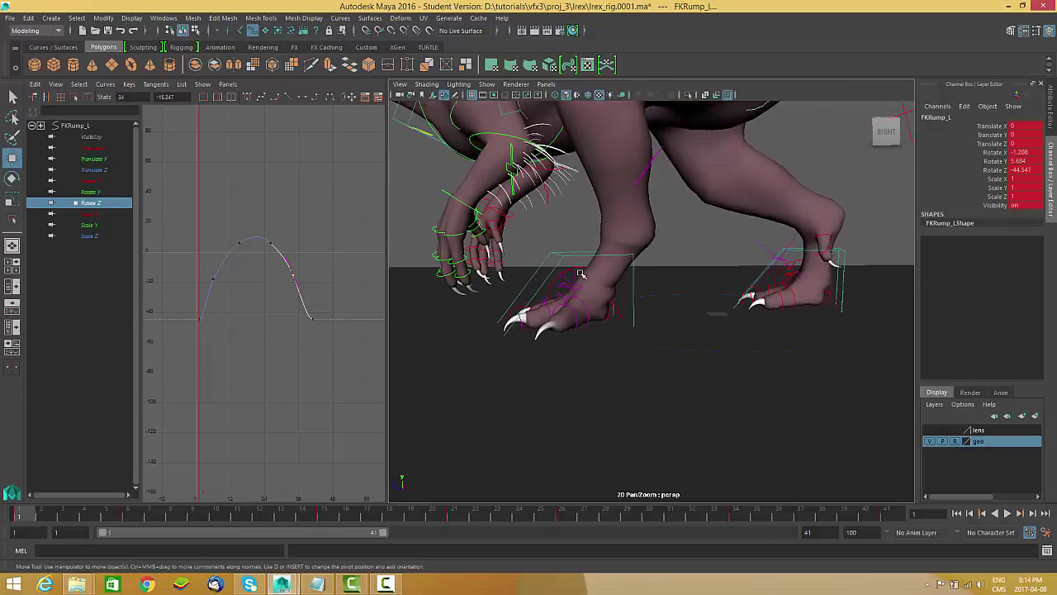
# Step: Copy all of the left leg IK control's keys across the whole timeline
pyautogui.click(594, 257)
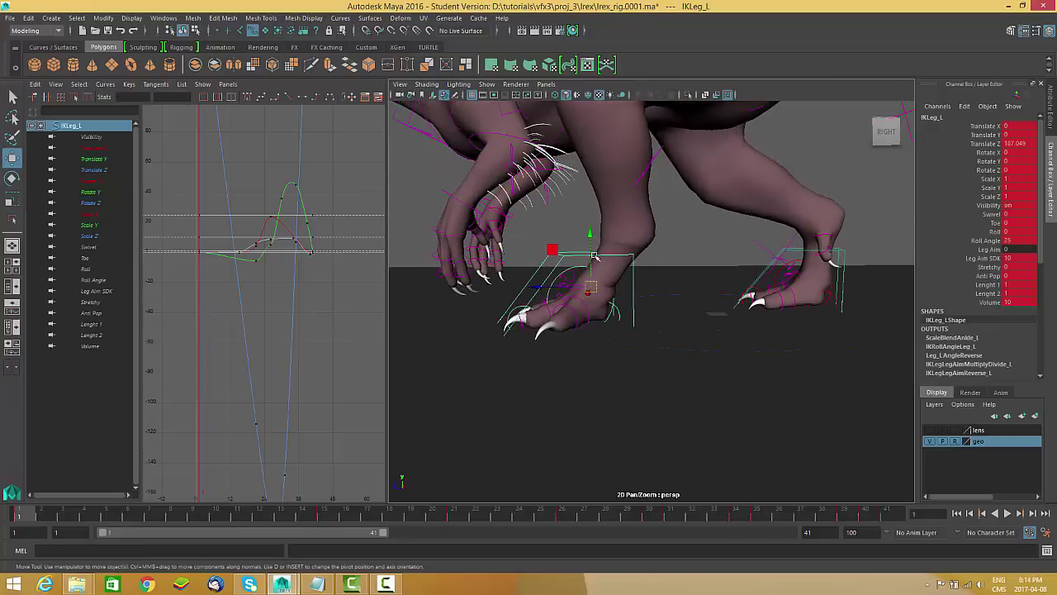
pyautogui.doubleClick(23, 513)
pyautogui.rightClick(25, 519)
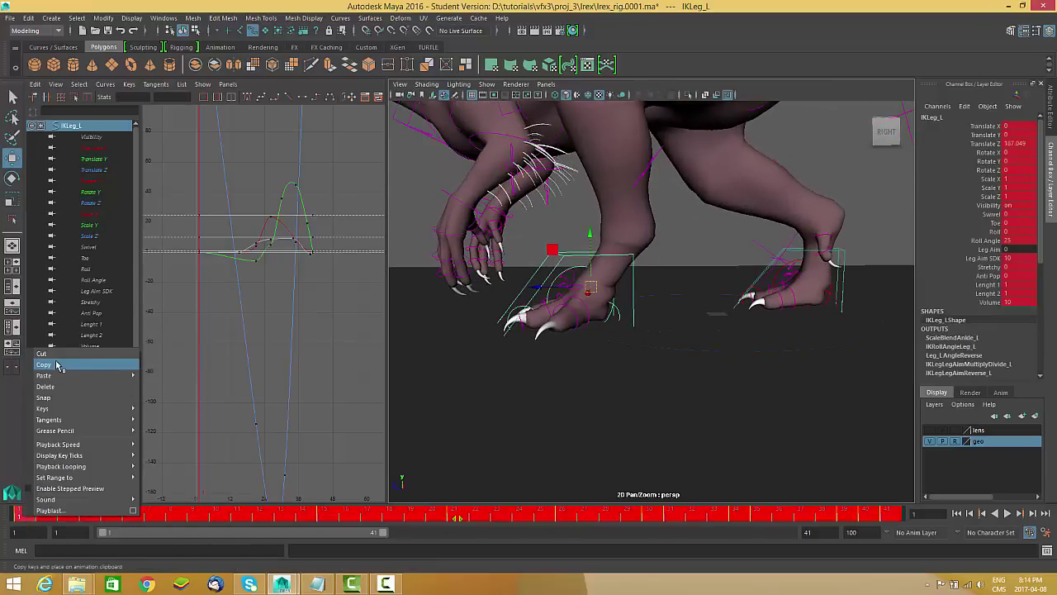
pyautogui.click(58, 364)
# Step: Paste the copied leg keys onto the right leg IK control at frame 1
pyautogui.keyDown('alt'); pyautogui.moveTo(644, 329); pyautogui.dragTo(784, 283); pyautogui.keyUp('alt')
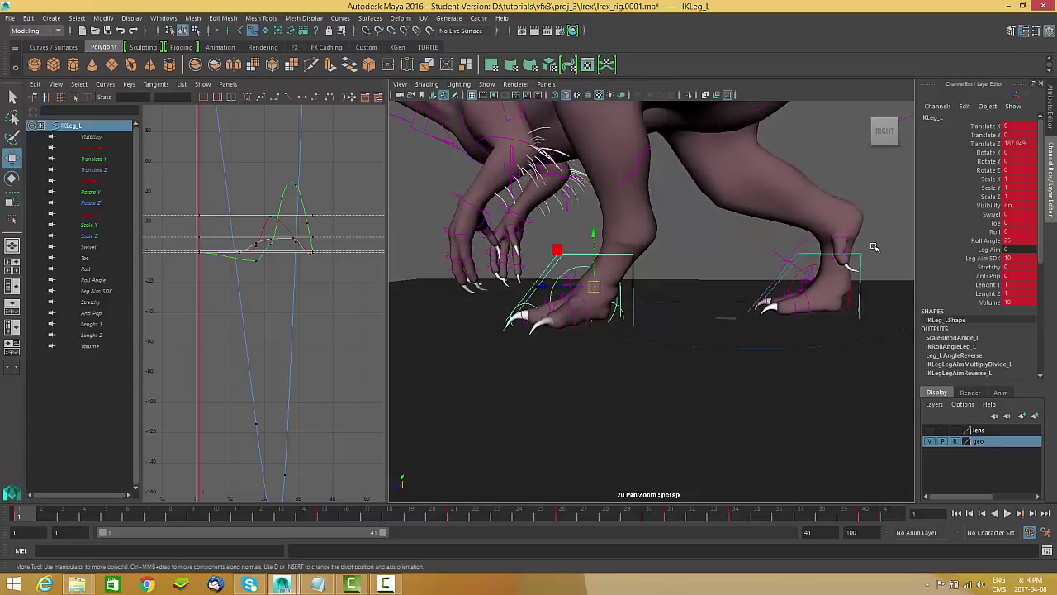
pyautogui.click(858, 256)
pyautogui.click(842, 262)
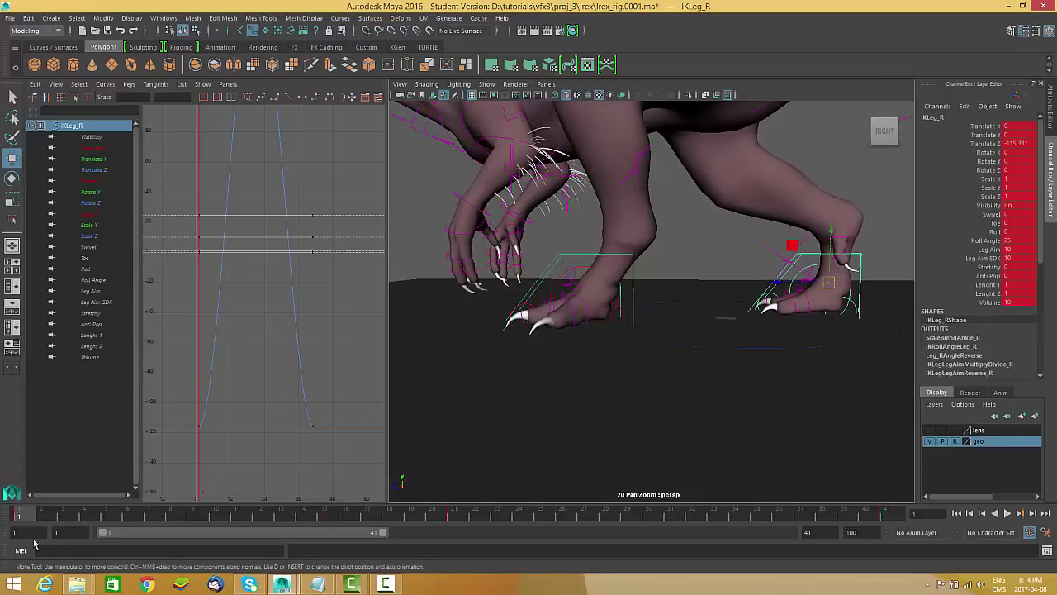
pyautogui.rightClick(20, 518)
pyautogui.moveTo(89, 376)
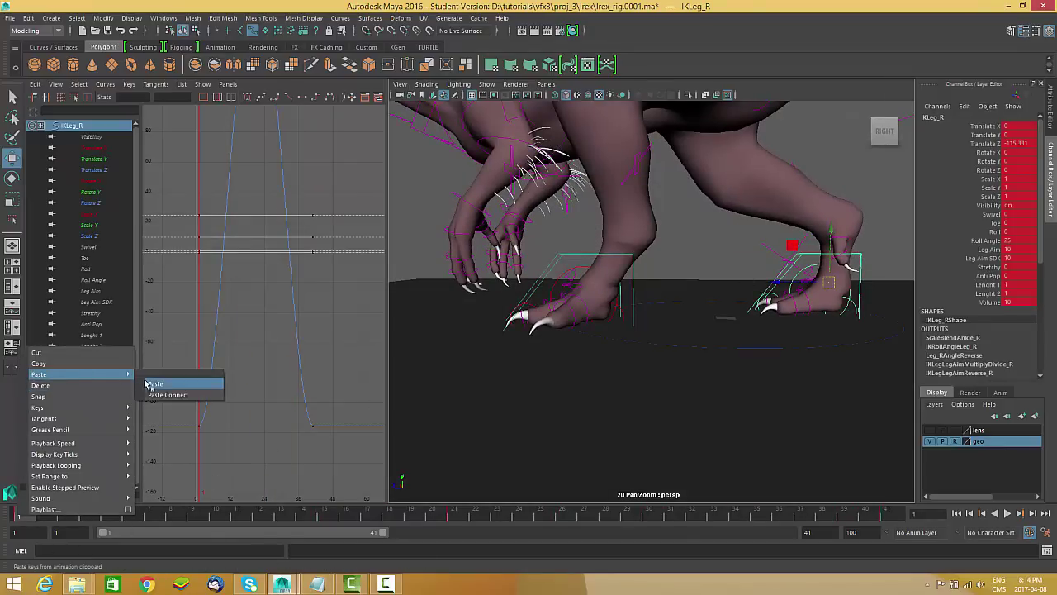
pyautogui.click(152, 384)
# Step: Copy all keys of the left foot's inner toe control FKtoe_in2_L across the whole timeline
pyautogui.keyDown('alt'); pyautogui.moveTo(863, 348); pyautogui.dragTo(616, 345); pyautogui.keyUp('alt')
pyautogui.keyDown('alt'); pyautogui.moveTo(616, 345); pyautogui.dragTo(677, 355, button='right'); pyautogui.keyUp('alt')
pyautogui.keyDown('alt'); pyautogui.moveTo(678, 355); pyautogui.dragTo(547, 294); pyautogui.keyUp('alt')
pyautogui.keyDown('alt'); pyautogui.moveTo(547, 294); pyautogui.dragTo(611, 302, button='right'); pyautogui.keyUp('alt')
pyautogui.keyDown('alt'); pyautogui.moveTo(611, 301); pyautogui.dragTo(648, 314, button='middle'); pyautogui.keyUp('alt')
pyautogui.keyDown('alt'); pyautogui.moveTo(648, 314); pyautogui.dragTo(653, 267, button='right'); pyautogui.keyUp('alt')
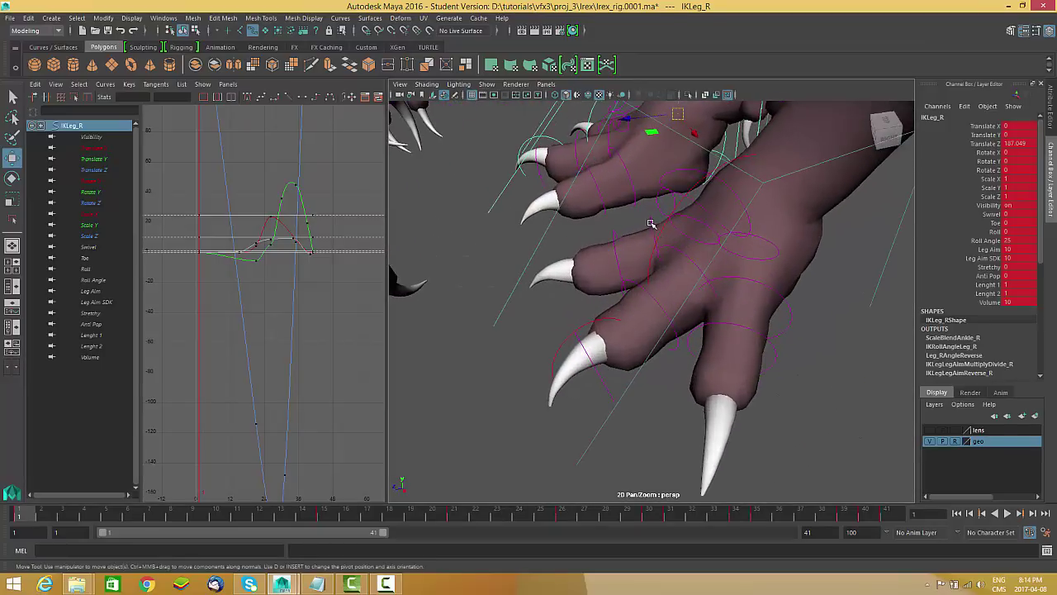
pyautogui.click(650, 224)
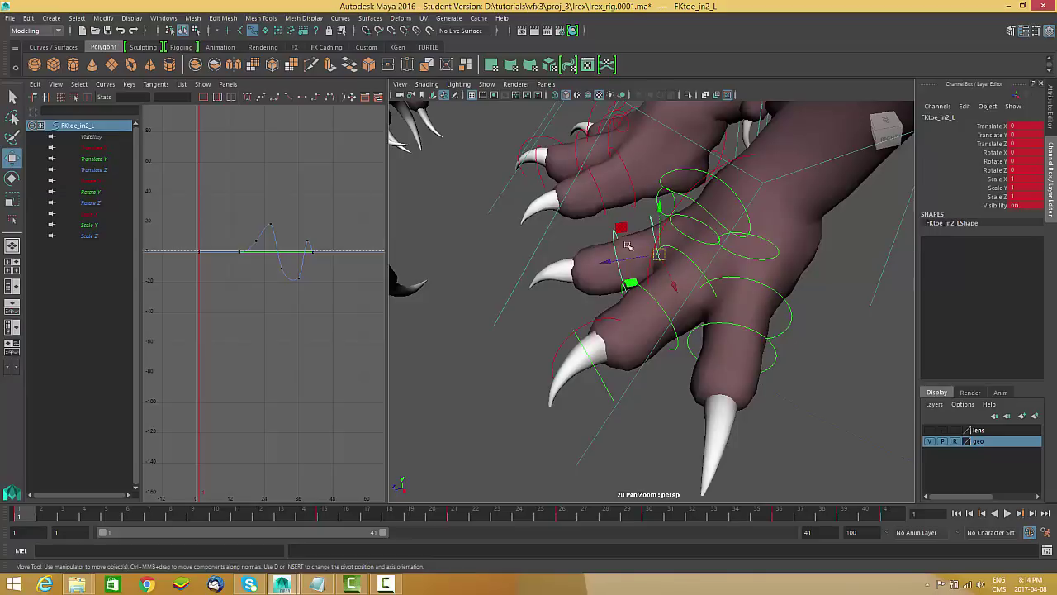
pyautogui.keyDown('alt'); pyautogui.moveTo(602, 255); pyautogui.dragTo(255, 479); pyautogui.keyUp('alt')
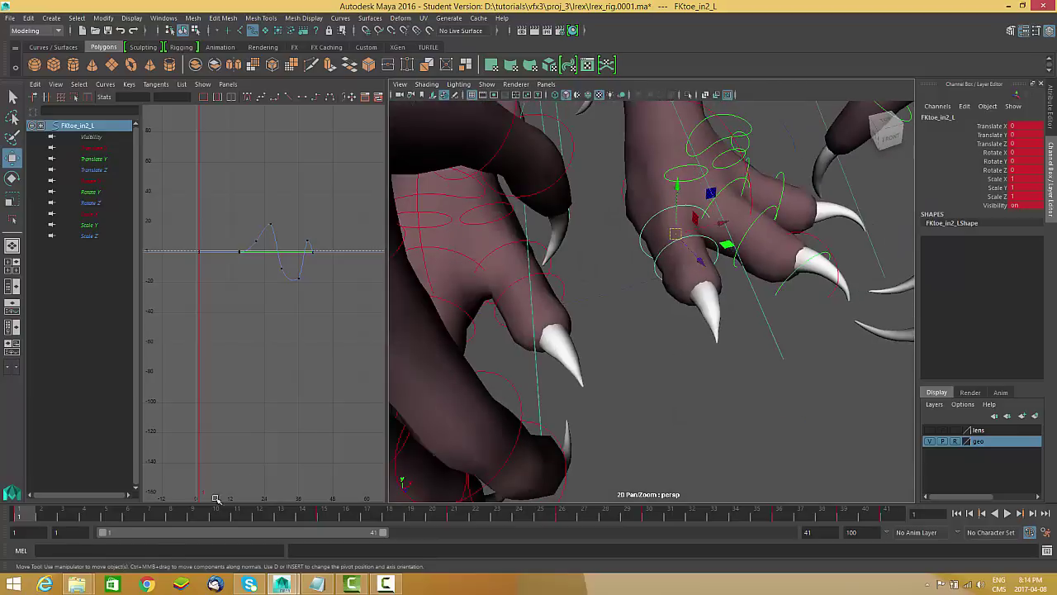
pyautogui.keyDown('shift'); pyautogui.moveTo(176, 506); pyautogui.dragTo(896, 508); pyautogui.keyUp('shift')
pyautogui.rightClick(789, 510)
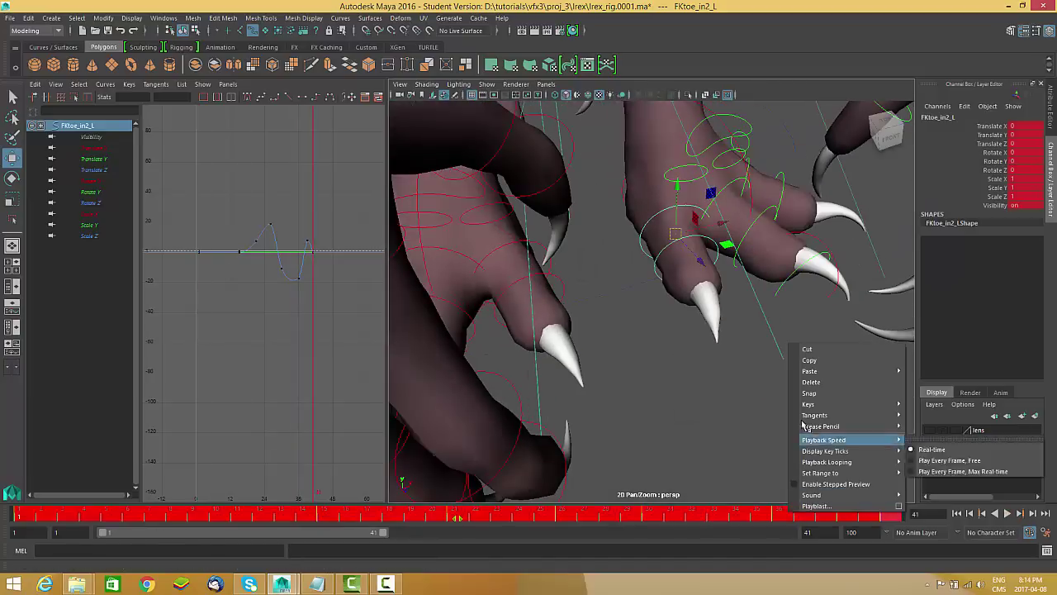
pyautogui.click(822, 363)
# Step: Paste the copied toe keys at frame 1 onto the right foot's FKtoe_in2, FKtoe_in3, FKtoe_mid2 and FKtoe_mid3 controls
pyautogui.keyDown('alt'); pyautogui.moveTo(620, 300); pyautogui.dragTo(567, 236); pyautogui.keyUp('alt')
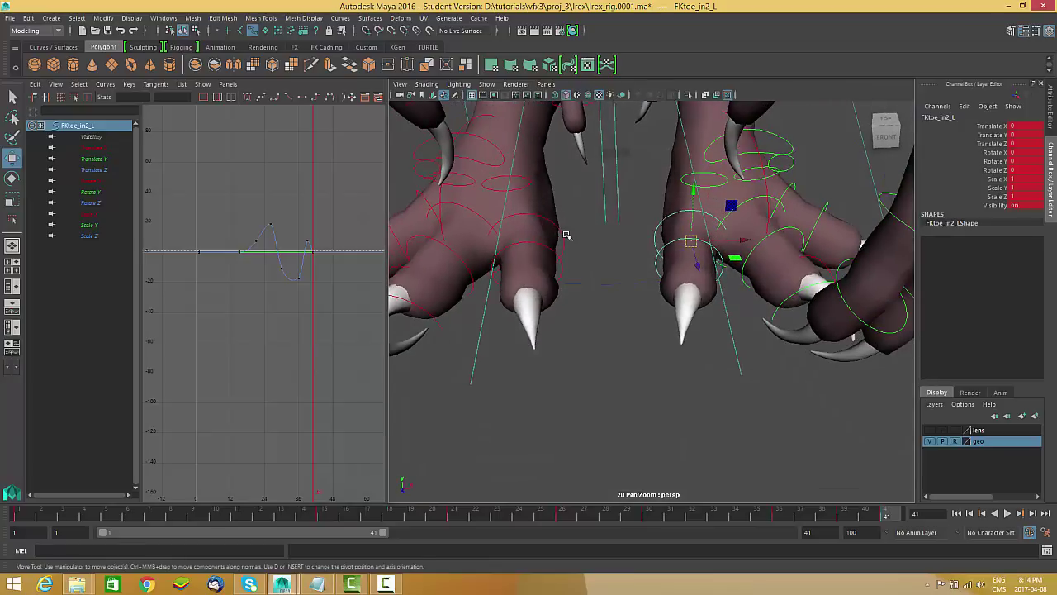
pyautogui.click(561, 242)
pyautogui.keyDown('shift'); pyautogui.click(562, 279); pyautogui.keyUp('shift')
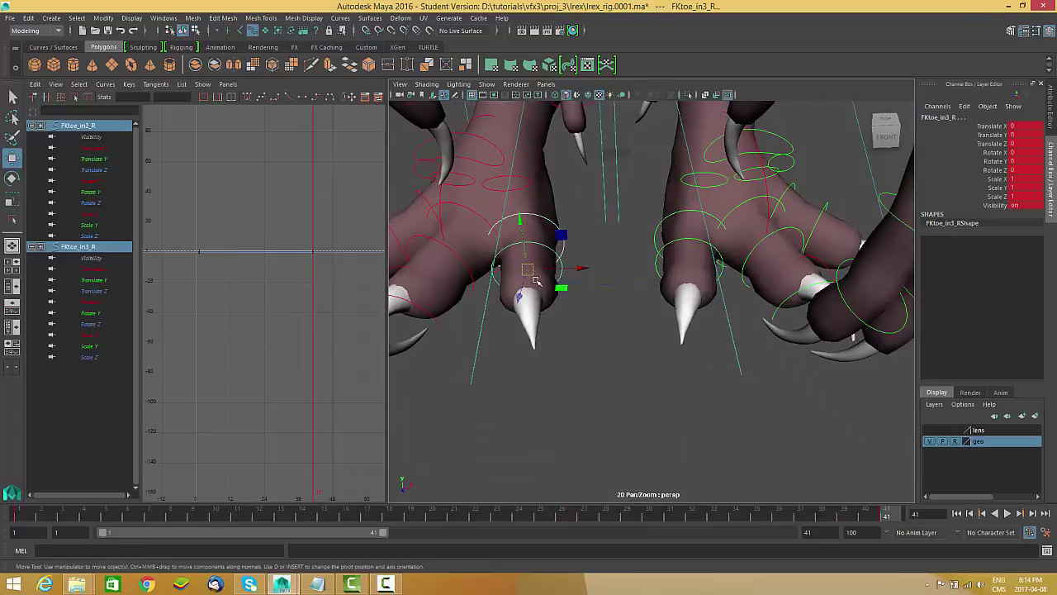
pyautogui.keyDown('alt'); pyautogui.moveTo(562, 279); pyautogui.dragTo(532, 245); pyautogui.keyUp('alt')
pyautogui.keyDown('shift'); pyautogui.click(516, 284); pyautogui.keyUp('shift')
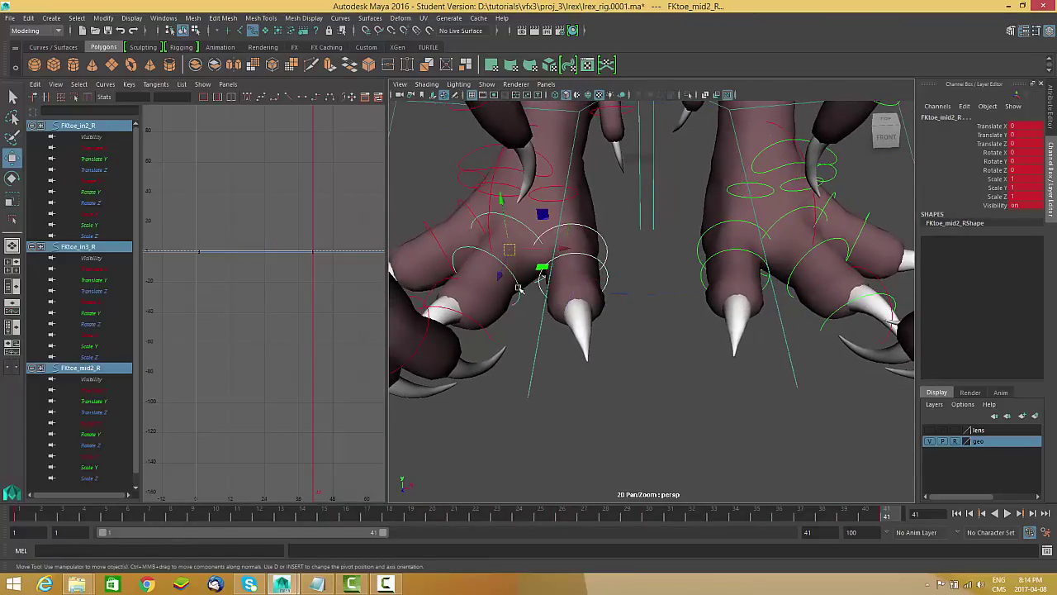
pyautogui.keyDown('shift'); pyautogui.click(521, 293); pyautogui.keyUp('shift')
pyautogui.click(20, 517)
pyautogui.rightClick(20, 516)
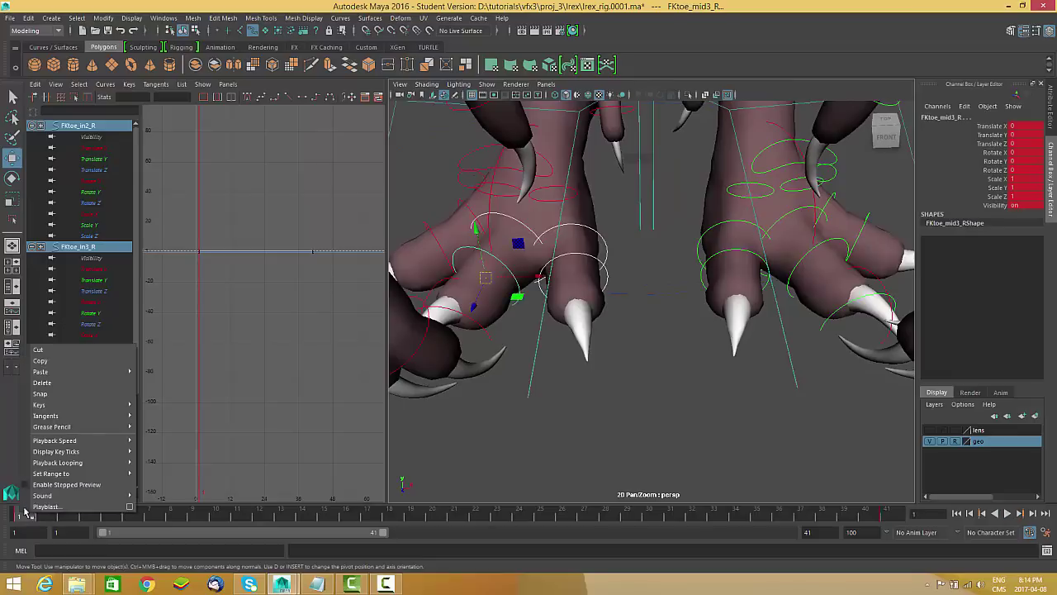
pyautogui.moveTo(58, 376)
pyautogui.click(157, 381)
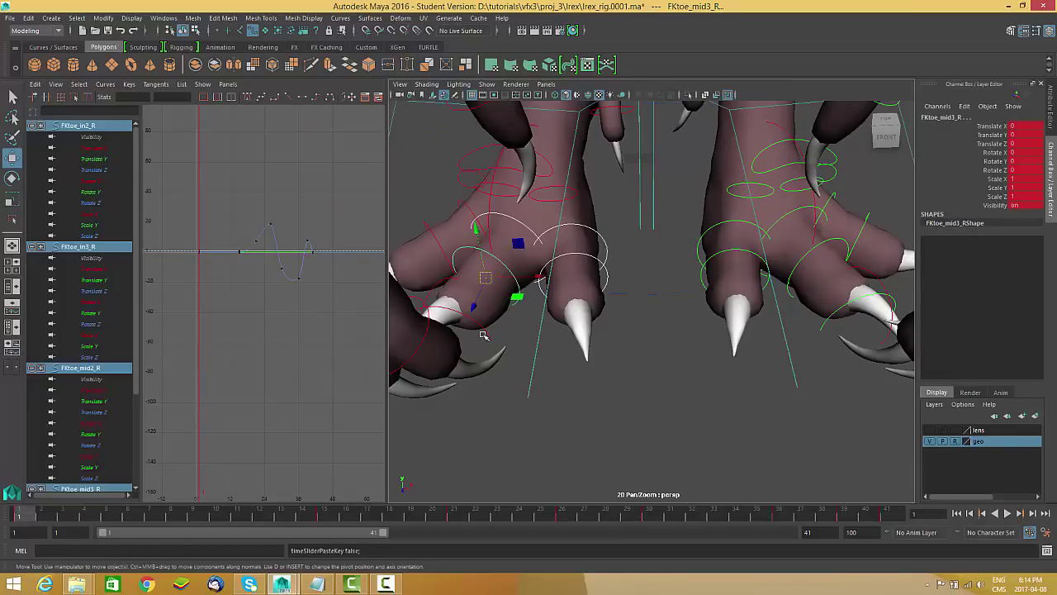
# Step: Copy all keys of the left foot's outer toe control FKtoe_out3_L across the whole timeline
pyautogui.keyDown('alt'); pyautogui.moveTo(543, 196); pyautogui.dragTo(560, 196, button='middle'); pyautogui.keyUp('alt')
pyautogui.keyDown('alt'); pyautogui.moveTo(572, 261); pyautogui.dragTo(838, 306); pyautogui.keyUp('alt')
pyautogui.click(838, 307)
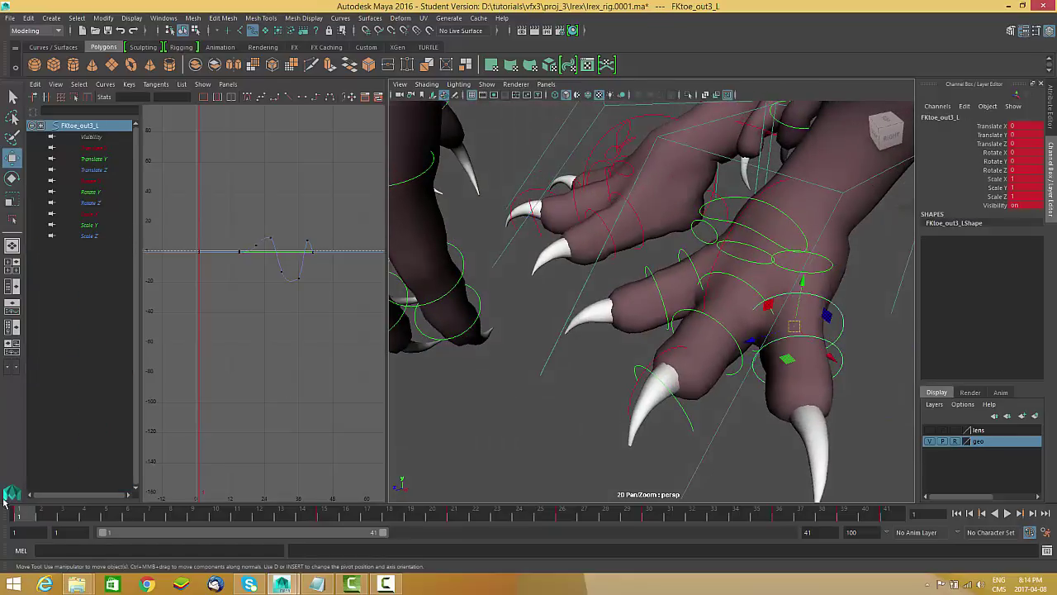
pyautogui.keyDown('shift'); pyautogui.moveTo(21, 516); pyautogui.dragTo(887, 516); pyautogui.keyUp('shift')
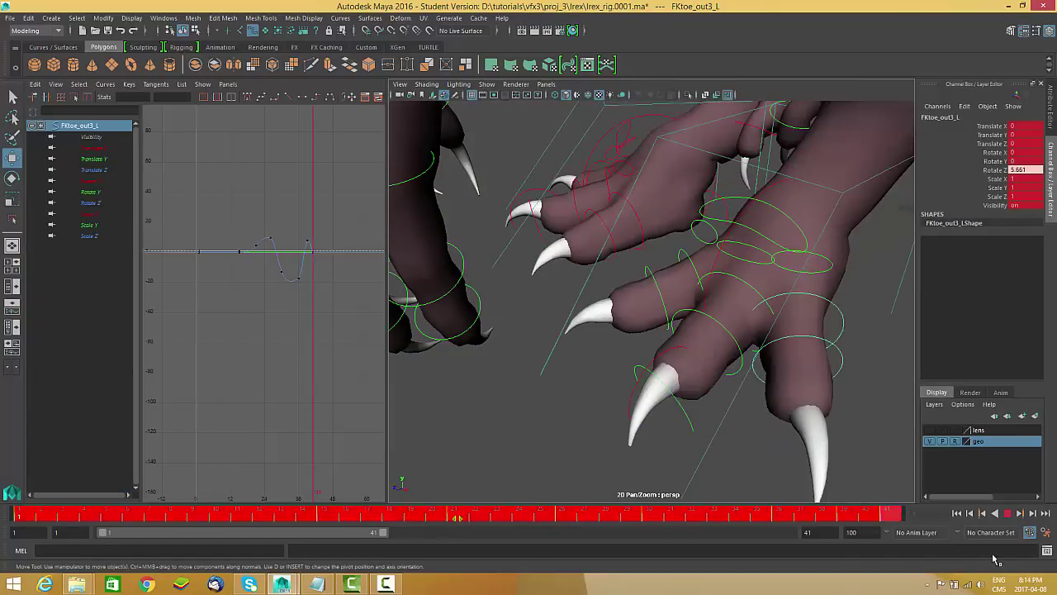
pyautogui.rightClick(737, 516)
pyautogui.click(772, 366)
# Step: Paste the copied outer toe keys at frame 1 onto the right foot's FKtoe_out3 and FKtoe_out2 controls
pyautogui.keyDown('alt'); pyautogui.moveTo(656, 300); pyautogui.dragTo(568, 287); pyautogui.keyUp('alt')
pyautogui.click(561, 301)
pyautogui.keyDown('shift'); pyautogui.click(530, 316); pyautogui.keyUp('shift')
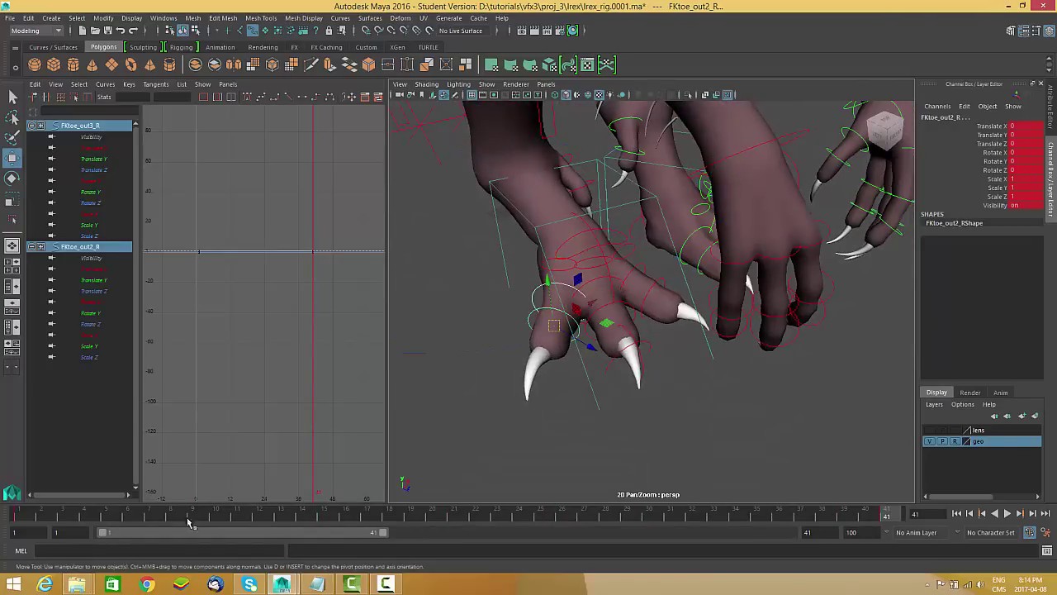
pyautogui.rightClick(27, 519)
pyautogui.moveTo(78, 373)
pyautogui.click(169, 377)
# Step: Copy all keys of the left rump control FKRump_L across the whole timeline
pyautogui.keyDown('alt'); pyautogui.moveTo(528, 332); pyautogui.dragTo(752, 323); pyautogui.keyUp('alt')
pyautogui.keyDown('alt'); pyautogui.moveTo(744, 325); pyautogui.dragTo(620, 365, button='right'); pyautogui.keyUp('alt')
pyautogui.keyDown('alt'); pyautogui.moveTo(619, 365); pyautogui.dragTo(513, 266); pyautogui.keyUp('alt')
pyautogui.click(668, 226)
pyautogui.keyDown('shift'); pyautogui.moveTo(33, 515); pyautogui.dragTo(901, 514); pyautogui.keyUp('shift')
pyautogui.rightClick(834, 515)
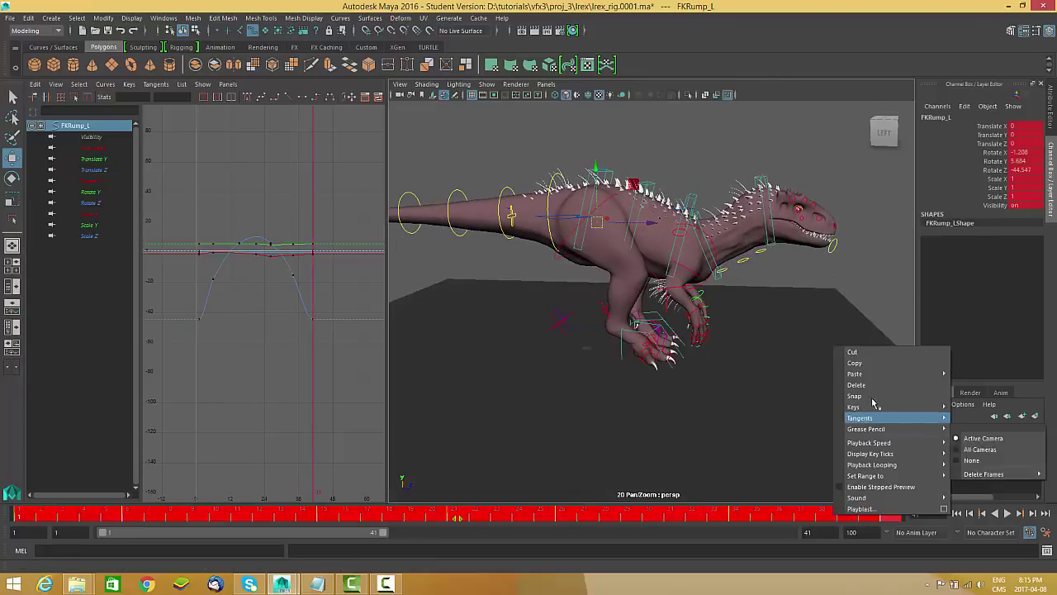
pyautogui.click(877, 363)
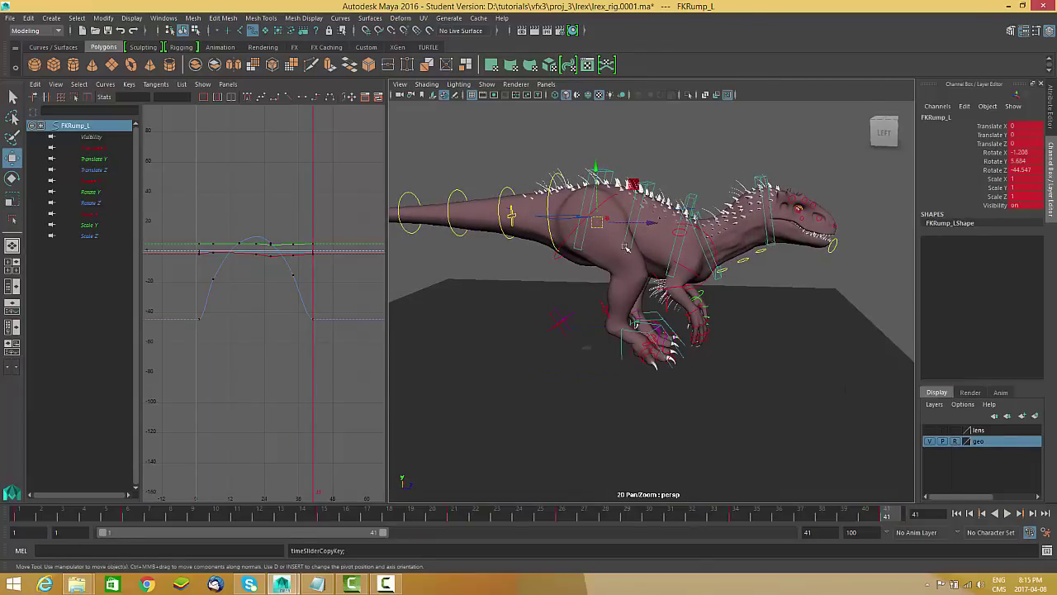
# Step: Paste the copied rump keys onto the right rump control at frame 1, and play back the walk
pyautogui.scroll(4, 644, 250)
pyautogui.keyDown('alt'); pyautogui.moveTo(579, 216); pyautogui.dragTo(554, 213); pyautogui.keyUp('alt')
pyautogui.click(516, 192)
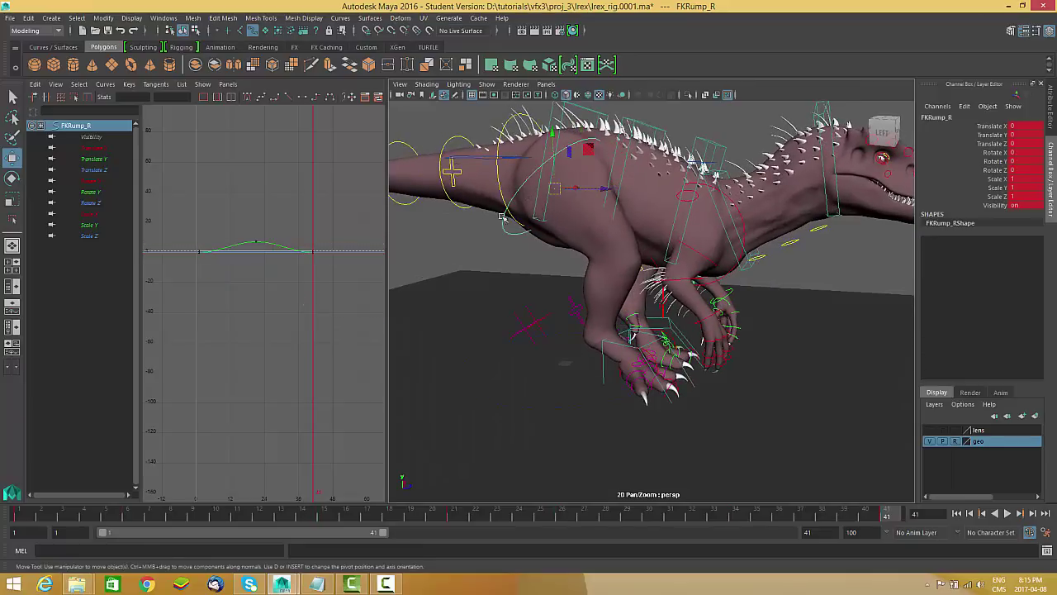
pyautogui.click(33, 513)
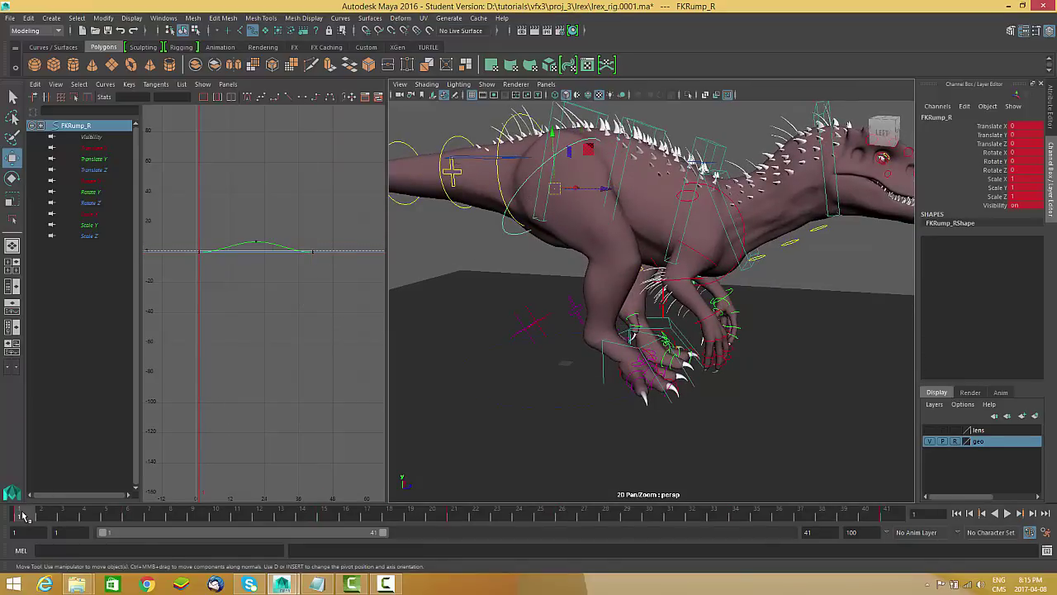
pyautogui.rightClick(34, 513)
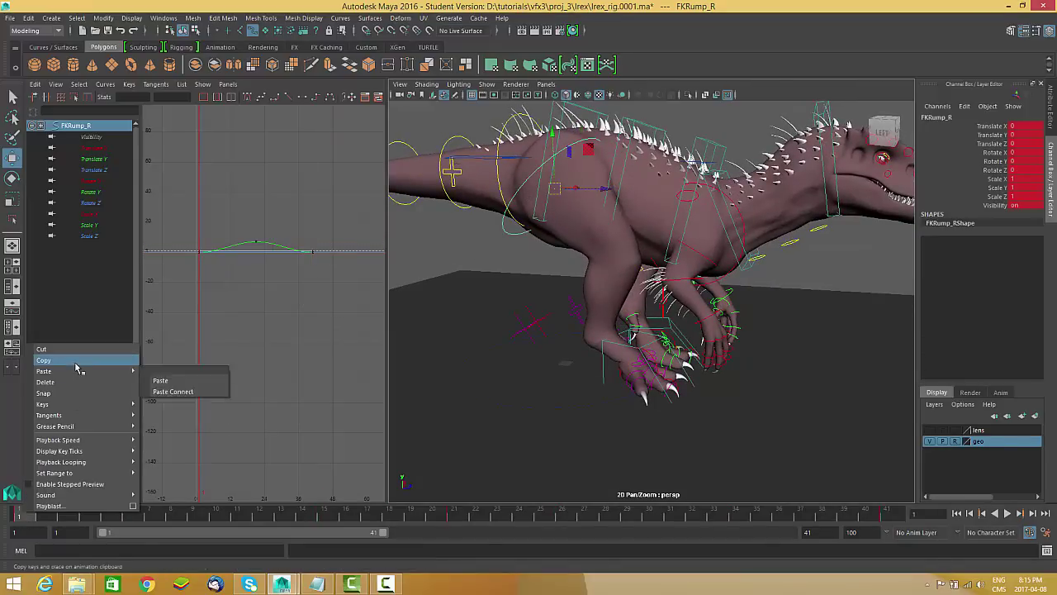
pyautogui.moveTo(83, 374)
pyautogui.click(159, 380)
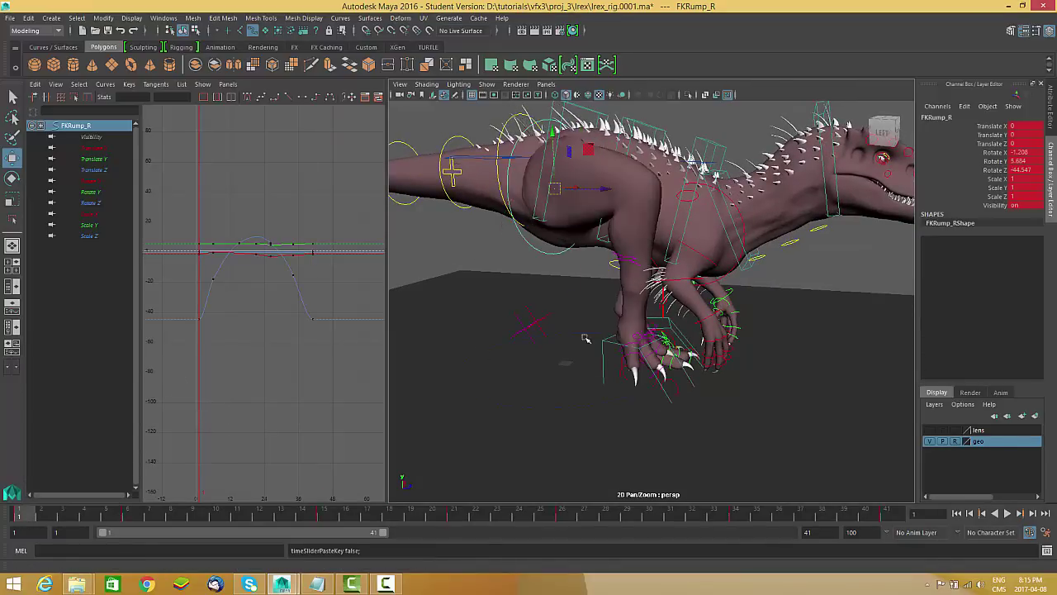
pyautogui.keyDown('alt'); pyautogui.moveTo(754, 317); pyautogui.dragTo(423, 503); pyautogui.keyUp('alt')
pyautogui.hotkey('alt', 'v')
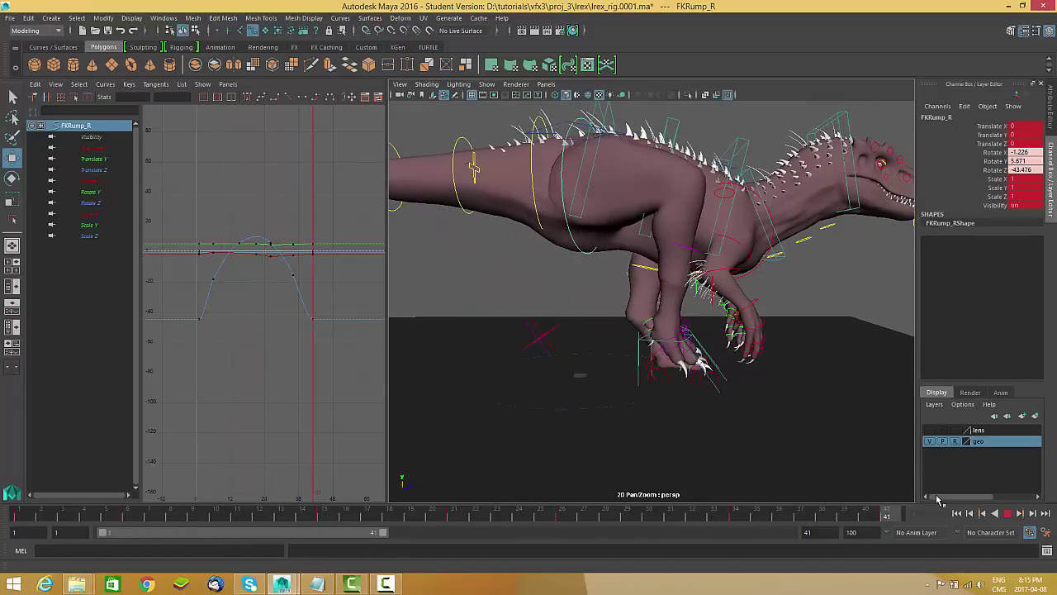
# Step: Break the animation connection on the right leg IK control's Leg Aim and set it to 0
pyautogui.click(638, 378)
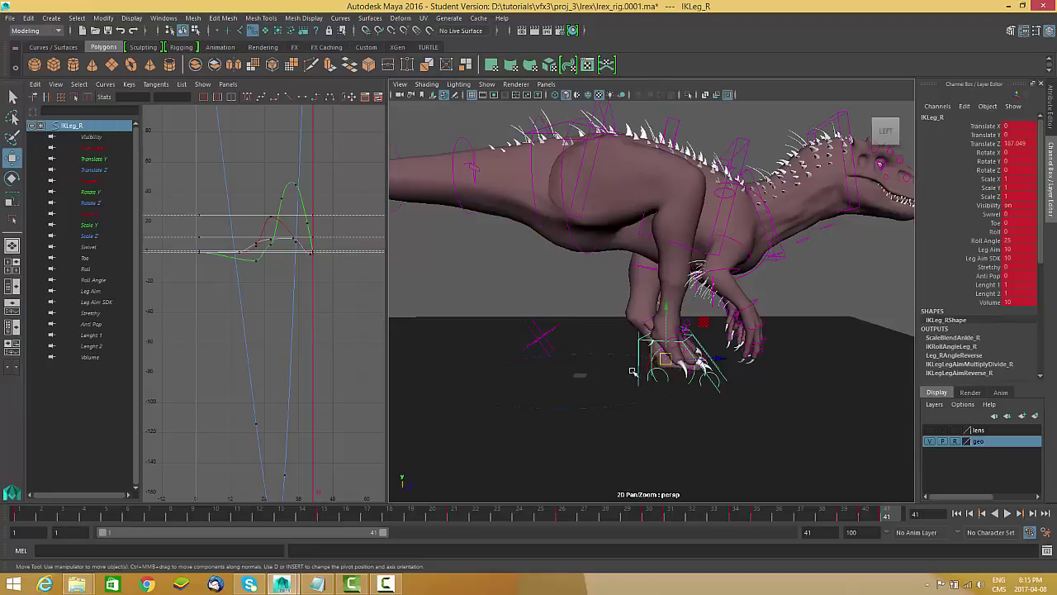
pyautogui.click(993, 250)
pyautogui.rightClick(994, 249)
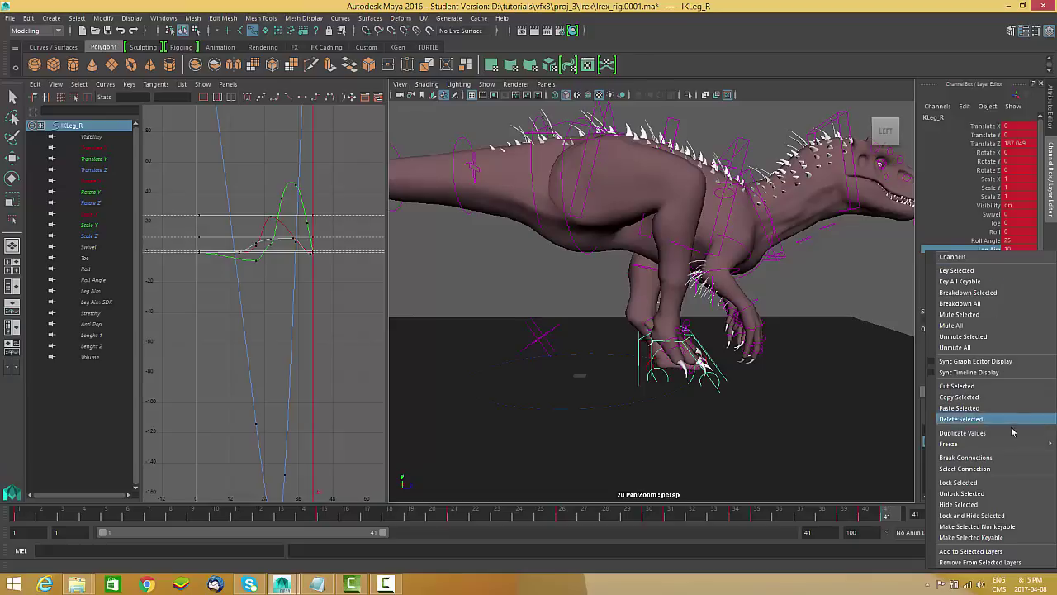
pyautogui.click(1012, 458)
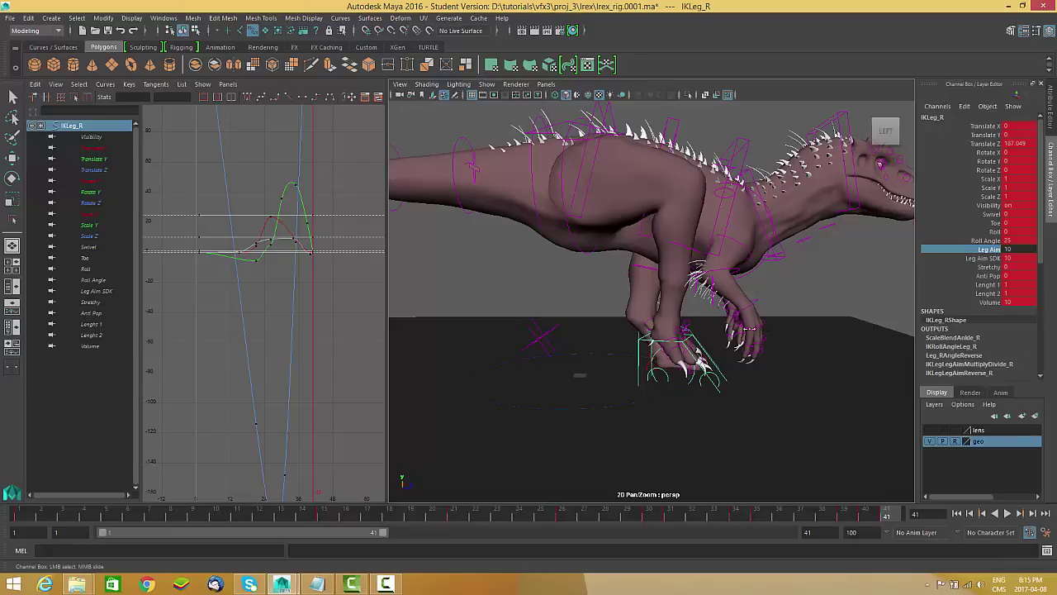
pyautogui.moveTo(756, 328); pyautogui.dragTo(692, 329, button='middle')
pyautogui.scroll(-2, 688, 289)
pyautogui.keyDown('alt'); pyautogui.moveTo(688, 289); pyautogui.dragTo(689, 283); pyautogui.keyUp('alt')
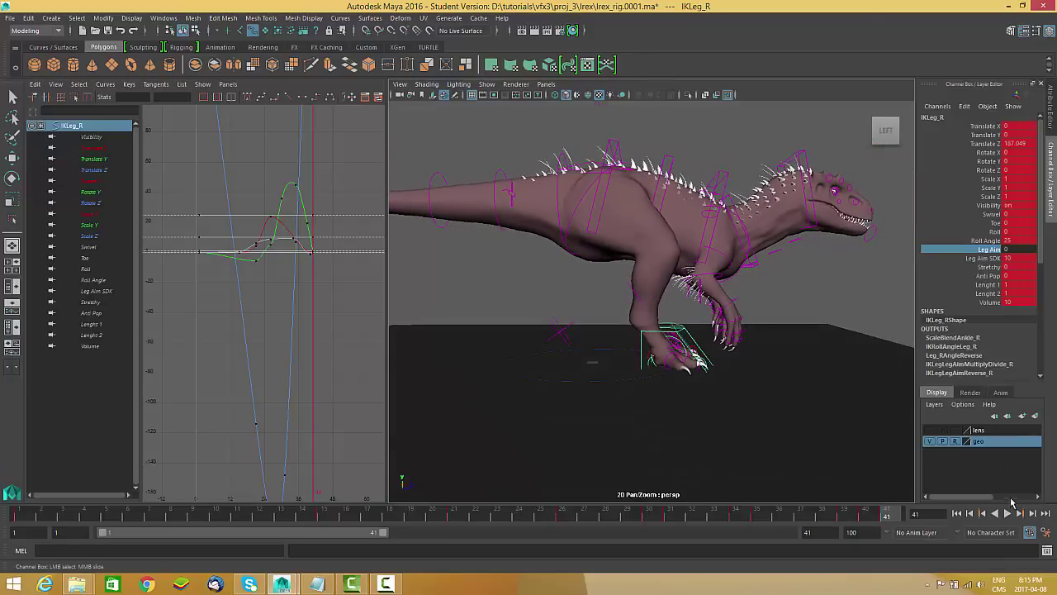
# Step: Play the walk from several angles, and examine the right leg's curves and foot pose at frame 15
pyautogui.click(1007, 513)
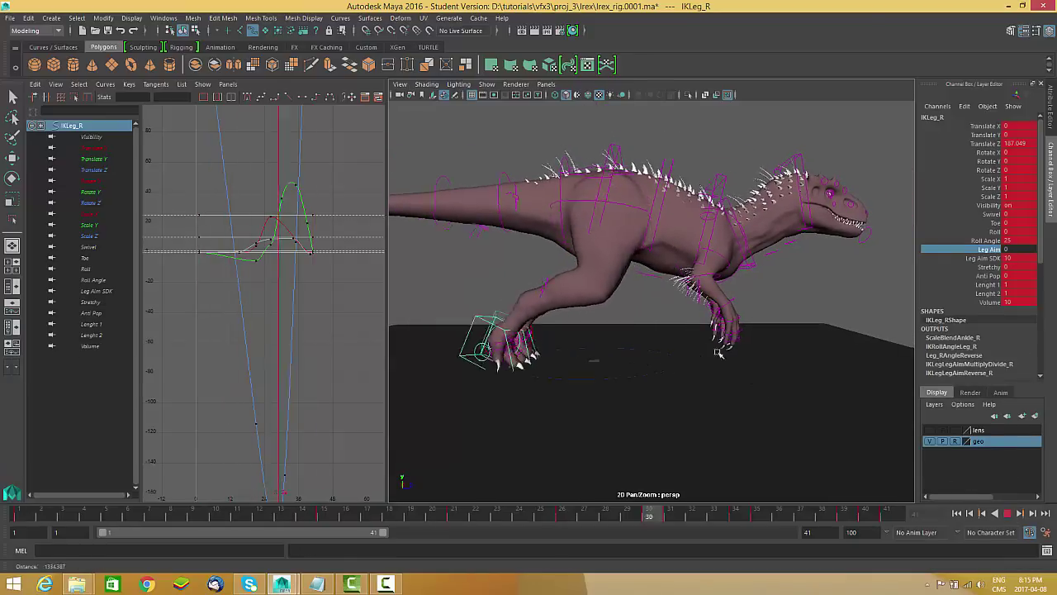
pyautogui.keyDown('alt'); pyautogui.moveTo(691, 342); pyautogui.dragTo(887, 451); pyautogui.keyUp('alt')
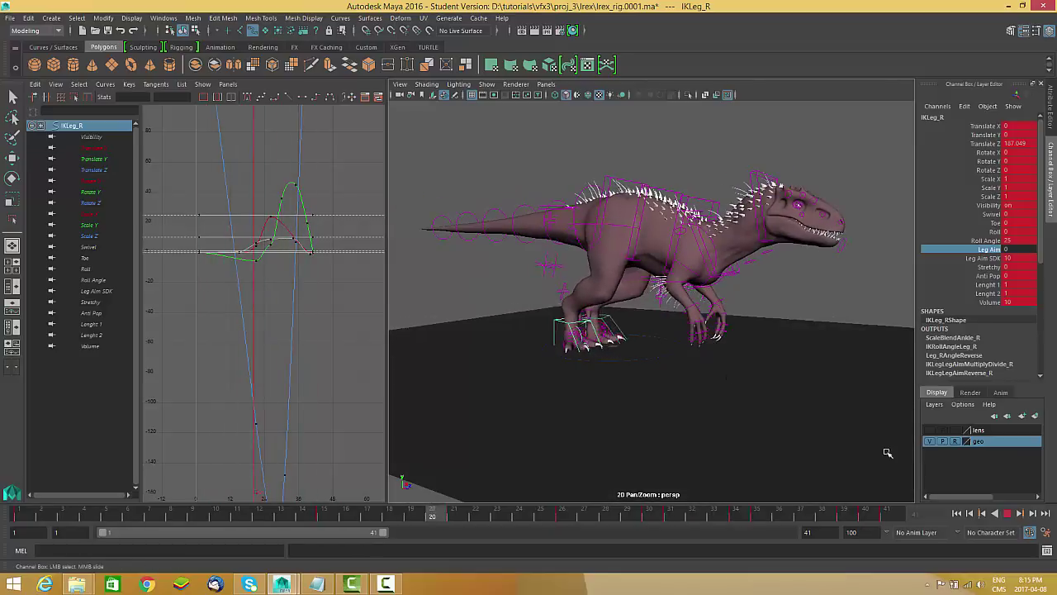
pyautogui.click(1008, 513)
pyautogui.keyDown('alt'); pyautogui.moveTo(590, 309); pyautogui.dragTo(619, 301); pyautogui.keyUp('alt')
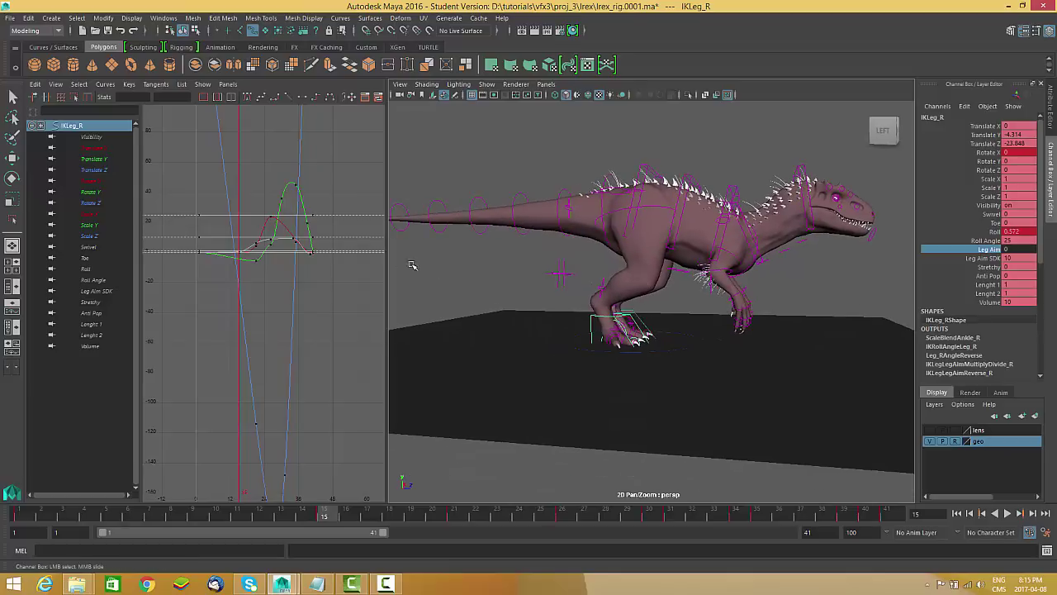
pyautogui.keyDown('alt'); pyautogui.moveTo(257, 269); pyautogui.dragTo(283, 276, button='right'); pyautogui.keyUp('alt')
pyautogui.keyDown('alt'); pyautogui.moveTo(277, 232); pyautogui.dragTo(278, 288, button='middle'); pyautogui.keyUp('alt')
pyautogui.keyDown('alt'); pyautogui.keyDown('shift'); pyautogui.moveTo(282, 223); pyautogui.dragTo(322, 268, button='middle'); pyautogui.keyUp('shift'); pyautogui.keyUp('alt')
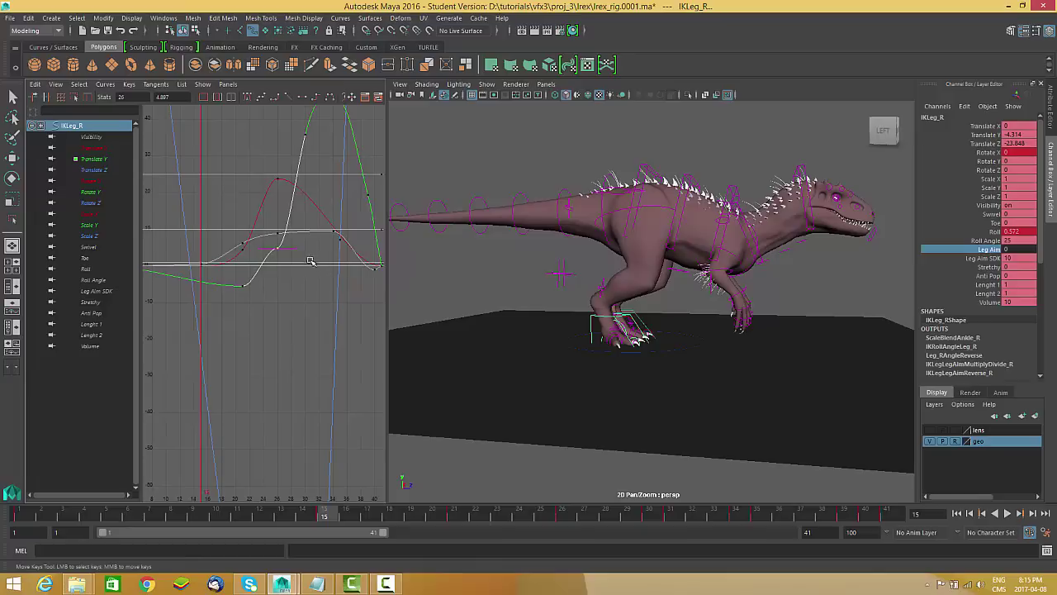
pyautogui.click(331, 508)
pyautogui.keyDown('alt'); pyautogui.moveTo(561, 363); pyautogui.dragTo(632, 377, button='right'); pyautogui.keyUp('alt')
pyautogui.keyDown('alt'); pyautogui.moveTo(633, 377); pyautogui.dragTo(528, 361); pyautogui.keyUp('alt')
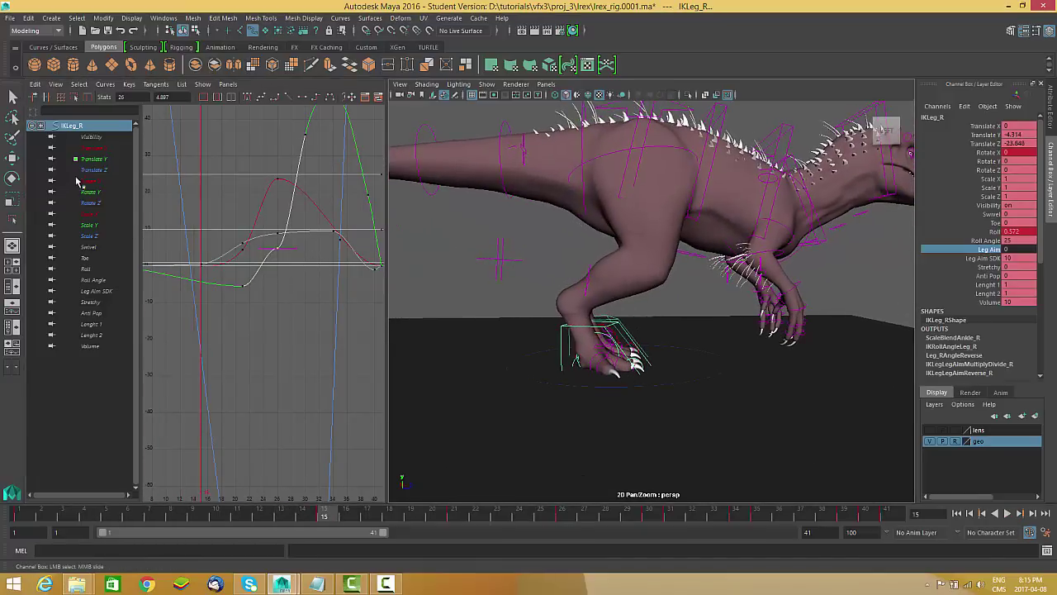
# Step: Insert a key at frame 15 on the right leg's Translate Y curve, set it to 0 and flatten its tangent
pyautogui.click(92, 158)
pyautogui.keyDown('alt'); pyautogui.moveTo(653, 354); pyautogui.dragTo(751, 384, button='right'); pyautogui.keyUp('alt')
pyautogui.keyDown('alt'); pyautogui.keyDown('shift'); pyautogui.moveTo(286, 331); pyautogui.dragTo(287, 257, button='right'); pyautogui.keyUp('shift'); pyautogui.keyUp('alt')
pyautogui.moveTo(265, 278); pyautogui.dragTo(286, 257)
pyautogui.keyDown('alt'); pyautogui.moveTo(286, 257); pyautogui.dragTo(273, 282, button='middle'); pyautogui.keyUp('alt')
pyautogui.moveTo(286, 224); pyautogui.dragTo(304, 235, button='right')
pyautogui.moveTo(307, 385); pyautogui.dragTo(306, 311, button='middle')
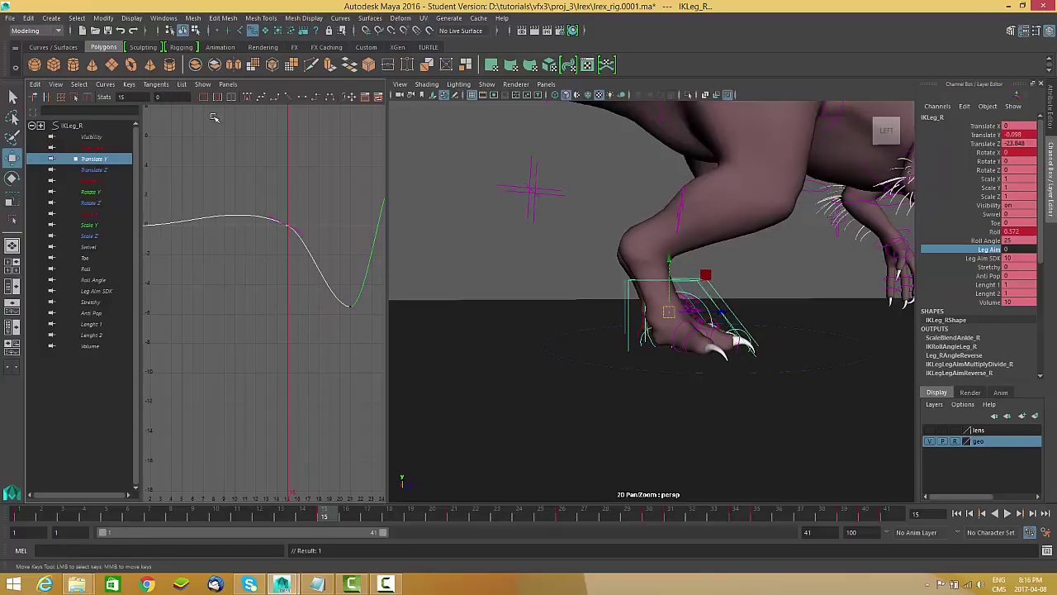
pyautogui.click(332, 97)
# Step: Check the foot at frame 20, and steepen the tangent of the frame 26 key on the right leg's Translate Y curve
pyautogui.keyDown('alt'); pyautogui.moveTo(377, 247); pyautogui.dragTo(311, 251, button='middle'); pyautogui.keyUp('alt')
pyautogui.moveTo(393, 513); pyautogui.dragTo(436, 518)
pyautogui.keyDown('alt'); pyautogui.moveTo(613, 338); pyautogui.dragTo(588, 335); pyautogui.keyUp('alt')
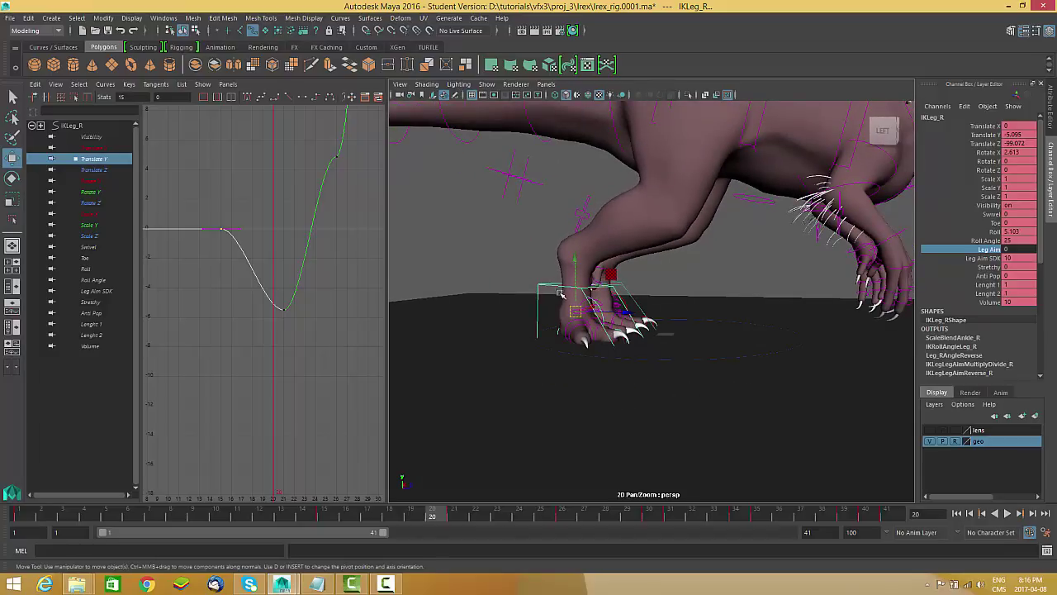
pyautogui.keyDown('alt'); pyautogui.keyDown('shift'); pyautogui.moveTo(340, 220); pyautogui.dragTo(328, 266, button='right'); pyautogui.keyUp('shift'); pyautogui.keyUp('alt')
pyautogui.moveTo(327, 262); pyautogui.dragTo(297, 290)
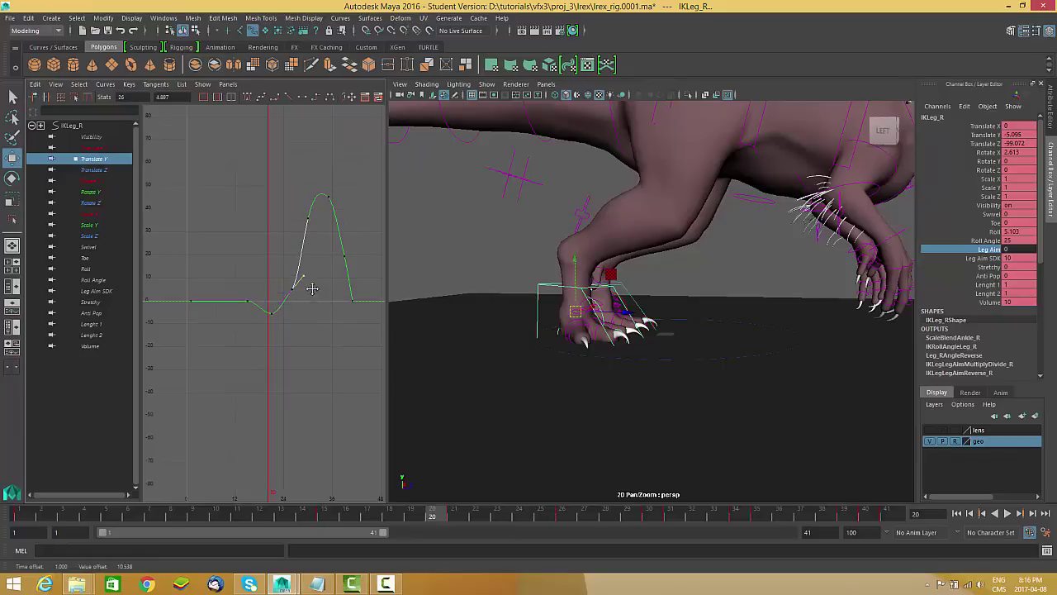
pyautogui.keyDown('alt'); pyautogui.moveTo(614, 339); pyautogui.dragTo(643, 310); pyautogui.keyUp('alt')
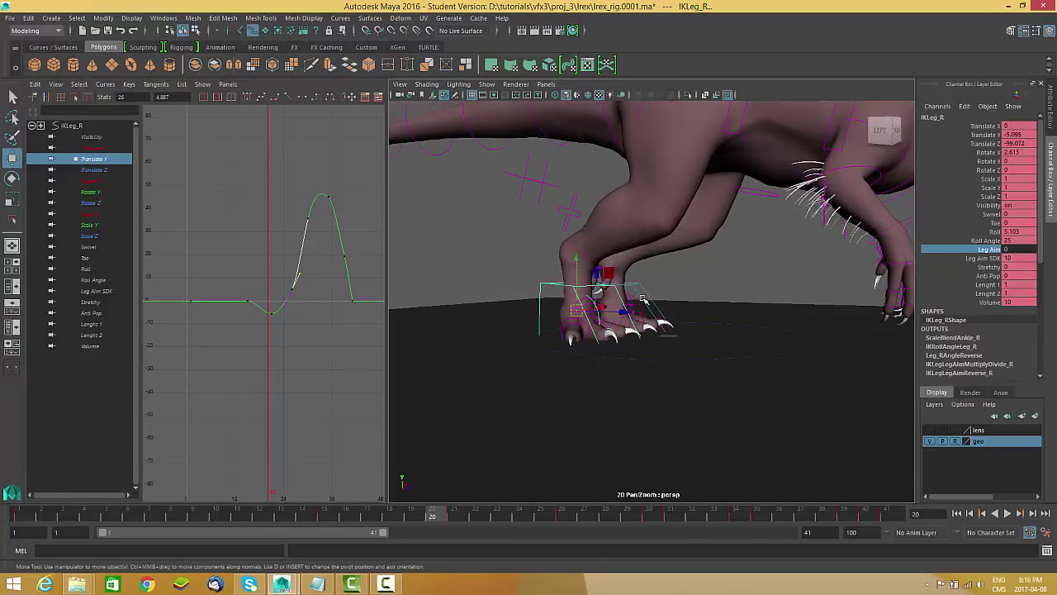
# Step: Steepen the tangent of the frame 26 key on the left leg IK control's Translate Y curve
pyautogui.click(636, 288)
pyautogui.click(101, 160)
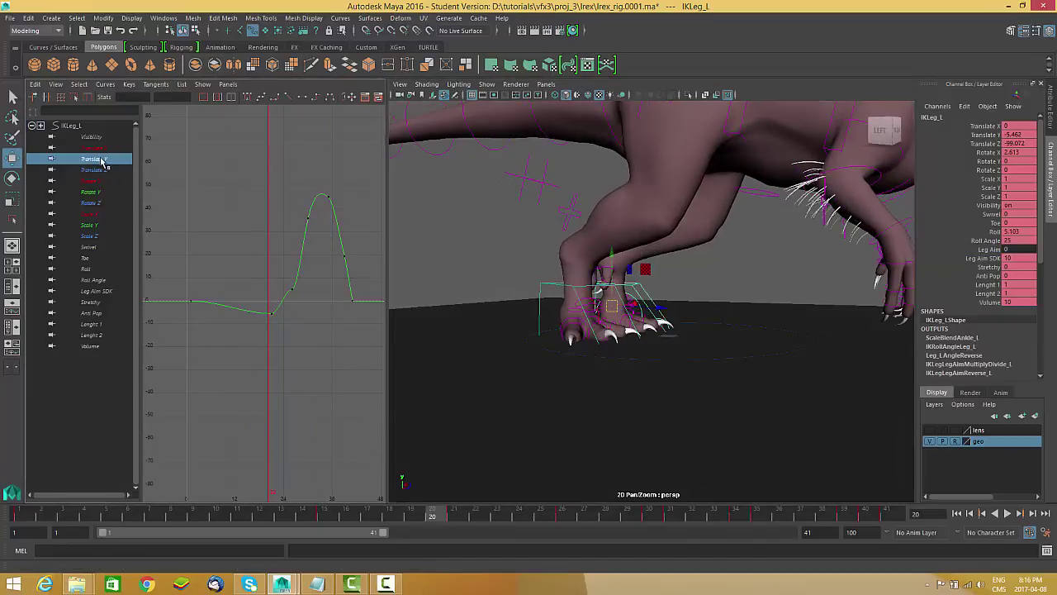
pyautogui.click(292, 289)
pyautogui.keyDown('alt'); pyautogui.moveTo(293, 302); pyautogui.dragTo(342, 300, button='right'); pyautogui.keyUp('alt')
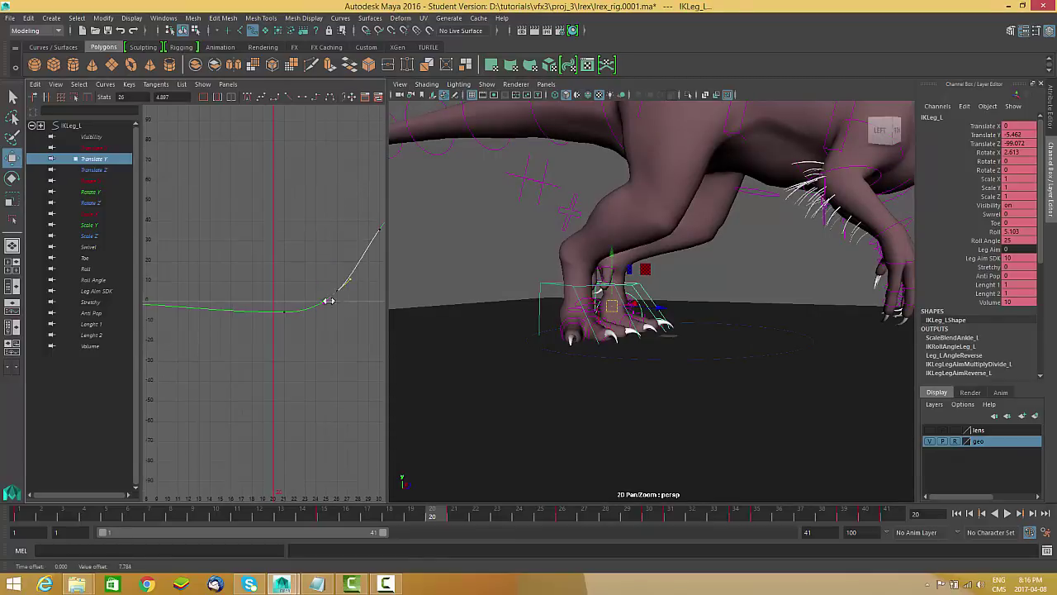
# Step: Insert a key at frame 15 on the left leg's Translate Y curve and set it to 0 with a flat tangent
pyautogui.moveTo(407, 516); pyautogui.dragTo(324, 517)
pyautogui.keyDown('alt'); pyautogui.moveTo(330, 488); pyautogui.dragTo(234, 351, button='right'); pyautogui.keyUp('alt')
pyautogui.moveTo(218, 340); pyautogui.dragTo(217, 341)
pyautogui.rightClick(223, 281)
pyautogui.click(253, 289)
pyautogui.moveTo(234, 302); pyautogui.dragTo(264, 372)
pyautogui.moveTo(267, 388); pyautogui.dragTo(267, 349, button='middle')
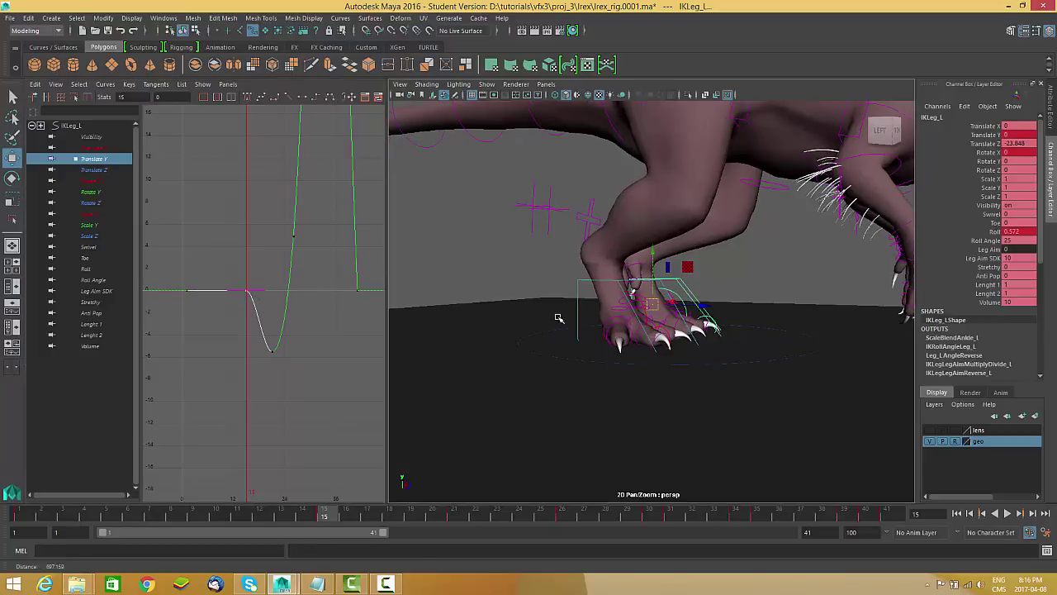
# Step: Play back the walk cycle and inspect both legs from several angles
pyautogui.click(1007, 514)
pyautogui.scroll(-5, 663, 349)
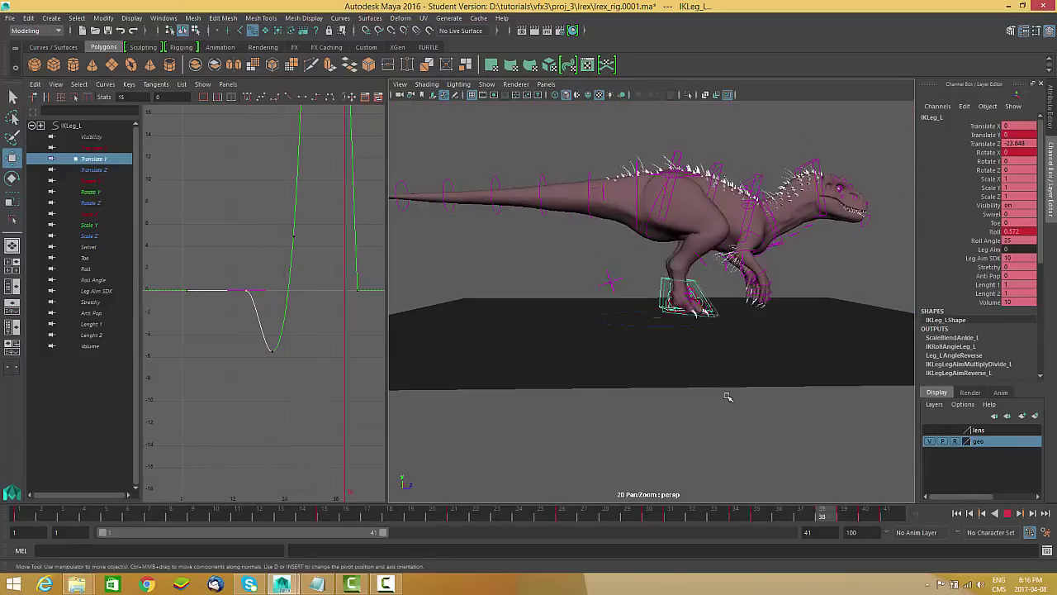
pyautogui.keyDown('alt'); pyautogui.moveTo(729, 358); pyautogui.dragTo(692, 368); pyautogui.keyUp('alt')
pyautogui.click(1007, 513)
pyautogui.keyDown('alt'); pyautogui.moveTo(640, 263); pyautogui.dragTo(670, 286); pyautogui.keyUp('alt')
pyautogui.scroll(4, 697, 316)
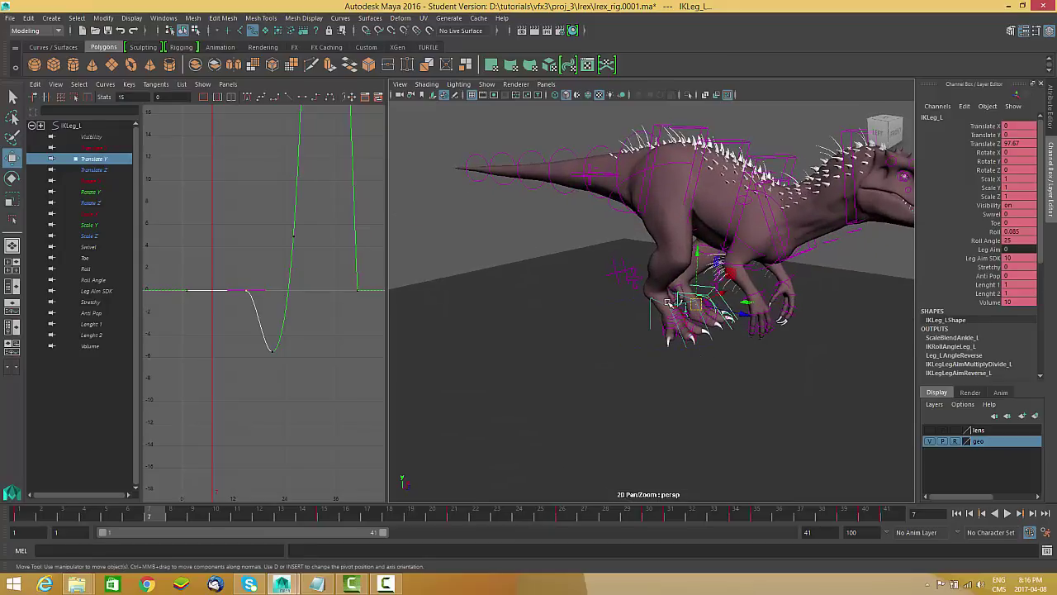
pyautogui.click(666, 305)
pyautogui.keyDown('alt'); pyautogui.moveTo(620, 331); pyautogui.dragTo(720, 385); pyautogui.keyUp('alt')
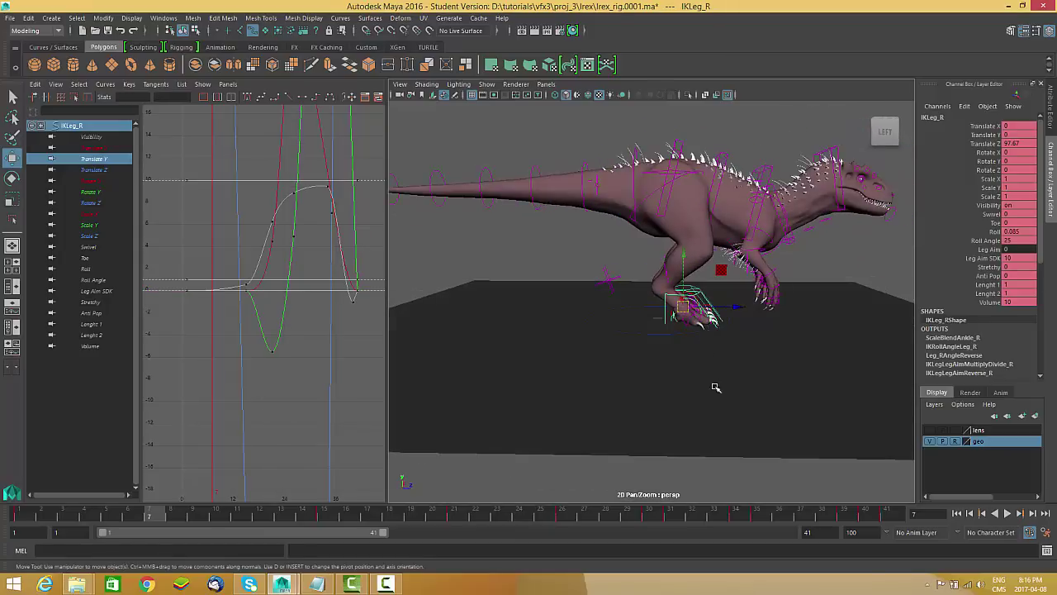
pyautogui.scroll(-3, 658, 281)
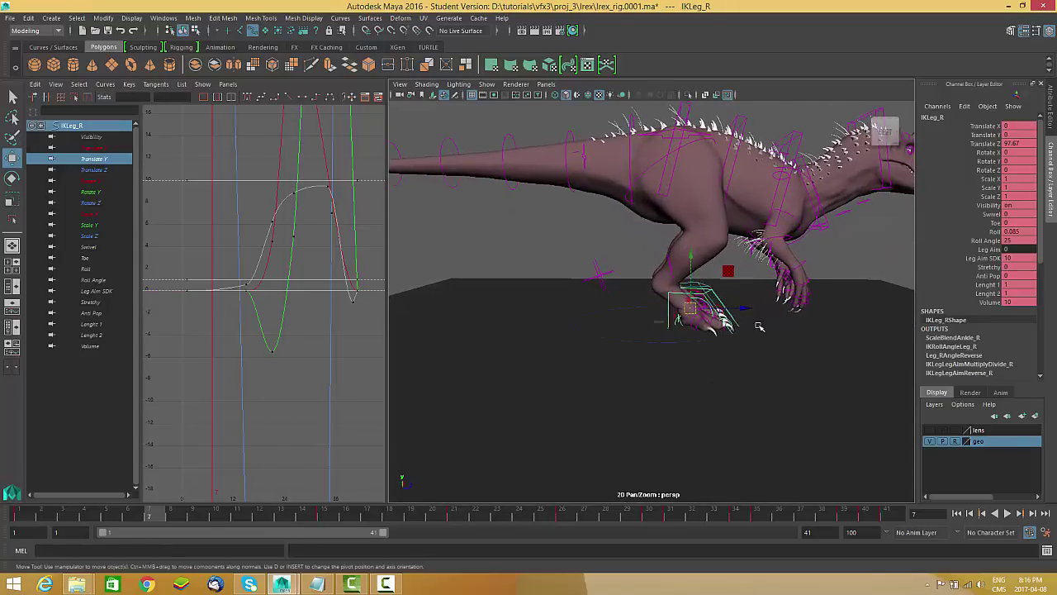
pyautogui.scroll(-3, 696, 307)
pyautogui.scroll(-3, 697, 307)
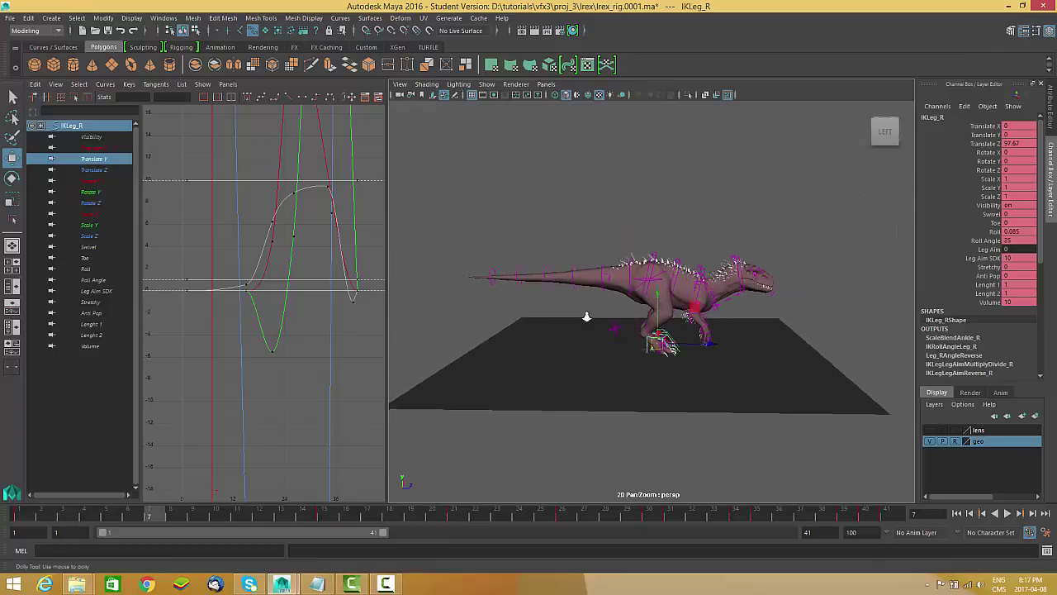
# Step: Select all of the dinosaur's rig controls and set their curves' post infinity to Cycle
pyautogui.moveTo(487, 385); pyautogui.dragTo(488, 386)
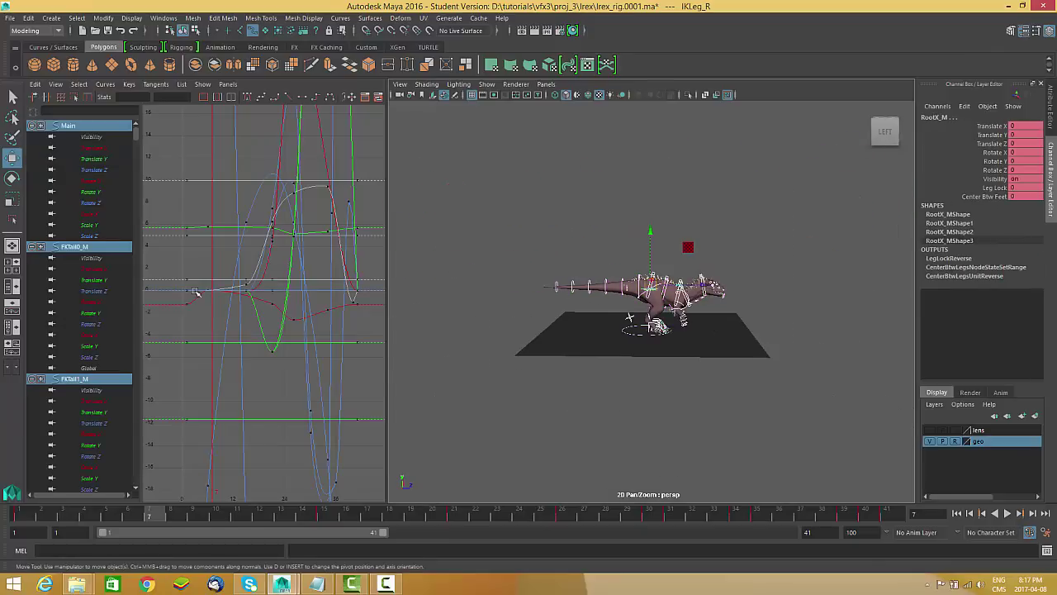
pyautogui.scroll(3, 296, 320)
pyautogui.keyDown('alt'); pyautogui.moveTo(234, 254); pyautogui.dragTo(266, 286, button='middle'); pyautogui.keyUp('alt')
pyautogui.scroll(-6, 248, 302)
pyautogui.scroll(-3, 248, 302)
pyautogui.keyDown('alt'); pyautogui.keyDown('shift'); pyautogui.moveTo(266, 289); pyautogui.dragTo(276, 319, button='right'); pyautogui.keyUp('shift'); pyautogui.keyUp('alt')
pyautogui.scroll(5, 278, 330)
pyautogui.keyDown('alt'); pyautogui.moveTo(270, 345); pyautogui.dragTo(261, 346, button='middle'); pyautogui.keyUp('alt')
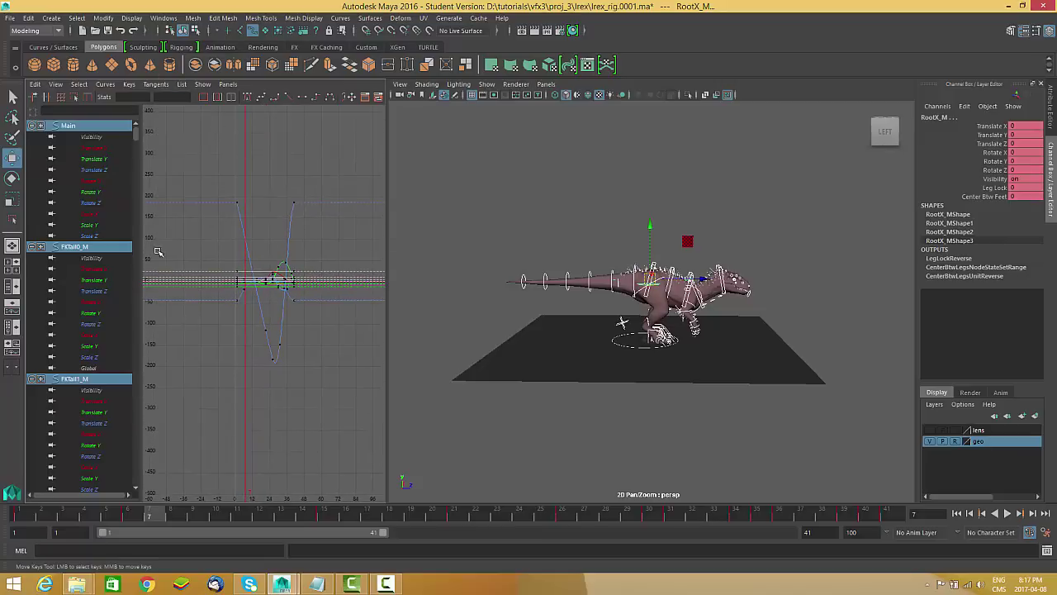
pyautogui.keyDown('alt'); pyautogui.moveTo(303, 275); pyautogui.dragTo(283, 259, button='middle'); pyautogui.keyUp('alt')
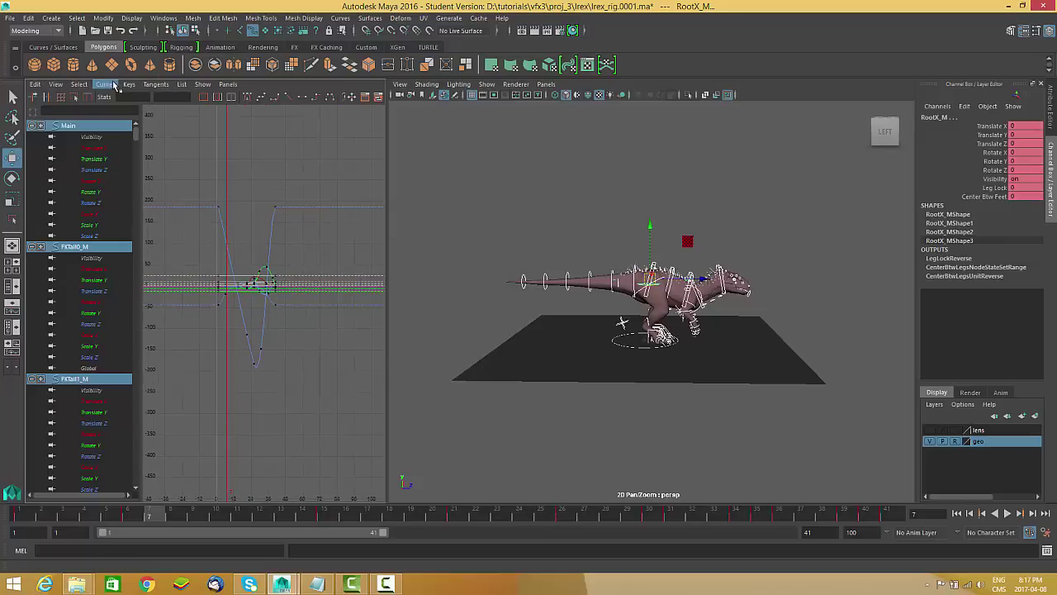
pyautogui.click(107, 84)
pyautogui.moveTo(118, 117)
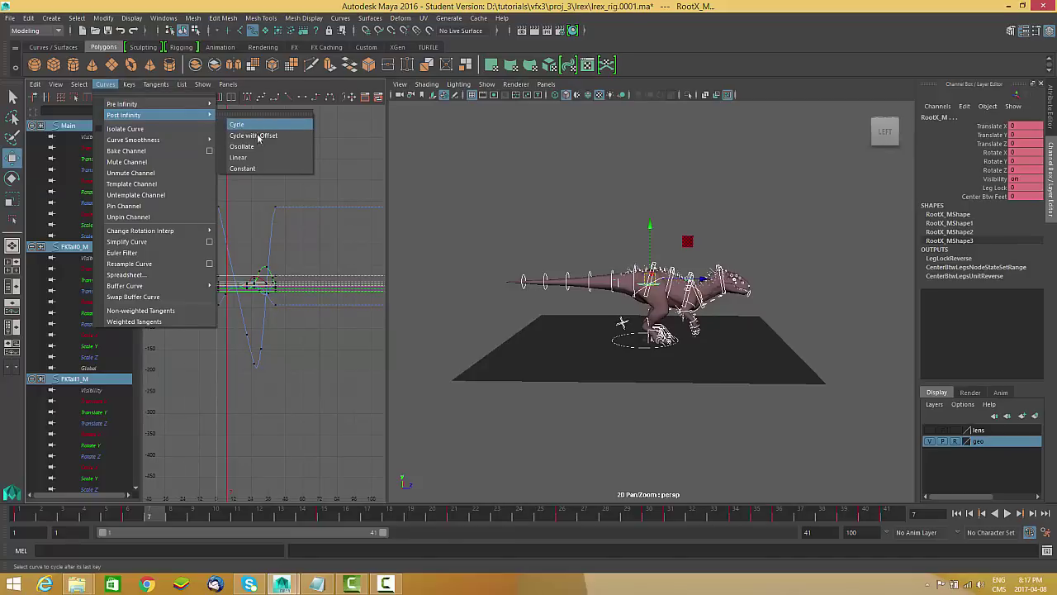
pyautogui.click(255, 128)
# Step: Set the pre infinity of all the selected controls' curves to Cycle
pyautogui.click(105, 84)
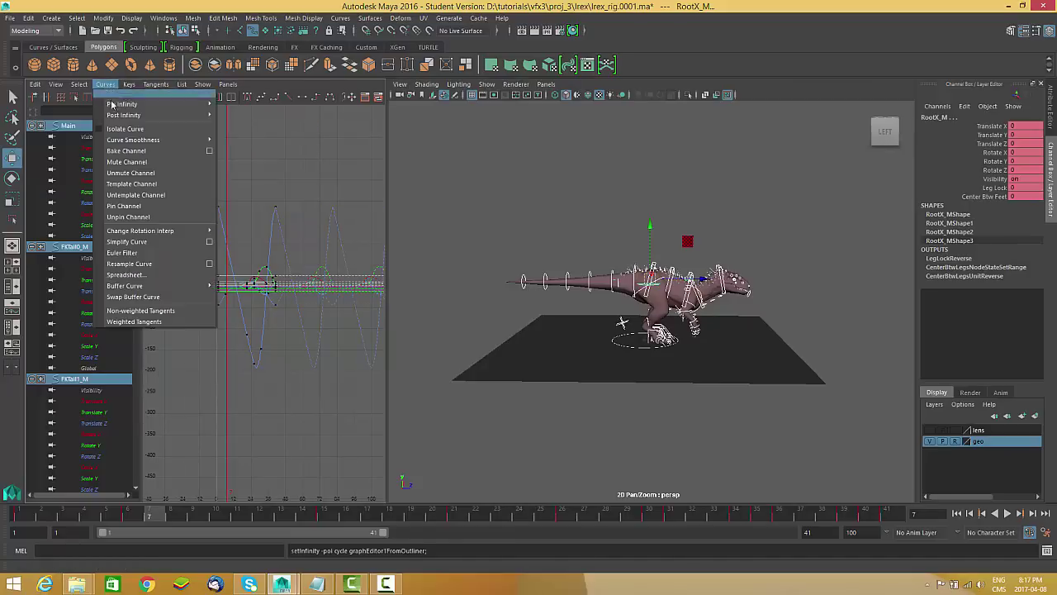
pyautogui.moveTo(139, 106)
pyautogui.click(239, 117)
pyautogui.moveTo(286, 265)
pyautogui.keyDown('alt'); pyautogui.mouseDown(button='middle')
pyautogui.moveTo(314, 266)
pyautogui.moveTo(231, 339)
pyautogui.mouseUp(button='middle'); pyautogui.keyUp('alt')
pyautogui.scroll(5, 309, 265)
pyautogui.scroll(1, 249, 267)
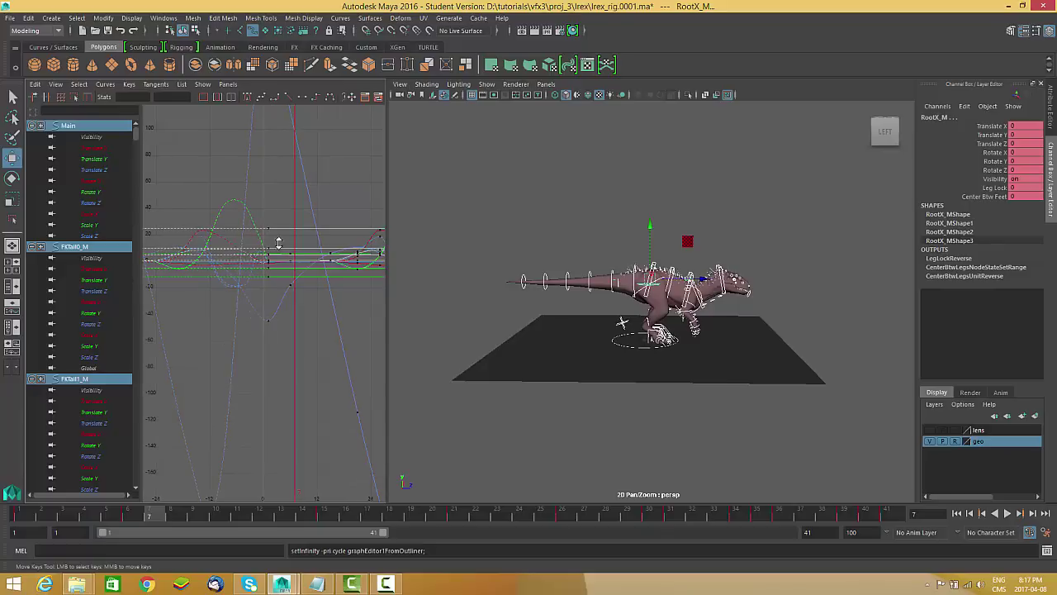
pyautogui.keyDown('alt'); pyautogui.keyDown('shift'); pyautogui.moveTo(279, 239); pyautogui.dragTo(303, 283, button='right'); pyautogui.keyUp('shift'); pyautogui.keyUp('alt')
pyautogui.keyDown('alt'); pyautogui.moveTo(311, 303); pyautogui.dragTo(267, 301, button='middle'); pyautogui.keyUp('alt')
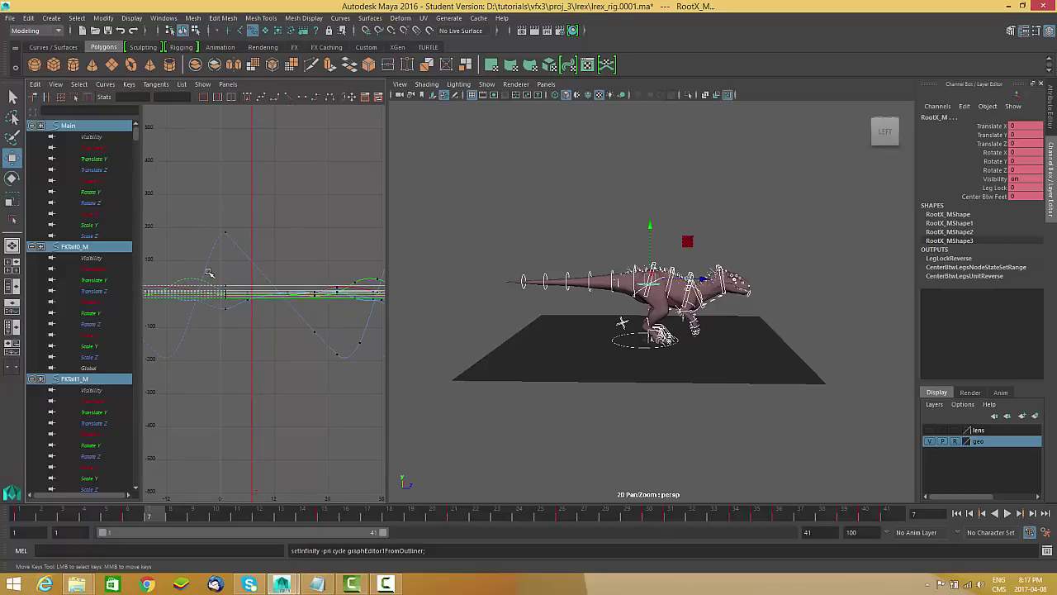
pyautogui.scroll(8, 670, 355)
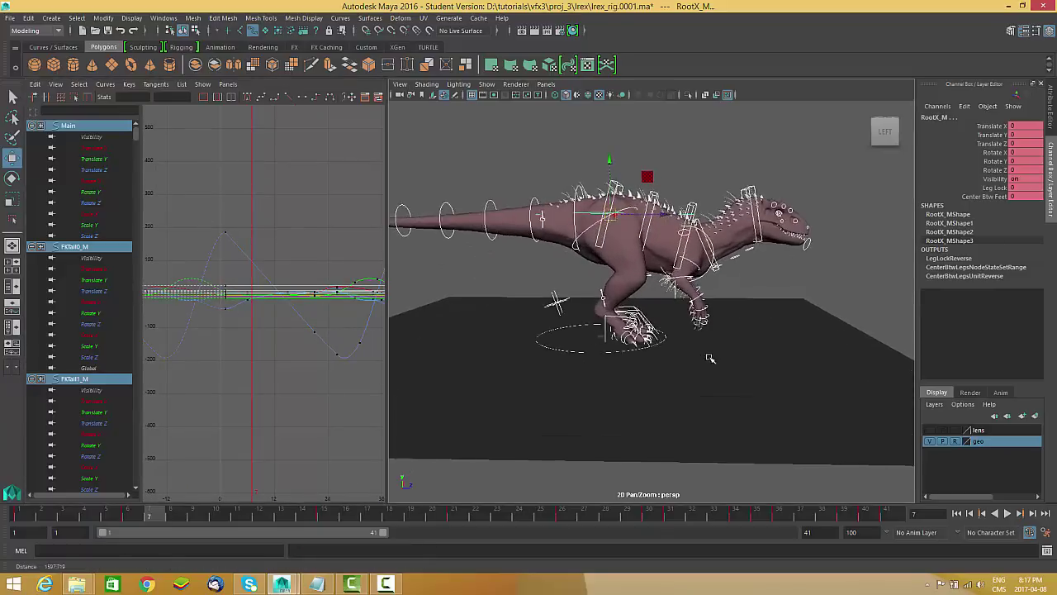
# Step: Select the right leg's IK control together with the right foot's inner, middle and outer toe controls and the right rump control
pyautogui.keyDown('alt'); pyautogui.moveTo(667, 354); pyautogui.dragTo(583, 364); pyautogui.keyUp('alt')
pyautogui.keyDown('alt'); pyautogui.moveTo(583, 363); pyautogui.dragTo(658, 393, button='right'); pyautogui.keyUp('alt')
pyautogui.keyDown('alt'); pyautogui.moveTo(658, 393); pyautogui.dragTo(607, 366); pyautogui.keyUp('alt')
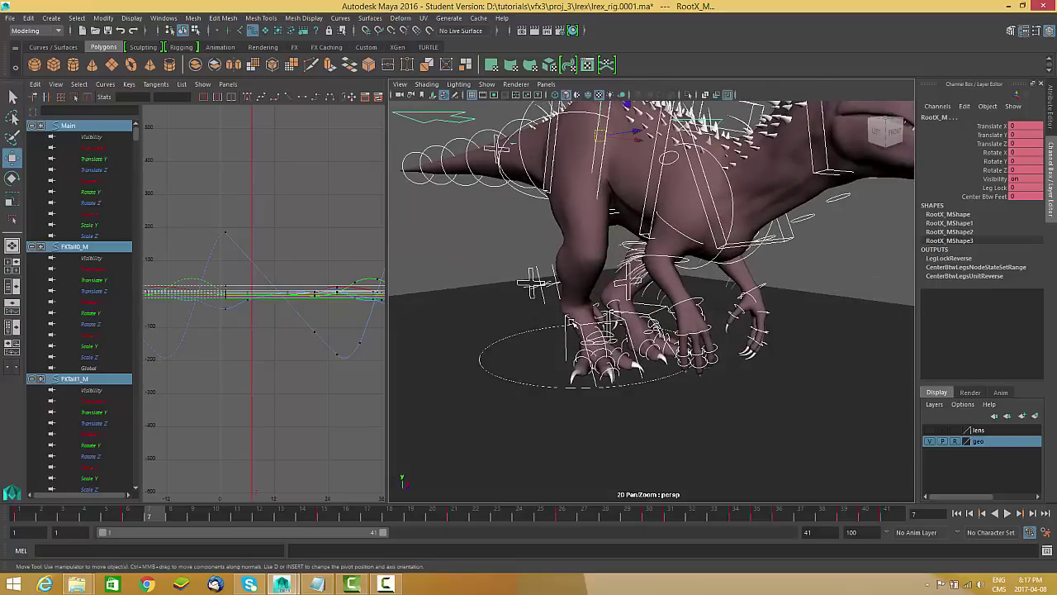
pyautogui.click(571, 323)
pyautogui.keyDown('alt'); pyautogui.moveTo(618, 363); pyautogui.dragTo(710, 433, button='right'); pyautogui.keyUp('alt')
pyautogui.keyDown('alt'); pyautogui.moveTo(711, 433); pyautogui.dragTo(719, 398, button='middle'); pyautogui.keyUp('alt')
pyautogui.keyDown('alt'); pyautogui.moveTo(720, 398); pyautogui.dragTo(747, 404, button='right'); pyautogui.keyUp('alt')
pyautogui.keyDown('alt'); pyautogui.moveTo(665, 372); pyautogui.dragTo(706, 354, button='middle'); pyautogui.keyUp('alt')
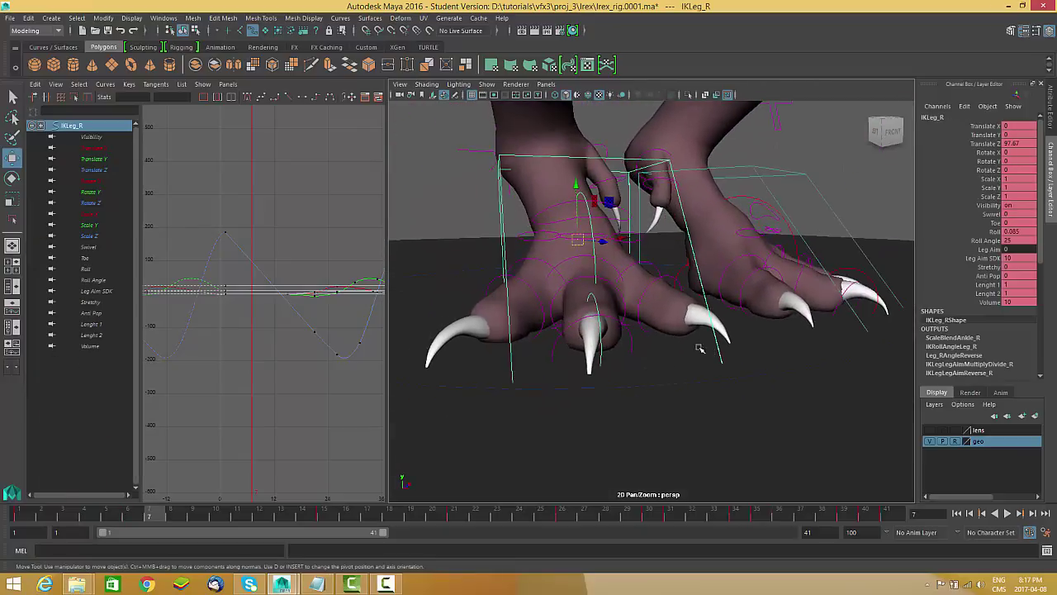
pyautogui.keyDown('alt'); pyautogui.moveTo(706, 353); pyautogui.dragTo(649, 265); pyautogui.keyUp('alt')
pyautogui.keyDown('shift'); pyautogui.click(664, 275); pyautogui.keyUp('shift')
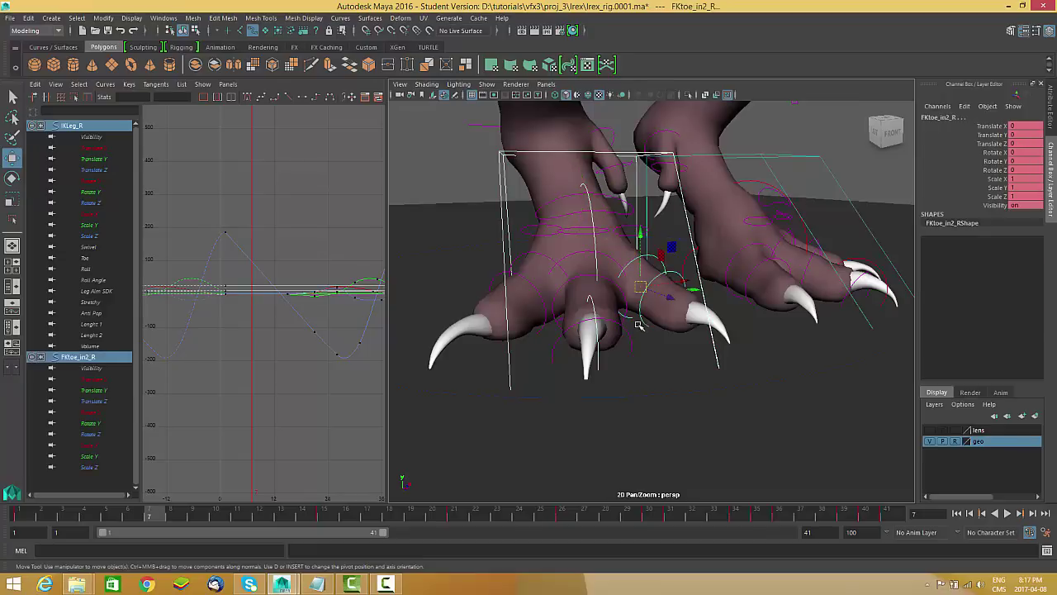
pyautogui.keyDown('shift'); pyautogui.click(569, 300); pyautogui.keyUp('shift')
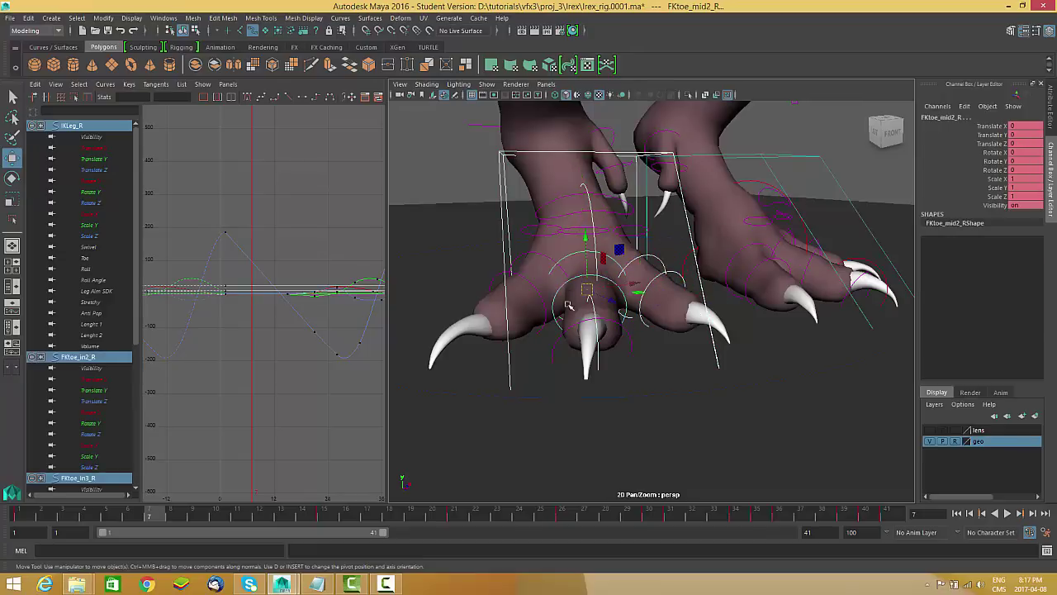
pyautogui.keyDown('shift'); pyautogui.click(523, 279); pyautogui.keyUp('shift')
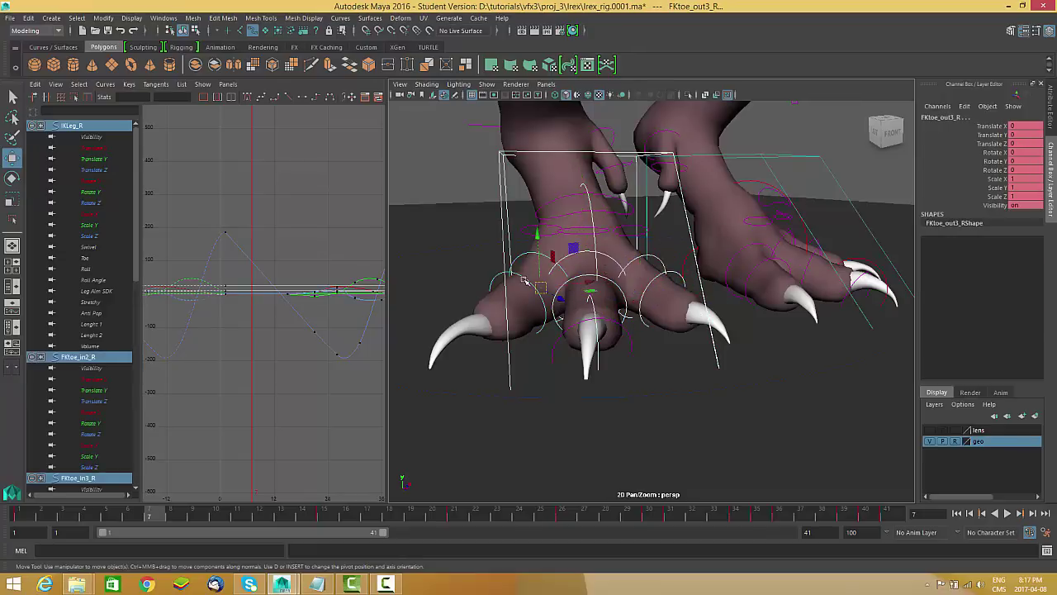
pyautogui.keyDown('shift'); pyautogui.click(514, 268); pyautogui.keyUp('shift')
pyautogui.keyDown('alt'); pyautogui.moveTo(471, 267); pyautogui.dragTo(417, 271, button='right'); pyautogui.keyUp('alt')
pyautogui.keyDown('alt'); pyautogui.moveTo(528, 285); pyautogui.dragTo(589, 236); pyautogui.keyUp('alt')
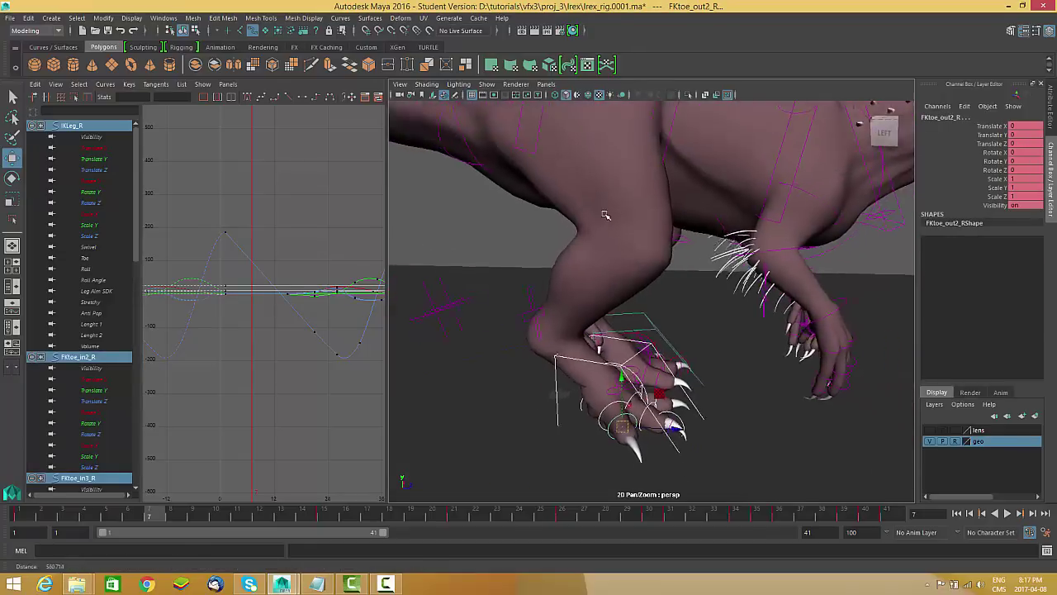
pyautogui.keyDown('alt'); pyautogui.moveTo(589, 236); pyautogui.dragTo(631, 189, button='middle'); pyautogui.keyUp('alt')
pyautogui.keyDown('shift'); pyautogui.click(632, 159); pyautogui.keyUp('shift')
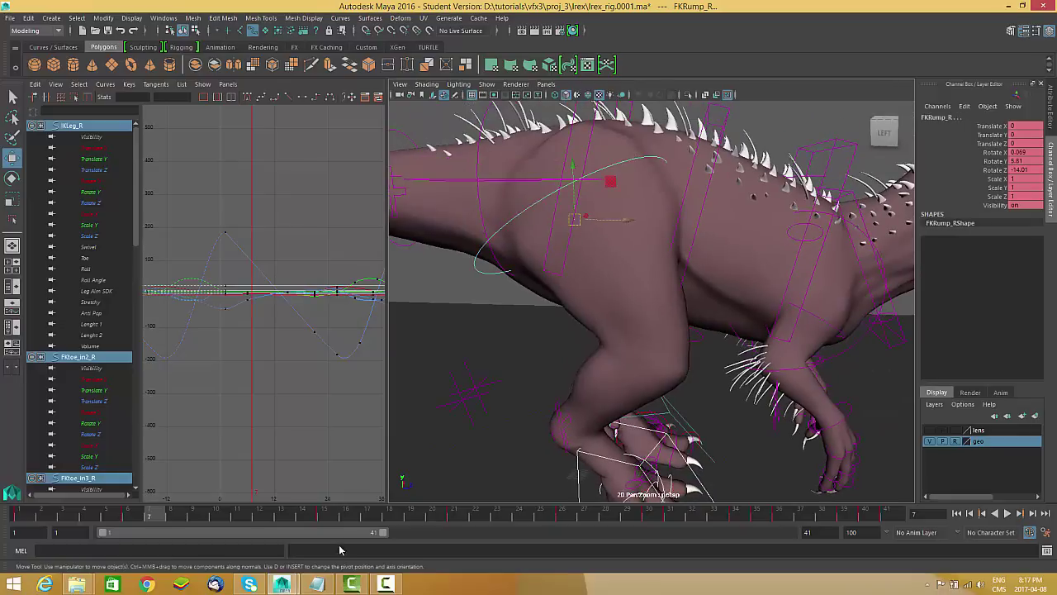
# Step: Shift all keys of the selected right leg, toe and rump controls 20 frames earlier
pyautogui.moveTo(415, 516); pyautogui.dragTo(454, 516)
pyautogui.press('f')
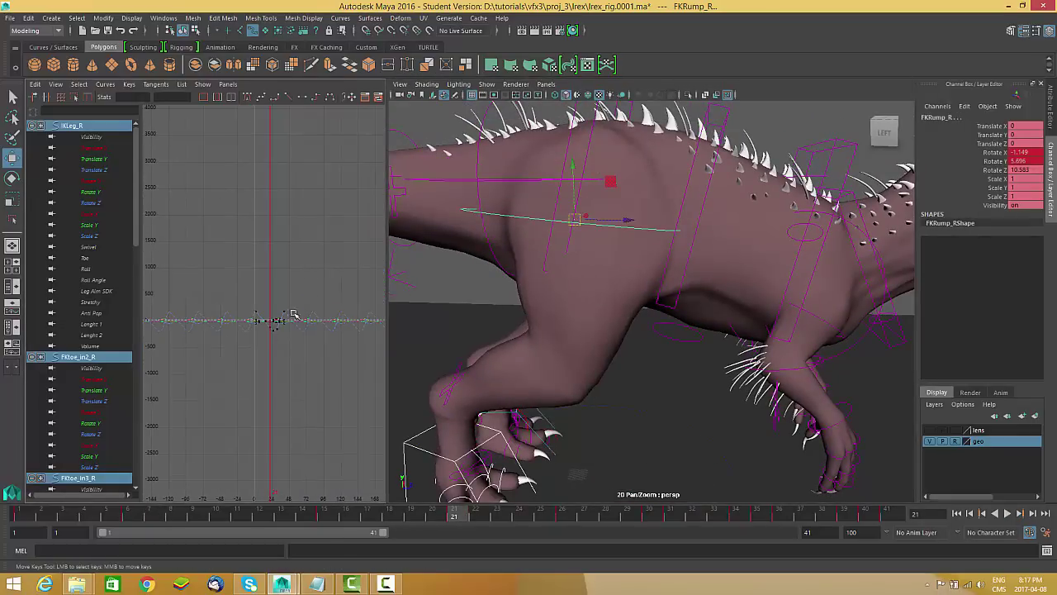
pyautogui.moveTo(212, 377); pyautogui.dragTo(209, 379)
pyautogui.keyDown('alt'); pyautogui.moveTo(214, 380); pyautogui.dragTo(275, 396, button='right'); pyautogui.keyUp('alt')
pyautogui.keyDown('alt'); pyautogui.moveTo(276, 397); pyautogui.dragTo(259, 308, button='middle'); pyautogui.keyUp('alt')
pyautogui.keyDown('shift'); pyautogui.moveTo(291, 391); pyautogui.dragTo(217, 391, button='middle'); pyautogui.keyUp('shift')
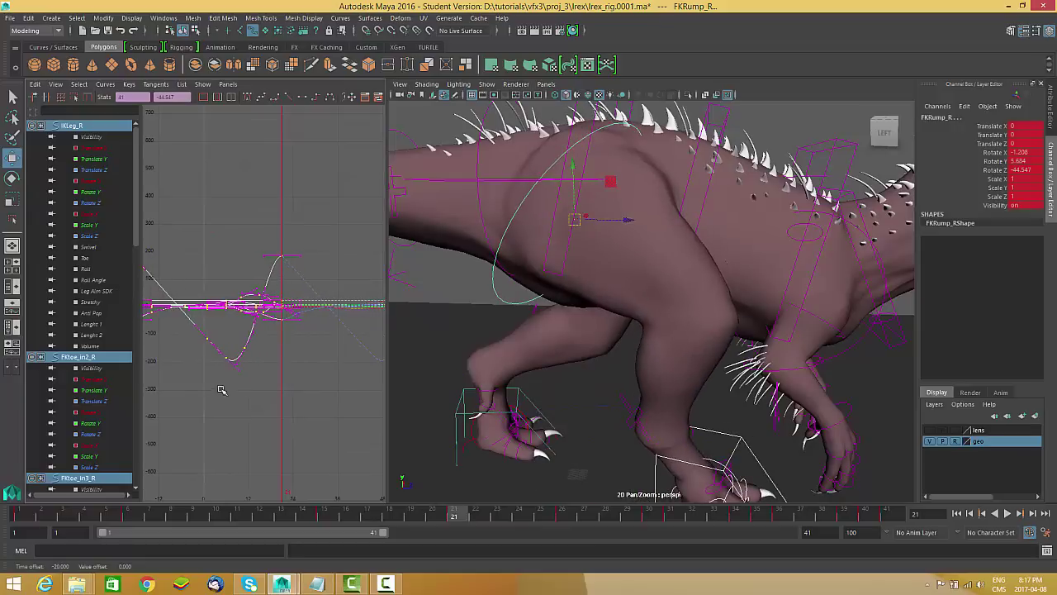
# Step: Play the walk cycle with NURBS curves hidden in the viewport and review the alternating legs from the opposite side
pyautogui.keyDown('alt'); pyautogui.moveTo(707, 445); pyautogui.dragTo(555, 422, button='right'); pyautogui.keyUp('alt')
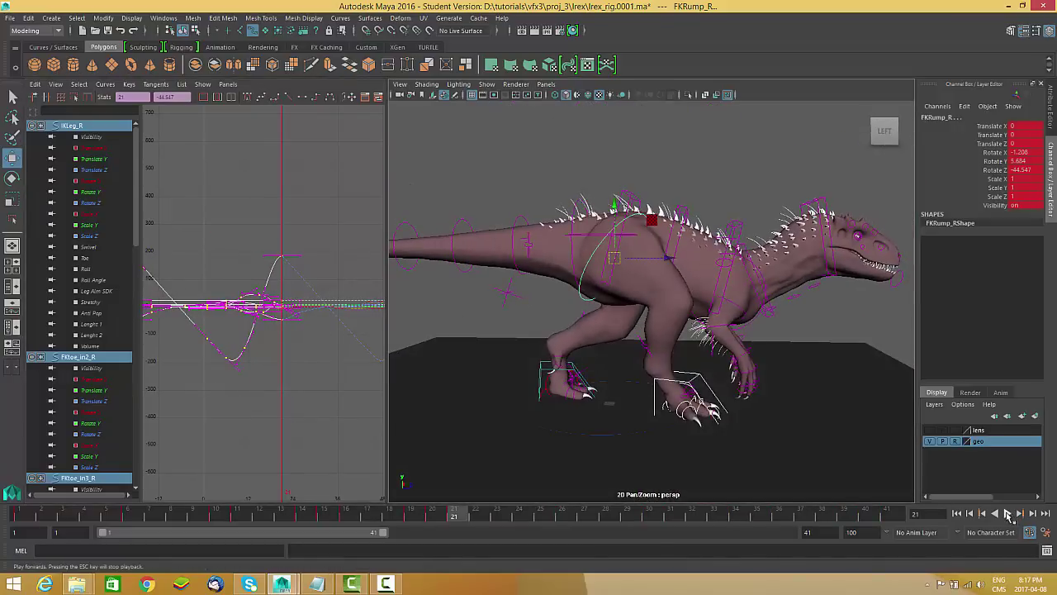
pyautogui.click(1008, 513)
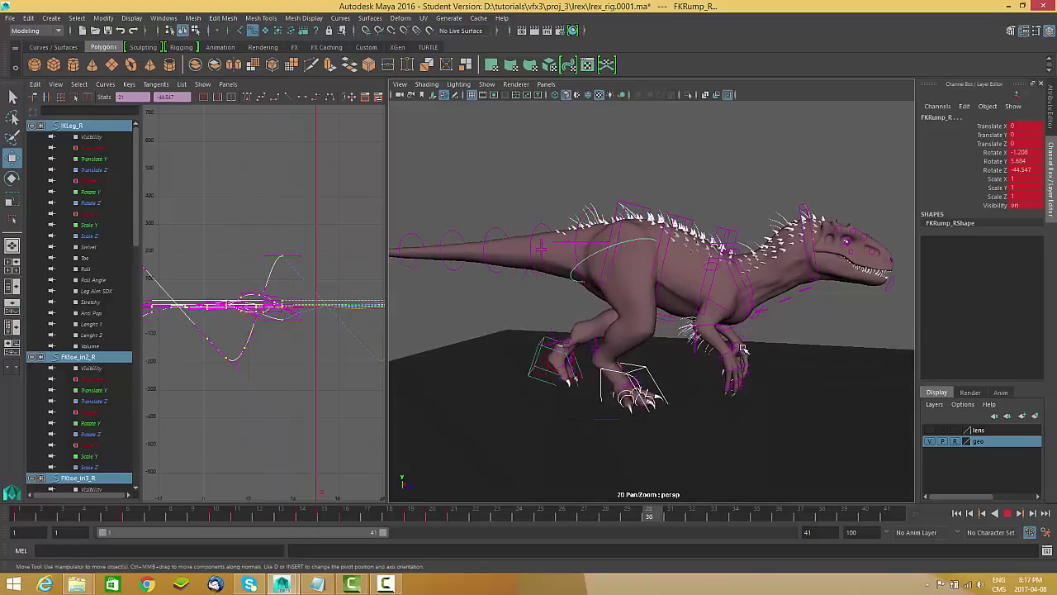
pyautogui.click(486, 84)
pyautogui.click(506, 142)
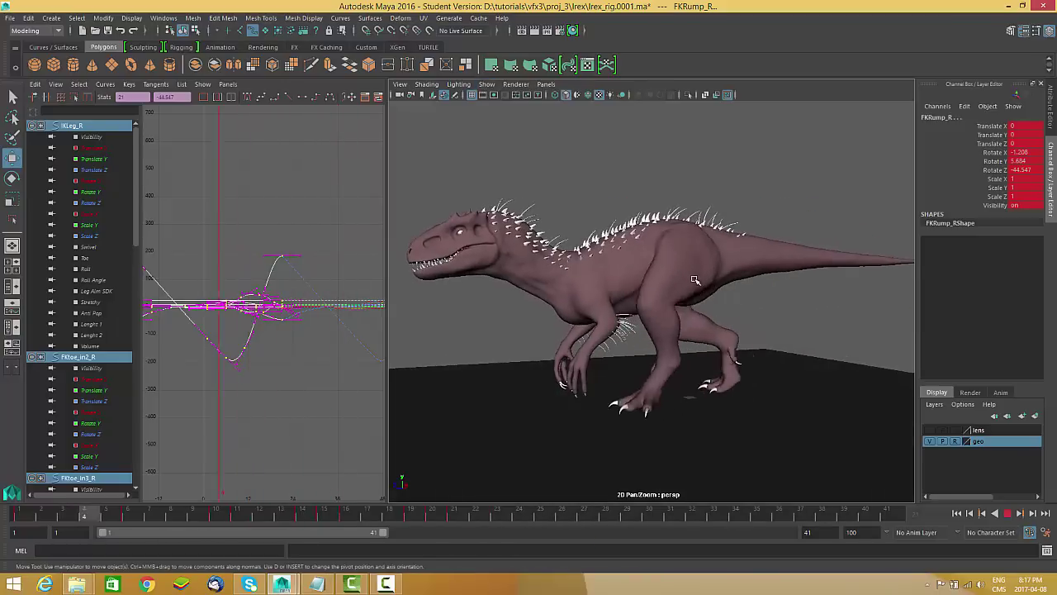
pyautogui.keyDown('alt'); pyautogui.moveTo(707, 278); pyautogui.dragTo(691, 293); pyautogui.keyUp('alt')
pyautogui.keyDown('alt'); pyautogui.moveTo(692, 293); pyautogui.dragTo(592, 276, button='right'); pyautogui.keyUp('alt')
pyautogui.keyDown('alt'); pyautogui.moveTo(593, 276); pyautogui.dragTo(644, 283); pyautogui.keyUp('alt')
pyautogui.keyDown('alt'); pyautogui.moveTo(644, 283); pyautogui.dragTo(633, 289, button='right'); pyautogui.keyUp('alt')
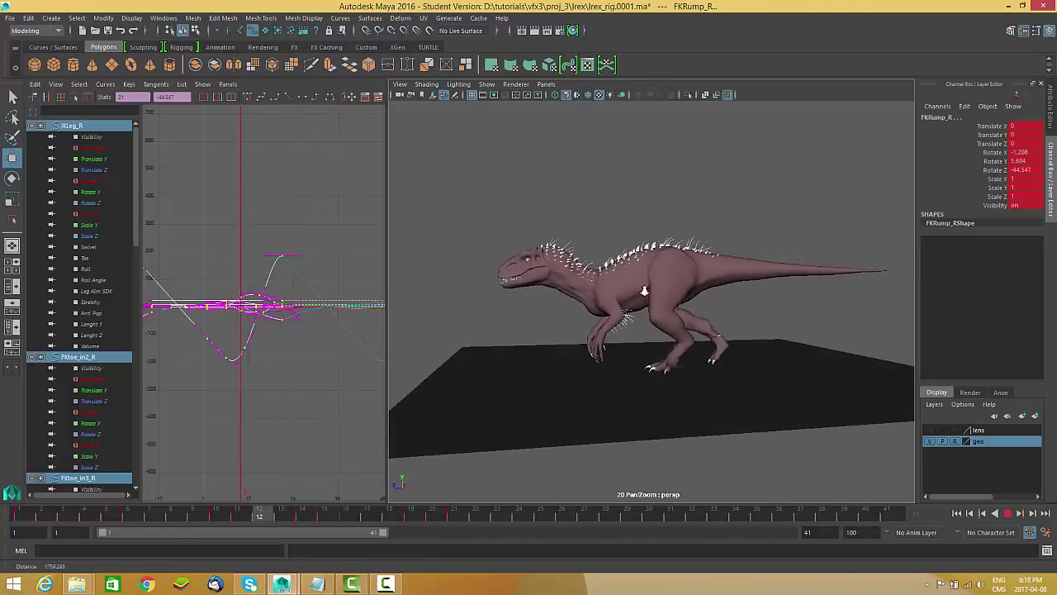
pyautogui.scroll(4, 633, 289)
pyautogui.scroll(1, 752, 385)
pyautogui.scroll(1, 753, 384)
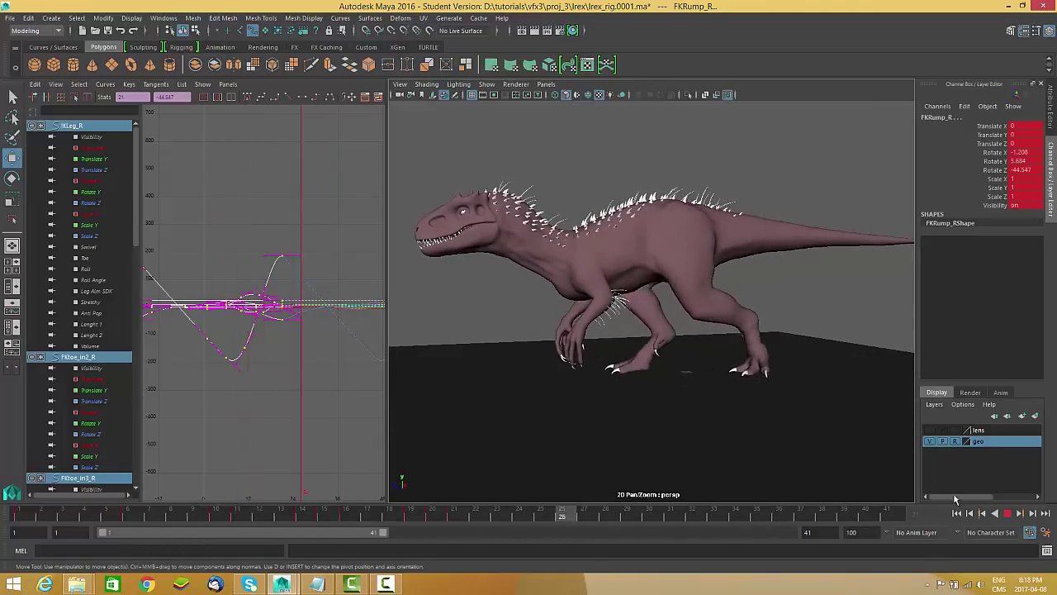
pyautogui.click(388, 584)
pyautogui.click(388, 585)
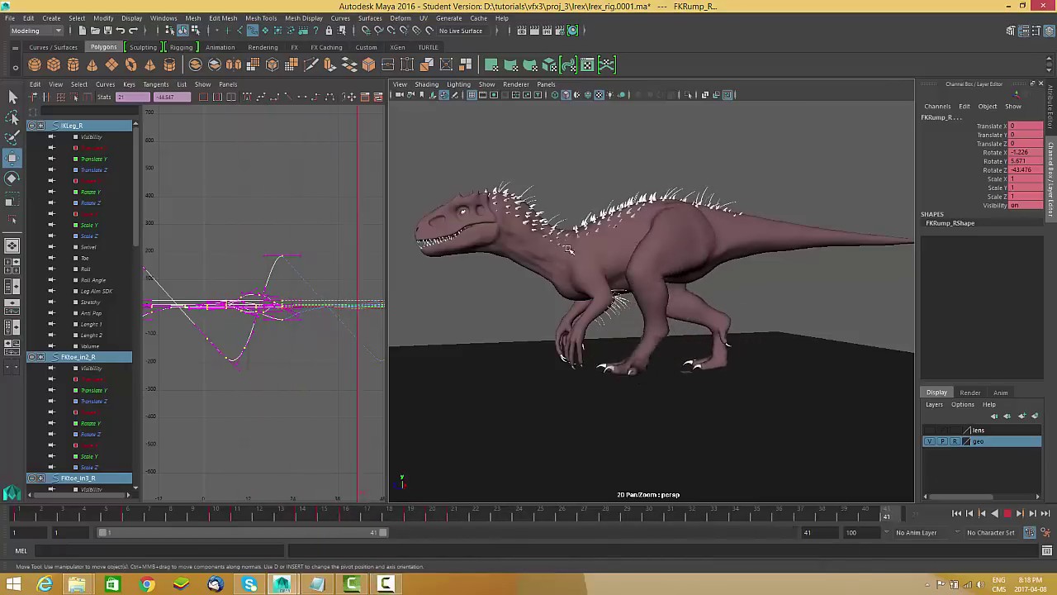
# Step: Show the NURBS curves in the viewport again, select the root control RootX_M and stop playback
pyautogui.click(487, 84)
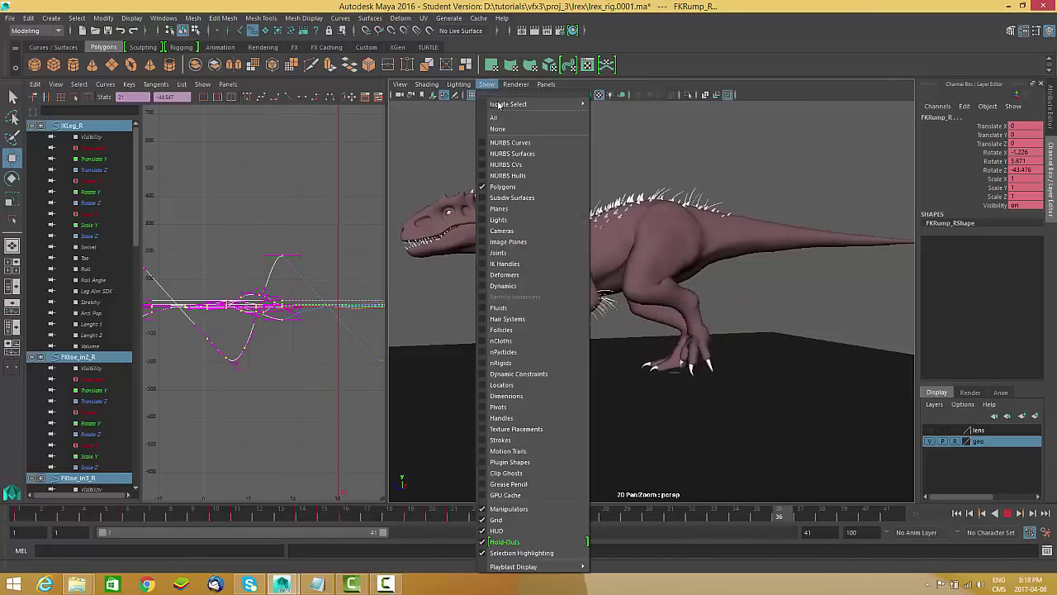
pyautogui.click(509, 143)
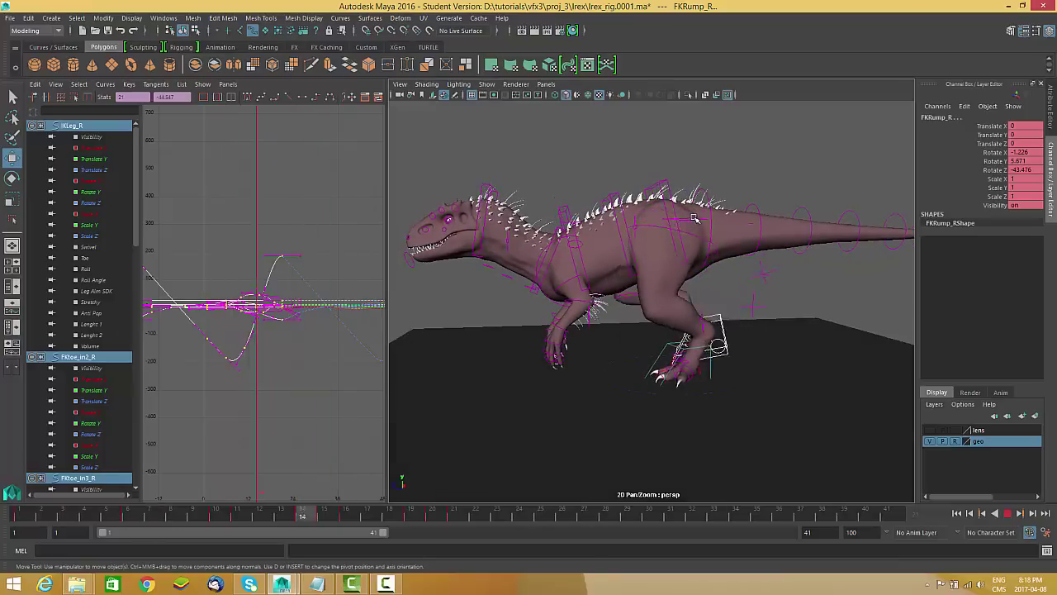
pyautogui.click(694, 218)
pyautogui.click(1008, 512)
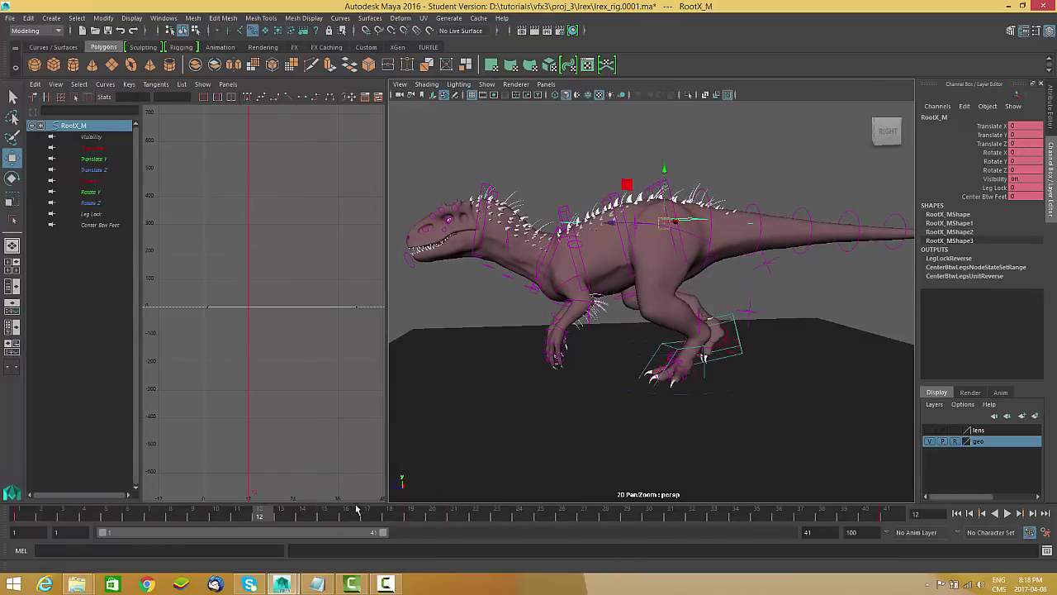
# Step: Scrub and play the walk cycle from the side to examine how the legs contact, pass and carry the body
pyautogui.moveTo(281, 522); pyautogui.dragTo(28, 522)
pyautogui.keyDown('alt'); pyautogui.moveTo(765, 313); pyautogui.dragTo(749, 299); pyautogui.keyUp('alt')
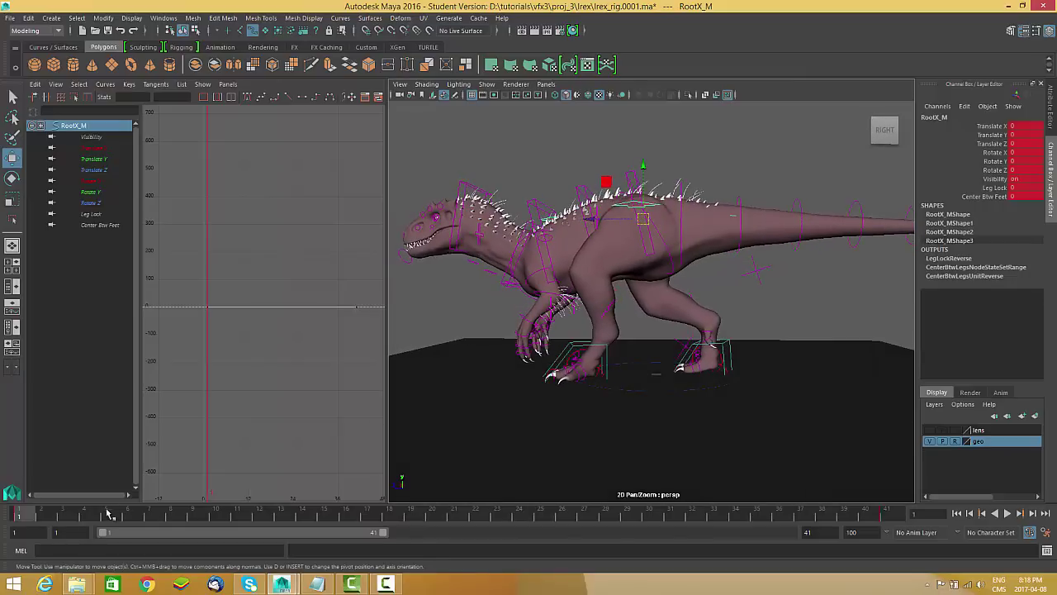
pyautogui.hotkey('alt', 'v')
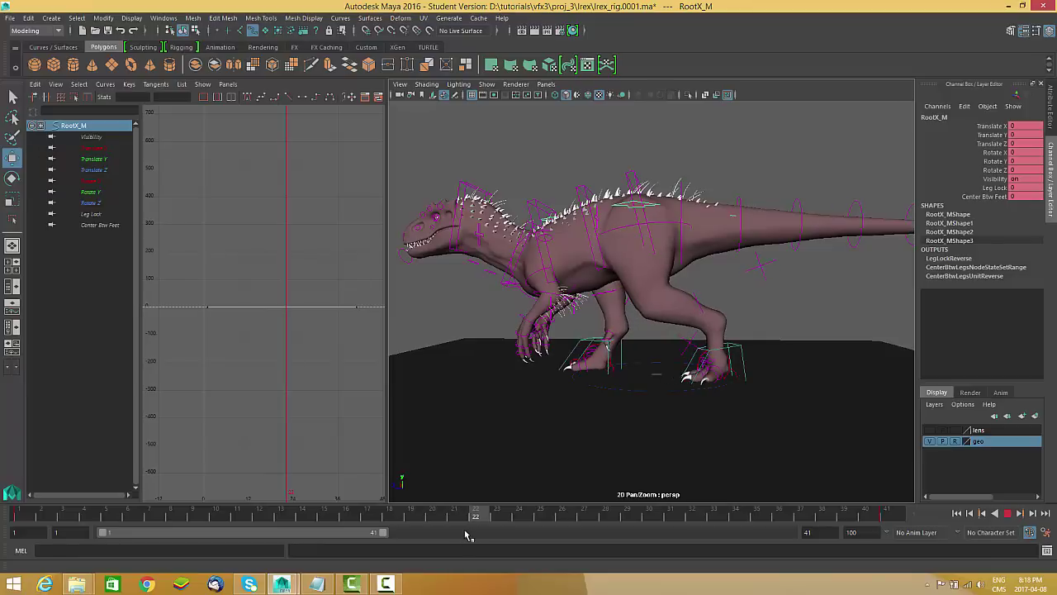
pyautogui.moveTo(410, 541)
pyautogui.mouseDown()
pyautogui.moveTo(24, 509)
pyautogui.moveTo(319, 506)
pyautogui.moveTo(78, 511)
pyautogui.moveTo(173, 495)
pyautogui.moveTo(216, 506)
pyautogui.mouseUp()
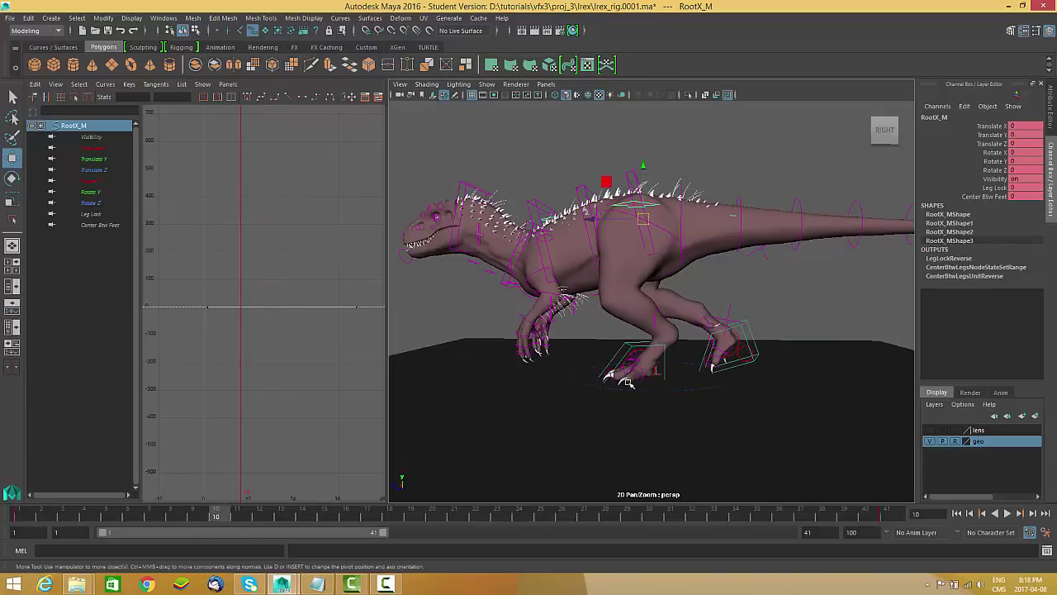
pyautogui.scroll(3, 715, 388)
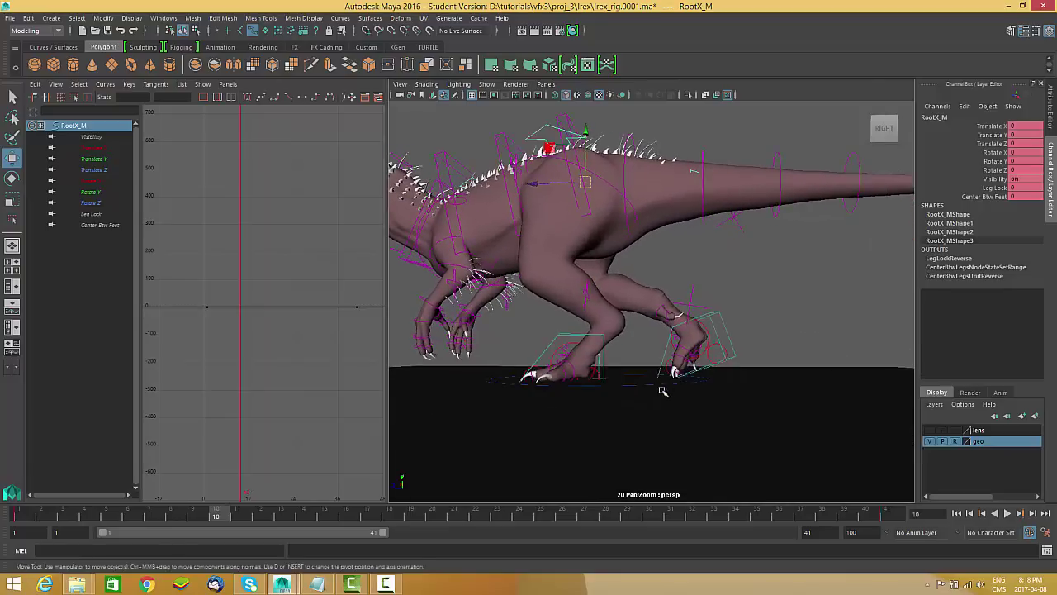
pyautogui.moveTo(212, 515)
pyautogui.mouseDown()
pyautogui.moveTo(178, 513)
pyautogui.moveTo(309, 512)
pyautogui.mouseUp()
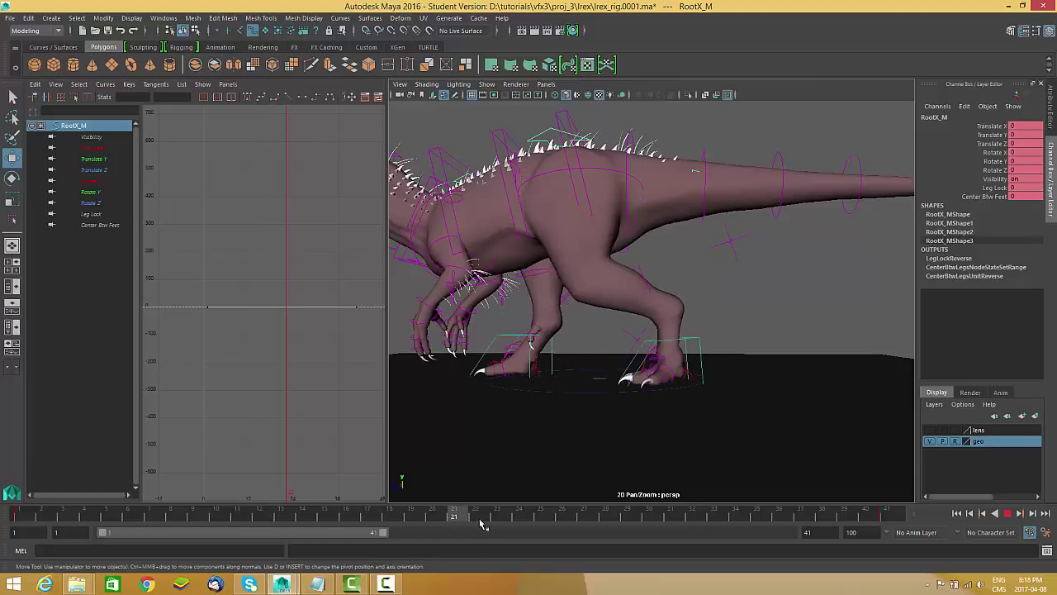
pyautogui.hotkey('alt', 'v')
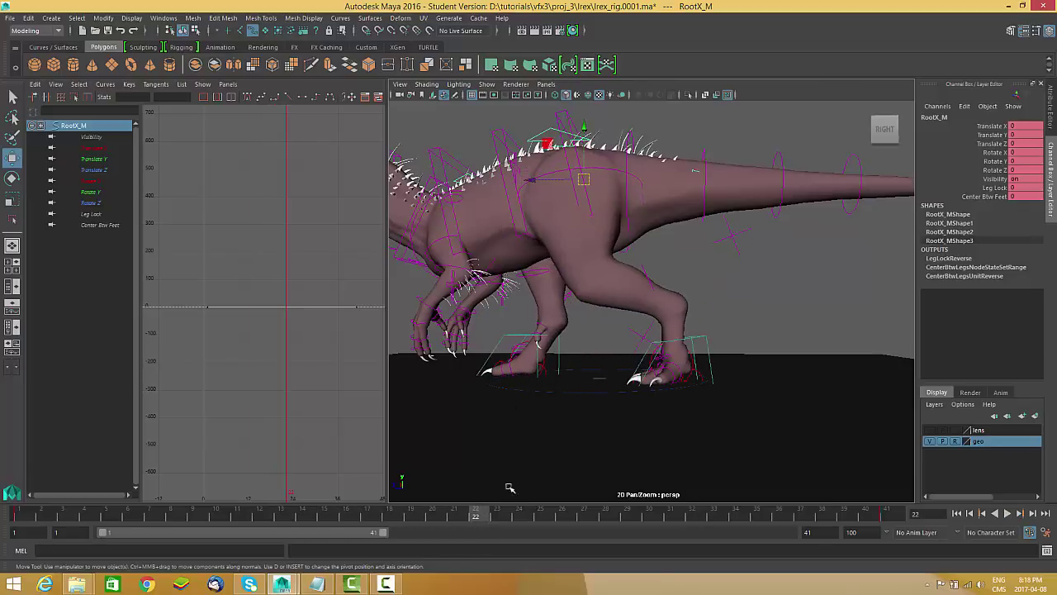
pyautogui.hotkey('alt', 'v')
pyautogui.moveTo(577, 517)
pyautogui.mouseDown()
pyautogui.moveTo(33, 517)
pyautogui.moveTo(329, 529)
pyautogui.mouseUp()
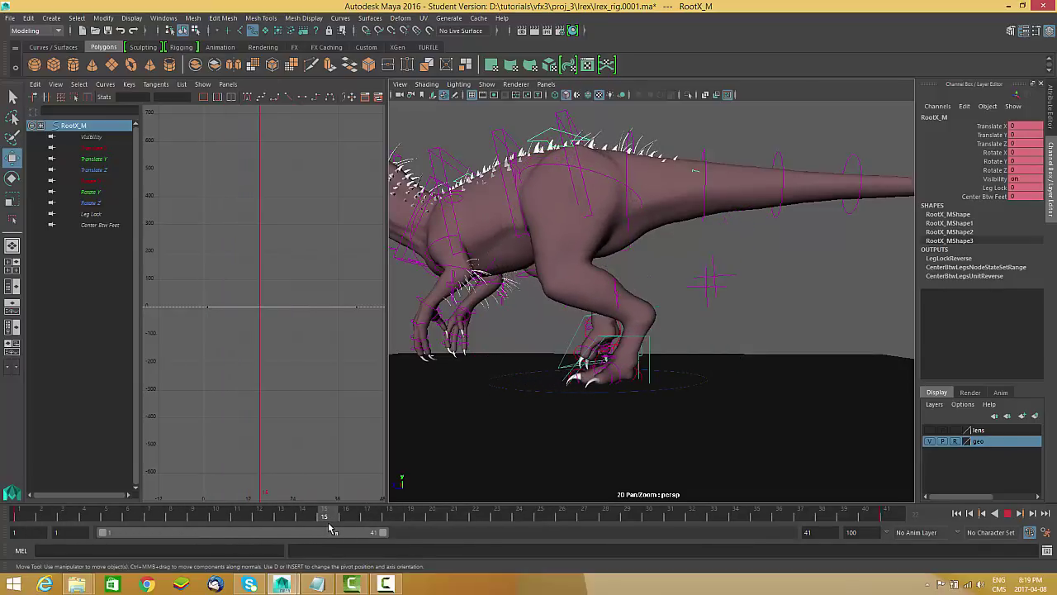
pyautogui.keyDown('alt'); pyautogui.moveTo(703, 343); pyautogui.dragTo(702, 355, button='middle'); pyautogui.keyUp('alt')
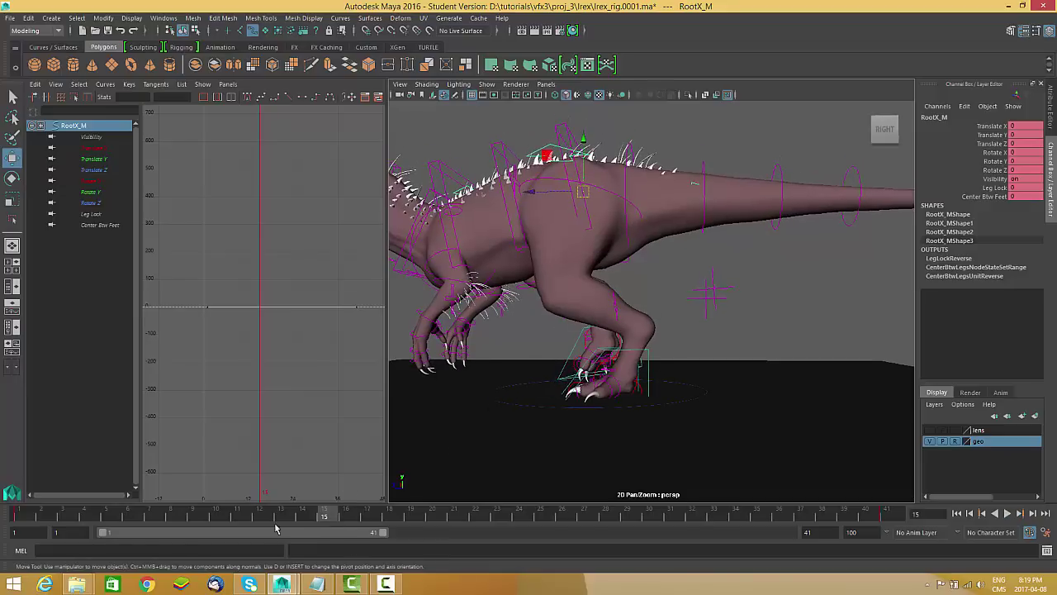
# Step: Switch the selection at frame 15 from the root control to the hip spine control IKSpine1_M
pyautogui.keyDown('alt'); pyautogui.moveTo(495, 406); pyautogui.dragTo(511, 422, button='middle'); pyautogui.keyUp('alt')
pyautogui.keyDown('alt'); pyautogui.moveTo(628, 200); pyautogui.dragTo(624, 238); pyautogui.keyUp('alt')
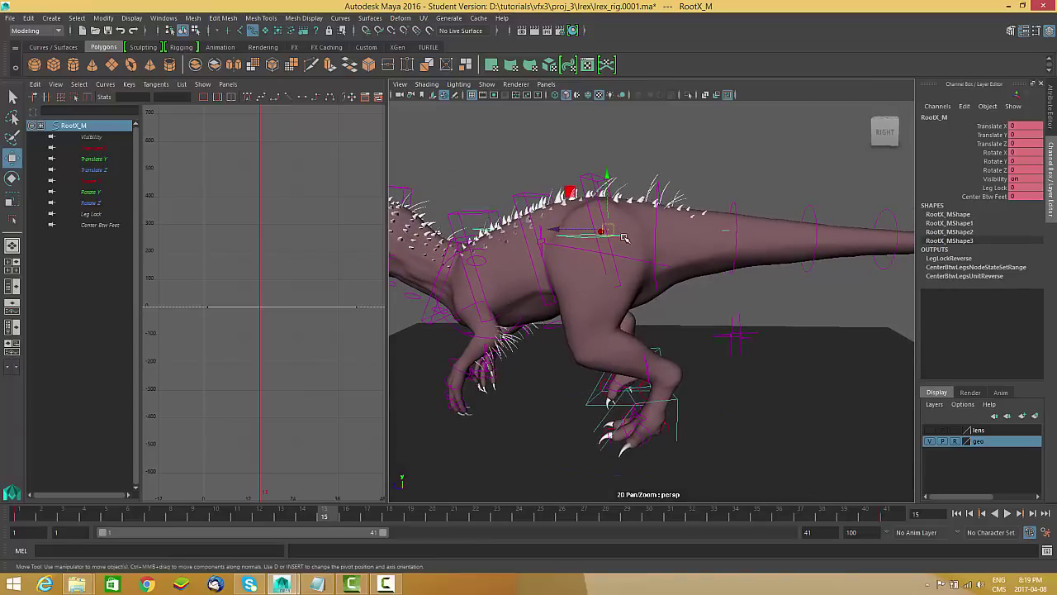
pyautogui.moveTo(607, 177); pyautogui.dragTo(614, 203)
pyautogui.hotkey('ctrl', 'z')
pyautogui.click(606, 178)
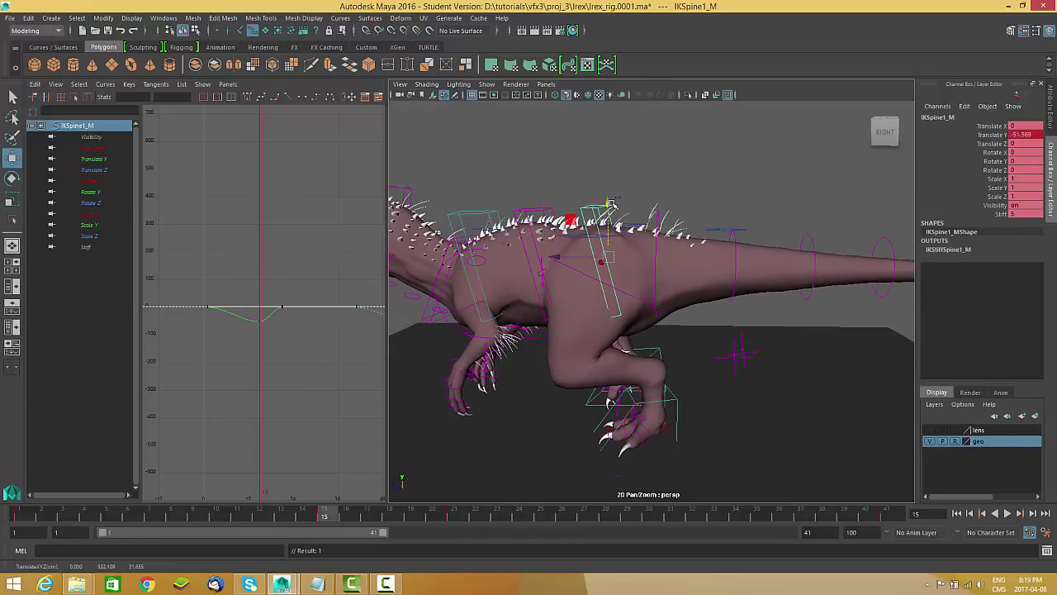
pyautogui.hotkey('ctrl', 'z')
# Step: Try lowering the IKSpine1_M hip control vertically at frame 15
pyautogui.keyDown('alt'); pyautogui.moveTo(612, 208); pyautogui.dragTo(558, 255, button='right'); pyautogui.keyUp('alt')
pyautogui.keyDown('alt'); pyautogui.moveTo(558, 254); pyautogui.dragTo(578, 262); pyautogui.keyUp('alt')
pyautogui.keyDown('alt'); pyautogui.moveTo(578, 263); pyautogui.dragTo(592, 288, button='right'); pyautogui.keyUp('alt')
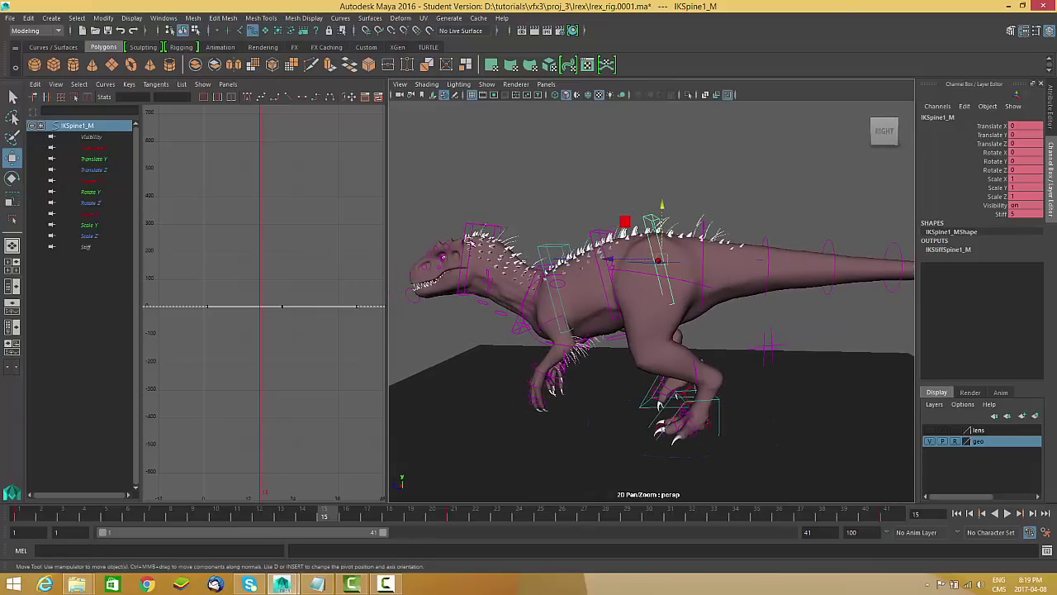
pyautogui.keyDown('alt'); pyautogui.moveTo(628, 260); pyautogui.dragTo(645, 266, button='right'); pyautogui.keyUp('alt')
pyautogui.moveTo(667, 203); pyautogui.dragTo(669, 224)
pyautogui.hotkey('ctrl', 'z')
pyautogui.hotkey('ctrl', 'z')
# Step: Raise the IKSpine1_M hip control to about 21 on Translate Y around frame 16
pyautogui.keyDown('alt'); pyautogui.moveTo(711, 295); pyautogui.dragTo(705, 300, button='middle'); pyautogui.keyUp('alt')
pyautogui.keyDown('alt'); pyautogui.moveTo(705, 300); pyautogui.dragTo(685, 272, button='right'); pyautogui.keyUp('alt')
pyautogui.moveTo(657, 196); pyautogui.dragTo(667, 187)
pyautogui.moveTo(341, 517)
pyautogui.mouseDown()
pyautogui.moveTo(478, 516)
pyautogui.moveTo(330, 519)
pyautogui.mouseUp()
# Step: Lower the IKSpine1_M hip control to about -28 on Translate Y at frame 25
pyautogui.moveTo(338, 514); pyautogui.dragTo(542, 516)
pyautogui.keyDown('alt'); pyautogui.moveTo(545, 448); pyautogui.dragTo(582, 430); pyautogui.keyUp('alt')
pyautogui.moveTo(653, 200); pyautogui.dragTo(658, 211)
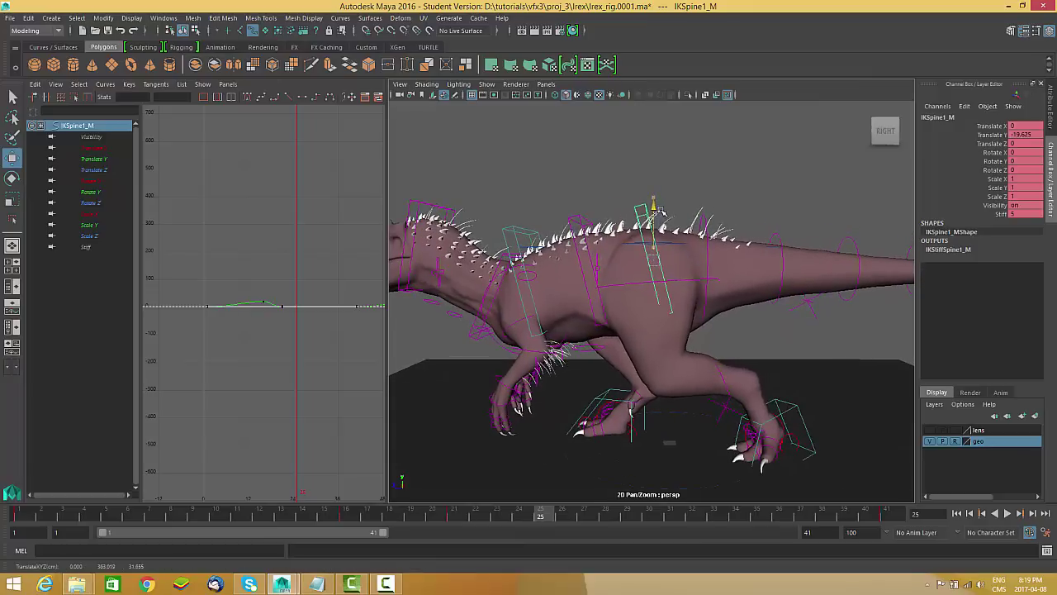
pyautogui.keyDown('alt'); pyautogui.moveTo(681, 373); pyautogui.dragTo(650, 421, button='right'); pyautogui.keyUp('alt')
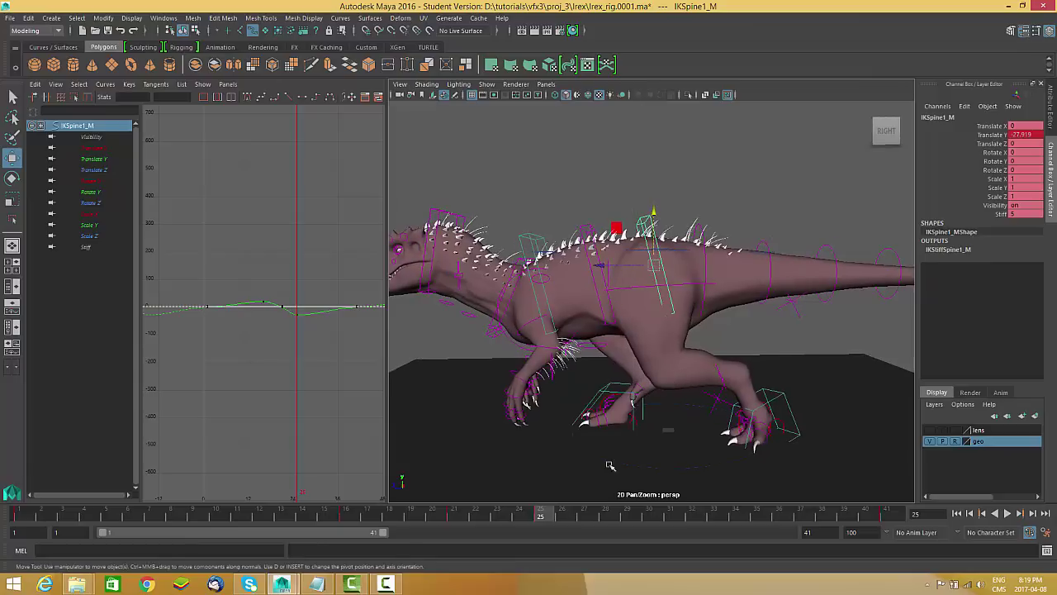
# Step: Review the hip motion across the cycle and place the raised hip key on frame 15
pyautogui.hotkey('alt', 'v')
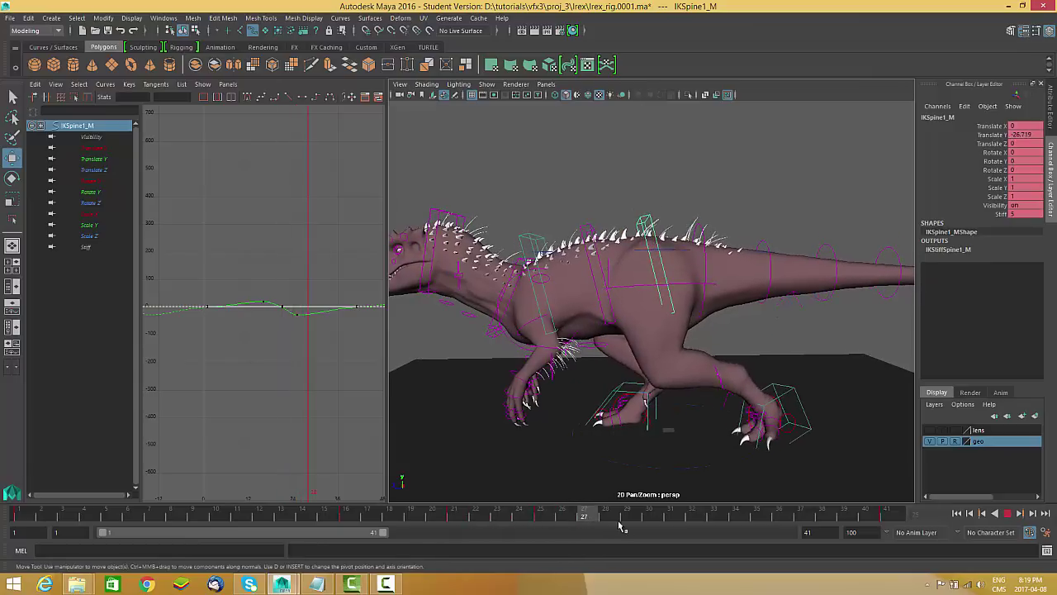
pyautogui.moveTo(701, 517)
pyautogui.mouseDown()
pyautogui.moveTo(170, 517)
pyautogui.moveTo(275, 500)
pyautogui.moveTo(343, 508)
pyautogui.moveTo(325, 521)
pyautogui.mouseUp()
pyautogui.moveTo(481, 526); pyautogui.dragTo(780, 518)
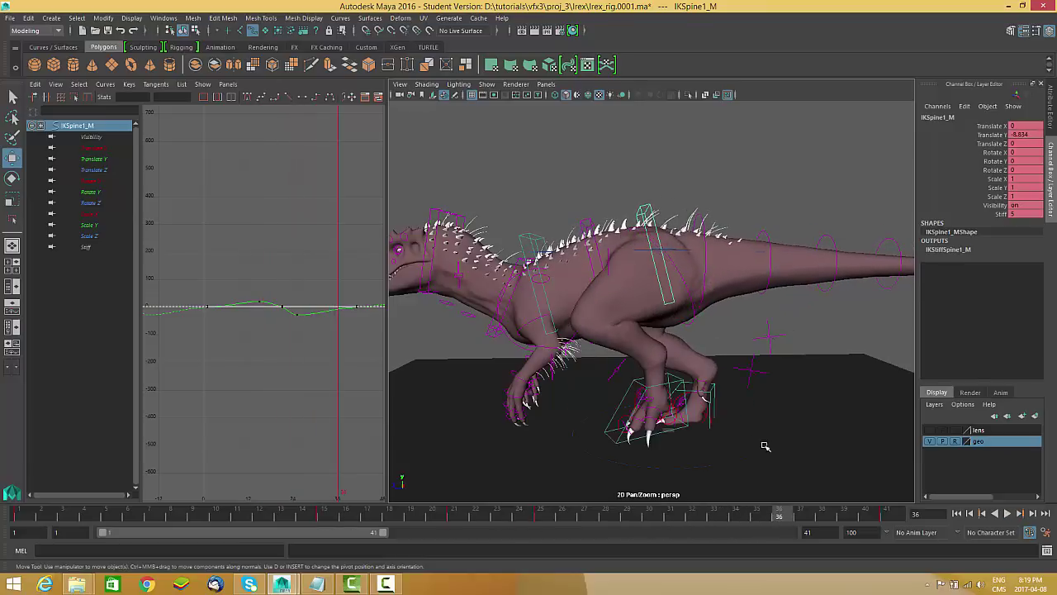
# Step: Raise the IKSpine1_M hip control to about 11 on Translate Y at frame 34
pyautogui.hotkey('alt', 'v')
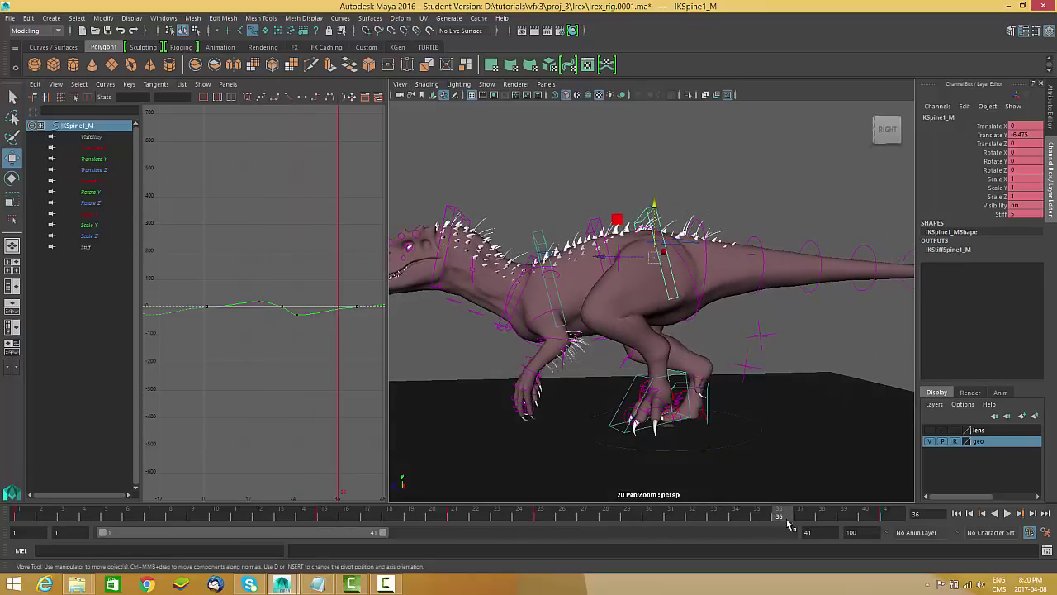
pyautogui.hotkey('alt', 'v')
pyautogui.moveTo(653, 209); pyautogui.dragTo(670, 198)
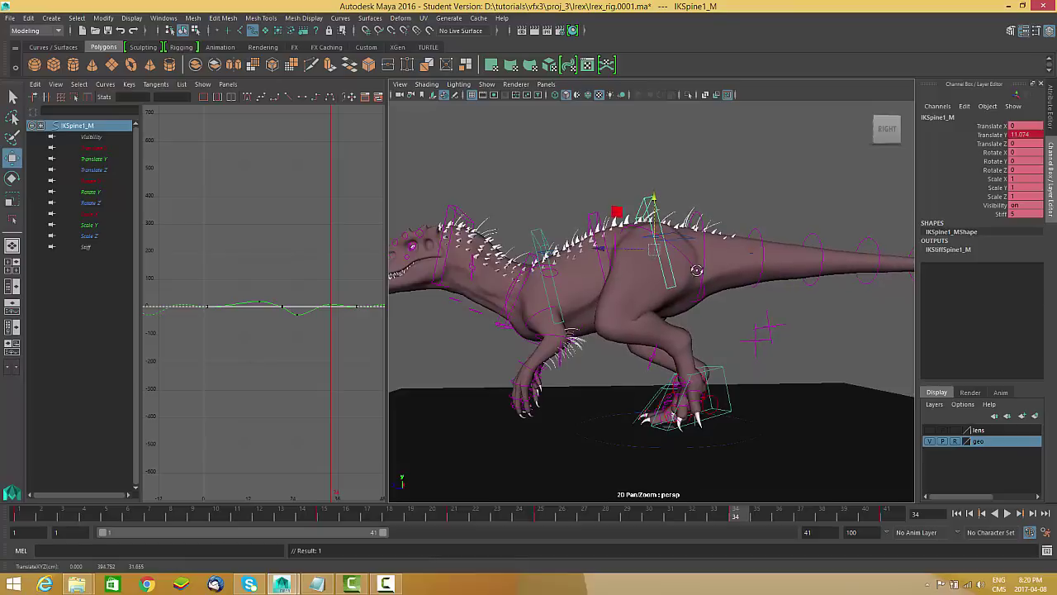
pyautogui.keyDown('alt'); pyautogui.moveTo(698, 271); pyautogui.dragTo(715, 283); pyautogui.keyUp('alt')
pyautogui.keyDown('alt'); pyautogui.moveTo(742, 360); pyautogui.dragTo(754, 352); pyautogui.keyUp('alt')
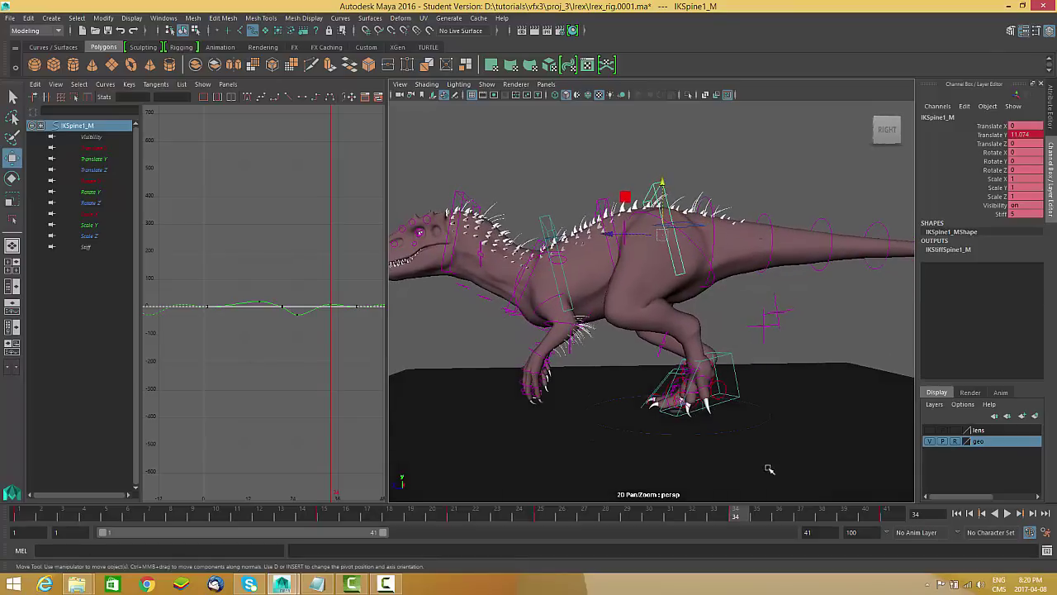
# Step: Lower the IKSpine1_M hip control to about -23 on Translate Y at frame 5
pyautogui.click(48, 512)
pyautogui.hotkey('alt', 'v')
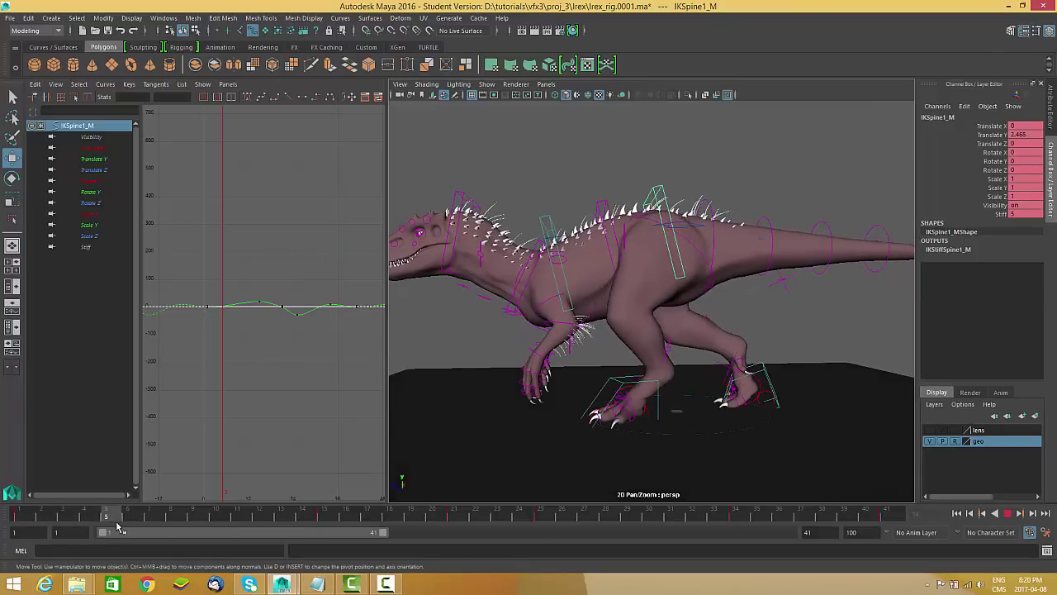
pyautogui.hotkey('alt', 'v')
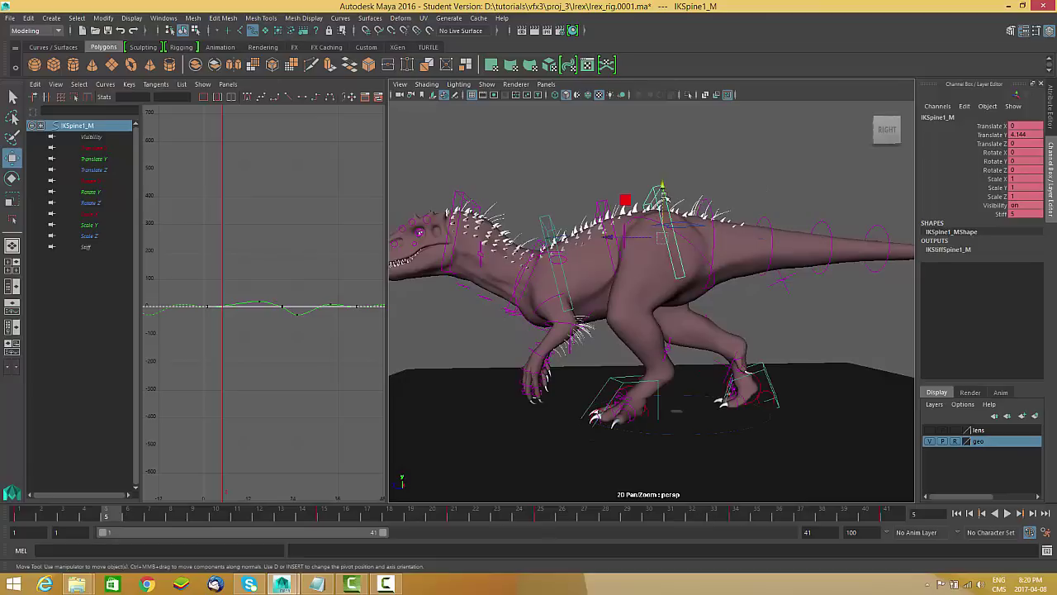
pyautogui.moveTo(662, 186); pyautogui.dragTo(750, 236)
# Step: Isolate the Translate Y curve of IKSpine1_M in the Graph Editor and frame its keys
pyautogui.keyDown('alt'); pyautogui.moveTo(283, 372); pyautogui.dragTo(240, 354, button='right'); pyautogui.keyUp('alt')
pyautogui.keyDown('alt'); pyautogui.moveTo(259, 314); pyautogui.dragTo(280, 385, button='right'); pyautogui.keyUp('alt')
pyautogui.keyDown('alt'); pyautogui.moveTo(264, 400); pyautogui.dragTo(292, 270, button='middle'); pyautogui.keyUp('alt')
pyautogui.click(101, 159)
pyautogui.keyDown('alt'); pyautogui.moveTo(292, 269); pyautogui.dragTo(271, 314, button='right'); pyautogui.keyUp('alt')
# Step: Try dragging the frame 5 key of the Translate Y curve much lower to exaggerate the hip drop
pyautogui.moveTo(228, 341); pyautogui.dragTo(229, 347, button='middle')
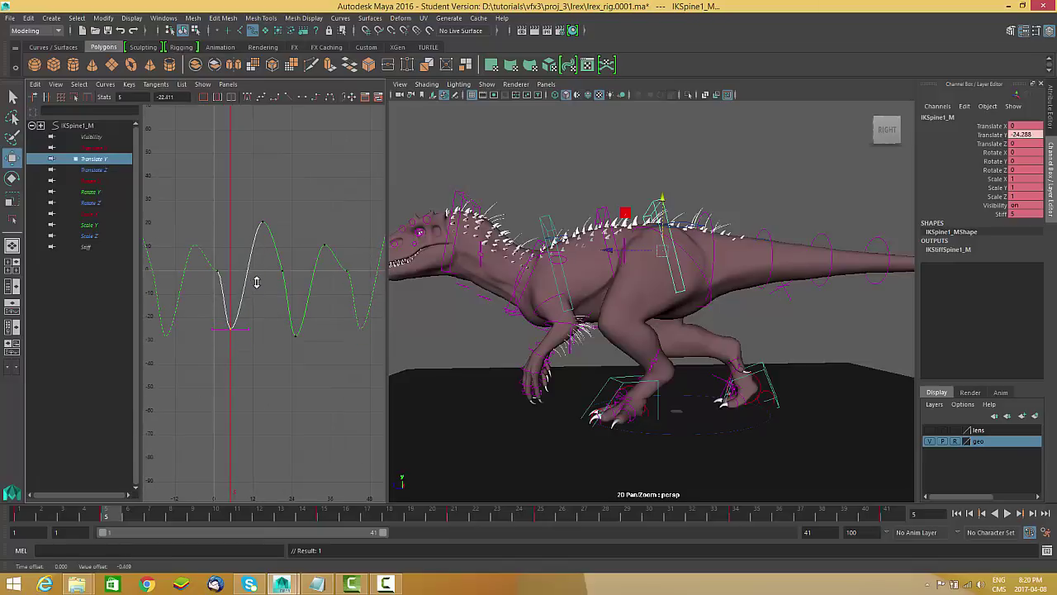
pyautogui.moveTo(276, 295); pyautogui.dragTo(278, 389, button='middle')
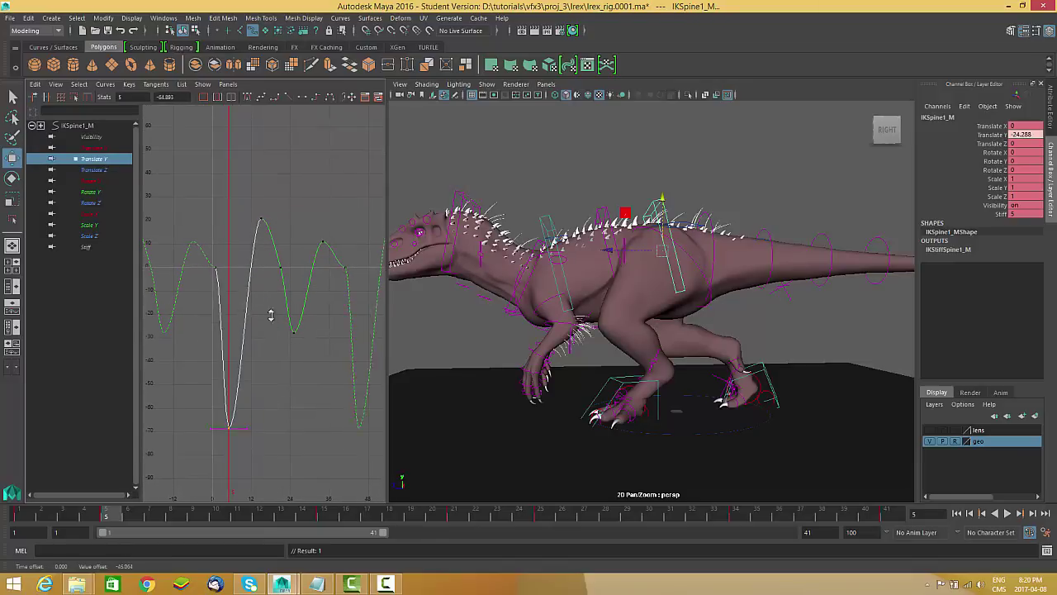
pyautogui.hotkey('ctrl', 'z')
pyautogui.keyDown('alt'); pyautogui.moveTo(568, 330); pyautogui.dragTo(537, 334); pyautogui.keyUp('alt')
pyautogui.keyDown('shift'); pyautogui.moveTo(239, 323); pyautogui.dragTo(234, 391, button='middle'); pyautogui.keyUp('shift')
pyautogui.hotkey('ctrl', 'z')
pyautogui.hotkey('ctrl', 'z')
pyautogui.hotkey('ctrl', 'z')
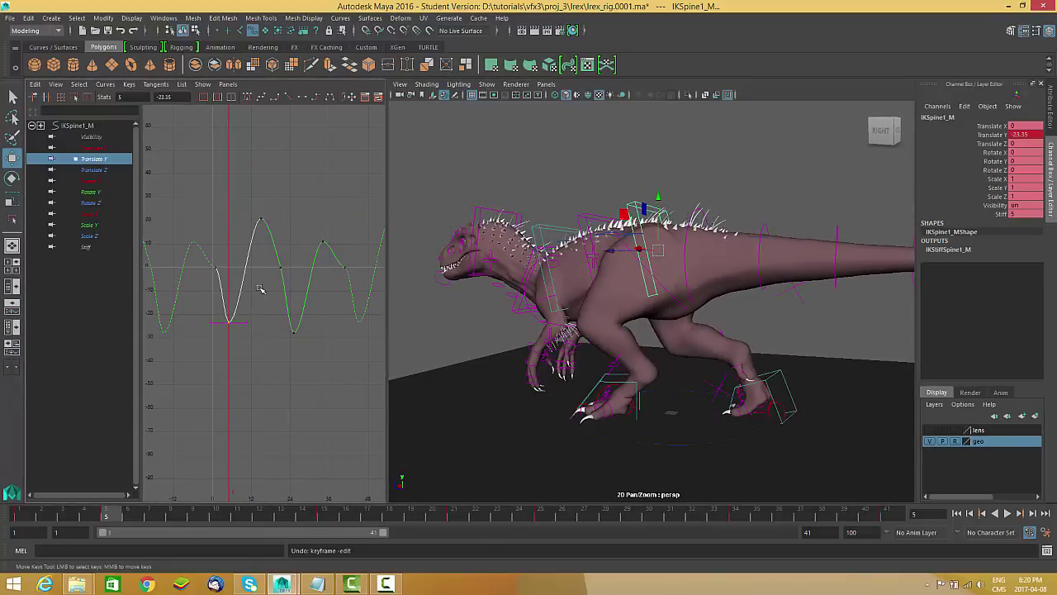
# Step: Set the Translate Y keys to about -28.7 at frame 5 and about 20 at frame 34, and play back the cycle
pyautogui.moveTo(304, 304); pyautogui.dragTo(309, 318, button='middle')
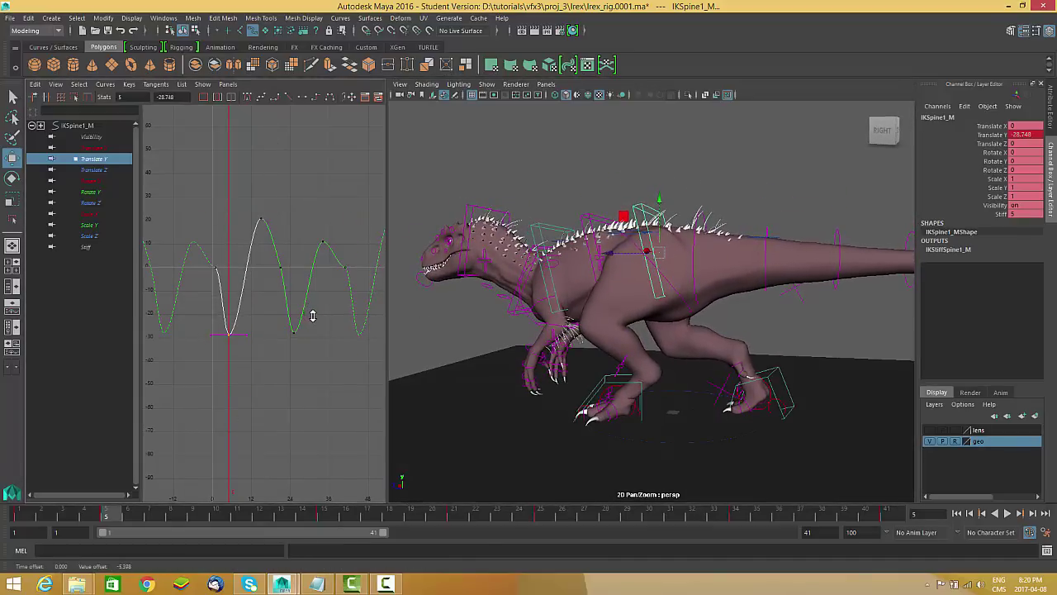
pyautogui.keyDown('alt'); pyautogui.moveTo(284, 277); pyautogui.dragTo(227, 269, button='middle'); pyautogui.keyUp('alt')
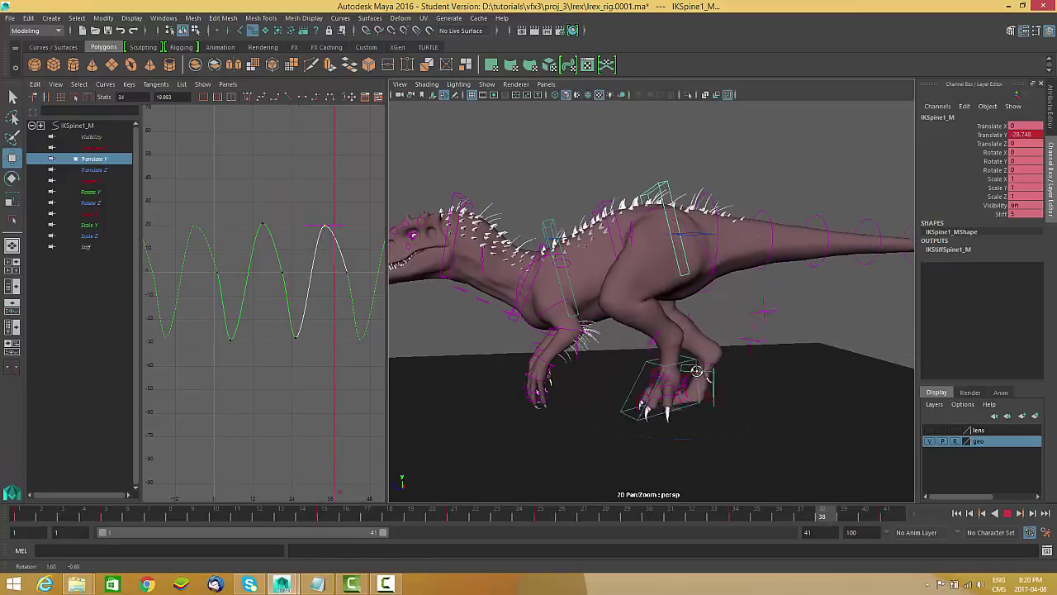
pyautogui.click(1007, 513)
# Step: Lower the Translate Y peak keys at frames 15 and 34 by about 19, and the keys at frames 1, 21 and 41 to about -9.9
pyautogui.moveTo(293, 516); pyautogui.dragTo(323, 518)
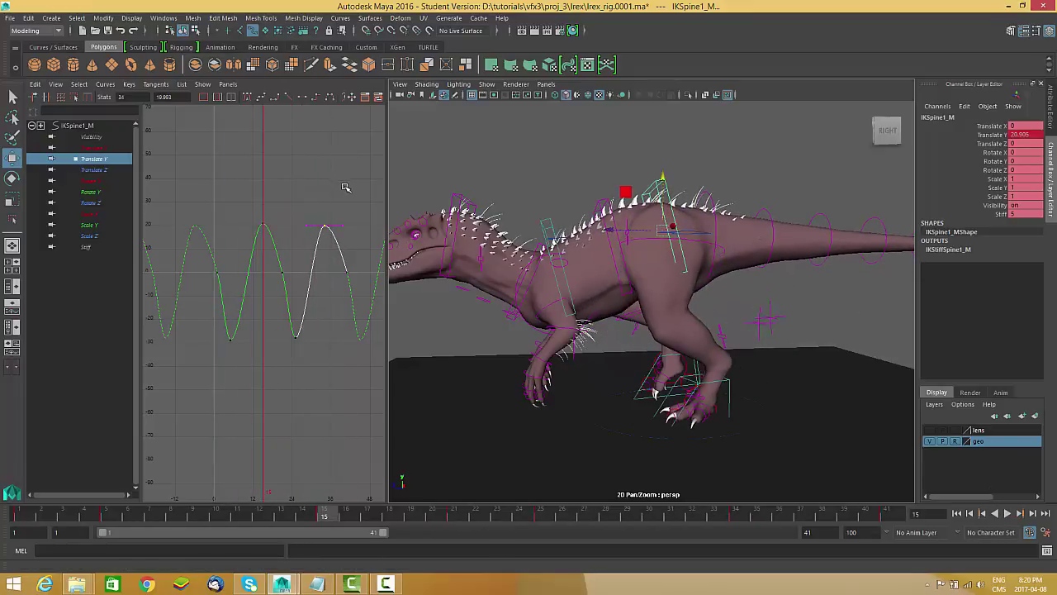
pyautogui.keyDown('shift'); pyautogui.moveTo(250, 210); pyautogui.dragTo(269, 243); pyautogui.keyUp('shift')
pyautogui.keyDown('shift'); pyautogui.moveTo(271, 256); pyautogui.dragTo(289, 301, button='middle'); pyautogui.keyUp('shift')
pyautogui.moveTo(231, 284); pyautogui.dragTo(232, 285)
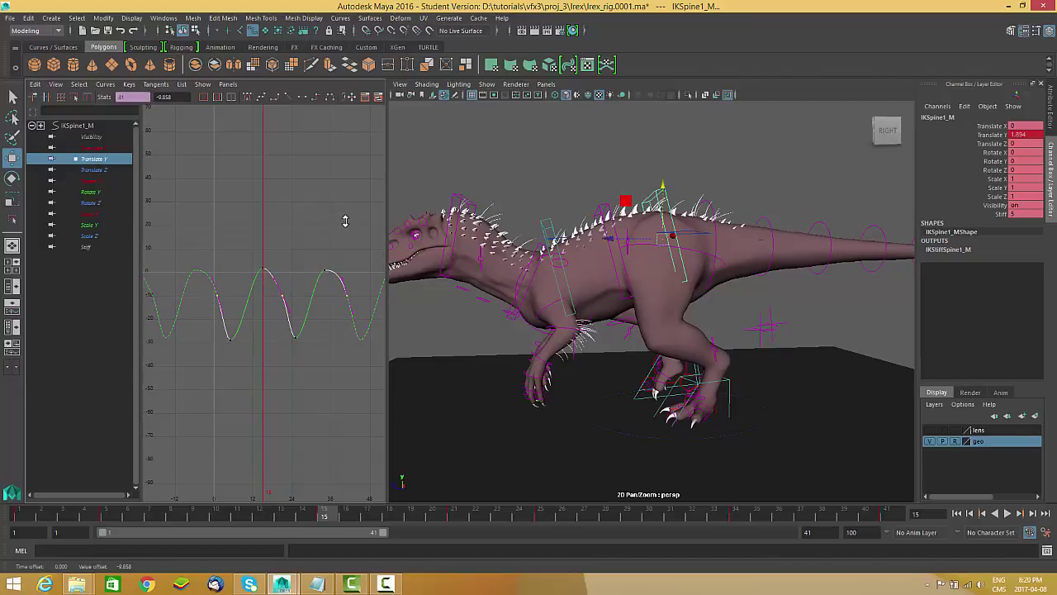
pyautogui.scroll(2, 317, 248)
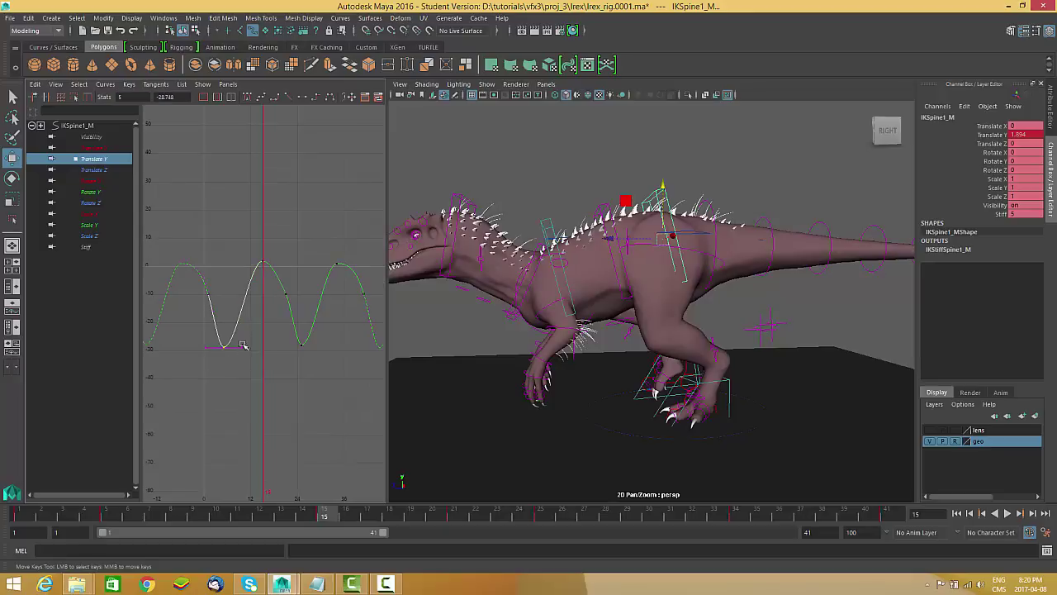
# Step: Insert a Translate Y key at frame 10 on the rising curve and lower it to about -15.6
pyautogui.moveTo(298, 520); pyautogui.dragTo(217, 516)
pyautogui.rightClick(258, 162)
pyautogui.click(271, 170)
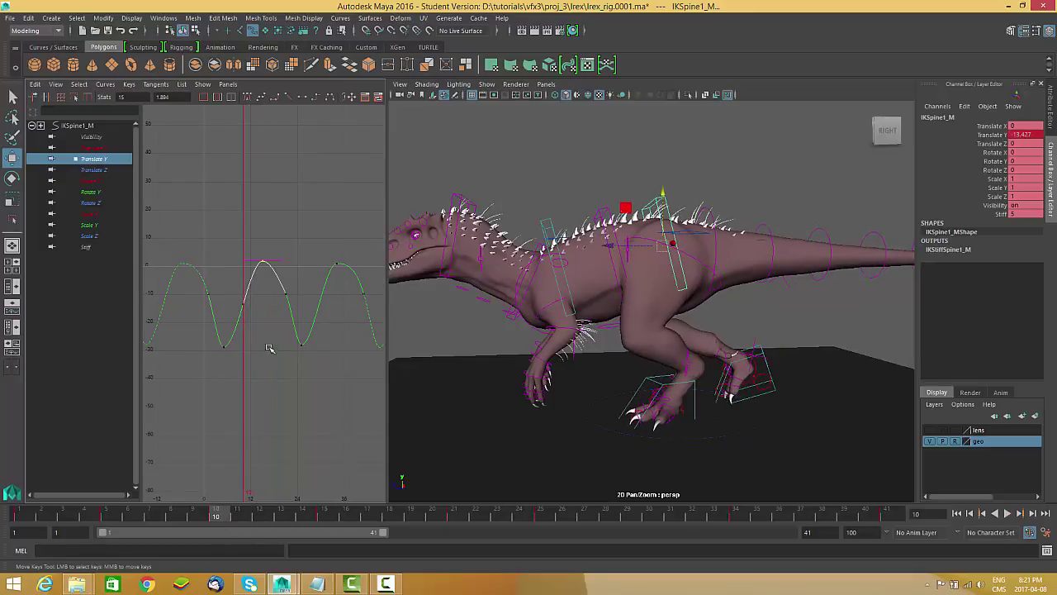
pyautogui.moveTo(233, 295); pyautogui.dragTo(232, 293)
pyautogui.moveTo(244, 303); pyautogui.dragTo(245, 309, button='middle')
pyautogui.scroll(4, 261, 311)
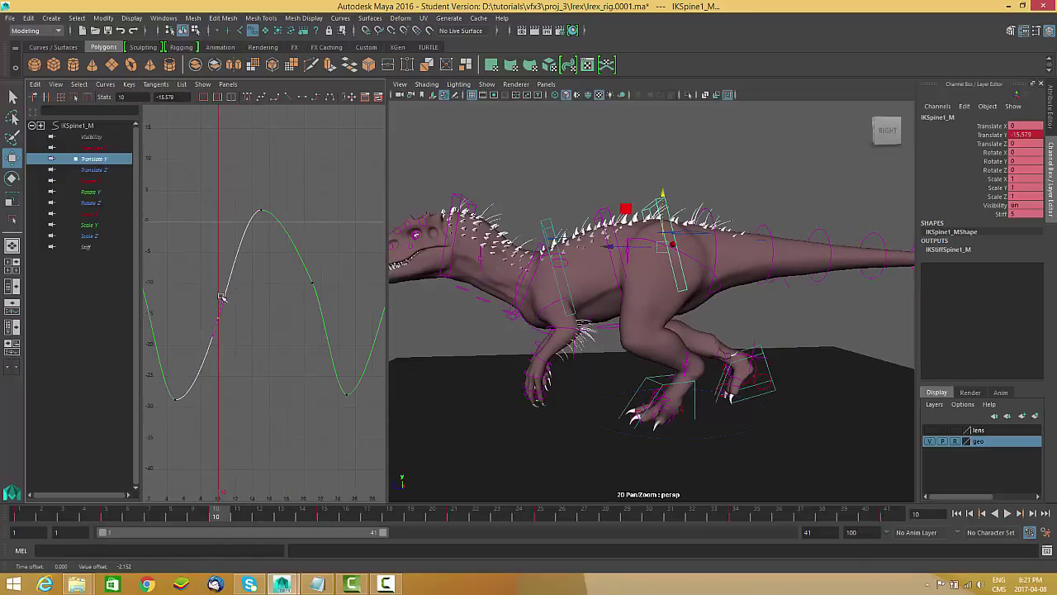
# Step: Insert a Translate Y key at frame 29 on the second rise of the curve, at about -15.9
pyautogui.scroll(-3, 298, 295)
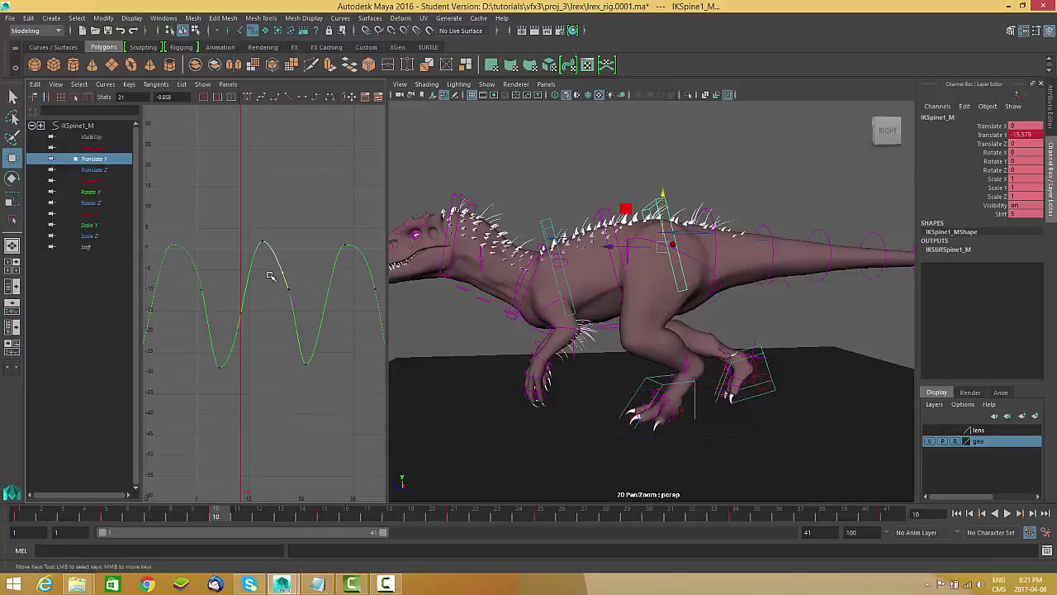
pyautogui.keyDown('alt'); pyautogui.moveTo(317, 292); pyautogui.dragTo(224, 287, button='middle'); pyautogui.keyUp('alt')
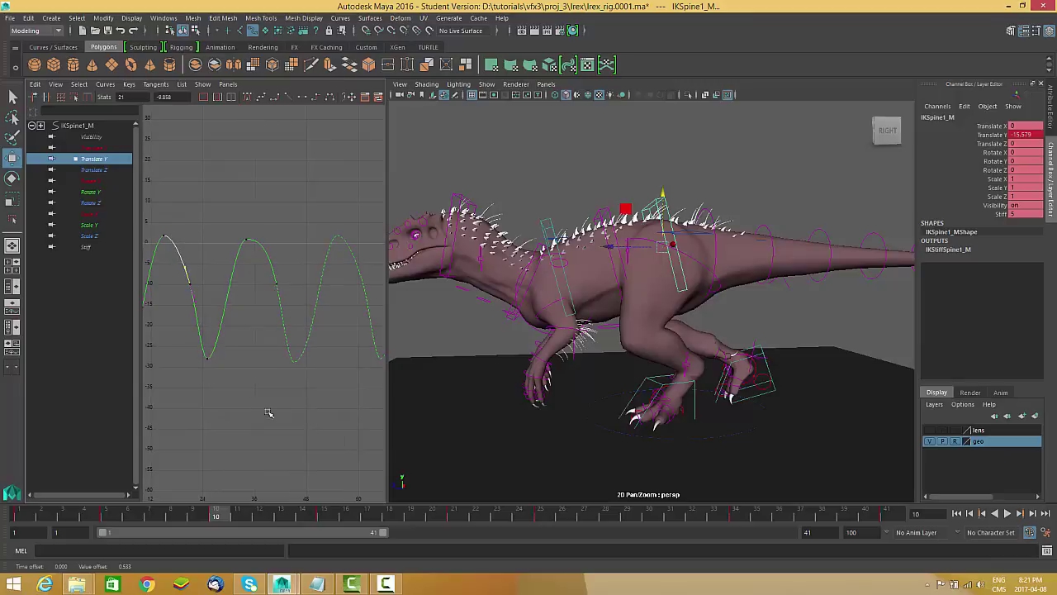
pyautogui.hotkey('alt', 'v')
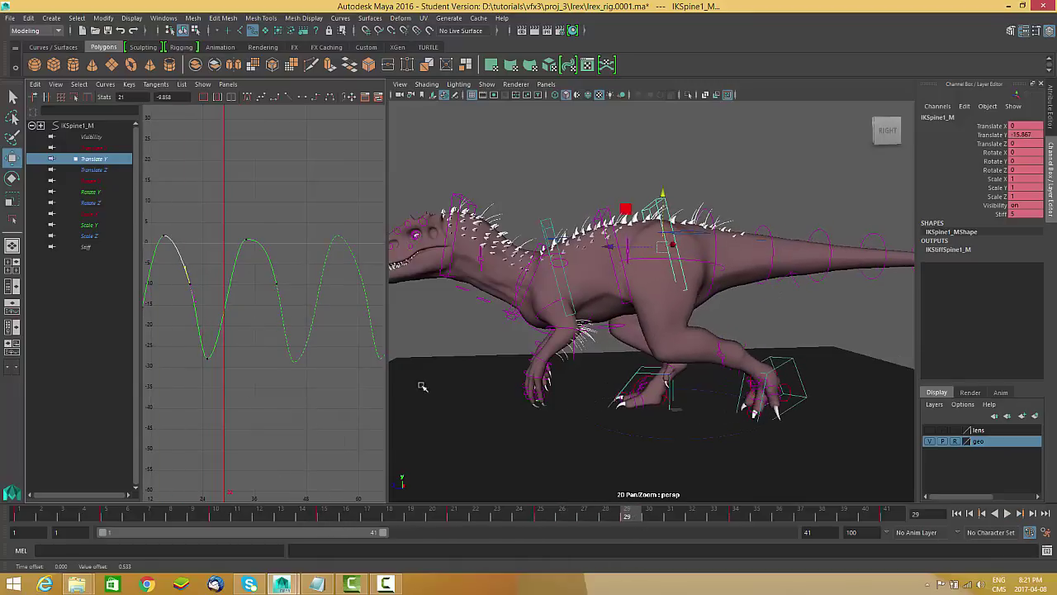
pyautogui.rightClick(224, 222)
pyautogui.keyDown('alt'); pyautogui.moveTo(256, 322); pyautogui.dragTo(299, 315, button='middle'); pyautogui.keyUp('alt')
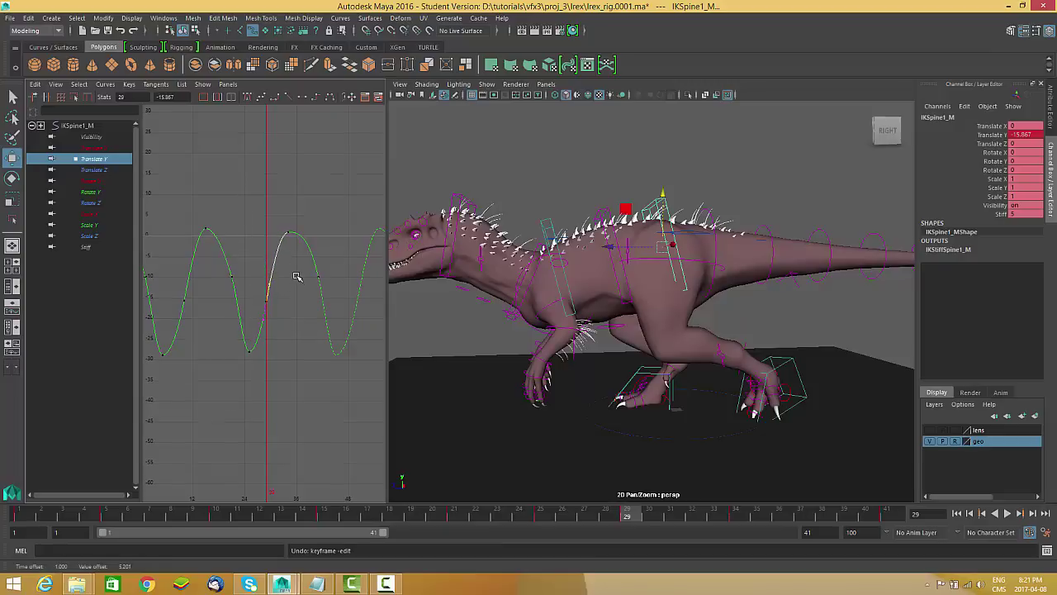
pyautogui.scroll(-4, 289, 282)
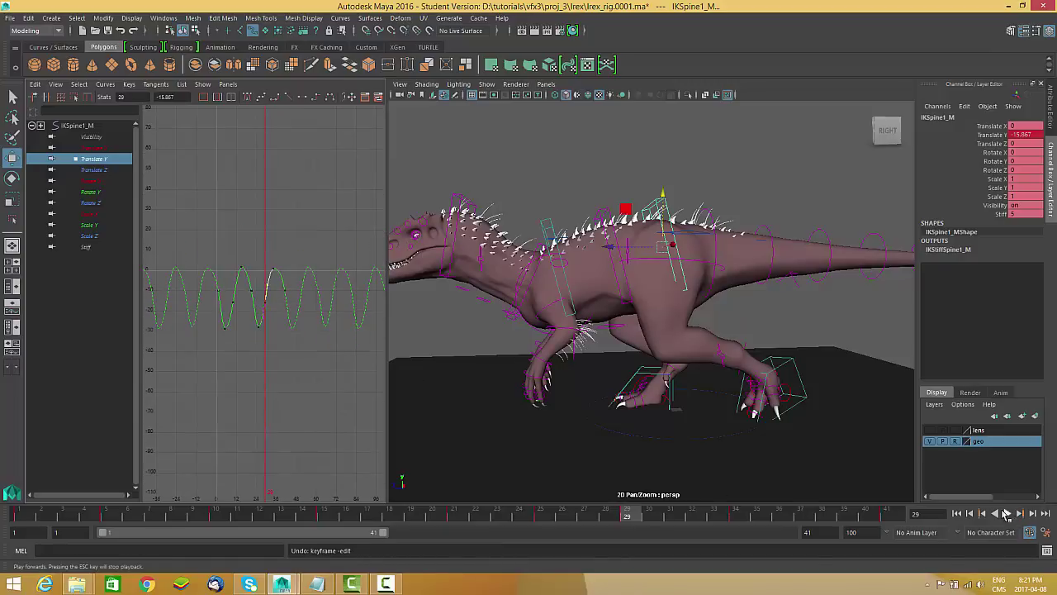
# Step: Play back the cycle, then stretch the hip spine control's whole Translate Y curve upward so its peaks reach about 5
pyautogui.click(1007, 513)
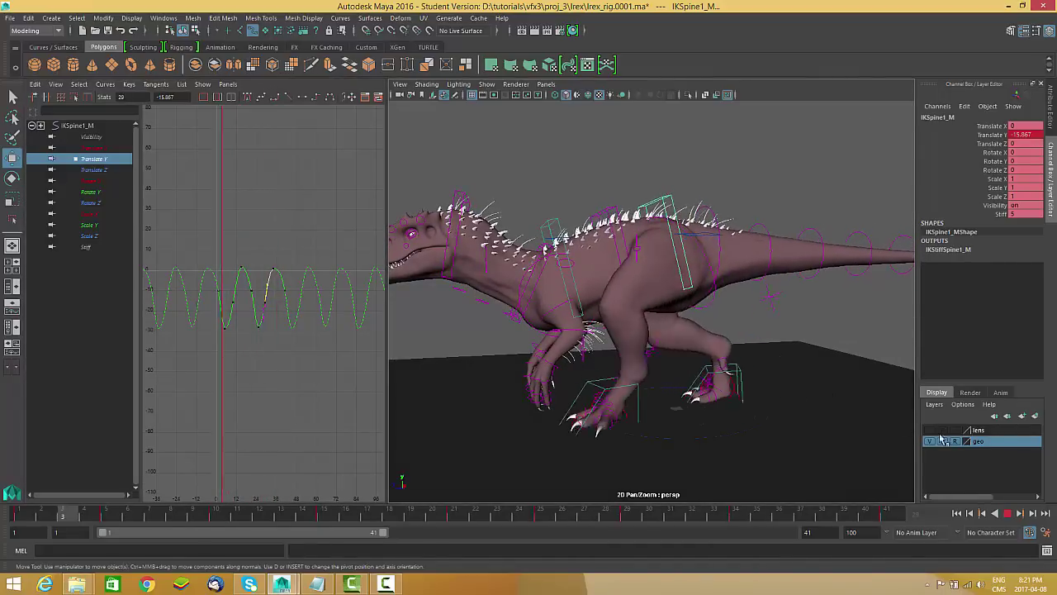
pyautogui.click(1009, 515)
pyautogui.moveTo(289, 260); pyautogui.dragTo(220, 360)
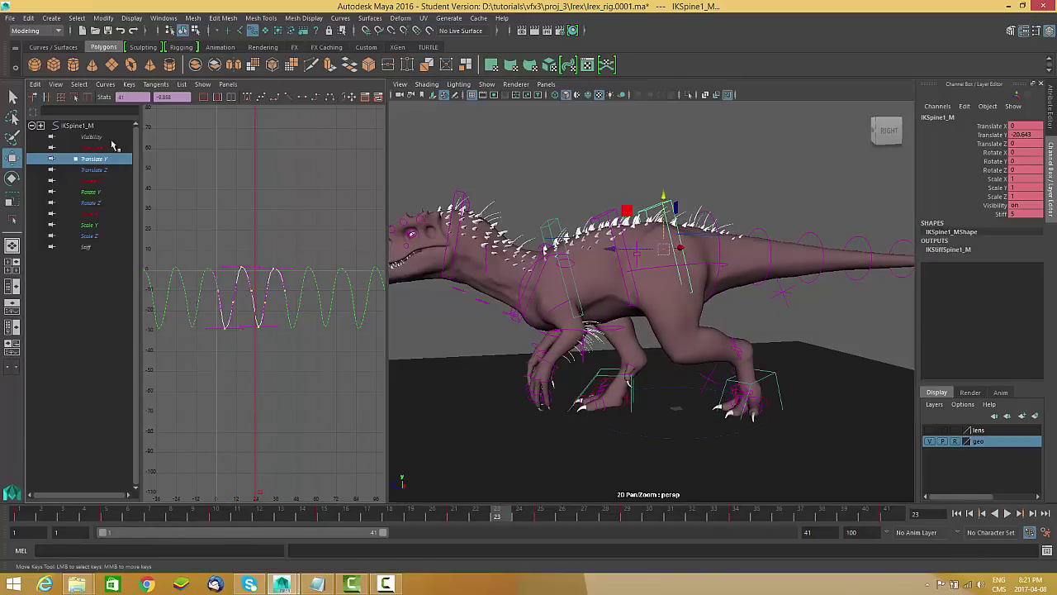
pyautogui.click(74, 97)
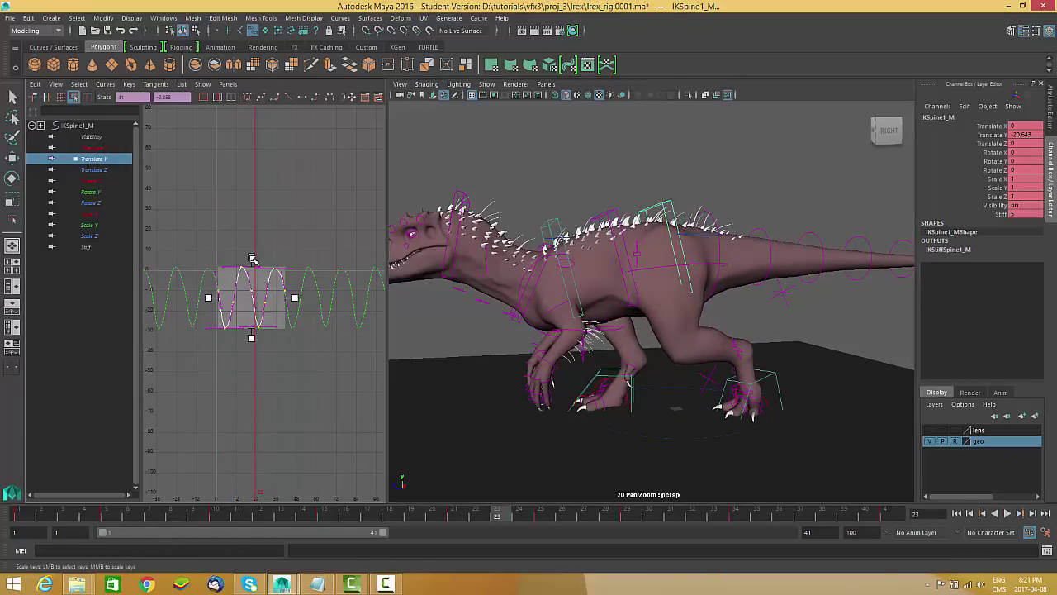
pyautogui.moveTo(253, 254); pyautogui.dragTo(252, 248)
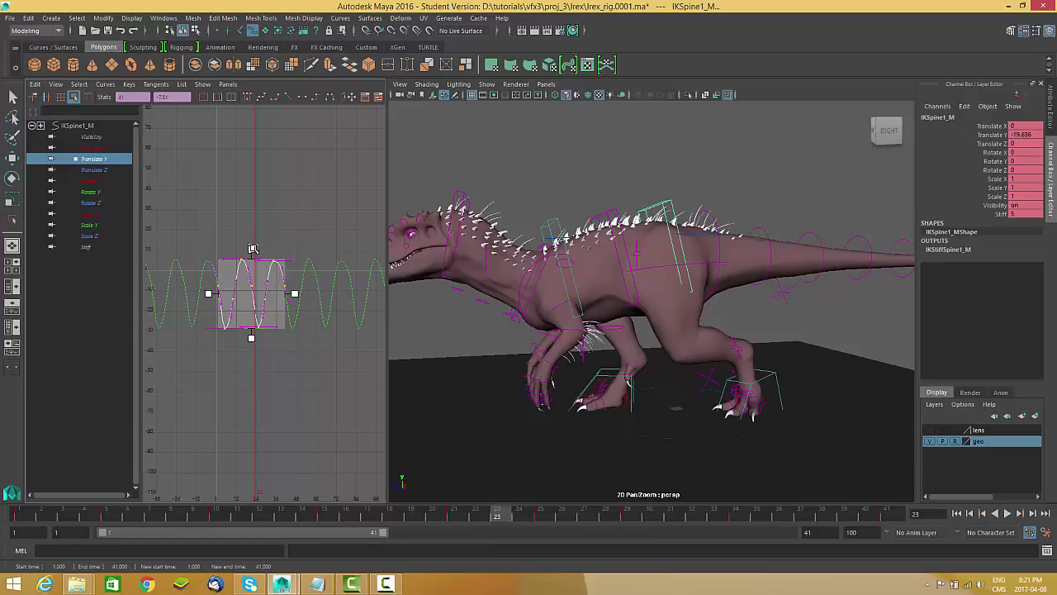
# Step: Play back the walk cycle and inspect the body's bounce from the side and from behind
pyautogui.click(1008, 514)
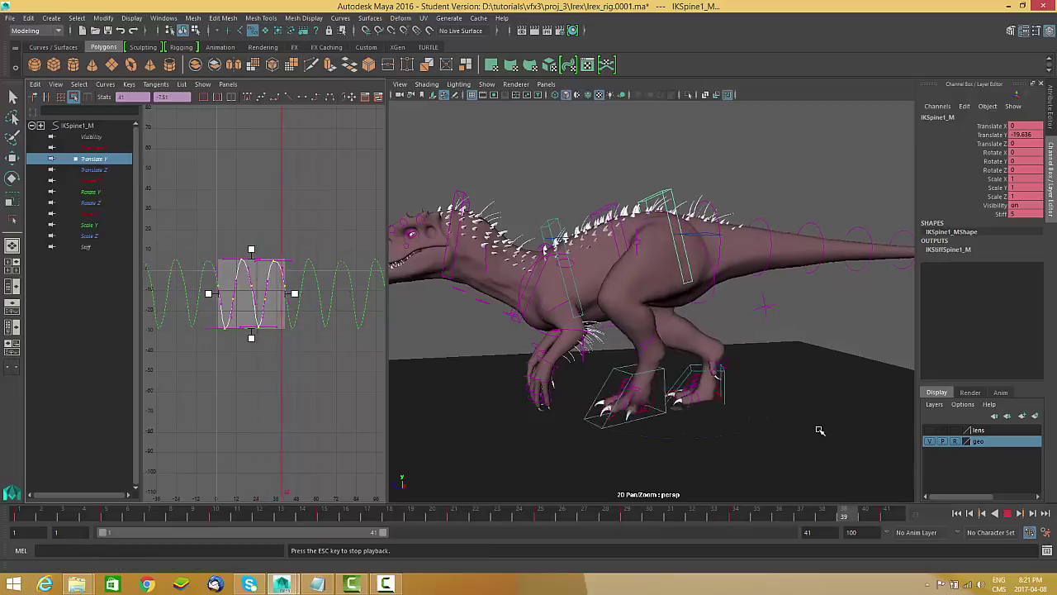
pyautogui.keyDown('alt'); pyautogui.moveTo(810, 420); pyautogui.dragTo(806, 394); pyautogui.keyUp('alt')
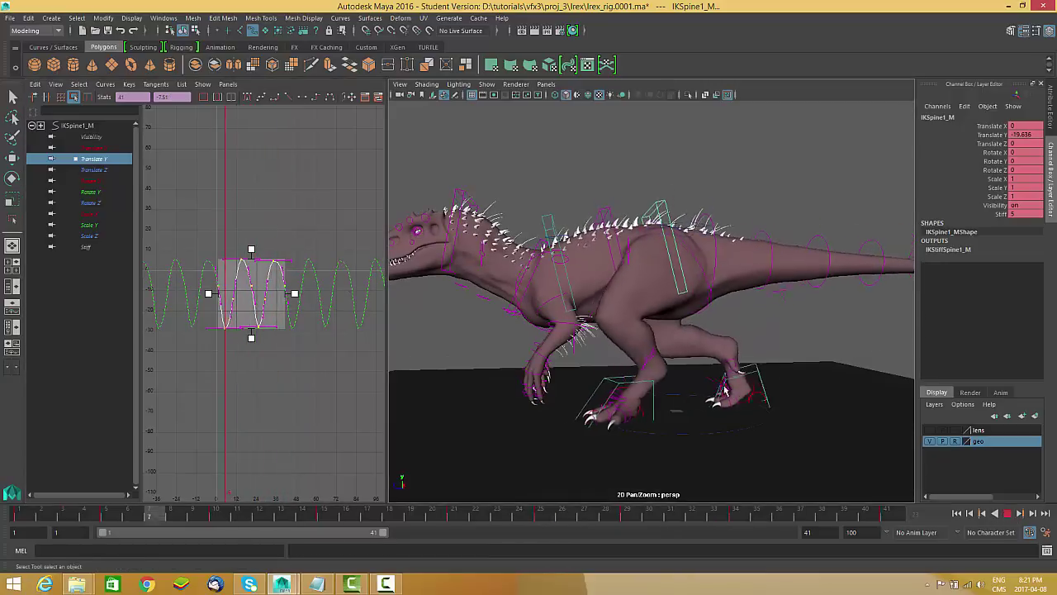
pyautogui.keyDown('alt'); pyautogui.moveTo(806, 395); pyautogui.dragTo(774, 391, button='right'); pyautogui.keyUp('alt')
pyautogui.keyDown('alt'); pyautogui.moveTo(774, 392); pyautogui.dragTo(706, 394); pyautogui.keyUp('alt')
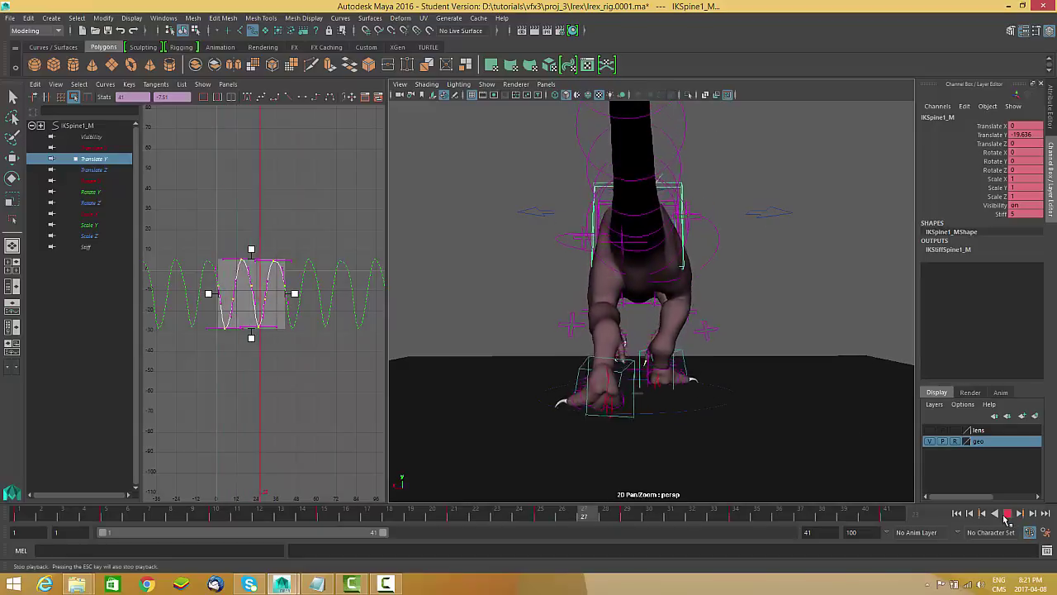
pyautogui.click(1005, 515)
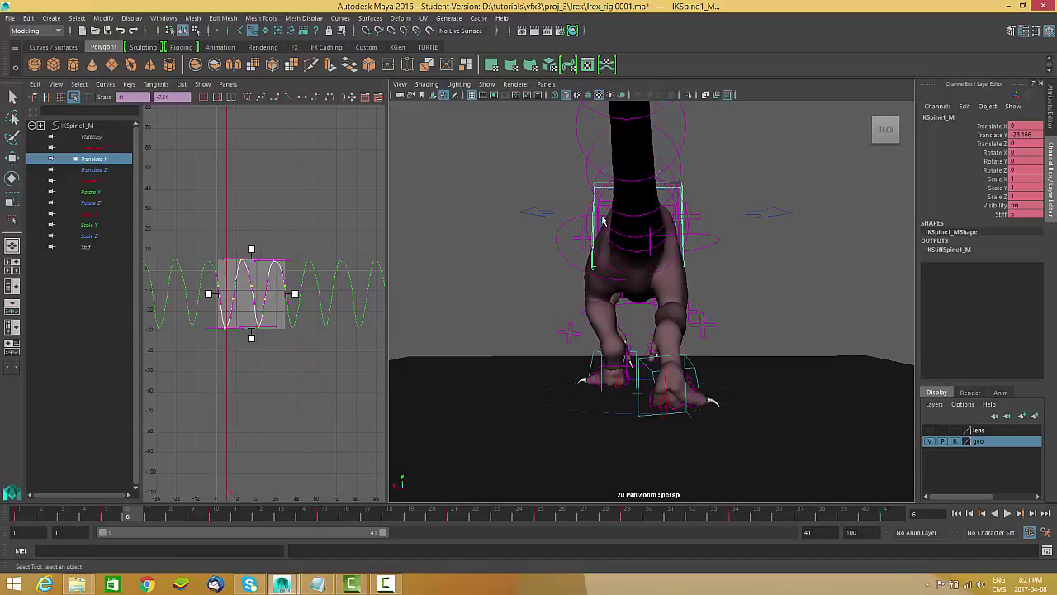
# Step: Select the RootX_M control at the hips, try moving it sideways by about 22.8, and undo that move
pyautogui.keyDown('alt'); pyautogui.moveTo(561, 209); pyautogui.dragTo(738, 301); pyautogui.keyUp('alt')
pyautogui.keyDown('alt'); pyautogui.moveTo(663, 337); pyautogui.dragTo(672, 347, button='right'); pyautogui.keyUp('alt')
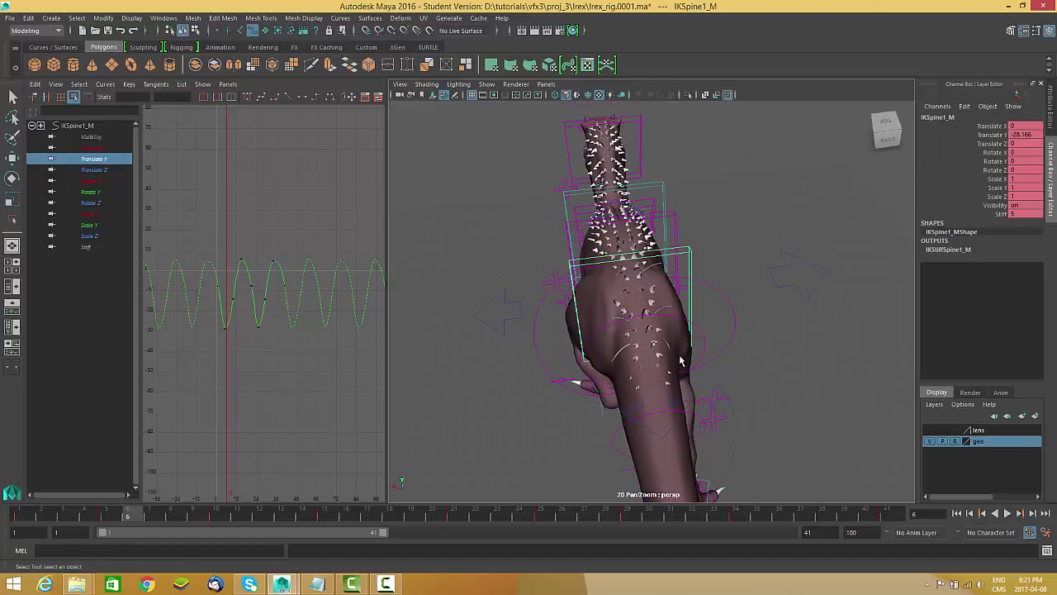
pyautogui.press('w')
pyautogui.keyDown('alt'); pyautogui.moveTo(626, 323); pyautogui.dragTo(562, 283); pyautogui.keyUp('alt')
pyautogui.click(509, 262)
pyautogui.hotkey('ctrl', 'z')
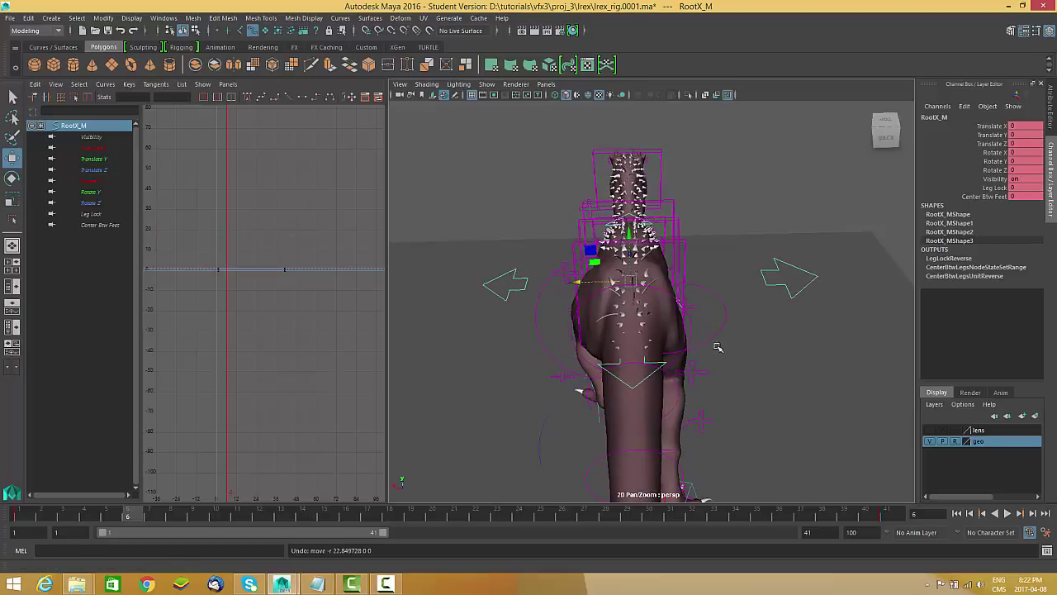
# Step: Shift the root control sideways to a Translate X of about 16.6 at frame 14 and key it
pyautogui.keyDown('alt'); pyautogui.moveTo(681, 356); pyautogui.dragTo(649, 361); pyautogui.keyUp('alt')
pyautogui.keyDown('alt'); pyautogui.moveTo(649, 361); pyautogui.dragTo(658, 342, button='middle'); pyautogui.keyUp('alt')
pyautogui.hotkey('alt', 'v')
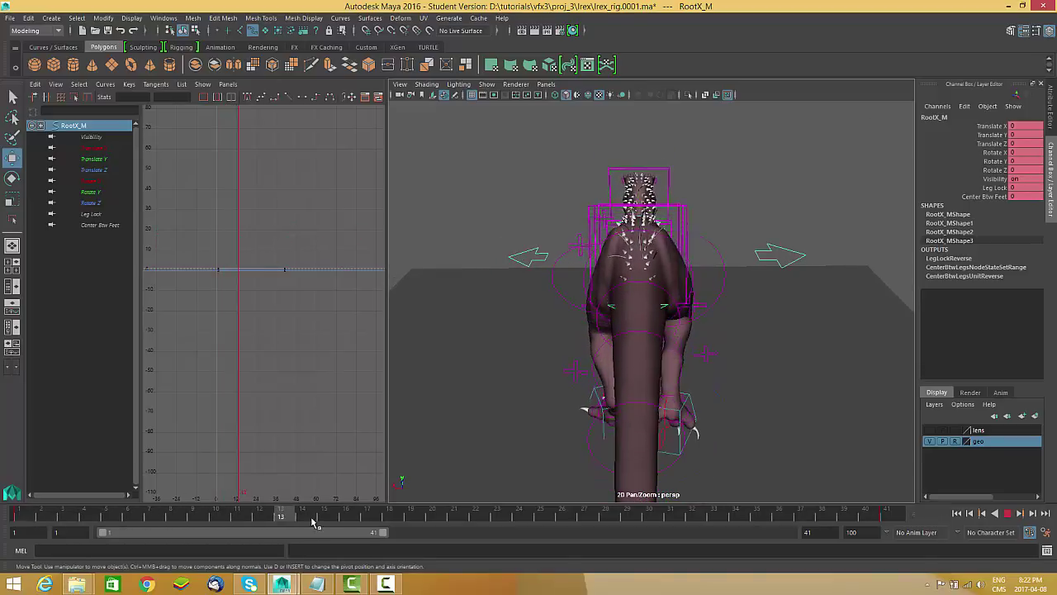
pyautogui.hotkey('alt', 'v')
pyautogui.keyDown('alt'); pyautogui.moveTo(627, 388); pyautogui.dragTo(698, 409); pyautogui.keyUp('alt')
pyautogui.moveTo(326, 517)
pyautogui.mouseDown()
pyautogui.moveTo(286, 514)
pyautogui.moveTo(310, 513)
pyautogui.mouseUp()
pyautogui.keyDown('alt'); pyautogui.moveTo(708, 433); pyautogui.dragTo(580, 241); pyautogui.keyUp('alt')
pyautogui.press('s')
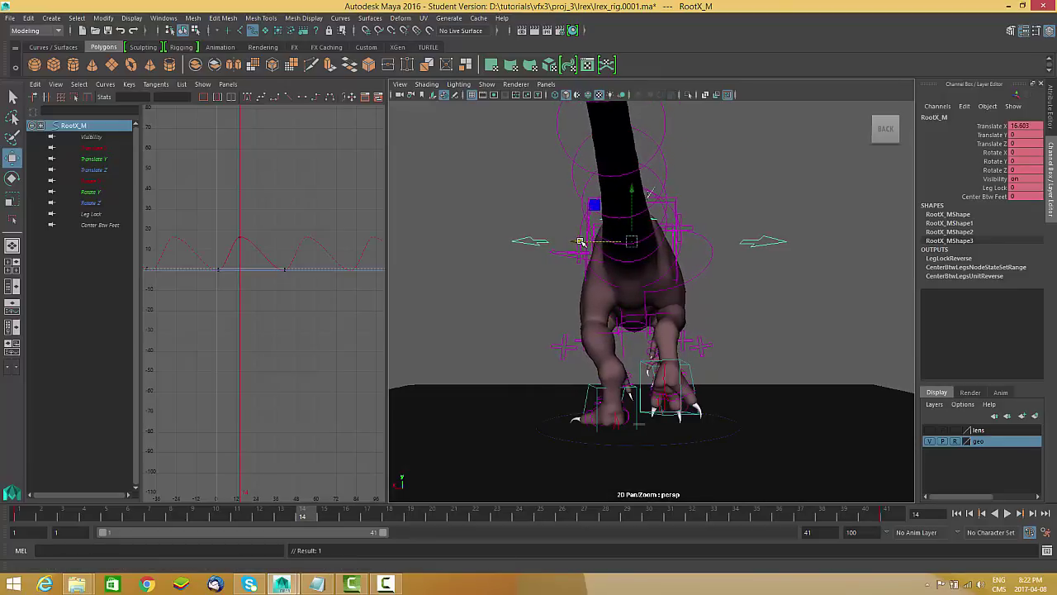
# Step: Shift the root control to the opposite side at frame 35, adjusting its Translate X key to about -21.7
pyautogui.hotkey('alt', 'v')
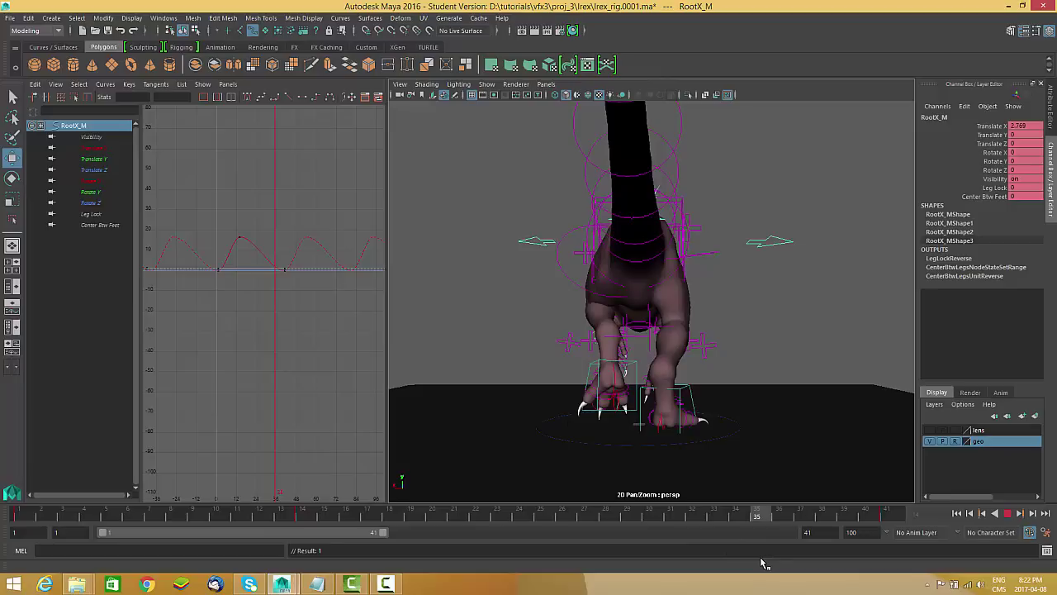
pyautogui.hotkey('alt', 'v')
pyautogui.moveTo(584, 241); pyautogui.dragTo(593, 242)
pyautogui.keyDown('alt'); pyautogui.moveTo(198, 297); pyautogui.dragTo(285, 306, button='right'); pyautogui.keyUp('alt')
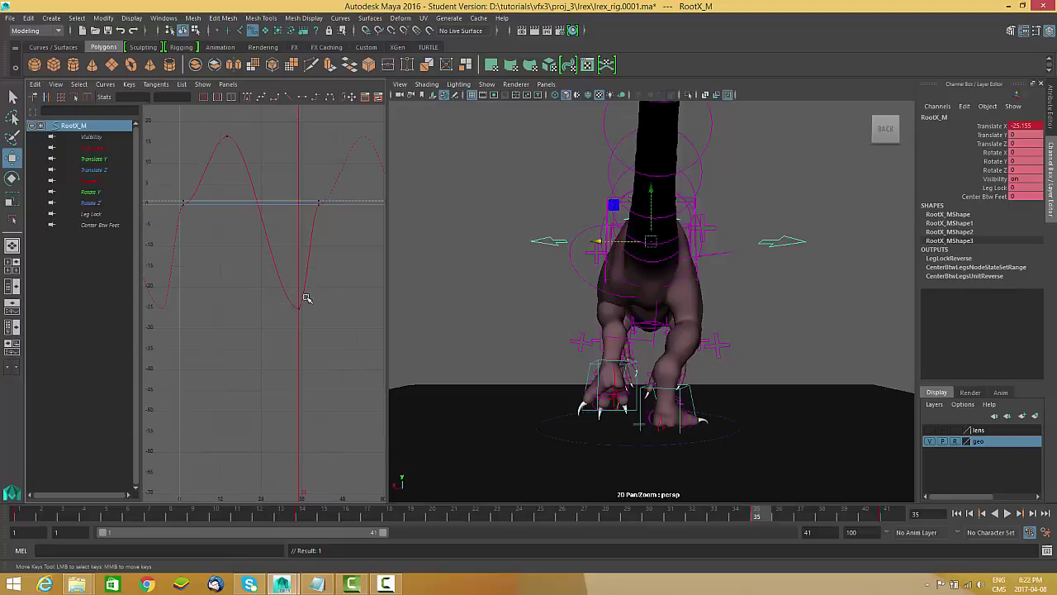
pyautogui.moveTo(288, 352); pyautogui.dragTo(288, 353)
pyautogui.keyDown('shift'); pyautogui.moveTo(312, 378); pyautogui.dragTo(312, 351, button='middle'); pyautogui.keyUp('shift')
pyautogui.press('z')
pyautogui.hotkey('shift', 'z')
# Step: Isolate the root control's Translate X curve and lower its keys at frames 1 and 41 to about -13.3
pyautogui.keyDown('alt'); pyautogui.moveTo(597, 389); pyautogui.dragTo(593, 391, button='middle'); pyautogui.keyUp('alt')
pyautogui.keyDown('alt'); pyautogui.moveTo(276, 245); pyautogui.dragTo(277, 260, button='middle'); pyautogui.keyUp('alt')
pyautogui.click(101, 148)
pyautogui.keyDown('alt'); pyautogui.moveTo(327, 211); pyautogui.dragTo(317, 216, button='middle'); pyautogui.keyUp('alt')
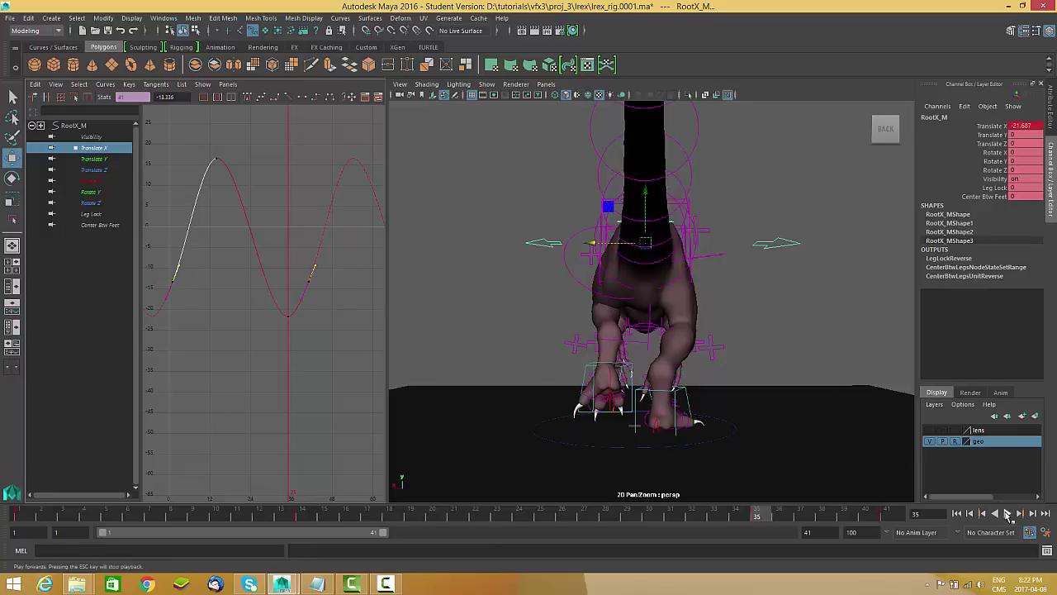
# Step: Play back the cycle and examine the body's side-to-side sway from the front, side and three-quarter views
pyautogui.click(1007, 513)
pyautogui.keyDown('alt'); pyautogui.moveTo(703, 371); pyautogui.dragTo(798, 378); pyautogui.keyUp('alt')
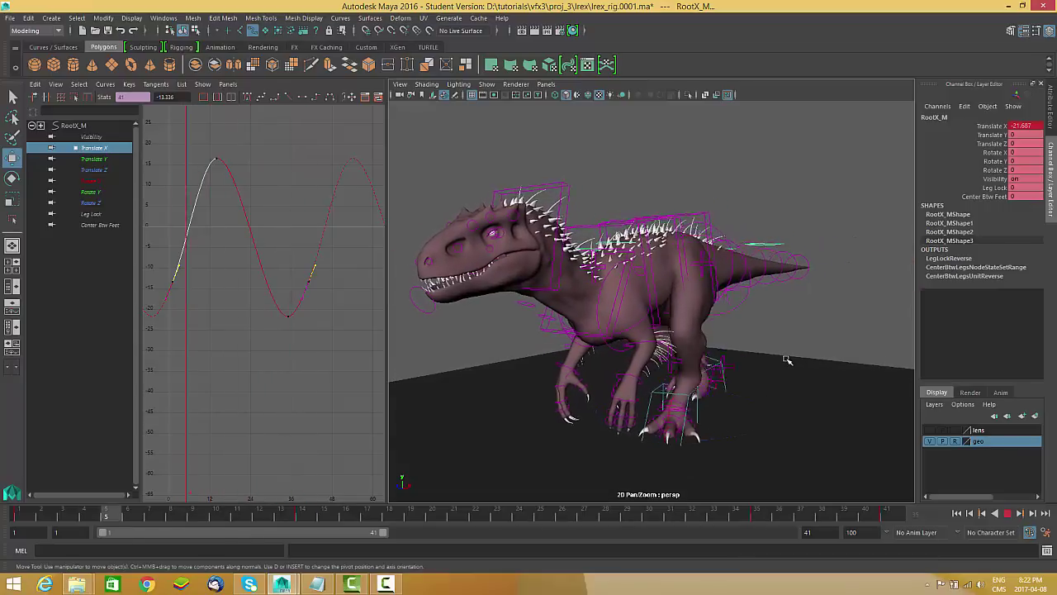
pyautogui.keyDown('alt'); pyautogui.moveTo(787, 359); pyautogui.dragTo(726, 356); pyautogui.keyUp('alt')
pyautogui.keyDown('alt'); pyautogui.moveTo(650, 354); pyautogui.dragTo(685, 378); pyautogui.keyUp('alt')
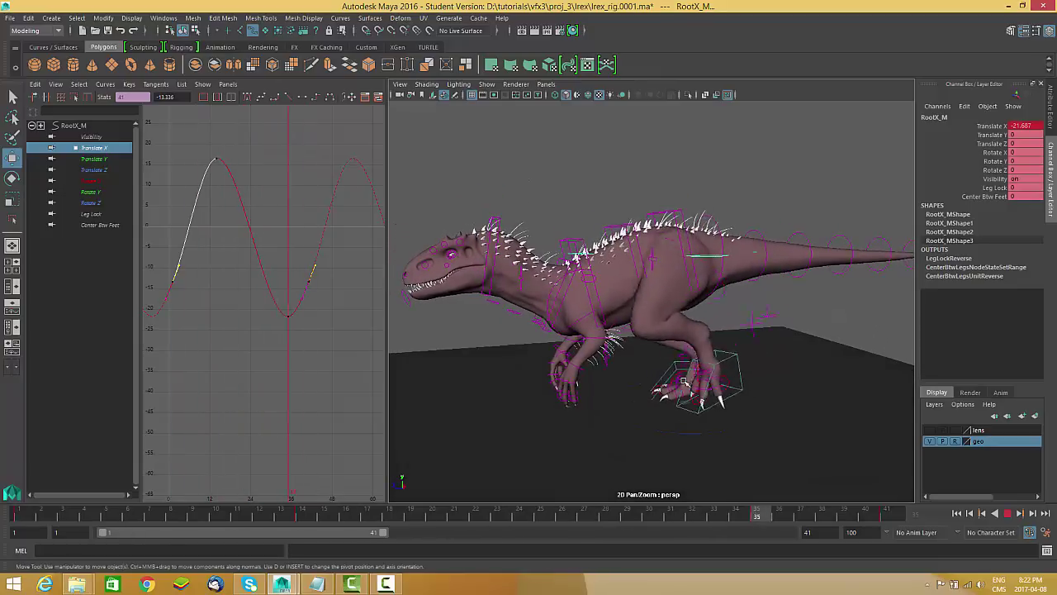
pyautogui.keyDown('alt'); pyautogui.moveTo(750, 413); pyautogui.dragTo(760, 388); pyautogui.keyUp('alt')
pyautogui.keyDown('alt'); pyautogui.moveTo(652, 364); pyautogui.dragTo(605, 363); pyautogui.keyUp('alt')
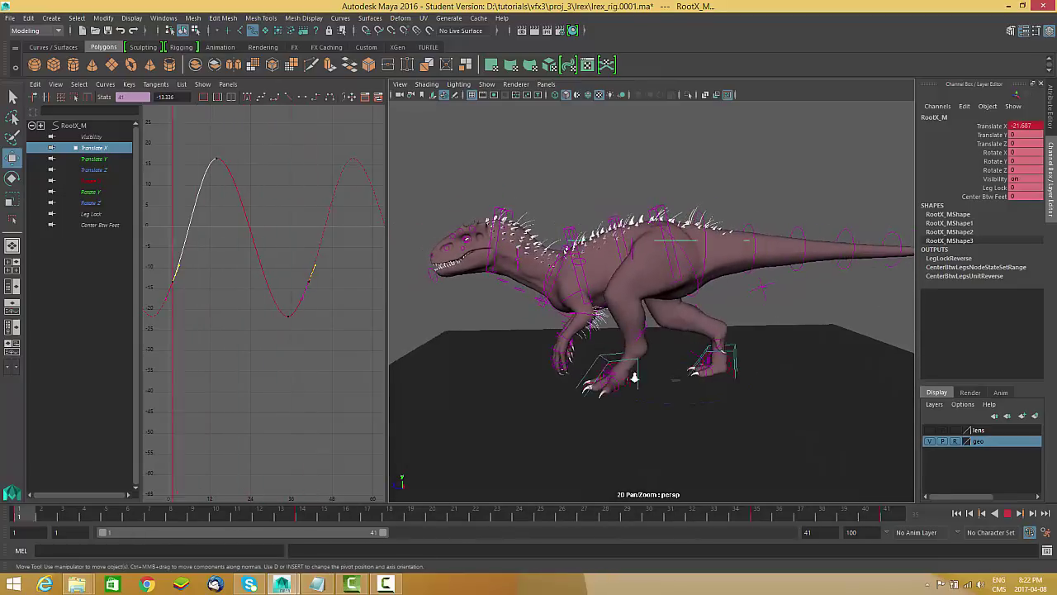
pyautogui.keyDown('alt'); pyautogui.moveTo(605, 363); pyautogui.dragTo(651, 348, button='right'); pyautogui.keyUp('alt')
pyautogui.keyDown('alt'); pyautogui.moveTo(638, 347); pyautogui.dragTo(701, 349); pyautogui.keyUp('alt')
pyautogui.keyDown('alt'); pyautogui.moveTo(716, 298); pyautogui.dragTo(639, 295); pyautogui.keyUp('alt')
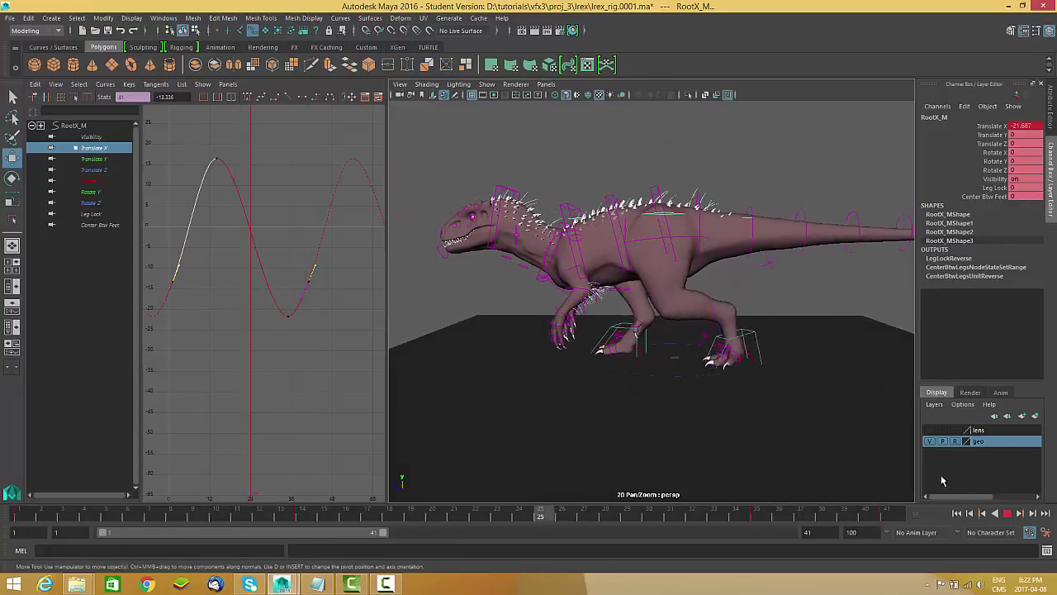
pyautogui.click(1007, 514)
# Step: Select the chest spine control IKSpine3_M and frame the dinosaur in a side view
pyautogui.keyDown('alt'); pyautogui.moveTo(619, 296); pyautogui.dragTo(528, 173, button='right'); pyautogui.keyUp('alt')
pyautogui.keyDown('alt'); pyautogui.moveTo(528, 173); pyautogui.dragTo(549, 180); pyautogui.keyUp('alt')
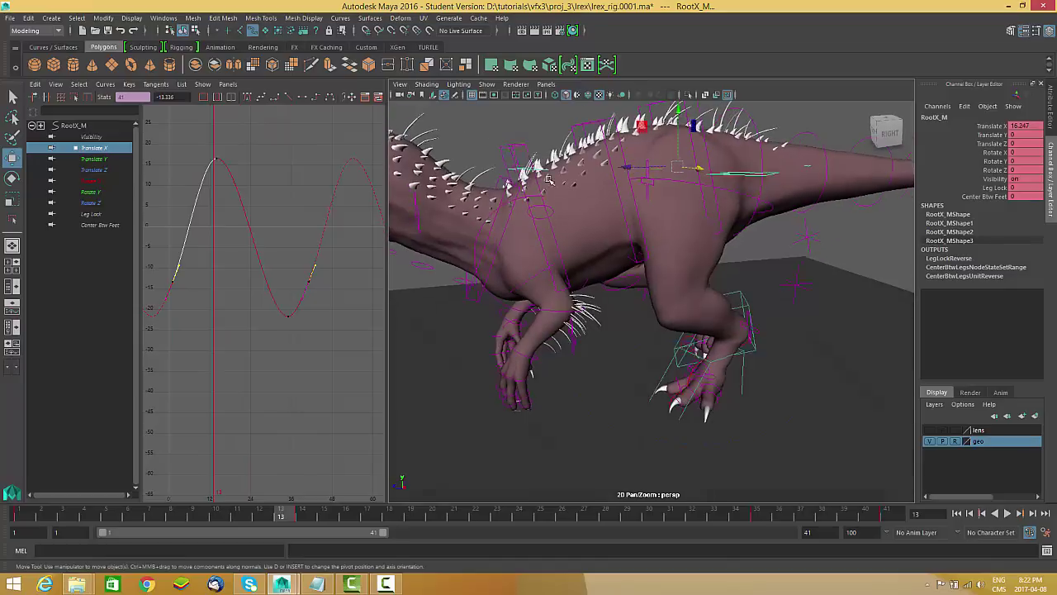
pyautogui.click(513, 147)
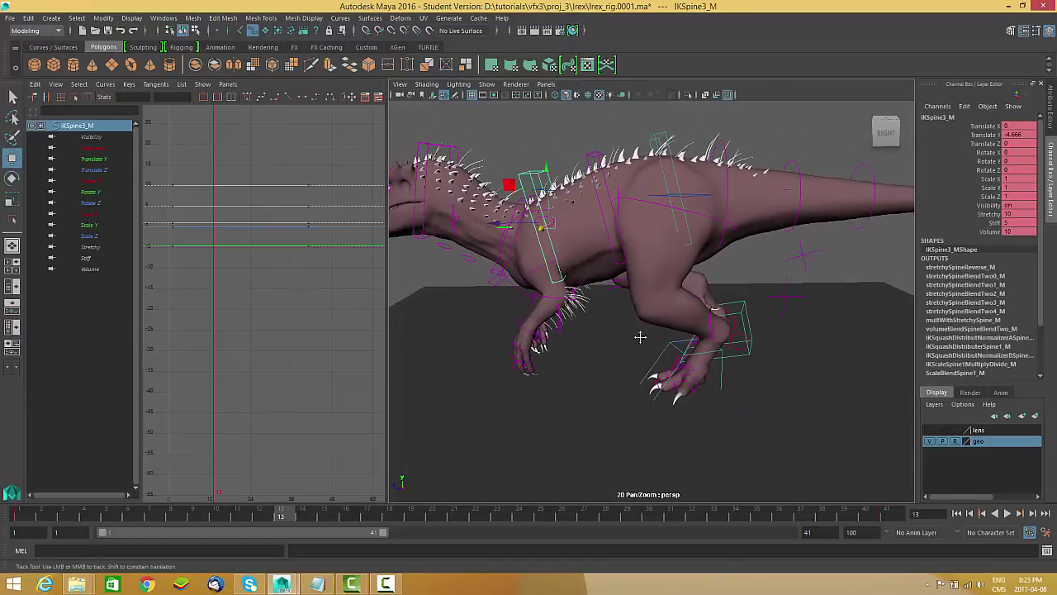
pyautogui.keyDown('alt'); pyautogui.moveTo(621, 339); pyautogui.dragTo(661, 329, button='middle'); pyautogui.keyUp('alt')
pyautogui.keyDown('alt'); pyautogui.moveTo(661, 329); pyautogui.dragTo(635, 338, button='right'); pyautogui.keyUp('alt')
pyautogui.keyDown('alt'); pyautogui.moveTo(635, 337); pyautogui.dragTo(621, 310); pyautogui.keyUp('alt')
# Step: Scrub through frames 1 to 14 to examine the timing of the hips and legs against the chest
pyautogui.keyDown('alt'); pyautogui.moveTo(495, 401); pyautogui.dragTo(491, 420); pyautogui.keyUp('alt')
pyautogui.moveTo(223, 517); pyautogui.dragTo(220, 548)
pyautogui.keyDown('alt'); pyautogui.moveTo(594, 290); pyautogui.dragTo(719, 235); pyautogui.keyUp('alt')
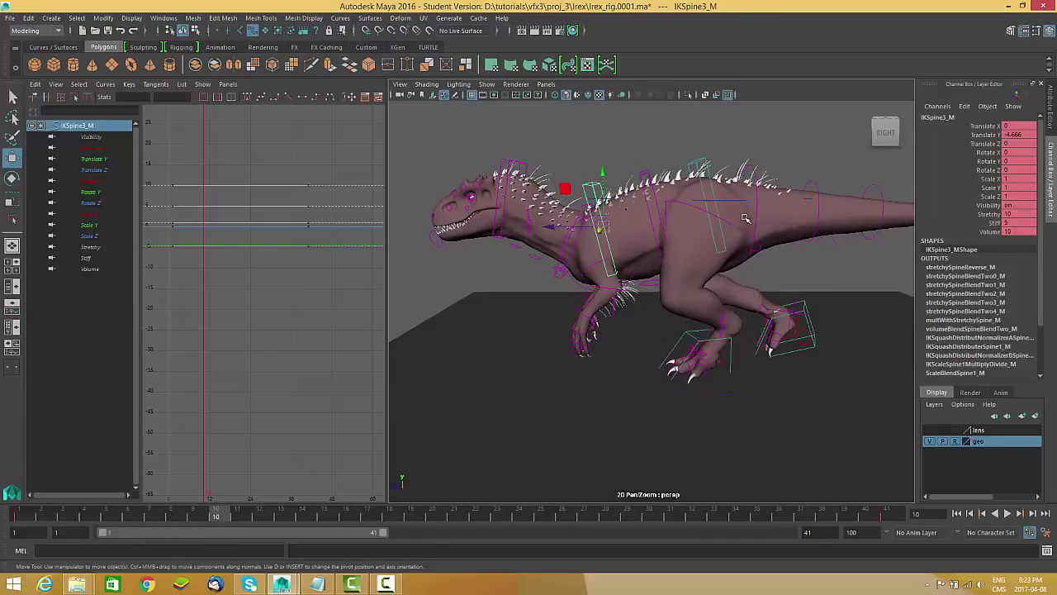
pyautogui.keyDown('alt'); pyautogui.moveTo(492, 369); pyautogui.dragTo(462, 354); pyautogui.keyUp('alt')
pyautogui.moveTo(217, 514); pyautogui.dragTo(104, 518)
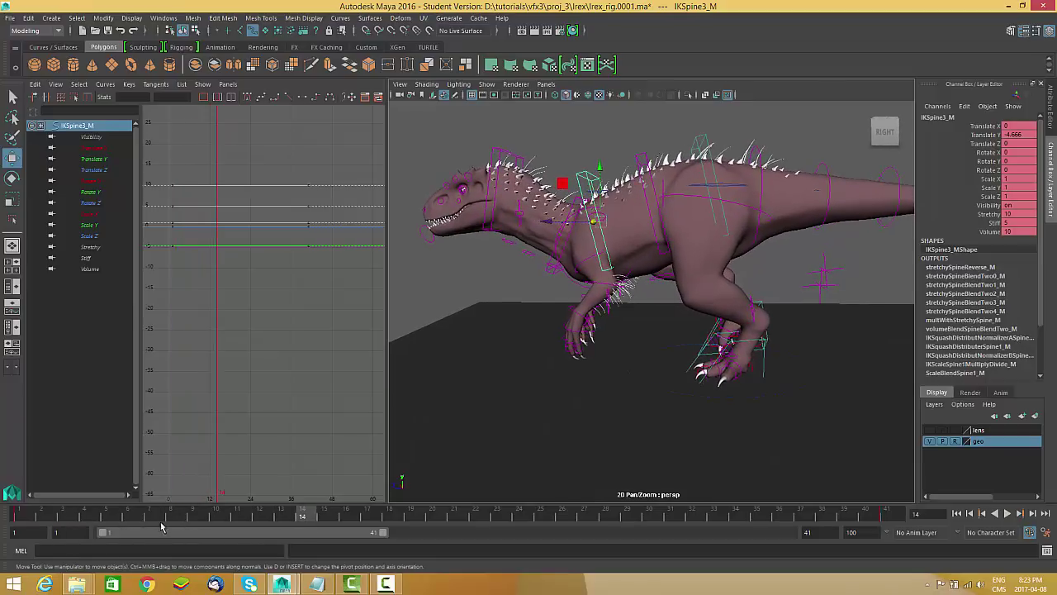
pyautogui.moveTo(298, 519)
pyautogui.mouseDown()
pyautogui.moveTo(11, 519)
pyautogui.moveTo(142, 523)
pyautogui.mouseUp()
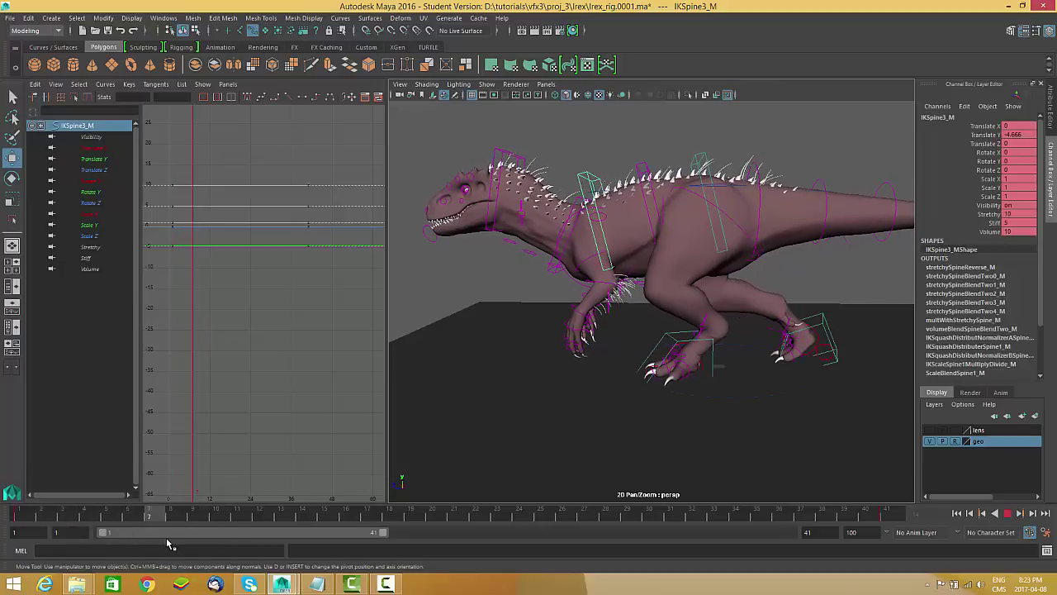
pyautogui.moveTo(169, 538); pyautogui.dragTo(2, 528)
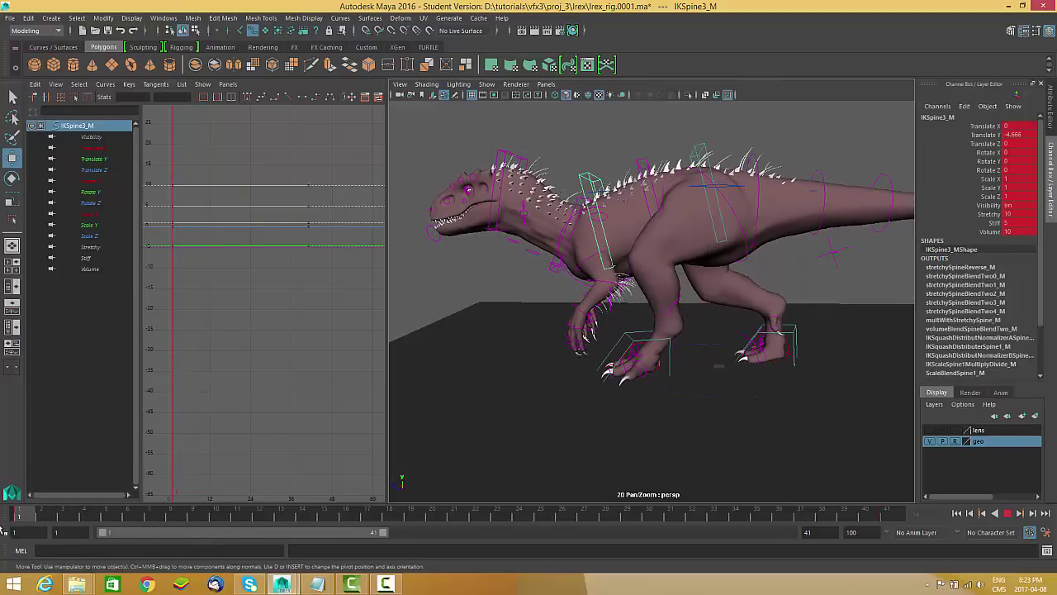
# Step: Lower the chest spine control to a Translate Y of about -25 at frame 10
pyautogui.keyDown('alt'); pyautogui.moveTo(660, 215); pyautogui.dragTo(606, 282); pyautogui.keyUp('alt')
pyautogui.hotkey('alt', 'v')
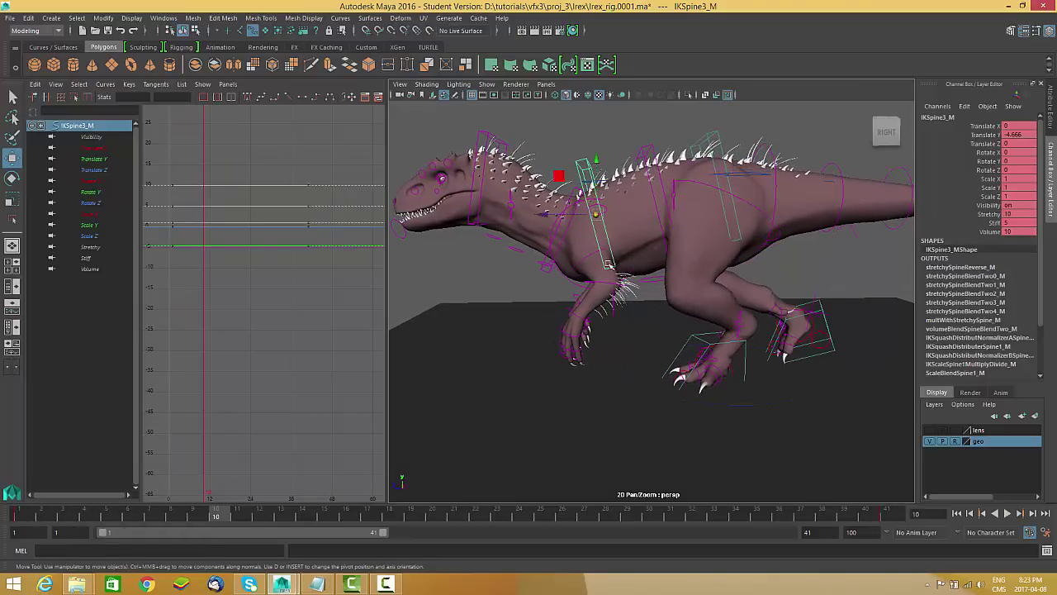
pyautogui.moveTo(595, 160); pyautogui.dragTo(574, 222)
# Step: Raise the chest spine control to a Translate Y of about -1.4 at frame 20
pyautogui.hotkey('alt', 'v')
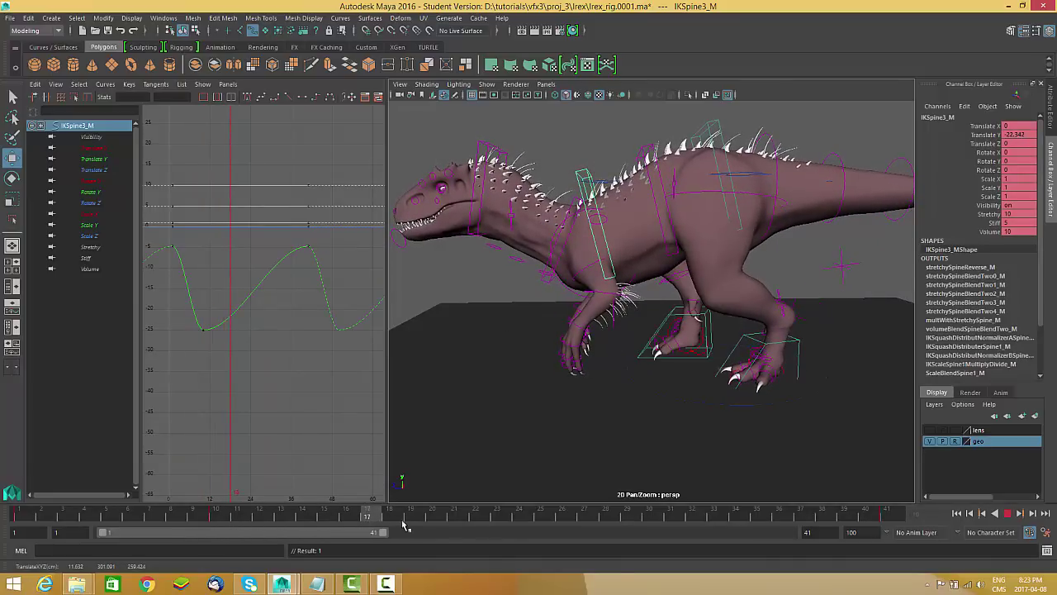
pyautogui.hotkey('alt', 'v')
pyautogui.moveTo(596, 171); pyautogui.dragTo(610, 161)
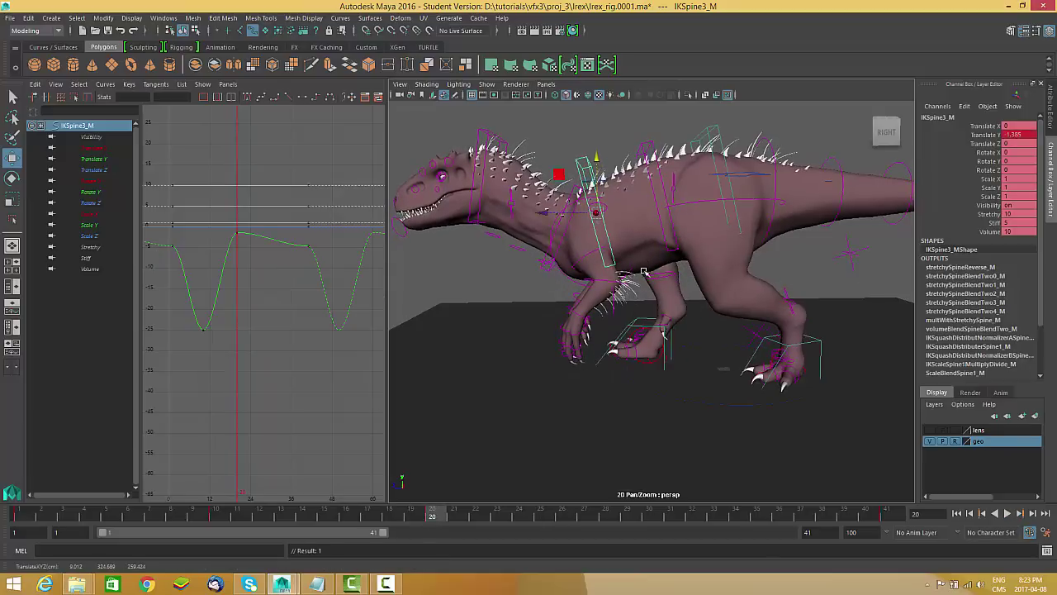
pyautogui.keyDown('alt'); pyautogui.moveTo(285, 289); pyautogui.dragTo(309, 286, button='middle'); pyautogui.keyUp('alt')
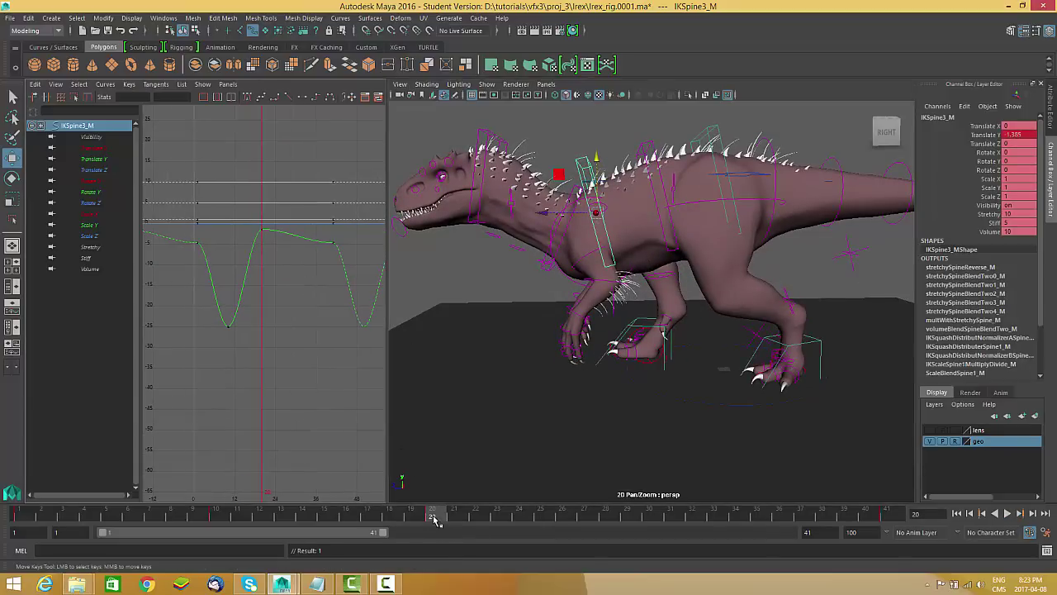
# Step: Lower the chest spine control to a Translate Y of about -22.8 at frame 30 and advance to frame 41
pyautogui.hotkey('alt', 'v')
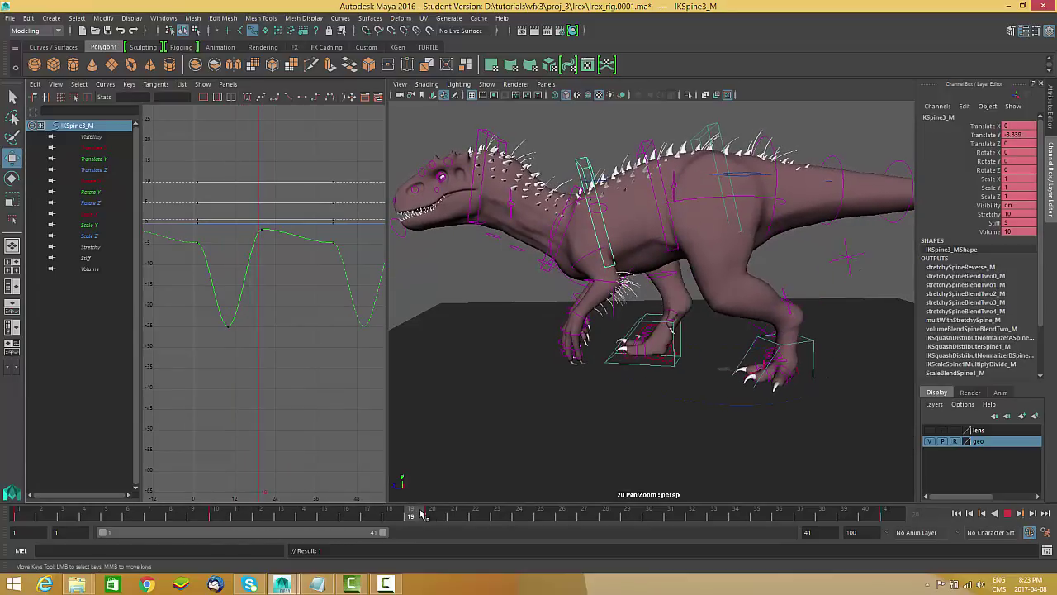
pyautogui.hotkey('alt', 'v')
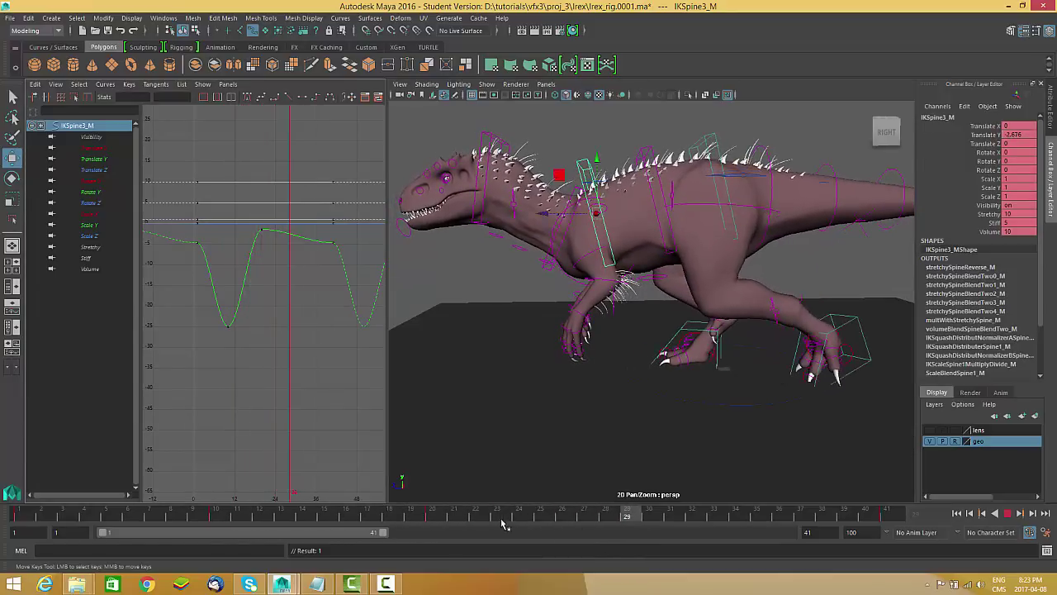
pyautogui.hotkey('alt', 'v')
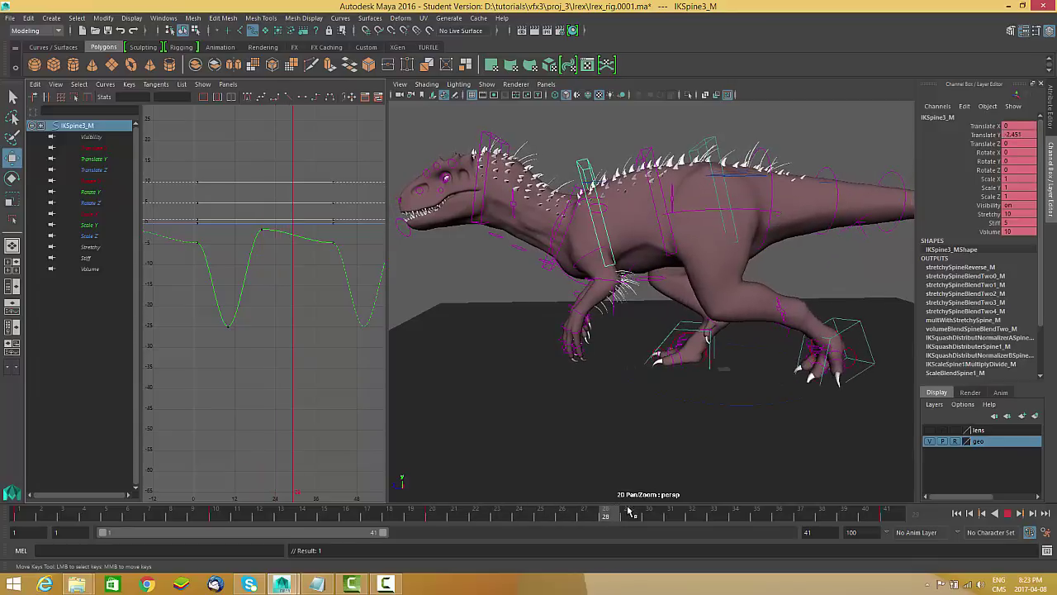
pyautogui.hotkey('alt', 'v')
pyautogui.moveTo(598, 160); pyautogui.dragTo(598, 169)
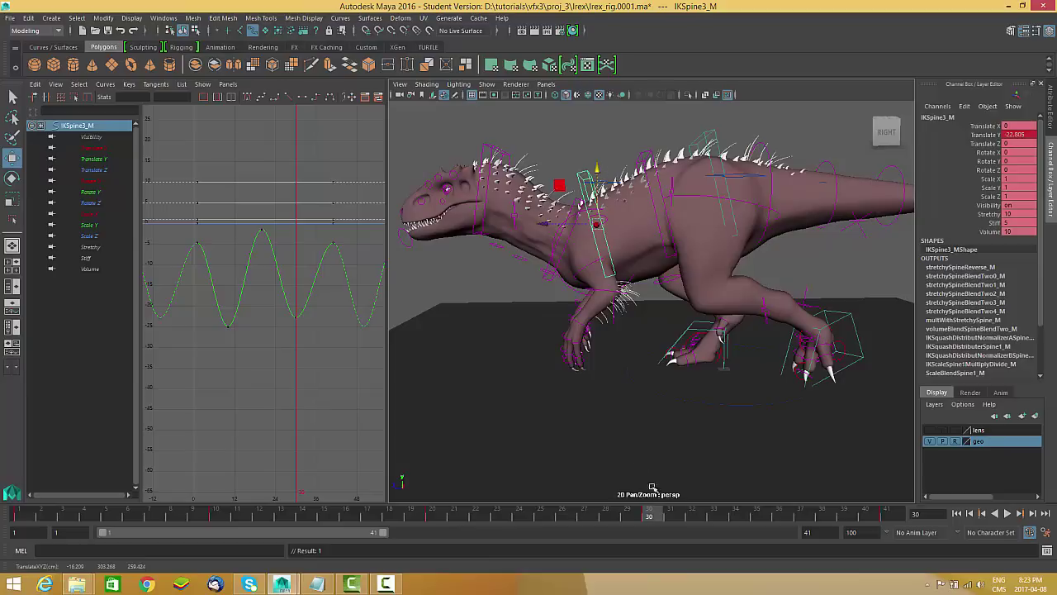
pyautogui.hotkey('alt', 'v')
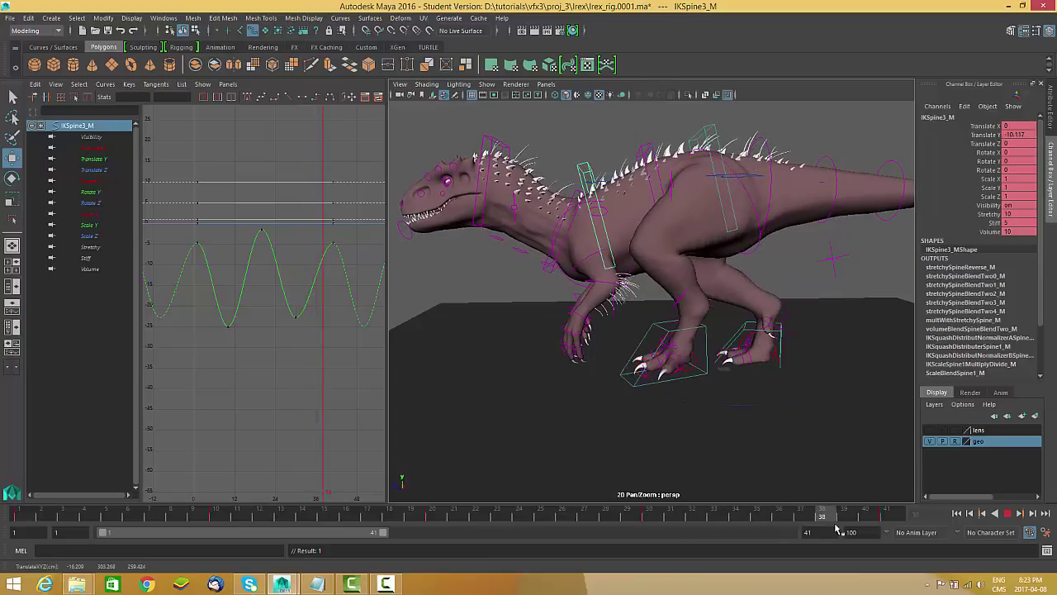
pyautogui.hotkey('alt', 'v')
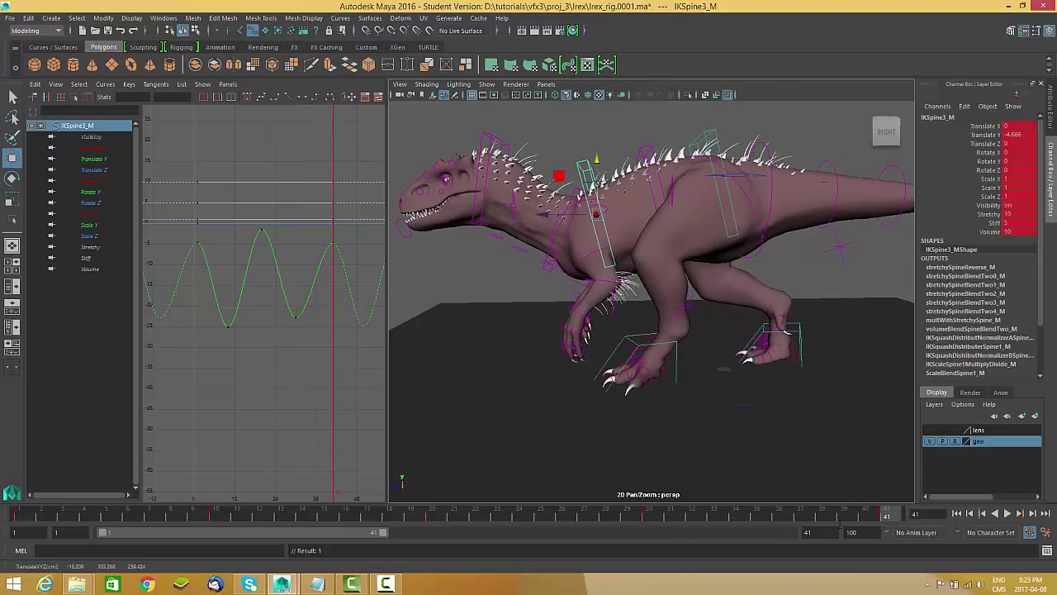
# Step: Raise the chest control's Translate Y keys at frames 1 and 41 to about -1.7 and play back the cycle
pyautogui.click(348, 240)
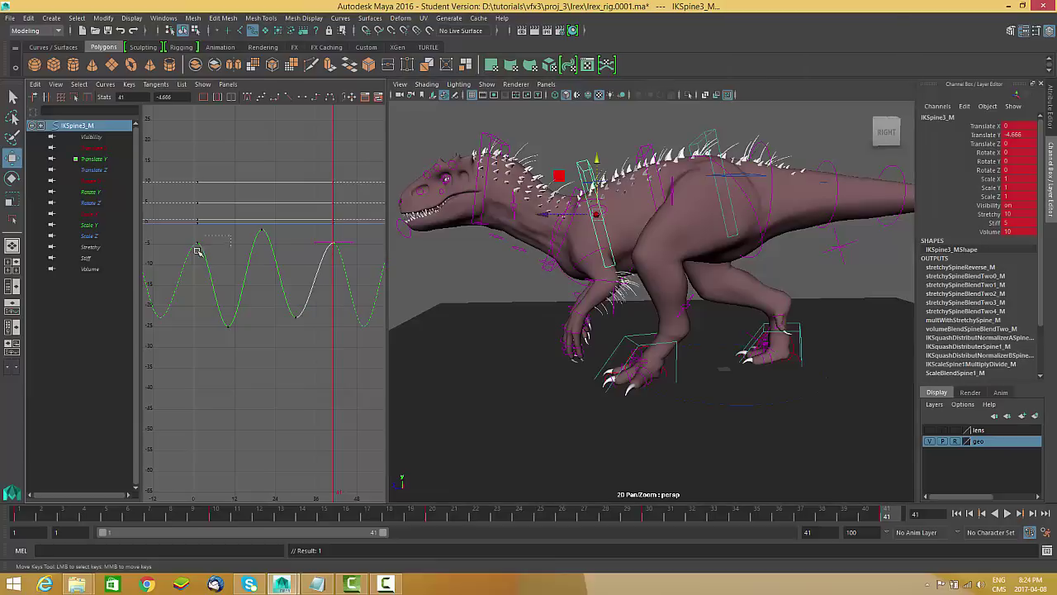
pyautogui.moveTo(264, 282); pyautogui.dragTo(265, 275, button='middle')
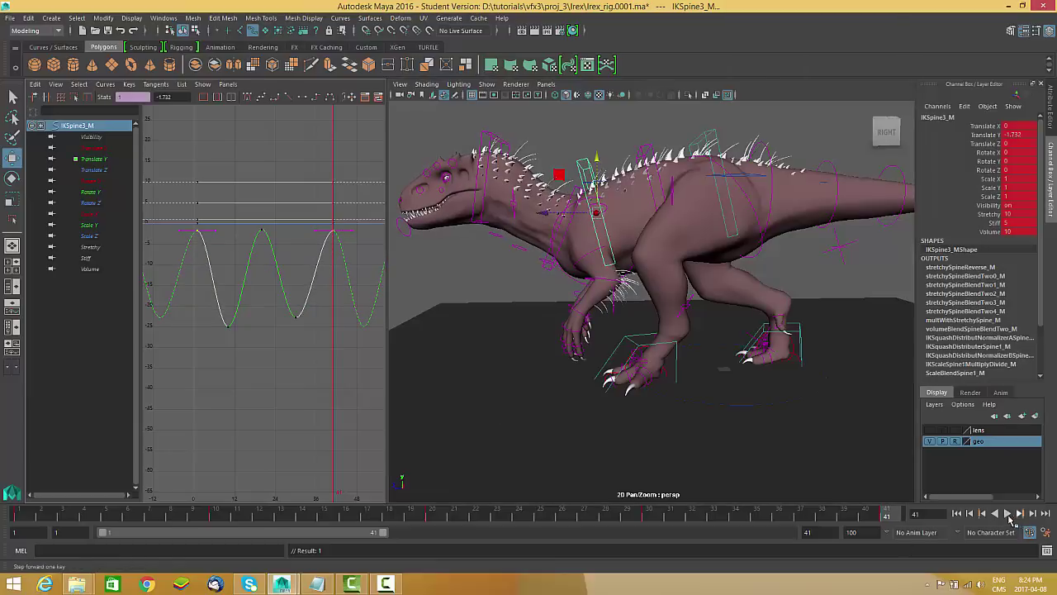
pyautogui.click(1006, 513)
pyautogui.keyDown('alt'); pyautogui.moveTo(703, 360); pyautogui.dragTo(672, 373); pyautogui.keyUp('alt')
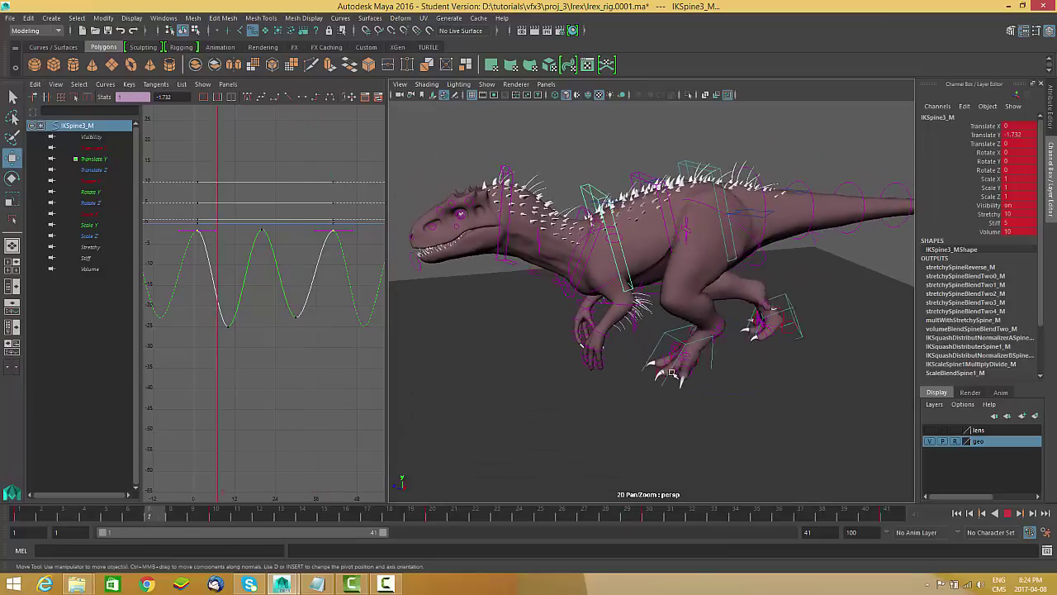
pyautogui.click(1006, 513)
# Step: Raise the chest control's Translate Y peak keys at frames 1, 20 and 41 to about 9.1 and start playback
pyautogui.middleClick(306, 291)
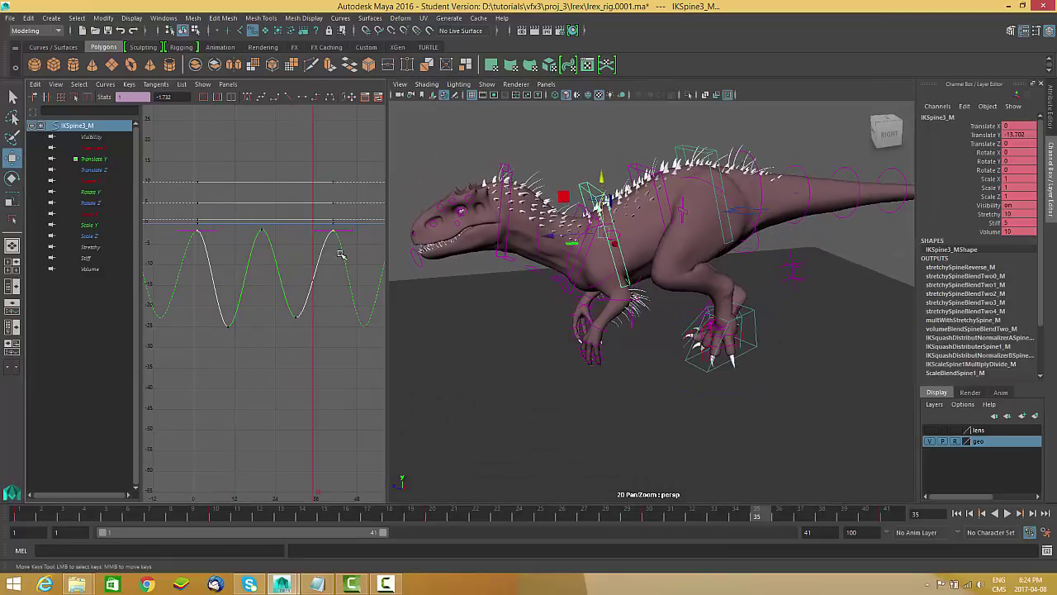
pyautogui.moveTo(303, 293); pyautogui.dragTo(296, 246, button='middle')
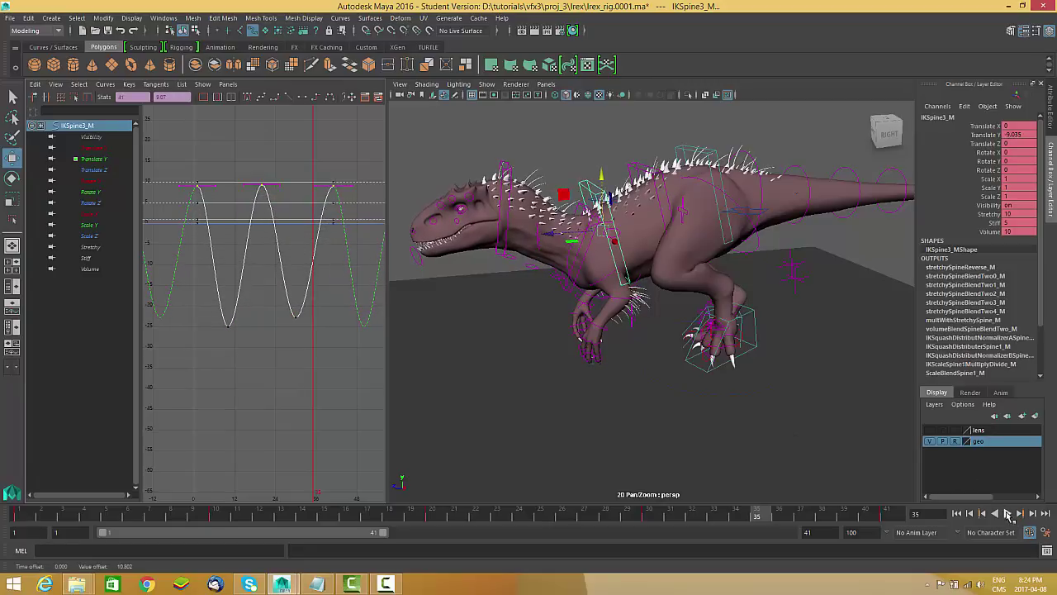
pyautogui.click(1008, 514)
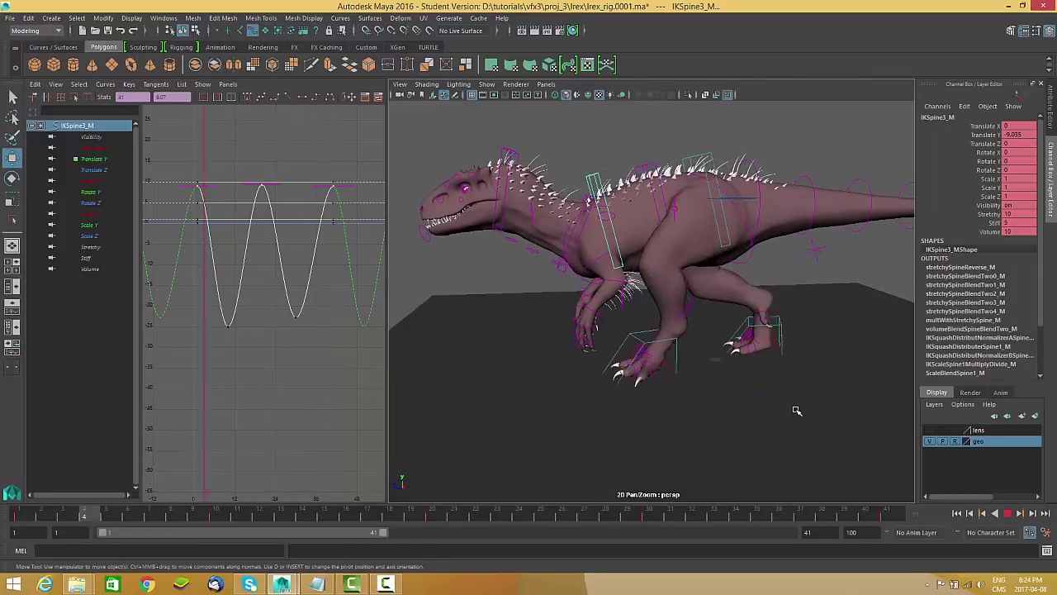
# Step: Raise the chest's low Translate Y key at frame 10 to about -22.7, play back the cycle and stop at frame 6
pyautogui.moveTo(218, 306); pyautogui.dragTo(246, 354)
pyautogui.keyDown('shift'); pyautogui.moveTo(250, 398); pyautogui.dragTo(245, 388, button='middle'); pyautogui.keyUp('shift')
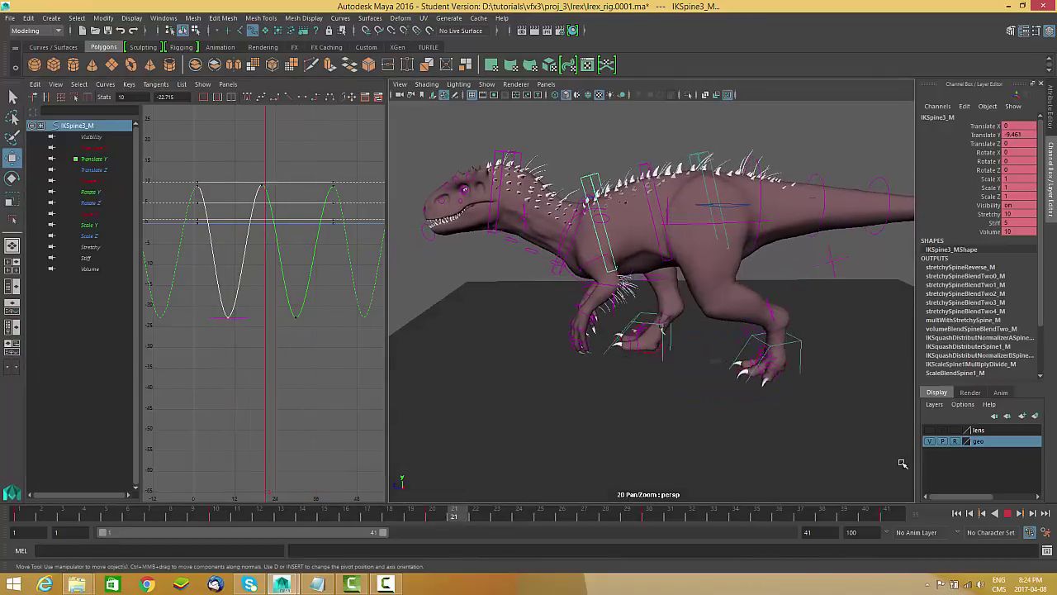
pyautogui.press('Escape')
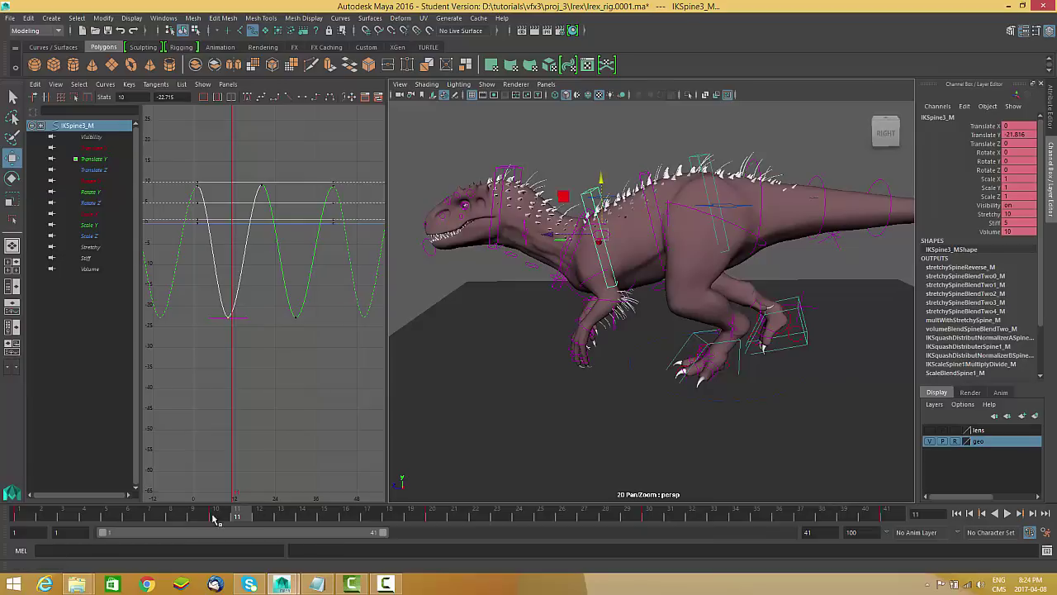
pyautogui.hotkey('alt', 'v')
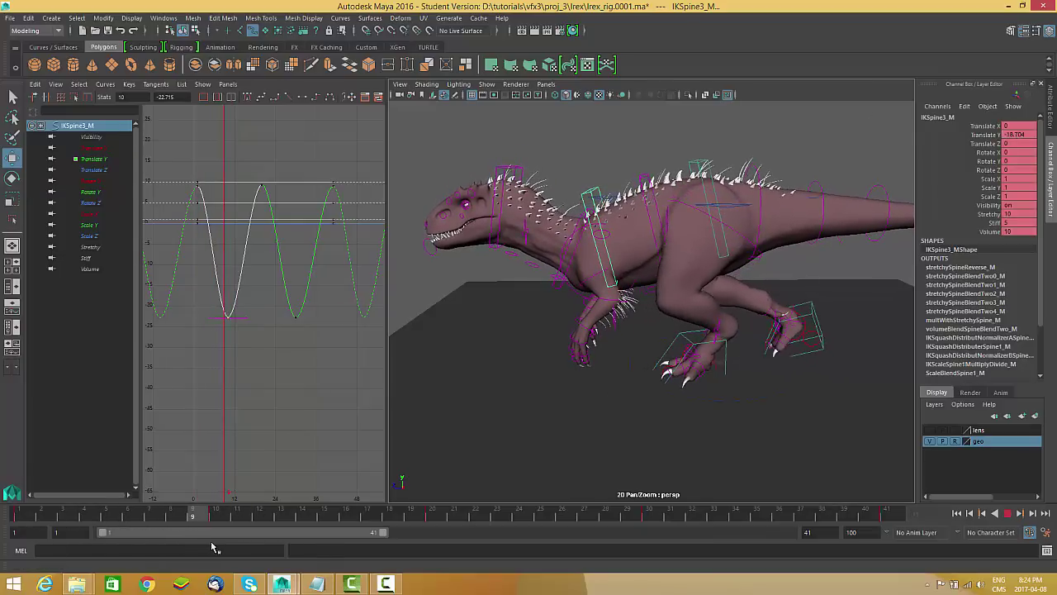
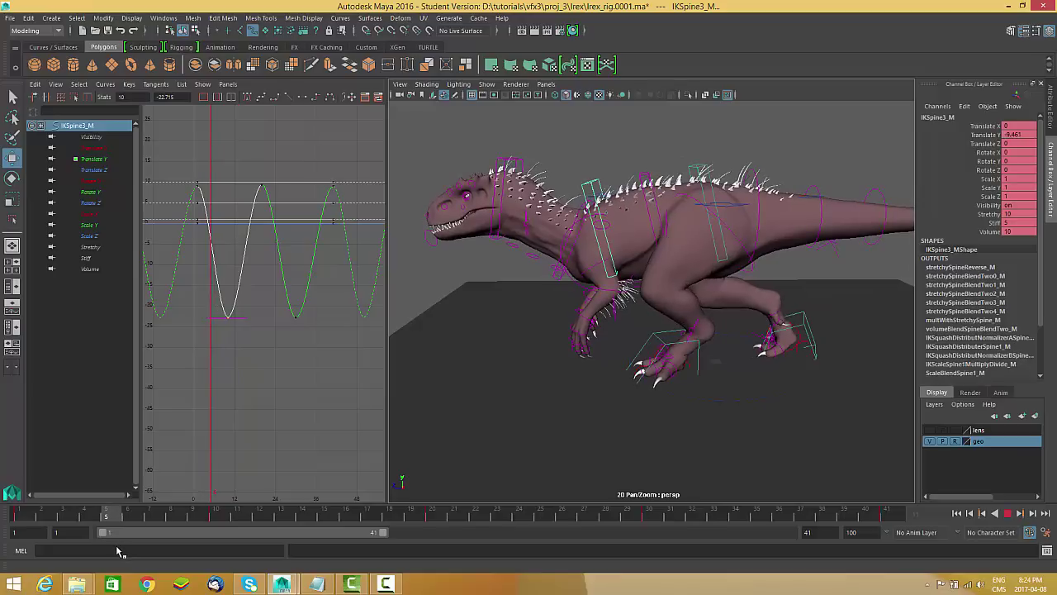
pyautogui.hotkey('alt', 'v')
# Step: Rotate the chest control to a Rotate X of about -2.8 at frame 6
pyautogui.keyDown('alt'); pyautogui.moveTo(569, 349); pyautogui.dragTo(564, 343); pyautogui.keyUp('alt')
pyautogui.press('e')
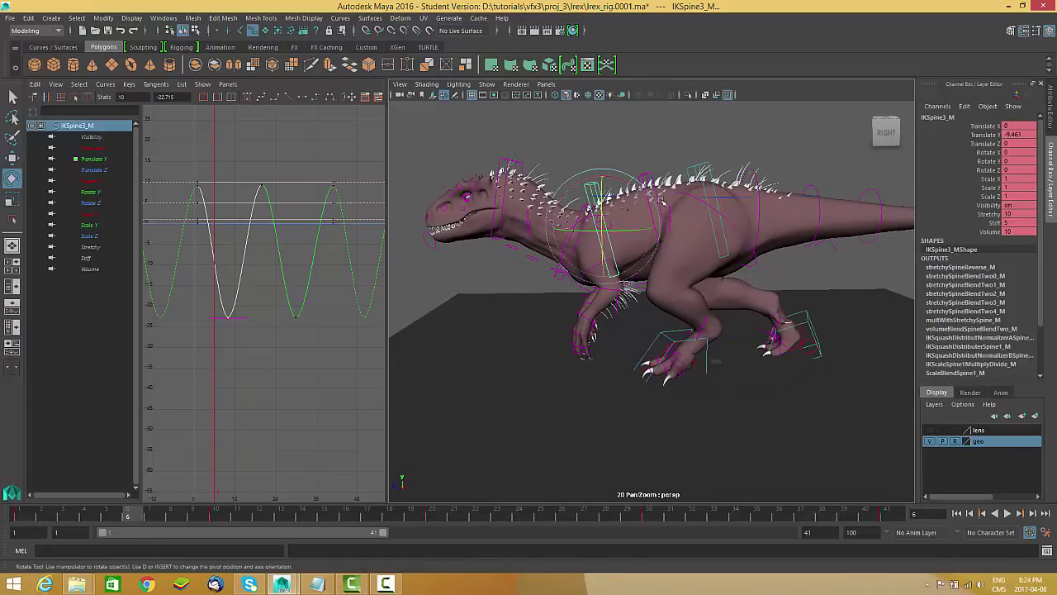
pyautogui.click(91, 181)
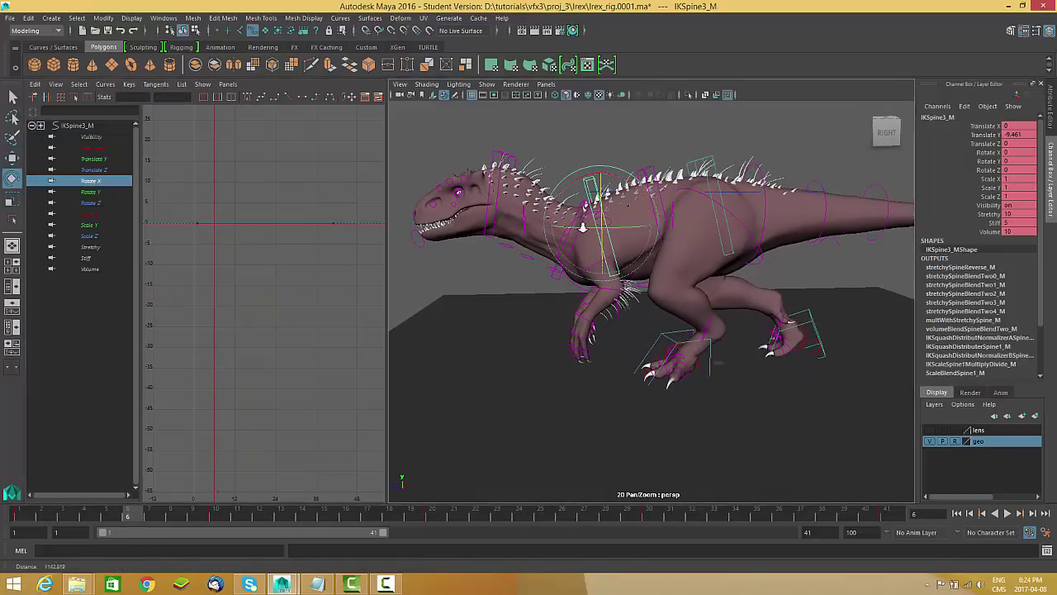
pyautogui.moveTo(619, 174); pyautogui.dragTo(621, 175)
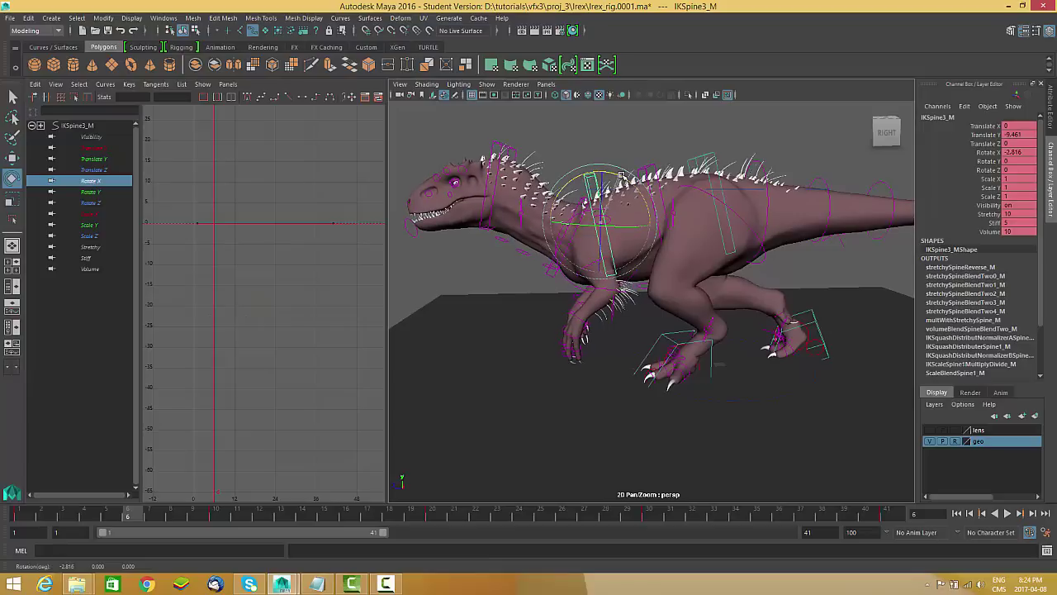
# Step: Play on to frame 14 and rotate the chest control to a Rotate X of about 4.1
pyautogui.hotkey('alt', 'v')
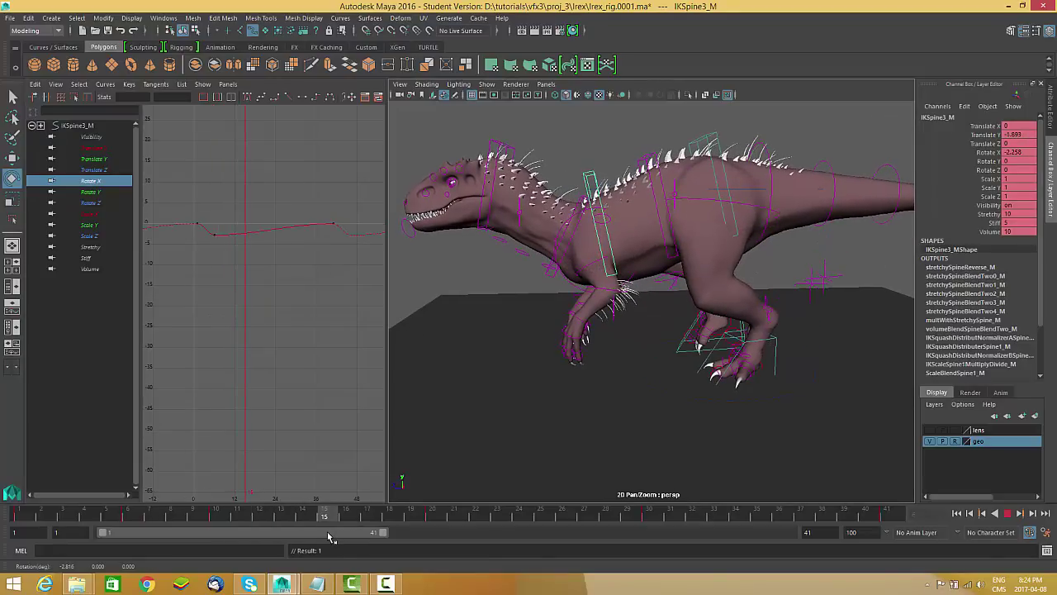
pyautogui.hotkey('alt', 'v')
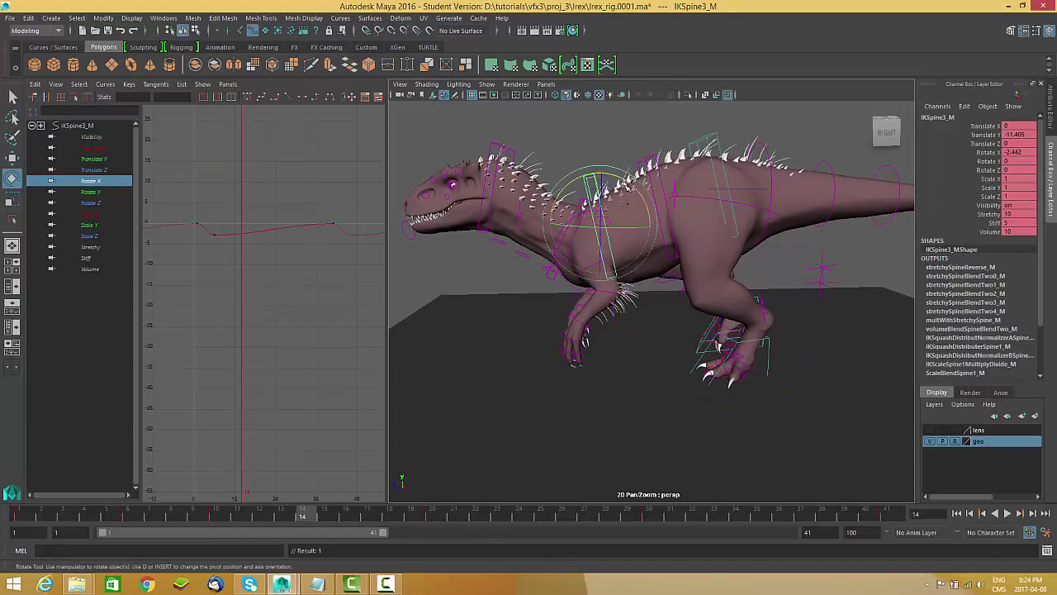
pyautogui.moveTo(625, 174); pyautogui.dragTo(621, 174)
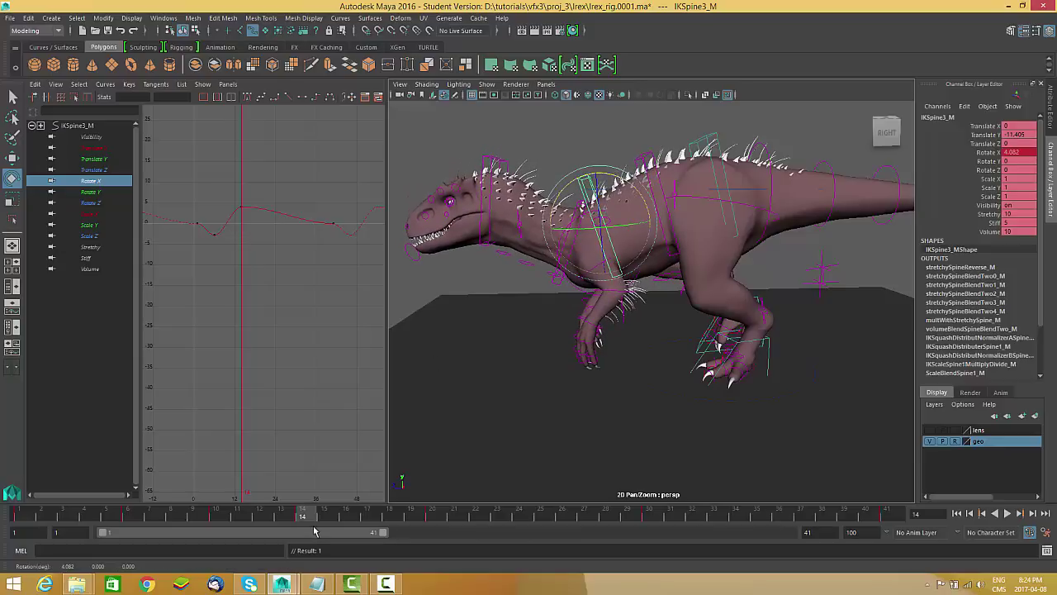
# Step: Key the chest control's Rotate X at about -2.4 on frame 25 and about 3.7 on frame 35, ending on frame 41
pyautogui.moveTo(367, 516); pyautogui.dragTo(545, 516)
pyautogui.moveTo(615, 171); pyautogui.dragTo(618, 175)
pyautogui.moveTo(545, 516); pyautogui.dragTo(757, 516)
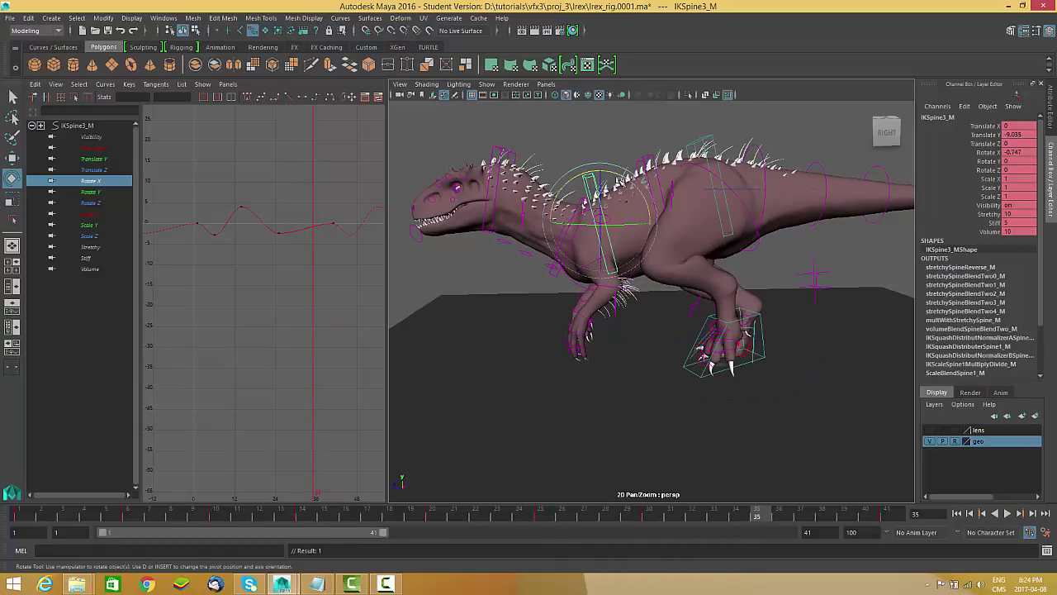
pyautogui.moveTo(615, 175); pyautogui.dragTo(611, 172)
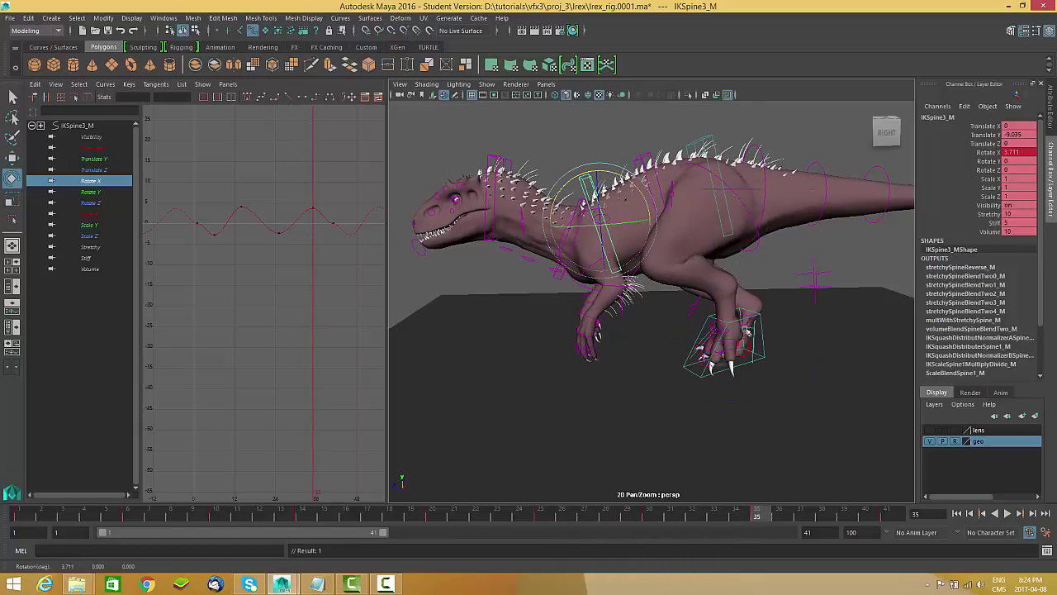
pyautogui.moveTo(780, 519); pyautogui.dragTo(886, 517)
# Step: Adjust the chest's Rotate X tangents at frames 1 and 41, and raise its frame 6 key to about -2.2
pyautogui.keyDown('alt'); pyautogui.moveTo(301, 250); pyautogui.dragTo(308, 262, button='middle'); pyautogui.keyUp('alt')
pyautogui.keyDown('alt'); pyautogui.moveTo(225, 246); pyautogui.dragTo(265, 245, button='right'); pyautogui.keyUp('alt')
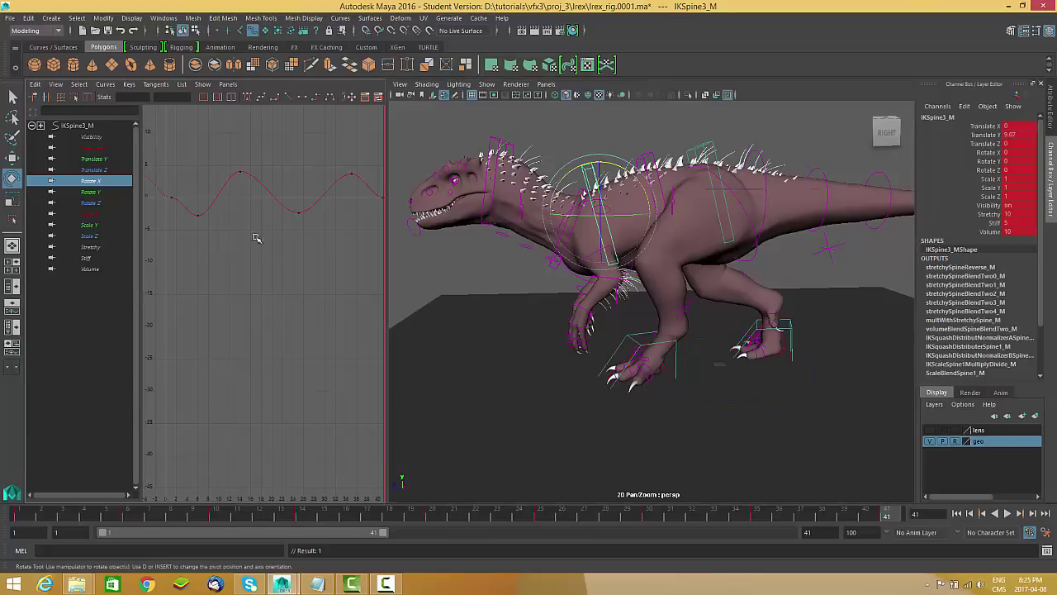
pyautogui.moveTo(165, 211); pyautogui.dragTo(163, 213)
pyautogui.keyDown('alt'); pyautogui.keyDown('shift'); pyautogui.moveTo(363, 248); pyautogui.dragTo(325, 212, button='right'); pyautogui.keyUp('shift'); pyautogui.keyUp('alt')
pyautogui.keyDown('alt'); pyautogui.moveTo(368, 180); pyautogui.dragTo(349, 390, button='middle'); pyautogui.keyUp('alt')
pyautogui.keyDown('alt'); pyautogui.keyDown('shift'); pyautogui.moveTo(350, 390); pyautogui.dragTo(334, 316, button='right'); pyautogui.keyUp('shift'); pyautogui.keyUp('alt')
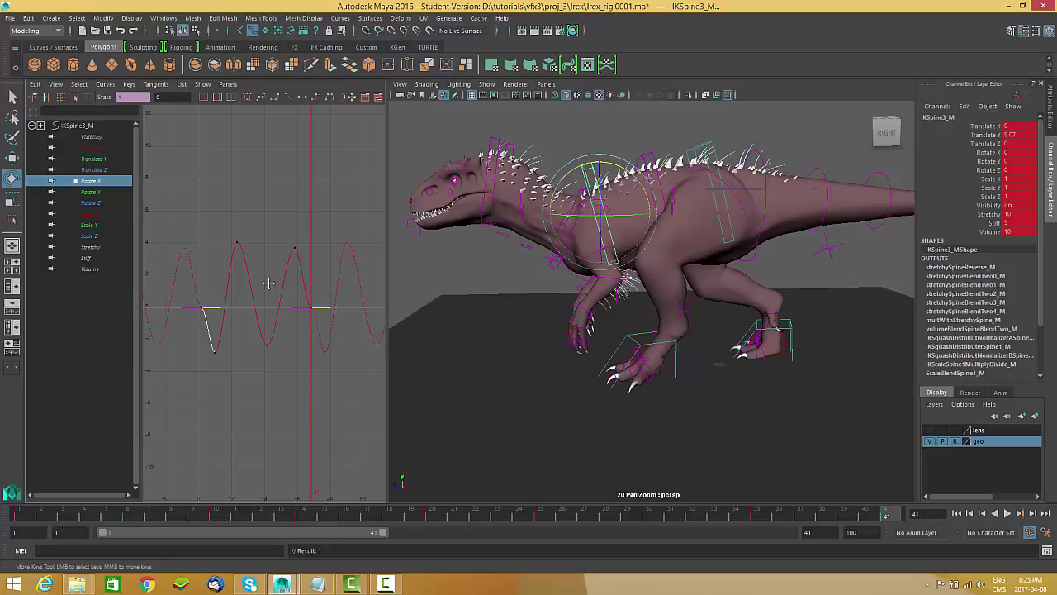
pyautogui.keyDown('alt'); pyautogui.moveTo(284, 376); pyautogui.dragTo(263, 359, button='right'); pyautogui.keyUp('alt')
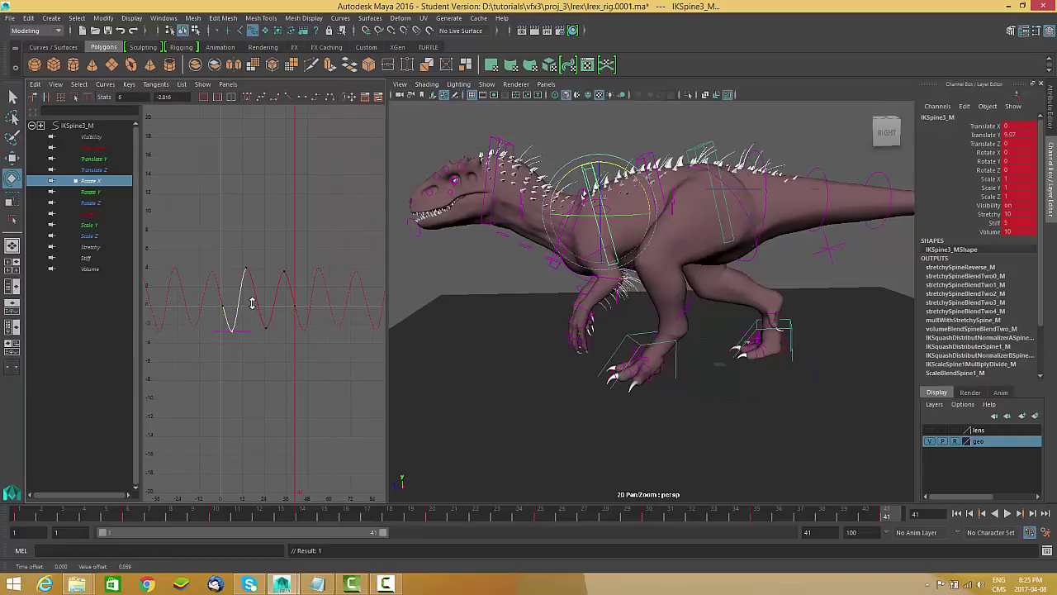
# Step: Play back the walk cycle and examine the chest's bob and rotation from several angles
pyautogui.click(1007, 514)
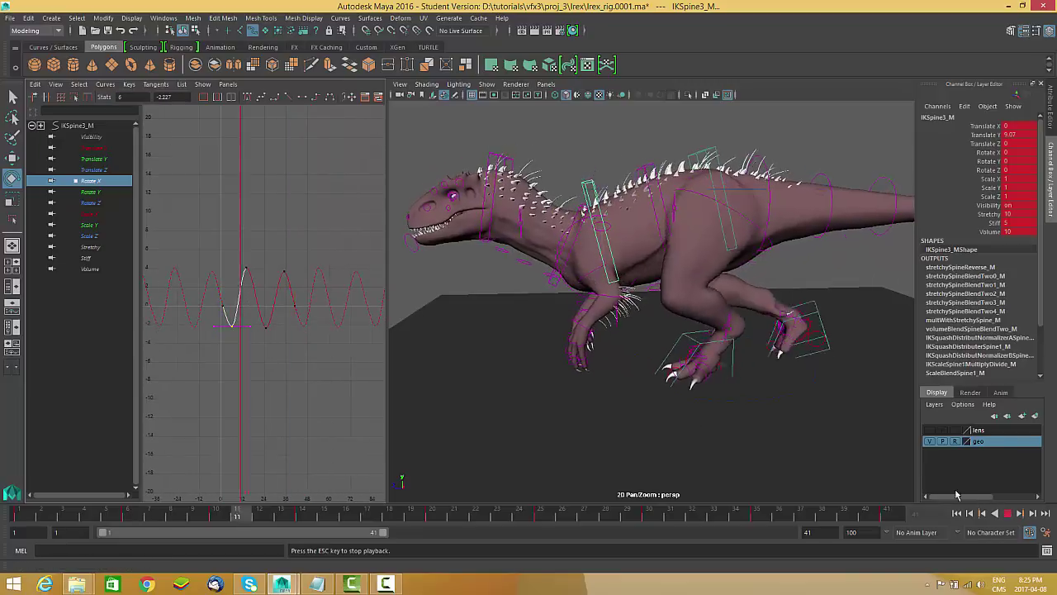
pyautogui.keyDown('alt'); pyautogui.moveTo(718, 347); pyautogui.dragTo(817, 462); pyautogui.keyUp('alt')
pyautogui.keyDown('alt'); pyautogui.moveTo(768, 366); pyautogui.dragTo(687, 366, button='right'); pyautogui.keyUp('alt')
pyautogui.keyDown('alt'); pyautogui.moveTo(686, 366); pyautogui.dragTo(601, 331); pyautogui.keyUp('alt')
pyautogui.keyDown('alt'); pyautogui.moveTo(601, 331); pyautogui.dragTo(661, 355, button='right'); pyautogui.keyUp('alt')
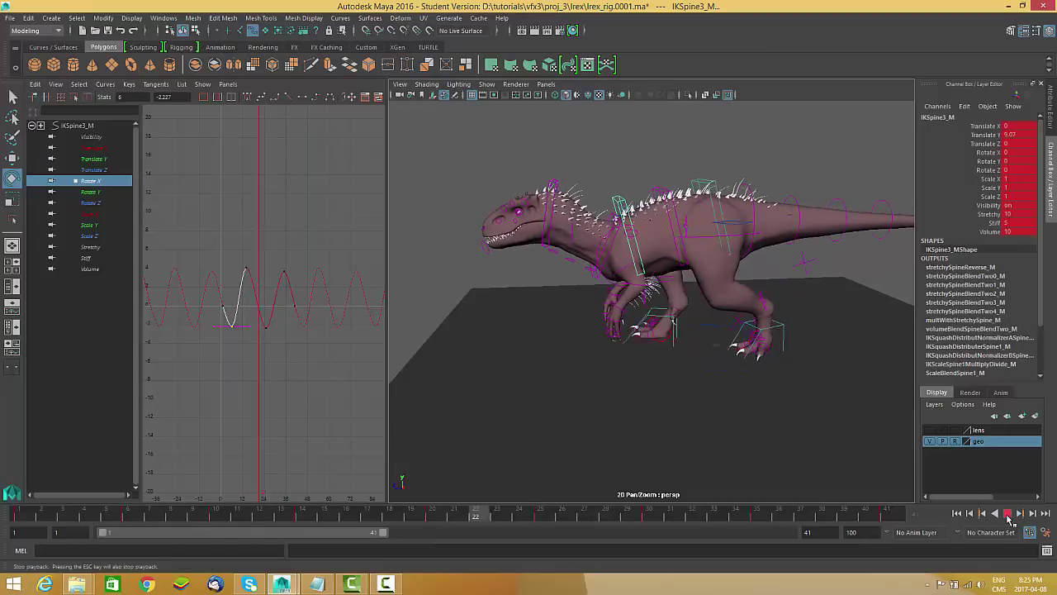
# Step: Copy the chest control's keys from frames 1 to 41 and paste them onto the neck control, IKSpline2_M, at frame 1
pyautogui.moveTo(750, 513); pyautogui.dragTo(900, 516)
pyautogui.rightClick(835, 513)
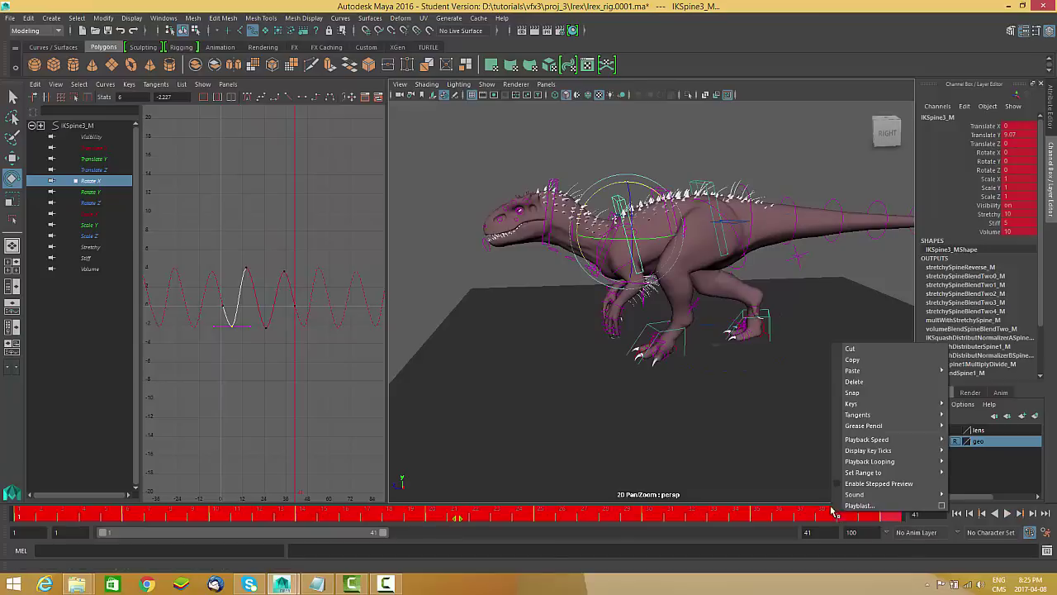
pyautogui.click(853, 359)
pyautogui.click(684, 224)
pyautogui.click(18, 516)
pyautogui.rightClick(20, 513)
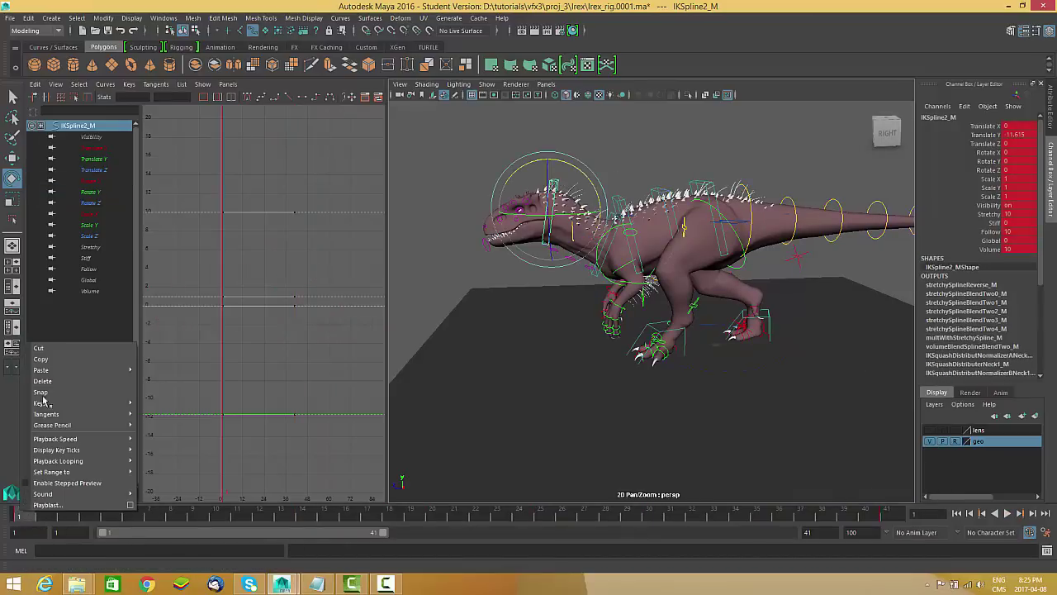
pyautogui.moveTo(58, 373)
pyautogui.click(161, 379)
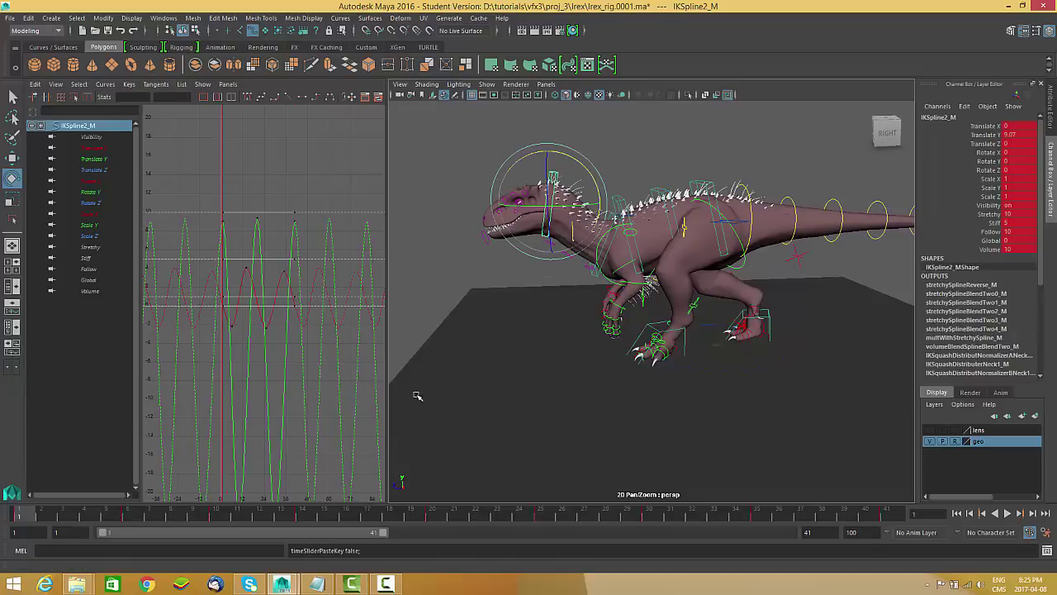
# Step: Play back the cycle and review the neck's copied motion from different angles
pyautogui.keyDown('alt'); pyautogui.moveTo(562, 326); pyautogui.dragTo(596, 336); pyautogui.keyUp('alt')
pyautogui.click(1006, 513)
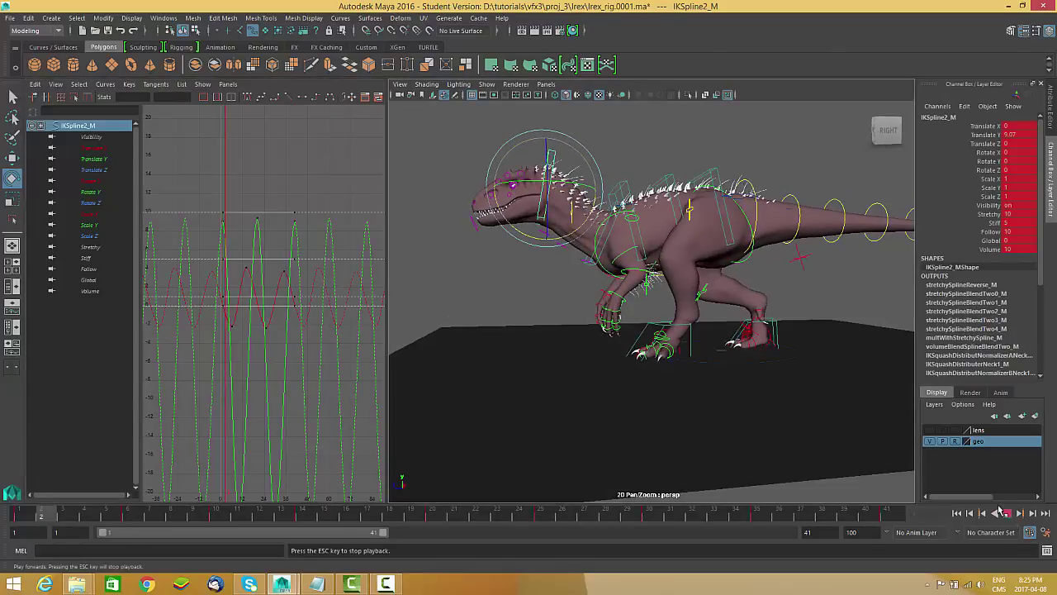
pyautogui.keyDown('alt'); pyautogui.moveTo(718, 402); pyautogui.dragTo(692, 385); pyautogui.keyUp('alt')
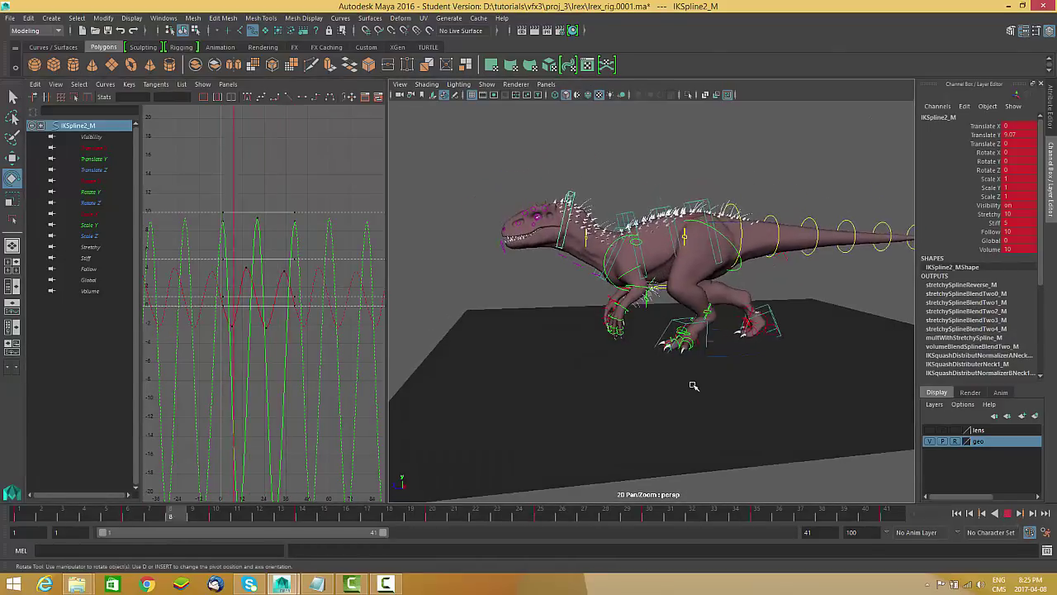
pyautogui.keyDown('alt'); pyautogui.moveTo(579, 375); pyautogui.dragTo(630, 335, button='middle'); pyautogui.keyUp('alt')
pyautogui.click(1007, 513)
# Step: Scale the neck control's Translate Y curve with a key lattice so its low keys sit at about -10, and play back
pyautogui.press('f')
pyautogui.click(93, 158)
pyautogui.press('f')
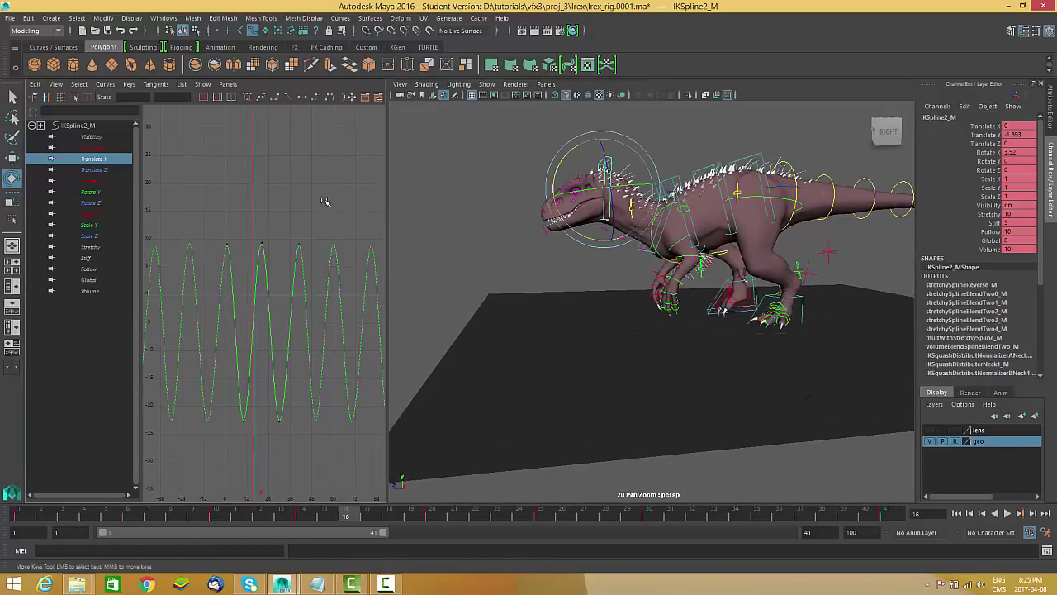
pyautogui.moveTo(312, 201); pyautogui.dragTo(224, 415)
pyautogui.moveTo(322, 518); pyautogui.dragTo(258, 518)
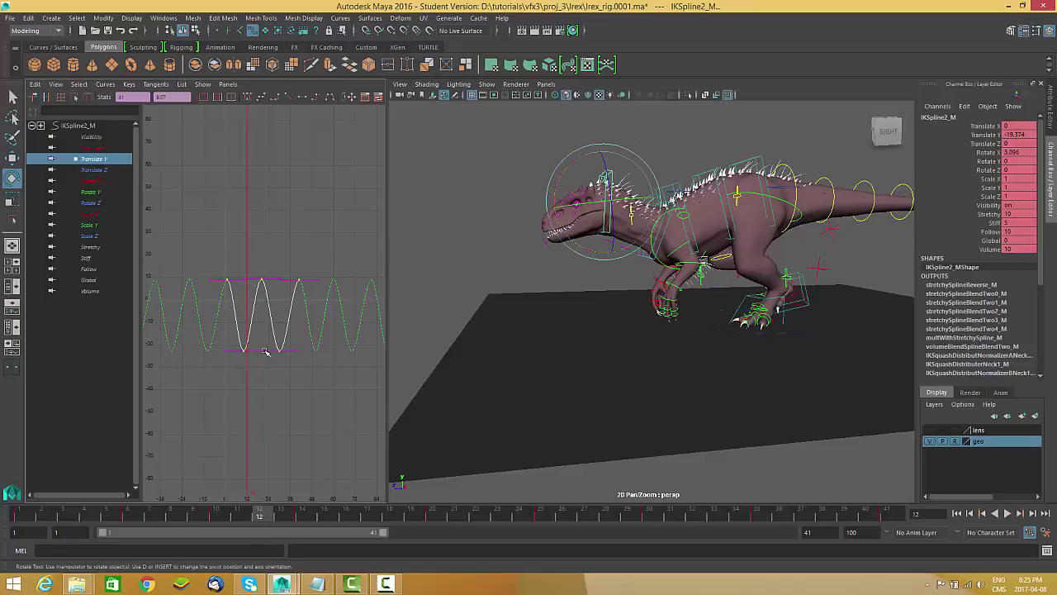
pyautogui.press('r')
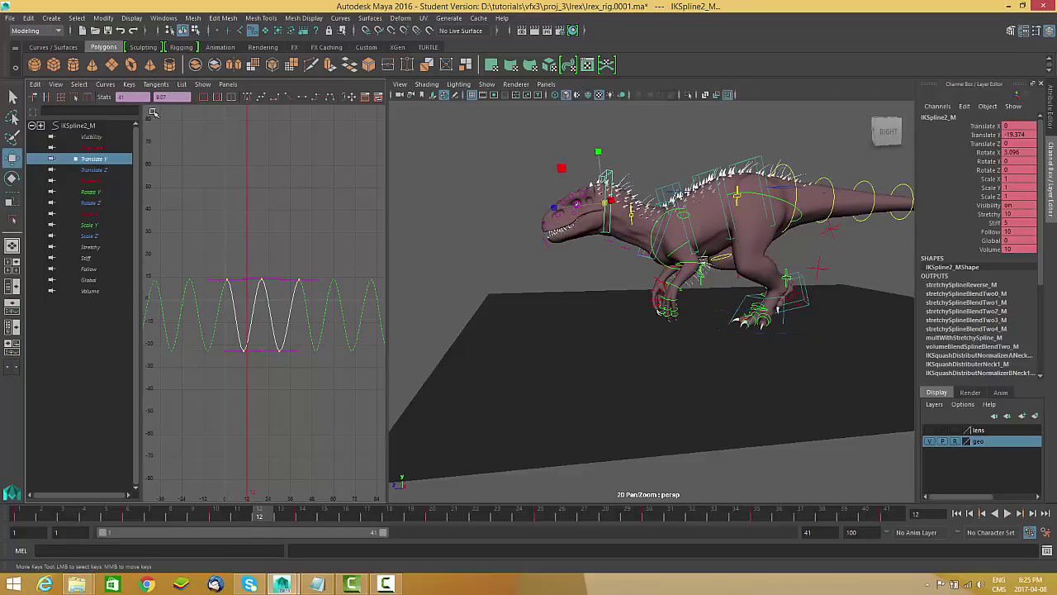
pyautogui.click(74, 97)
pyautogui.moveTo(262, 361); pyautogui.dragTo(265, 335)
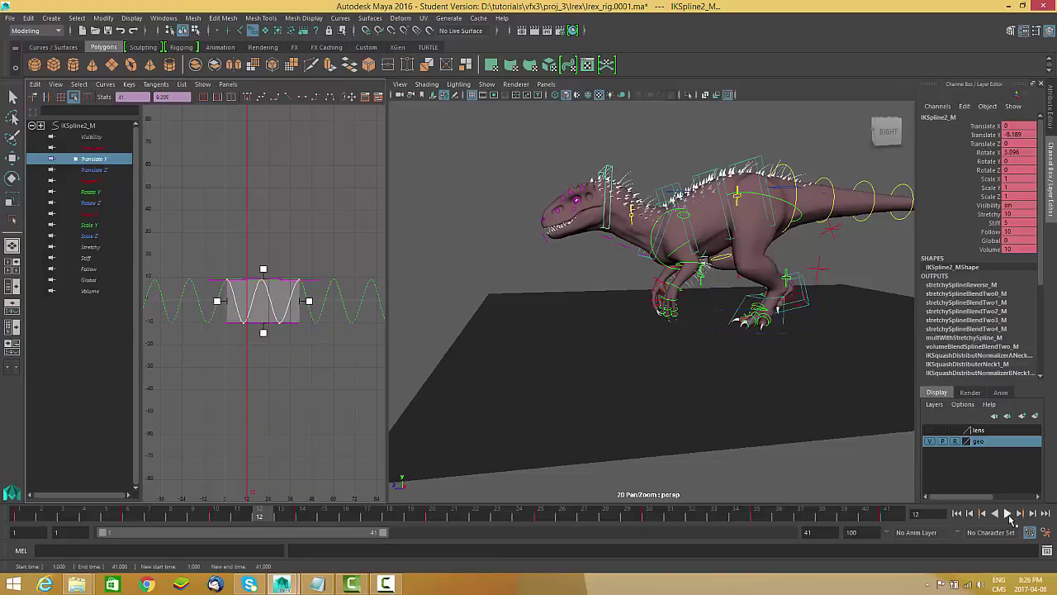
pyautogui.click(1008, 514)
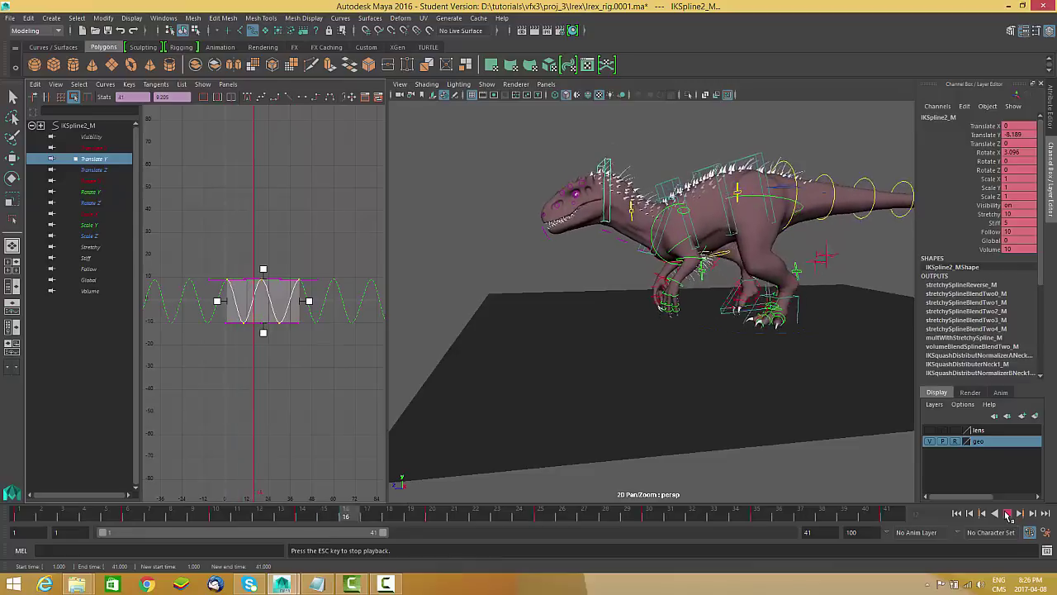
pyautogui.click(1008, 514)
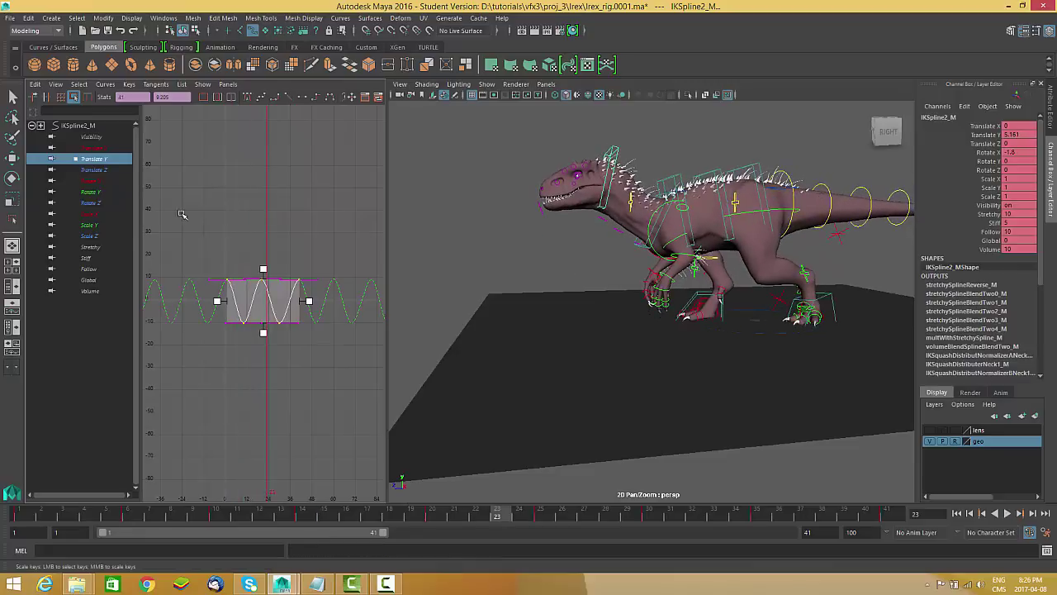
# Step: Scale the neck control's Rotate X curve with a key lattice so its low keys sit at about -0.22, and play back
pyautogui.click(92, 181)
pyautogui.moveTo(182, 361); pyautogui.dragTo(318, 279)
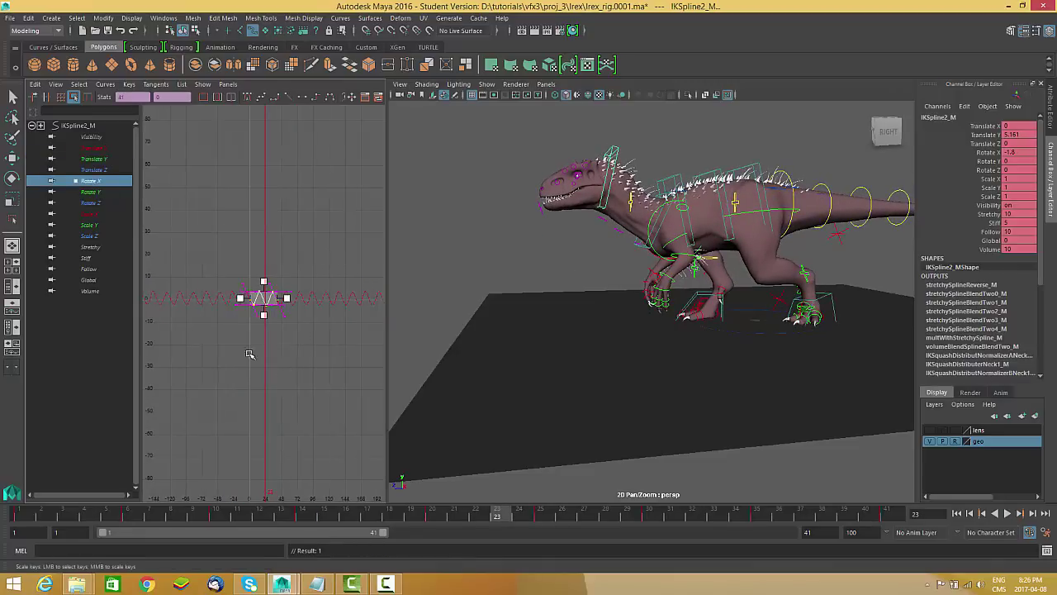
pyautogui.press('f')
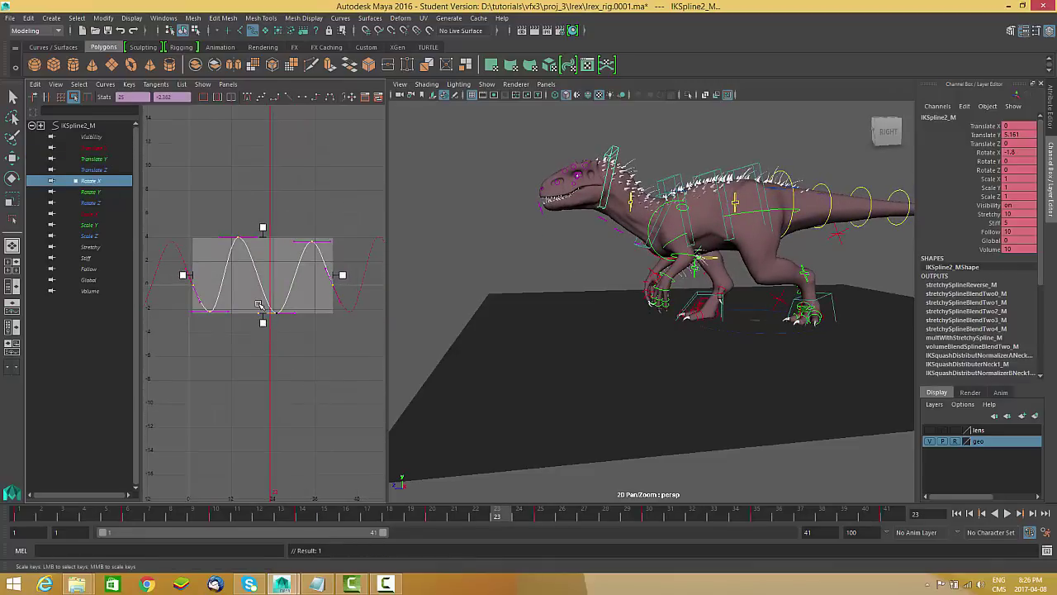
pyautogui.moveTo(263, 323); pyautogui.dragTo(263, 304)
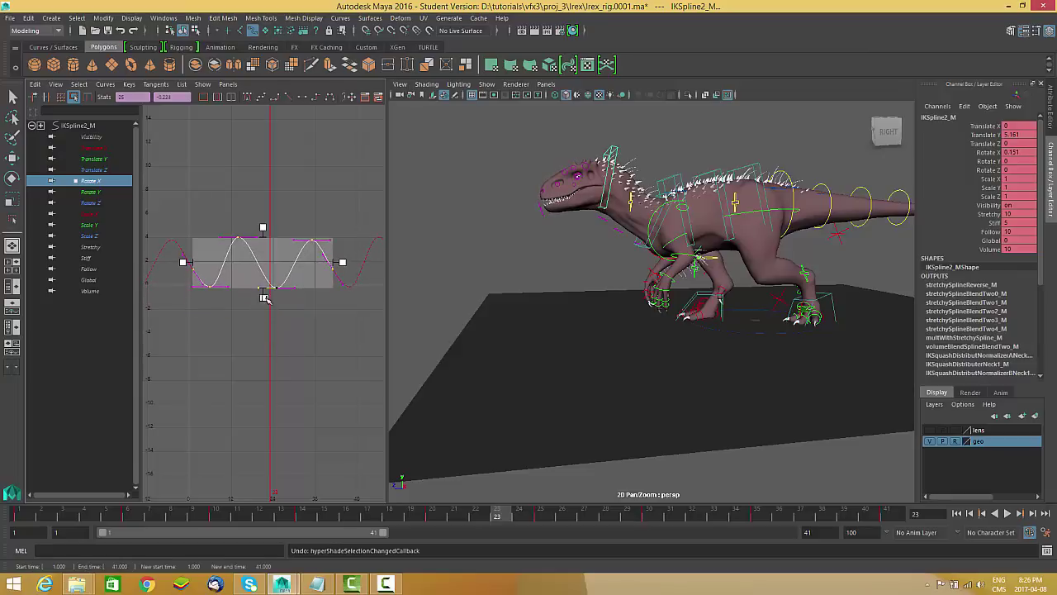
pyautogui.click(1007, 513)
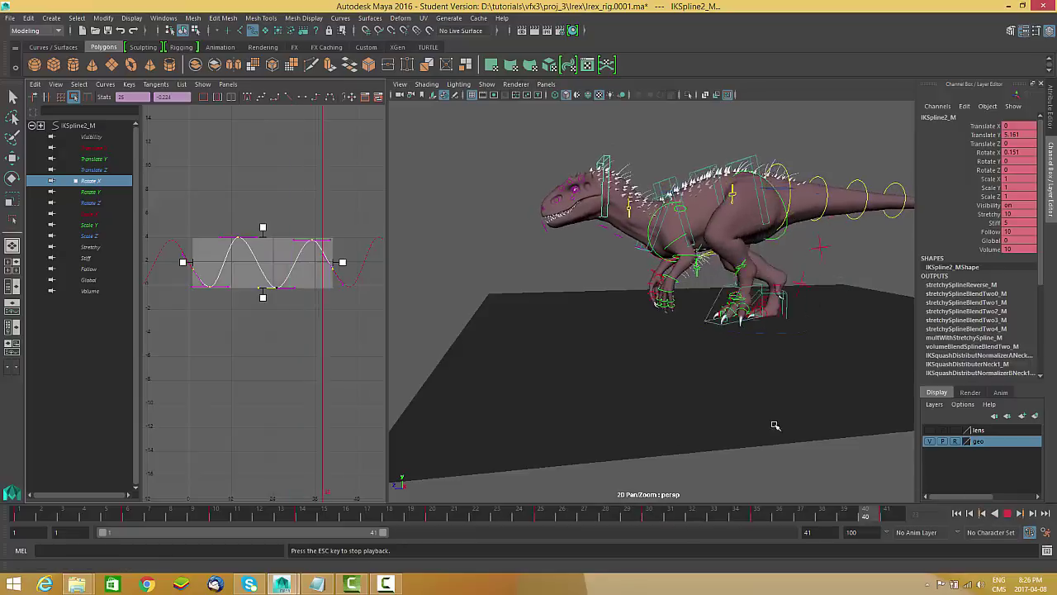
pyautogui.keyDown('alt'); pyautogui.moveTo(821, 396); pyautogui.dragTo(727, 417); pyautogui.keyUp('alt')
pyautogui.keyDown('alt'); pyautogui.moveTo(650, 385); pyautogui.dragTo(675, 419); pyautogui.keyUp('alt')
pyautogui.keyDown('alt'); pyautogui.moveTo(675, 419); pyautogui.dragTo(691, 405, button='right'); pyautogui.keyUp('alt')
pyautogui.keyDown('alt'); pyautogui.moveTo(608, 317); pyautogui.dragTo(656, 325, button='middle'); pyautogui.keyUp('alt')
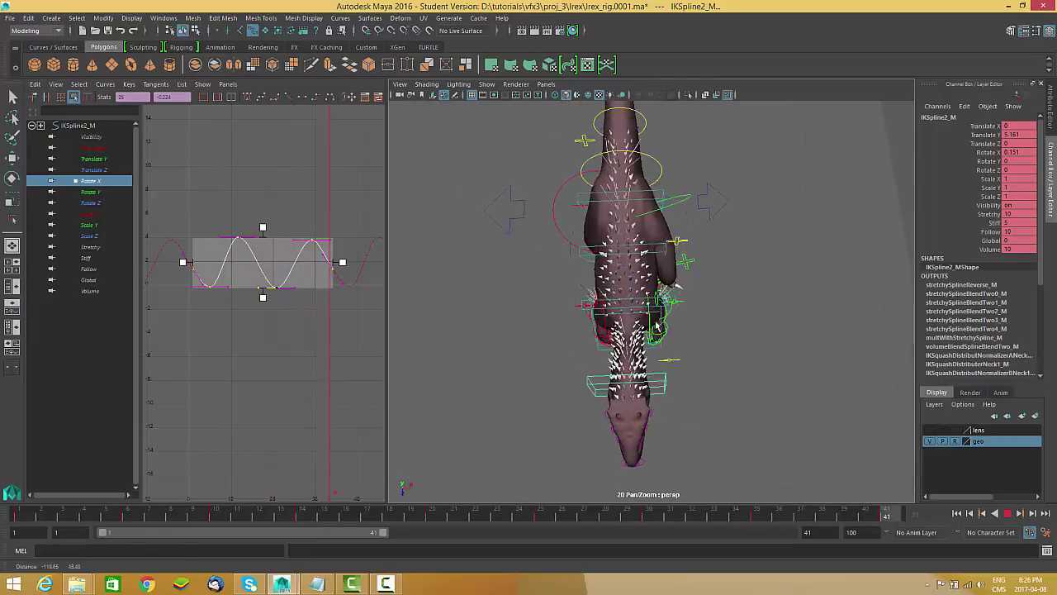
pyautogui.click(1007, 513)
# Step: Select the root control, RootX_M, and rotate it in Y to about -0.95 at frame 14
pyautogui.moveTo(728, 212); pyautogui.dragTo(727, 214)
pyautogui.keyDown('alt'); pyautogui.moveTo(758, 309); pyautogui.dragTo(732, 318, button='right'); pyautogui.keyUp('alt')
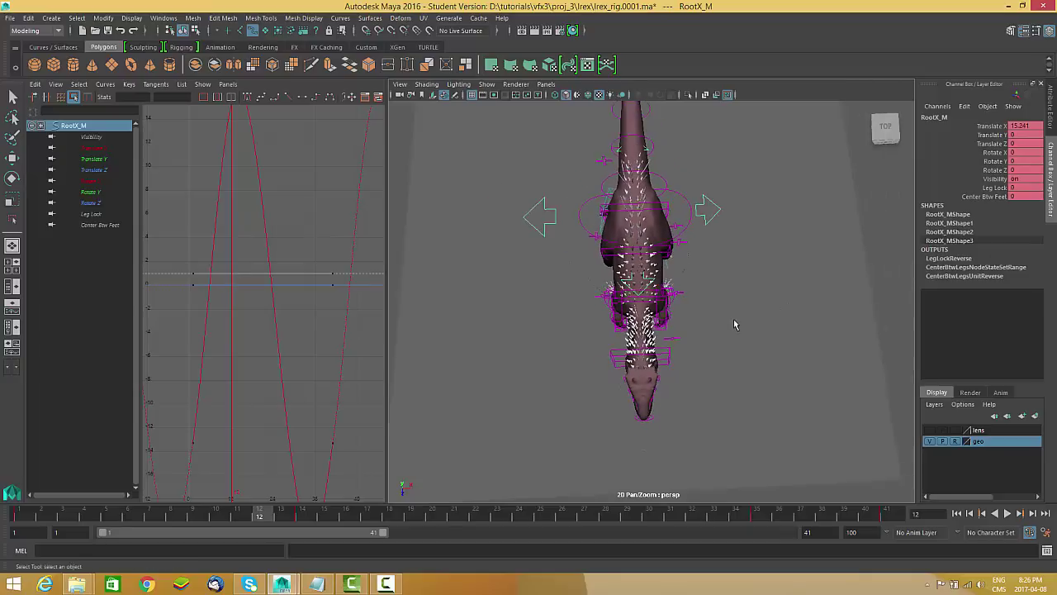
pyautogui.keyDown('alt'); pyautogui.moveTo(732, 318); pyautogui.dragTo(717, 299, button='middle'); pyautogui.keyUp('alt')
pyautogui.moveTo(263, 518); pyautogui.dragTo(1, 522)
pyautogui.hotkey('alt', 'v')
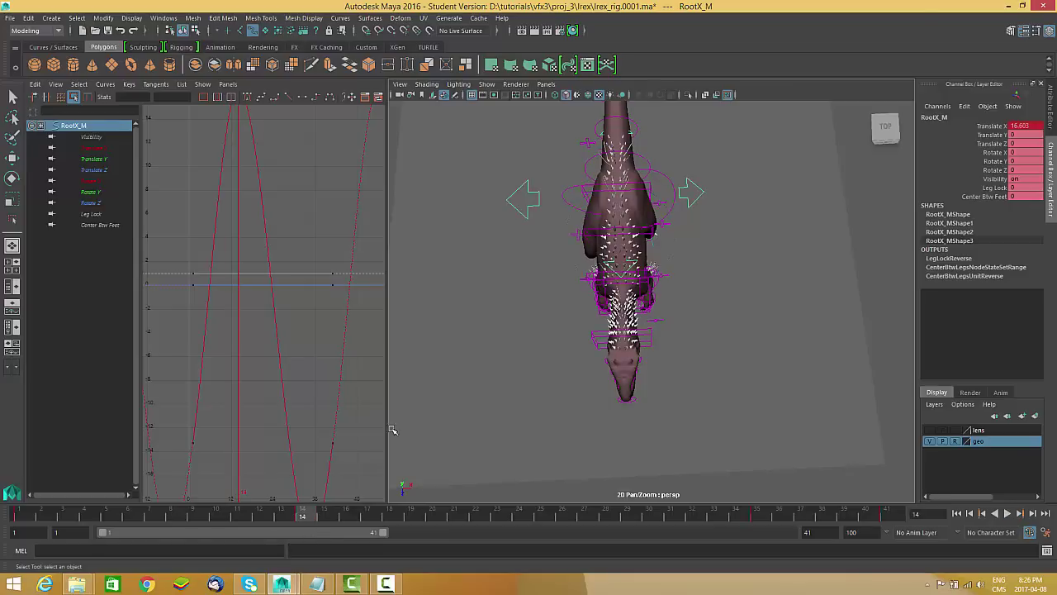
pyautogui.scroll(3, 699, 289)
pyautogui.scroll(-4, 685, 281)
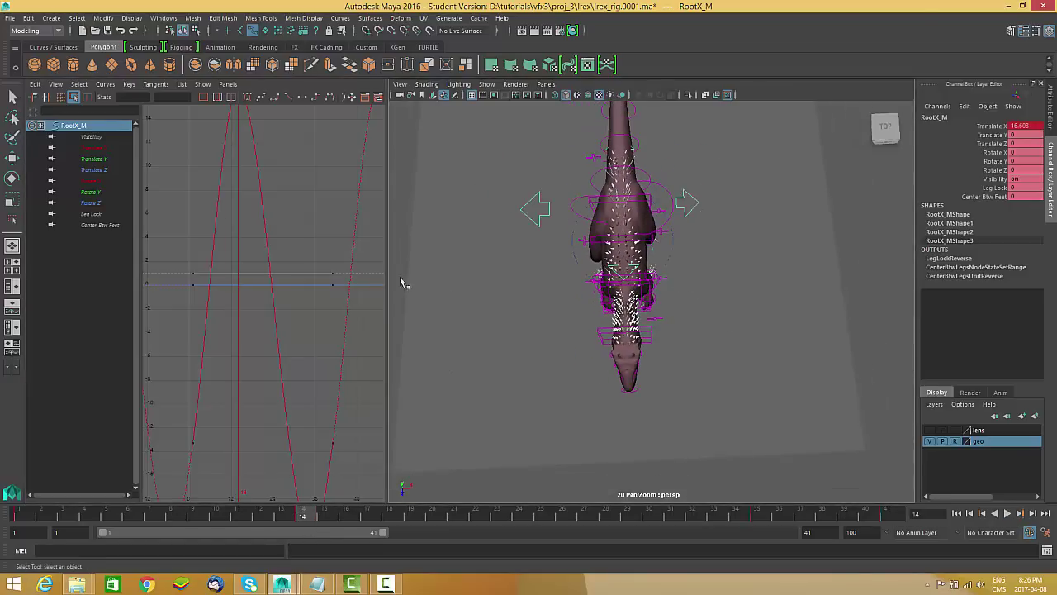
pyautogui.scroll(-1, 570, 295)
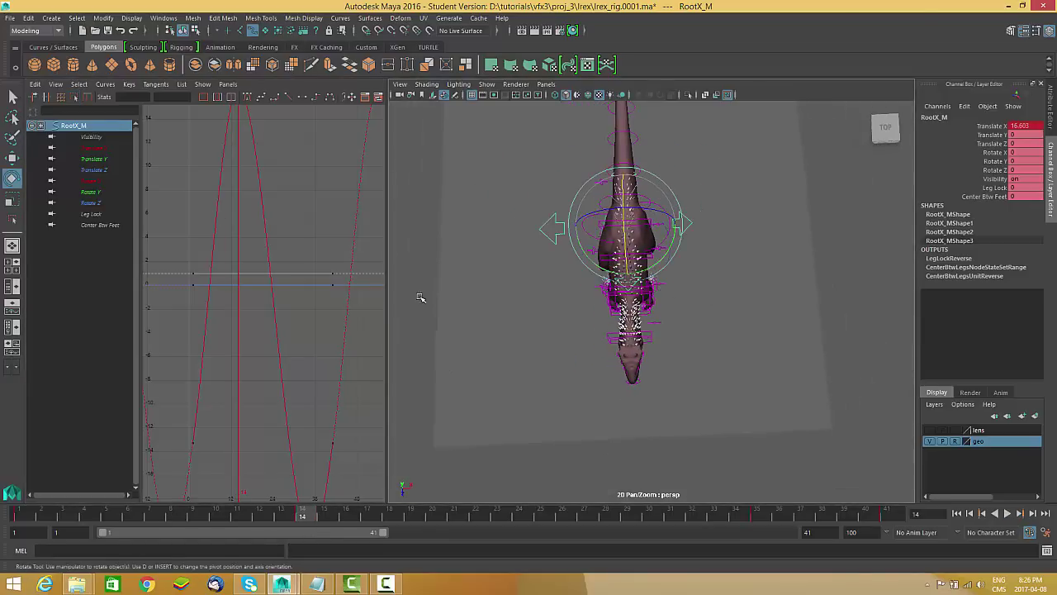
pyautogui.scroll(-6, 299, 272)
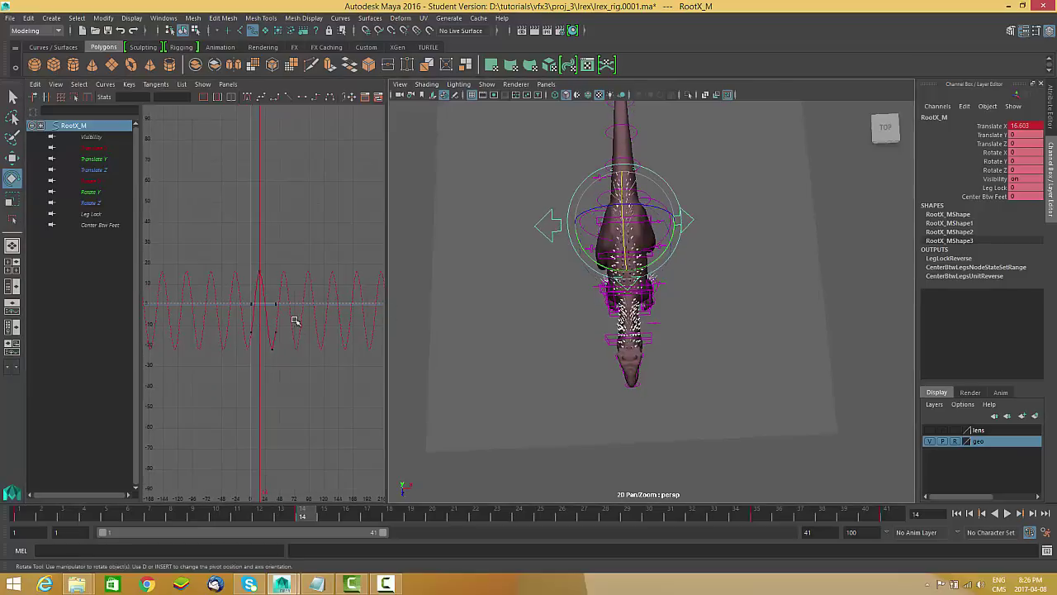
pyautogui.scroll(5, 652, 277)
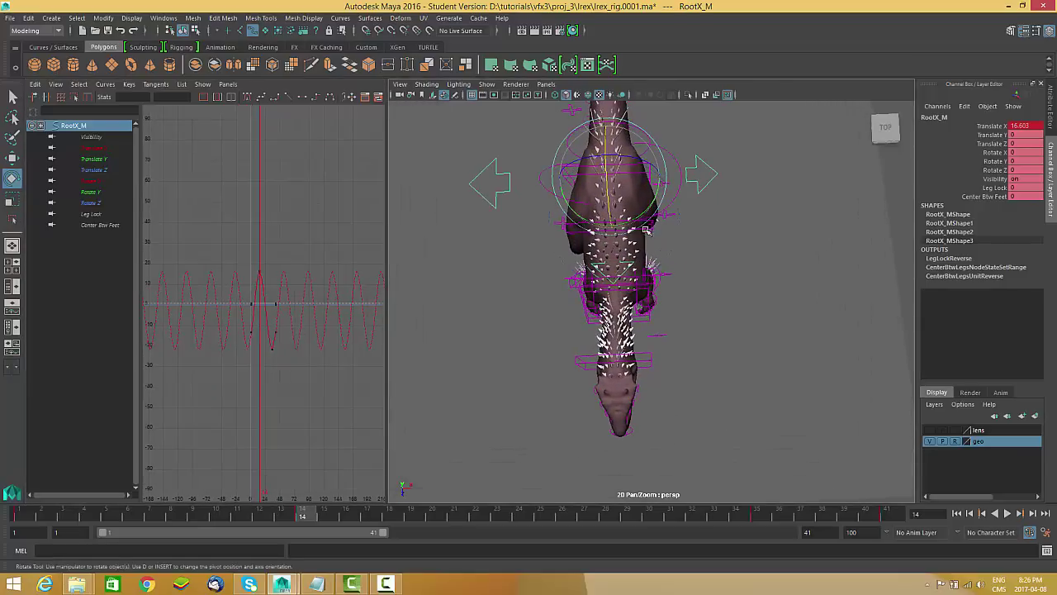
pyautogui.keyDown('alt'); pyautogui.moveTo(667, 312); pyautogui.dragTo(658, 218); pyautogui.keyUp('alt')
pyautogui.keyDown('alt'); pyautogui.moveTo(665, 270); pyautogui.dragTo(696, 326); pyautogui.keyUp('alt')
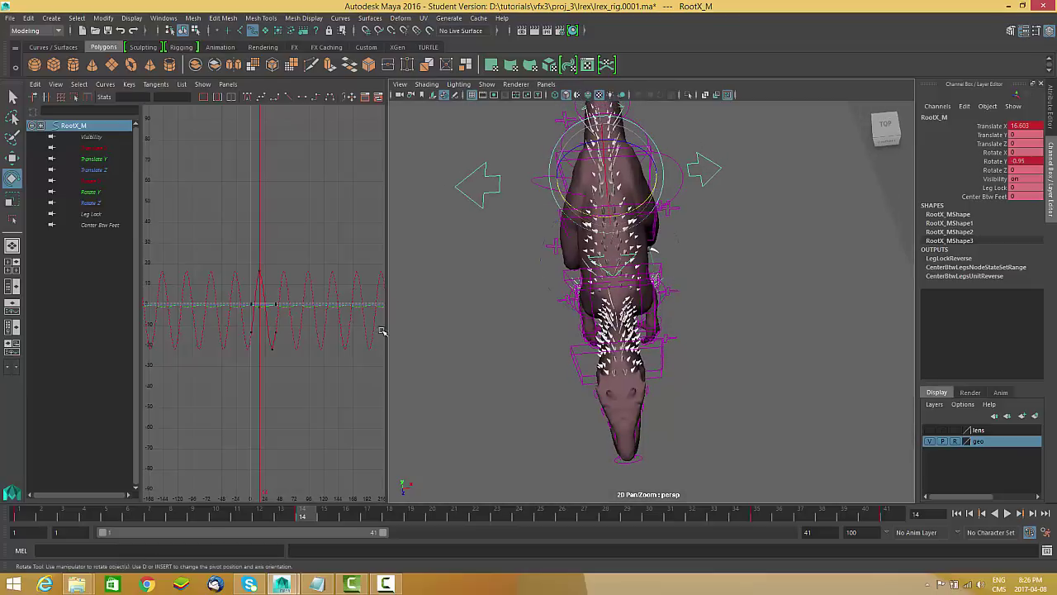
# Step: Isolate the root control's Rotate Y curve and lower its frame 14 key to about -1.15
pyautogui.click(91, 191)
pyautogui.press('f')
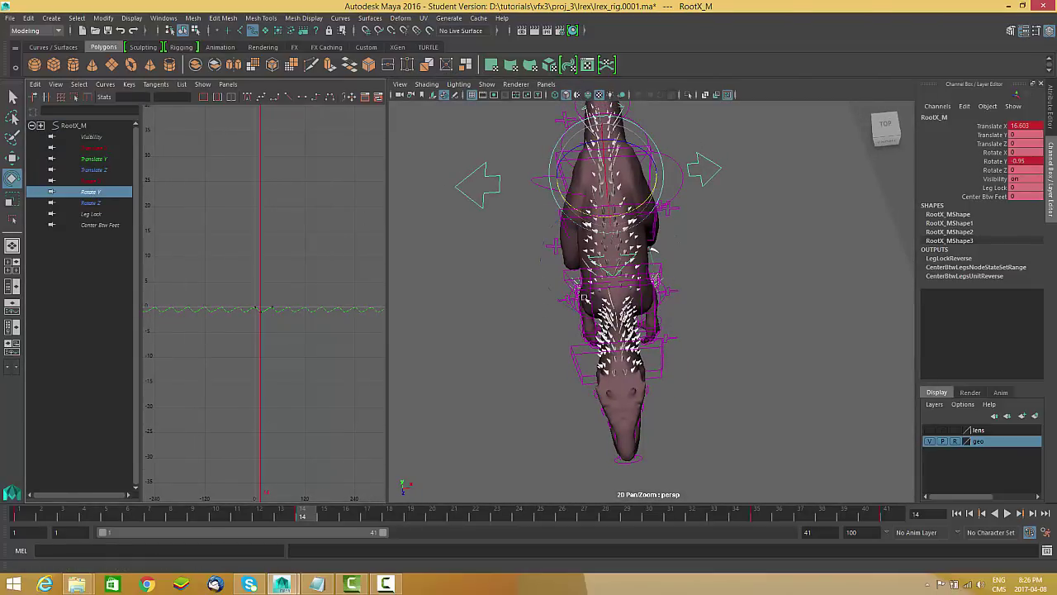
pyautogui.scroll(6, 223, 332)
pyautogui.moveTo(278, 241)
pyautogui.mouseDown(button='middle')
pyautogui.moveTo(285, 250)
pyautogui.moveTo(282, 241)
pyautogui.mouseUp(button='middle')
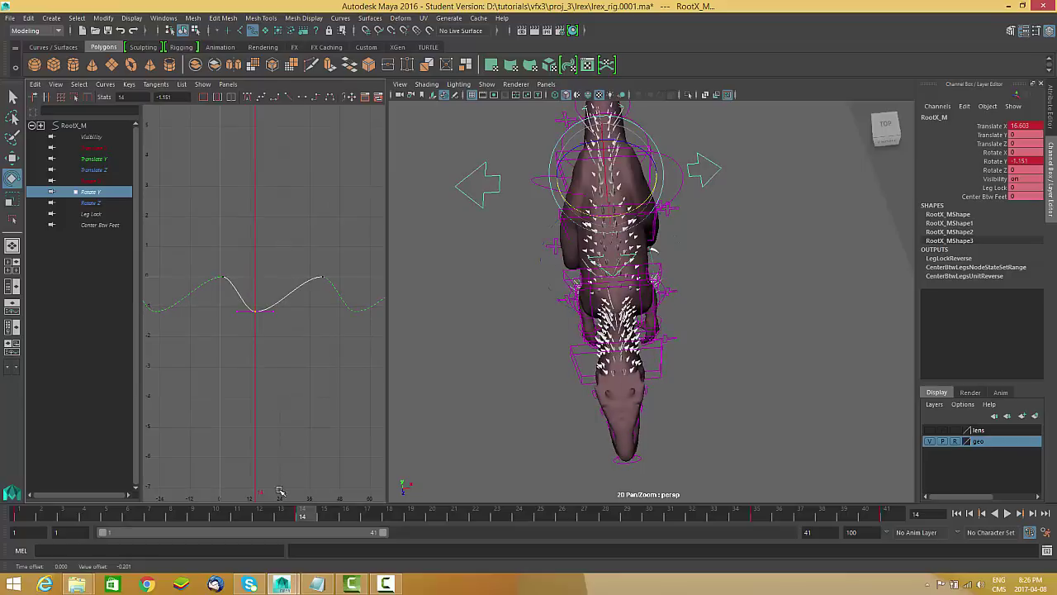
# Step: Key the root's Rotate Y at about 1.1 on frame 35, raise its frame 1 and 41 keys to about 0.7, and play back
pyautogui.moveTo(314, 514); pyautogui.dragTo(756, 513)
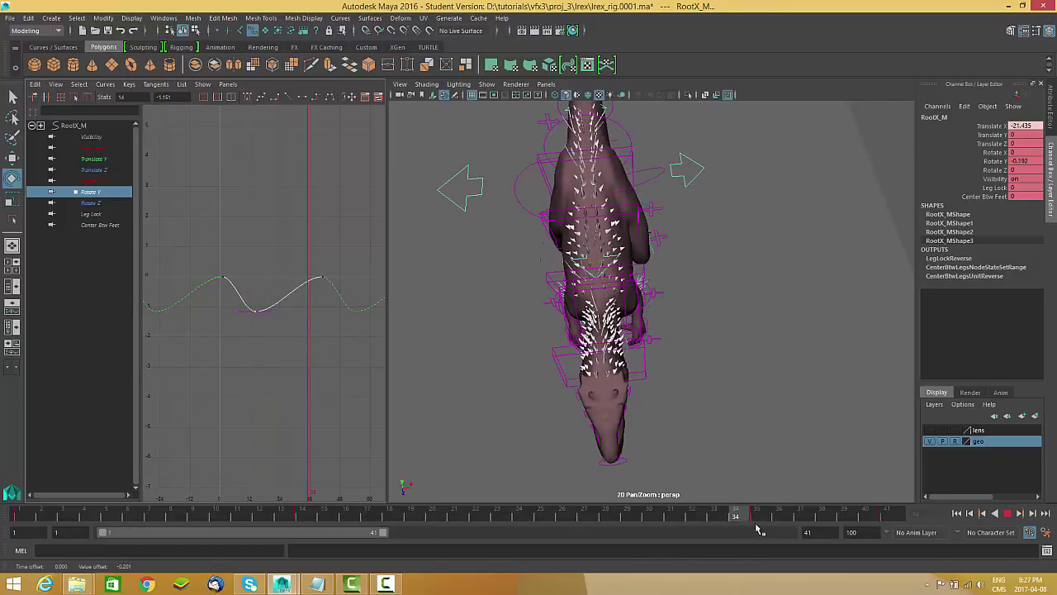
pyautogui.moveTo(300, 193); pyautogui.dragTo(323, 198, button='right')
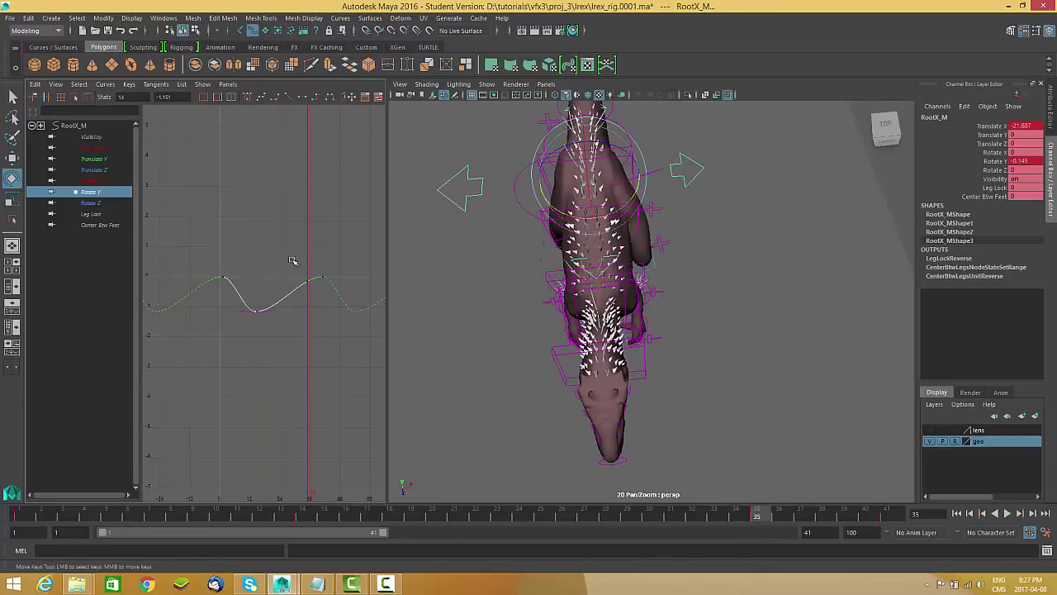
pyautogui.moveTo(314, 291)
pyautogui.mouseDown(button='middle')
pyautogui.moveTo(317, 321)
pyautogui.moveTo(316, 302)
pyautogui.mouseUp(button='middle')
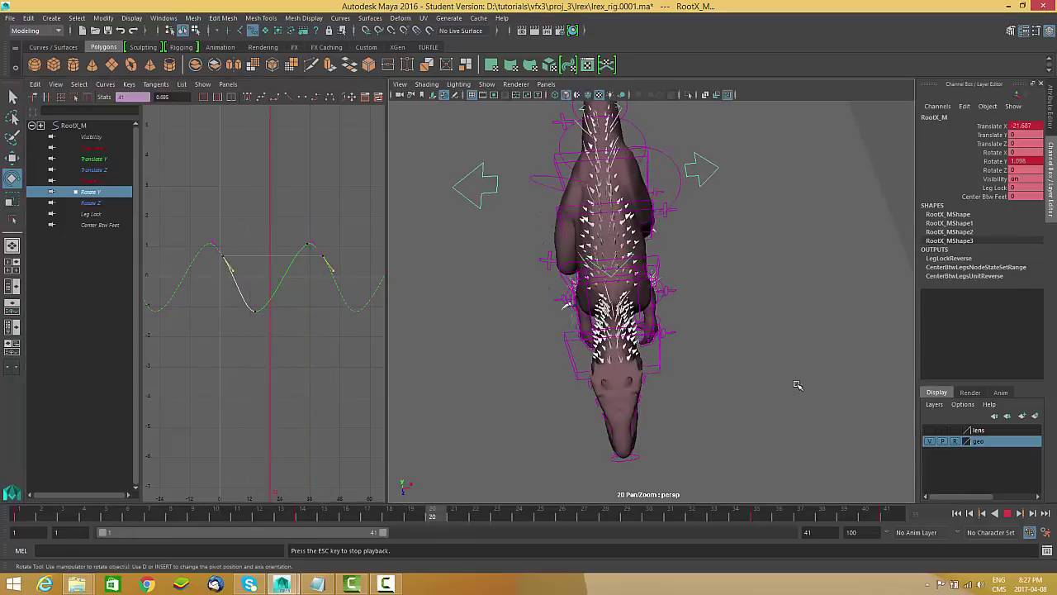
pyautogui.scroll(-4, 710, 386)
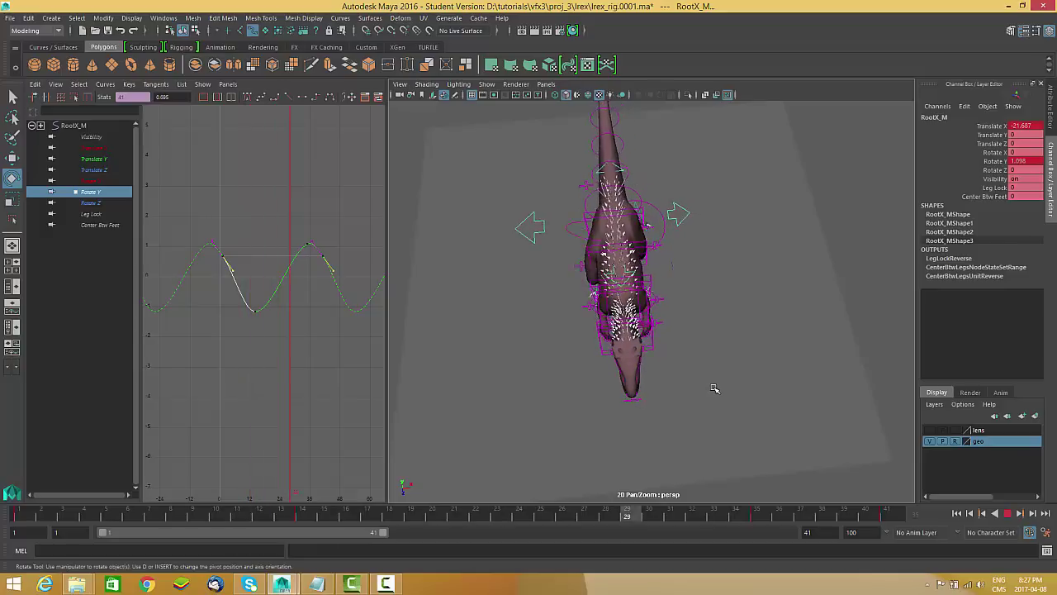
pyautogui.keyDown('alt'); pyautogui.moveTo(715, 388); pyautogui.dragTo(689, 435); pyautogui.keyUp('alt')
pyautogui.keyDown('alt'); pyautogui.moveTo(688, 433); pyautogui.dragTo(729, 448, button='right'); pyautogui.keyUp('alt')
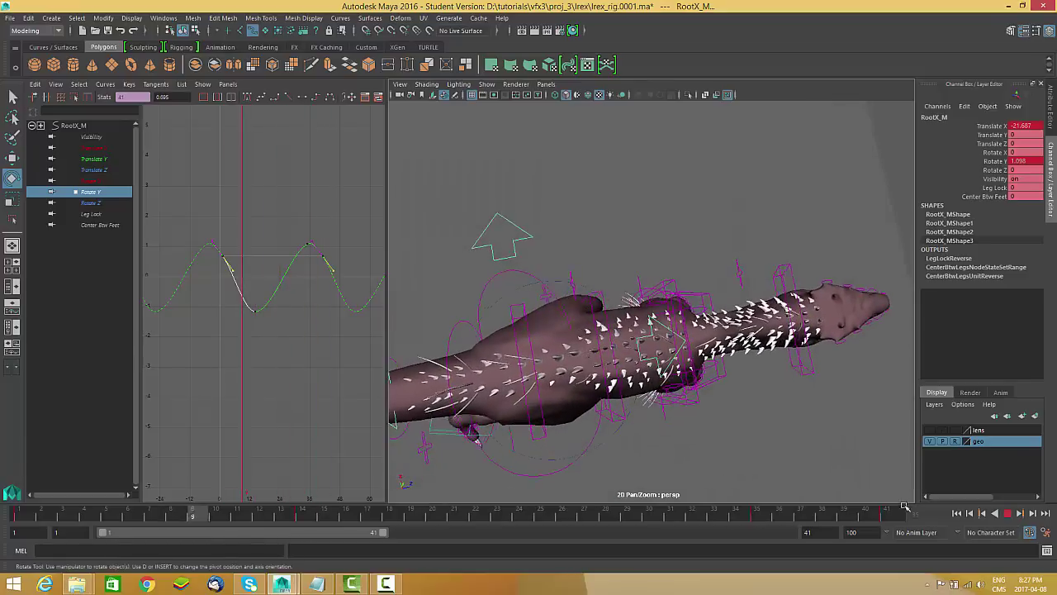
pyautogui.click(1008, 514)
# Step: Try rotating the chest control, IKSpine3_M, at frame 38 and undo the rotation
pyautogui.scroll(2, 675, 299)
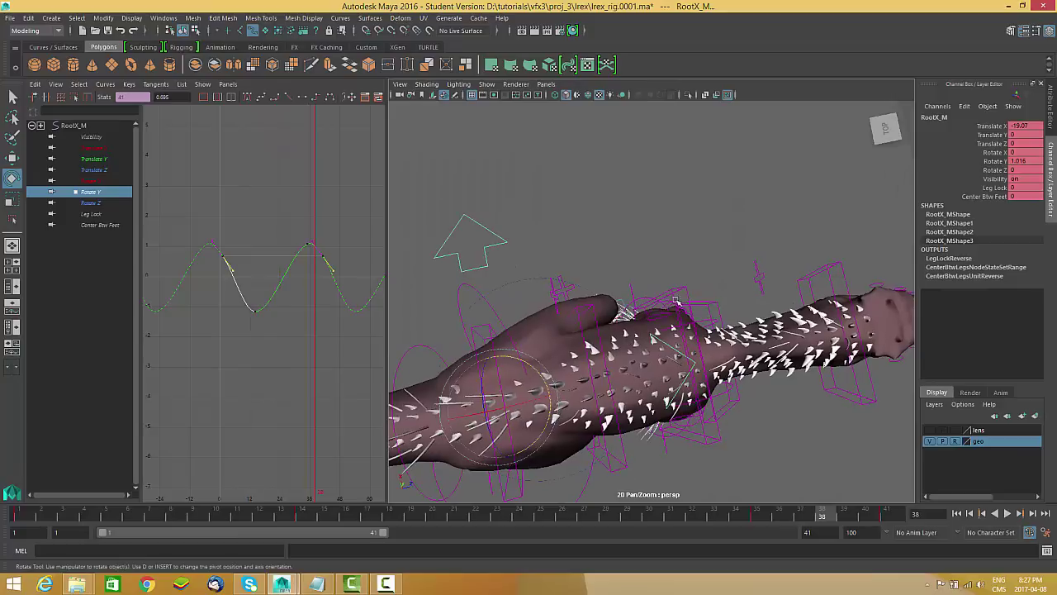
pyautogui.click(673, 291)
pyautogui.keyDown('alt'); pyautogui.moveTo(673, 290); pyautogui.dragTo(675, 262, button='middle'); pyautogui.keyUp('alt')
pyautogui.moveTo(660, 390); pyautogui.dragTo(670, 391)
pyautogui.hotkey('ctrl', 'z')
pyautogui.keyDown('alt'); pyautogui.moveTo(513, 305); pyautogui.dragTo(593, 291, button='middle'); pyautogui.keyUp('alt')
pyautogui.scroll(-2, 593, 291)
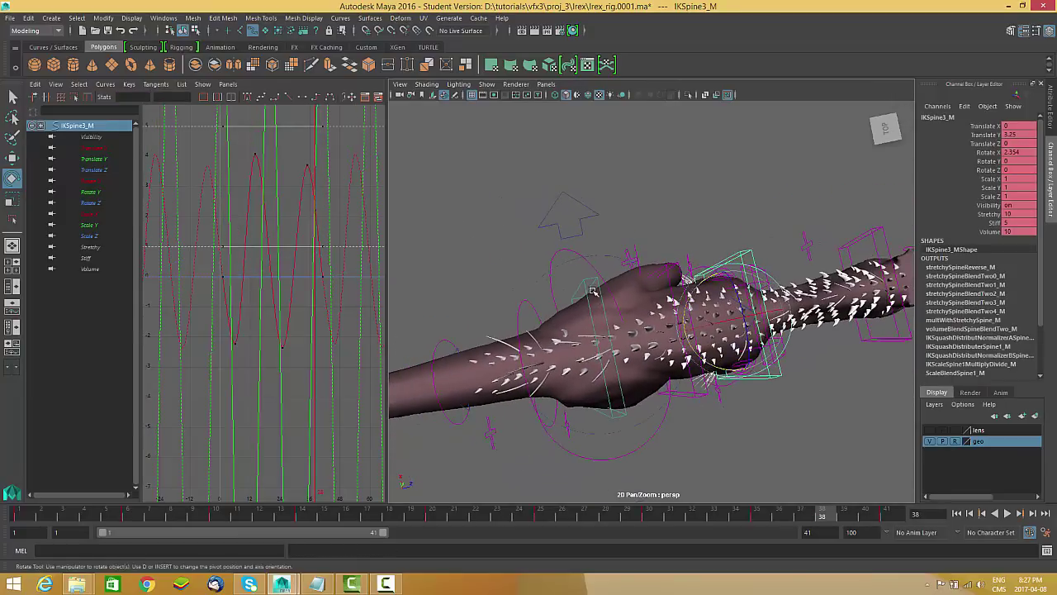
# Step: Try moving the hip control IKSpine1_M and the chest control IKSpine3_M sideways at frame 38, undoing each move
pyautogui.click(600, 300)
pyautogui.moveTo(585, 303); pyautogui.dragTo(577, 275)
pyautogui.hotkey('ctrl', 'z')
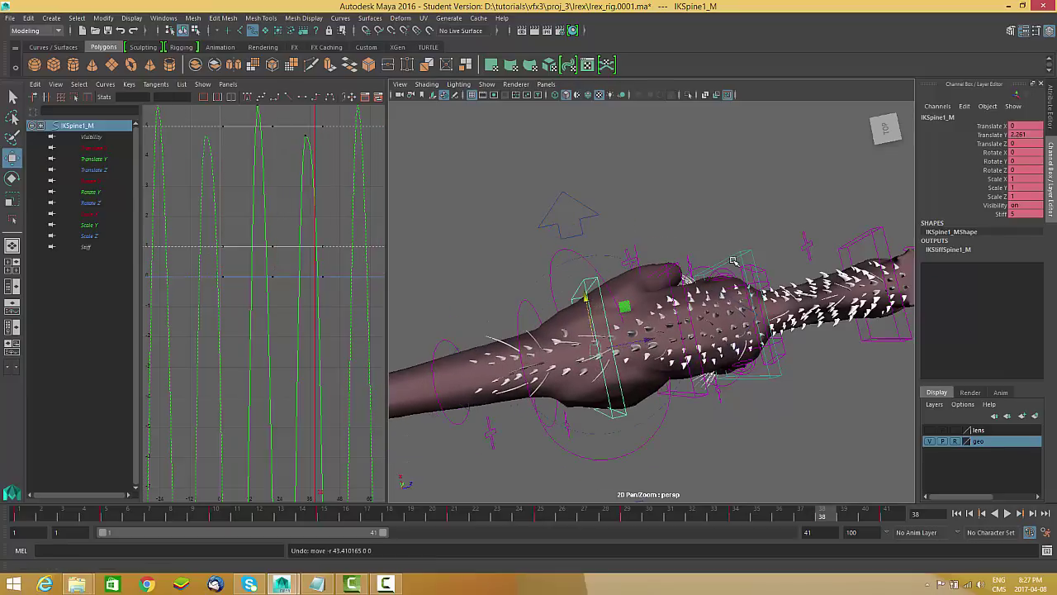
pyautogui.click(741, 255)
pyautogui.moveTo(721, 264); pyautogui.dragTo(712, 286)
pyautogui.hotkey('ctrl', 'z')
# Step: Play back the walk cycle and examine the body's motion from the side and from above
pyautogui.keyDown('alt'); pyautogui.moveTo(717, 388); pyautogui.dragTo(735, 346); pyautogui.keyUp('alt')
pyautogui.keyDown('alt'); pyautogui.moveTo(735, 347); pyautogui.dragTo(718, 351, button='right'); pyautogui.keyUp('alt')
pyautogui.moveTo(718, 351)
pyautogui.keyDown('alt'); pyautogui.mouseDown()
pyautogui.moveTo(748, 326)
pyautogui.moveTo(669, 336)
pyautogui.moveTo(668, 313)
pyautogui.moveTo(725, 334)
pyautogui.mouseUp(); pyautogui.keyUp('alt')
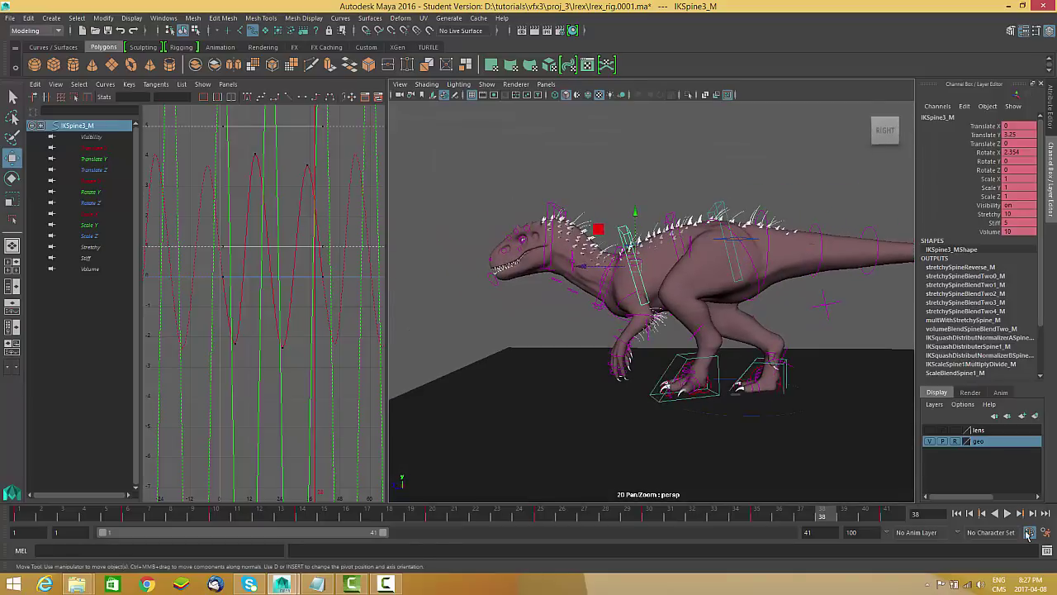
pyautogui.click(1006, 512)
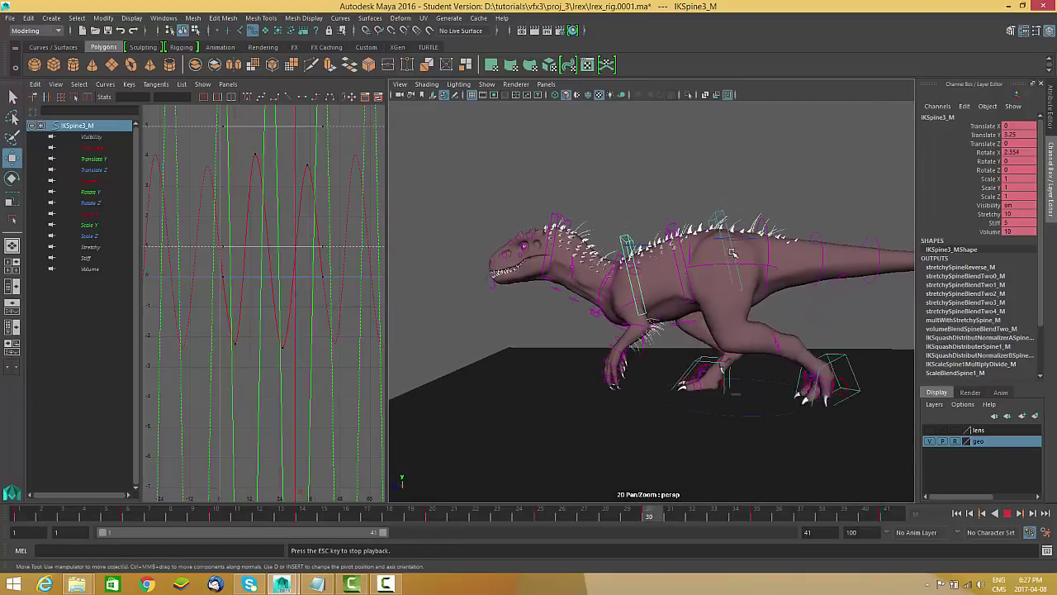
pyautogui.keyDown('alt'); pyautogui.moveTo(573, 245); pyautogui.dragTo(745, 355); pyautogui.keyUp('alt')
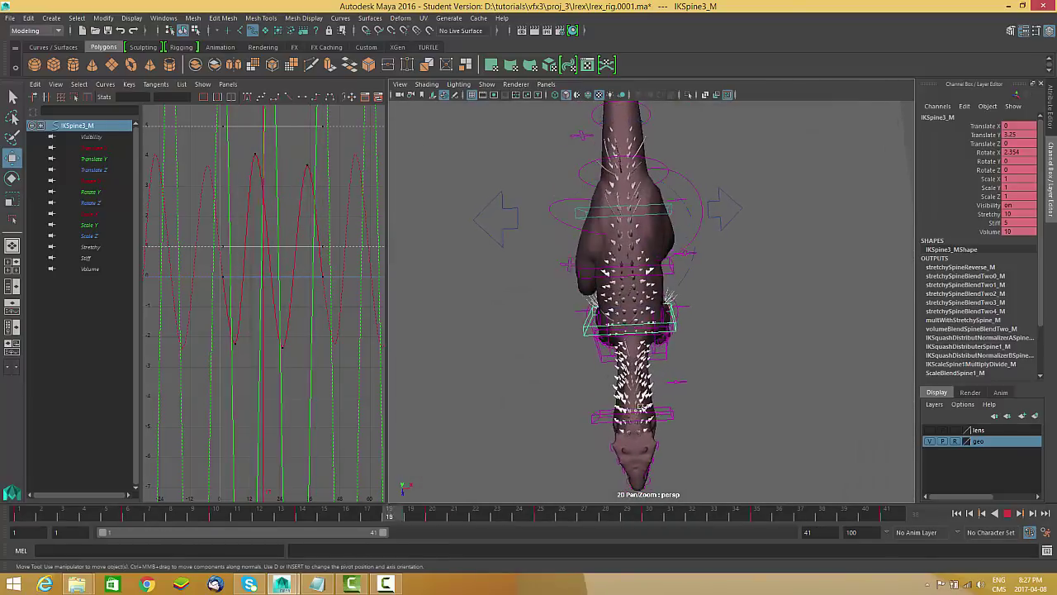
pyautogui.keyDown('alt'); pyautogui.moveTo(739, 397); pyautogui.dragTo(641, 249); pyautogui.keyUp('alt')
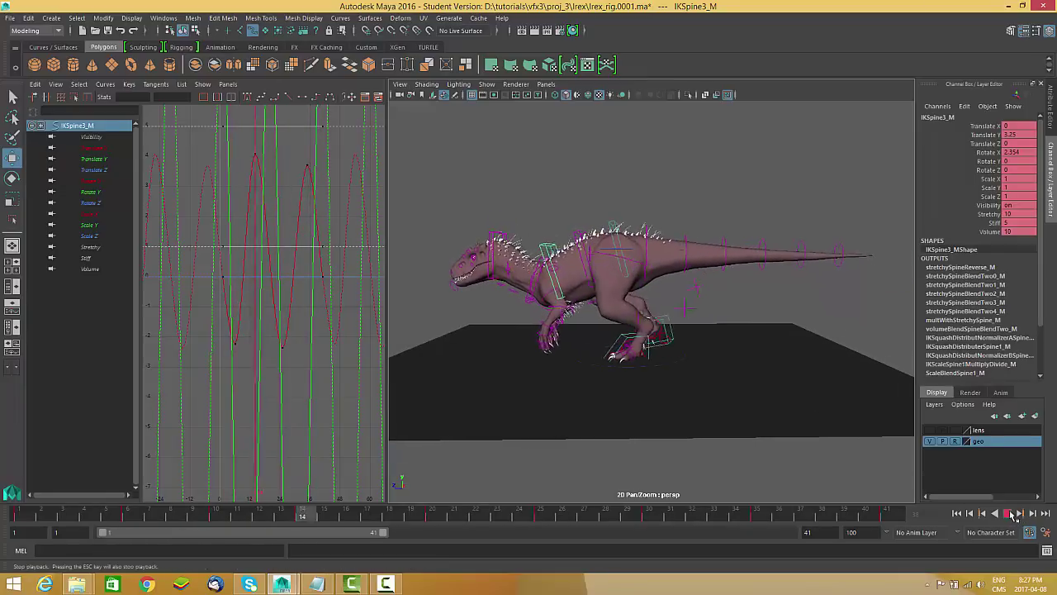
# Step: Select all the tail controls, FKTail0_M through FKTail5_M
pyautogui.scroll(5, 755, 350)
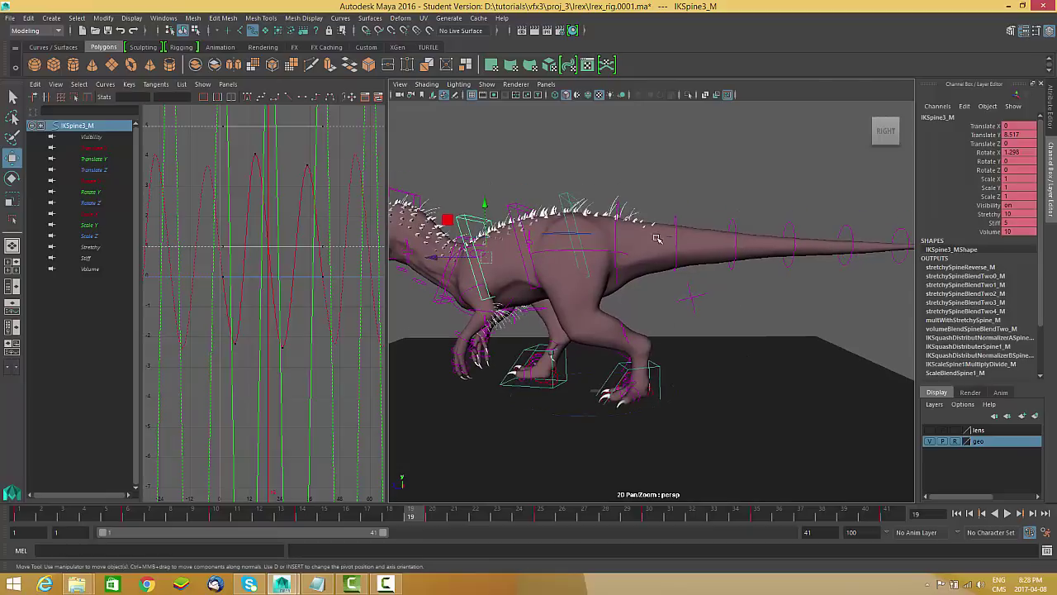
pyautogui.click(673, 264)
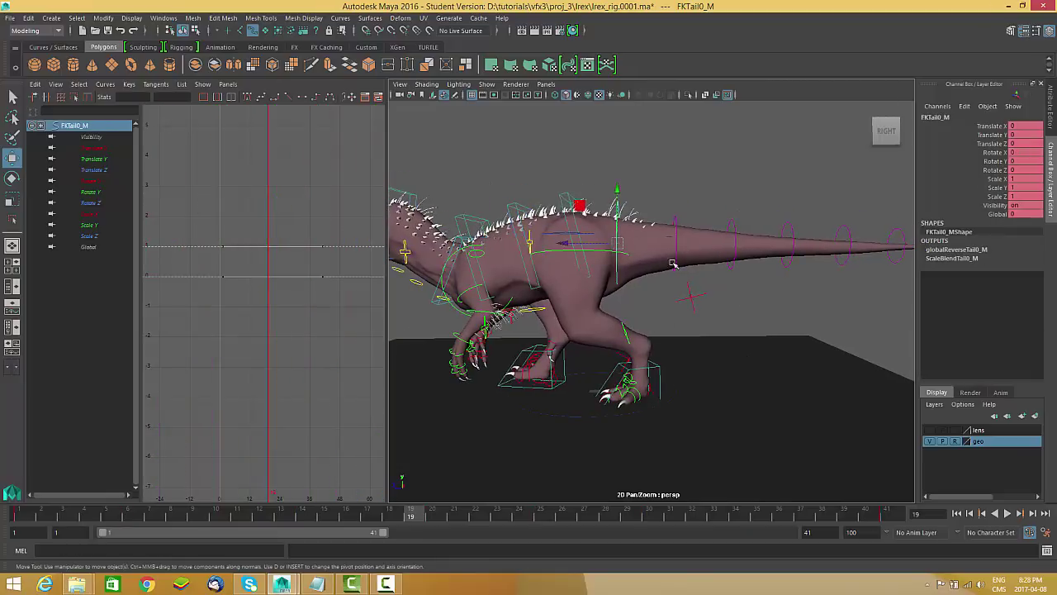
pyautogui.keyDown('shift'); pyautogui.click(675, 263); pyautogui.keyUp('shift')
pyautogui.keyDown('shift'); pyautogui.click(731, 265); pyautogui.keyUp('shift')
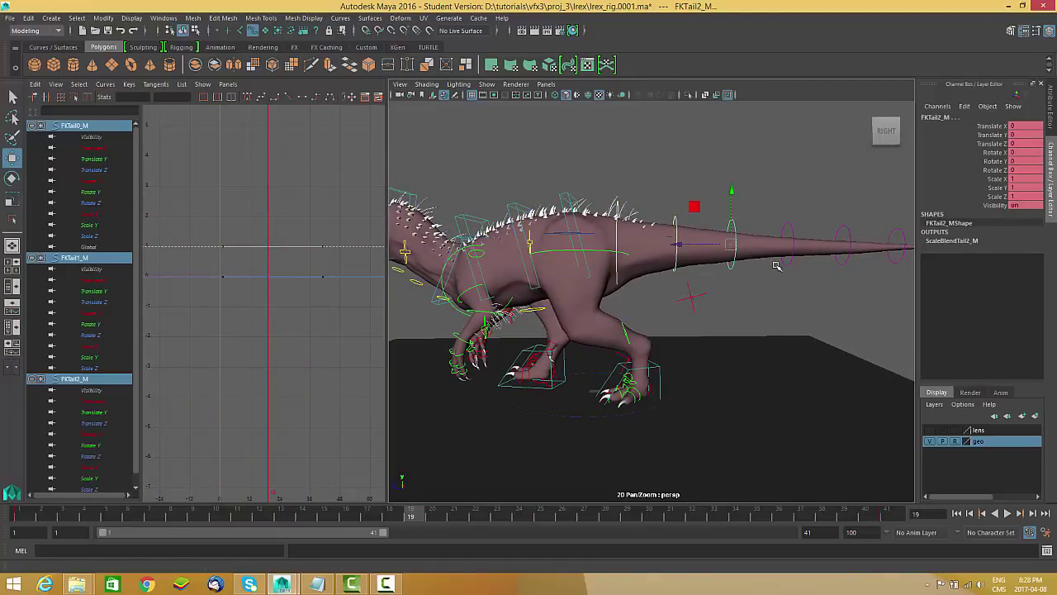
pyautogui.keyDown('shift'); pyautogui.click(895, 263); pyautogui.keyUp('shift')
pyautogui.keyDown('alt'); pyautogui.moveTo(866, 286); pyautogui.dragTo(813, 298, button='middle'); pyautogui.keyUp('alt')
pyautogui.scroll(-2, 834, 298)
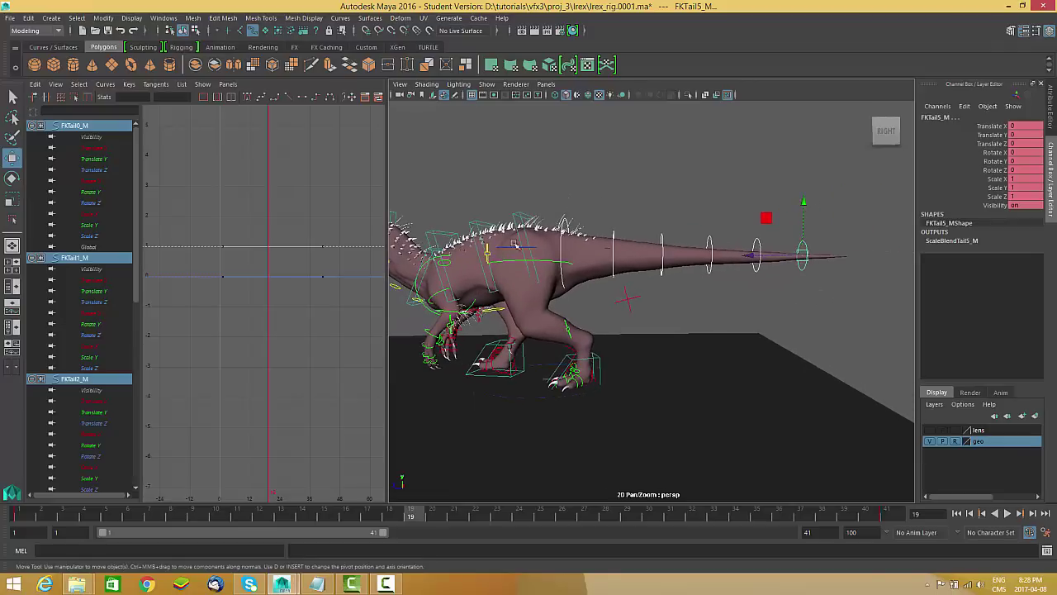
pyautogui.keyDown('alt'); pyautogui.moveTo(650, 249); pyautogui.dragTo(670, 252, button='middle'); pyautogui.keyUp('alt')
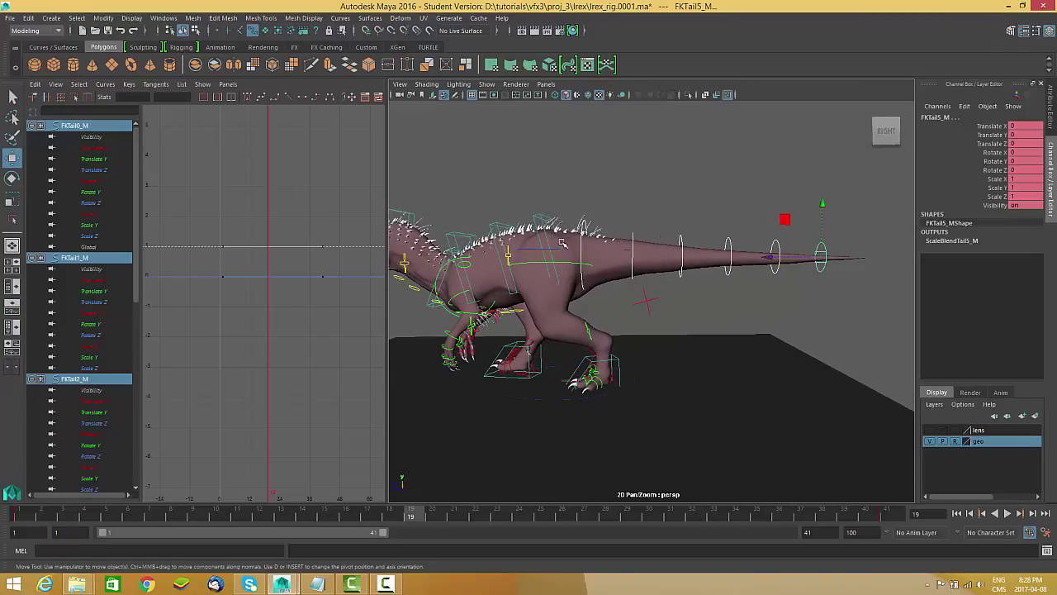
pyautogui.keyDown('alt'); pyautogui.moveTo(562, 241); pyautogui.dragTo(673, 262); pyautogui.keyUp('alt')
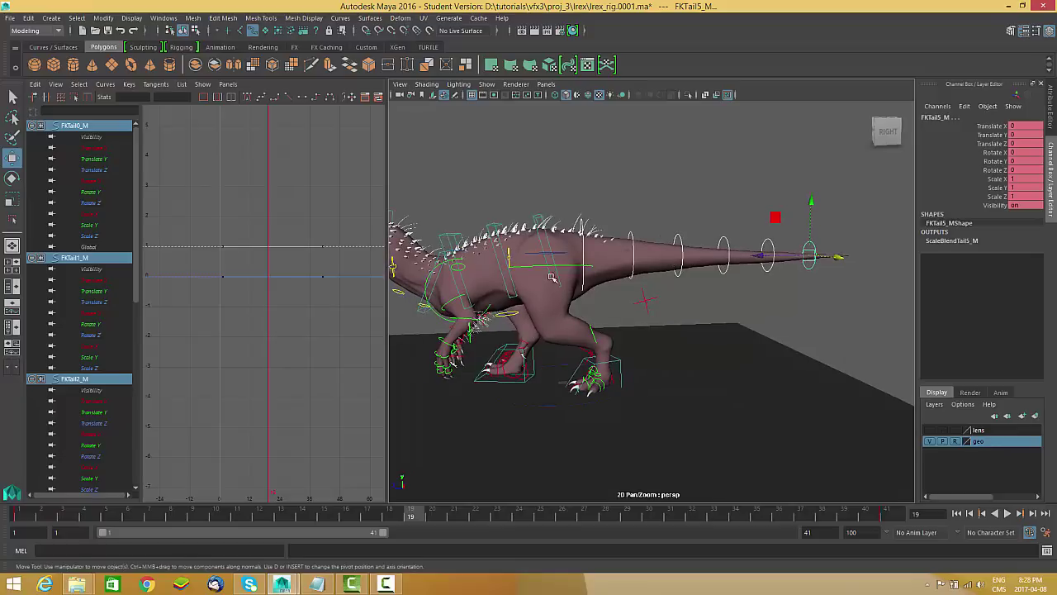
# Step: Key the selected tail controls bending downward on frame 8 with a Rotate Z of about 3.9
pyautogui.press('e')
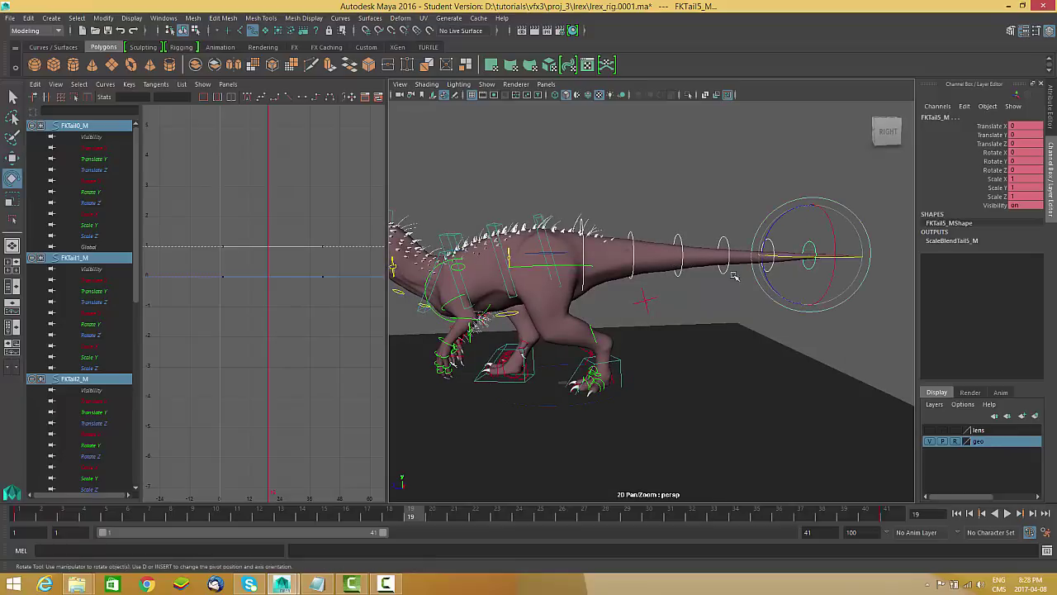
pyautogui.keyDown('alt'); pyautogui.moveTo(776, 272); pyautogui.dragTo(765, 276, button='middle'); pyautogui.keyUp('alt')
pyautogui.keyDown('alt'); pyautogui.moveTo(765, 276); pyautogui.dragTo(677, 276, button='right'); pyautogui.keyUp('alt')
pyautogui.keyDown('alt'); pyautogui.moveTo(677, 276); pyautogui.dragTo(623, 270); pyautogui.keyUp('alt')
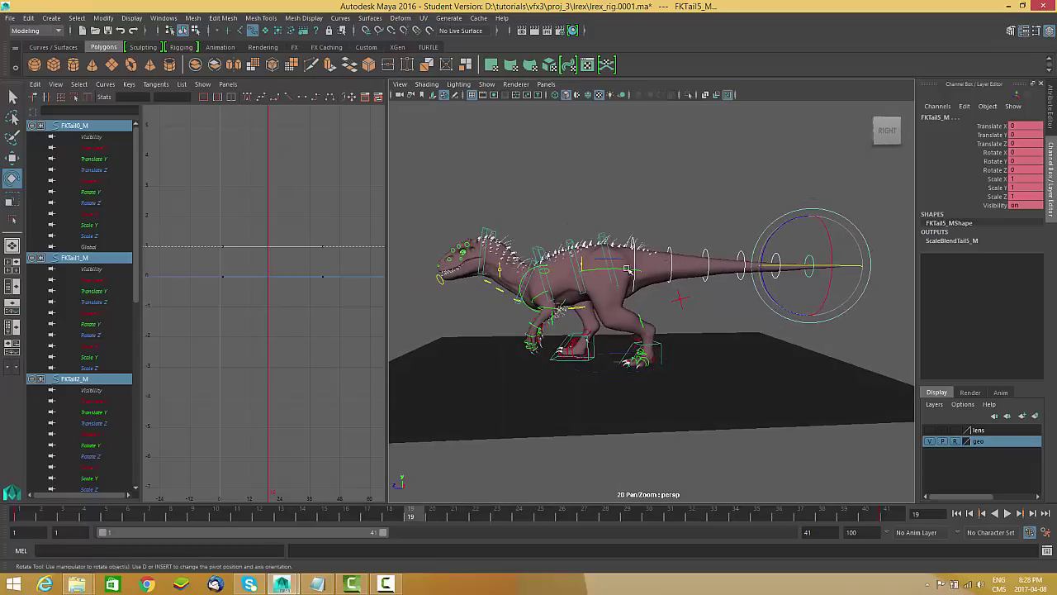
pyautogui.keyDown('alt'); pyautogui.moveTo(632, 285); pyautogui.dragTo(570, 283, button='right'); pyautogui.keyUp('alt')
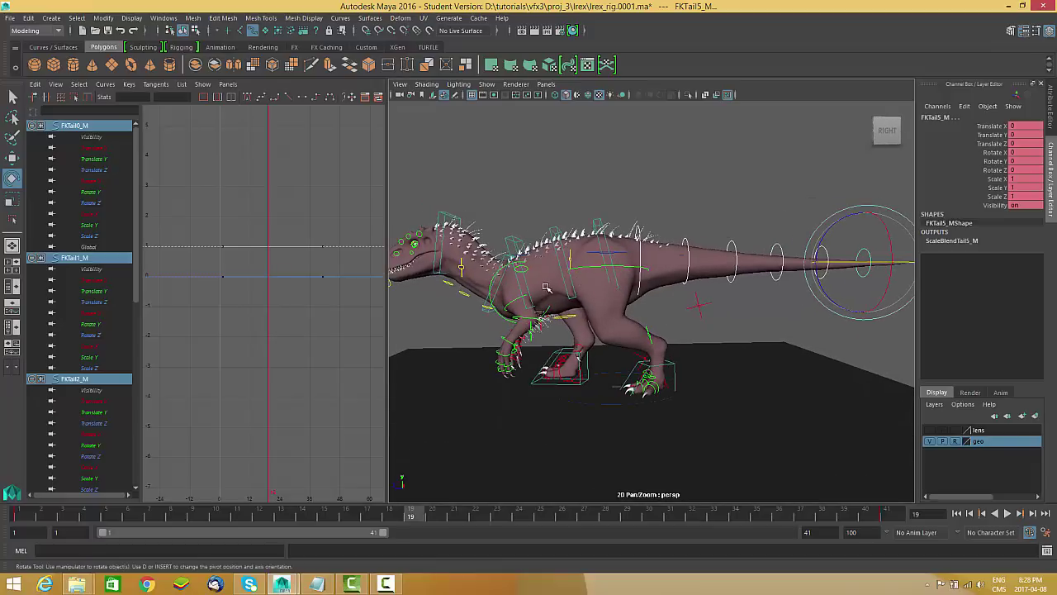
pyautogui.keyDown('alt'); pyautogui.moveTo(571, 296); pyautogui.dragTo(562, 299, button='middle'); pyautogui.keyUp('alt')
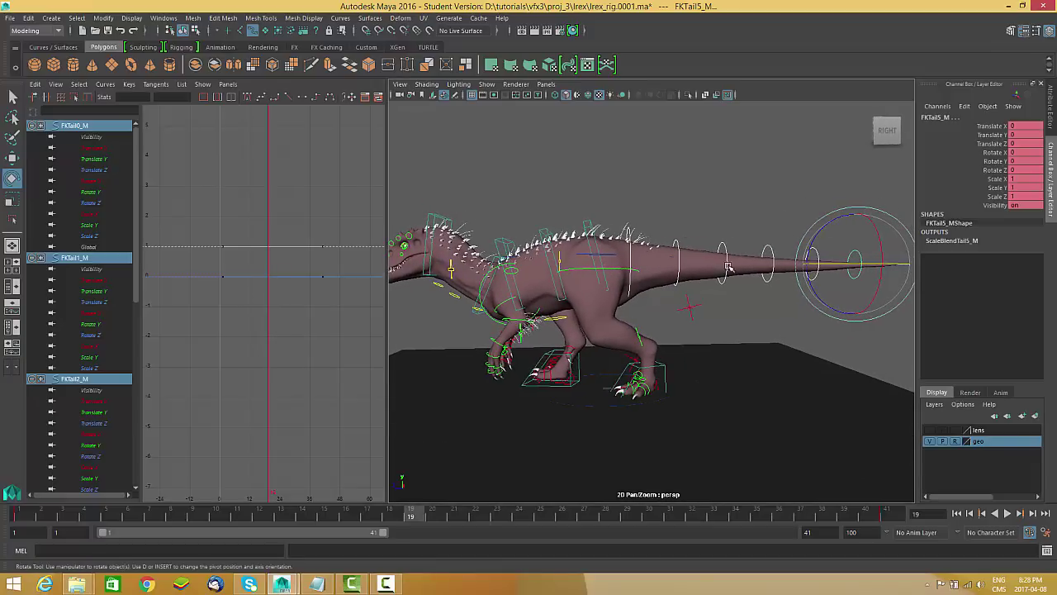
pyautogui.keyDown('alt'); pyautogui.moveTo(728, 266); pyautogui.dragTo(673, 334, button='middle'); pyautogui.keyUp('alt')
pyautogui.moveTo(418, 513); pyautogui.dragTo(182, 538)
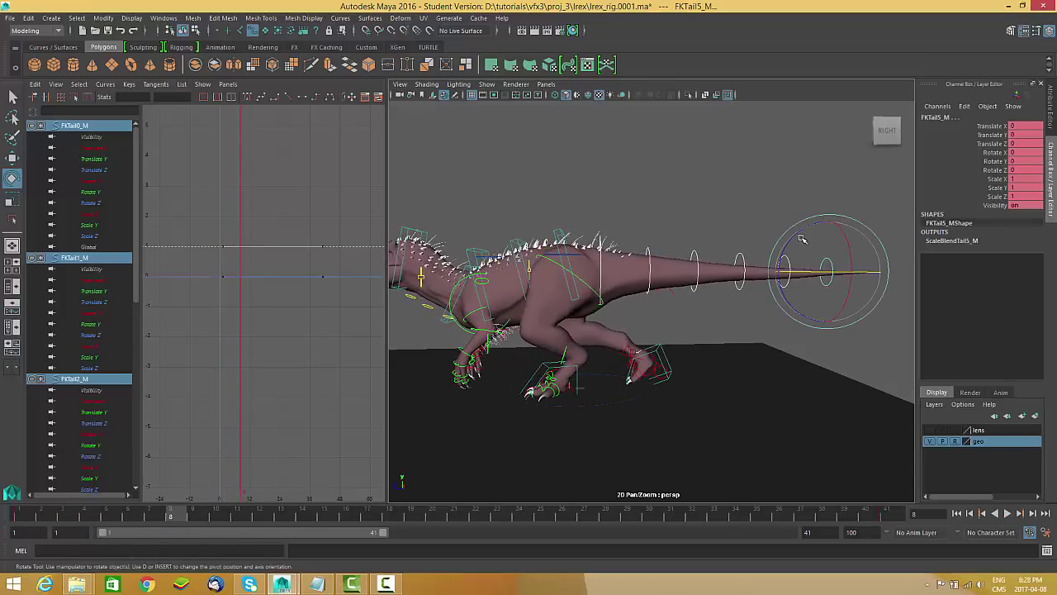
pyautogui.moveTo(805, 232); pyautogui.dragTo(808, 233)
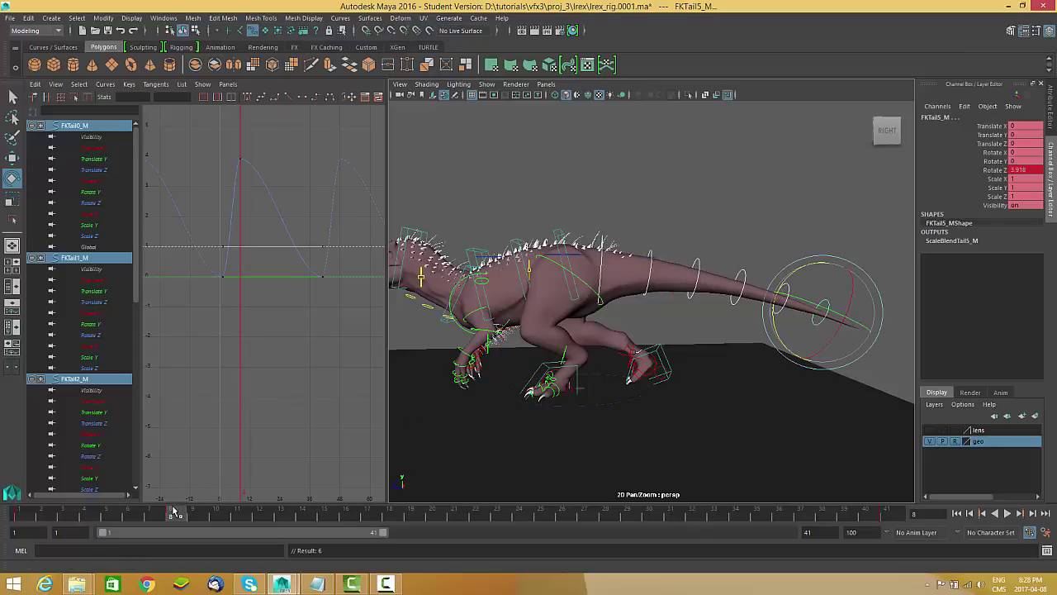
# Step: Key the tail's upward bend at a Rotate Z of about -4.4 on frame 16 and shift its frame 8 key to frame 7
pyautogui.moveTo(264, 526); pyautogui.dragTo(346, 538)
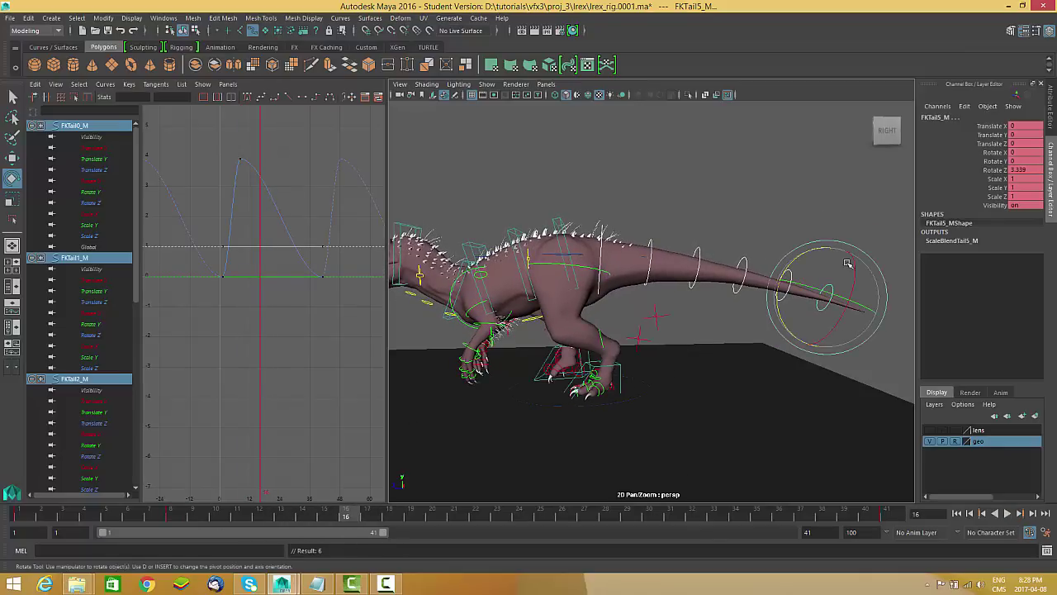
pyautogui.moveTo(824, 251); pyautogui.dragTo(809, 247)
pyautogui.press('s')
pyautogui.moveTo(244, 518); pyautogui.dragTo(157, 517)
pyautogui.hotkey('alt', 'v')
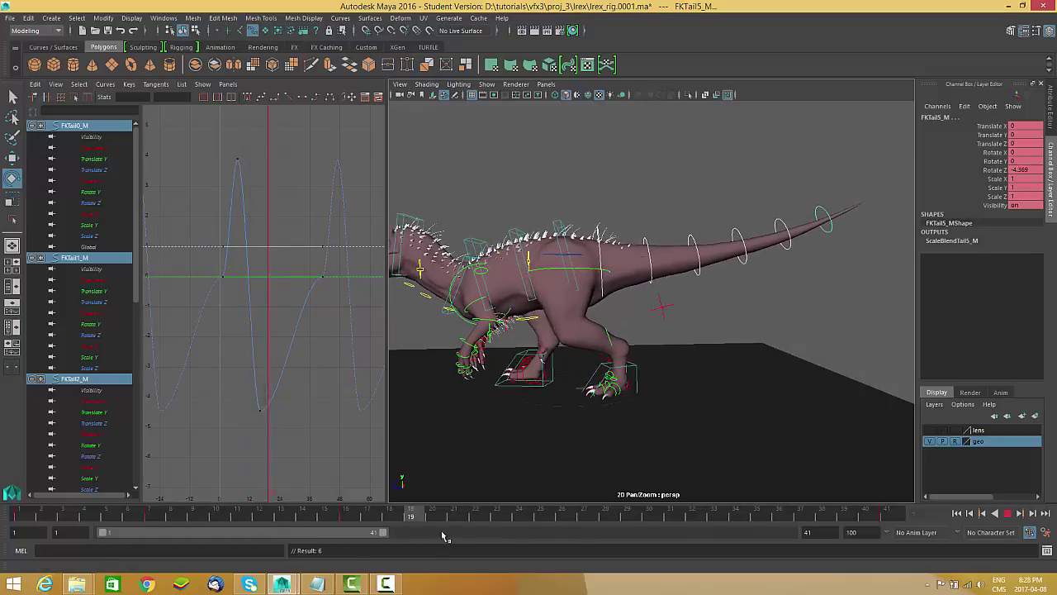
pyautogui.hotkey('alt', 'v')
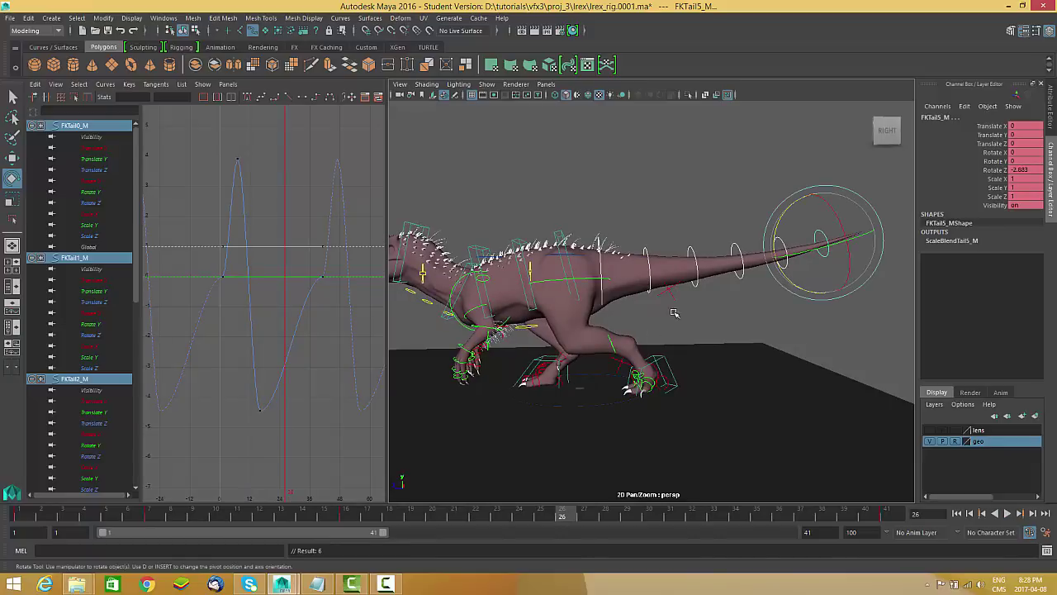
# Step: Key the tail controls' Rotate Z at about 3.6 on frame 26 and about -4.7 on frame 36
pyautogui.moveTo(785, 212); pyautogui.dragTo(673, 300)
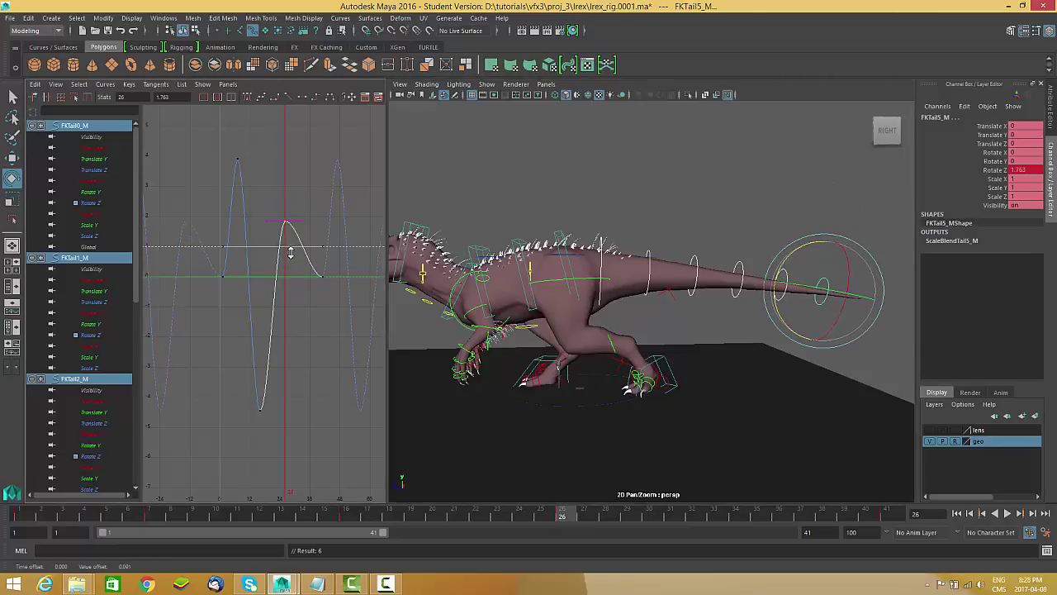
pyautogui.moveTo(582, 518); pyautogui.dragTo(790, 502)
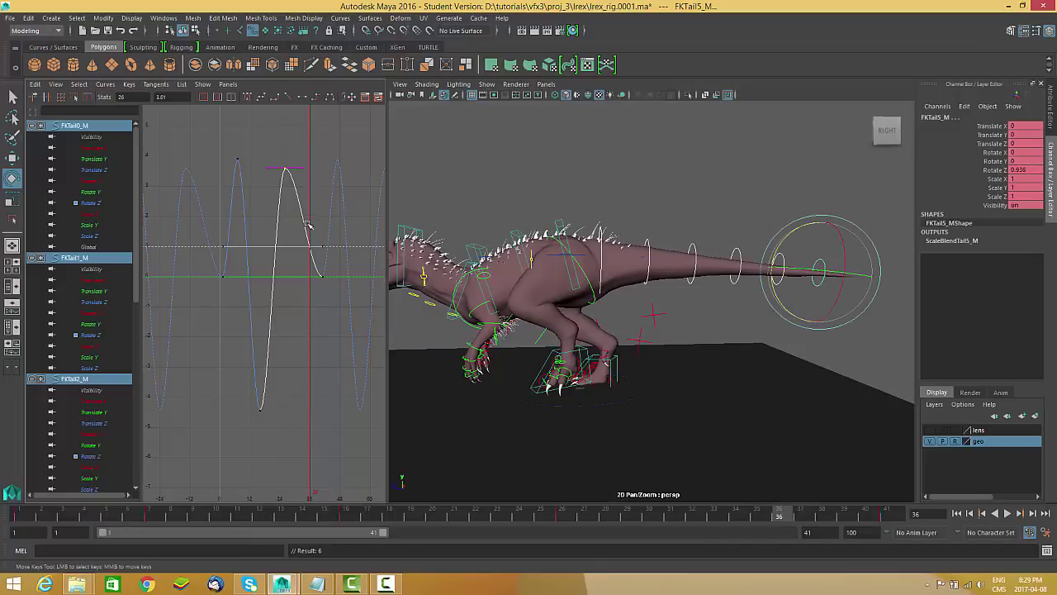
pyautogui.moveTo(313, 209); pyautogui.dragTo(318, 215, button='right')
pyautogui.moveTo(319, 205); pyautogui.dragTo(339, 334, button='middle')
# Step: Select the tail controls' Rotate Z curves and isolate them in the graph
pyautogui.moveTo(345, 328)
pyautogui.keyDown('alt'); pyautogui.mouseDown(button='right')
pyautogui.moveTo(347, 303)
pyautogui.moveTo(360, 324)
pyautogui.mouseUp(button='right'); pyautogui.keyUp('alt')
pyautogui.keyDown('alt'); pyautogui.moveTo(304, 284); pyautogui.dragTo(222, 263, button='middle'); pyautogui.keyUp('alt')
pyautogui.keyDown('alt'); pyautogui.moveTo(331, 264); pyautogui.dragTo(311, 264, button='right'); pyautogui.keyUp('alt')
pyautogui.moveTo(310, 264)
pyautogui.mouseDown(button='middle')
pyautogui.moveTo(267, 277)
pyautogui.moveTo(307, 276)
pyautogui.mouseUp(button='middle')
pyautogui.keyDown('alt'); pyautogui.moveTo(207, 274); pyautogui.dragTo(246, 272, button='right'); pyautogui.keyUp('alt')
pyautogui.moveTo(250, 182); pyautogui.dragTo(252, 183)
pyautogui.rightClick(264, 176)
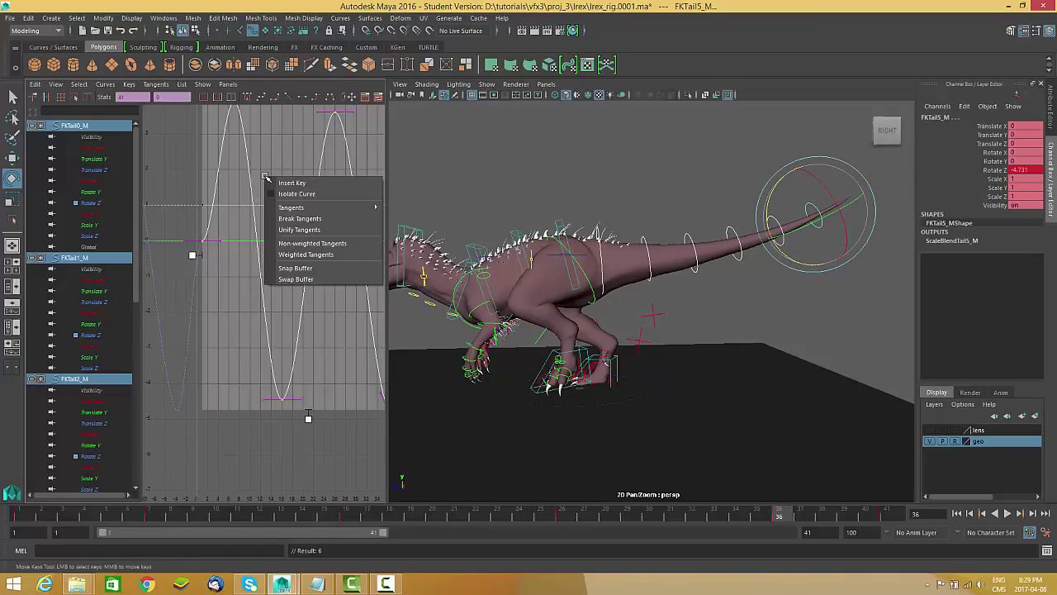
pyautogui.click(293, 200)
pyautogui.keyDown('alt'); pyautogui.moveTo(287, 212); pyautogui.dragTo(282, 229, button='middle'); pyautogui.keyUp('alt')
pyautogui.press('w')
pyautogui.rightClick(252, 160)
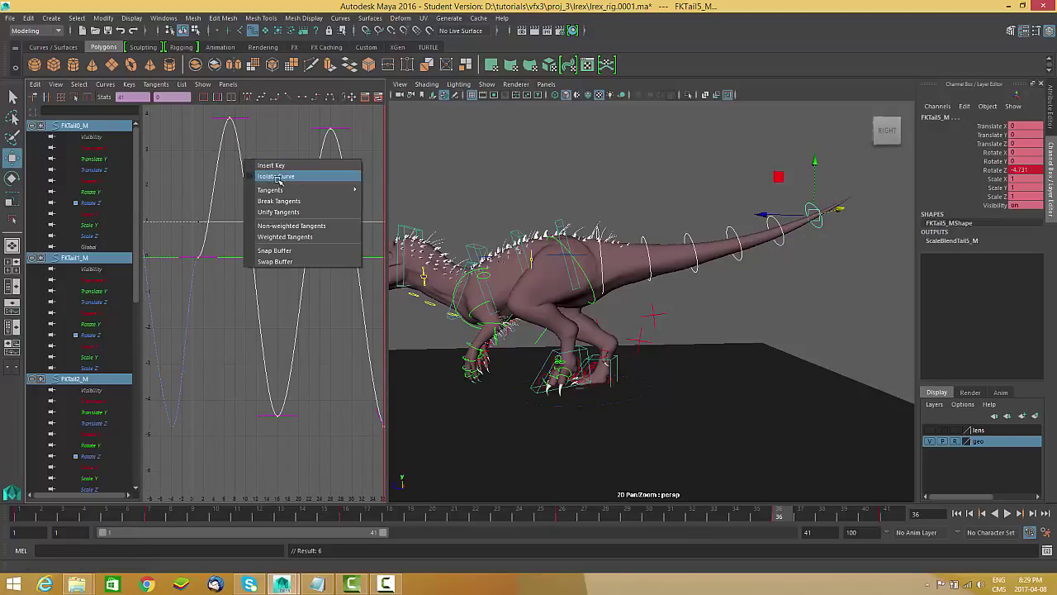
pyautogui.click(279, 179)
# Step: Slope the tangents of the tail's Rotate Z keys at frames 1 and 41 for a smooth loop, and play back the cycle
pyautogui.keyDown('alt'); pyautogui.keyDown('shift'); pyautogui.moveTo(300, 229); pyautogui.dragTo(265, 258, button='right'); pyautogui.keyUp('shift'); pyautogui.keyUp('alt')
pyautogui.moveTo(227, 271); pyautogui.dragTo(204, 280)
pyautogui.keyDown('alt'); pyautogui.moveTo(269, 290); pyautogui.dragTo(189, 297, button='middle'); pyautogui.keyUp('alt')
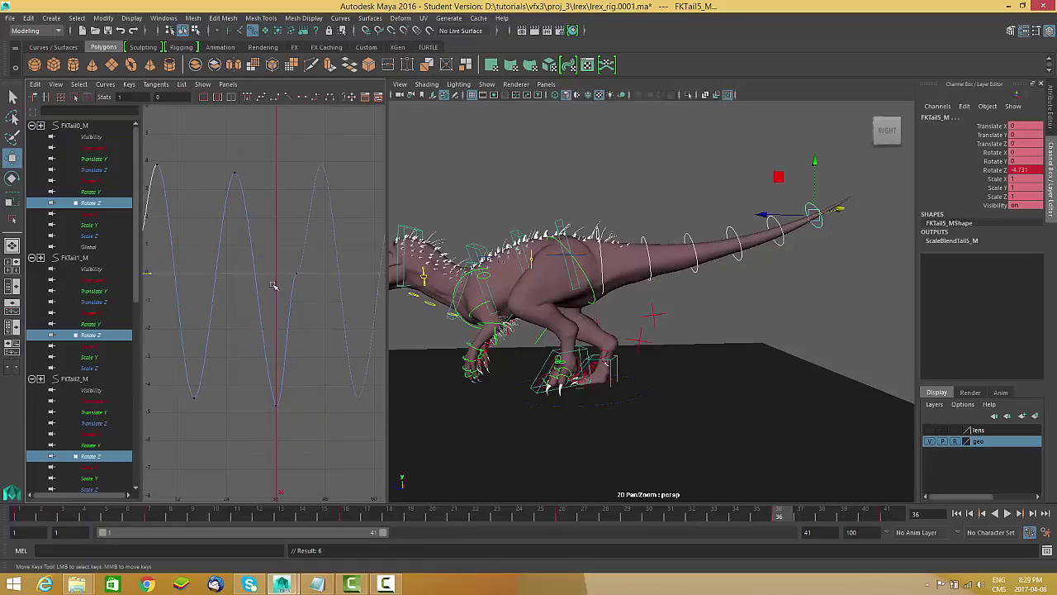
pyautogui.keyDown('shift'); pyautogui.moveTo(311, 287); pyautogui.dragTo(309, 288); pyautogui.keyUp('shift')
pyautogui.keyDown('alt'); pyautogui.moveTo(291, 274); pyautogui.dragTo(327, 267, button='middle'); pyautogui.keyUp('alt')
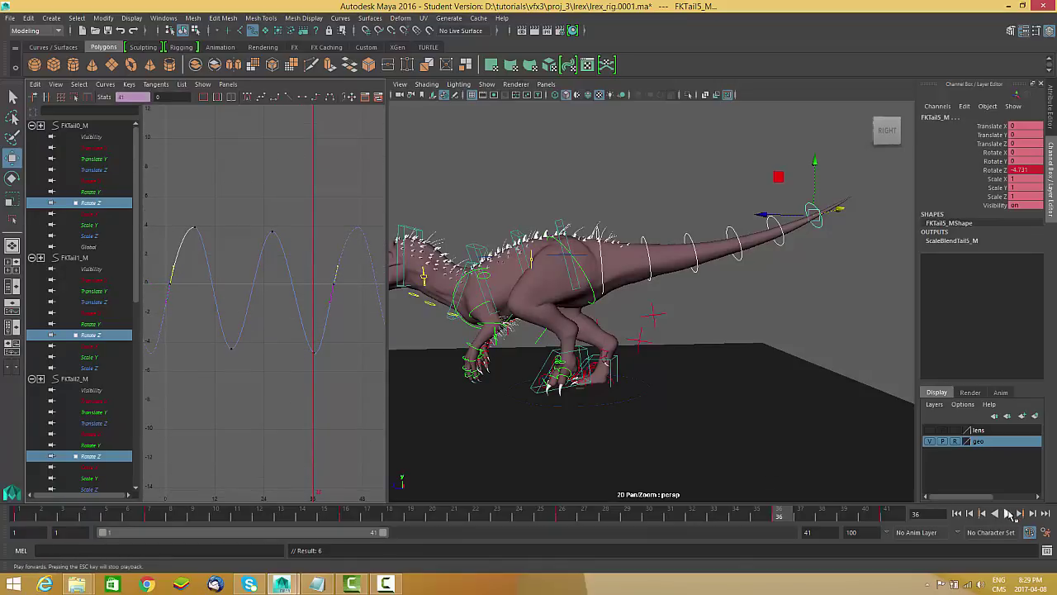
pyautogui.click(1008, 513)
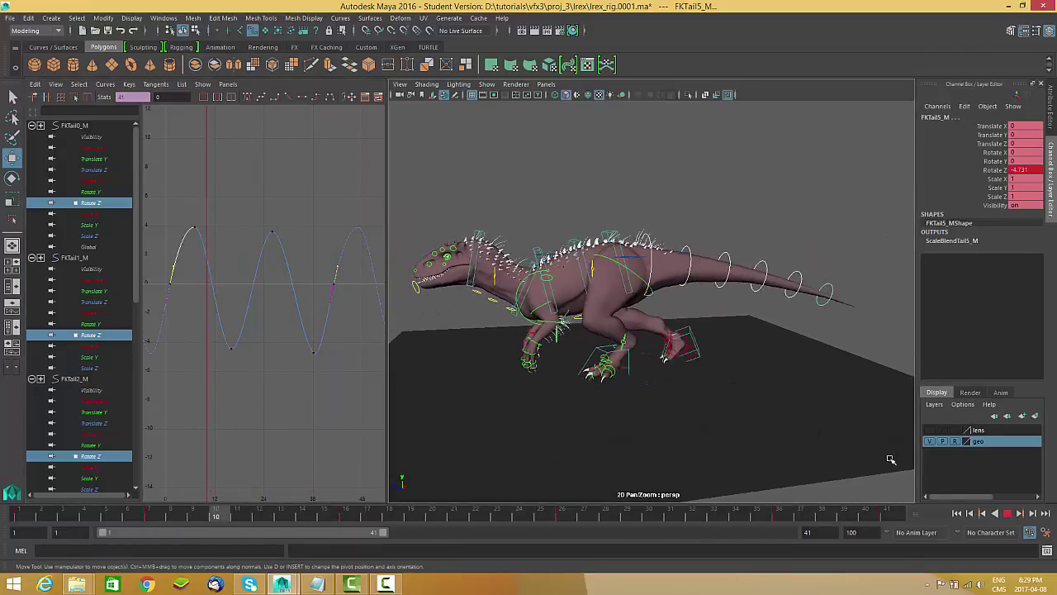
pyautogui.click(1008, 514)
# Step: Remove FKTail0_M from the selection and offset the Rotate Z curves of FKTail1_M through FKTail5_M 3 frames forward
pyautogui.keyDown('alt'); pyautogui.moveTo(694, 369); pyautogui.dragTo(707, 359, button='right'); pyautogui.keyUp('alt')
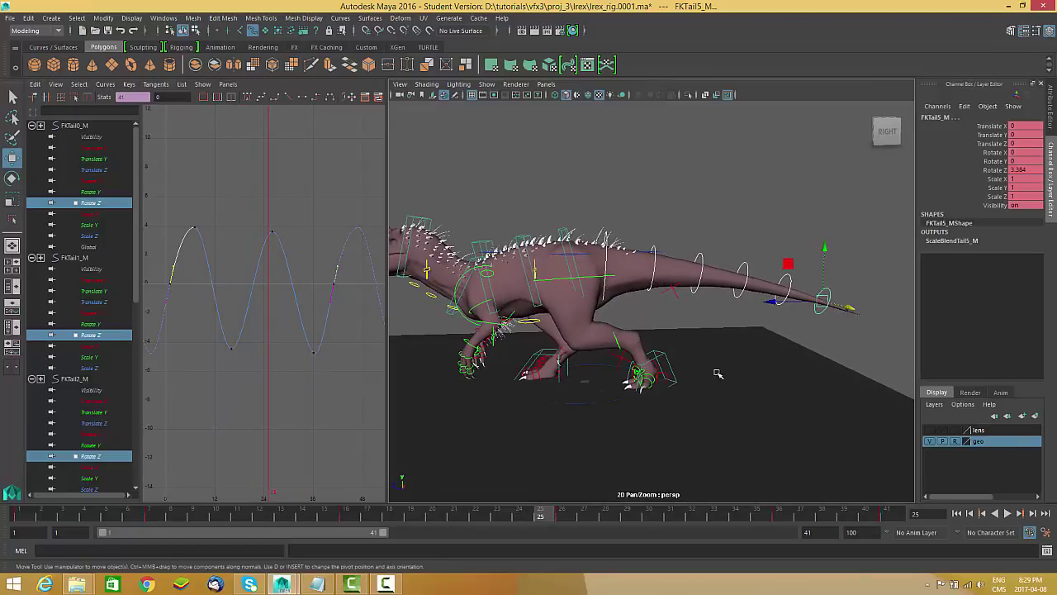
pyautogui.keyDown('alt'); pyautogui.moveTo(656, 273); pyautogui.dragTo(691, 304, button='right'); pyautogui.keyUp('alt')
pyautogui.scroll(1, 690, 304)
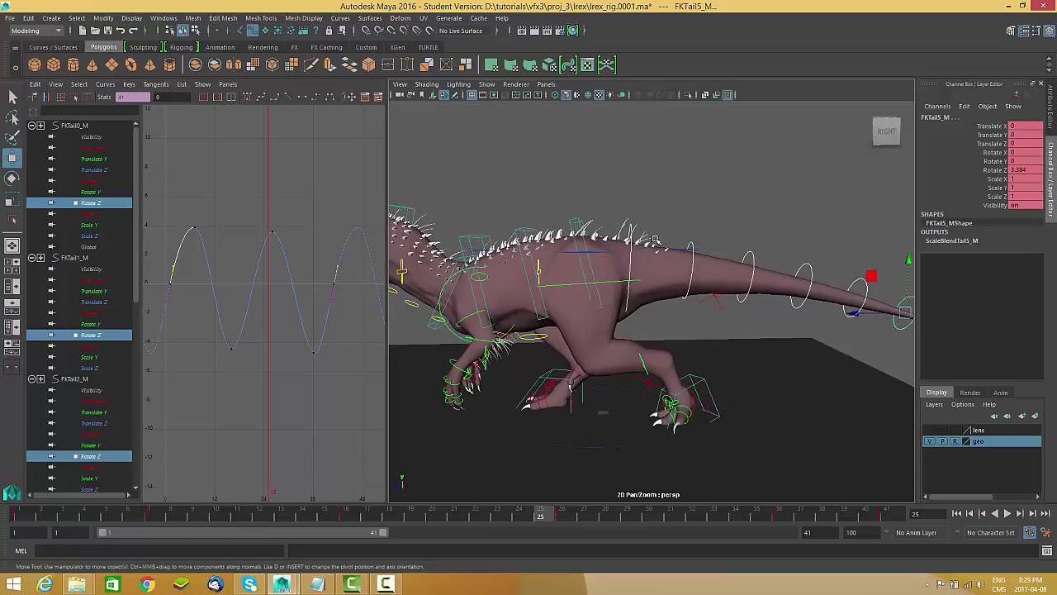
pyautogui.keyDown('ctrl'); pyautogui.moveTo(629, 235); pyautogui.dragTo(629, 246); pyautogui.keyUp('ctrl')
pyautogui.moveTo(297, 262); pyautogui.dragTo(278, 328)
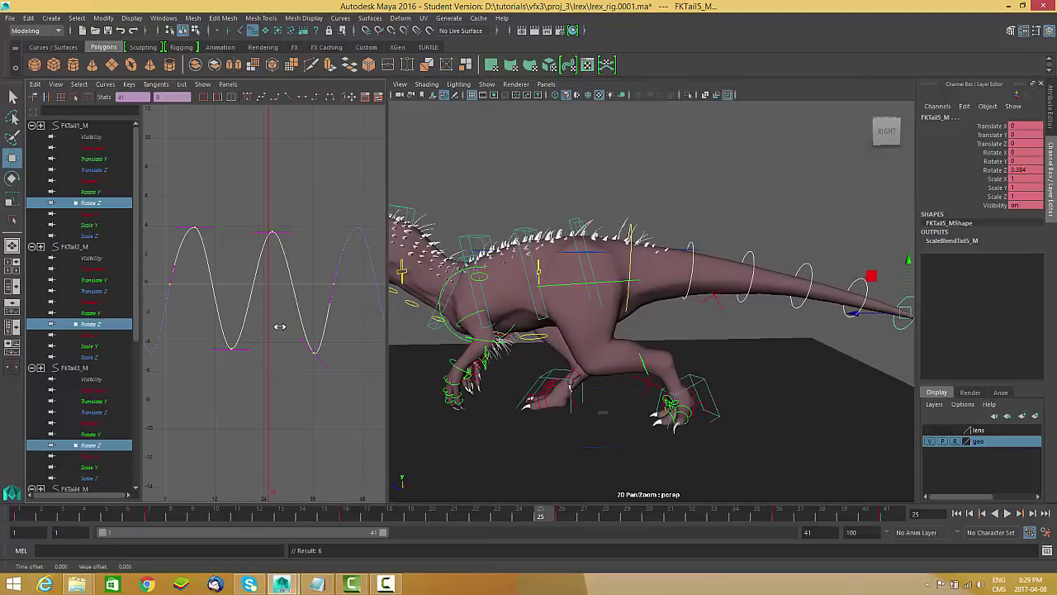
pyautogui.keyDown('shift'); pyautogui.moveTo(280, 327); pyautogui.dragTo(292, 328, button='middle'); pyautogui.keyUp('shift')
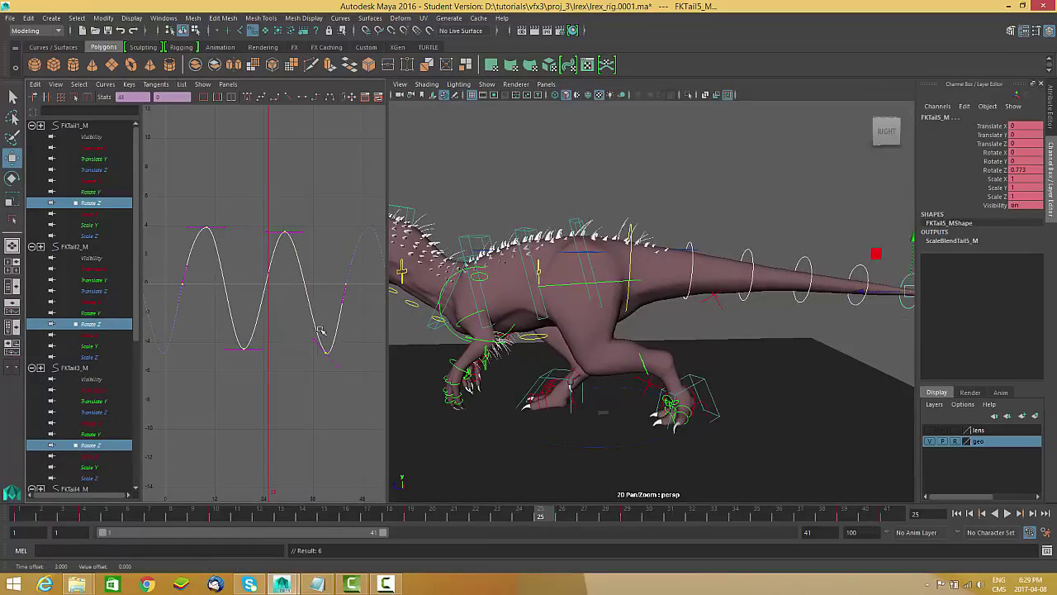
# Step: Remove FKTail1_M from the selection and offset the Rotate Z curves of FKTail2_M through FKTail5_M 3 frames forward
pyautogui.keyDown('alt'); pyautogui.moveTo(778, 321); pyautogui.dragTo(749, 325, button='middle'); pyautogui.keyUp('alt')
pyautogui.keyDown('ctrl'); pyautogui.moveTo(680, 207); pyautogui.dragTo(629, 303); pyautogui.keyUp('ctrl')
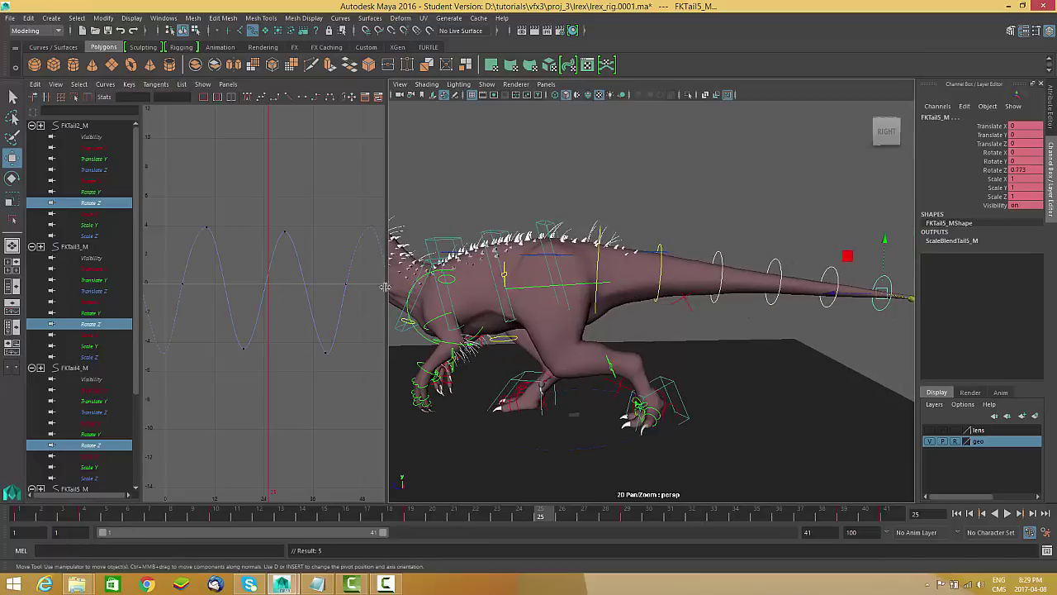
pyautogui.moveTo(295, 284); pyautogui.dragTo(293, 319)
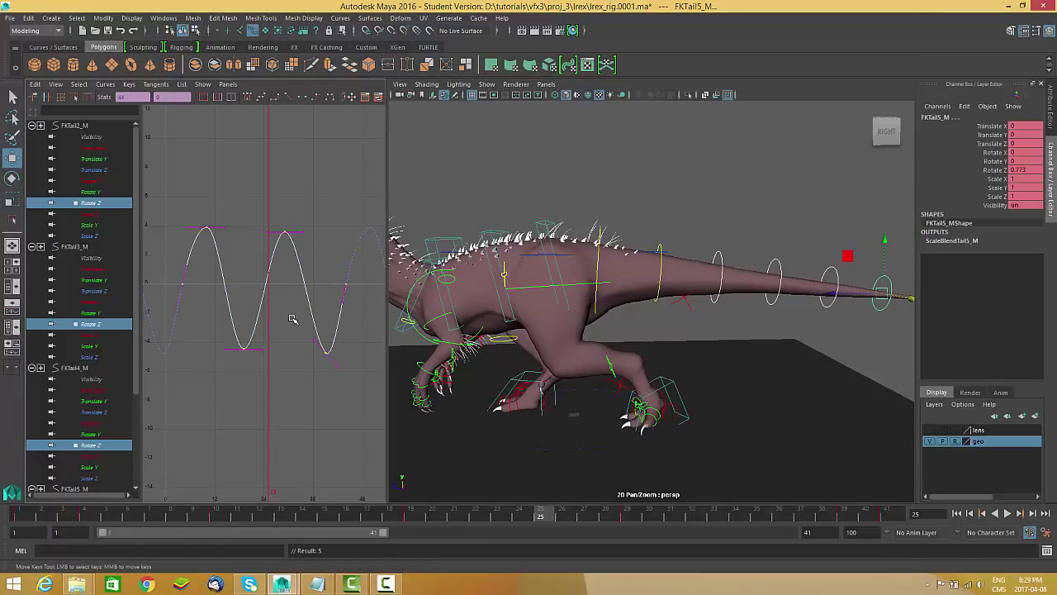
pyautogui.keyDown('shift'); pyautogui.moveTo(286, 311); pyautogui.dragTo(296, 313, button='middle'); pyautogui.keyUp('shift')
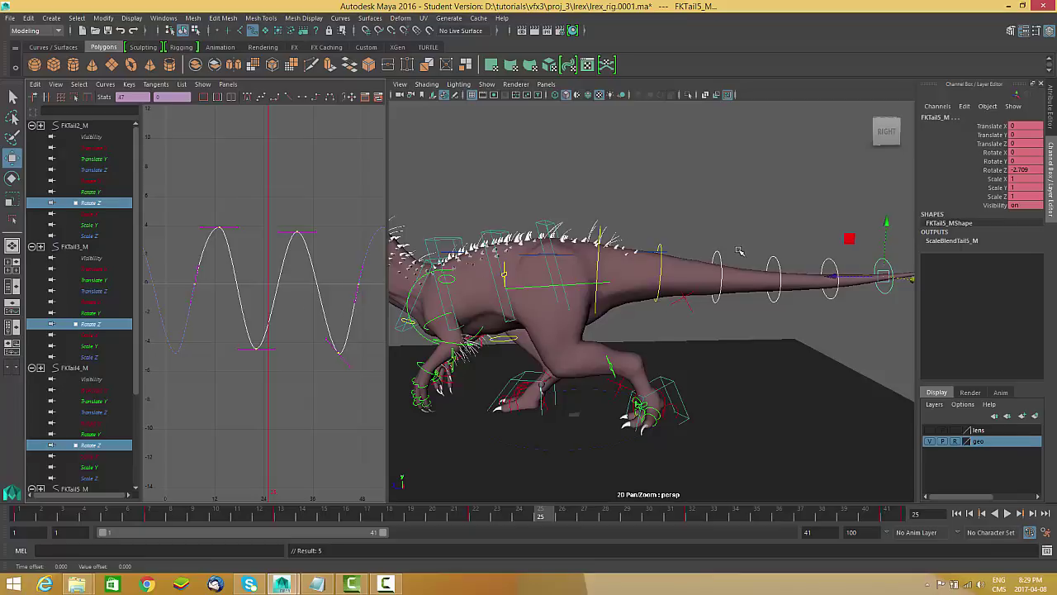
# Step: Remove FKTail2_M from the selection and offset the Rotate Z curves of FKTail3_M through FKTail5_M 3 frames forward
pyautogui.keyDown('ctrl'); pyautogui.moveTo(741, 234); pyautogui.dragTo(692, 286); pyautogui.keyUp('ctrl')
pyautogui.moveTo(319, 279); pyautogui.dragTo(297, 314)
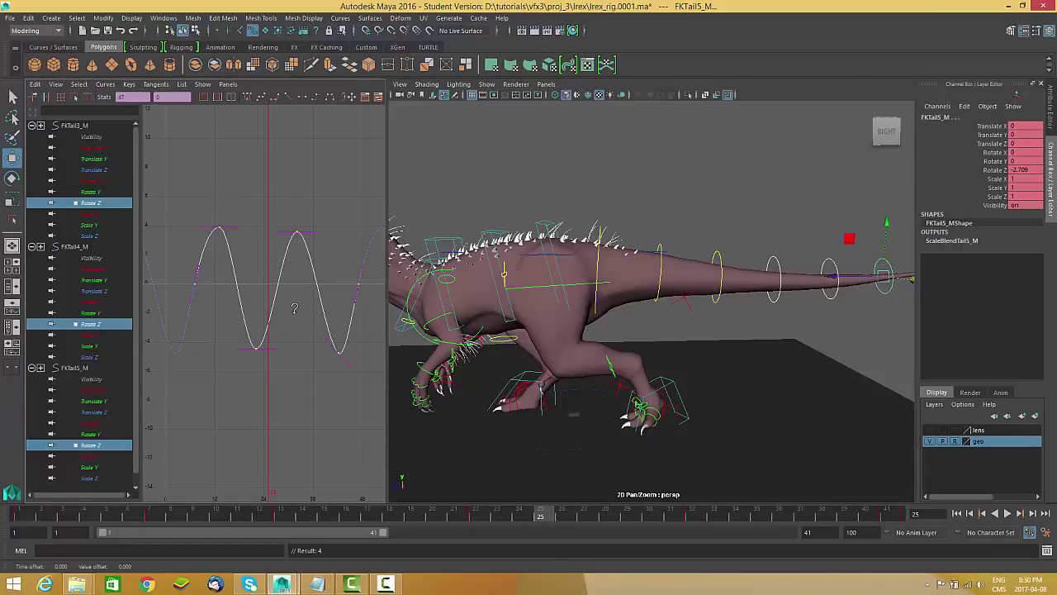
pyautogui.keyDown('shift'); pyautogui.moveTo(296, 313); pyautogui.dragTo(329, 315, button='middle'); pyautogui.keyUp('shift')
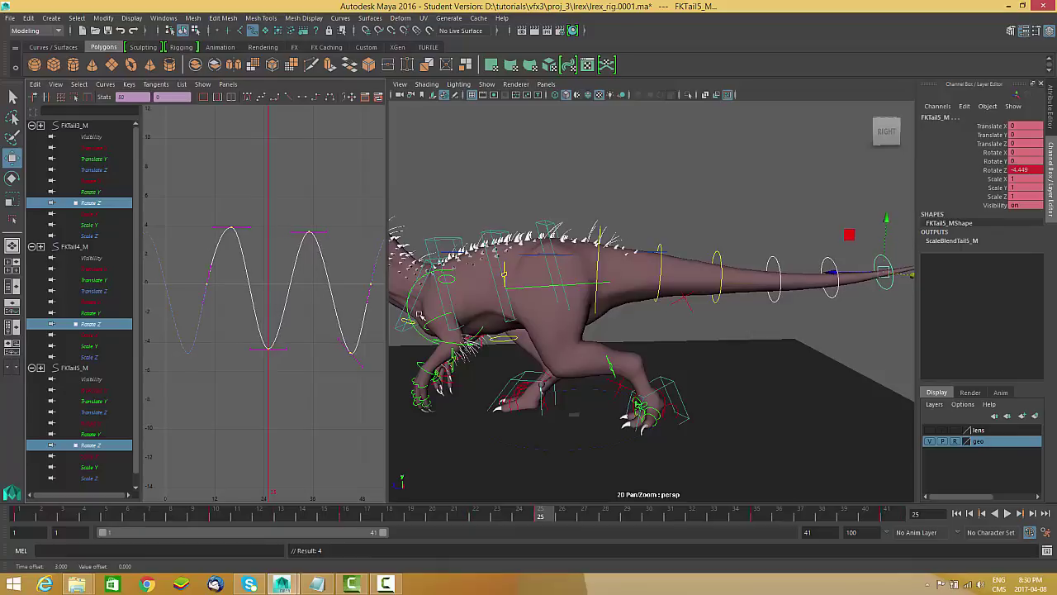
# Step: Remove FKTail3_M from the selection and offset the Rotate Z curves of FKTail4_M and FKTail5_M 3 frames forward
pyautogui.keyDown('ctrl'); pyautogui.moveTo(770, 250); pyautogui.dragTo(700, 308); pyautogui.keyUp('ctrl')
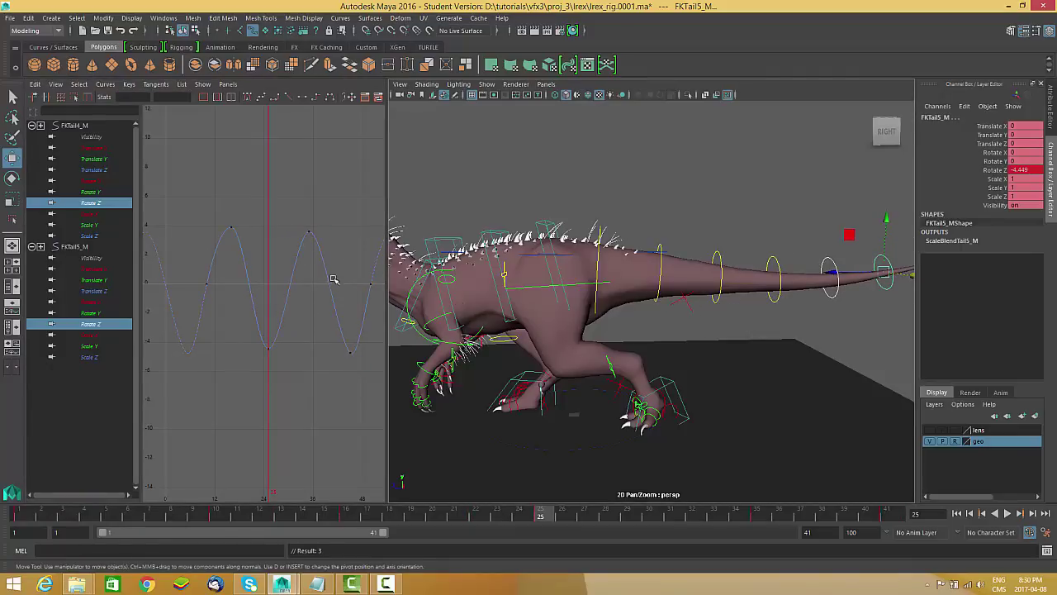
pyautogui.moveTo(332, 283); pyautogui.dragTo(317, 324)
pyautogui.keyDown('shift'); pyautogui.moveTo(302, 320); pyautogui.dragTo(314, 326, button='middle'); pyautogui.keyUp('shift')
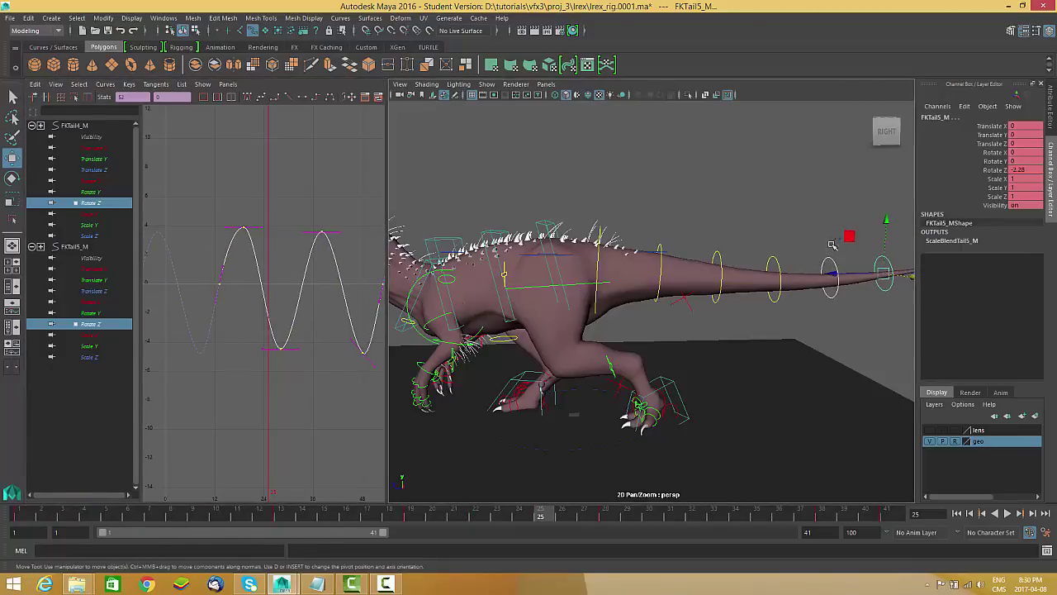
# Step: Offset only FKTail5_M's Rotate Z curve 3 frames forward and play back the walk cycle
pyautogui.keyDown('ctrl'); pyautogui.moveTo(840, 236); pyautogui.dragTo(804, 293); pyautogui.keyUp('ctrl')
pyautogui.moveTo(363, 283); pyautogui.dragTo(328, 320)
pyautogui.moveTo(328, 321)
pyautogui.keyDown('shift'); pyautogui.mouseDown(button='middle')
pyautogui.moveTo(319, 330)
pyautogui.moveTo(334, 334)
pyautogui.mouseUp(button='middle'); pyautogui.keyUp('shift')
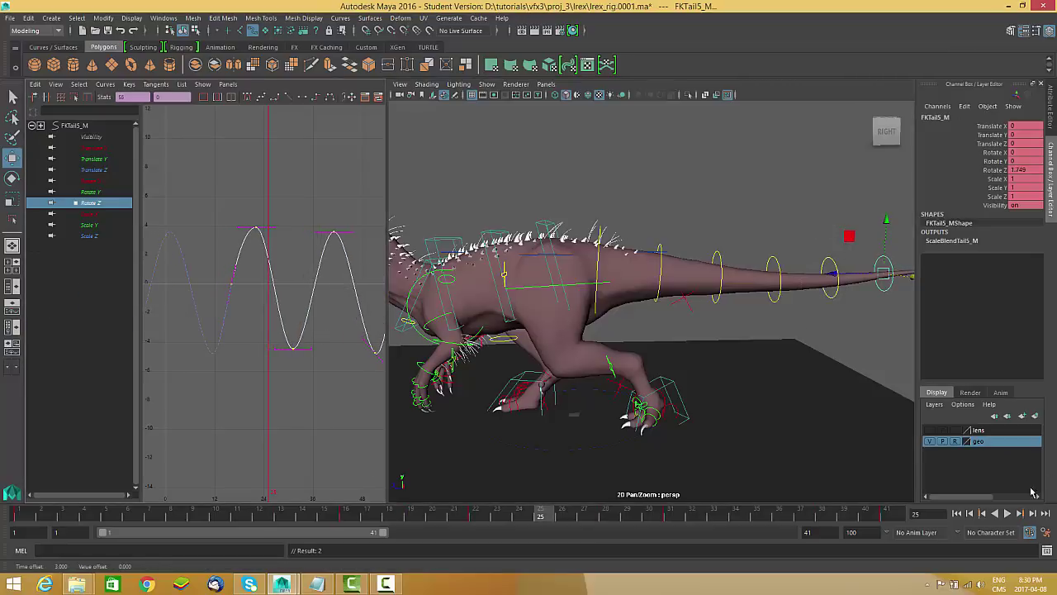
pyautogui.click(1008, 514)
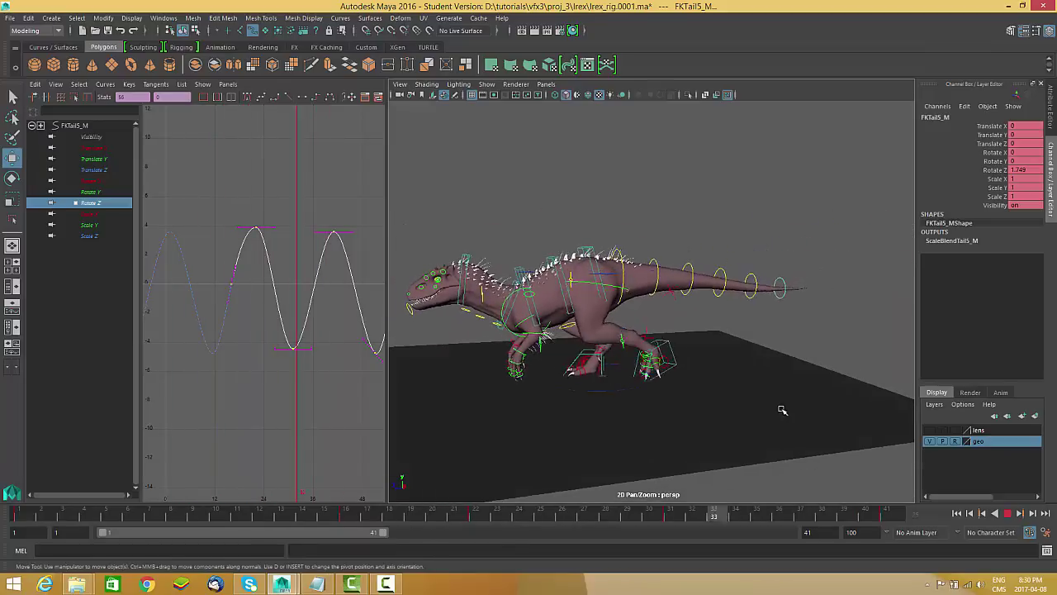
# Step: Stop playback, select FKTail1_M through FKTail5_M and shift their Rotate Z curves 1 frame earlier
pyautogui.press('Escape')
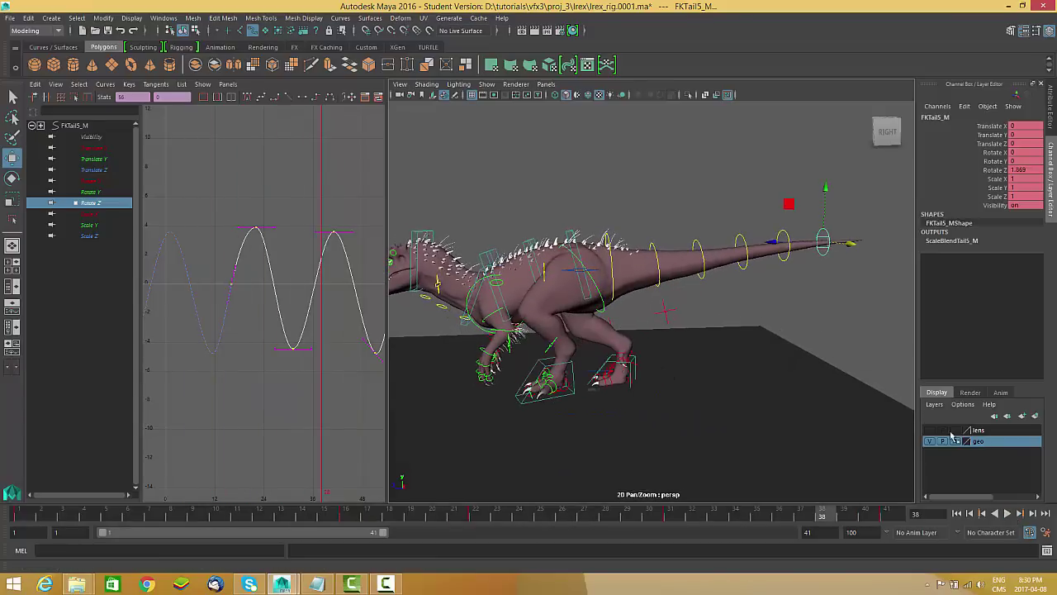
pyautogui.moveTo(883, 199); pyautogui.dragTo(666, 280)
pyautogui.moveTo(630, 204); pyautogui.dragTo(603, 293)
pyautogui.keyDown('alt'); pyautogui.moveTo(227, 255); pyautogui.dragTo(286, 264, button='right'); pyautogui.keyUp('alt')
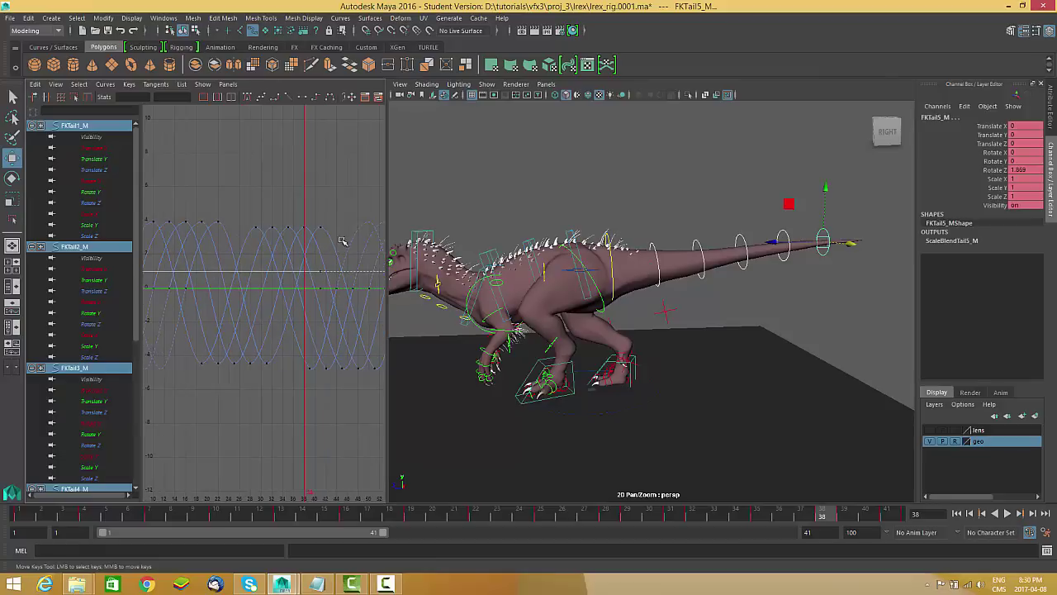
pyautogui.moveTo(232, 248); pyautogui.dragTo(235, 249)
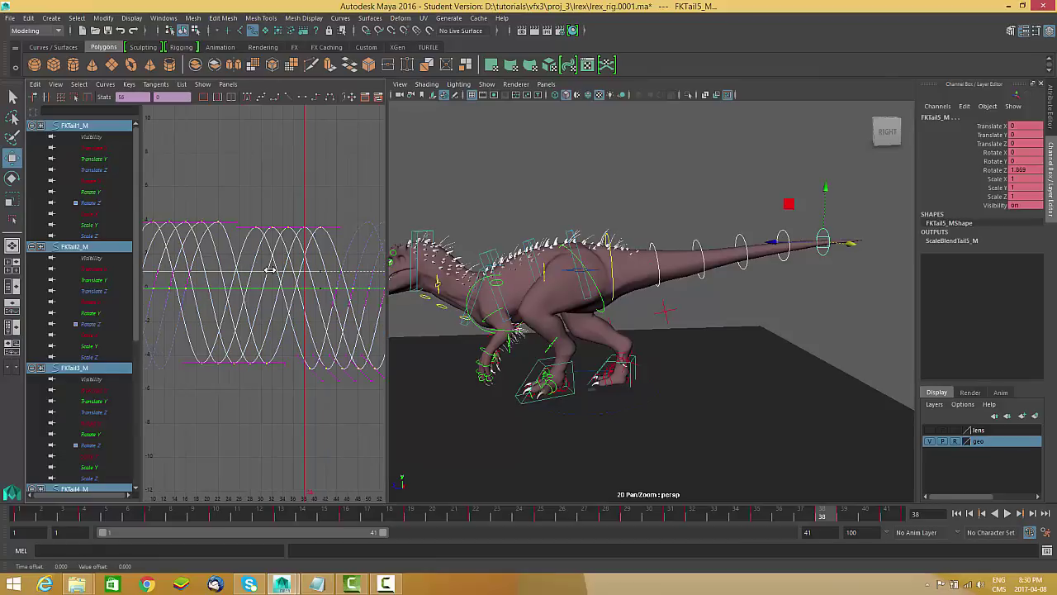
pyautogui.keyDown('shift'); pyautogui.moveTo(270, 270); pyautogui.dragTo(268, 270, button='middle'); pyautogui.keyUp('shift')
# Step: Remove FKTail1_M from the selection and shift the Rotate Z curves of FKTail2_M through FKTail5_M 1 frame earlier
pyautogui.keyDown('ctrl'); pyautogui.moveTo(666, 208); pyautogui.dragTo(638, 255); pyautogui.keyUp('ctrl')
pyautogui.moveTo(348, 248); pyautogui.dragTo(246, 256)
pyautogui.keyDown('shift'); pyautogui.moveTo(295, 273); pyautogui.dragTo(289, 272, button='middle'); pyautogui.keyUp('shift')
# Step: Remove FKTail2_M from the selection and shift the Rotate Z curves of FKTail3_M through FKTail5_M 1 frame earlier
pyautogui.keyDown('ctrl'); pyautogui.moveTo(696, 222); pyautogui.dragTo(685, 259); pyautogui.keyUp('ctrl')
pyautogui.moveTo(338, 254); pyautogui.dragTo(262, 258)
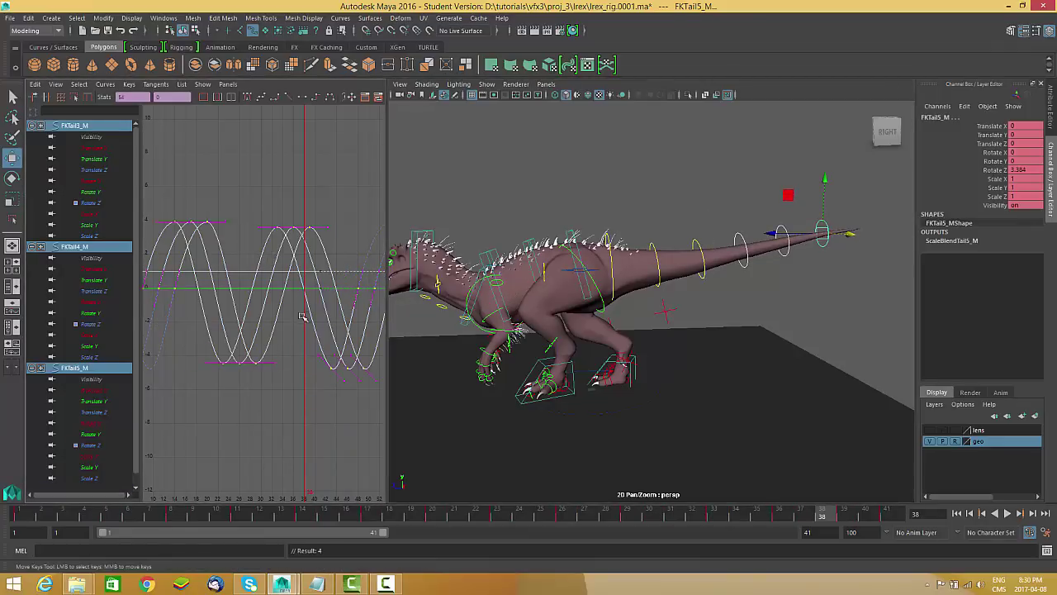
pyautogui.keyDown('shift'); pyautogui.moveTo(312, 321); pyautogui.dragTo(306, 321, button='middle'); pyautogui.keyUp('shift')
# Step: Remove FKTail3_M from the selection and shift the Rotate Z curves of FKTail4_M and FKTail5_M 1 frame earlier
pyautogui.keyDown('ctrl'); pyautogui.moveTo(748, 219); pyautogui.dragTo(731, 253); pyautogui.keyUp('ctrl')
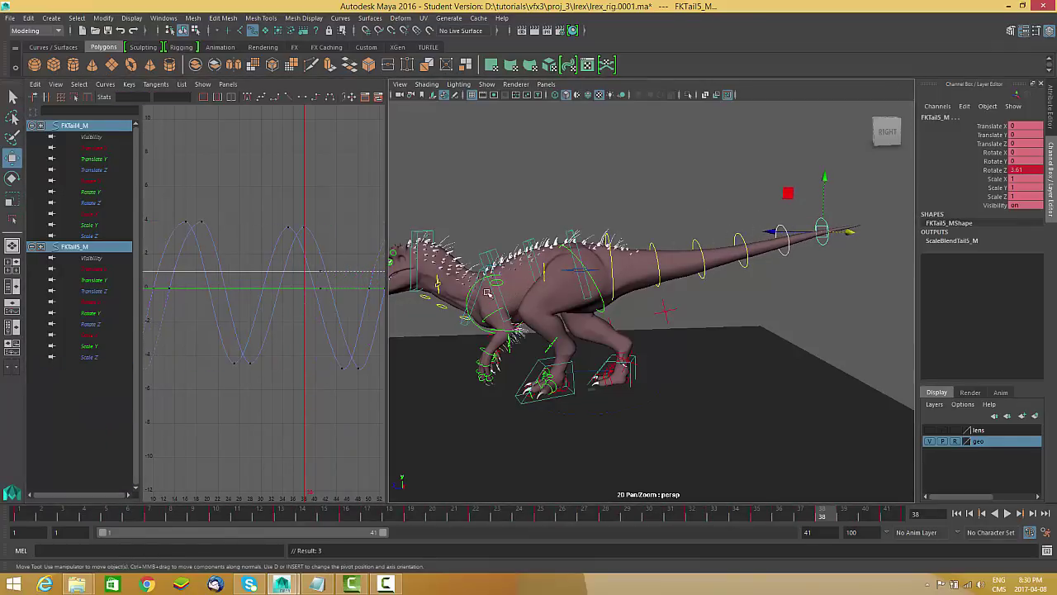
pyautogui.moveTo(274, 249); pyautogui.dragTo(313, 281)
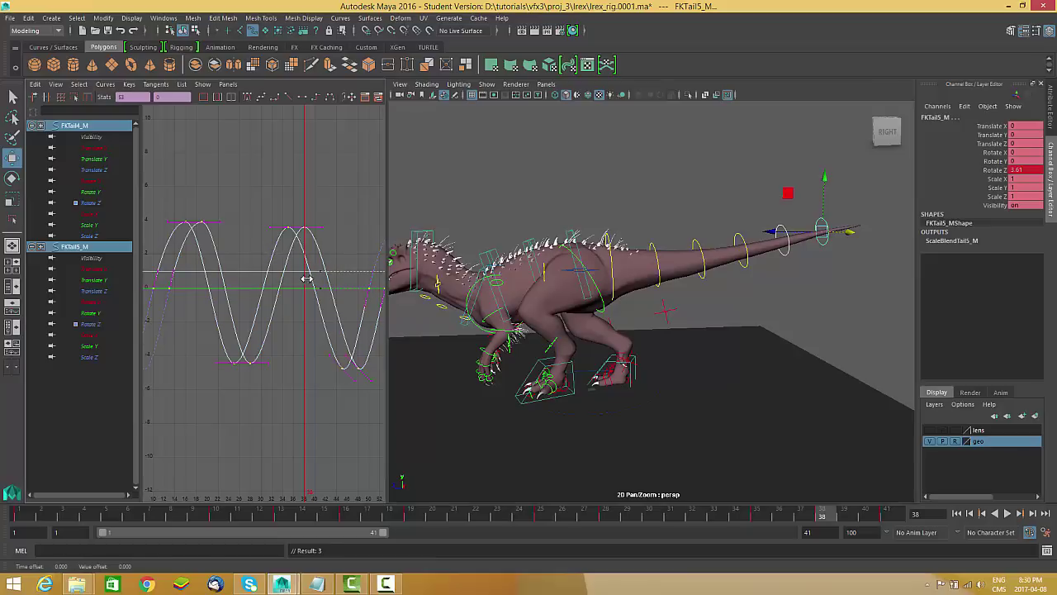
pyautogui.keyDown('shift'); pyautogui.moveTo(306, 278); pyautogui.dragTo(302, 279, button='middle'); pyautogui.keyUp('shift')
# Step: Shift only FKTail5_M's Rotate Z curve 1 frame earlier and play back the walk cycle to check the tail
pyautogui.keyDown('ctrl'); pyautogui.moveTo(731, 264); pyautogui.dragTo(730, 265); pyautogui.keyUp('ctrl')
pyautogui.moveTo(273, 251); pyautogui.dragTo(307, 285)
pyautogui.keyDown('shift'); pyautogui.moveTo(306, 285); pyautogui.dragTo(303, 288, button='middle'); pyautogui.keyUp('shift')
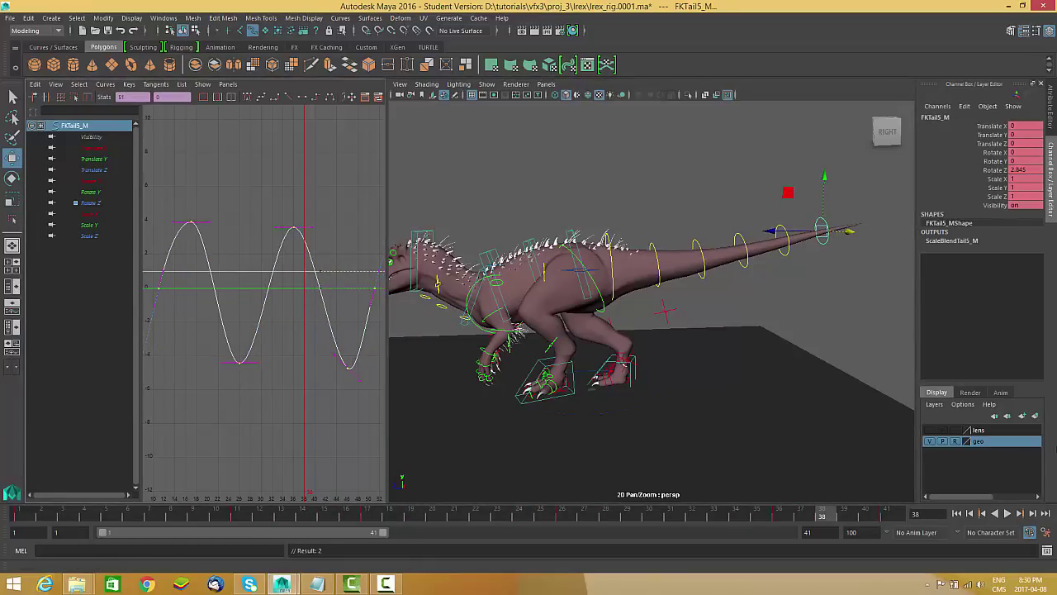
pyautogui.click(1009, 513)
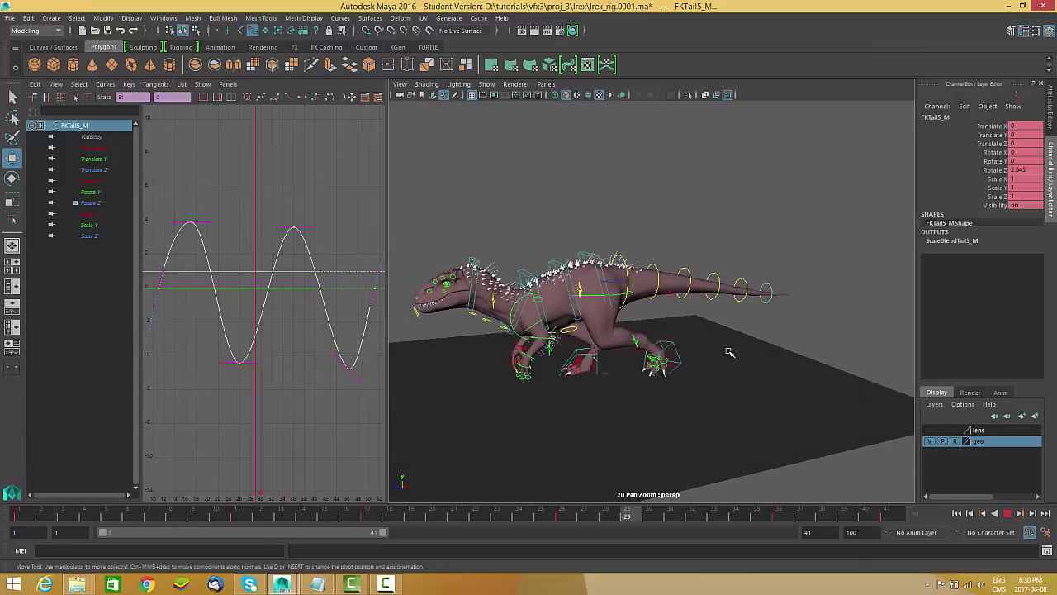
pyautogui.keyDown('alt'); pyautogui.moveTo(742, 355); pyautogui.dragTo(653, 344); pyautogui.keyUp('alt')
pyautogui.keyDown('alt'); pyautogui.moveTo(653, 345); pyautogui.dragTo(685, 352, button='right'); pyautogui.keyUp('alt')
pyautogui.keyDown('alt'); pyautogui.moveTo(685, 352); pyautogui.dragTo(595, 305); pyautogui.keyUp('alt')
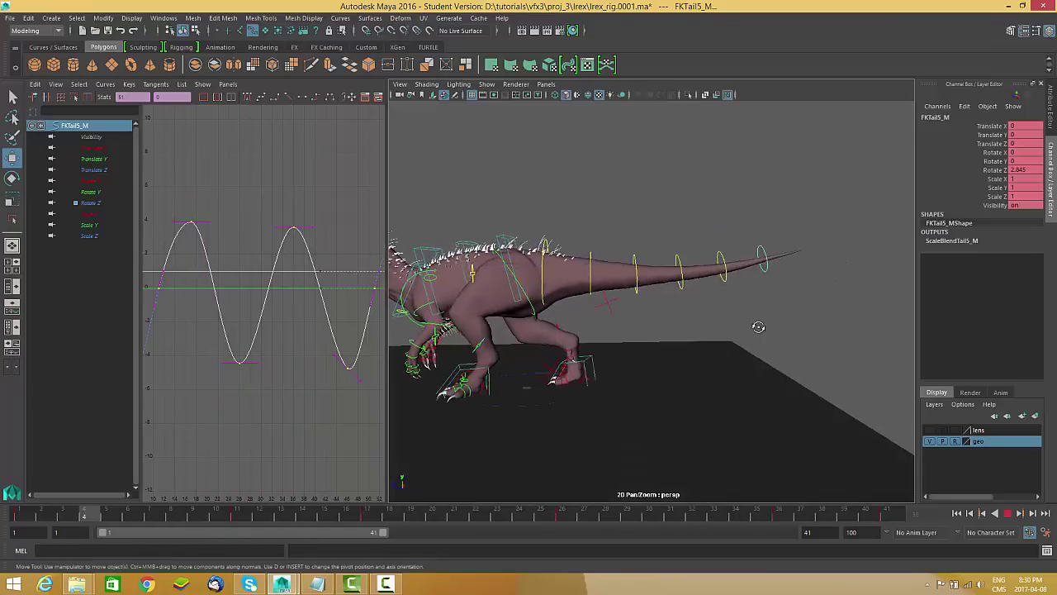
pyautogui.keyDown('alt'); pyautogui.moveTo(763, 325); pyautogui.dragTo(789, 337); pyautogui.keyUp('alt')
pyautogui.click(1011, 513)
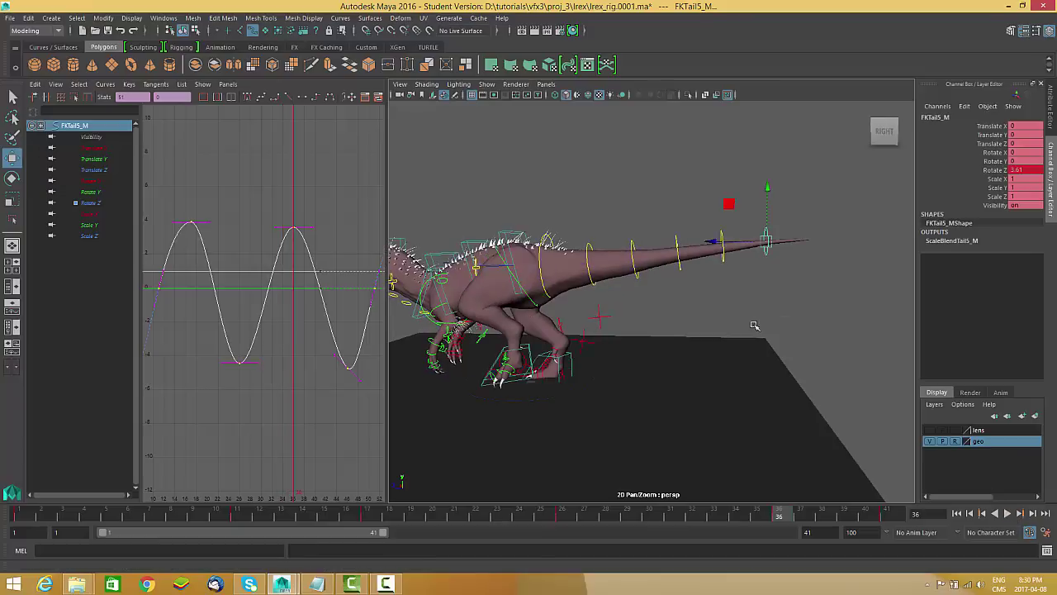
# Step: Scale the Rotate Z curves of FKTail4_M and FKTail5_M vertically so they span from about 20 down to about -16
pyautogui.keyDown('shift'); pyautogui.click(720, 248); pyautogui.keyUp('shift')
pyautogui.keyDown('alt'); pyautogui.moveTo(720, 248); pyautogui.dragTo(754, 244); pyautogui.keyUp('alt')
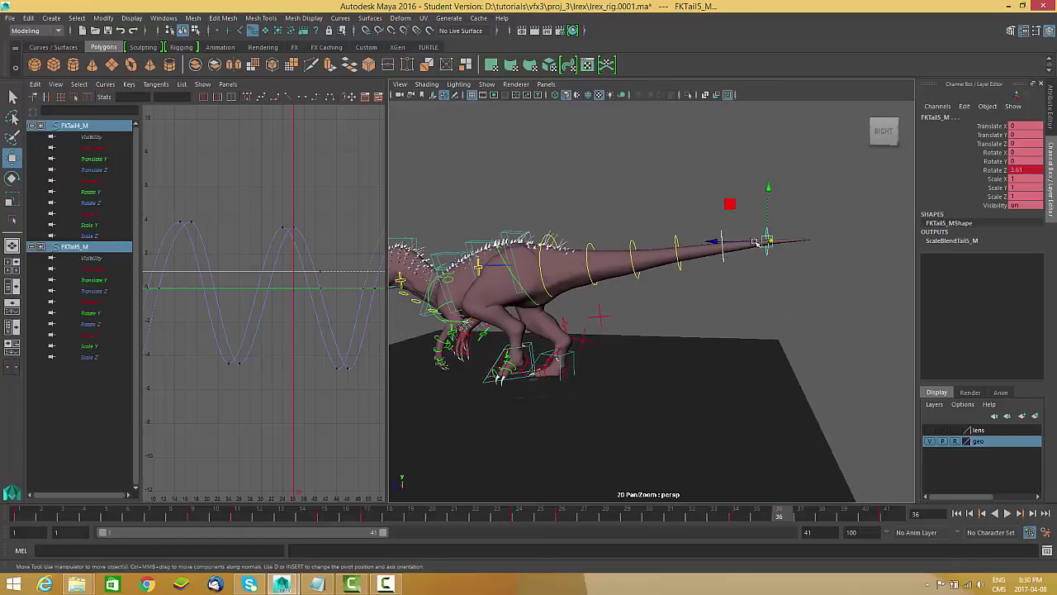
pyautogui.scroll(-4, 351, 307)
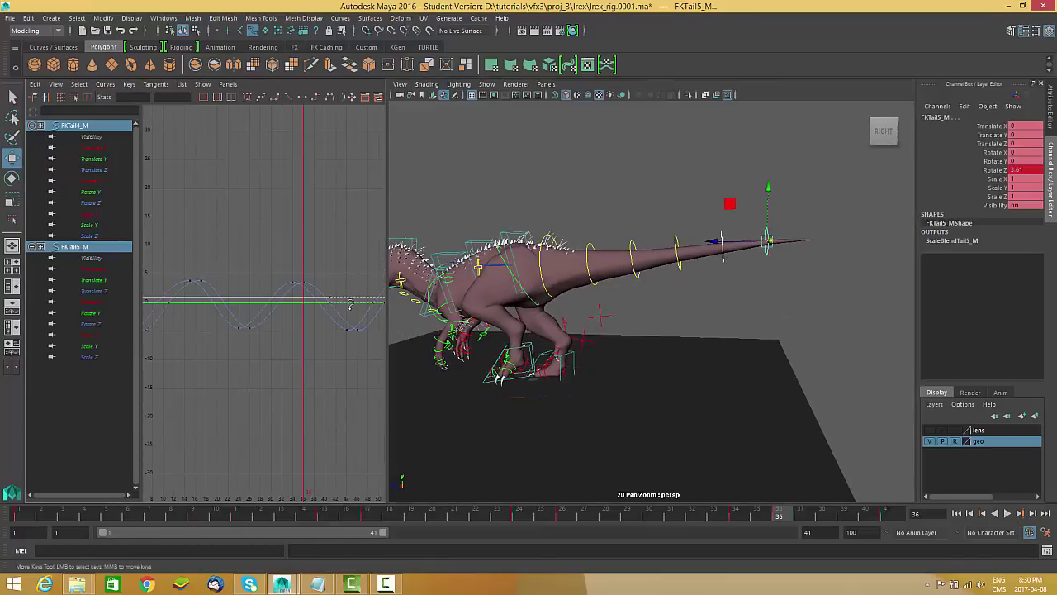
pyautogui.scroll(3, 283, 325)
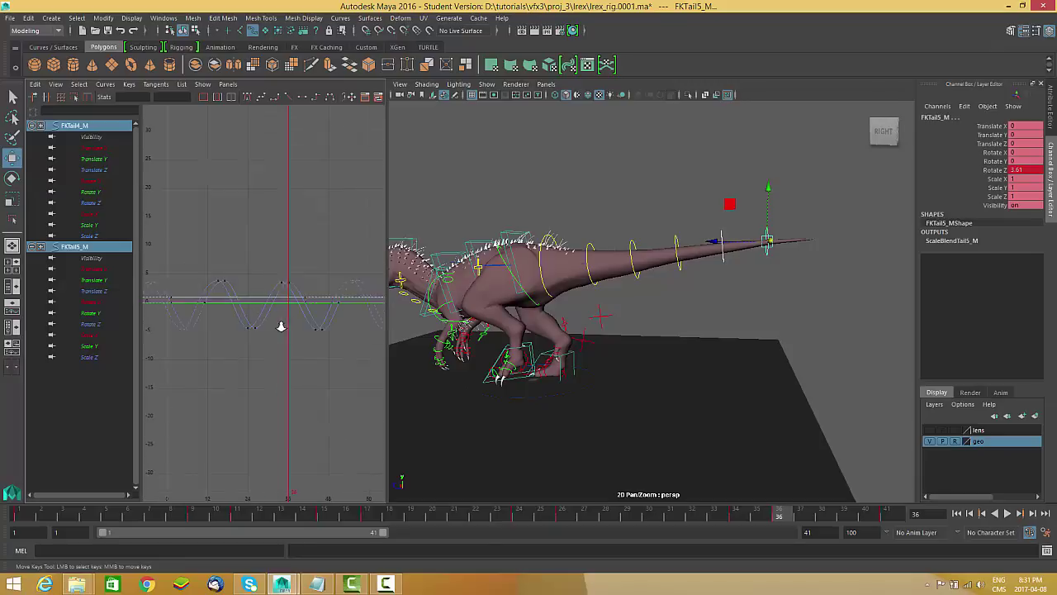
pyautogui.moveTo(319, 317); pyautogui.dragTo(330, 334)
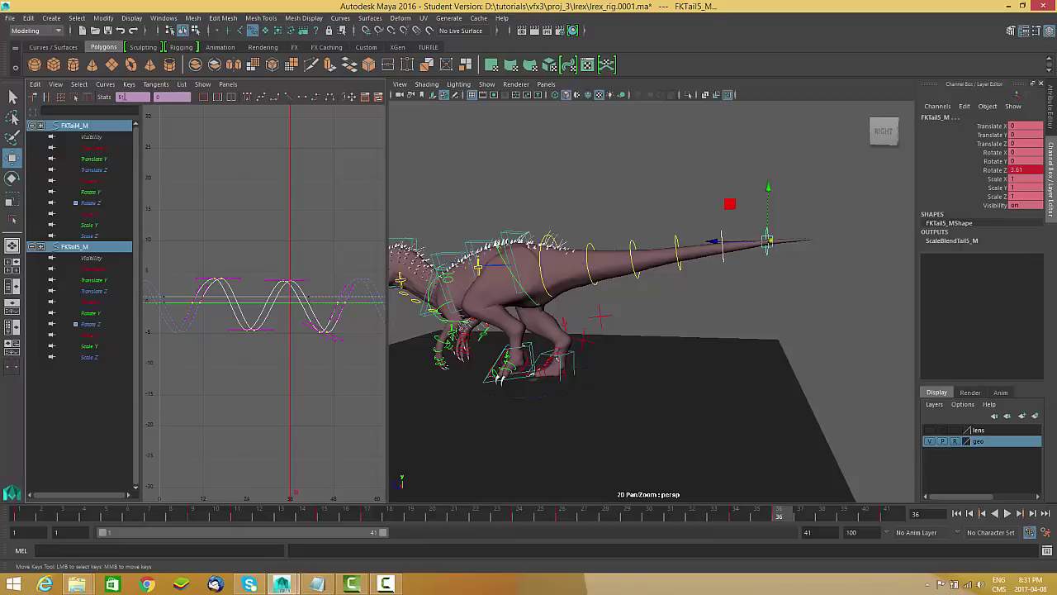
pyautogui.click(76, 98)
pyautogui.moveTo(268, 270); pyautogui.dragTo(268, 168)
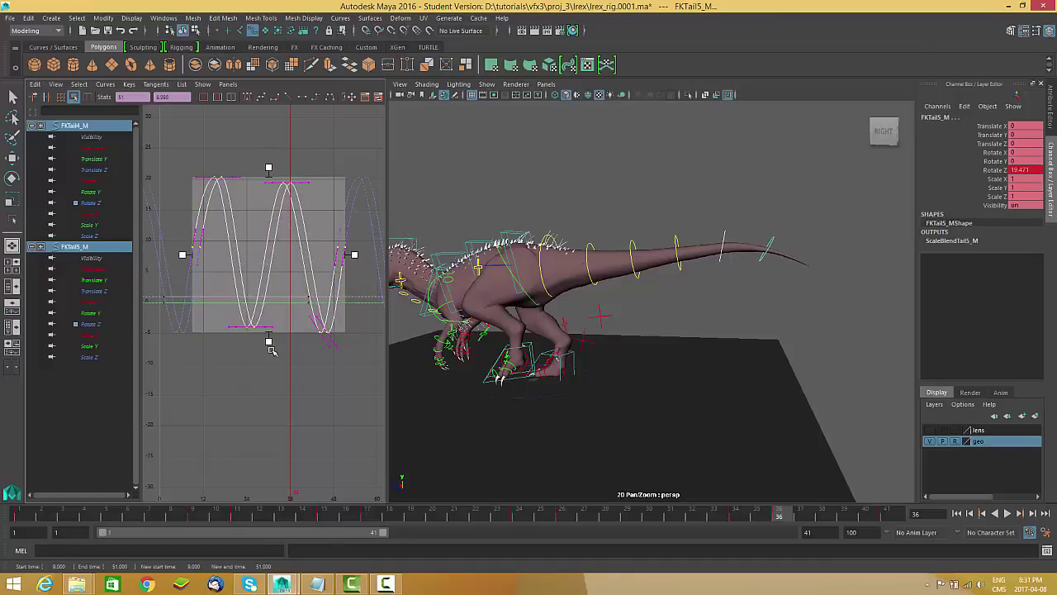
pyautogui.moveTo(268, 341); pyautogui.dragTo(268, 407)
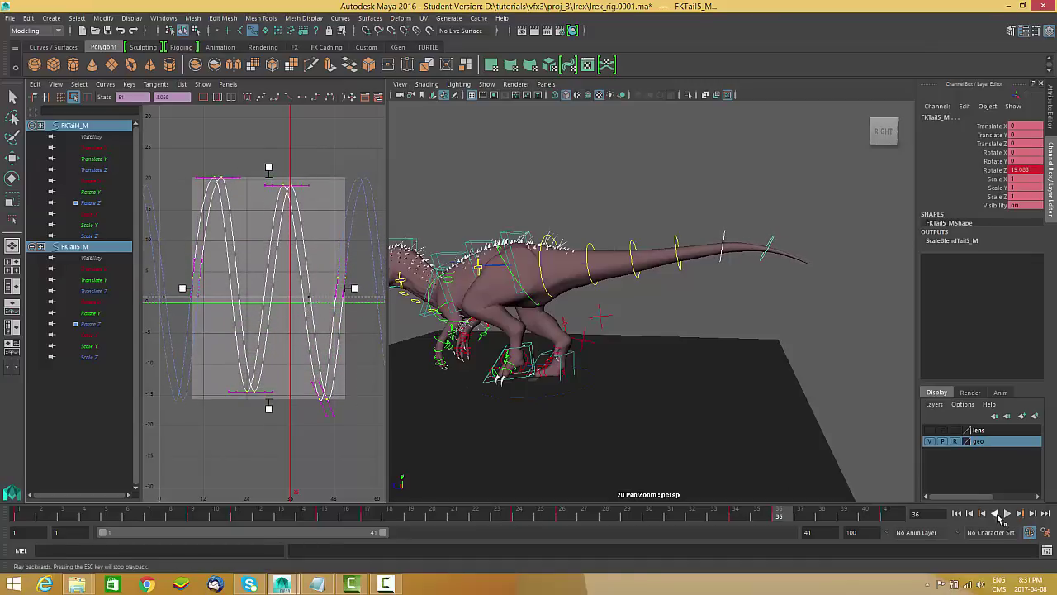
# Step: Play back the walk cycle and inspect the tail tip's up-and-down motion from several angles
pyautogui.click(1008, 514)
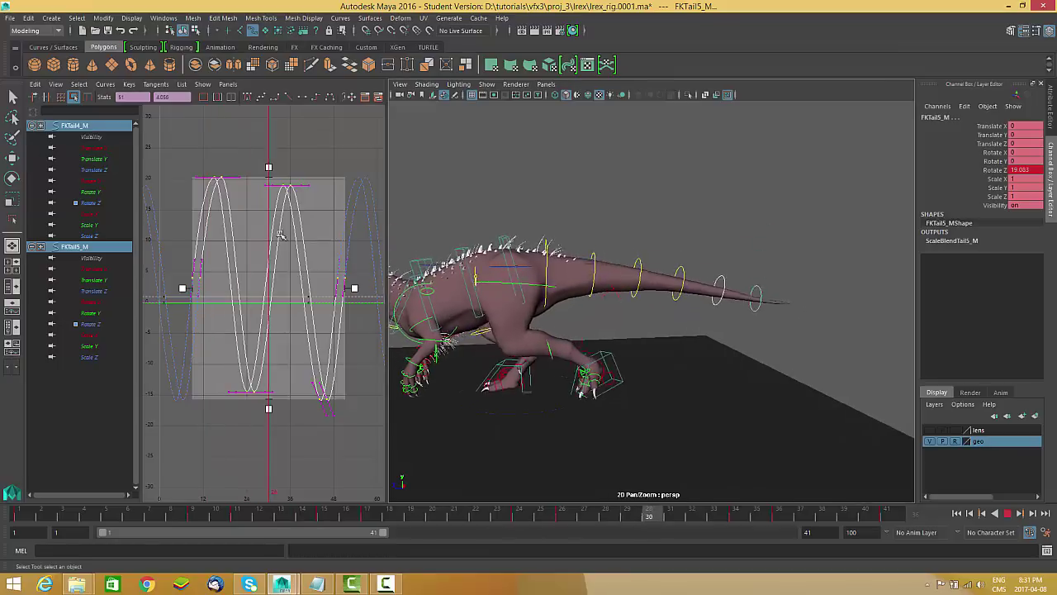
pyautogui.keyDown('alt'); pyautogui.moveTo(686, 311); pyautogui.dragTo(727, 384); pyautogui.keyUp('alt')
pyautogui.keyDown('alt'); pyautogui.moveTo(743, 377); pyautogui.dragTo(708, 388, button='right'); pyautogui.keyUp('alt')
pyautogui.keyDown('alt'); pyautogui.moveTo(708, 387); pyautogui.dragTo(726, 326); pyautogui.keyUp('alt')
pyautogui.click(1007, 512)
# Step: Select all the FK tail controls from FKTail0_M through FKTail5_M
pyautogui.keyDown('alt'); pyautogui.moveTo(618, 325); pyautogui.dragTo(761, 294); pyautogui.keyUp('alt')
pyautogui.moveTo(820, 139); pyautogui.dragTo(647, 224)
pyautogui.keyDown('alt'); pyautogui.moveTo(647, 225); pyautogui.dragTo(663, 241, button='middle'); pyautogui.keyUp('alt')
pyautogui.keyDown('shift'); pyautogui.click(613, 185); pyautogui.keyUp('shift')
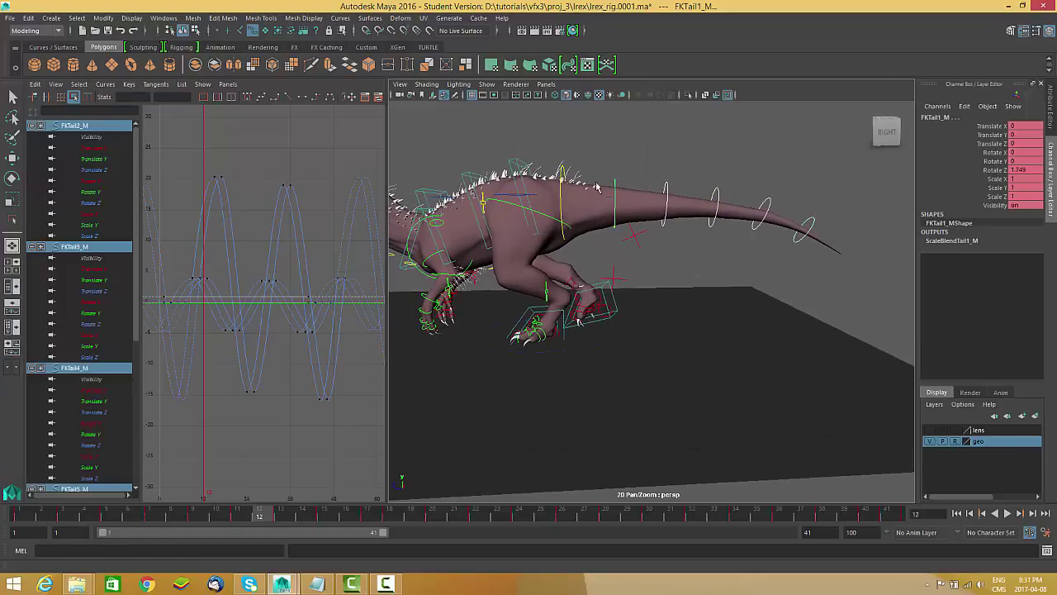
pyautogui.click(562, 178)
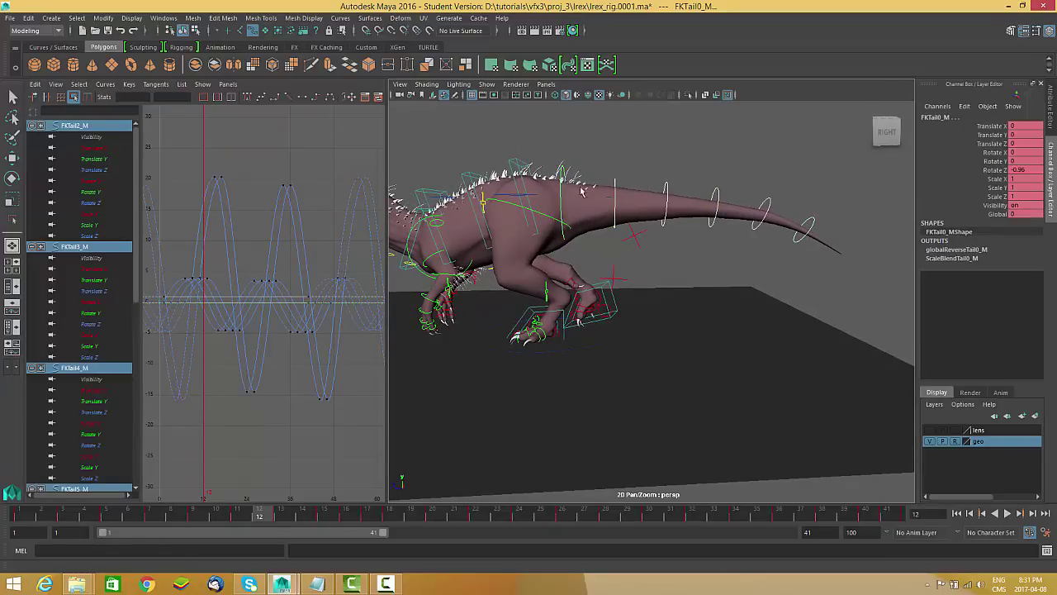
# Step: At frame 16, rotate all selected tail controls sideways to a Rotate Y of about 3.1
pyautogui.keyDown('alt'); pyautogui.moveTo(639, 261); pyautogui.dragTo(693, 303, button='middle'); pyautogui.keyUp('alt')
pyautogui.press('w')
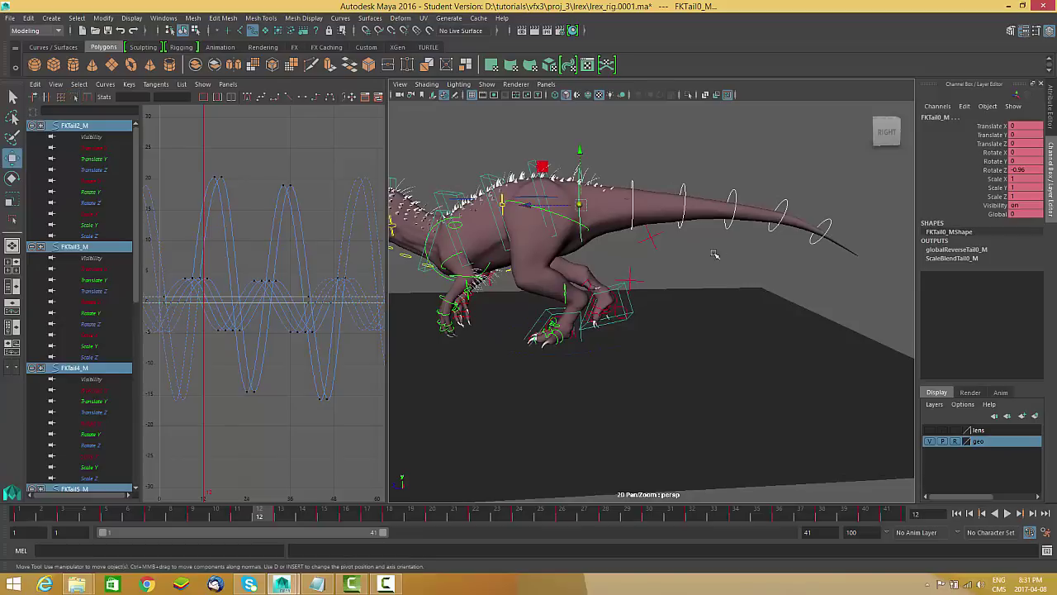
pyautogui.press('e')
pyautogui.keyDown('alt'); pyautogui.moveTo(689, 266); pyautogui.dragTo(629, 245); pyautogui.keyUp('alt')
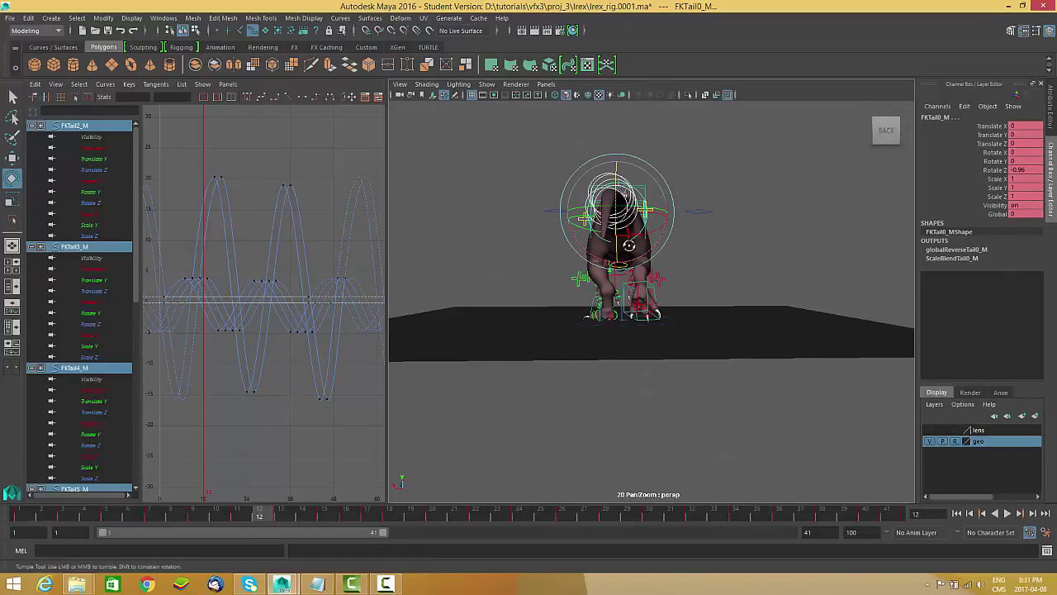
pyautogui.moveTo(311, 513); pyautogui.dragTo(348, 531)
pyautogui.keyDown('alt'); pyautogui.moveTo(658, 197); pyautogui.dragTo(680, 351); pyautogui.keyUp('alt')
pyautogui.moveTo(631, 212); pyautogui.dragTo(630, 214)
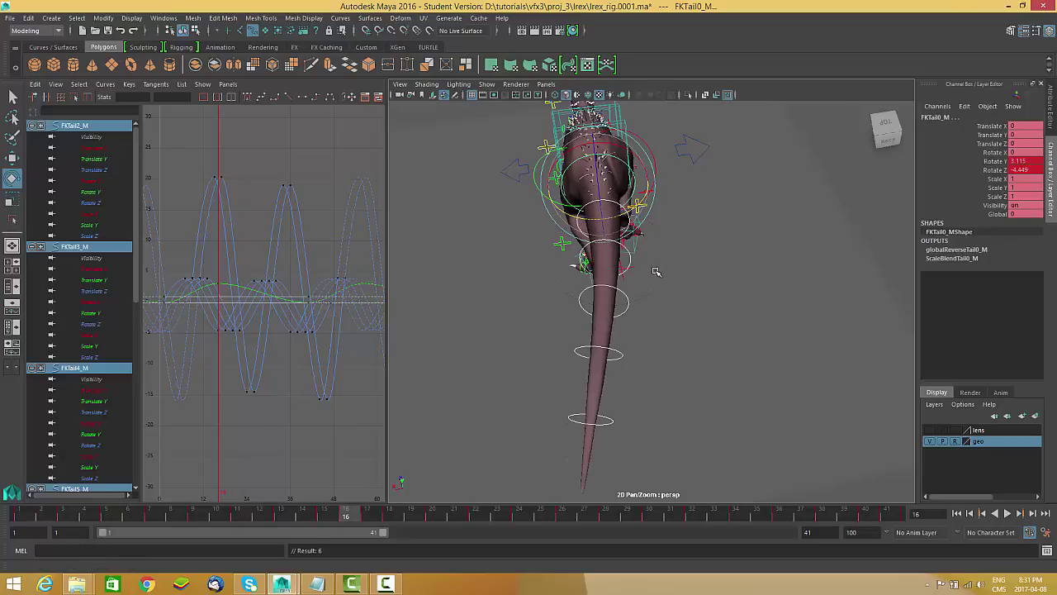
# Step: At frame 38, swing the tail controls to the opposite side with a Rotate Y of about -2.9
pyautogui.keyDown('alt'); pyautogui.moveTo(716, 321); pyautogui.dragTo(695, 314, button='middle'); pyautogui.keyUp('alt')
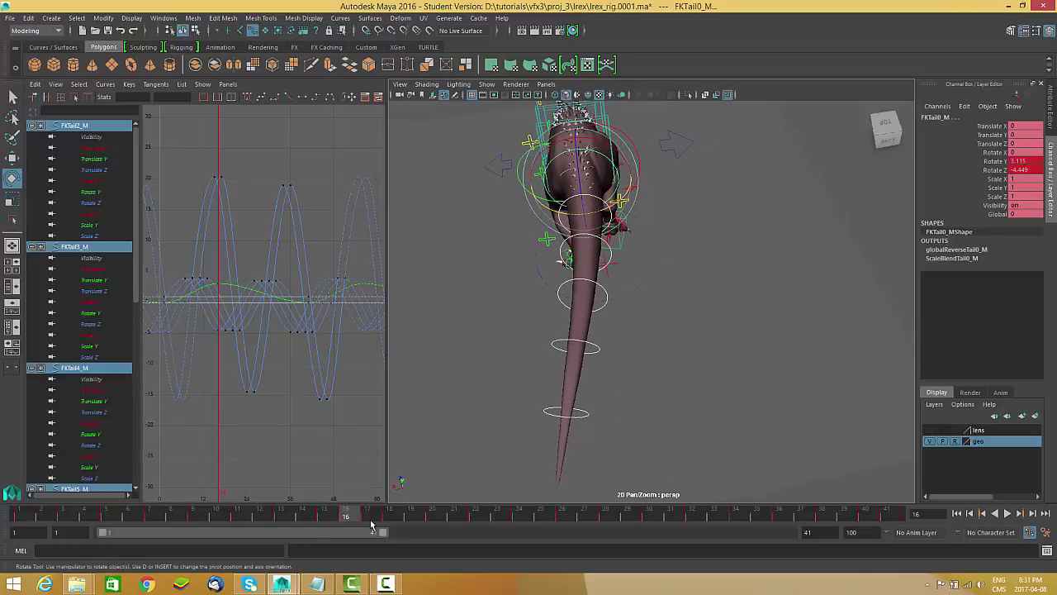
pyautogui.hotkey('alt', 'v')
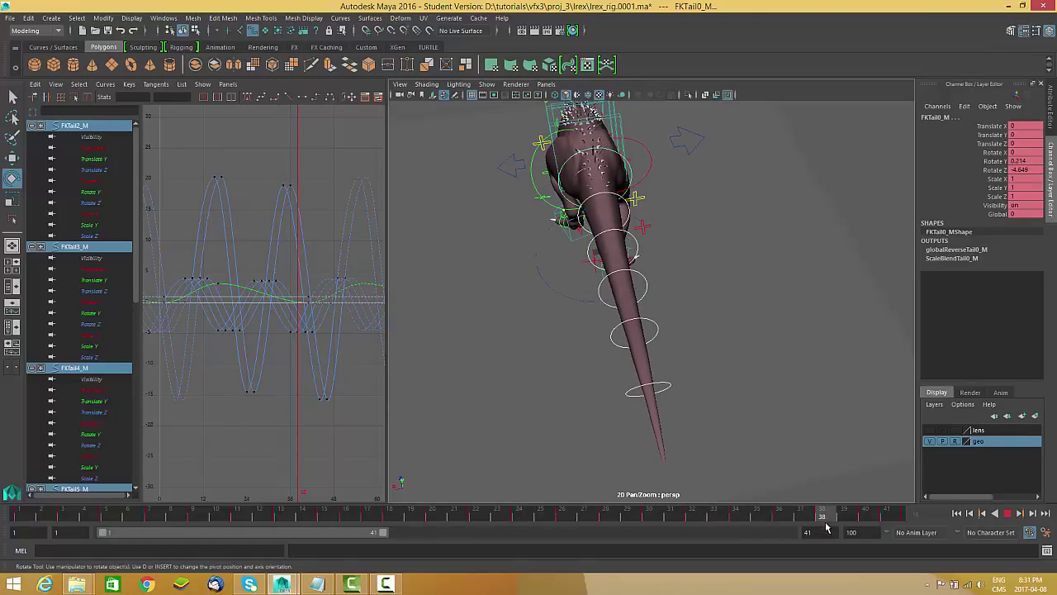
pyautogui.hotkey('alt', 'v')
pyautogui.keyDown('alt'); pyautogui.moveTo(731, 379); pyautogui.dragTo(704, 377); pyautogui.keyUp('alt')
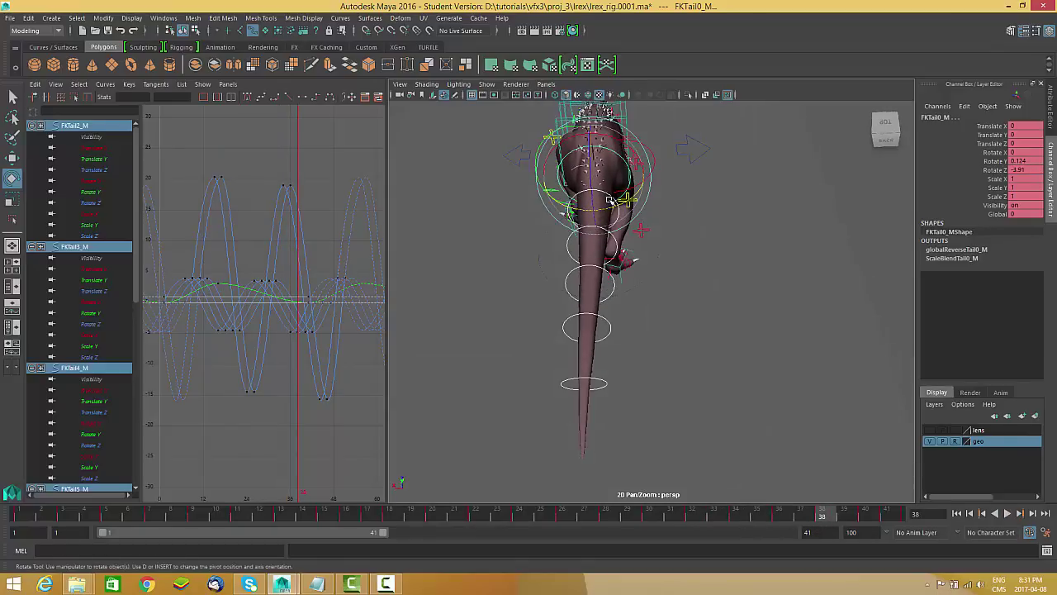
pyautogui.moveTo(610, 207); pyautogui.dragTo(615, 211)
# Step: Isolate the tail controls' Rotate Y curves in the Graph Editor and frame them
pyautogui.keyDown('alt'); pyautogui.moveTo(292, 357); pyautogui.dragTo(269, 345, button='middle'); pyautogui.keyUp('alt')
pyautogui.keyDown('alt'); pyautogui.moveTo(176, 281); pyautogui.dragTo(262, 254, button='right'); pyautogui.keyUp('alt')
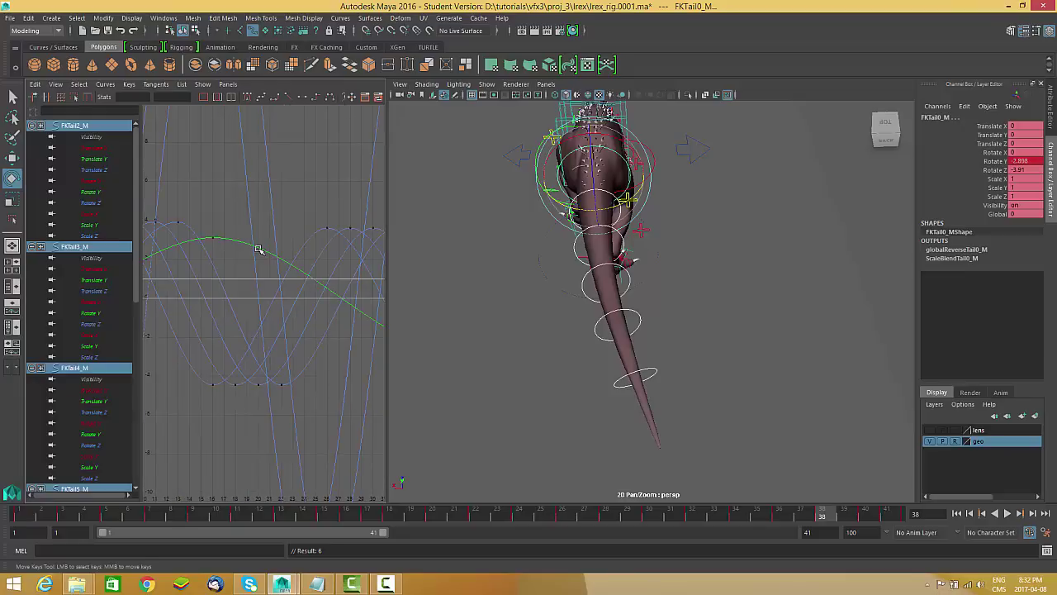
pyautogui.click(235, 238)
pyautogui.rightClick(234, 204)
pyautogui.click(266, 221)
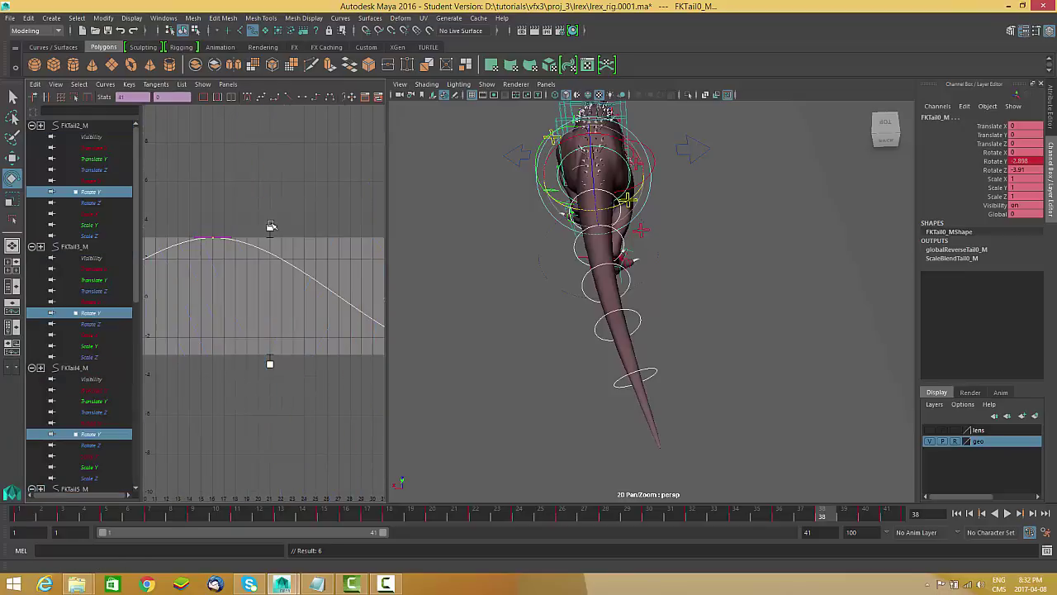
pyautogui.press('f')
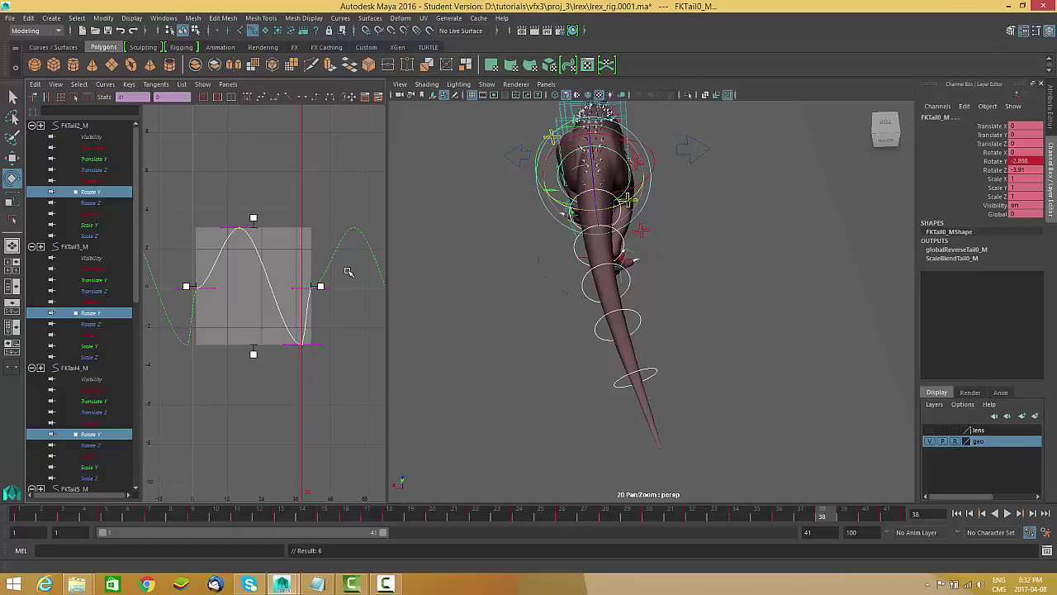
# Step: Smooth the Rotate Y loop by lowering the keys at frames 1 and 41 to about -2.4 with rising tangents, and play it back
pyautogui.press('w')
pyautogui.moveTo(314, 231); pyautogui.dragTo(317, 273, button='middle')
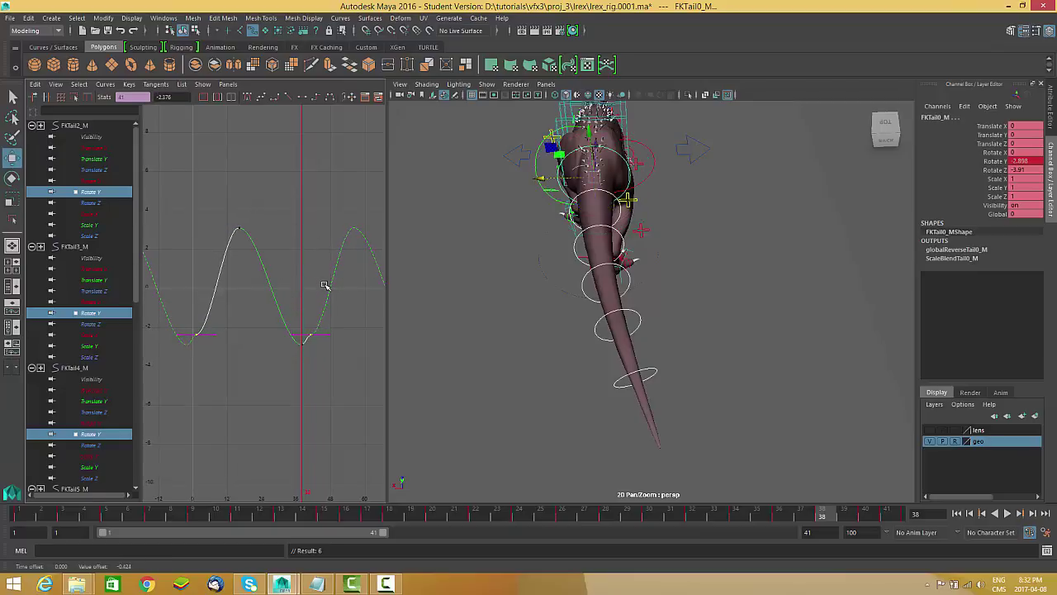
pyautogui.moveTo(256, 359); pyautogui.dragTo(261, 316, button='middle')
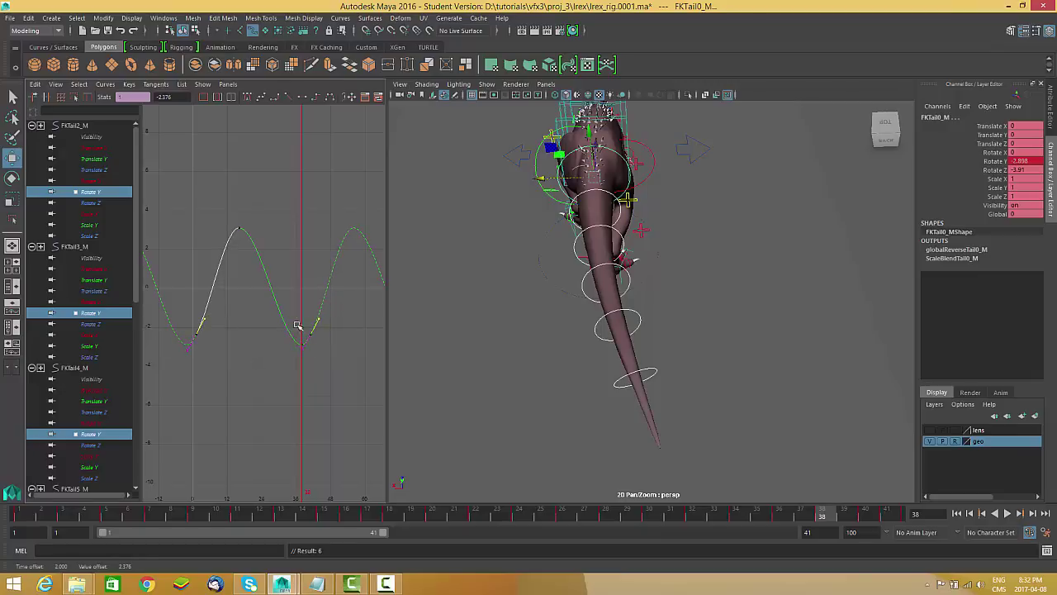
pyautogui.click(296, 269)
pyautogui.click(1007, 513)
pyautogui.keyDown('alt'); pyautogui.moveTo(635, 378); pyautogui.dragTo(650, 354); pyautogui.keyUp('alt')
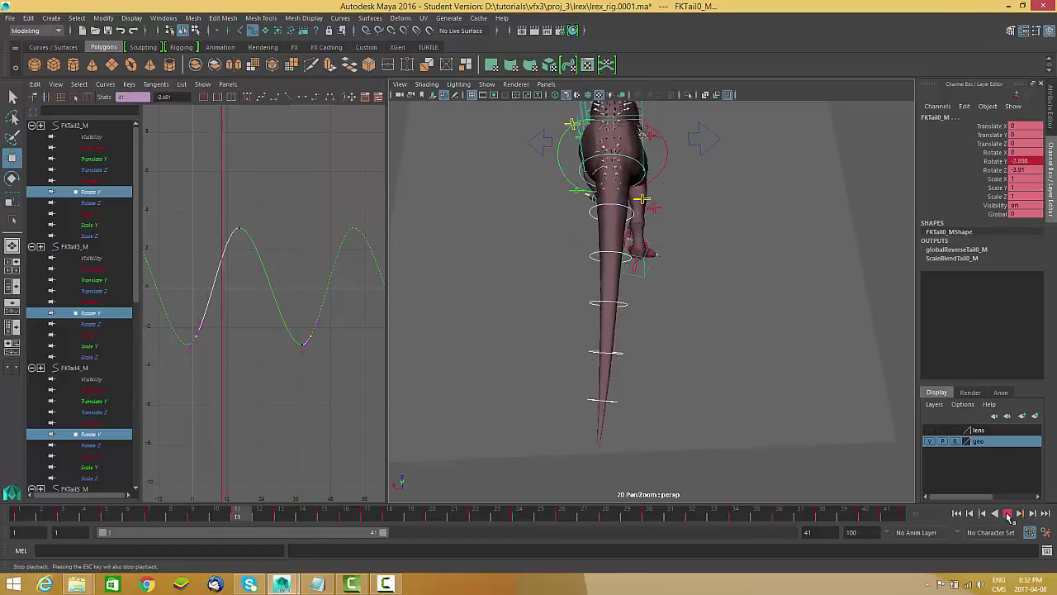
pyautogui.click(1007, 514)
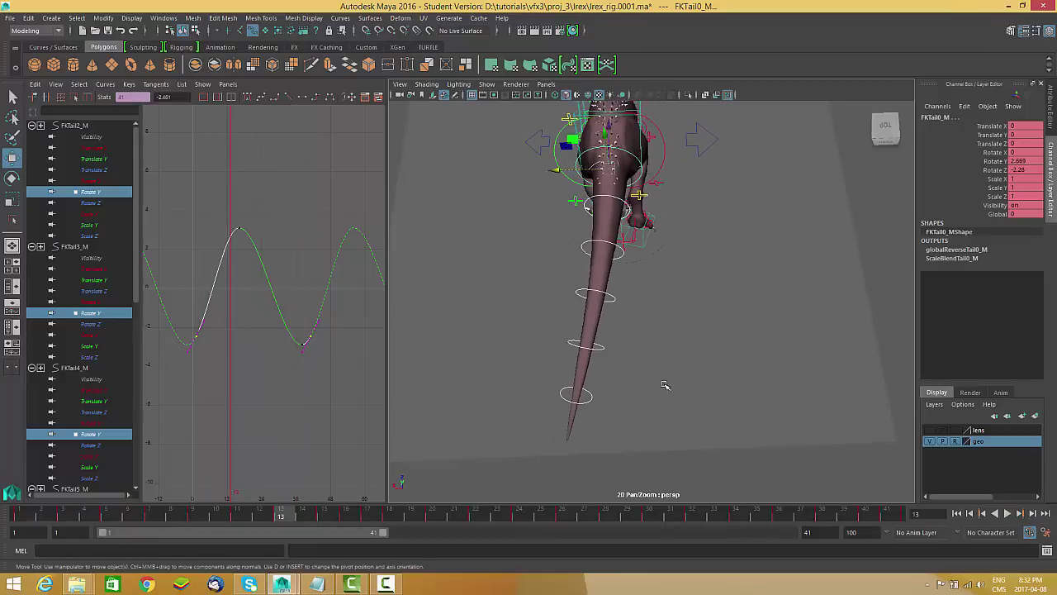
# Step: Select FKTail4_M and FKTail5_M, offset their Rotate Y curves 2 frames forward and play back the cycle
pyautogui.moveTo(569, 411); pyautogui.dragTo(568, 411)
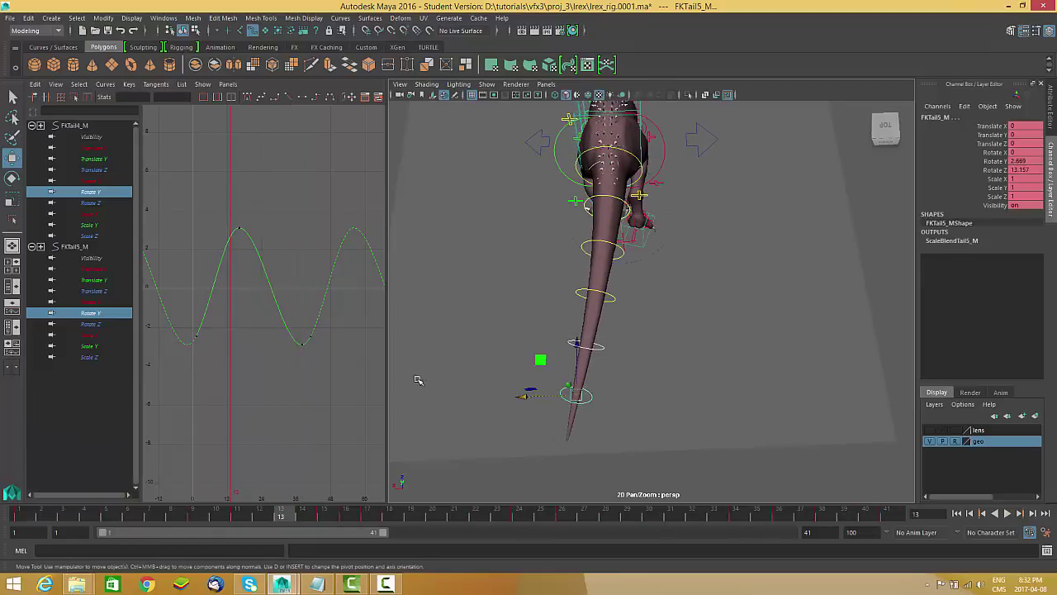
pyautogui.click(269, 309)
pyautogui.keyDown('shift'); pyautogui.moveTo(270, 309); pyautogui.dragTo(276, 320, button='middle'); pyautogui.keyUp('shift')
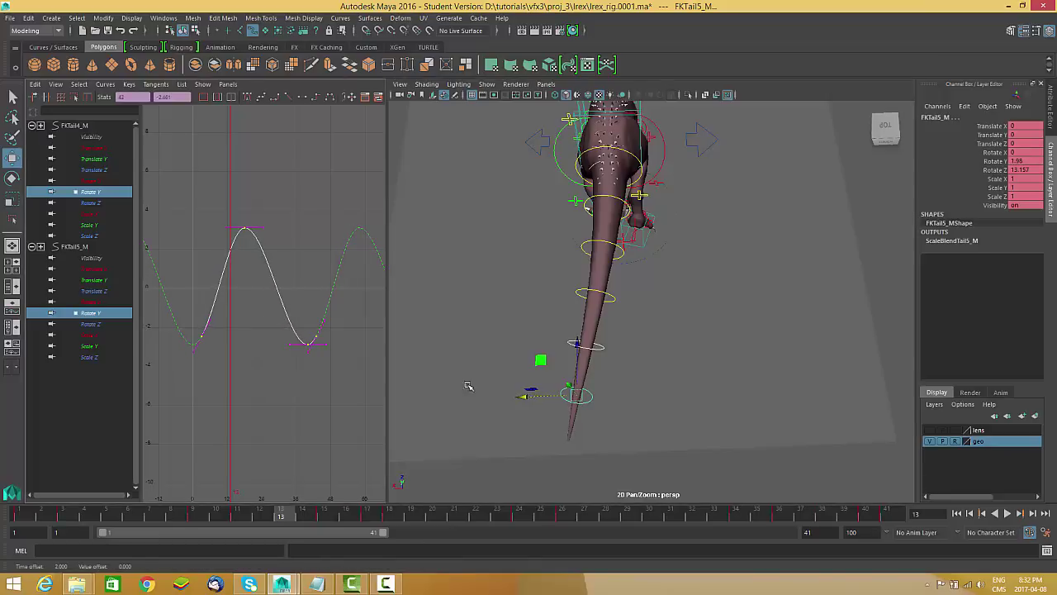
pyautogui.click(1006, 514)
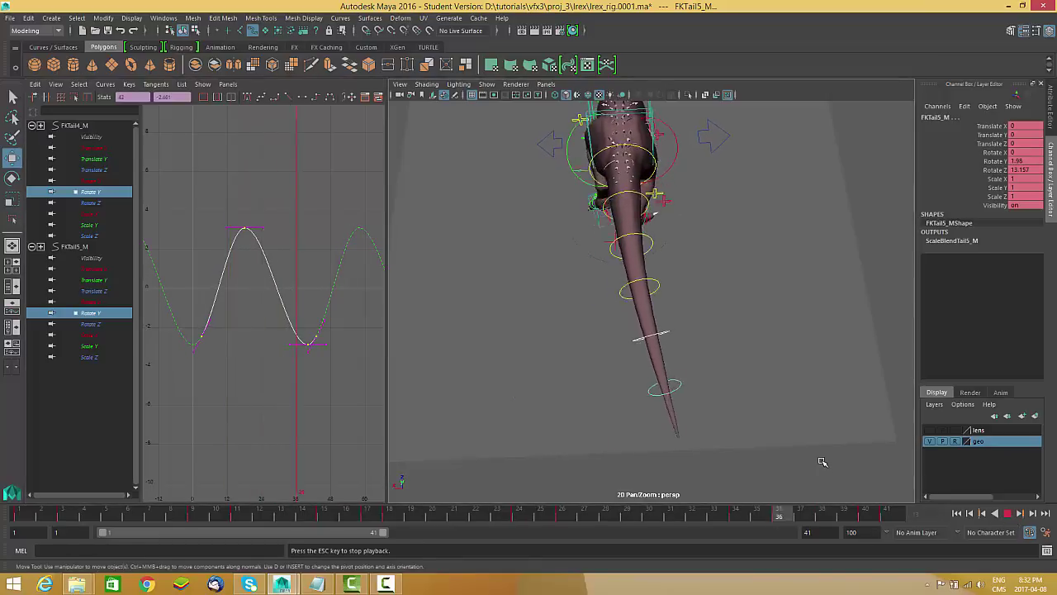
# Step: Review the looping tail motion from the side, stop the playback and look closely at the arms
pyautogui.keyDown('alt'); pyautogui.moveTo(675, 418); pyautogui.dragTo(628, 330); pyautogui.keyUp('alt')
pyautogui.keyDown('alt'); pyautogui.moveTo(694, 405); pyautogui.dragTo(768, 406, button='right'); pyautogui.keyUp('alt')
pyautogui.keyDown('alt'); pyautogui.moveTo(630, 327); pyautogui.dragTo(644, 347); pyautogui.keyUp('alt')
pyautogui.keyDown('alt'); pyautogui.moveTo(699, 401); pyautogui.dragTo(727, 385, button='right'); pyautogui.keyUp('alt')
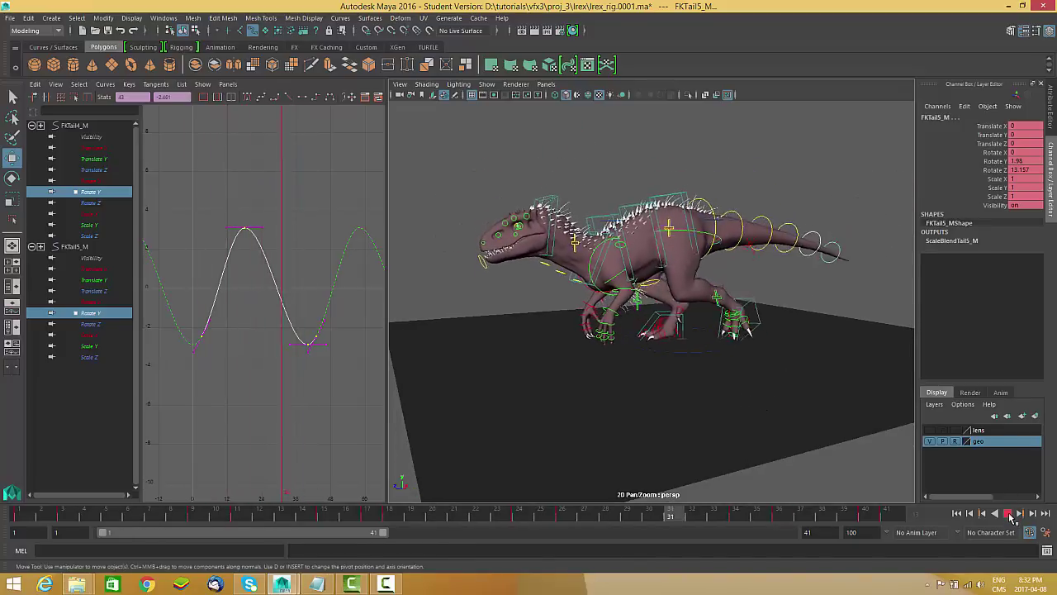
pyautogui.click(1009, 513)
pyautogui.keyDown('alt'); pyautogui.moveTo(570, 307); pyautogui.dragTo(636, 329, button='right'); pyautogui.keyUp('alt')
pyautogui.keyDown('alt'); pyautogui.moveTo(634, 328); pyautogui.dragTo(680, 345, button='middle'); pyautogui.keyUp('alt')
pyautogui.keyDown('alt'); pyautogui.moveTo(680, 345); pyautogui.dragTo(799, 457, button='right'); pyautogui.keyUp('alt')
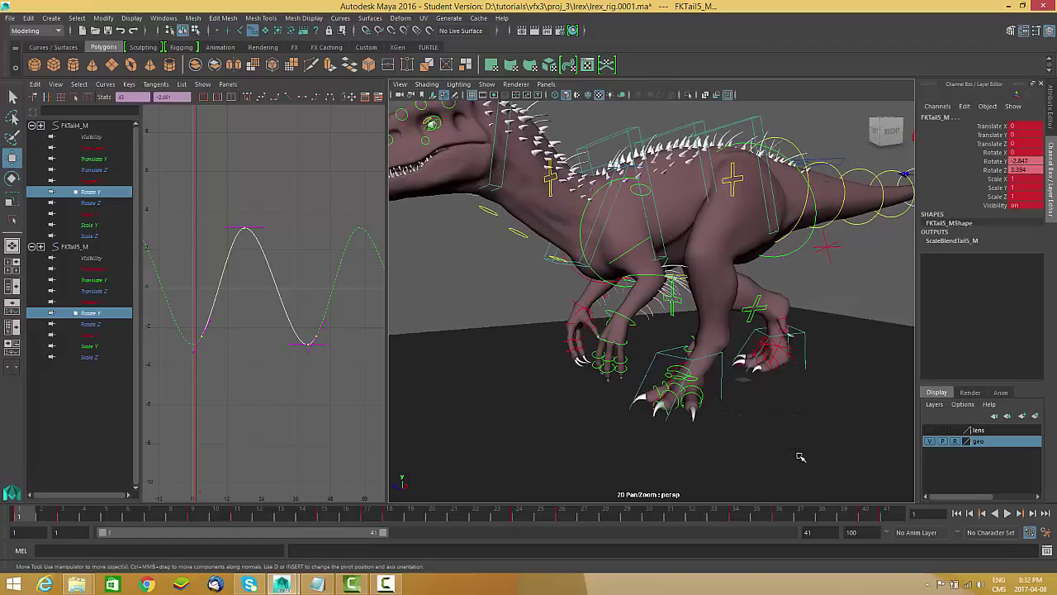
pyautogui.click(386, 584)
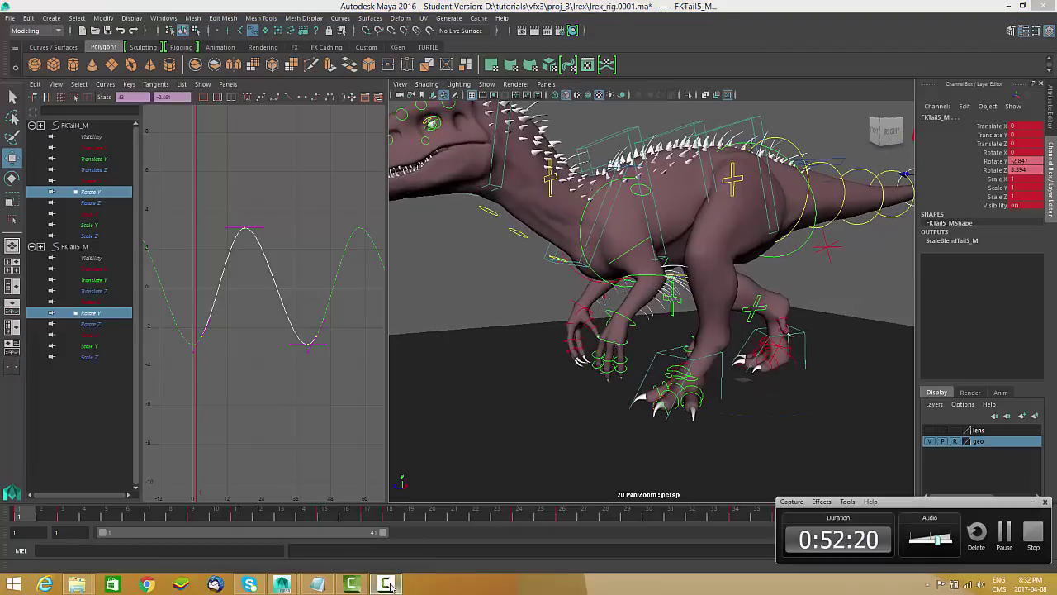
pyautogui.click(390, 584)
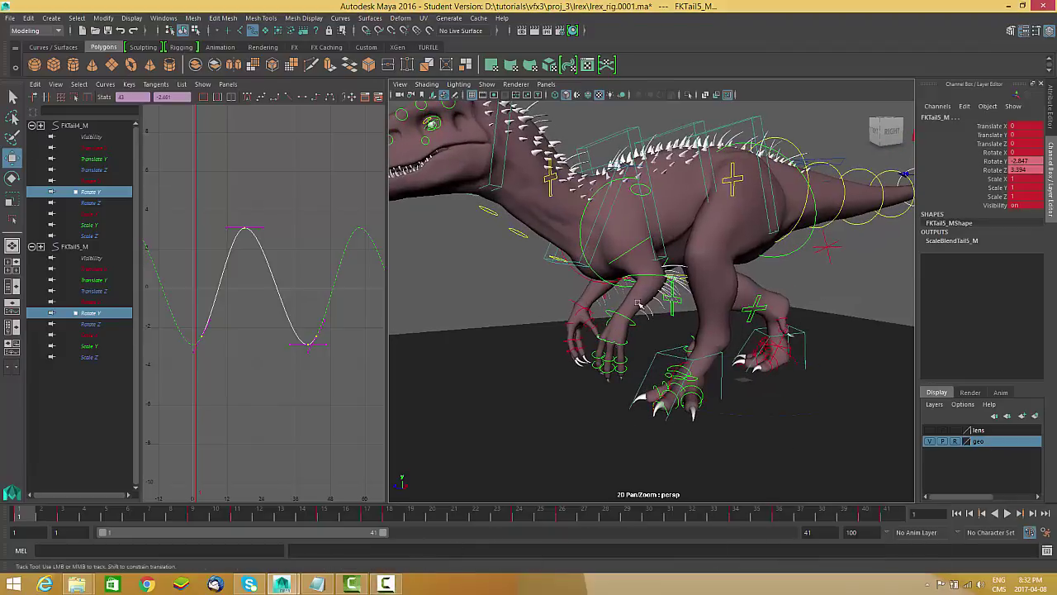
# Step: Select the left and right FK shoulder controls, FKShoulder_L and FKShoulder_R
pyautogui.keyDown('alt'); pyautogui.moveTo(640, 250); pyautogui.dragTo(650, 253, button='middle'); pyautogui.keyUp('alt')
pyautogui.click(650, 255)
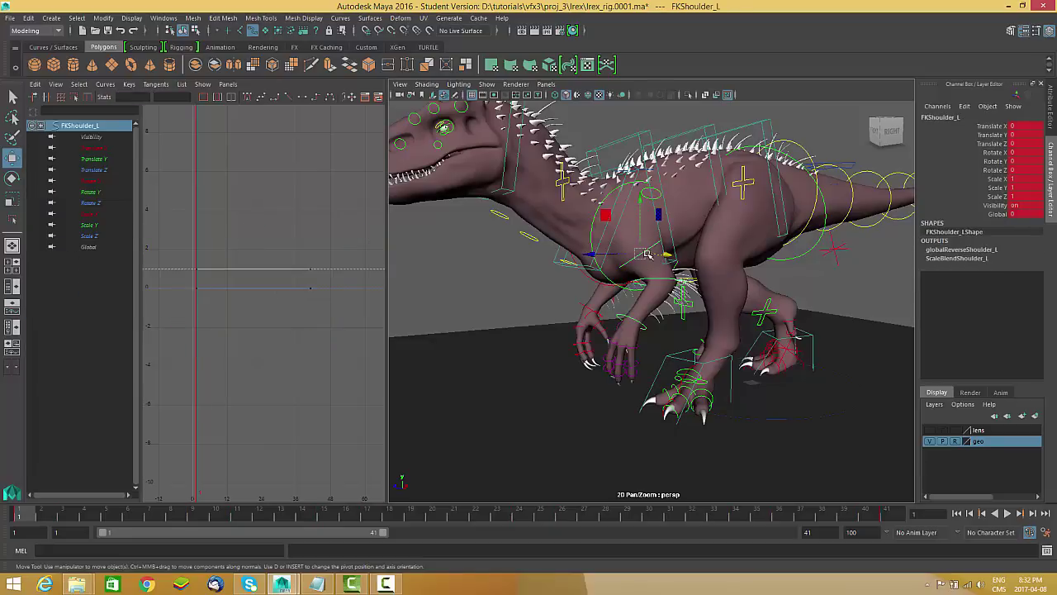
pyautogui.keyDown('alt'); pyautogui.moveTo(617, 280); pyautogui.dragTo(640, 278); pyautogui.keyUp('alt')
pyautogui.keyDown('alt'); pyautogui.moveTo(706, 287); pyautogui.dragTo(632, 248); pyautogui.keyUp('alt')
pyautogui.keyDown('alt'); pyautogui.moveTo(632, 247); pyautogui.dragTo(689, 248, button='right'); pyautogui.keyUp('alt')
pyautogui.keyDown('alt'); pyautogui.moveTo(689, 248); pyautogui.dragTo(637, 231); pyautogui.keyUp('alt')
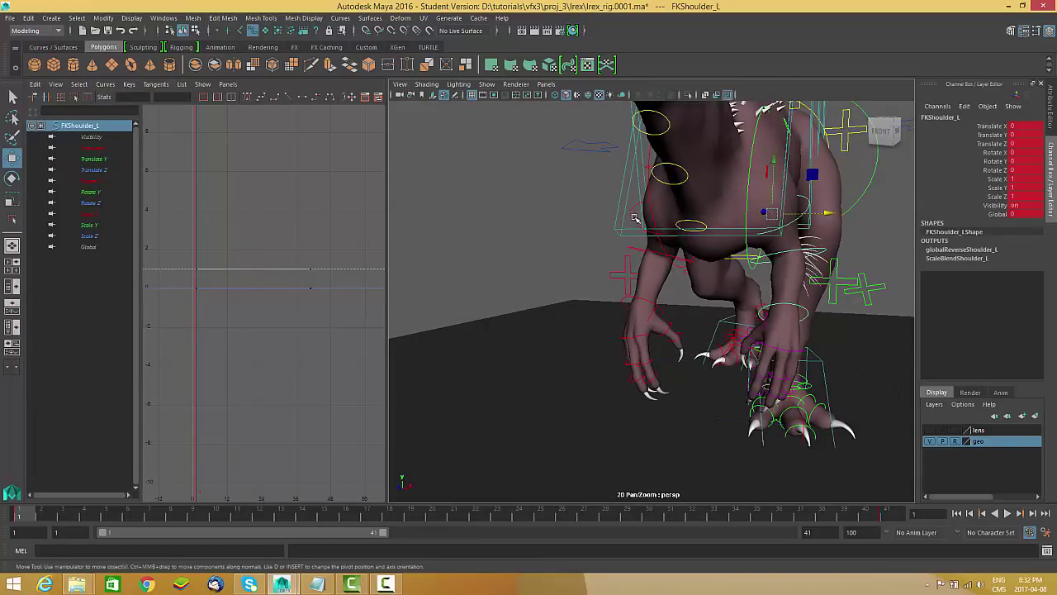
pyautogui.keyDown('shift'); pyautogui.click(631, 217); pyautogui.keyUp('shift')
pyautogui.keyDown('alt'); pyautogui.moveTo(700, 285); pyautogui.dragTo(654, 275, button='middle'); pyautogui.keyUp('alt')
pyautogui.scroll(1, 654, 276)
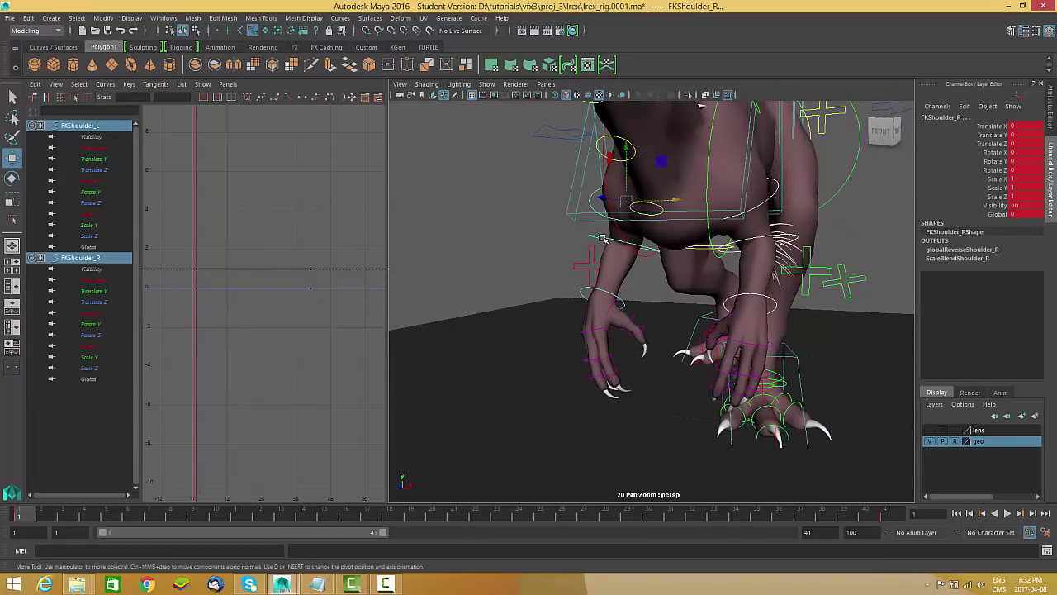
# Step: Add the FK elbow and FK wrist controls of both arms to the selection
pyautogui.keyDown('shift'); pyautogui.click(603, 239); pyautogui.keyUp('shift')
pyautogui.keyDown('shift'); pyautogui.click(764, 237); pyautogui.keyUp('shift')
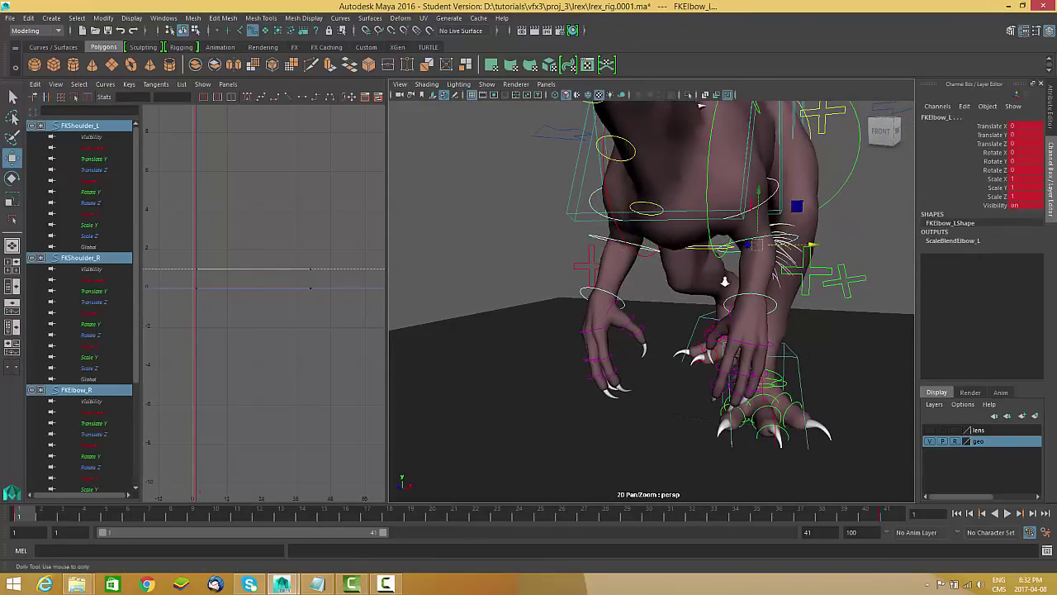
pyautogui.scroll(1, 719, 275)
pyautogui.keyDown('shift'); pyautogui.click(743, 299); pyautogui.keyUp('shift')
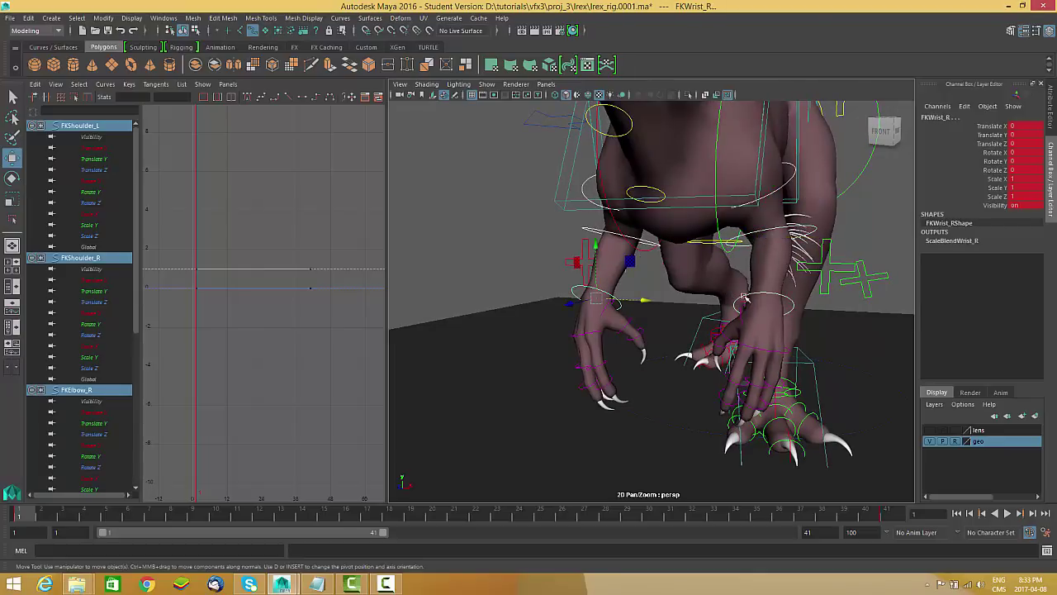
pyautogui.keyDown('shift'); pyautogui.click(749, 295); pyautogui.keyUp('shift')
# Step: At frame 26, swing the selected arm controls with a Rotate Z of about 6.9
pyautogui.keyDown('alt'); pyautogui.moveTo(749, 295); pyautogui.dragTo(673, 306); pyautogui.keyUp('alt')
pyautogui.keyDown('alt'); pyautogui.moveTo(673, 306); pyautogui.dragTo(684, 325, button='middle'); pyautogui.keyUp('alt')
pyautogui.press('e')
pyautogui.keyDown('alt'); pyautogui.moveTo(640, 324); pyautogui.dragTo(644, 403); pyautogui.keyUp('alt')
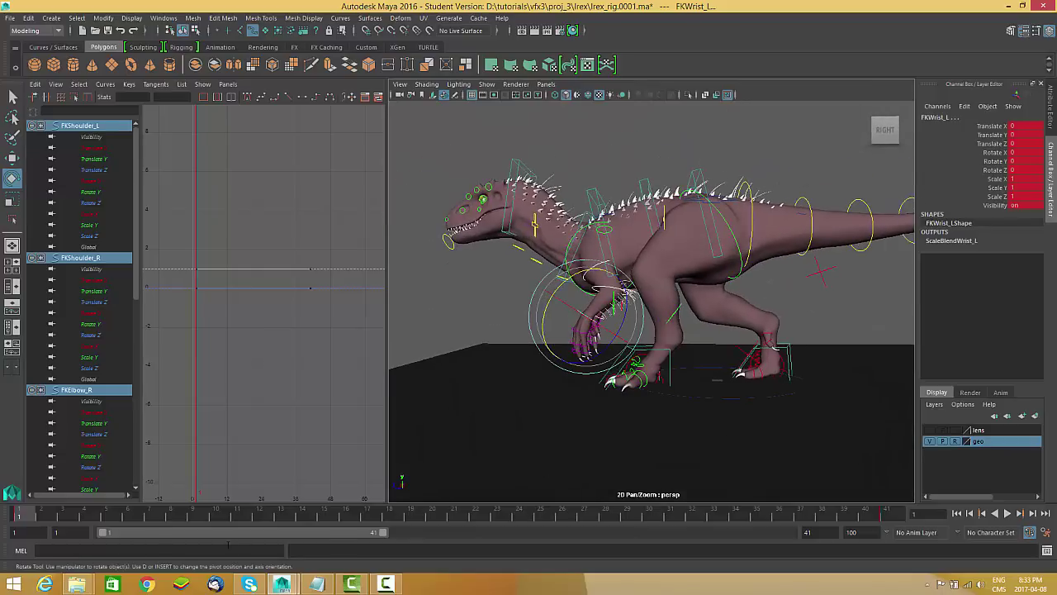
pyautogui.hotkey('alt', 'v')
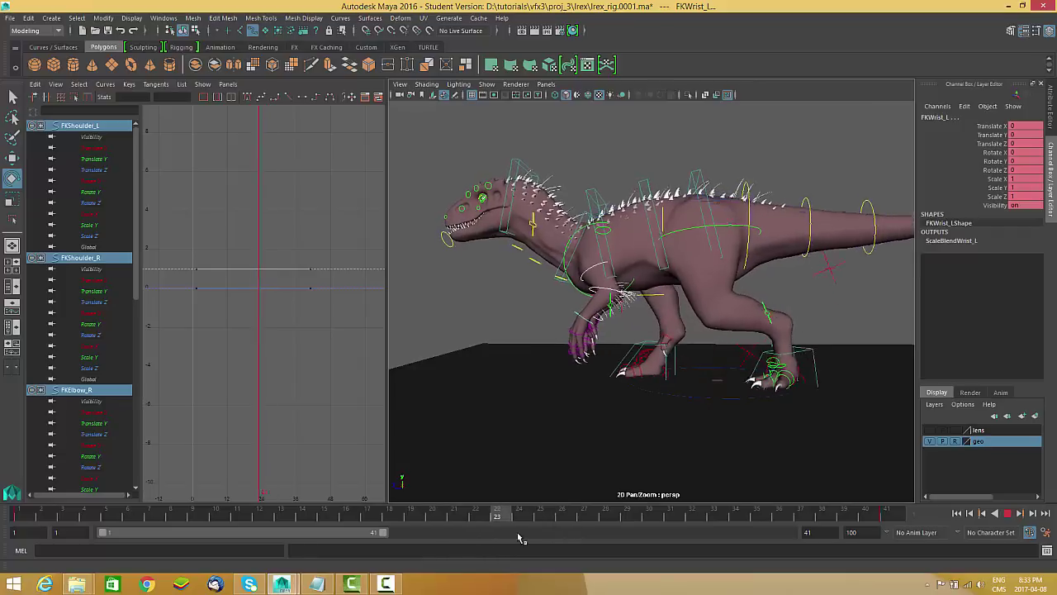
pyautogui.hotkey('alt', 'v')
pyautogui.moveTo(617, 372)
pyautogui.keyDown('alt'); pyautogui.mouseDown()
pyautogui.moveTo(595, 359)
pyautogui.moveTo(614, 366)
pyautogui.mouseUp(); pyautogui.keyUp('alt')
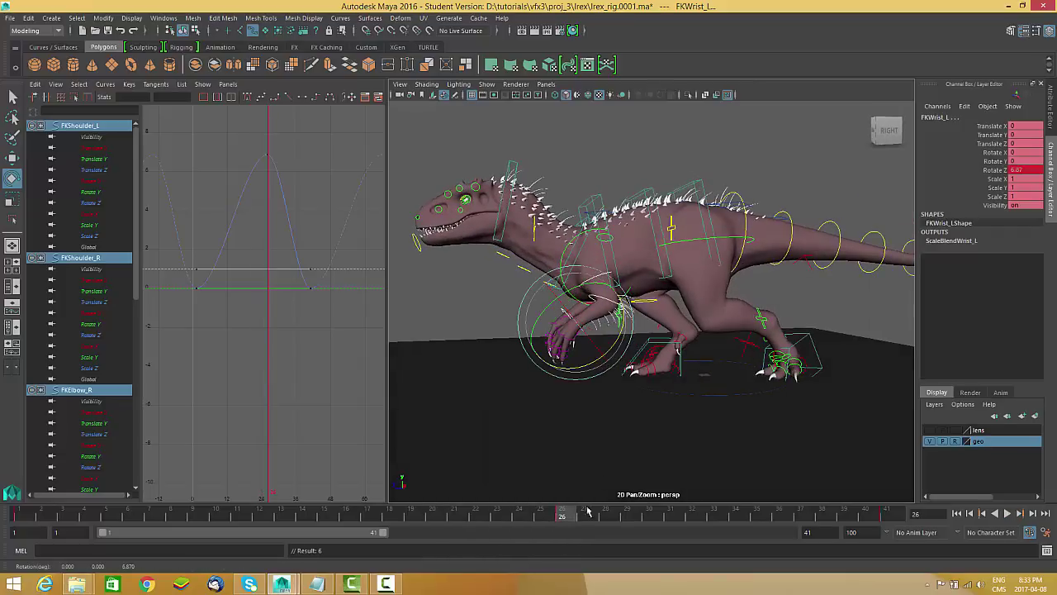
# Step: At frame 39, swing the arm controls the opposite way with a Rotate Z of about -4.9
pyautogui.hotkey('alt', 'v')
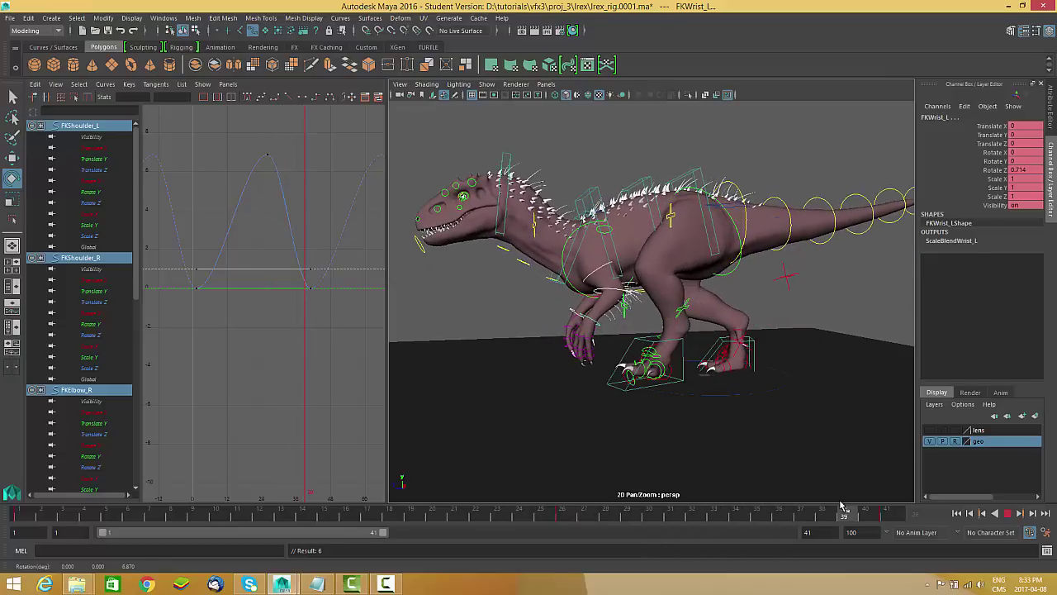
pyautogui.hotkey('alt', 'v')
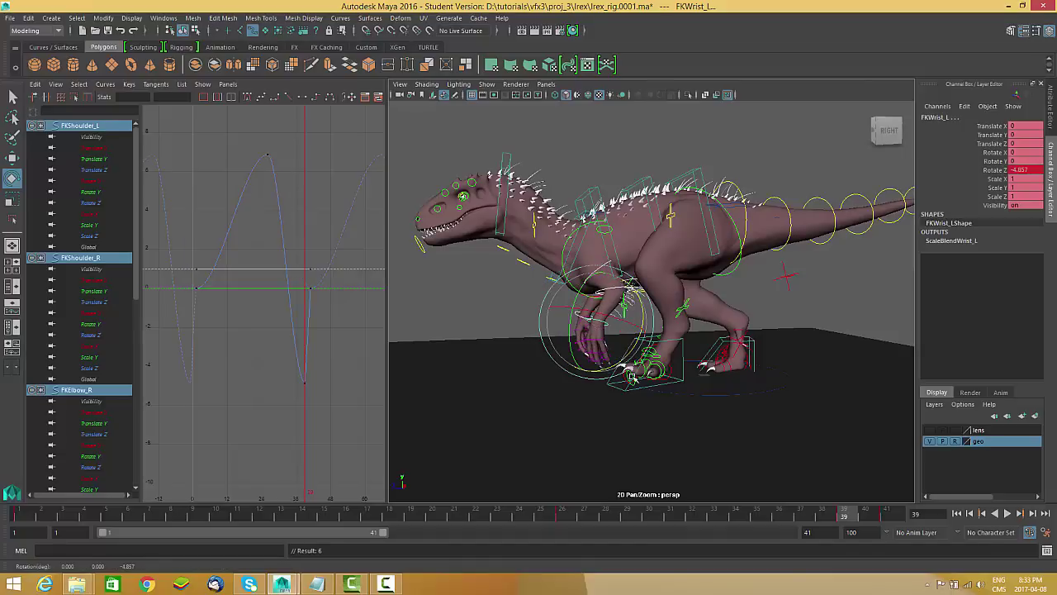
pyautogui.keyDown('alt'); pyautogui.keyDown('shift'); pyautogui.moveTo(313, 255); pyautogui.dragTo(315, 289, button='right'); pyautogui.keyUp('shift'); pyautogui.keyUp('alt')
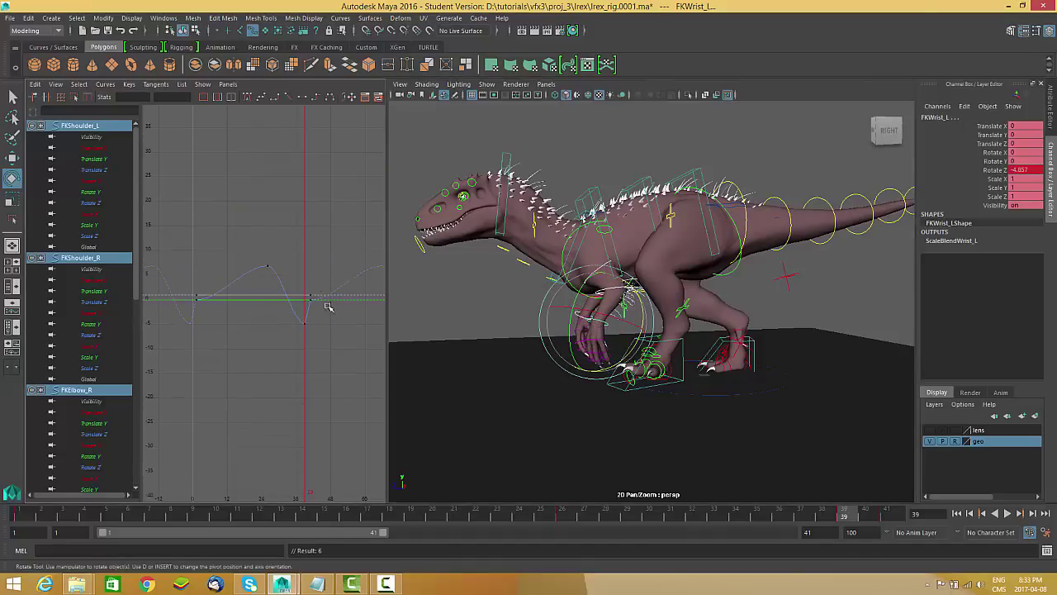
# Step: Move the arm key from frame 39 to frame 37 and check the timing in playback
pyautogui.hotkey('alt', 'v')
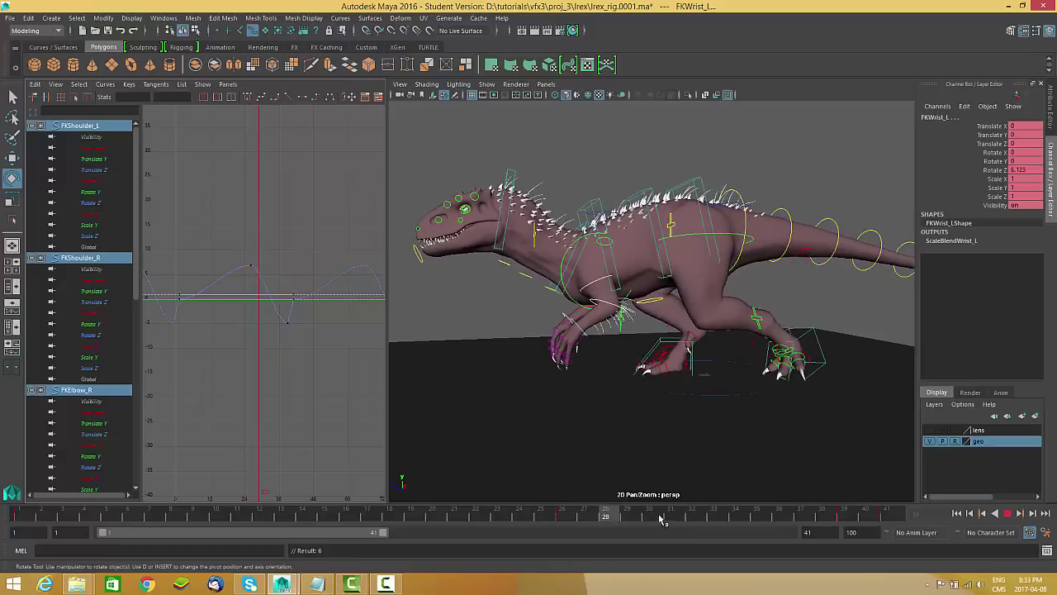
pyautogui.click(844, 517)
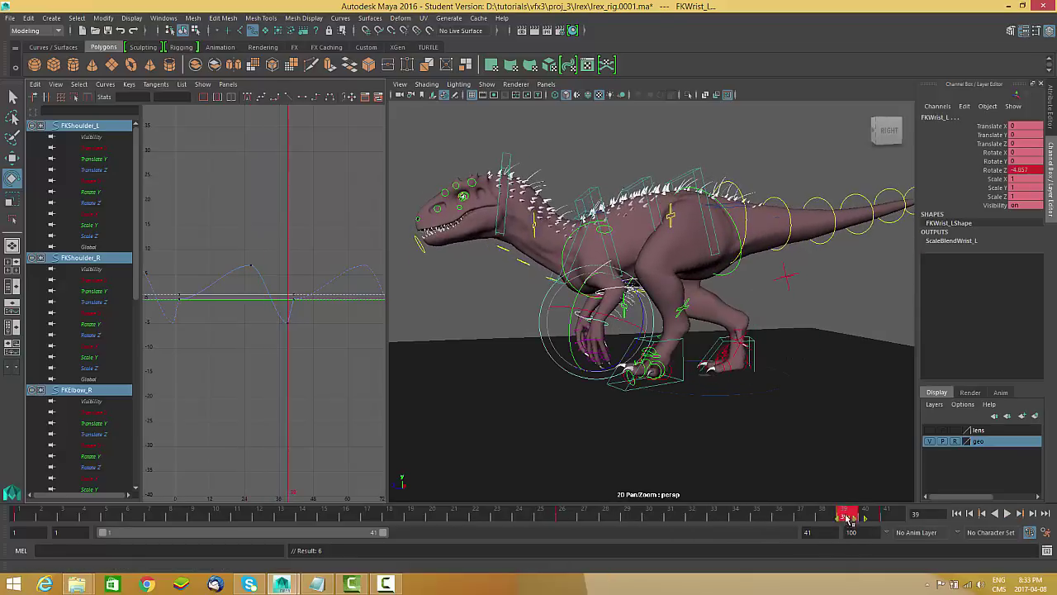
pyautogui.hotkey('alt', 'v')
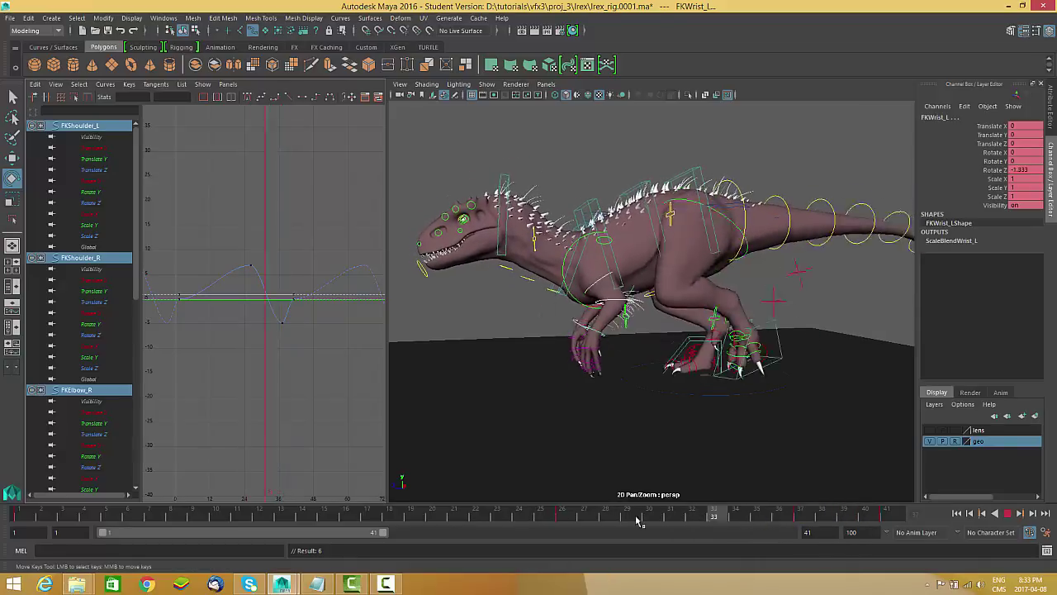
# Step: Select the arm controls' Rotate Z curves in the Graph Editor and isolate them
pyautogui.click(892, 518)
pyautogui.keyDown('alt'); pyautogui.moveTo(578, 363); pyautogui.dragTo(682, 375); pyautogui.keyUp('alt')
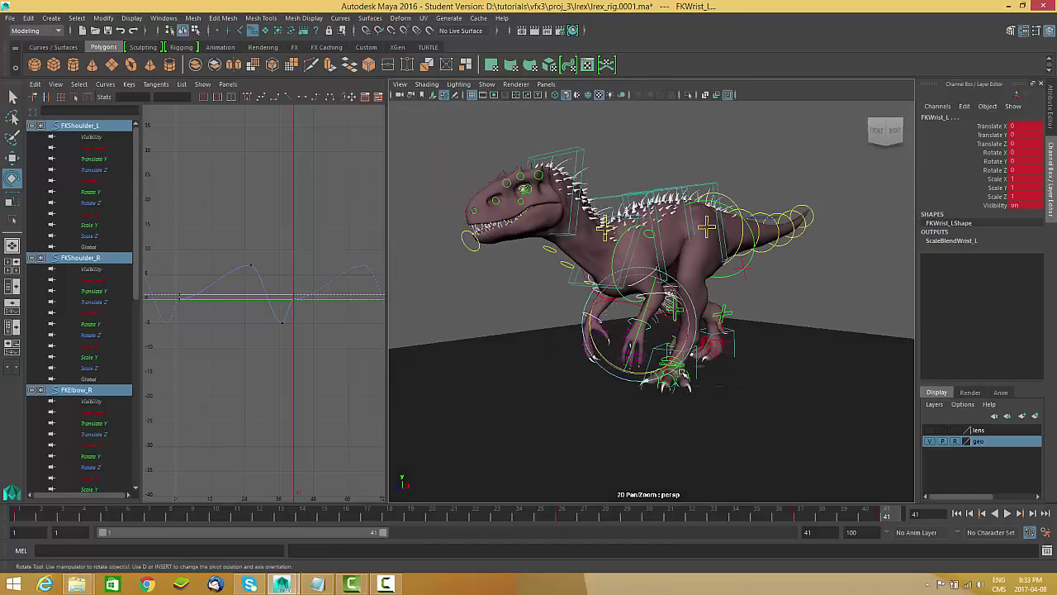
pyautogui.keyDown('alt'); pyautogui.moveTo(649, 263); pyautogui.dragTo(663, 259); pyautogui.keyUp('alt')
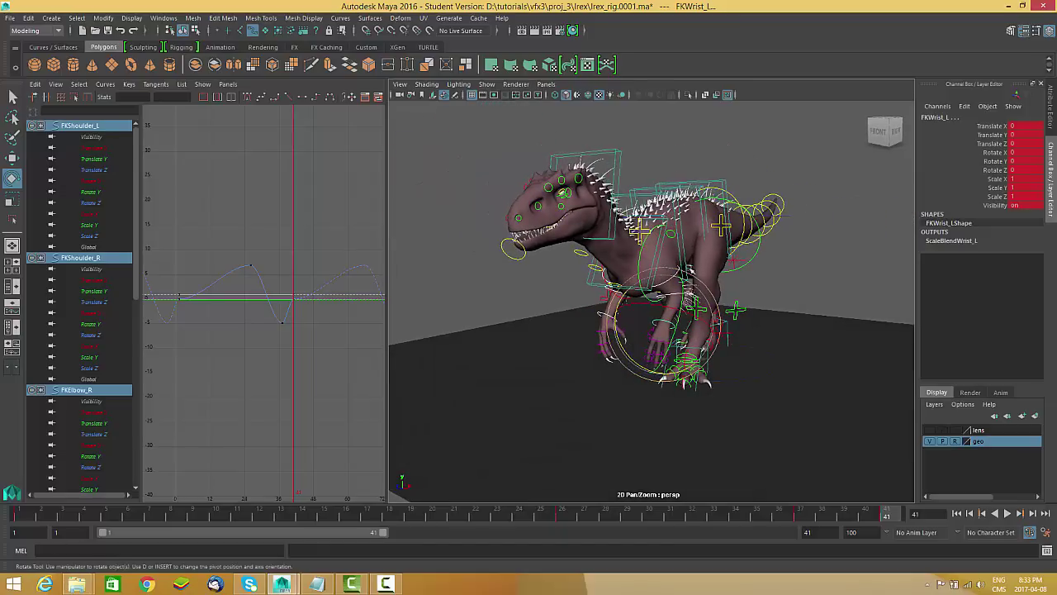
pyautogui.keyDown('alt'); pyautogui.moveTo(692, 338); pyautogui.dragTo(683, 337, button='middle'); pyautogui.keyUp('alt')
pyautogui.keyDown('alt'); pyautogui.moveTo(311, 329); pyautogui.dragTo(336, 334, button='middle'); pyautogui.keyUp('alt')
pyautogui.keyDown('alt'); pyautogui.keyDown('shift'); pyautogui.moveTo(355, 331); pyautogui.dragTo(317, 330, button='right'); pyautogui.keyUp('shift'); pyautogui.keyUp('alt')
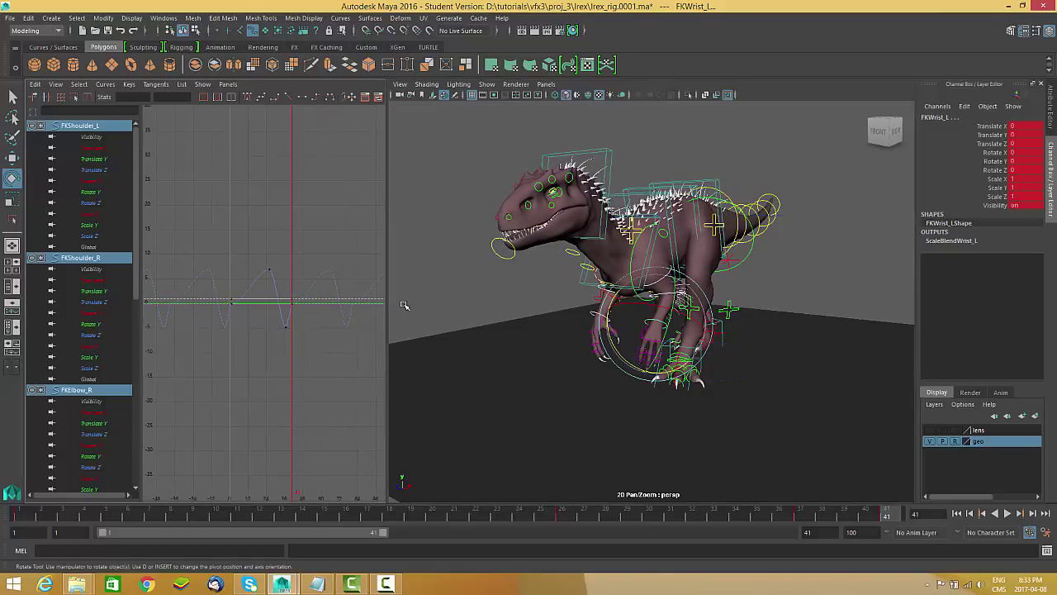
pyautogui.keyDown('alt'); pyautogui.moveTo(308, 297); pyautogui.dragTo(329, 277, button='right'); pyautogui.keyUp('alt')
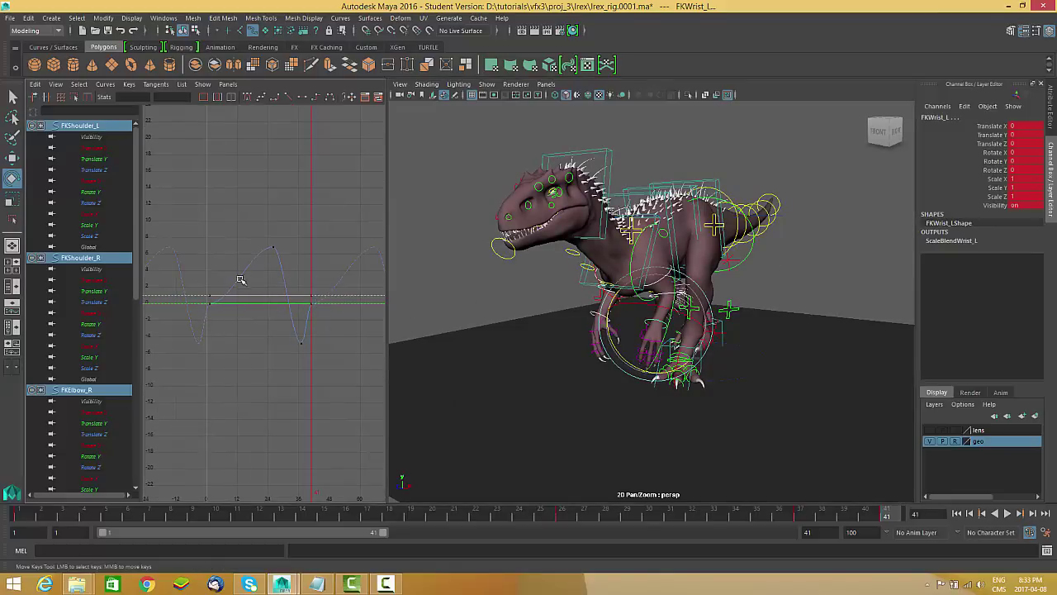
pyautogui.click(281, 274)
pyautogui.rightClick(283, 254)
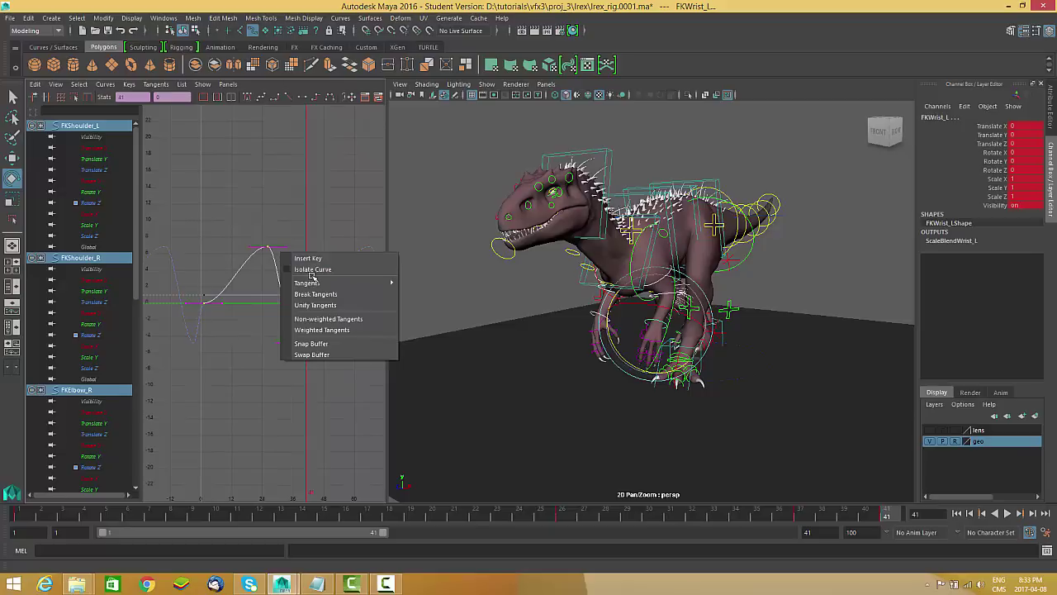
pyautogui.click(312, 269)
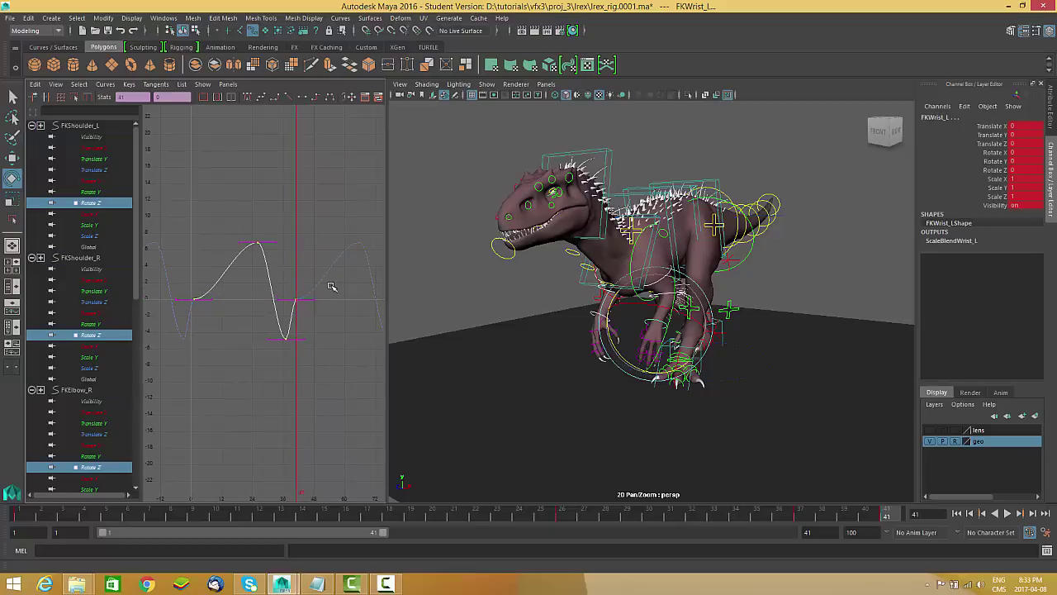
# Step: Lower the Rotate Z keys at frames 1 and 41 to about -3.7, angle their tangents upward and play back the loop
pyautogui.moveTo(173, 309); pyautogui.dragTo(173, 310)
pyautogui.keyDown('shift'); pyautogui.moveTo(267, 283); pyautogui.dragTo(274, 314, button='middle'); pyautogui.keyUp('shift')
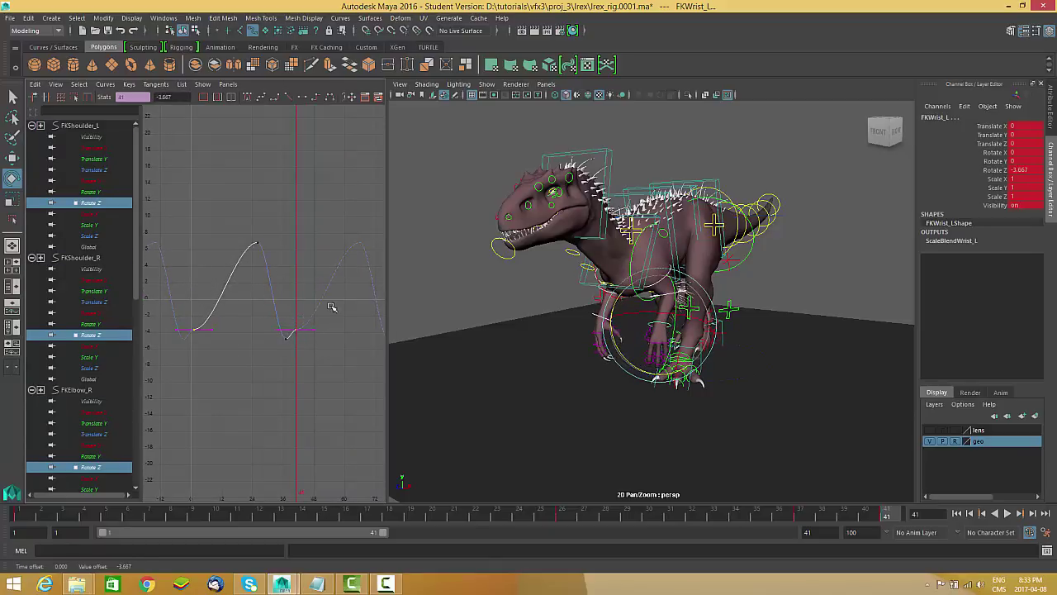
pyautogui.moveTo(311, 336); pyautogui.dragTo(304, 336)
pyautogui.moveTo(179, 349); pyautogui.dragTo(182, 347)
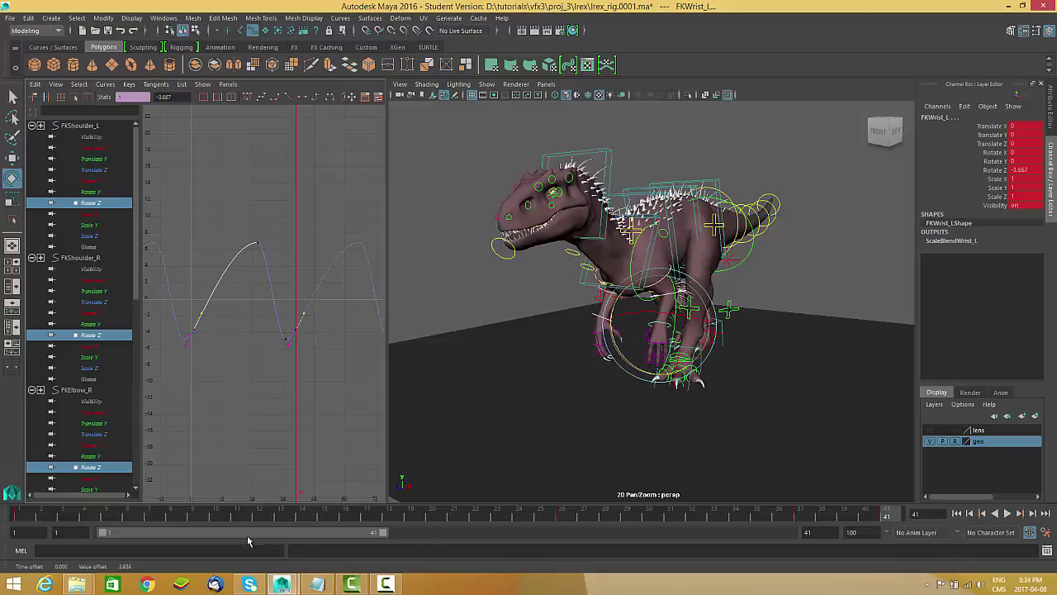
pyautogui.hotkey('alt', 'v')
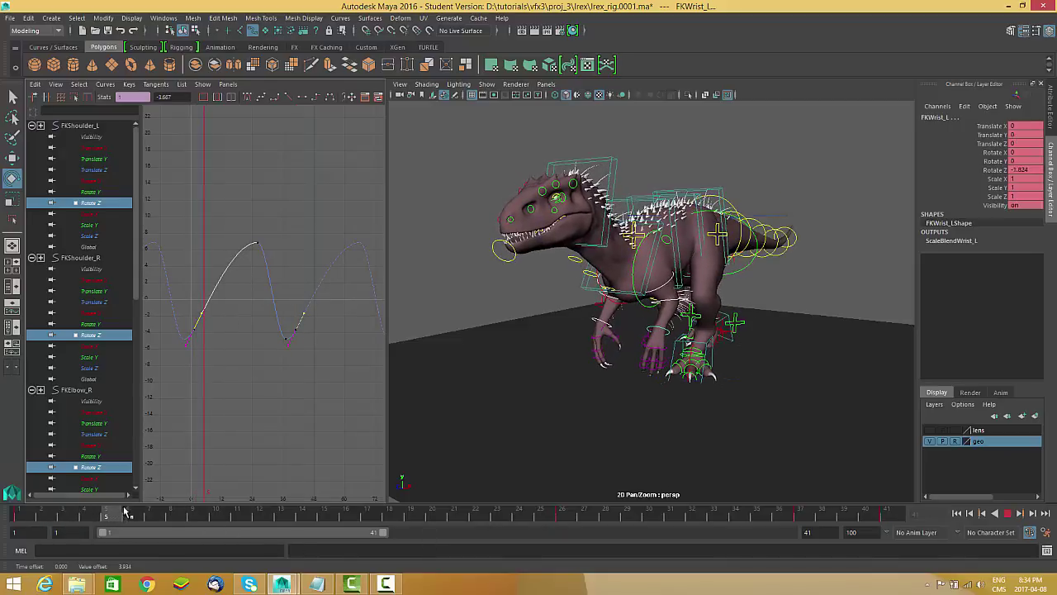
pyautogui.hotkey('alt', 'v')
# Step: Add an arm key near the start of the cycle, raise its Rotate Z to about 6.4 at frame 9 and play it back
pyautogui.keyDown('alt'); pyautogui.moveTo(702, 443); pyautogui.dragTo(433, 416); pyautogui.keyUp('alt')
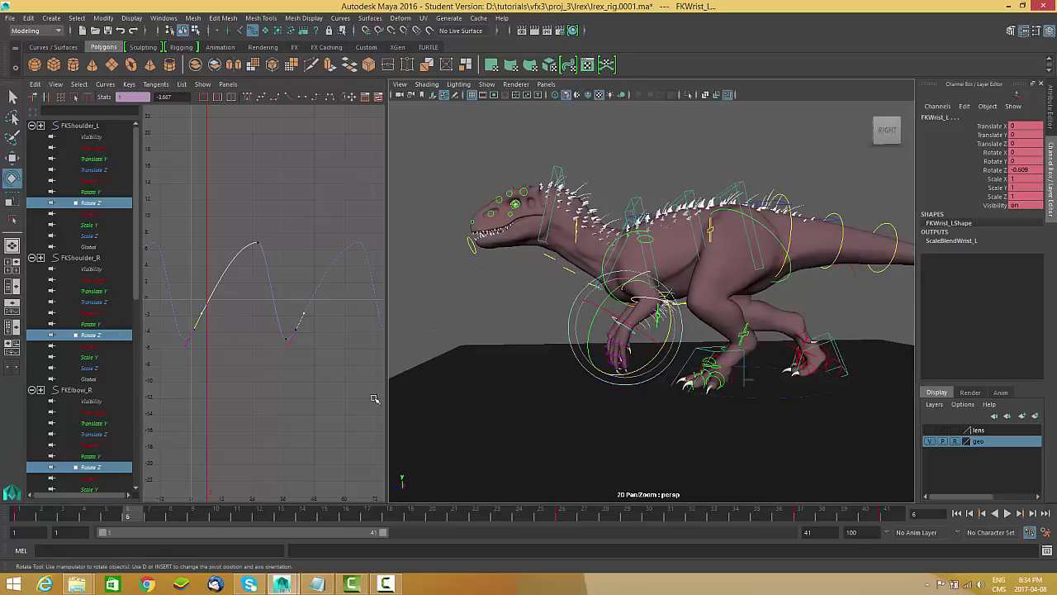
pyautogui.press('s')
pyautogui.moveTo(223, 280); pyautogui.dragTo(201, 314)
pyautogui.moveTo(223, 335); pyautogui.dragTo(244, 286, button='middle')
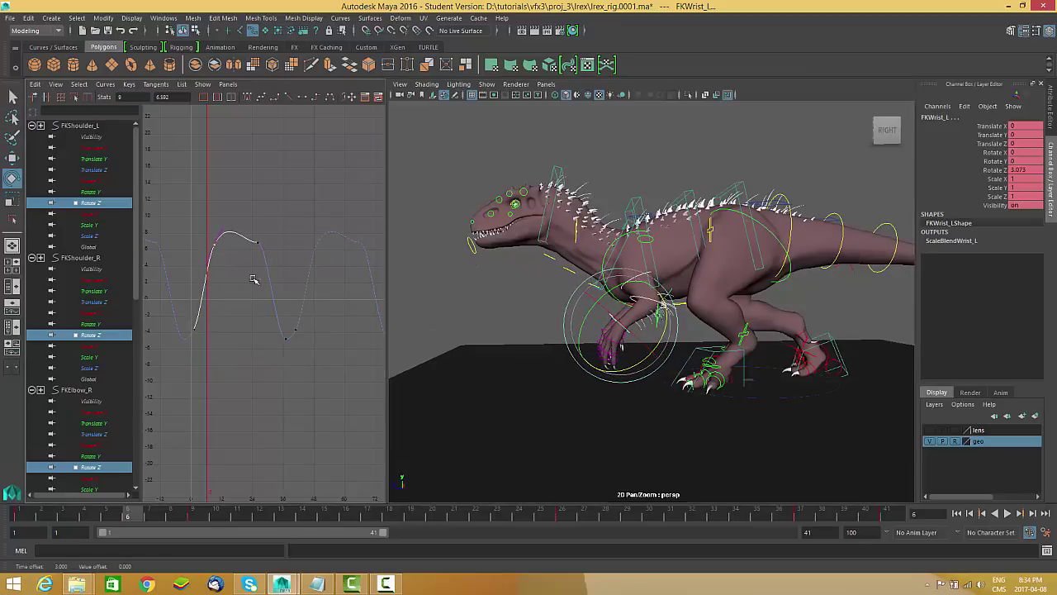
pyautogui.click(262, 241)
pyautogui.hotkey('alt', 'v')
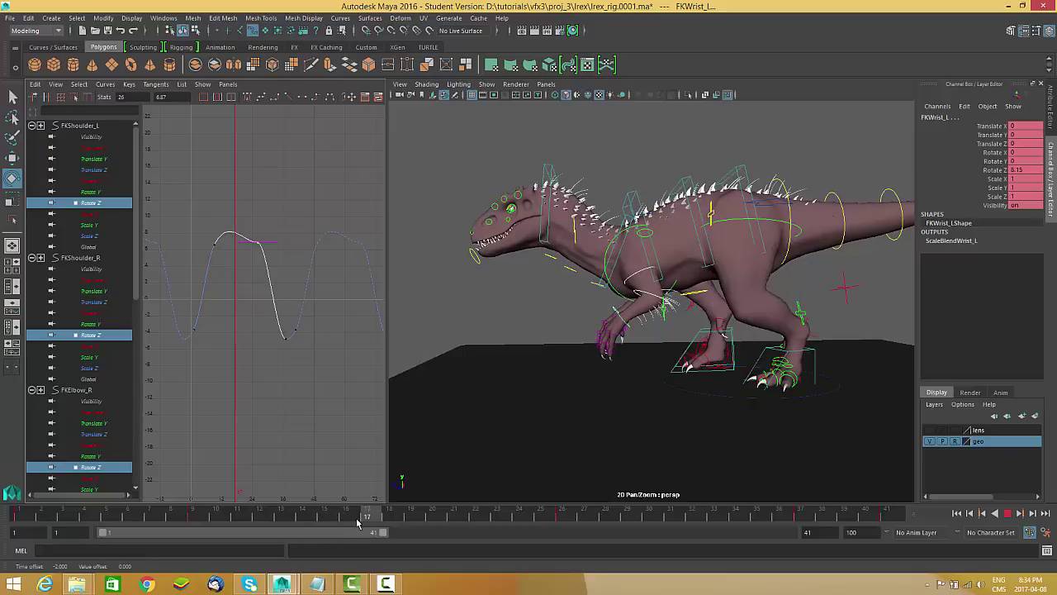
# Step: Insert a Rotate Z key at frame 17, lower it to about -4.3 and play back the arm swing
pyautogui.rightClick(247, 153)
pyautogui.click(264, 157)
pyautogui.moveTo(257, 179); pyautogui.dragTo(234, 234)
pyautogui.moveTo(260, 179); pyautogui.dragTo(291, 285, button='middle')
pyautogui.hotkey('alt', 'v')
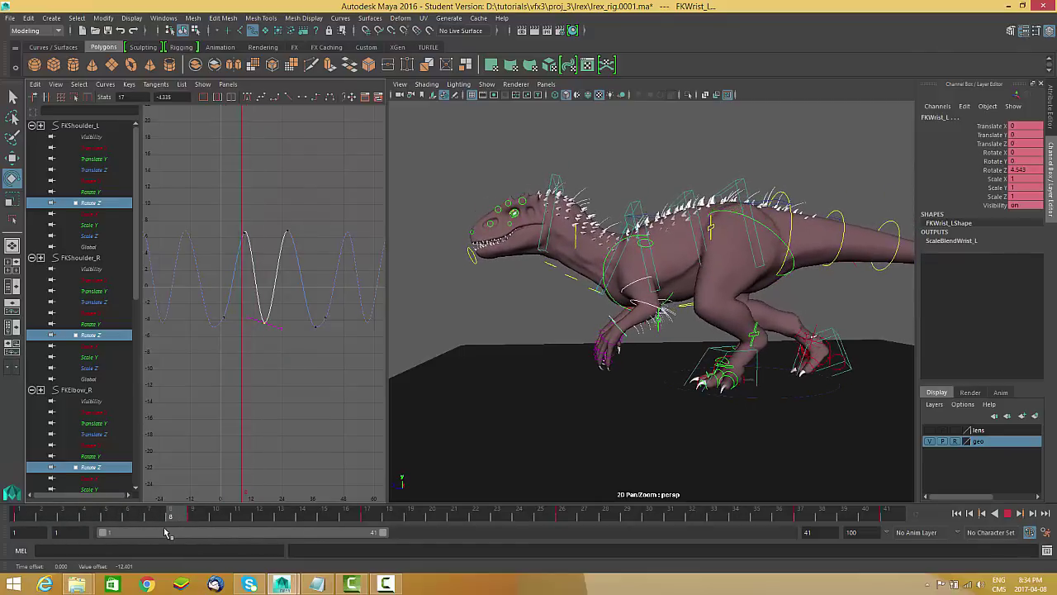
pyautogui.press('Escape')
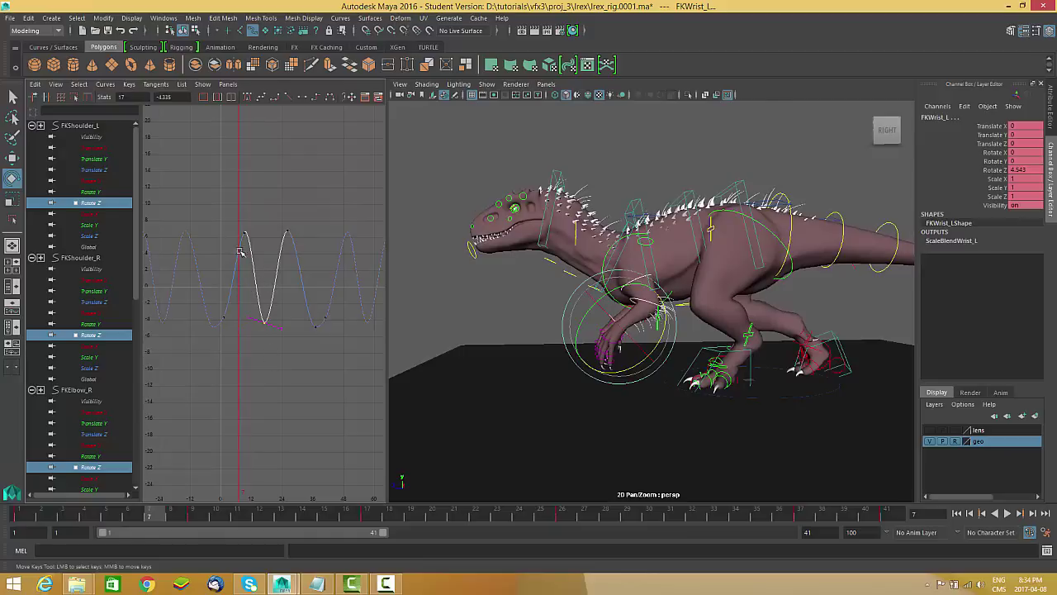
# Step: Lower the frame 9 Rotate Z key to about -2.5, shift it to frame 7 and play back the cycle
pyautogui.moveTo(236, 246); pyautogui.dragTo(238, 321, button='middle')
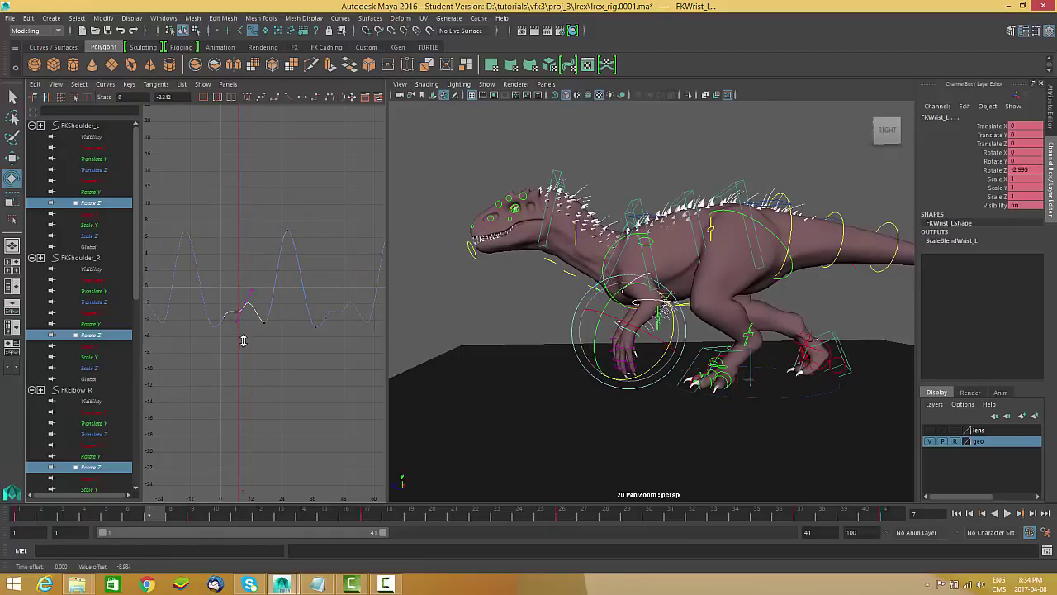
pyautogui.moveTo(180, 512); pyautogui.dragTo(205, 511)
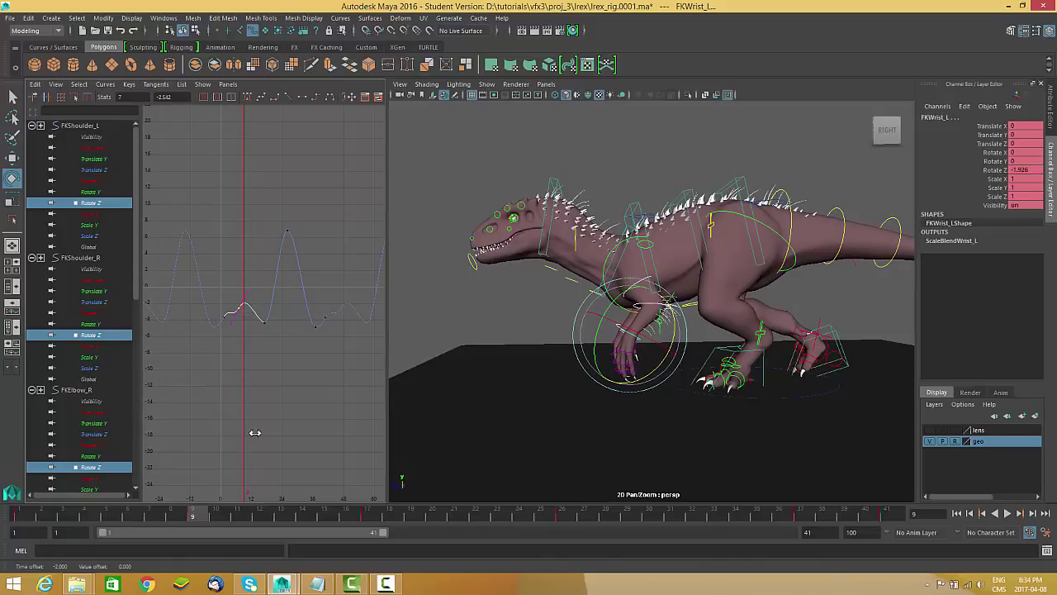
pyautogui.hotkey('alt', 'v')
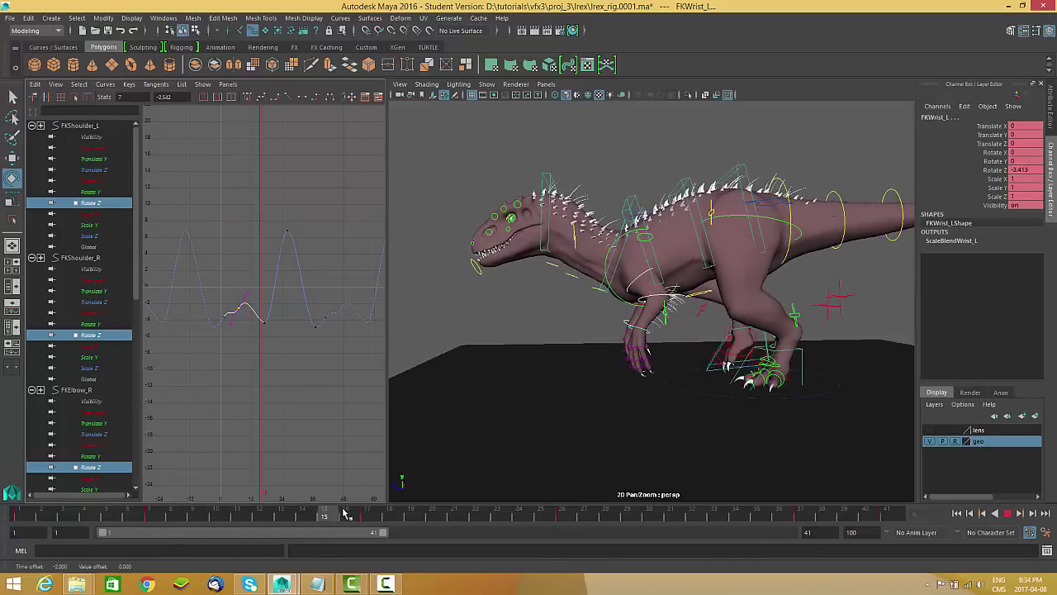
# Step: Replay the walk cycle, stop it and lower the arm controls' frame 26 Rotate Z key to about -1.3
pyautogui.hotkey('alt', 'v')
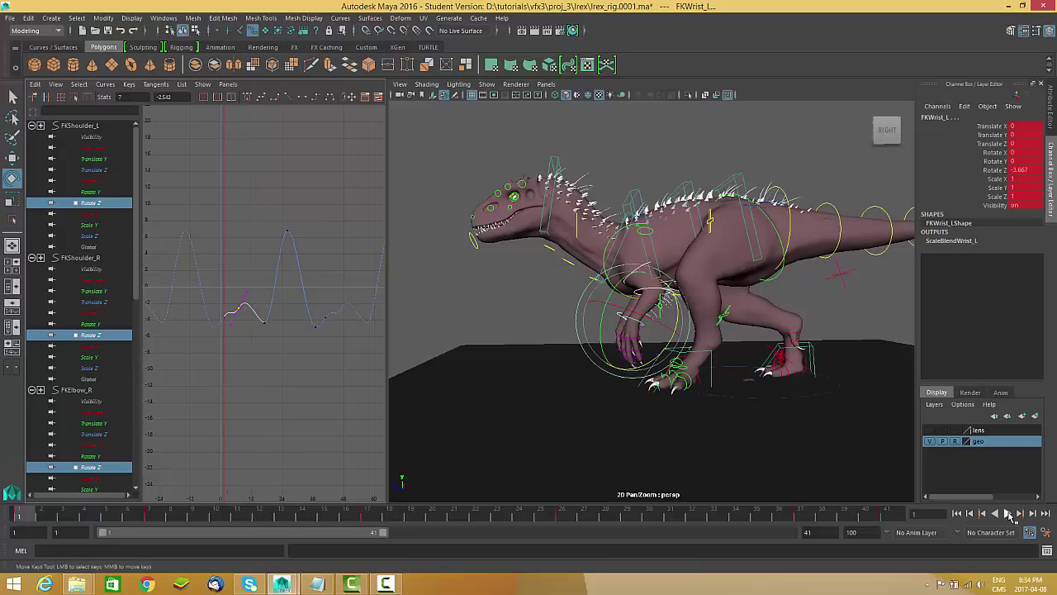
pyautogui.click(1008, 513)
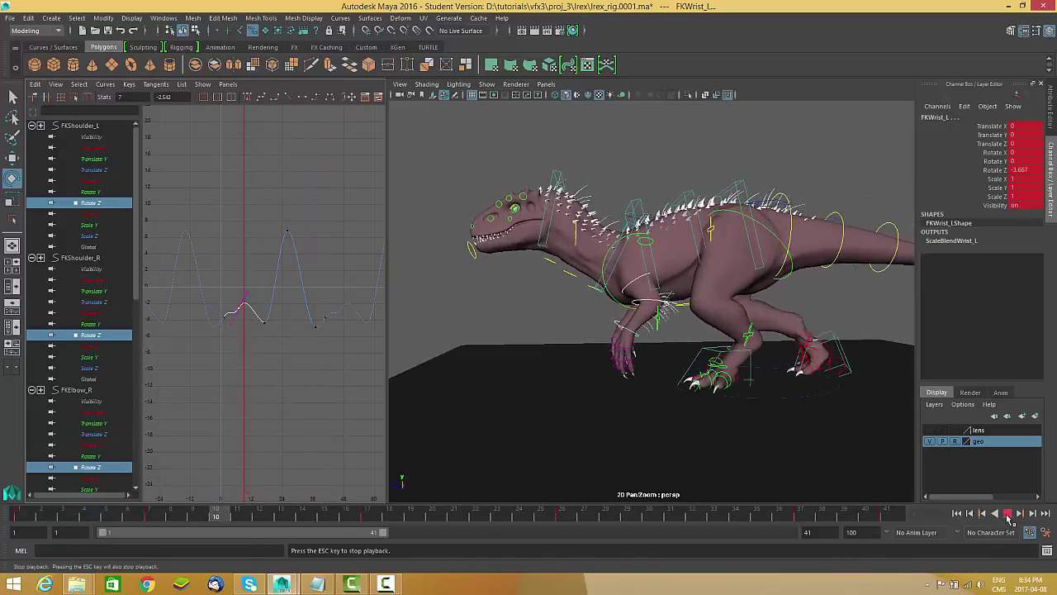
pyautogui.click(1007, 514)
pyautogui.moveTo(286, 268); pyautogui.dragTo(293, 331, button='middle')
pyautogui.scroll(3, 293, 330)
pyautogui.keyDown('alt'); pyautogui.moveTo(293, 330); pyautogui.dragTo(324, 302, button='middle'); pyautogui.keyUp('alt')
# Step: Flatten the tangents of the selected arm keys, raise the frame 37 Rotate Z key to about -4.5 and play back the loop
pyautogui.moveTo(281, 269); pyautogui.dragTo(249, 324)
pyautogui.click(330, 98)
pyautogui.keyDown('alt'); pyautogui.moveTo(335, 255); pyautogui.dragTo(312, 258, button='middle'); pyautogui.keyUp('alt')
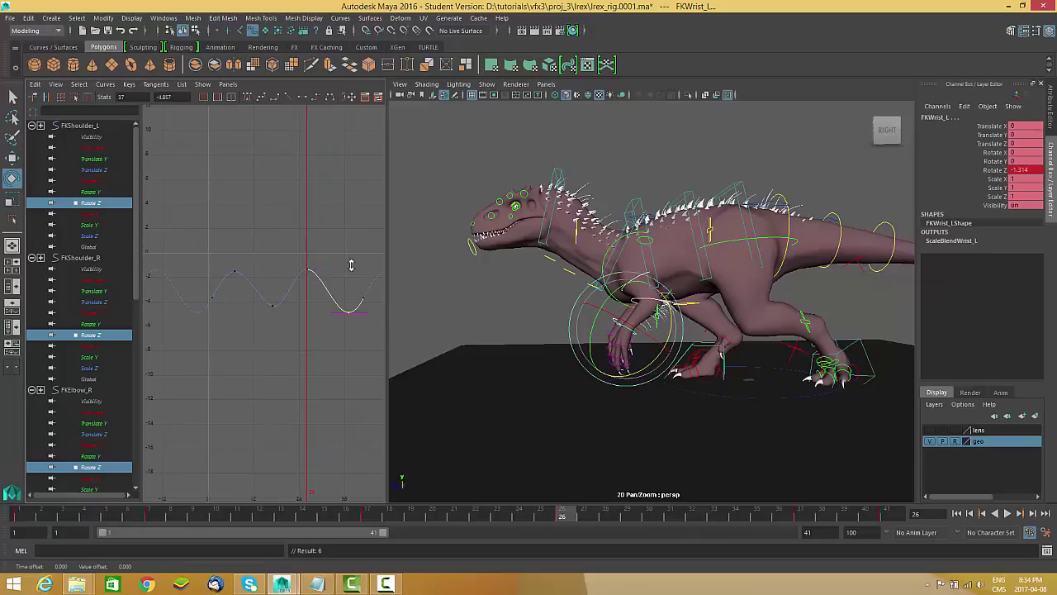
pyautogui.click(1009, 514)
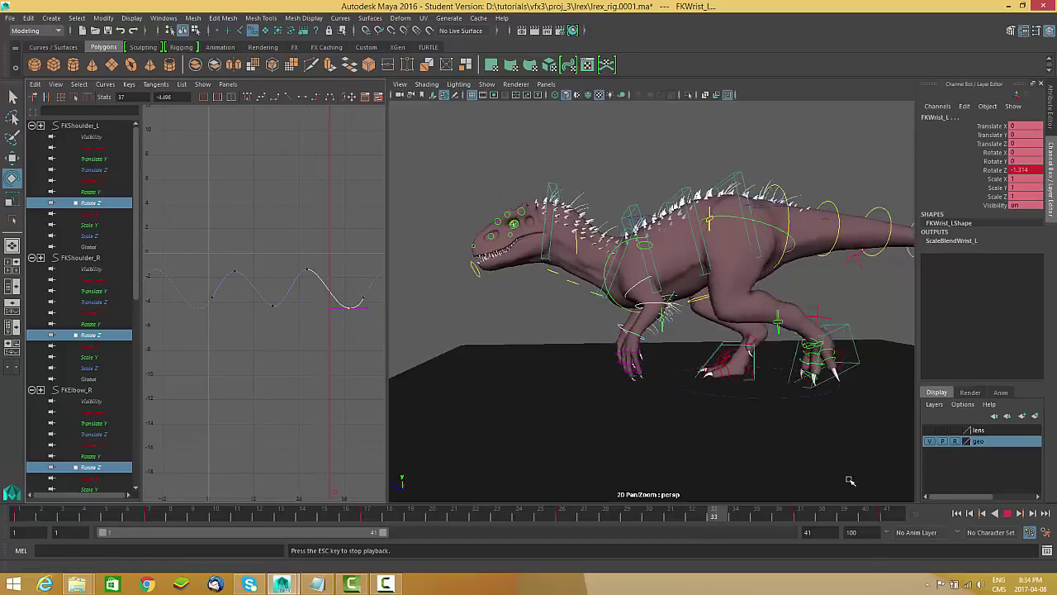
# Step: Hide the rig's control curves and maximize the perspective view to review the walking dinosaur from an angled side view
pyautogui.keyDown('alt'); pyautogui.moveTo(842, 429); pyautogui.dragTo(734, 422, button='right'); pyautogui.keyUp('alt')
pyautogui.keyDown('alt'); pyautogui.moveTo(735, 422); pyautogui.dragTo(742, 412); pyautogui.keyUp('alt')
pyautogui.scroll(4, 726, 405)
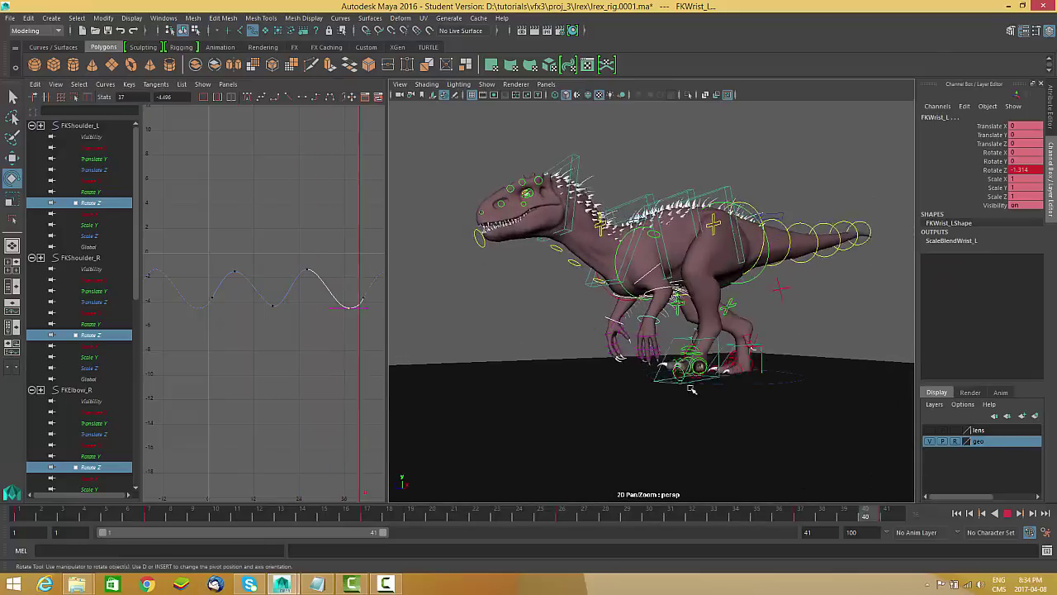
pyautogui.click(486, 84)
pyautogui.click(511, 143)
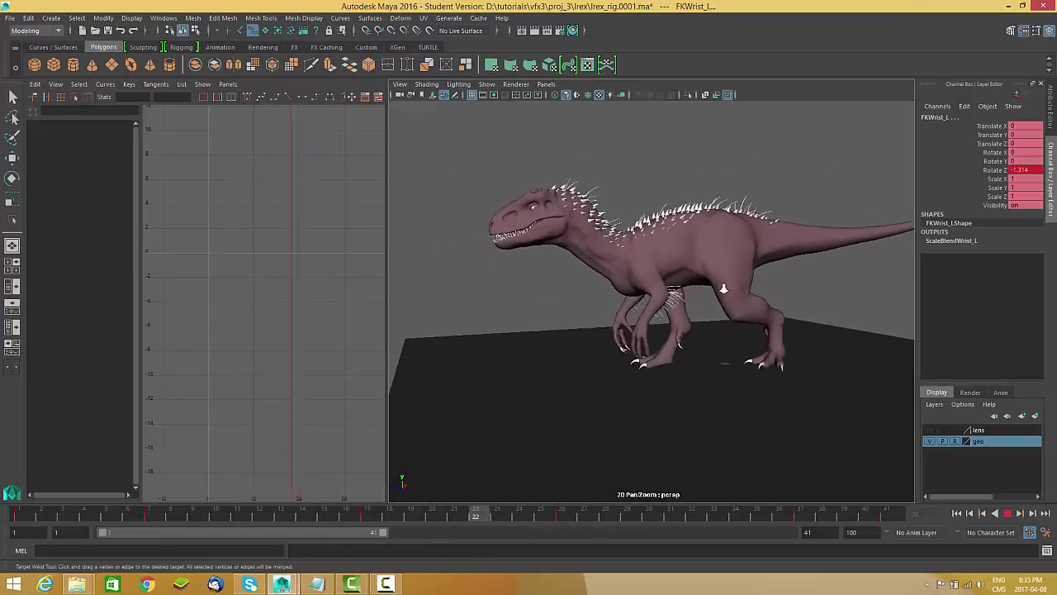
pyautogui.scroll(-3, 661, 292)
pyautogui.keyDown('alt'); pyautogui.moveTo(660, 292); pyautogui.dragTo(479, 305); pyautogui.keyUp('alt')
pyautogui.press('space')
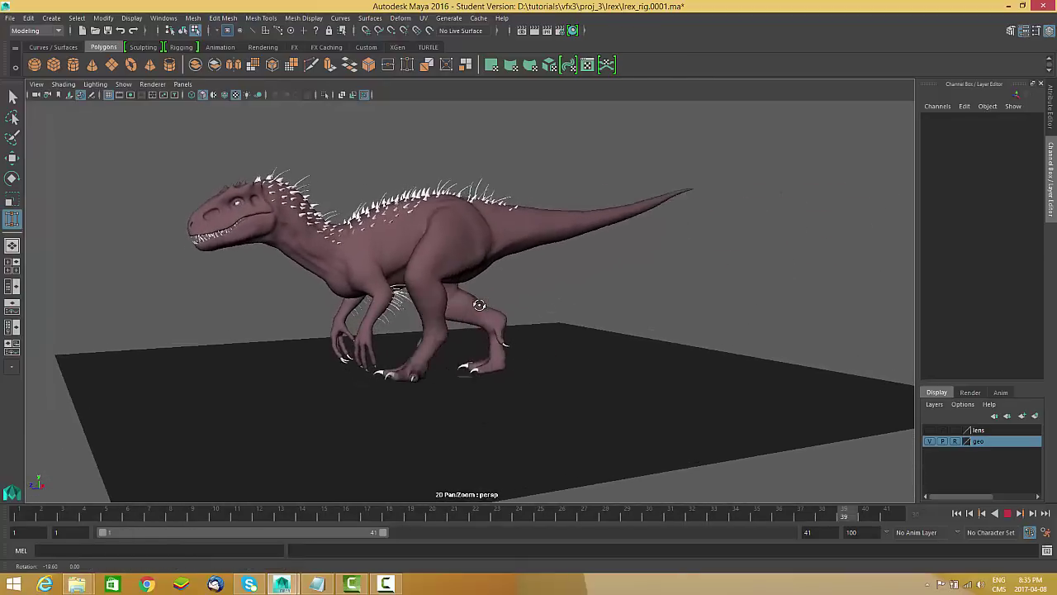